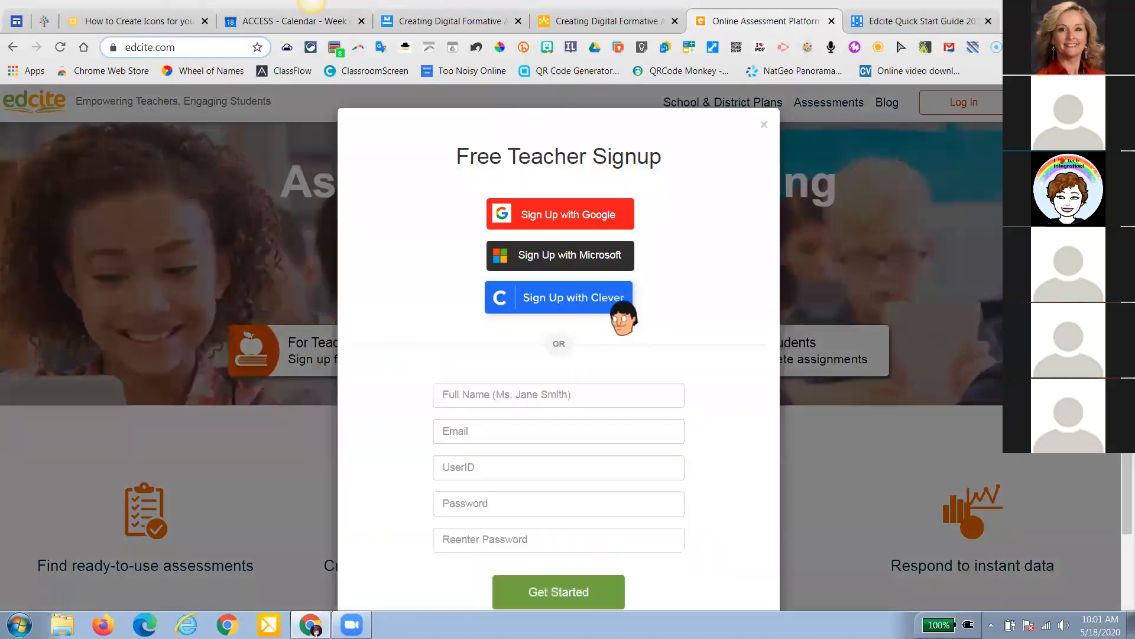
Log in to Edcite as a teacher with a Google account and its password, then view the lesson outline doc
{"action": "left_click", "coordinate": [764, 124]}
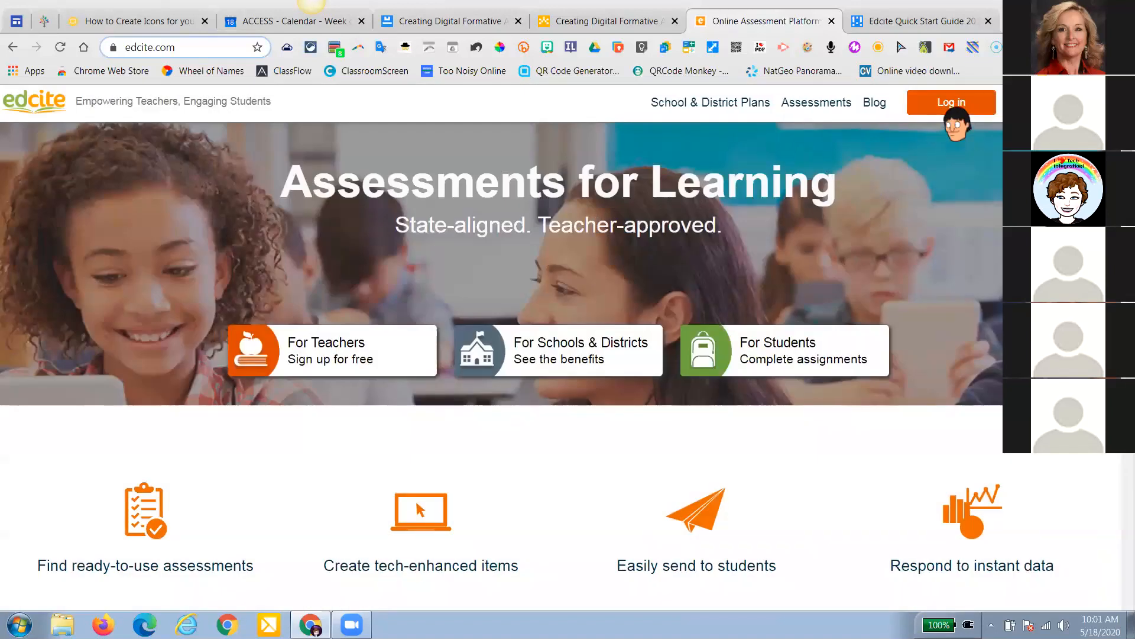
{"action": "left_click", "coordinate": [952, 105]}
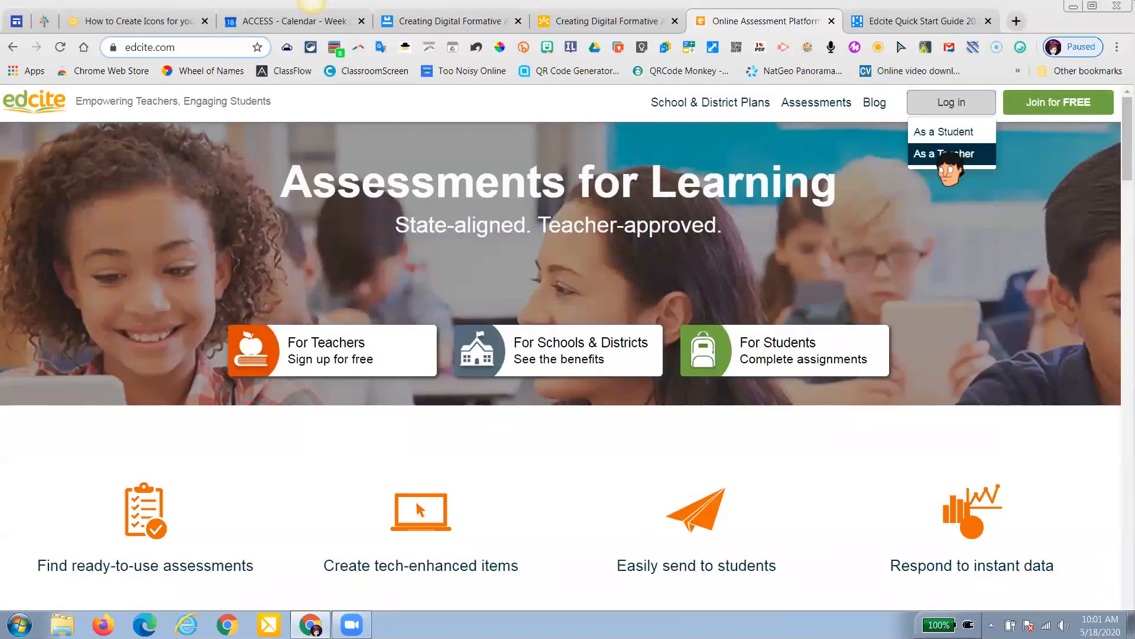
{"action": "left_click", "coordinate": [947, 153]}
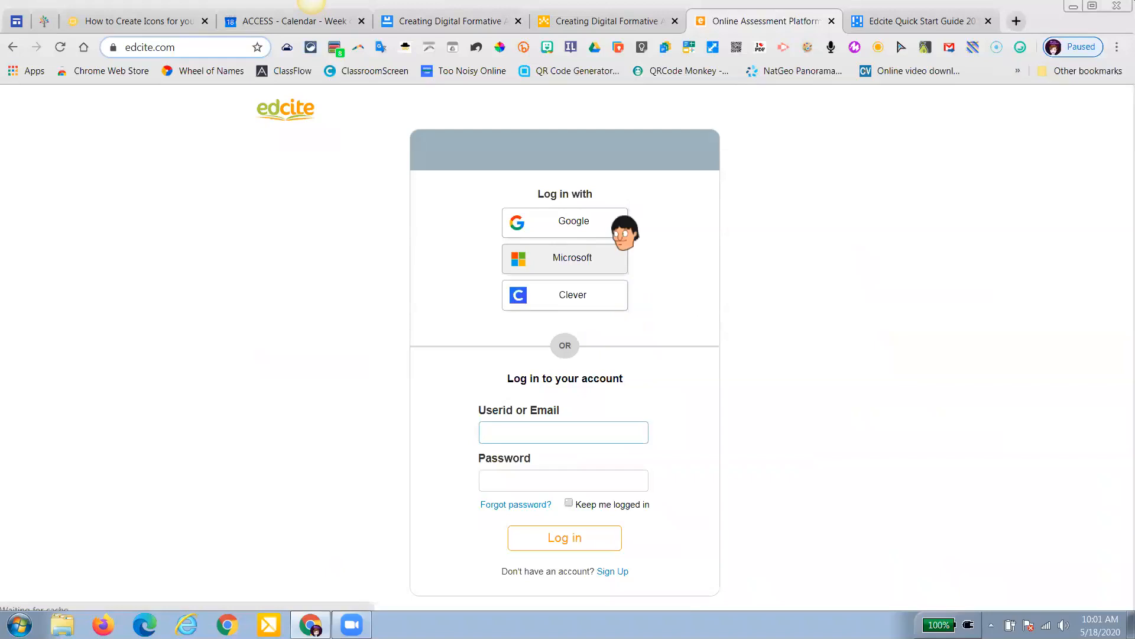
{"action": "left_click", "coordinate": [566, 219]}
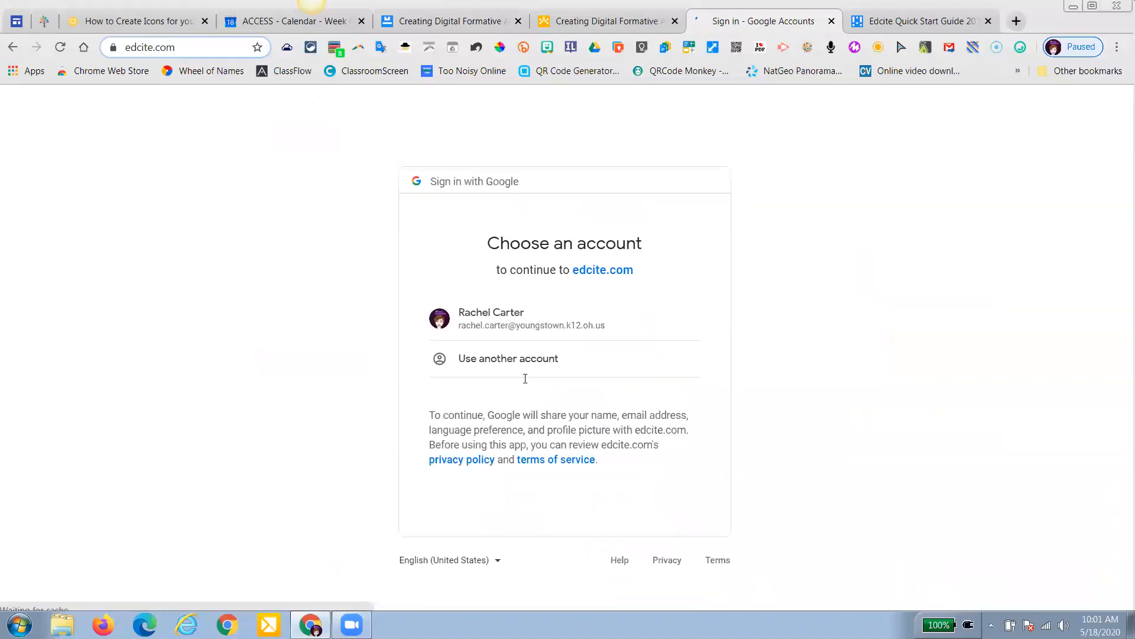
{"action": "left_click", "coordinate": [531, 326]}
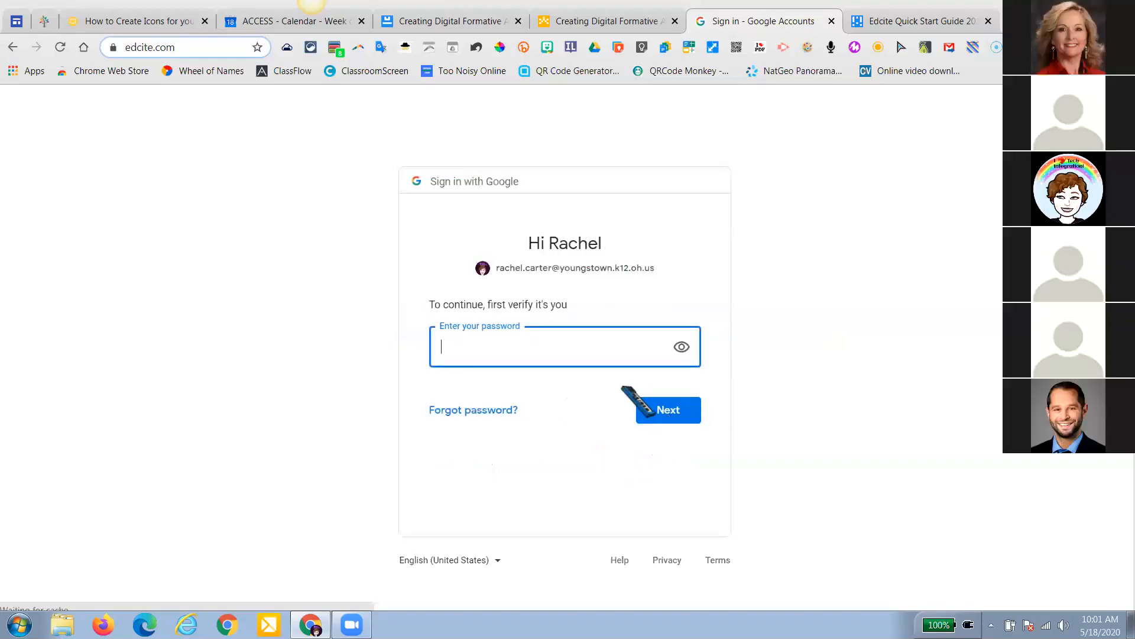
{"action": "type", "text": "****"}
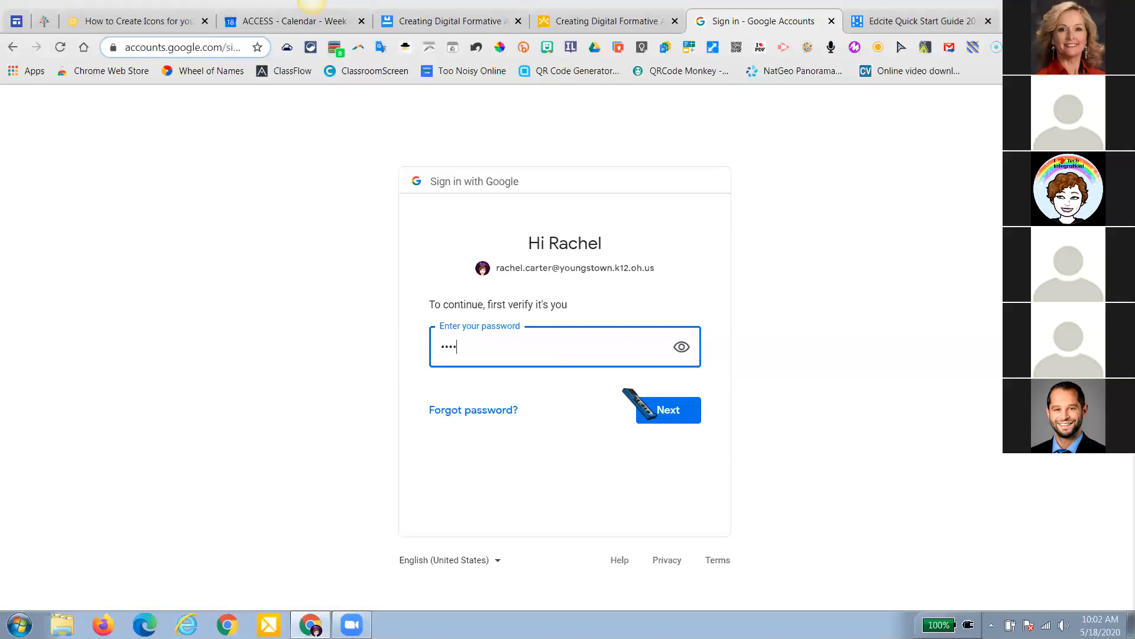
{"action": "type", "text": "***********"}
{"action": "key", "text": "Return"}
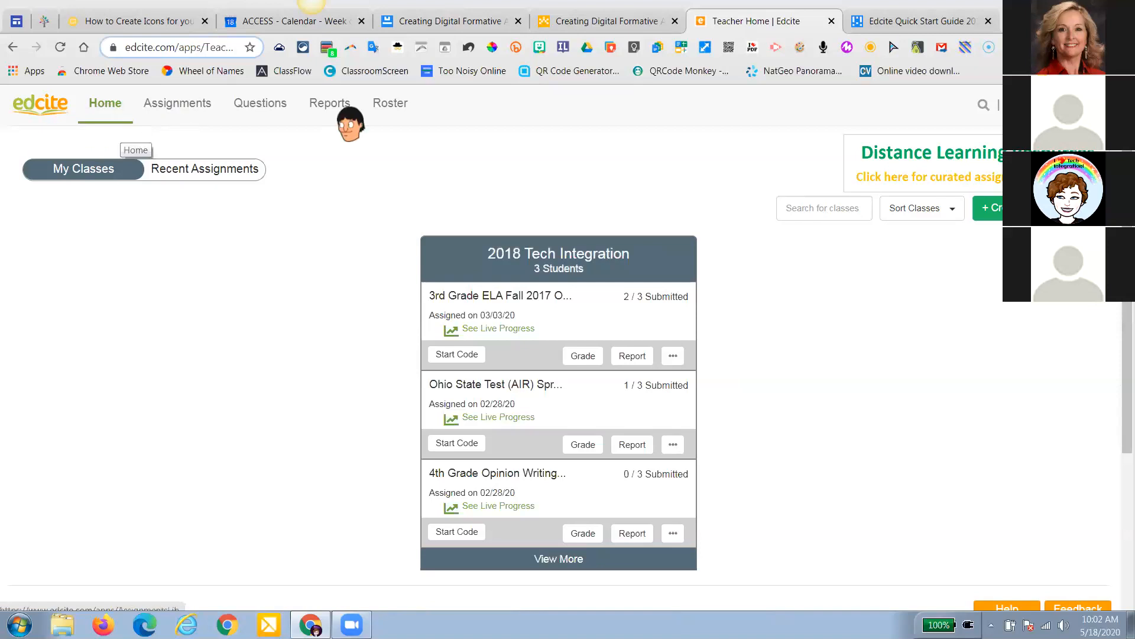
{"action": "left_click", "coordinate": [445, 23]}
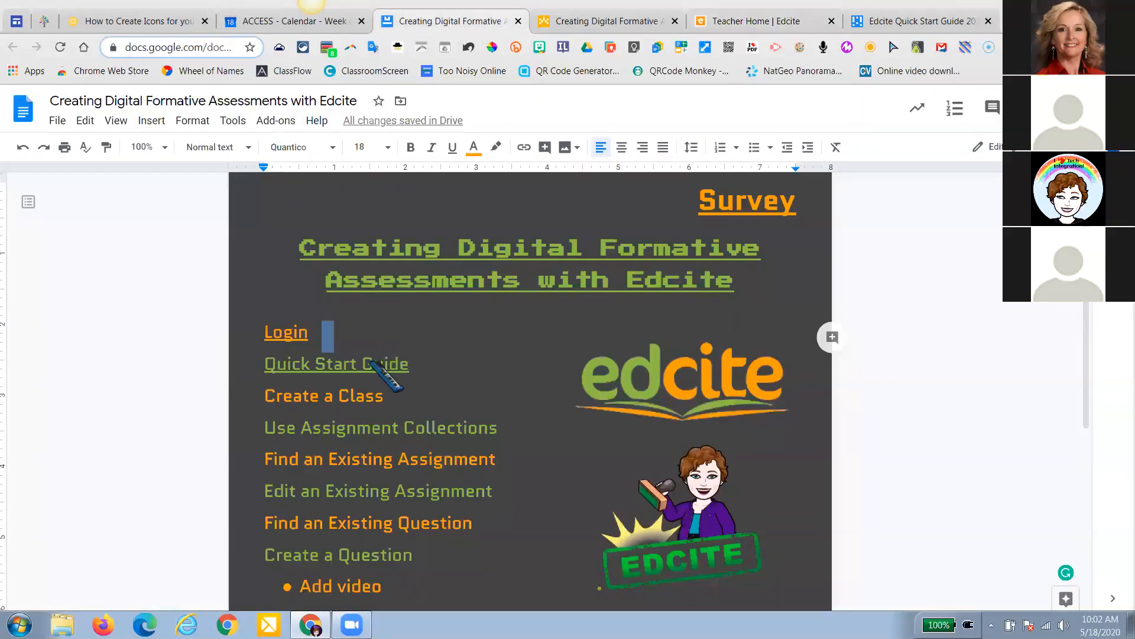
Open the Edcite Quick Start Guide doc, dismiss its signed-out notice, and close it
{"action": "left_click", "coordinate": [884, 24]}
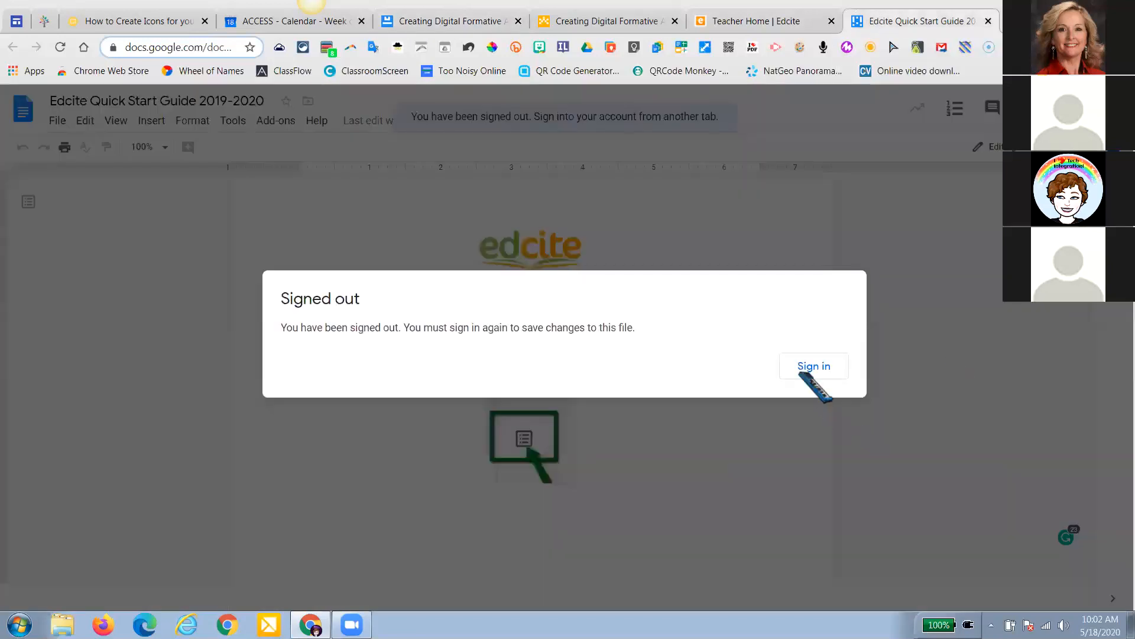
{"action": "left_click", "coordinate": [797, 368]}
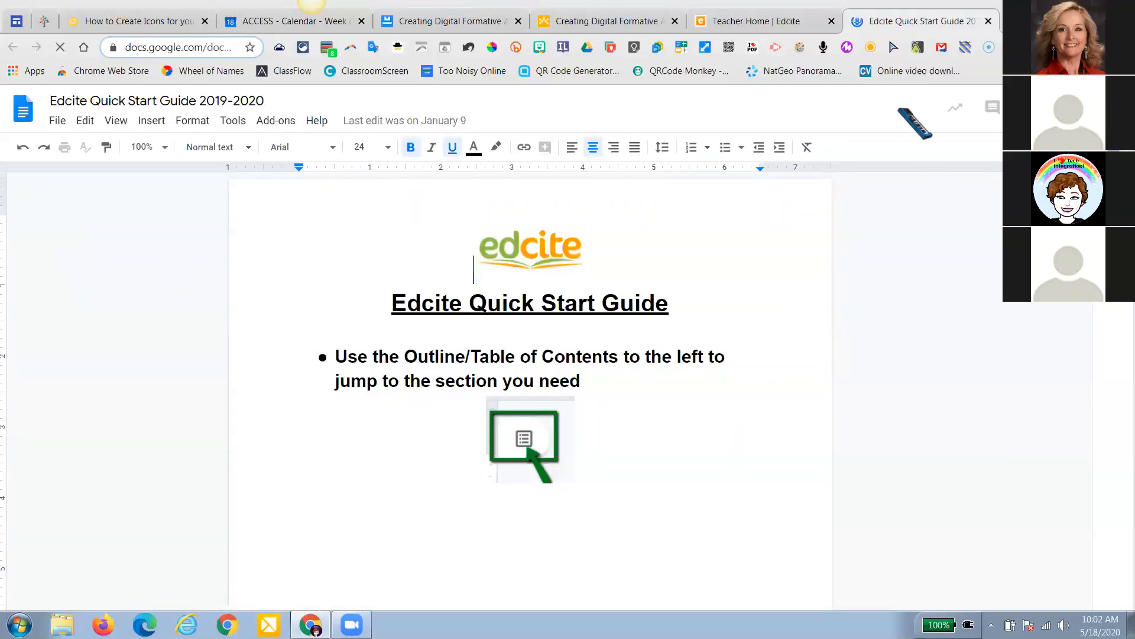
{"action": "left_click", "coordinate": [988, 21]}
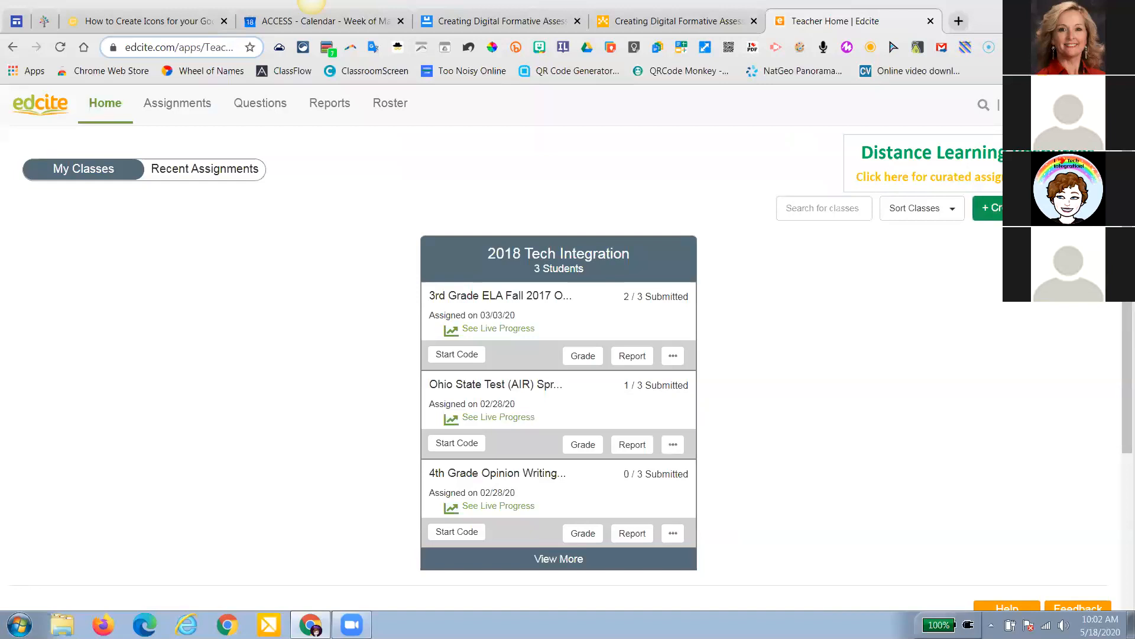
Import Demo Class 2020 from Google Classroom, then return to the lesson outline doc
{"action": "left_click", "coordinate": [987, 207]}
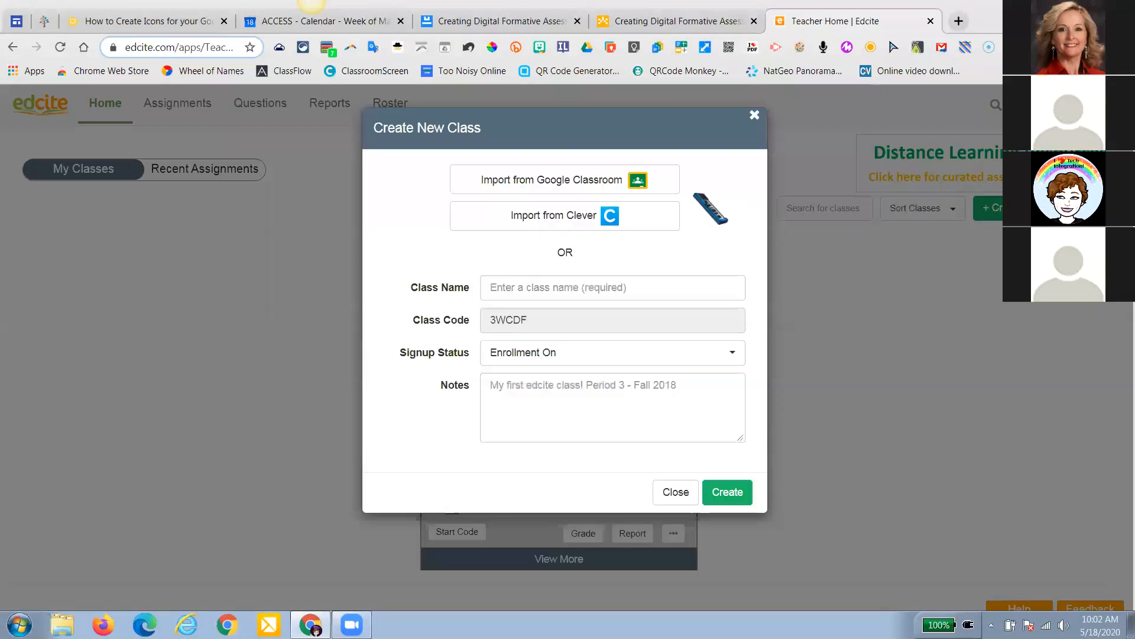
{"action": "left_click", "coordinate": [579, 188]}
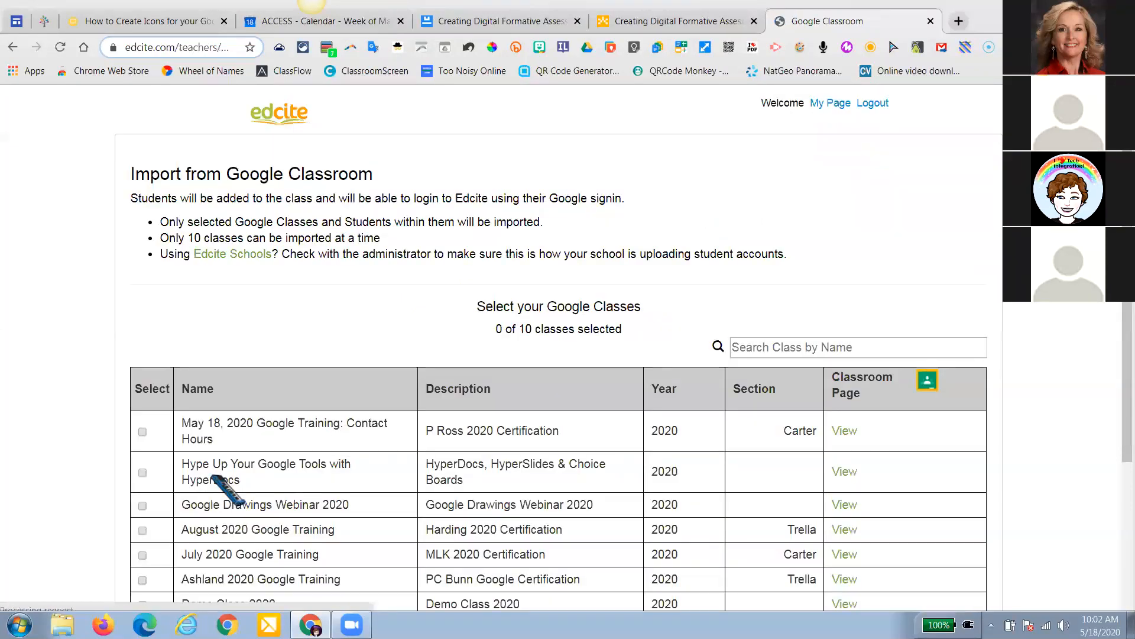
{"action": "scroll", "coordinate": [219, 480], "scroll_direction": "down", "scroll_amount": 1}
{"action": "scroll", "coordinate": [213, 477], "scroll_direction": "down", "scroll_amount": 1}
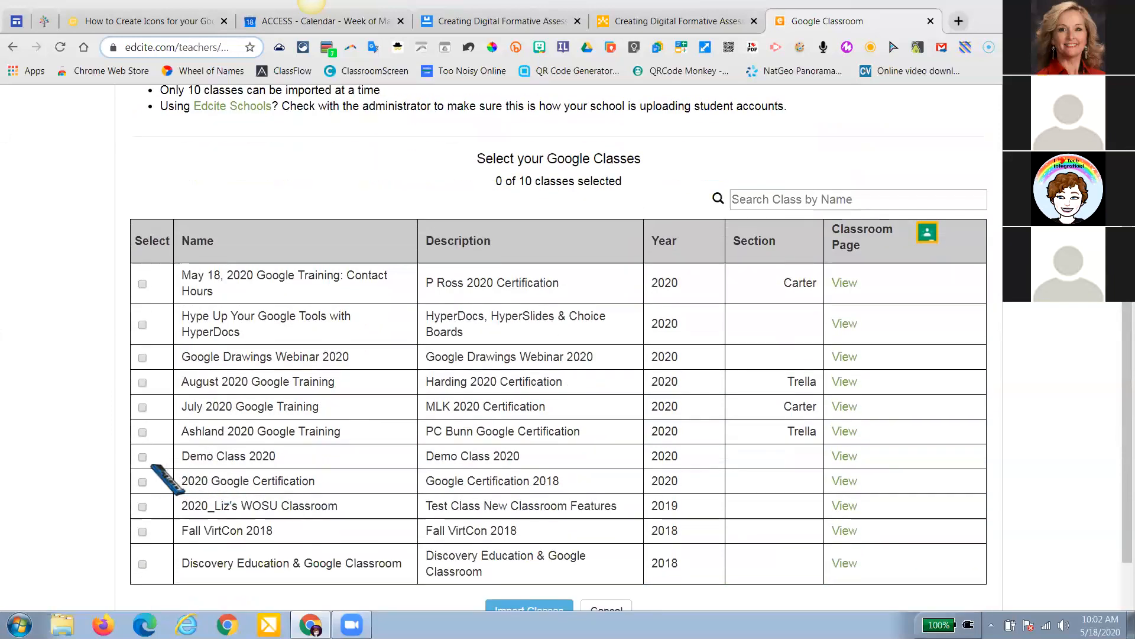
{"action": "left_click", "coordinate": [211, 459]}
{"action": "scroll", "coordinate": [240, 464], "scroll_direction": "down", "scroll_amount": 1}
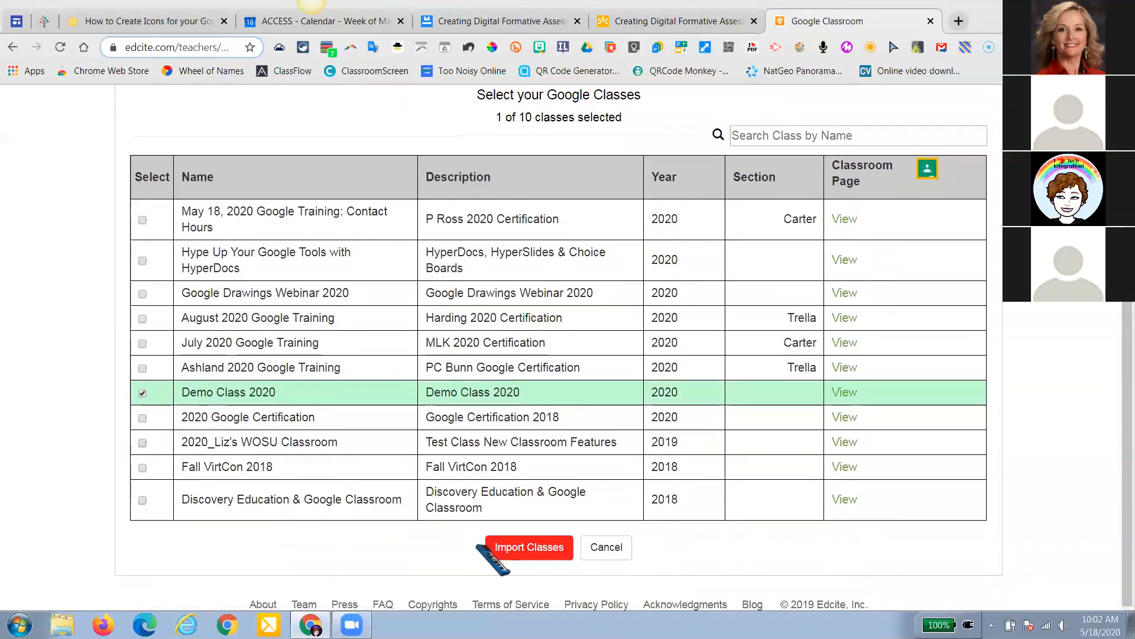
{"action": "left_click", "coordinate": [512, 553]}
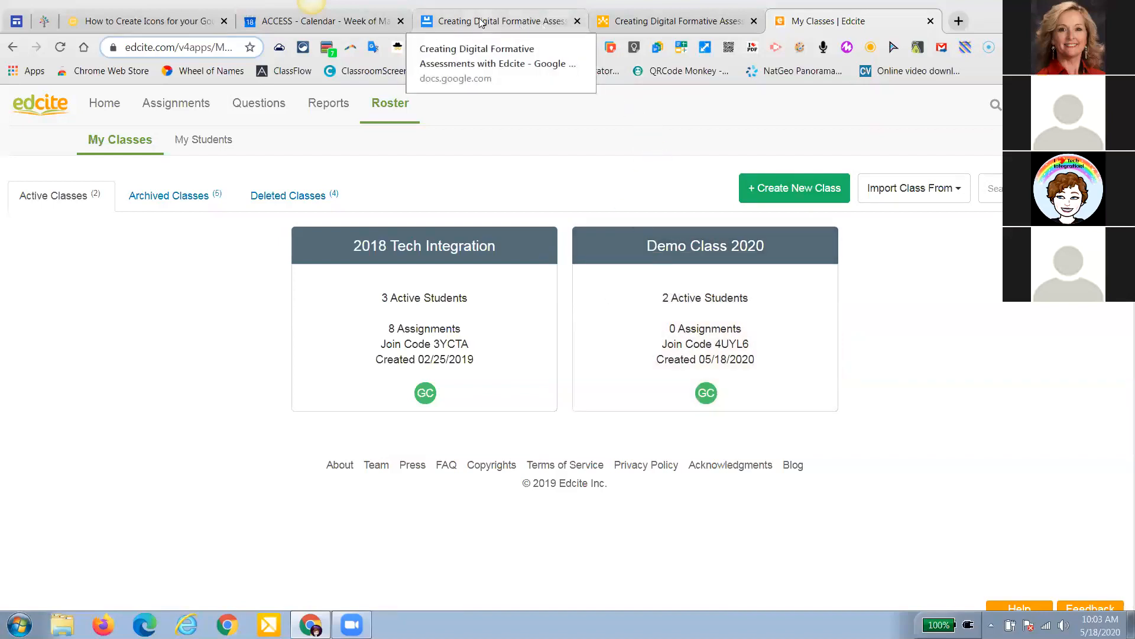
{"action": "left_click", "coordinate": [514, 24]}
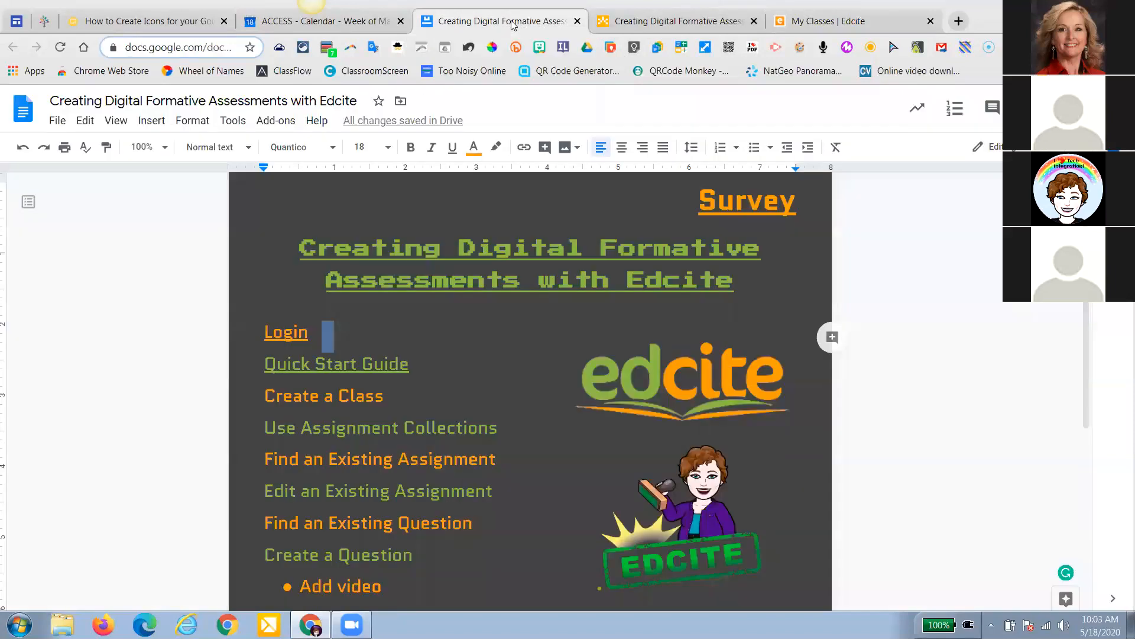
Go to Assignments > Collections and browse the Featured Collections, including OH Aligned and Science
{"action": "scroll", "coordinate": [531, 391], "scroll_direction": "down", "scroll_amount": 2}
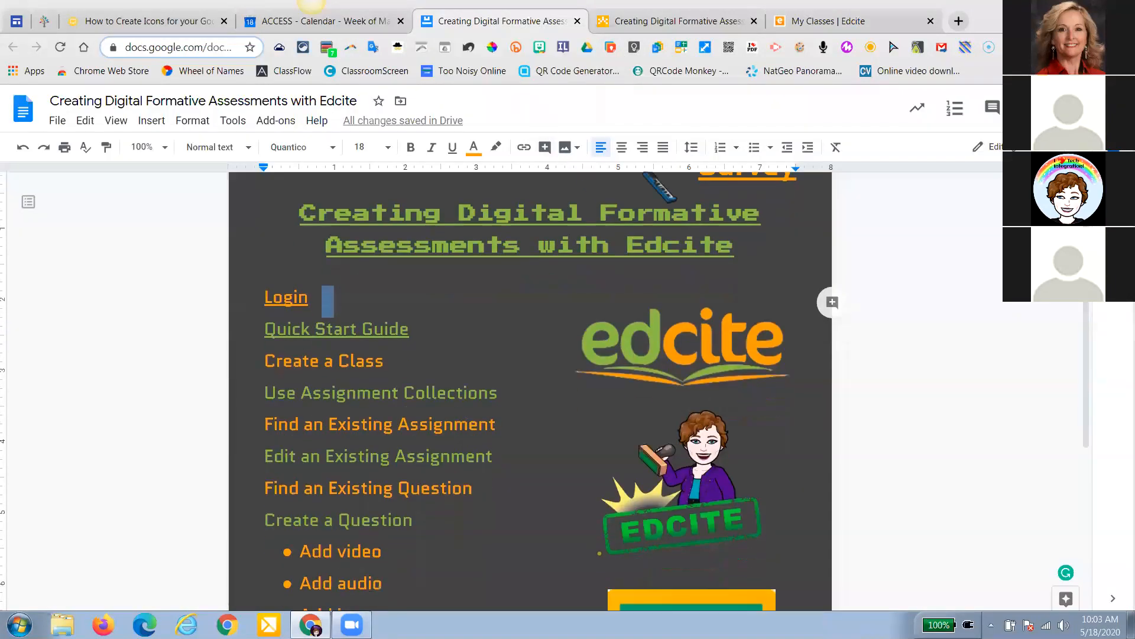
{"action": "left_click", "coordinate": [856, 22]}
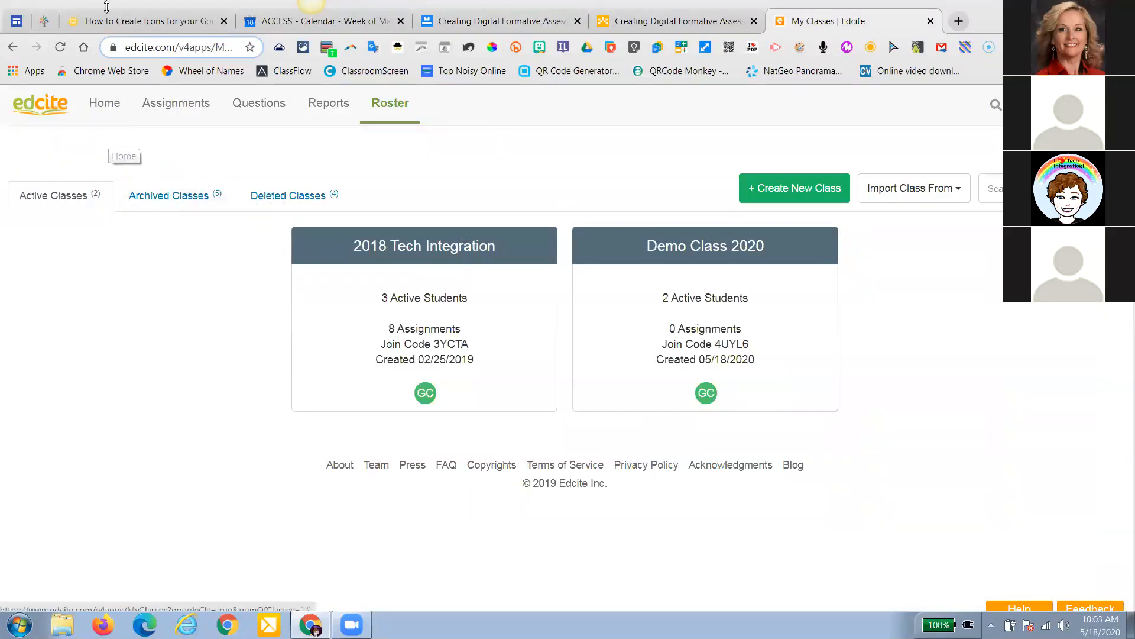
{"action": "left_click", "coordinate": [194, 101]}
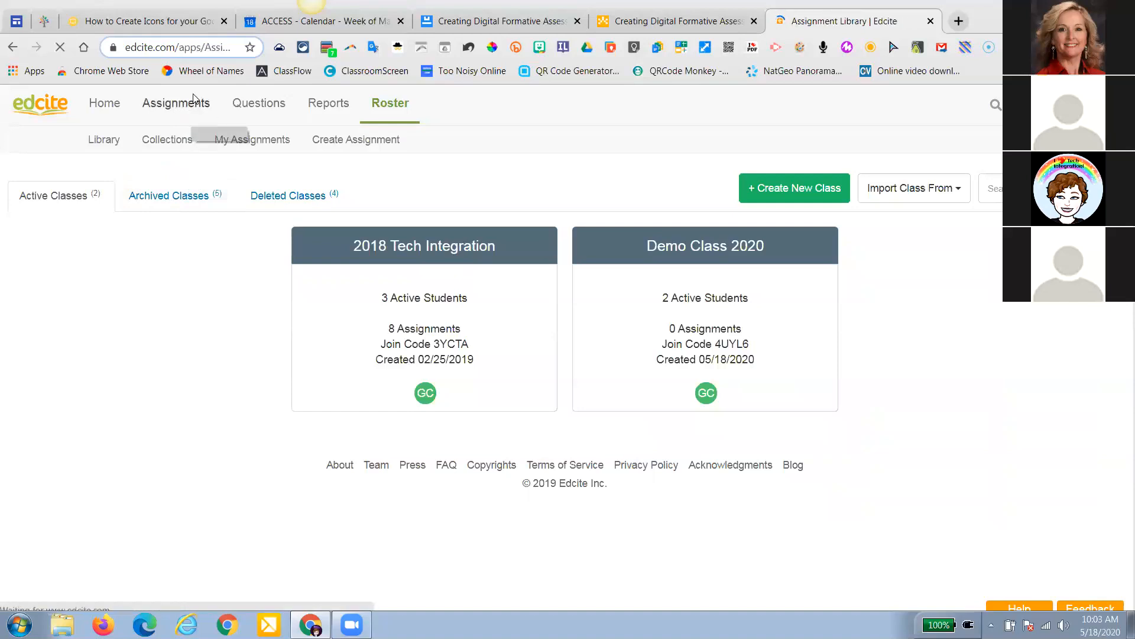
{"action": "left_click", "coordinate": [183, 142]}
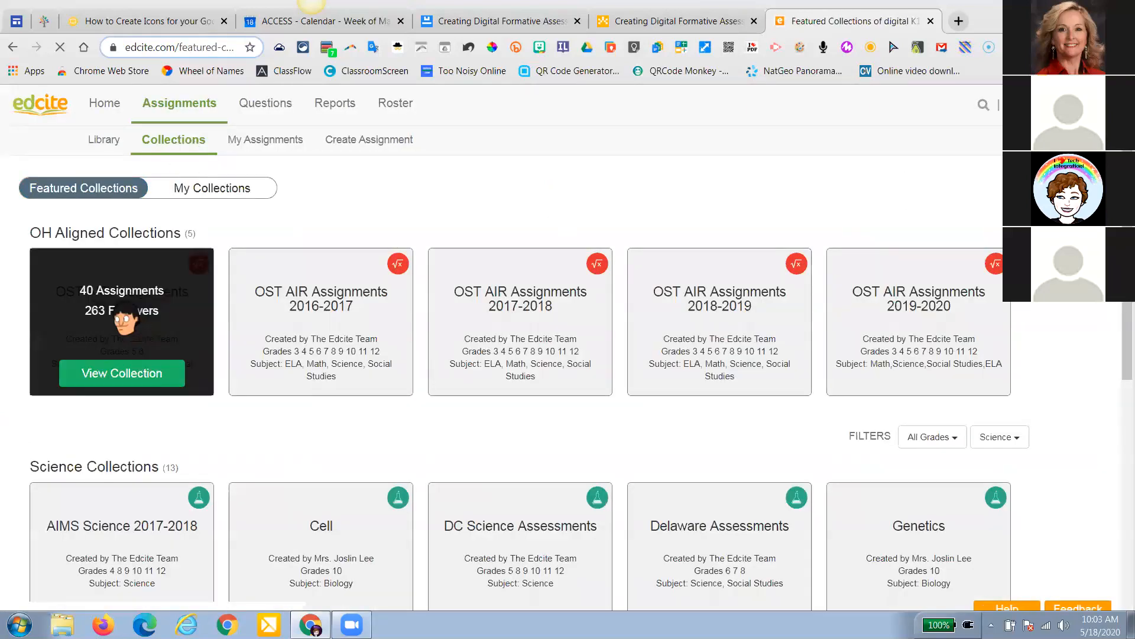
{"action": "mouse_move", "coordinate": [977, 350]}
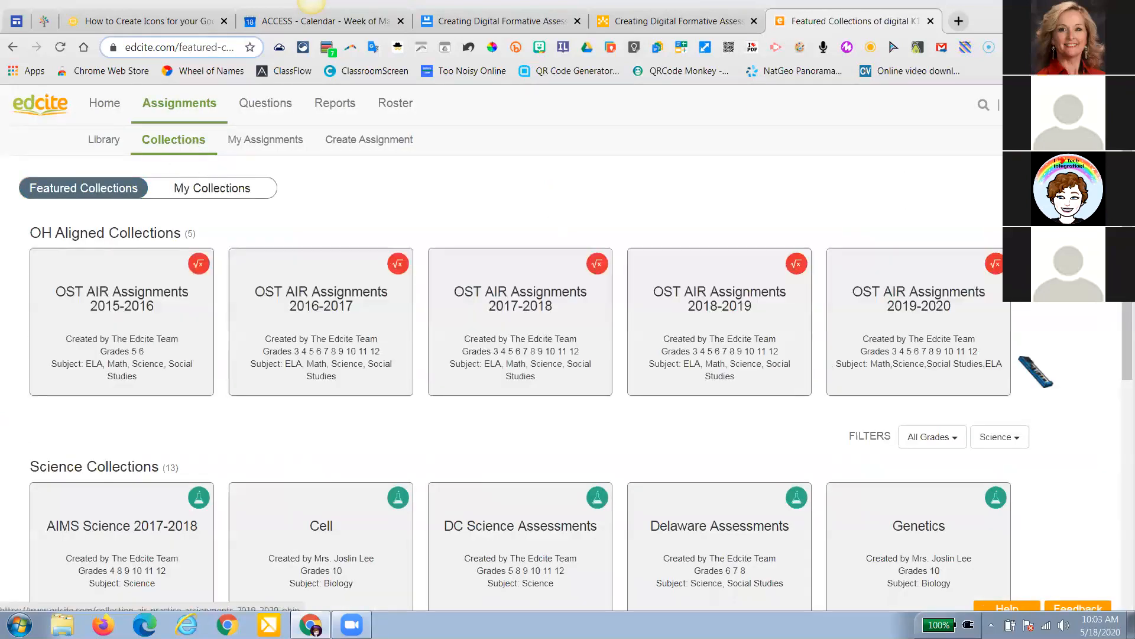
{"action": "scroll", "coordinate": [1035, 375], "scroll_direction": "down", "scroll_amount": 3}
{"action": "scroll", "coordinate": [1039, 380], "scroll_direction": "down", "scroll_amount": 1}
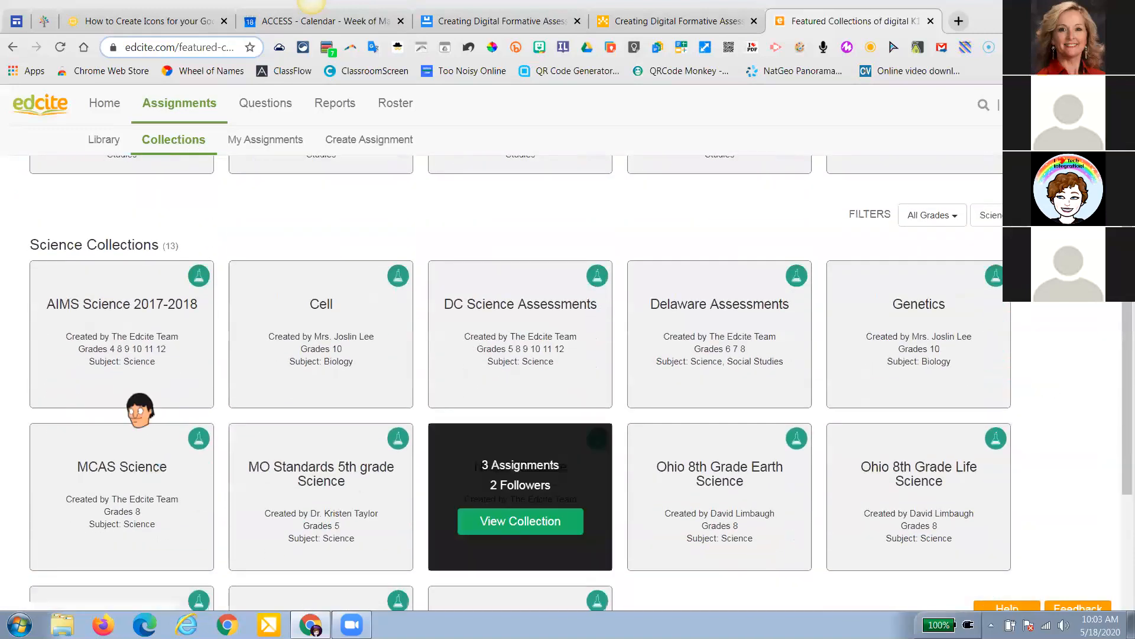
{"action": "scroll", "coordinate": [836, 511], "scroll_direction": "down", "scroll_amount": 1}
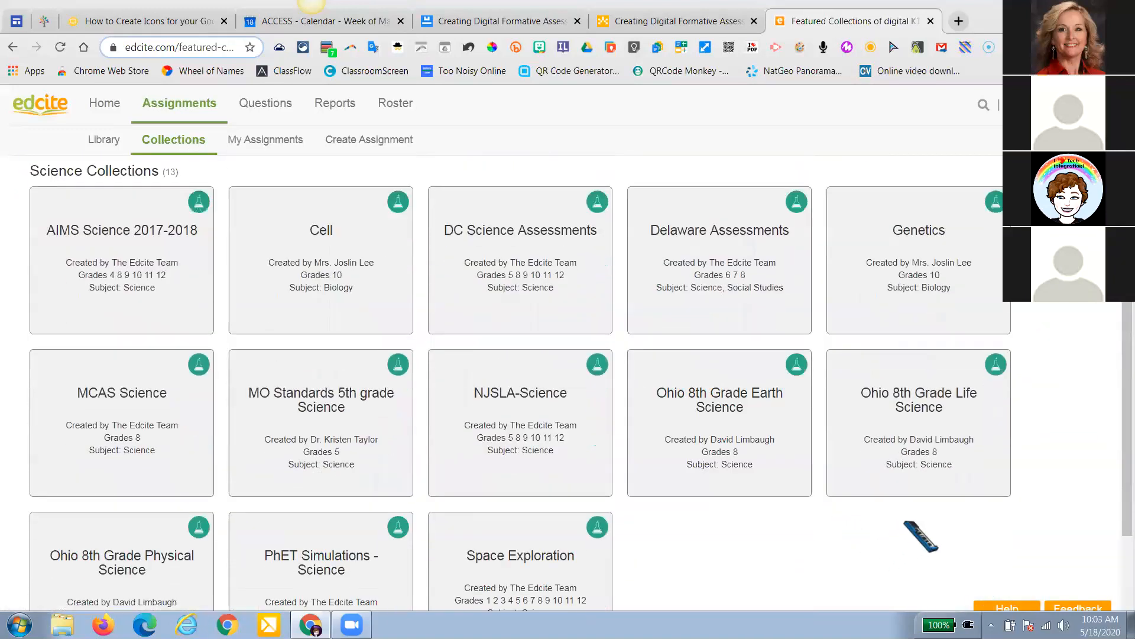
{"action": "mouse_move", "coordinate": [715, 488]}
{"action": "scroll", "coordinate": [1057, 408], "scroll_direction": "up", "scroll_amount": 4}
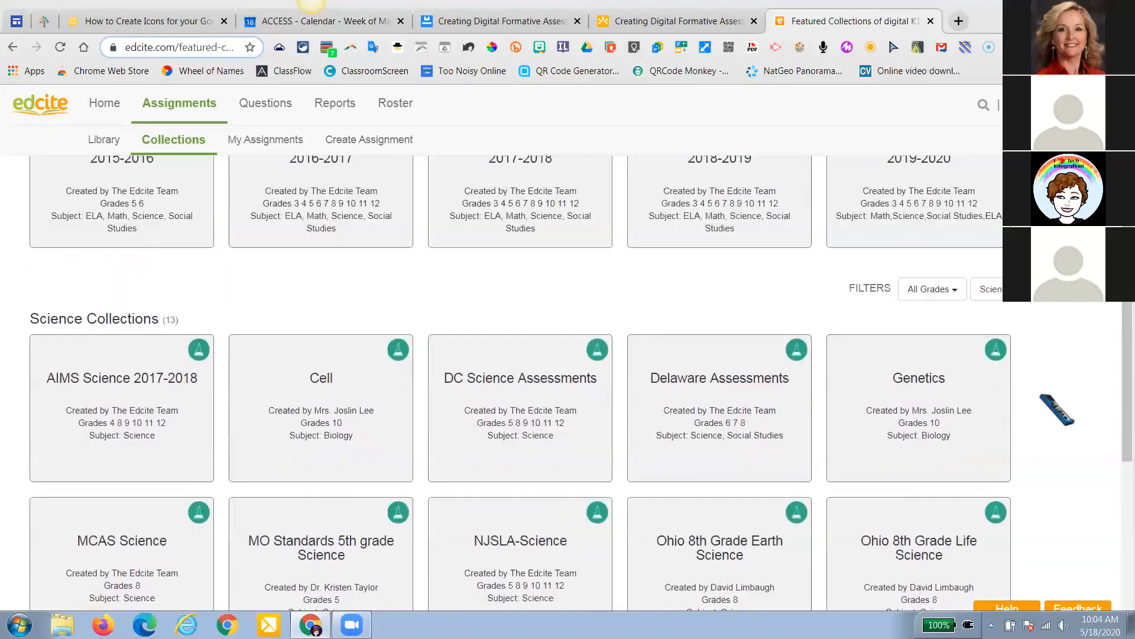
{"action": "scroll", "coordinate": [1056, 408], "scroll_direction": "up", "scroll_amount": 1}
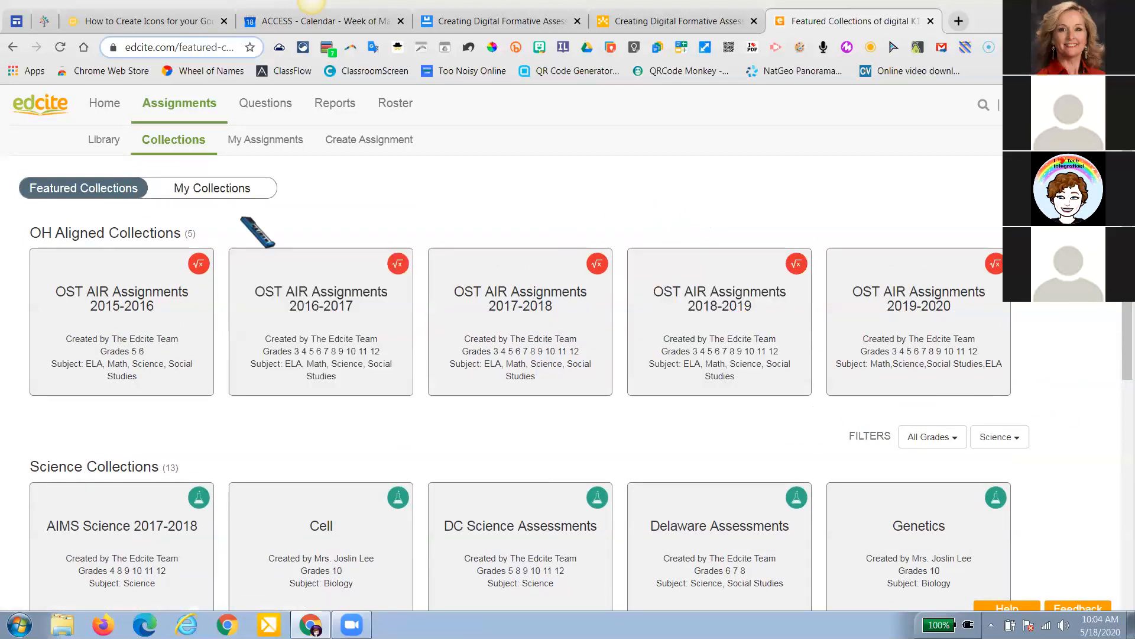
Check my collections, cancel a new collection, then open OST AIR Assignments 2019-2020
{"action": "left_click", "coordinate": [230, 188]}
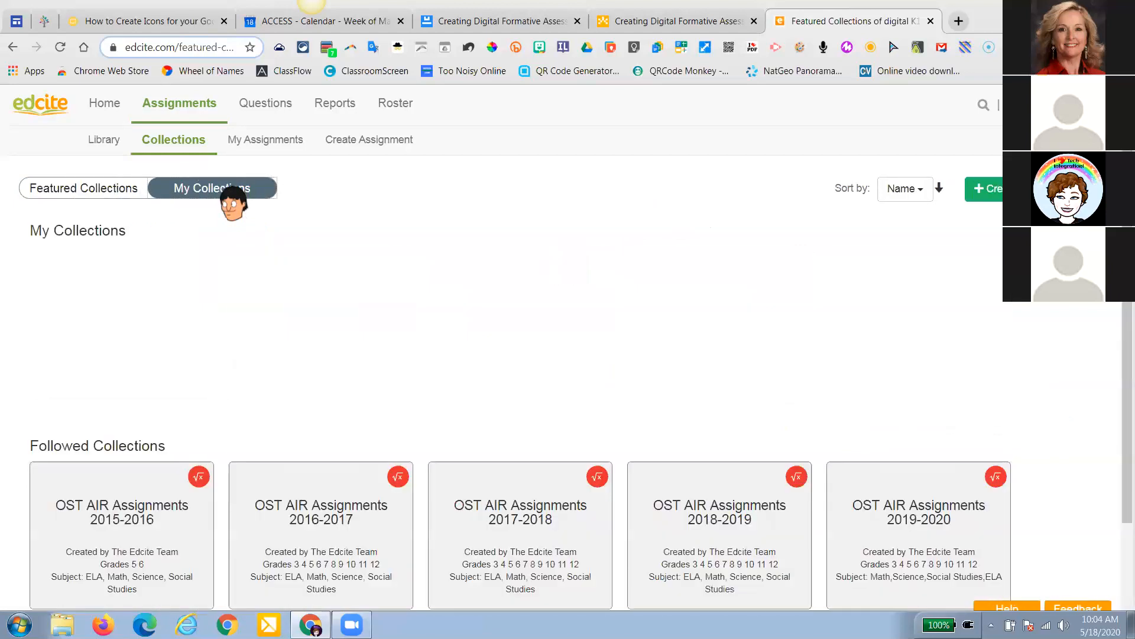
{"action": "left_click", "coordinate": [973, 184]}
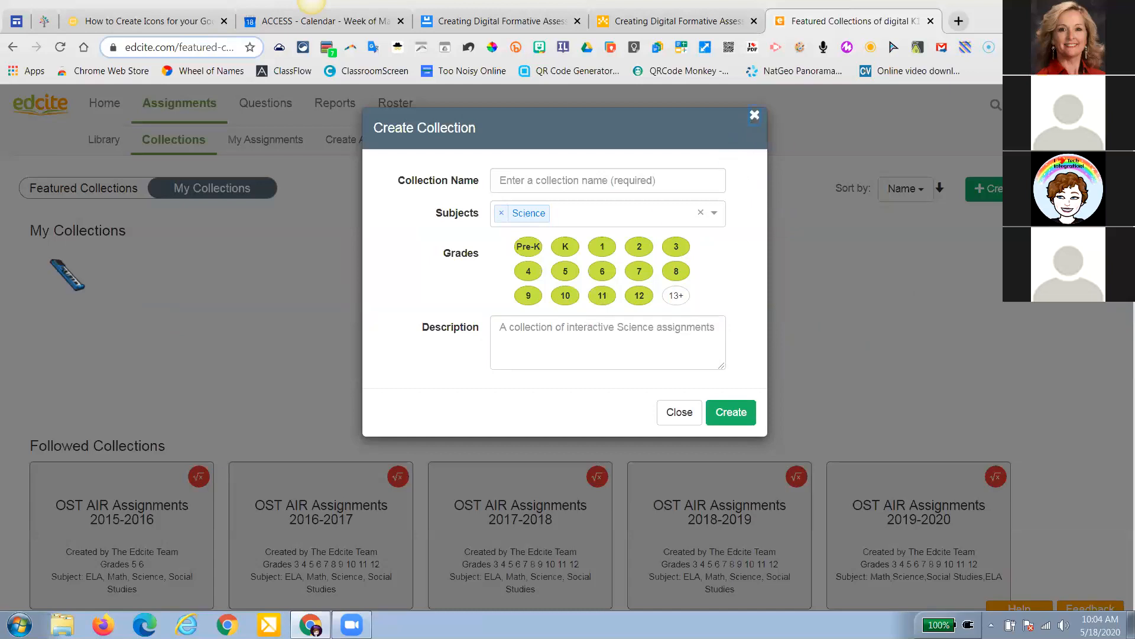
{"action": "left_click", "coordinate": [67, 275]}
{"action": "left_click", "coordinate": [97, 195]}
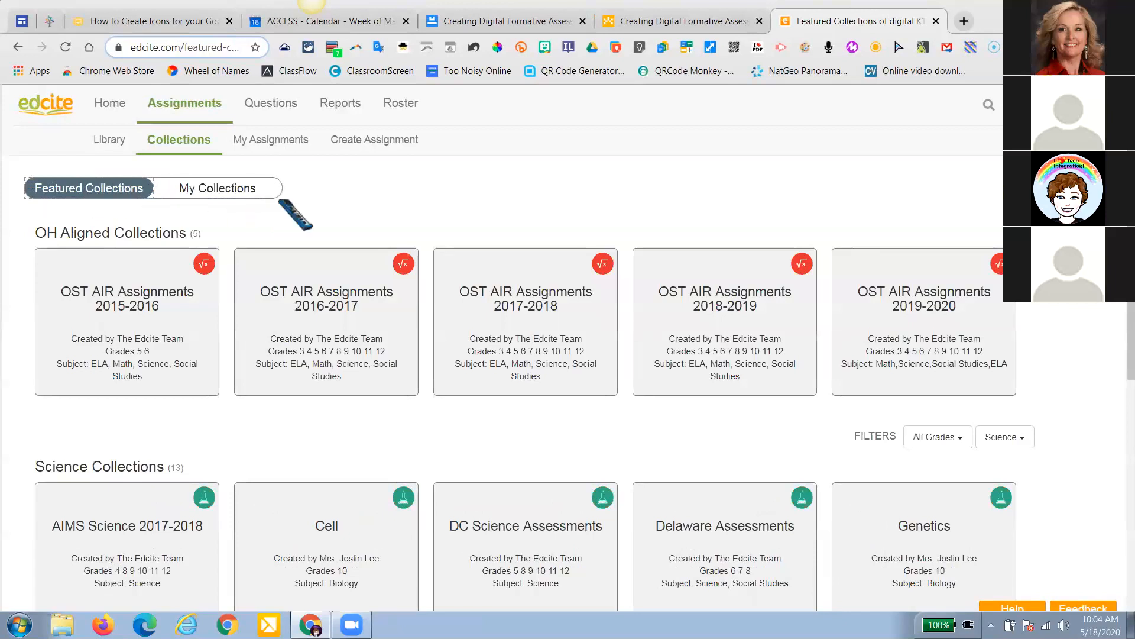
{"action": "left_click", "coordinate": [911, 319]}
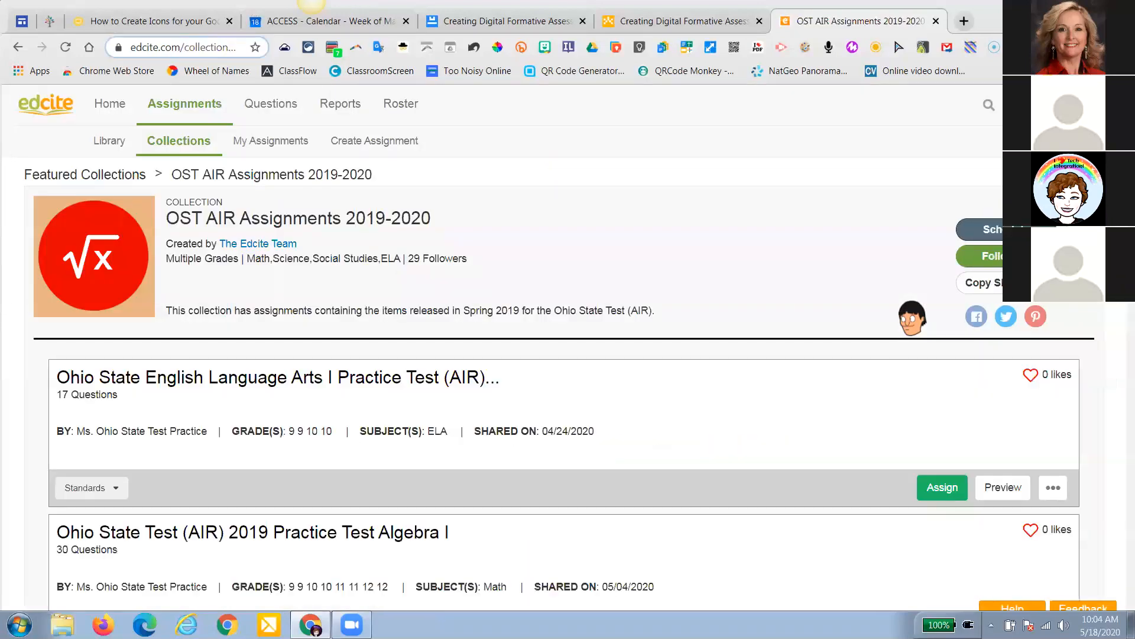
Preview the Grade 3 Math practice test's answer key, then switch to its student view
{"action": "scroll", "coordinate": [885, 362], "scroll_direction": "down", "scroll_amount": 5}
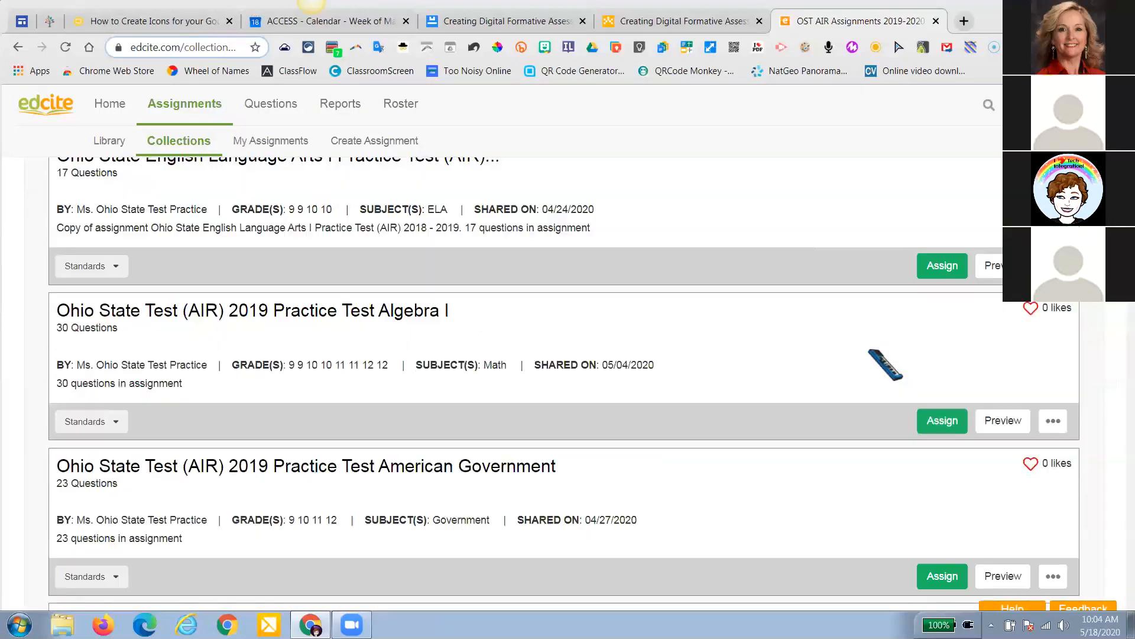
{"action": "scroll", "coordinate": [885, 362], "scroll_direction": "down", "scroll_amount": 11}
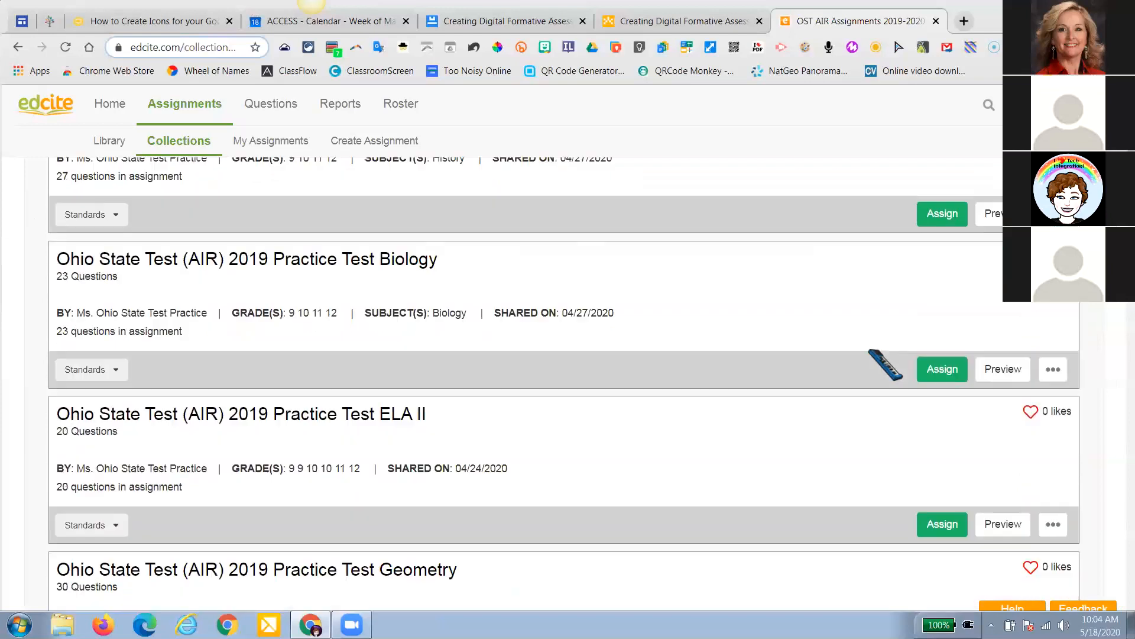
{"action": "scroll", "coordinate": [885, 362], "scroll_direction": "down", "scroll_amount": 6}
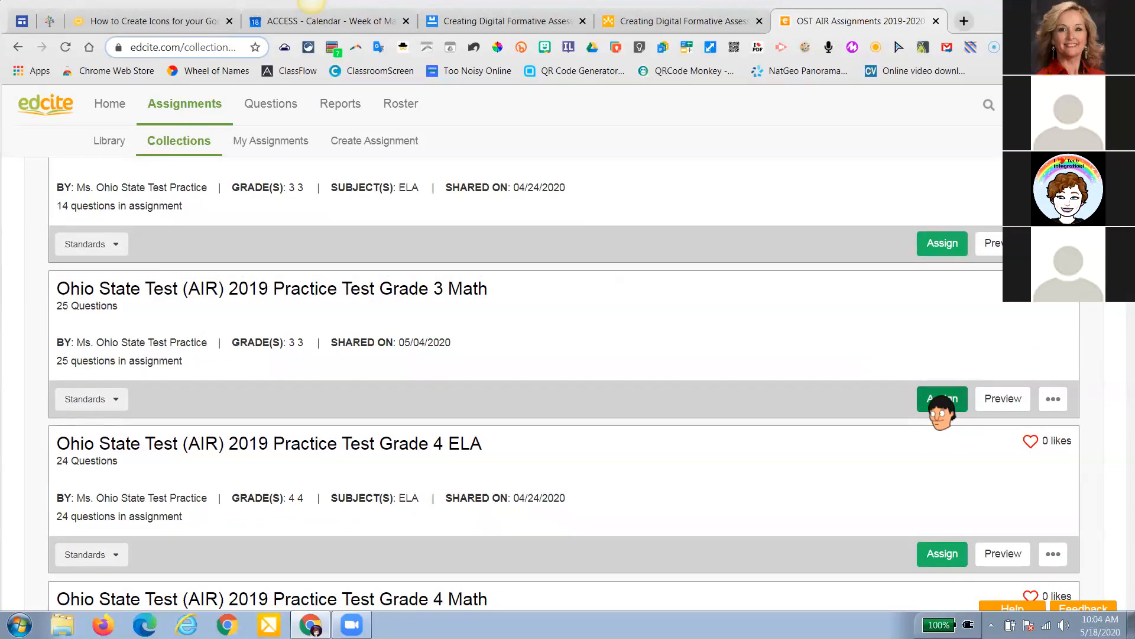
{"action": "left_click", "coordinate": [993, 399]}
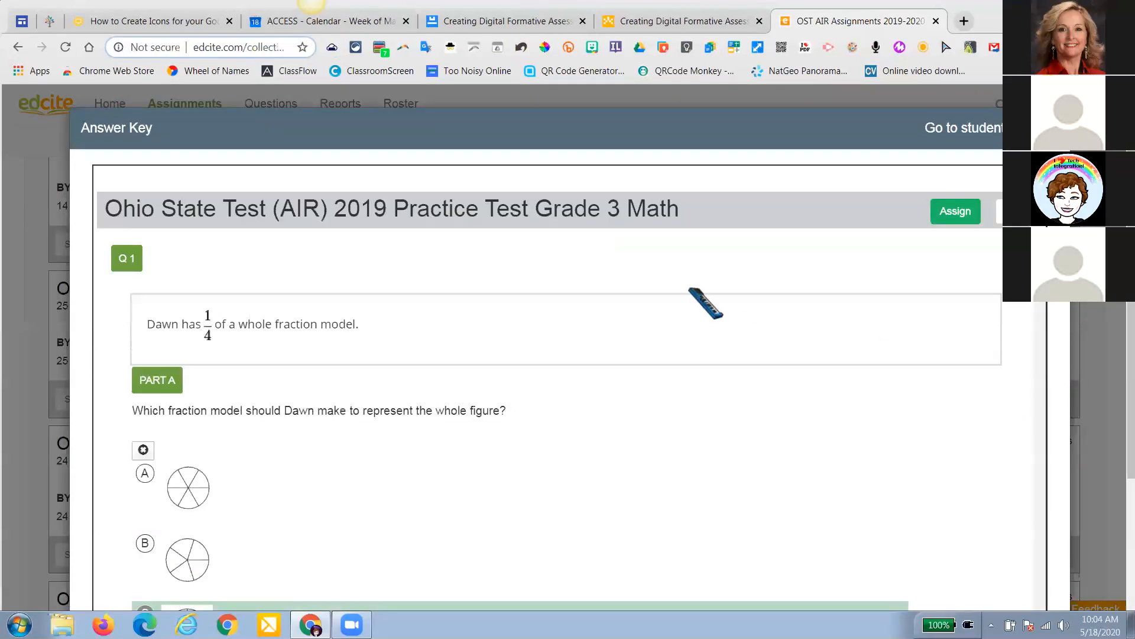
{"action": "scroll", "coordinate": [482, 412], "scroll_direction": "down", "scroll_amount": 1}
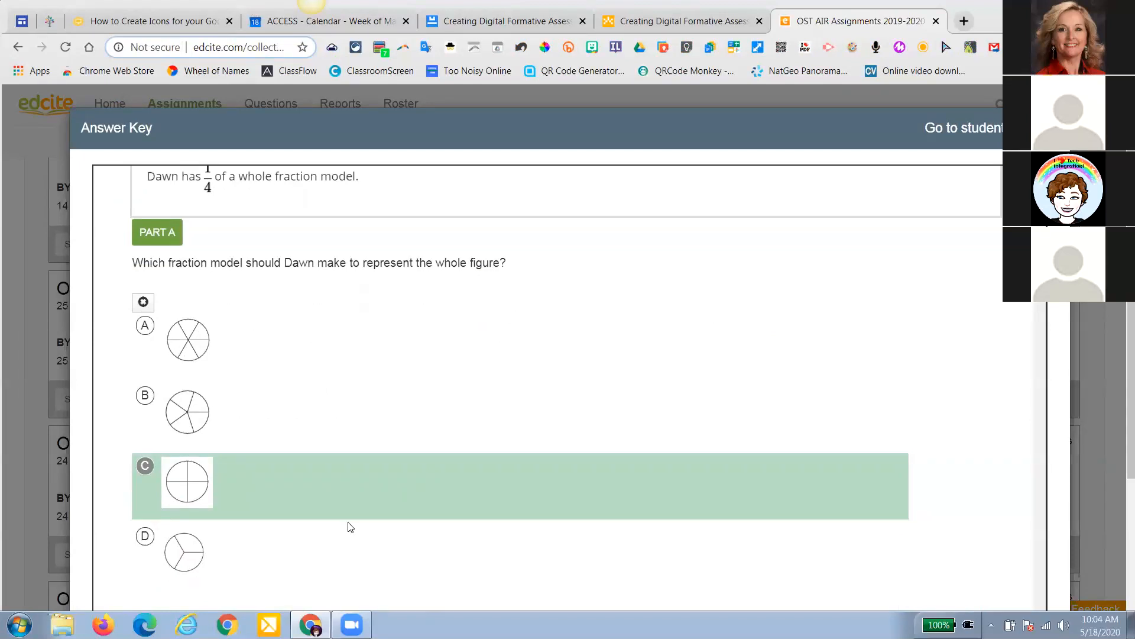
{"action": "scroll", "coordinate": [351, 527], "scroll_direction": "down", "scroll_amount": 9}
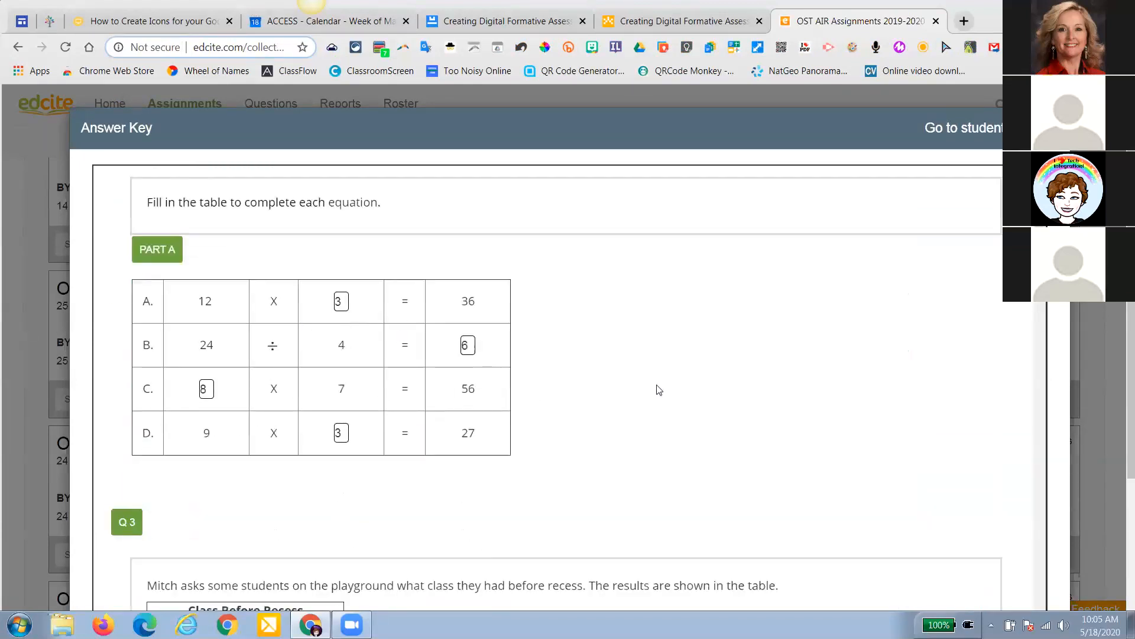
{"action": "scroll", "coordinate": [659, 389], "scroll_direction": "up", "scroll_amount": 12}
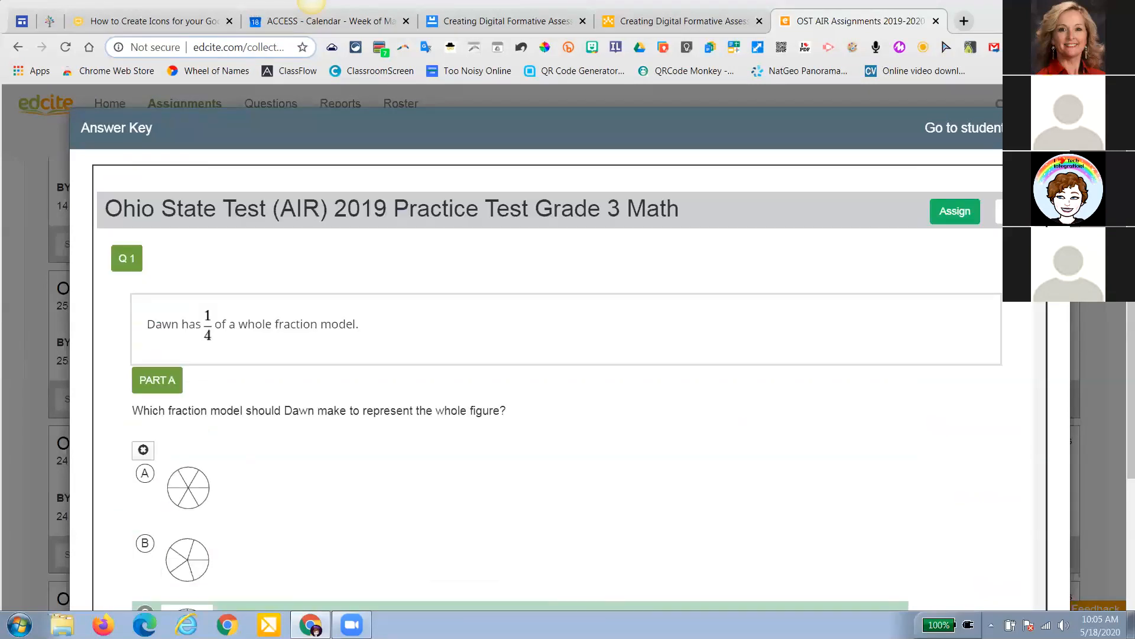
{"action": "left_click", "coordinate": [998, 127]}
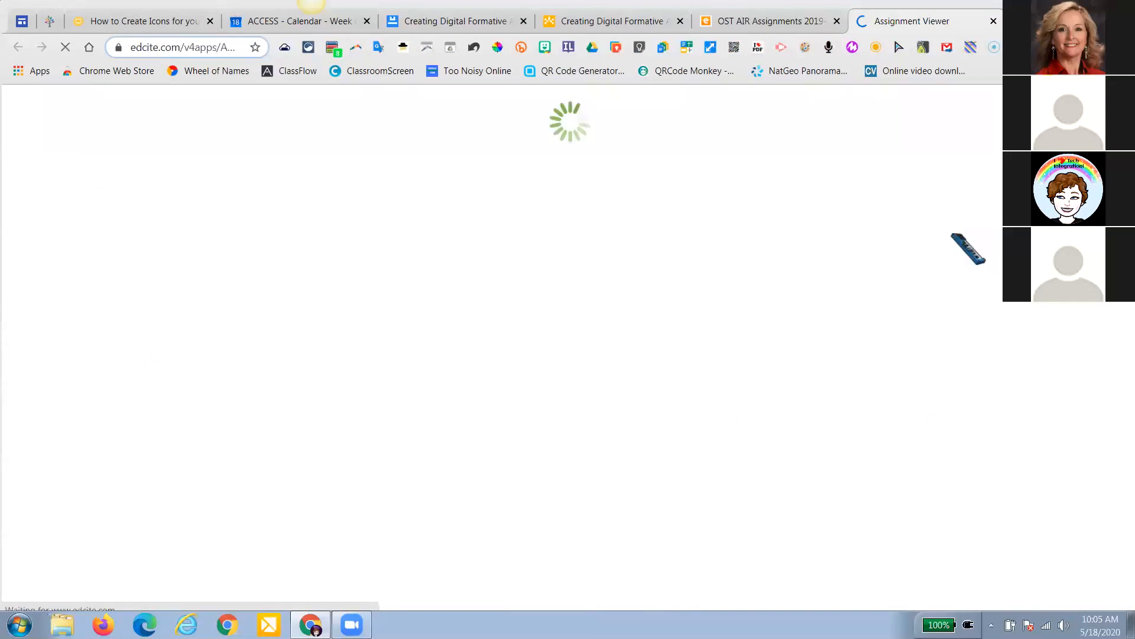
Start the Grade 3 Math test as a student, then leave it and close the answer key preview
{"action": "left_click", "coordinate": [771, 308]}
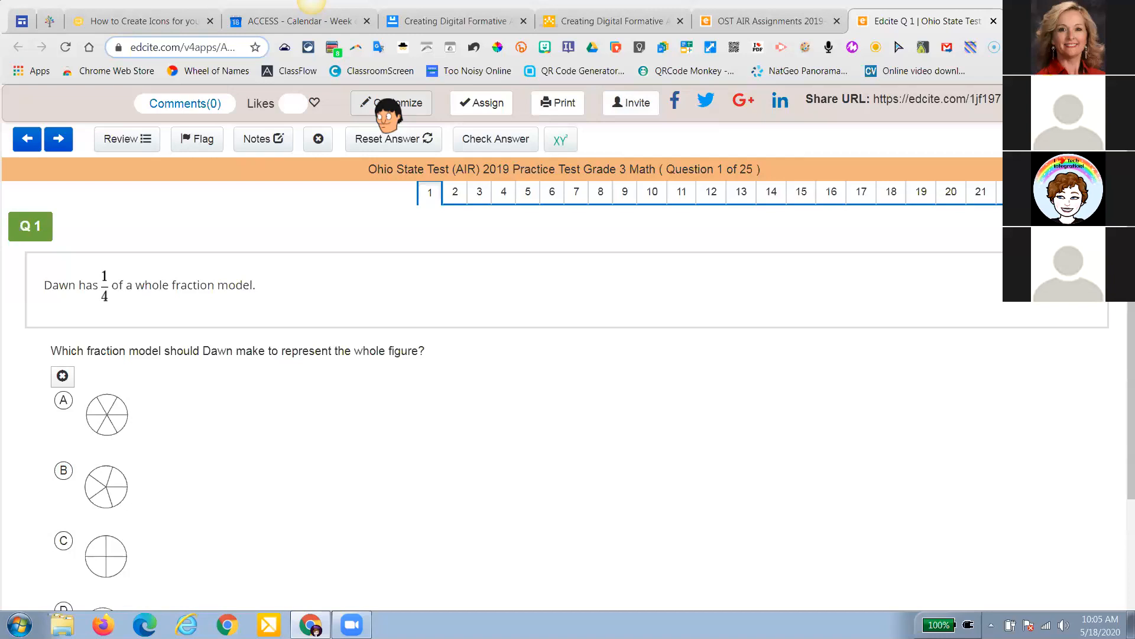
{"action": "left_click", "coordinate": [994, 21]}
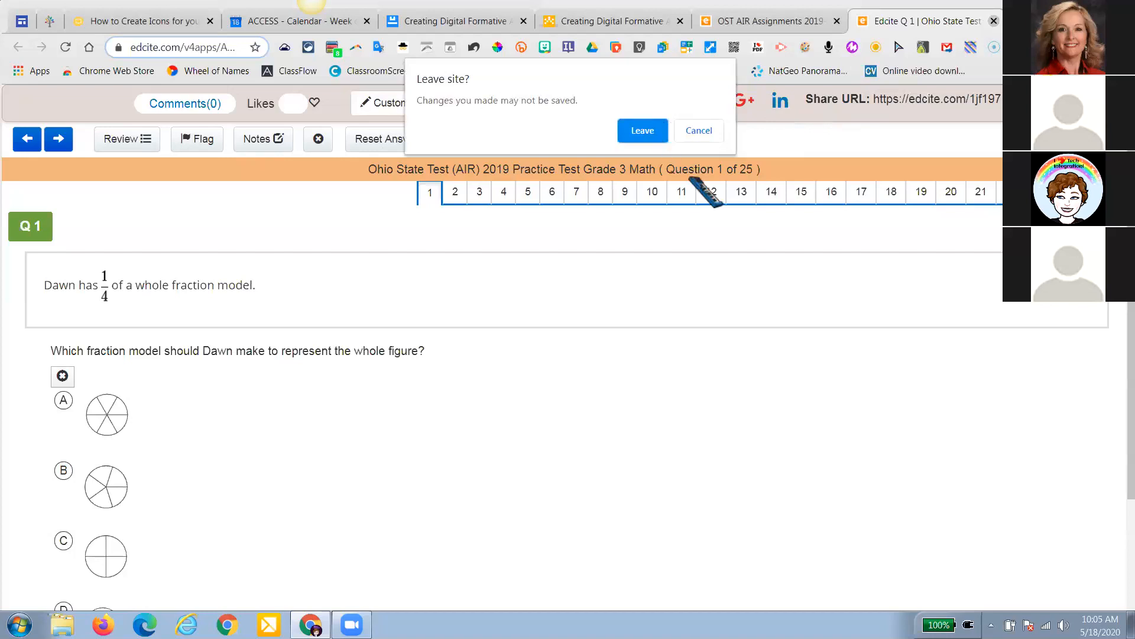
{"action": "left_click", "coordinate": [643, 130]}
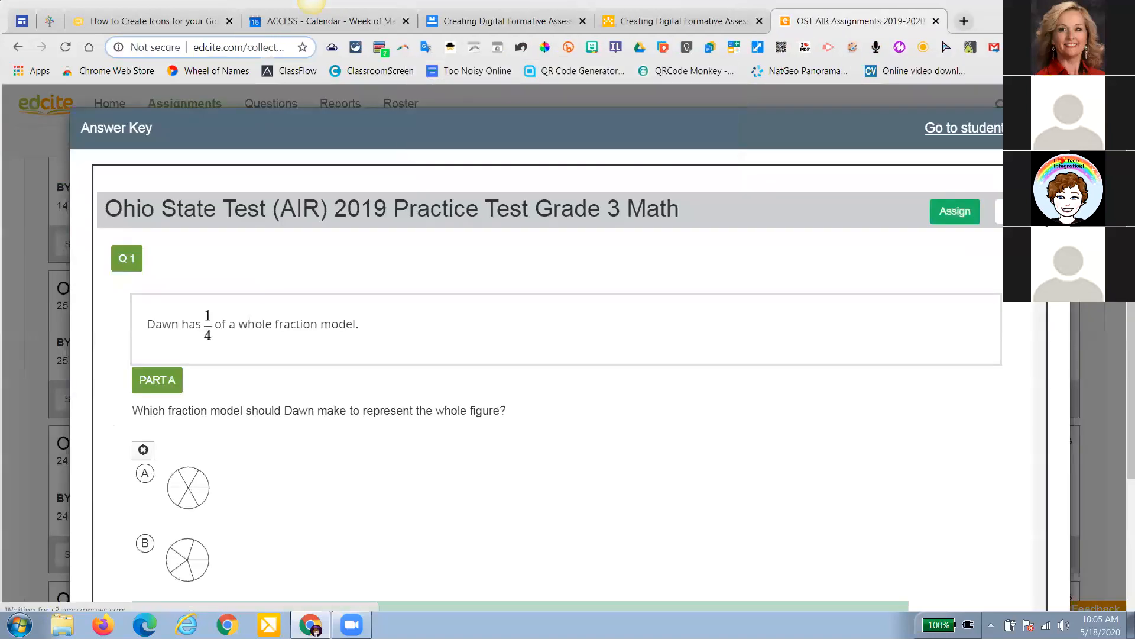
{"action": "left_click", "coordinate": [1055, 127]}
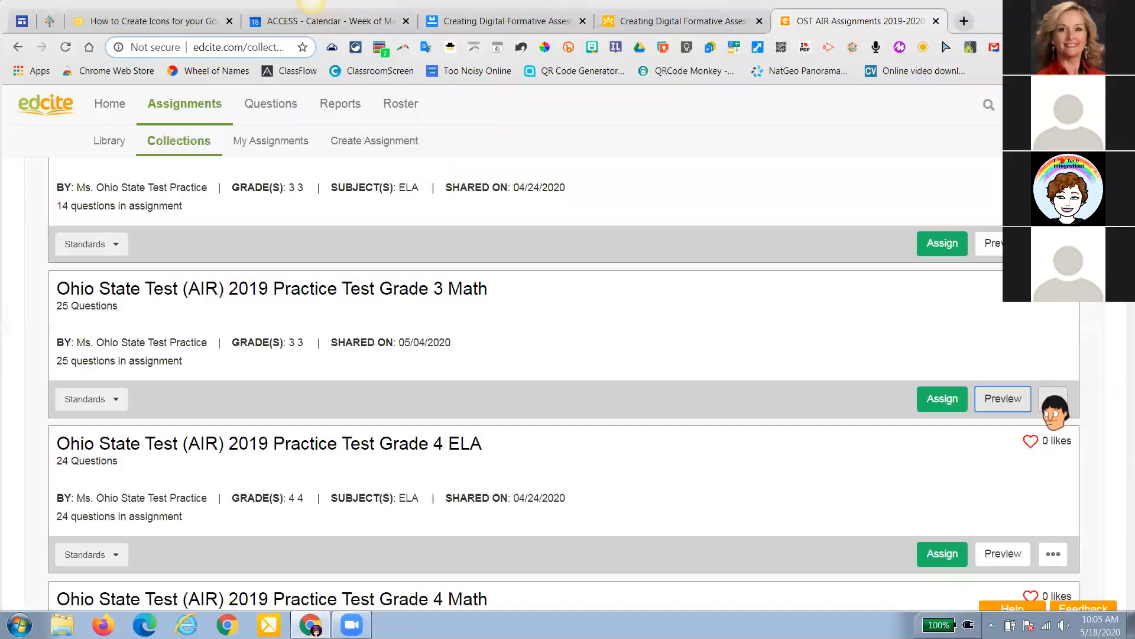
{"action": "left_click", "coordinate": [1053, 399]}
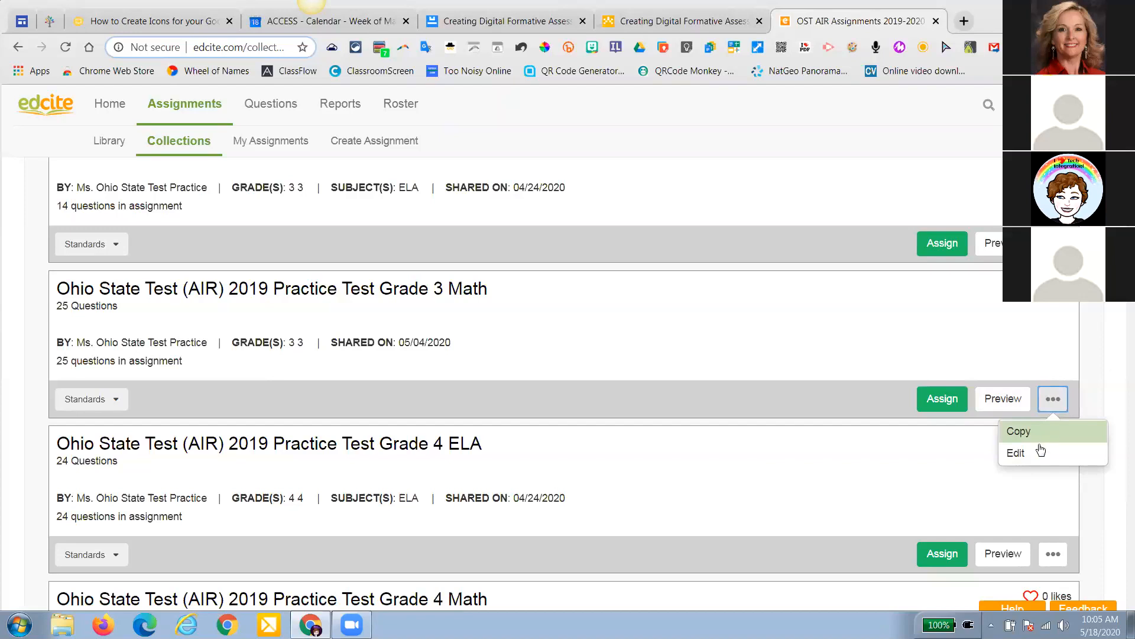
Edit the Grade 3 Math practice test as a private assignment and review its tagged questions
{"action": "left_click", "coordinate": [1032, 460]}
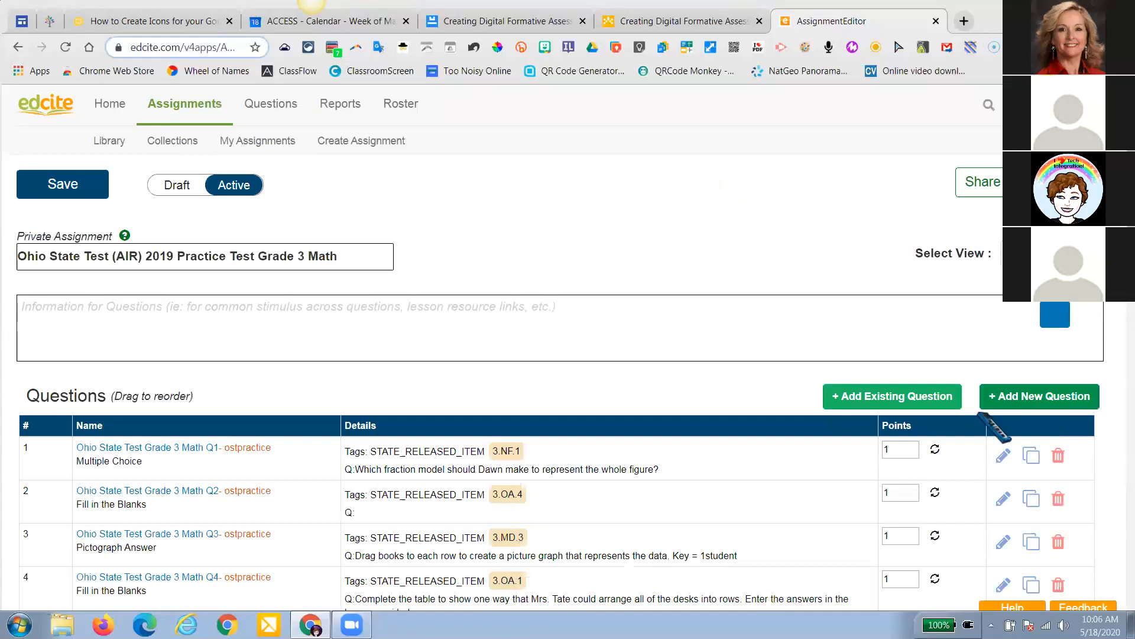
{"action": "scroll", "coordinate": [699, 420], "scroll_direction": "down", "scroll_amount": 1}
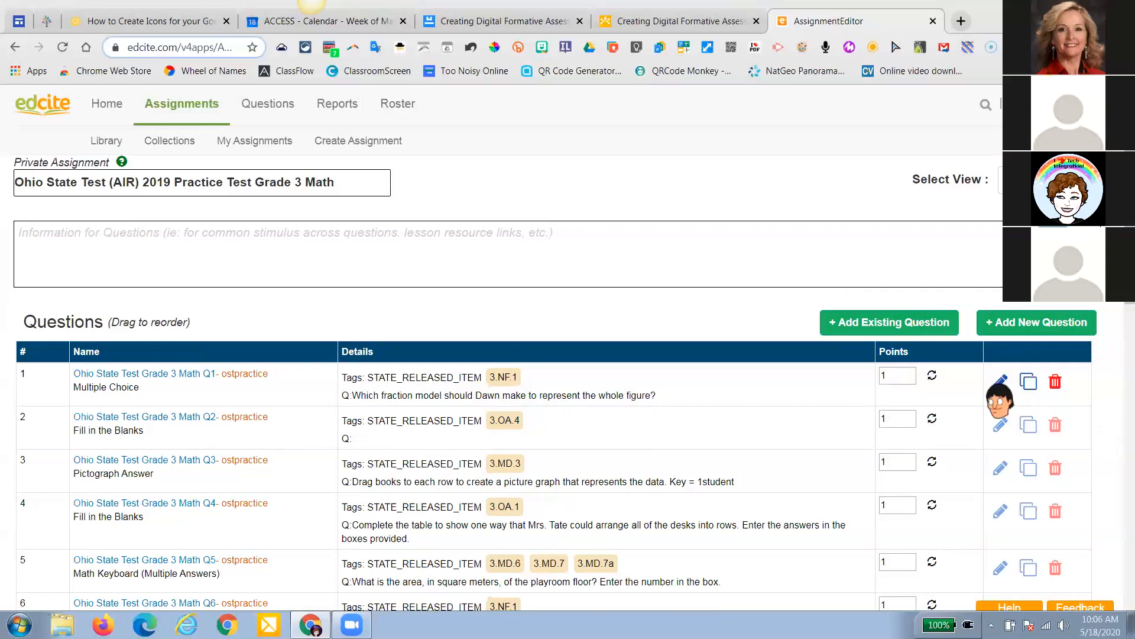
{"action": "left_click", "coordinate": [999, 383]}
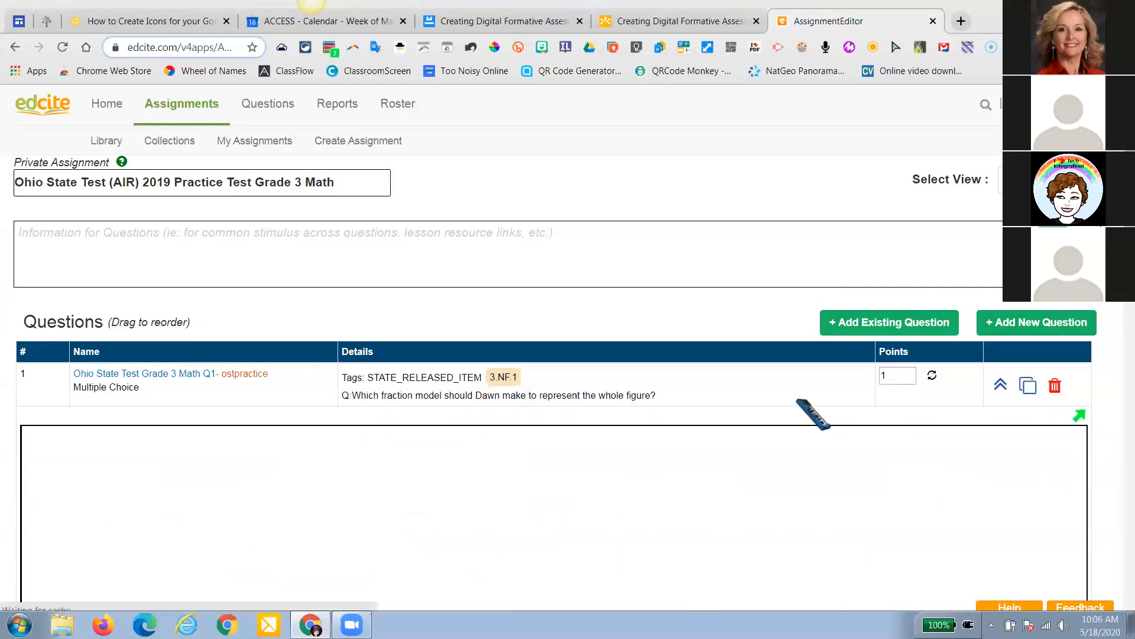
{"action": "scroll", "coordinate": [812, 398], "scroll_direction": "down", "scroll_amount": 3}
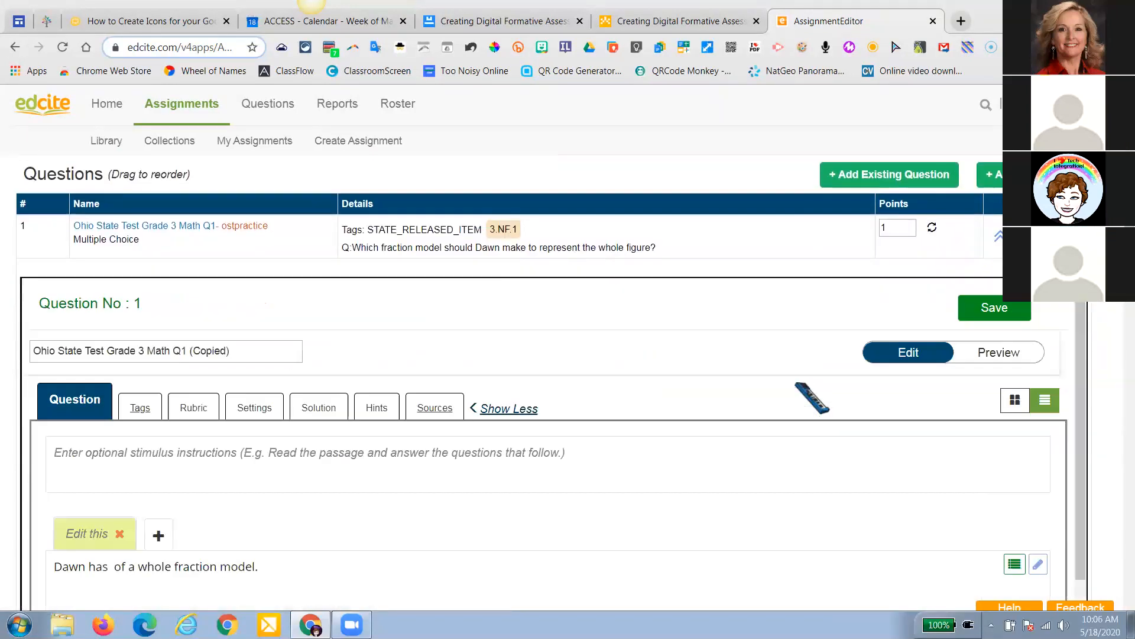
{"action": "scroll", "coordinate": [812, 397], "scroll_direction": "down", "scroll_amount": 1}
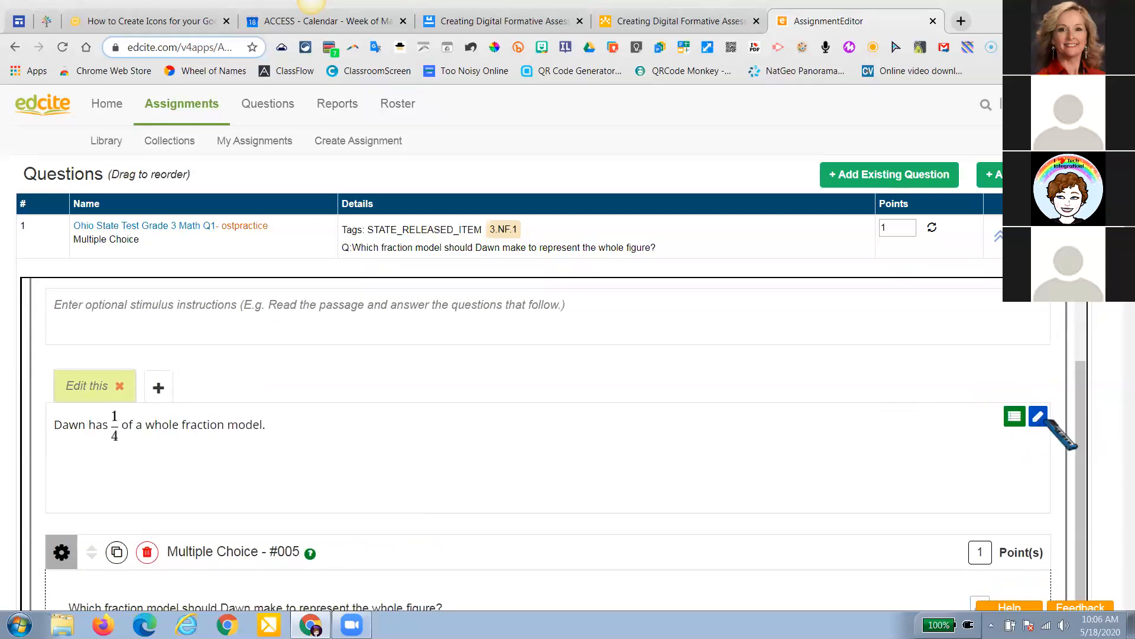
{"action": "left_click", "coordinate": [1038, 417]}
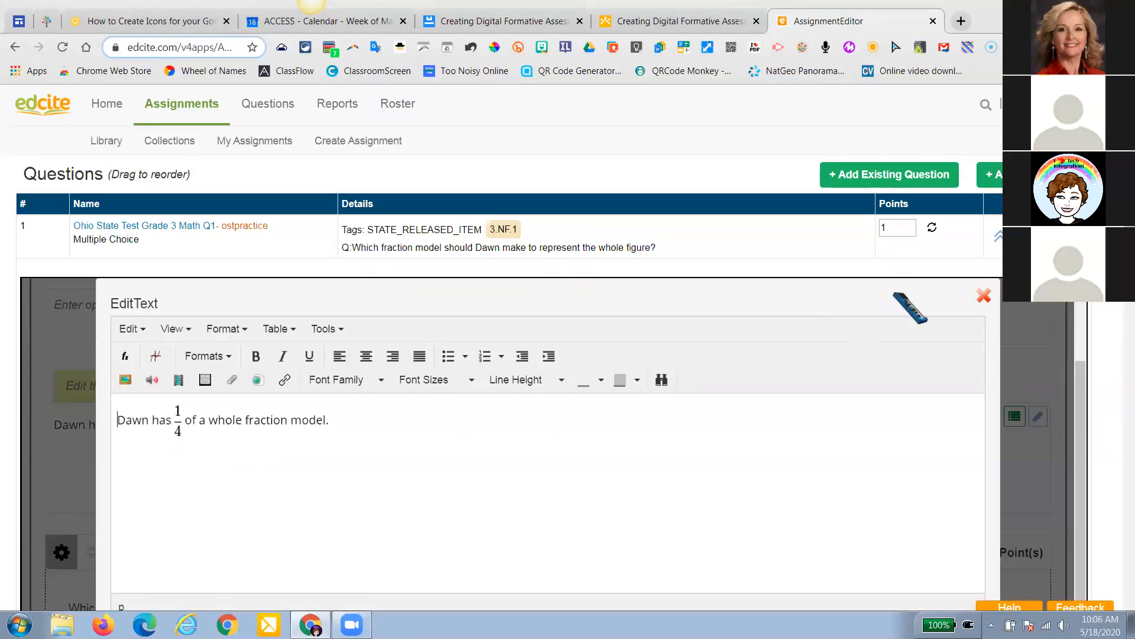
{"action": "left_click", "coordinate": [984, 295]}
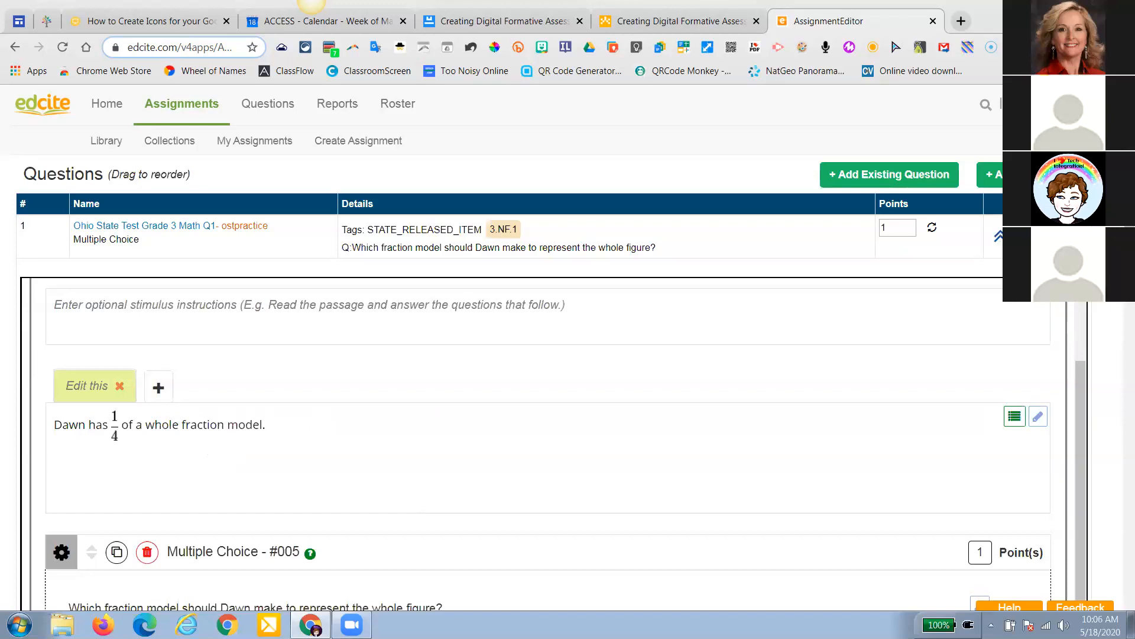
{"action": "left_click", "coordinate": [998, 236]}
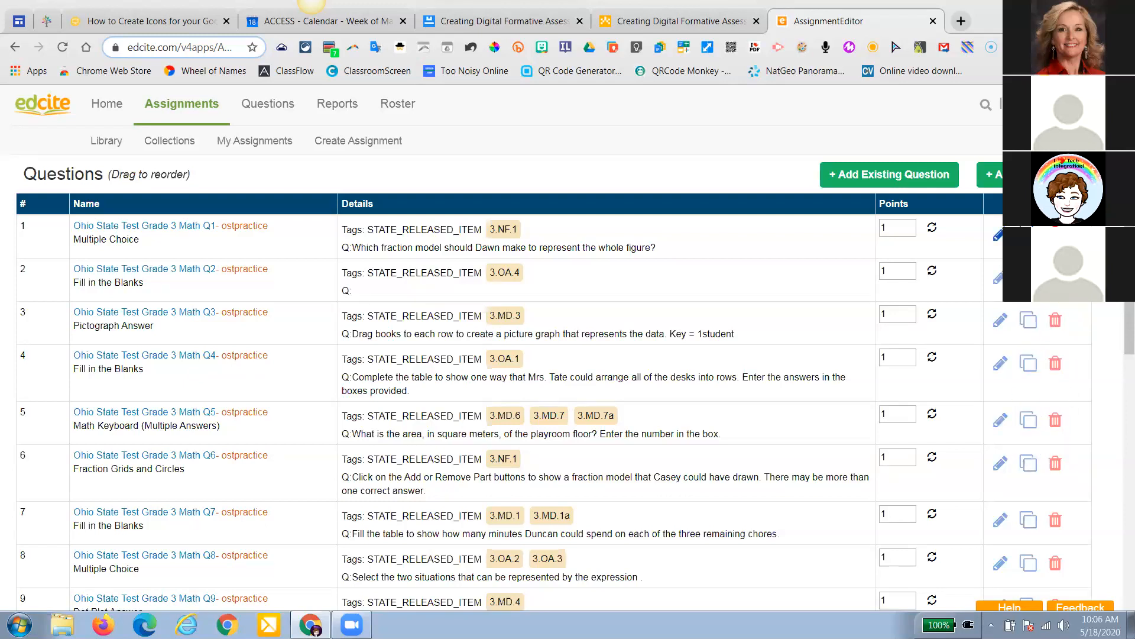
Delete questions Q1 and Q2 from the Grade 3 Math assignment, confirming each removal
{"action": "left_click", "coordinate": [1056, 235]}
{"action": "left_click", "coordinate": [640, 131]}
{"action": "left_click", "coordinate": [1056, 234]}
{"action": "left_click", "coordinate": [641, 131]}
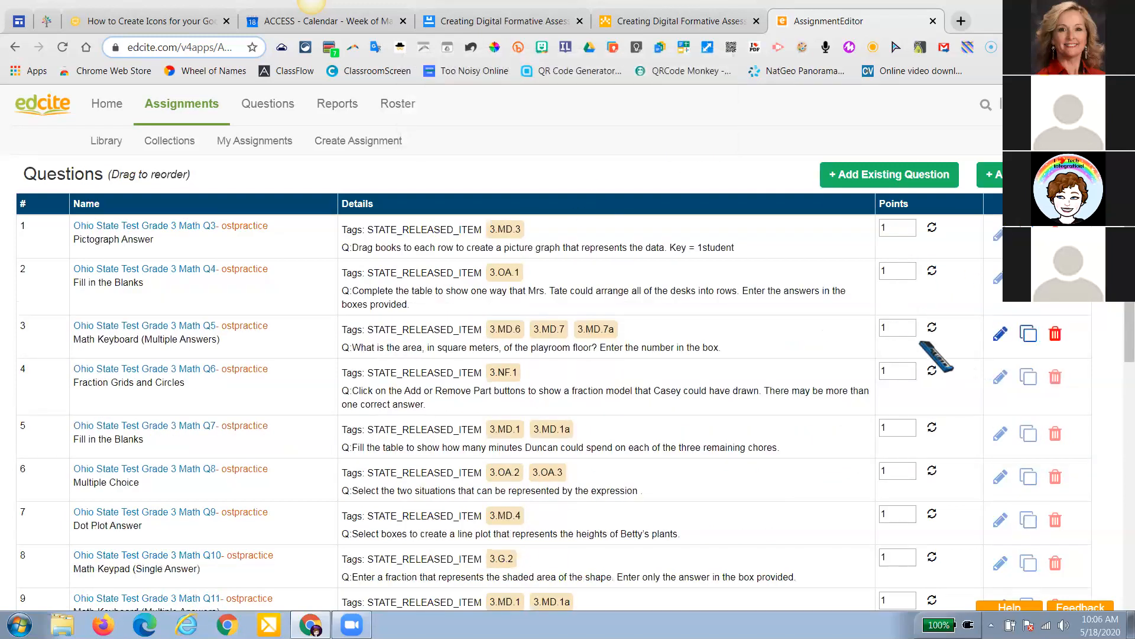
{"action": "scroll", "coordinate": [936, 356], "scroll_direction": "up", "scroll_amount": 4}
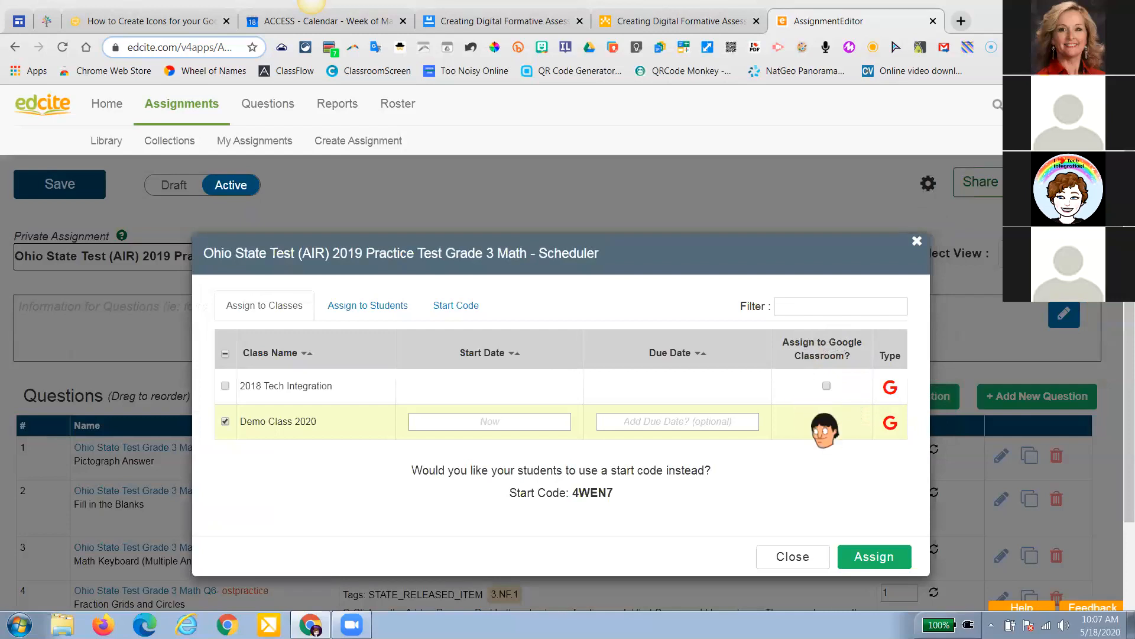
Assign the Grade 3 Math test to Demo Class 2020, also posting it to Google Classroom
{"action": "left_click", "coordinate": [827, 421]}
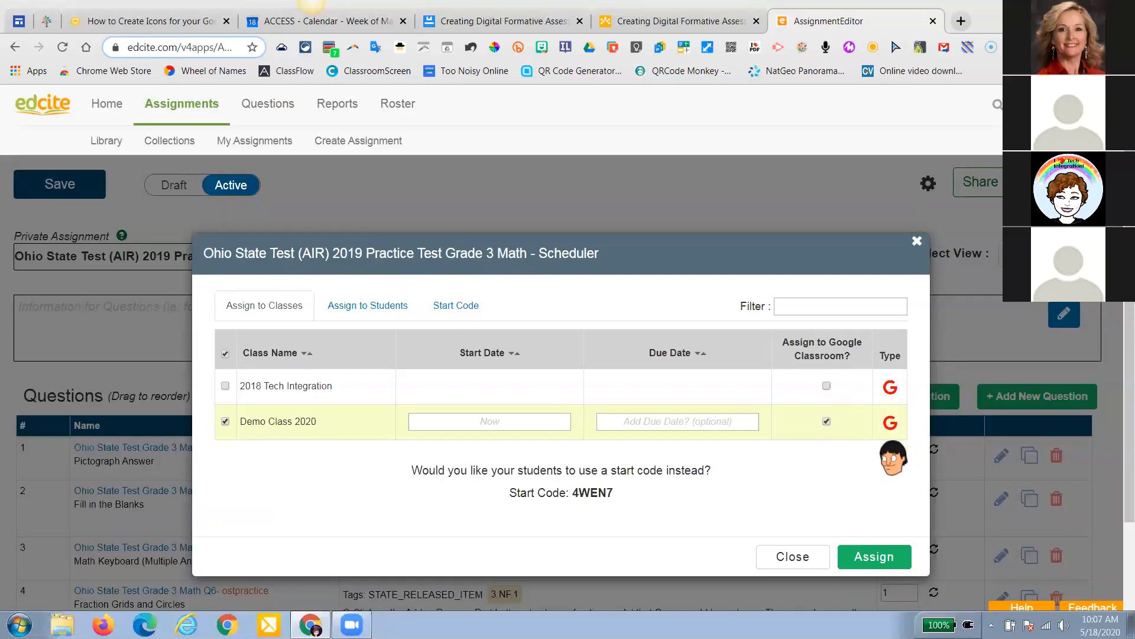
{"action": "left_click", "coordinate": [874, 557]}
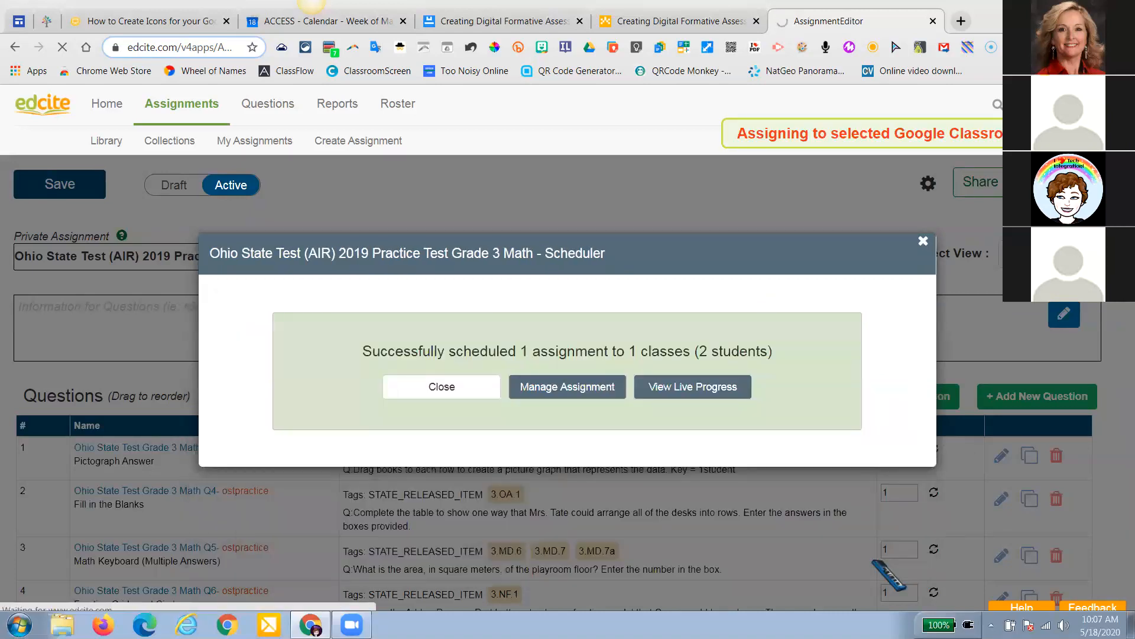
{"action": "left_click", "coordinate": [924, 241]}
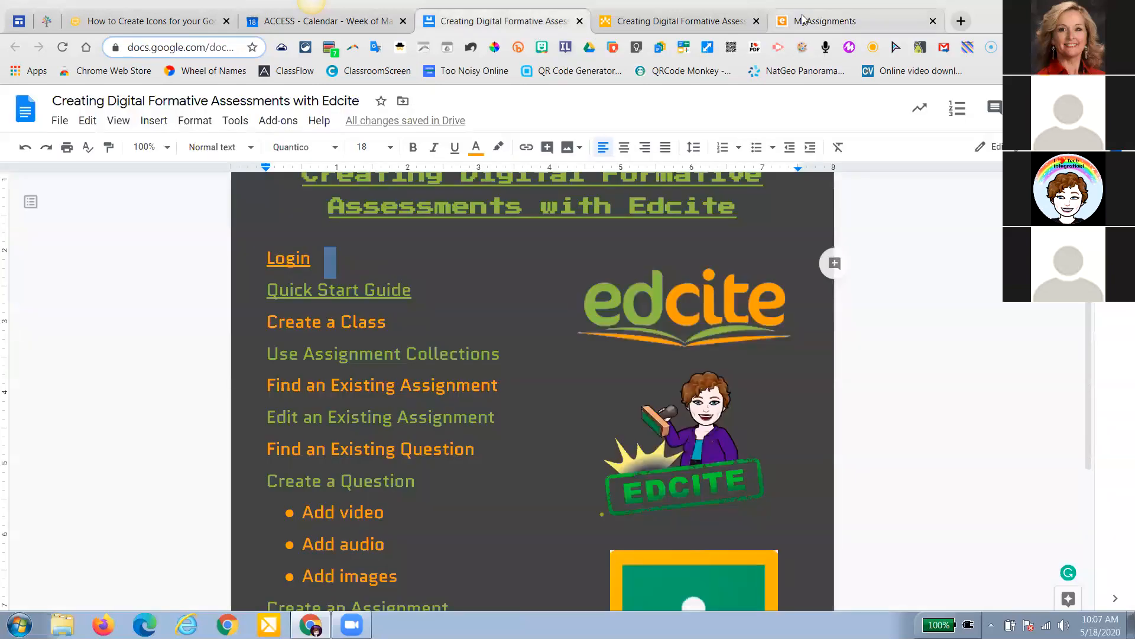
Return from the Google Doc to the Edcite My Assignments page
{"action": "left_click", "coordinate": [803, 21]}
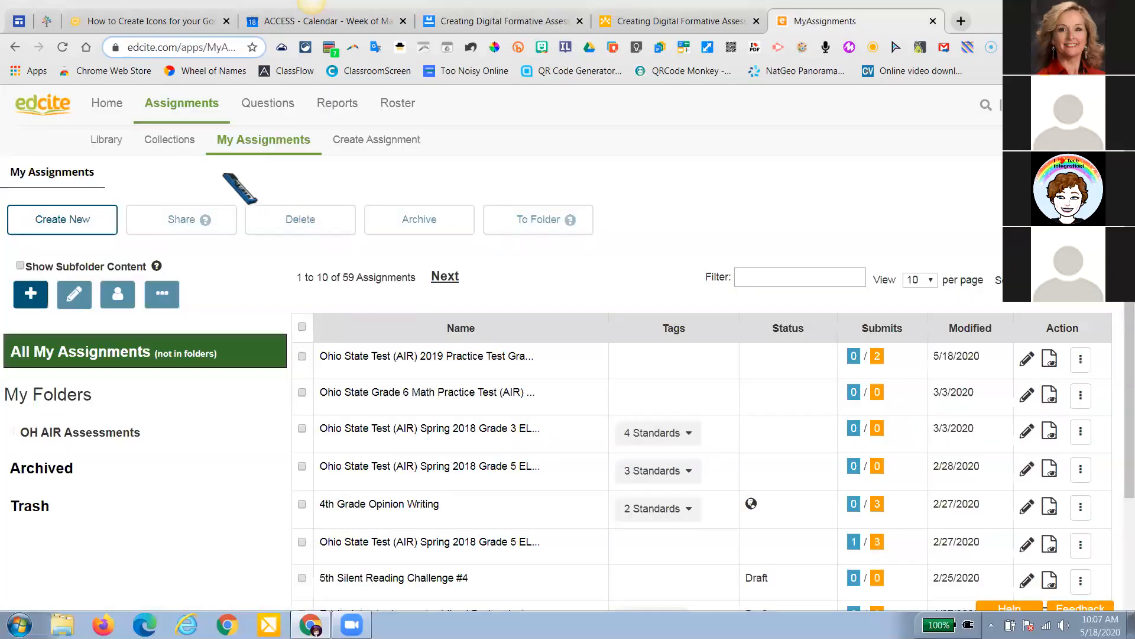
Browse the shared assignment library by the Ohio Science standards
{"action": "left_click", "coordinate": [106, 140]}
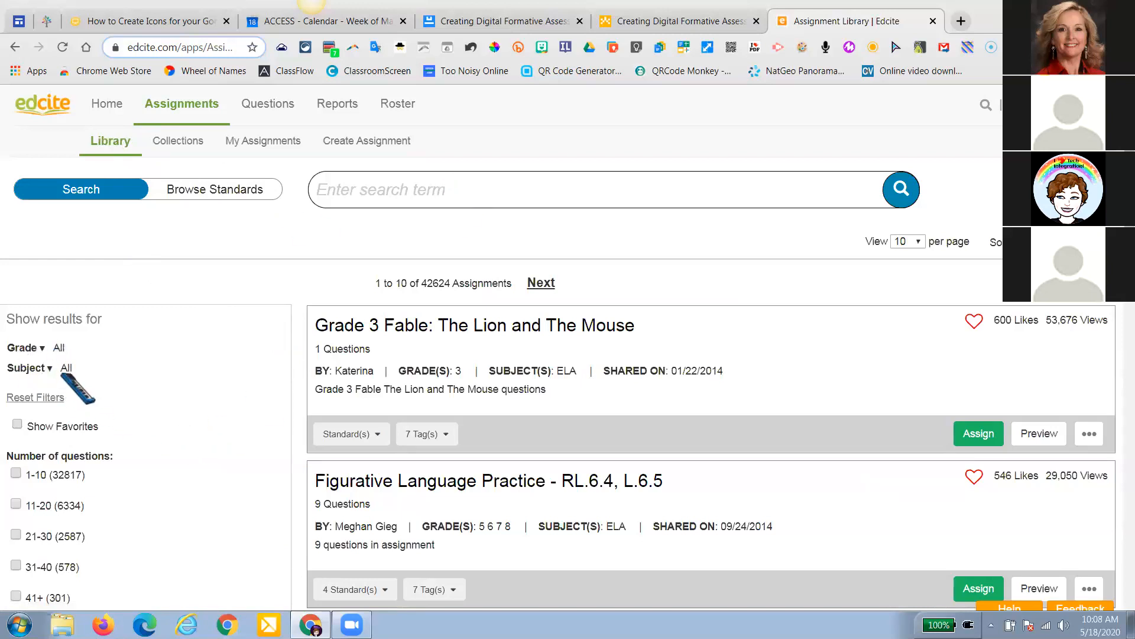
{"action": "left_click", "coordinate": [224, 192]}
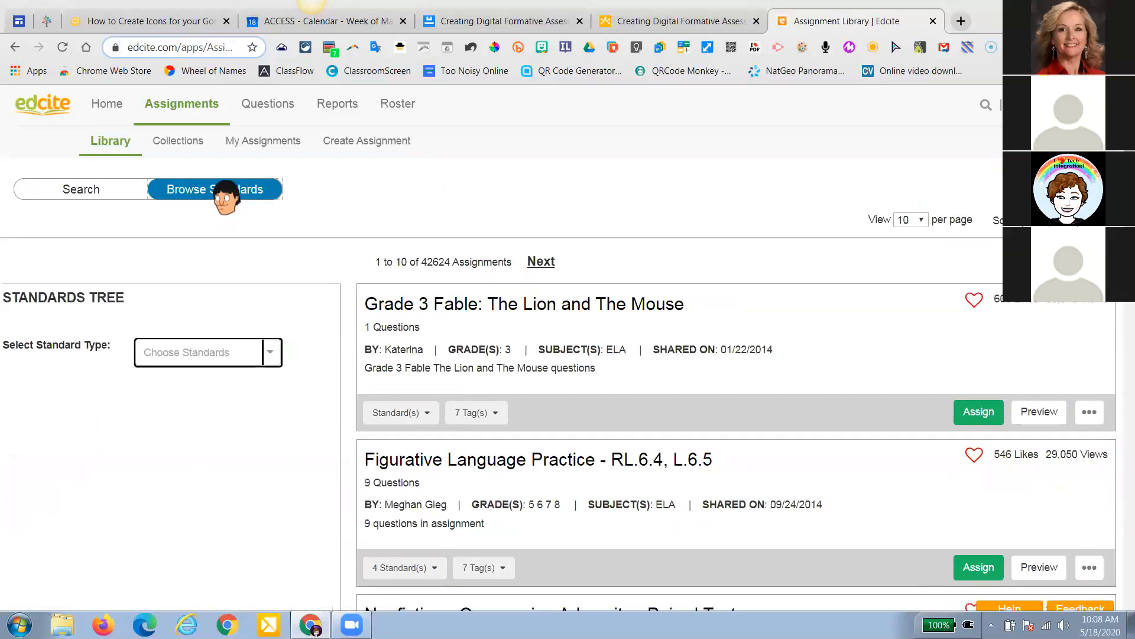
{"action": "left_click", "coordinate": [271, 352]}
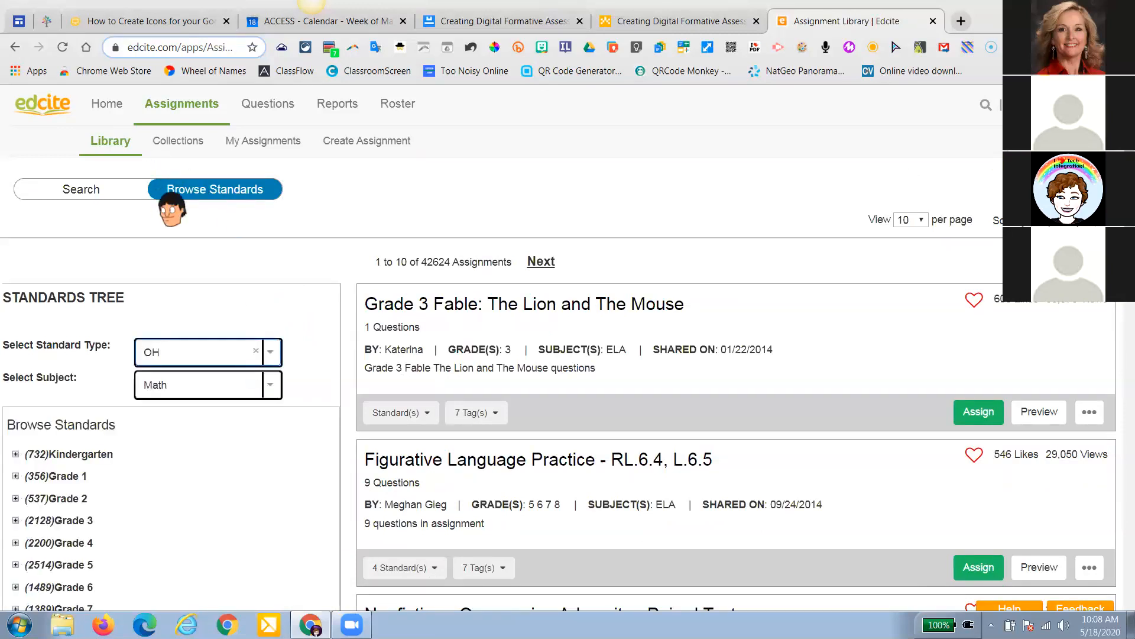
{"action": "left_click", "coordinate": [270, 386]}
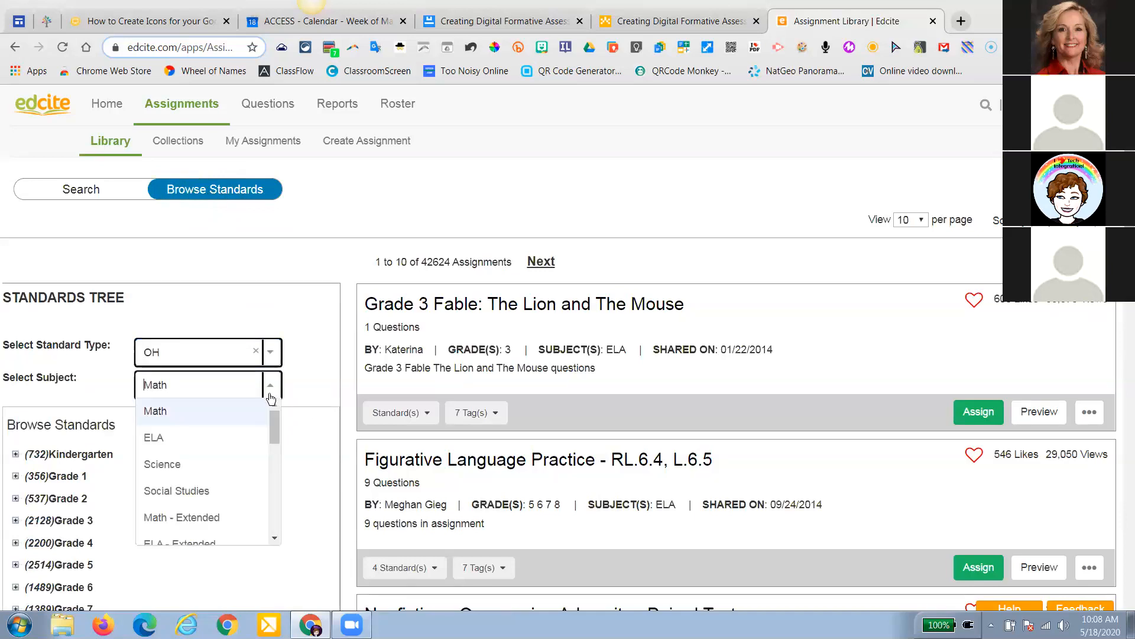
{"action": "left_click", "coordinate": [220, 464]}
{"action": "scroll", "coordinate": [173, 494], "scroll_direction": "down", "scroll_amount": 1}
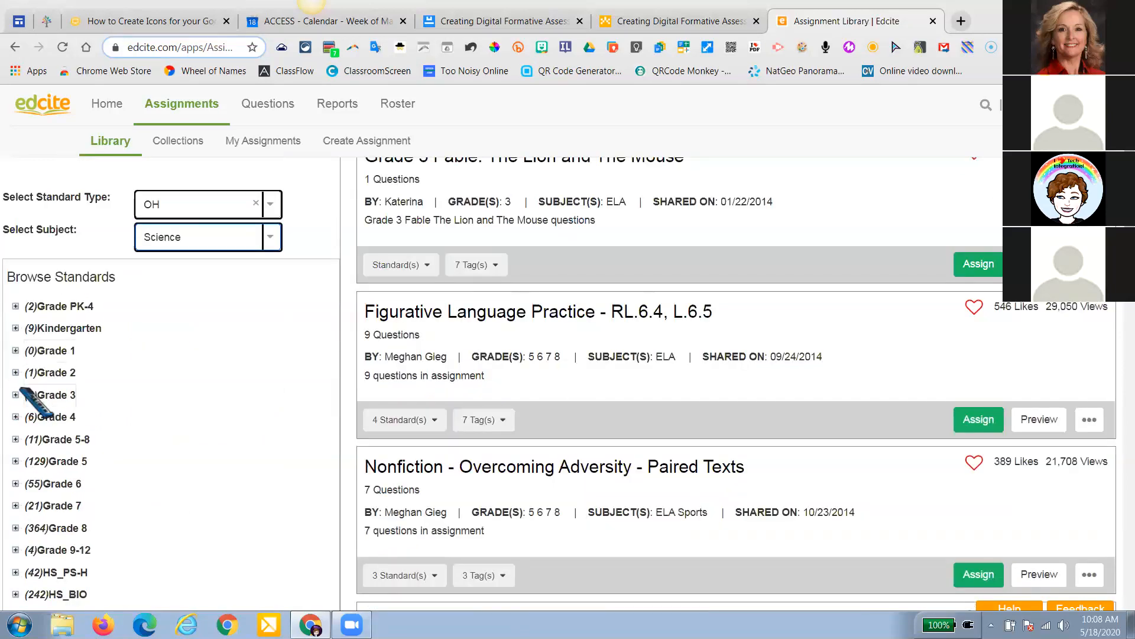
Filter assignments by 3.PS.4, then by Grade 5 standard 5.ESS.1
{"action": "left_click", "coordinate": [16, 395]}
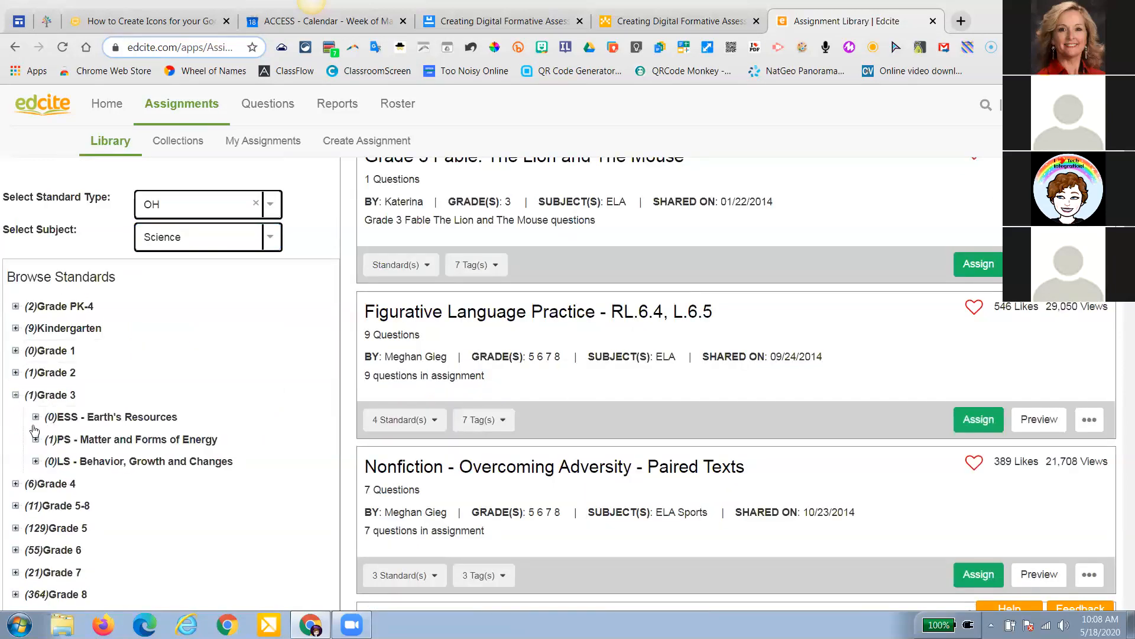
{"action": "left_click", "coordinate": [36, 440]}
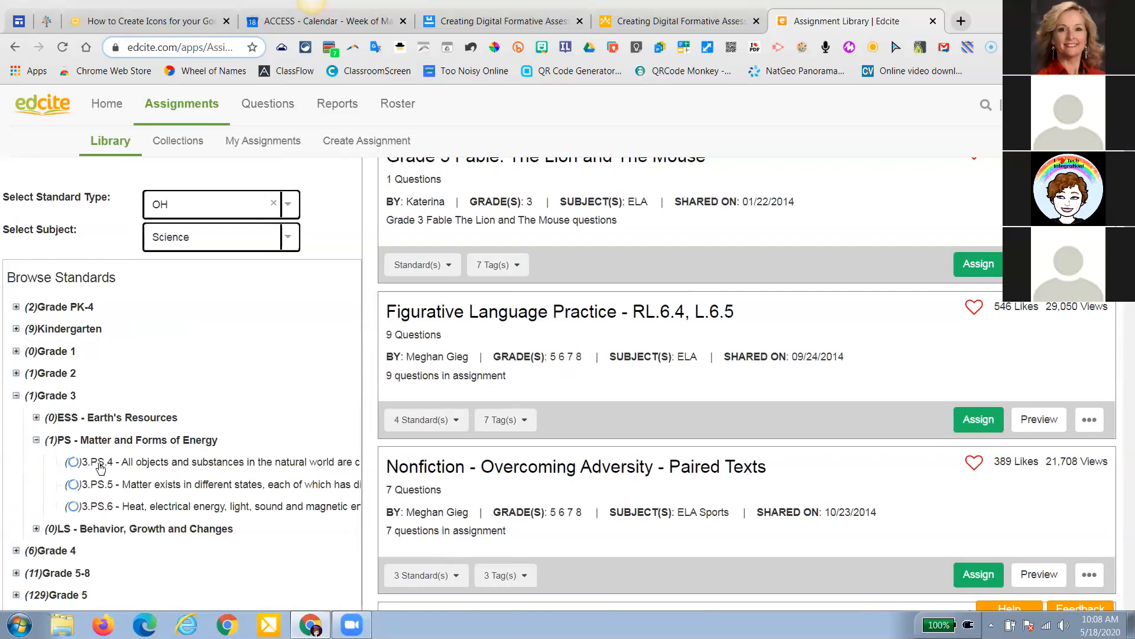
{"action": "left_click", "coordinate": [99, 467]}
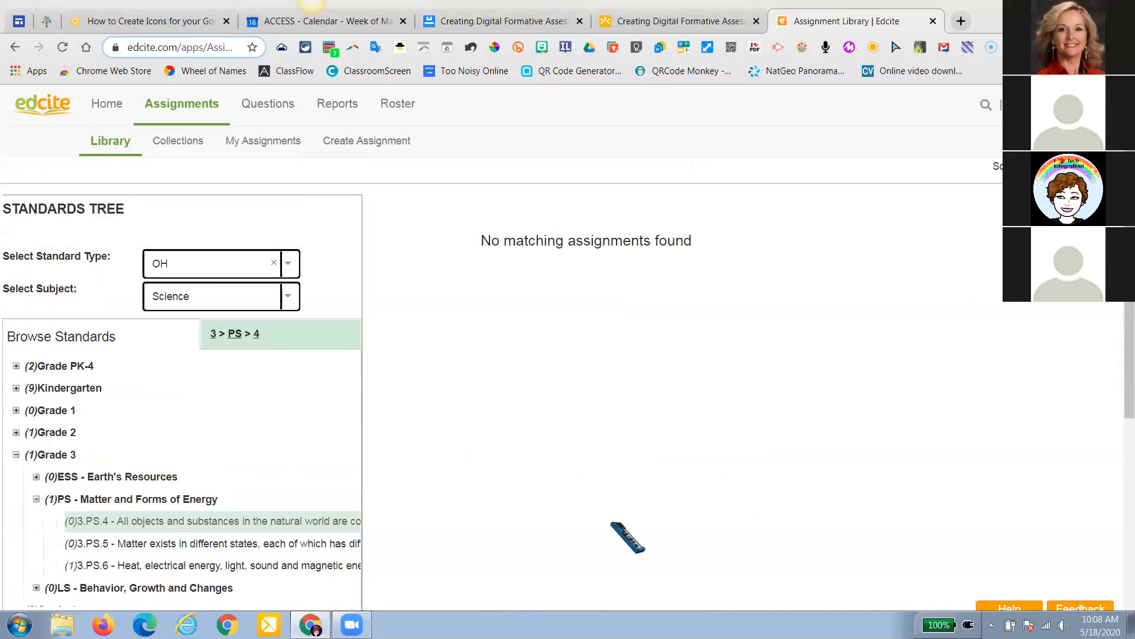
{"action": "scroll", "coordinate": [61, 506], "scroll_direction": "down", "scroll_amount": 2}
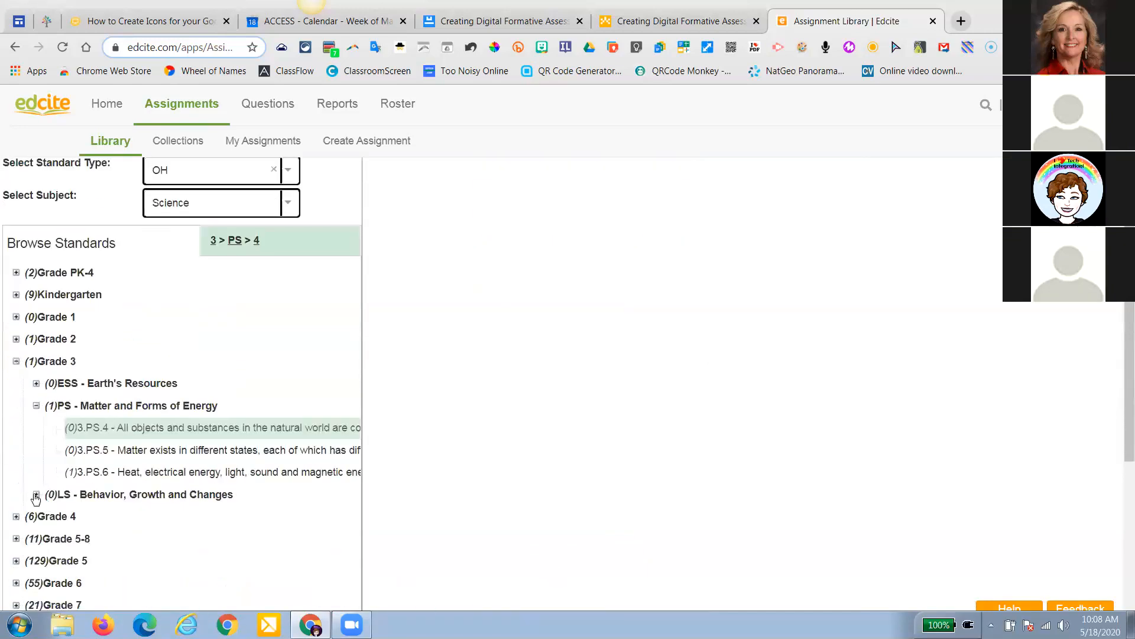
{"action": "scroll", "coordinate": [29, 497], "scroll_direction": "down", "scroll_amount": 1}
{"action": "left_click", "coordinate": [19, 487]}
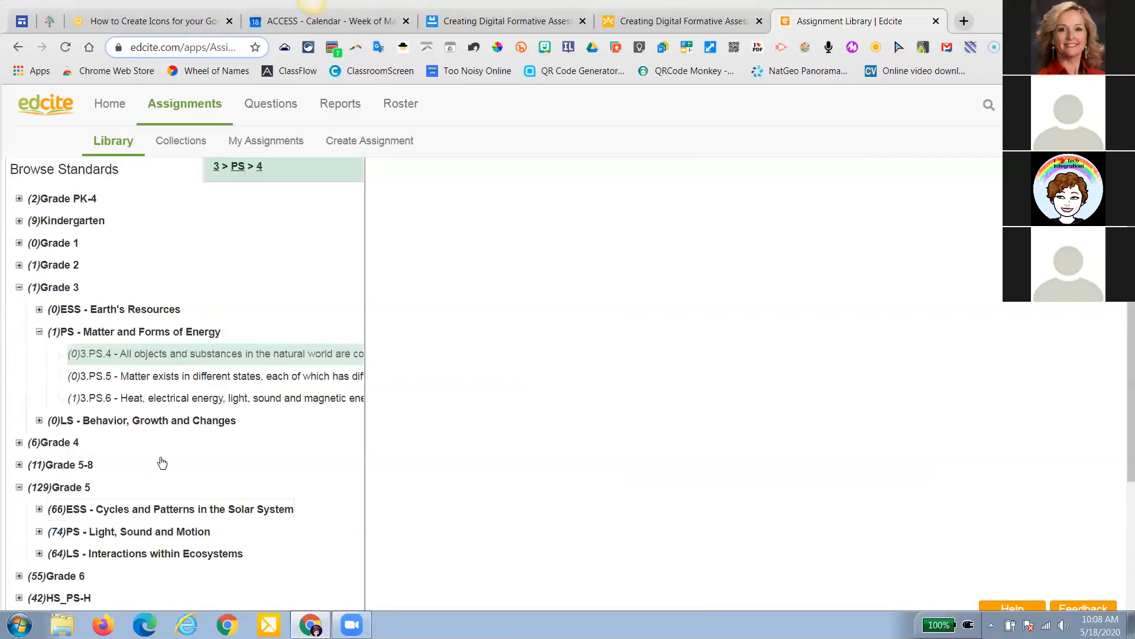
{"action": "left_click", "coordinate": [147, 509]}
{"action": "left_click", "coordinate": [184, 405]}
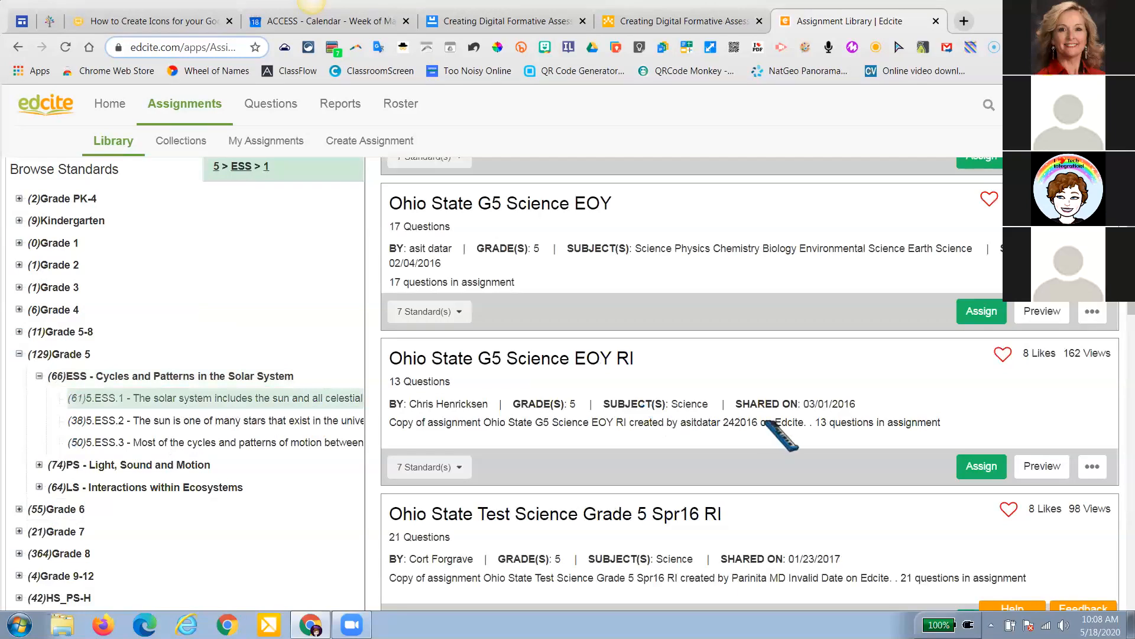
Review the first result's standards, then customize a copy of the Ohio State Science Grade 5 Practice Test
{"action": "scroll", "coordinate": [1069, 451], "scroll_direction": "up", "scroll_amount": 5}
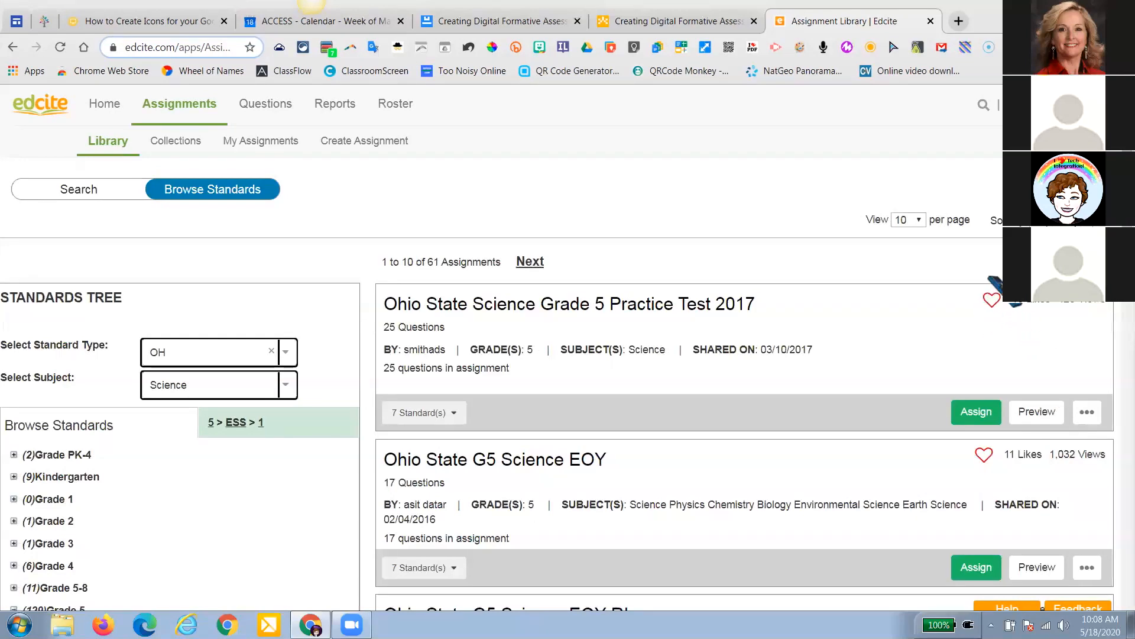
{"action": "left_click", "coordinate": [449, 413]}
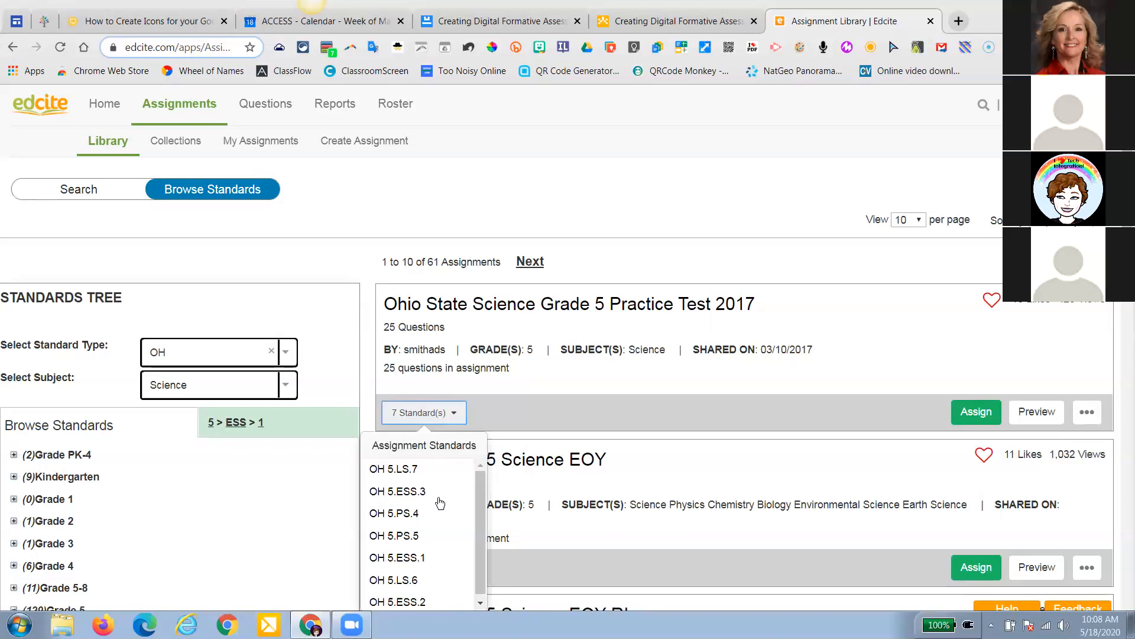
{"action": "scroll", "coordinate": [440, 503], "scroll_direction": "down", "scroll_amount": 1}
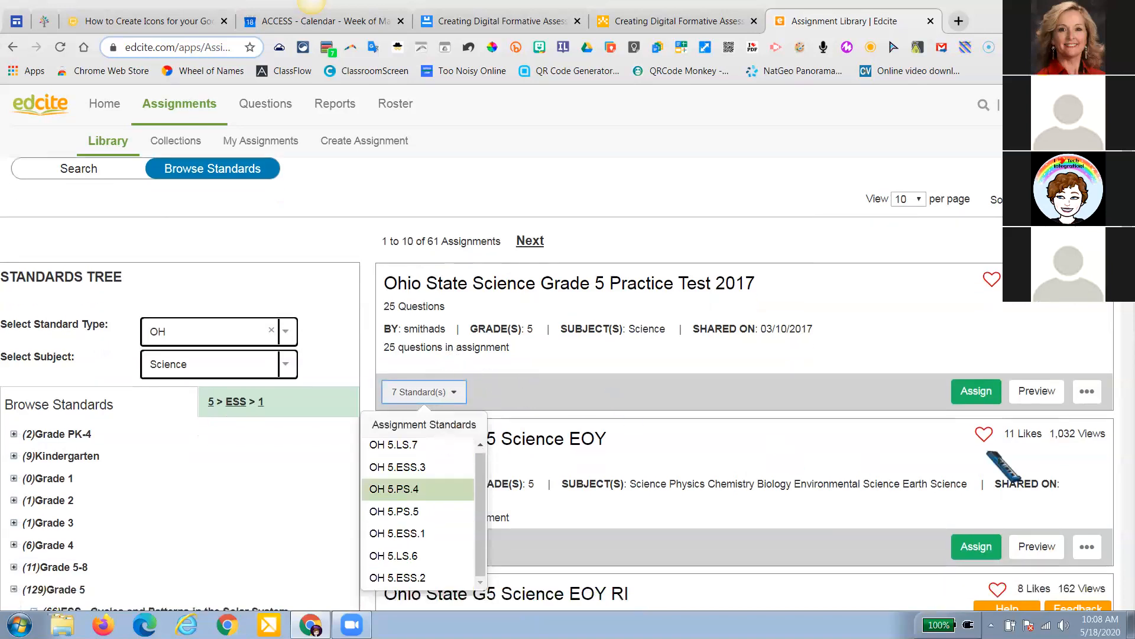
{"action": "scroll", "coordinate": [1063, 422], "scroll_direction": "down", "scroll_amount": 2}
{"action": "scroll", "coordinate": [988, 405], "scroll_direction": "up", "scroll_amount": 2}
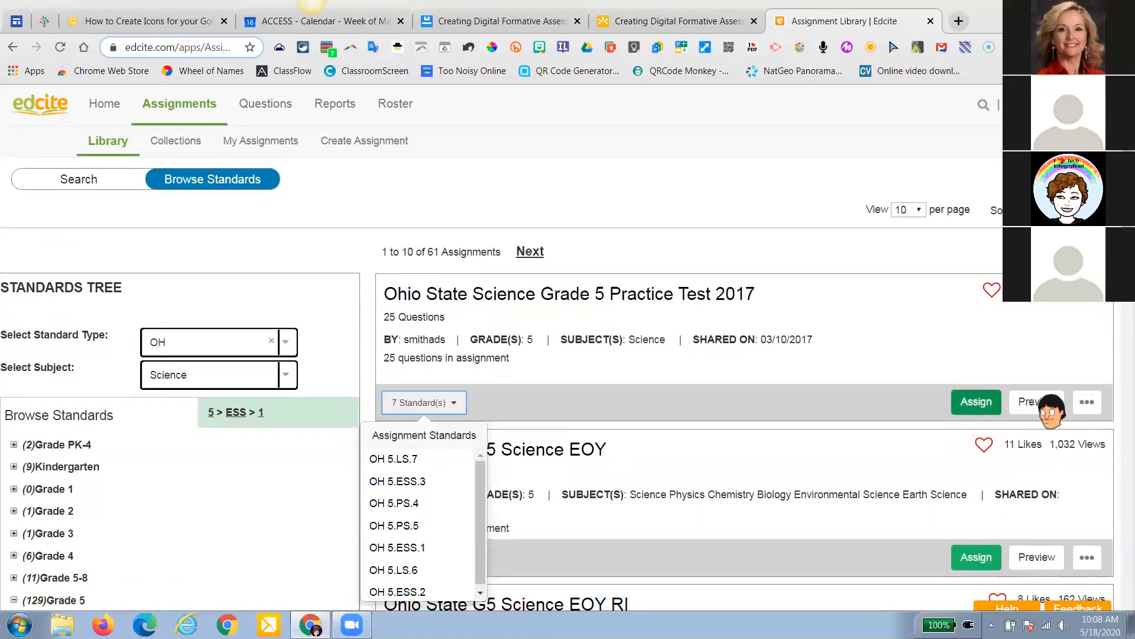
{"action": "left_click", "coordinate": [1087, 404]}
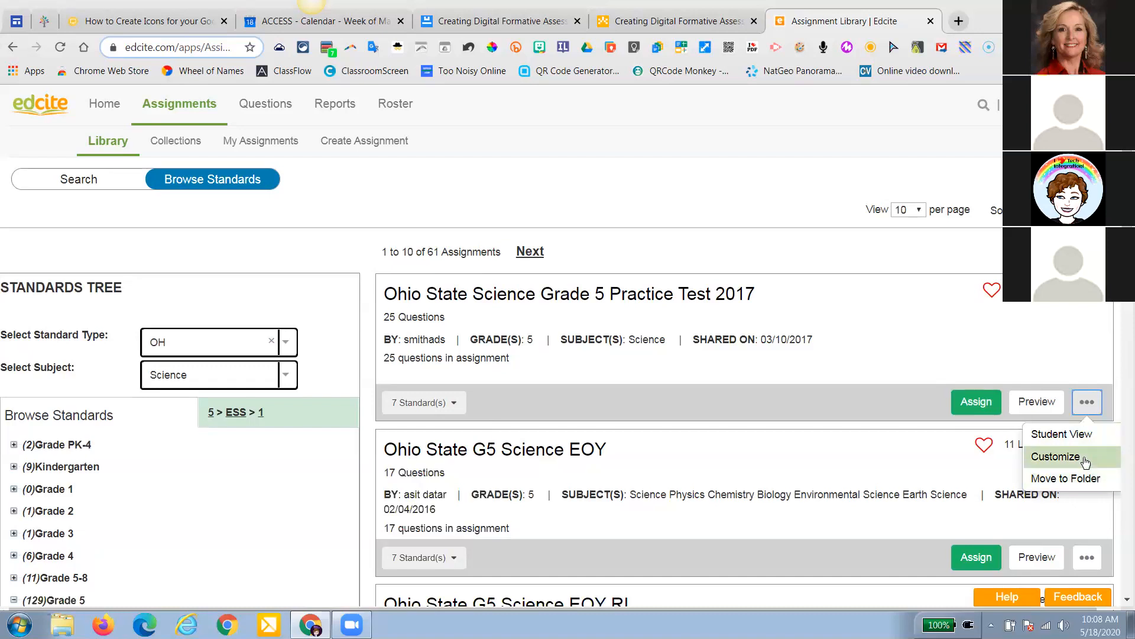
{"action": "left_click", "coordinate": [1056, 456]}
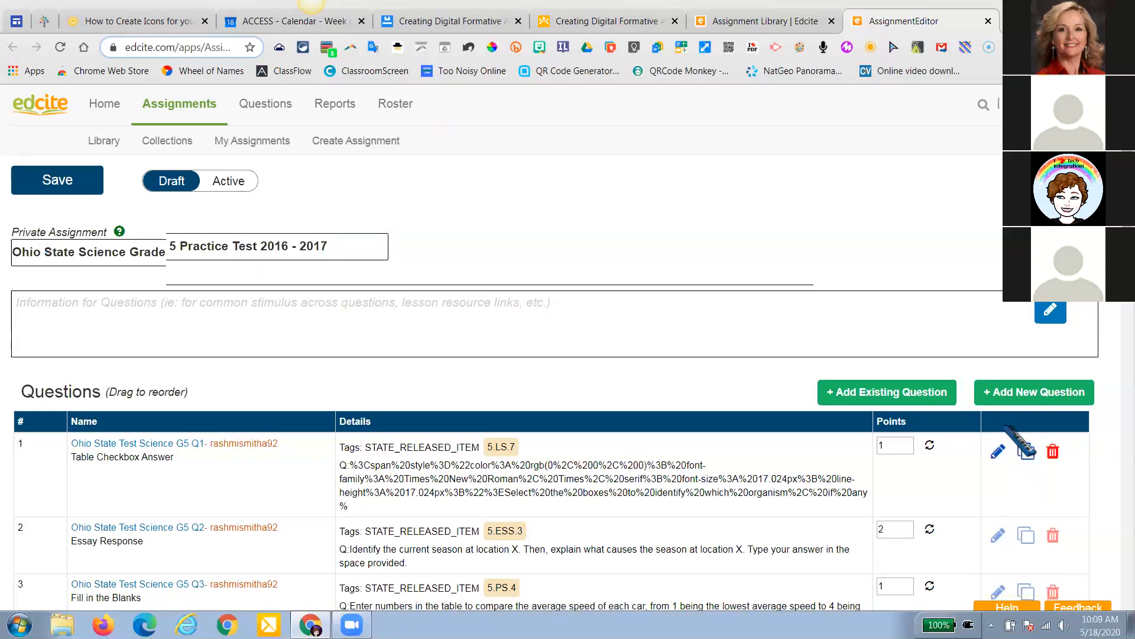
Set the copied Grade 5 practice test to Active, then switch to the Google Doc outline
{"action": "scroll", "coordinate": [1029, 479], "scroll_direction": "down", "scroll_amount": 1}
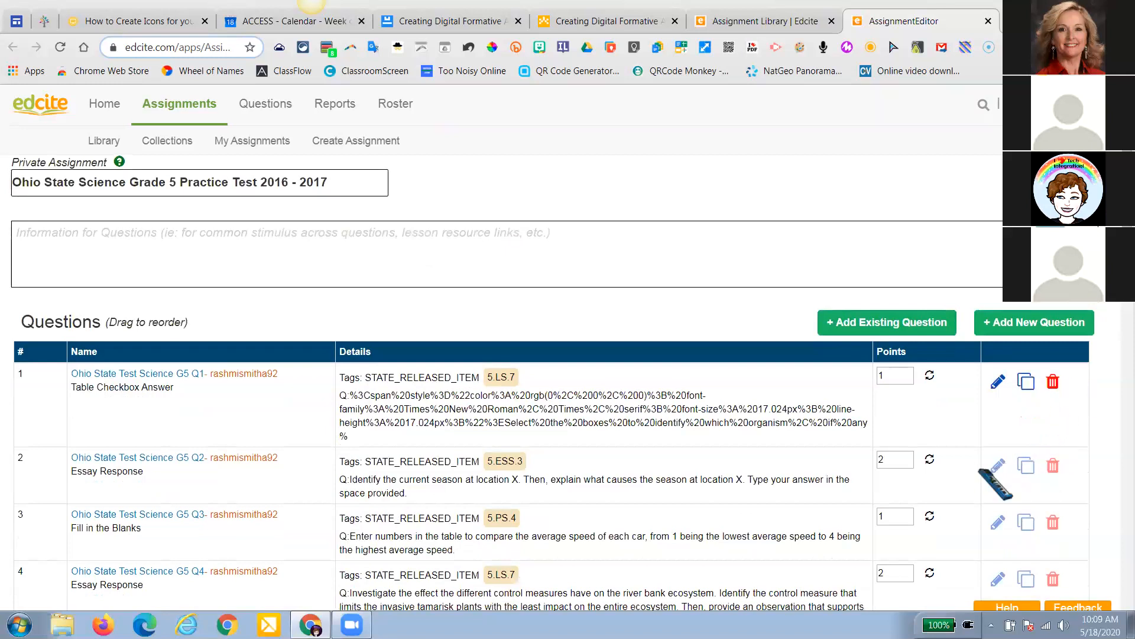
{"action": "scroll", "coordinate": [831, 432], "scroll_direction": "up", "scroll_amount": 1}
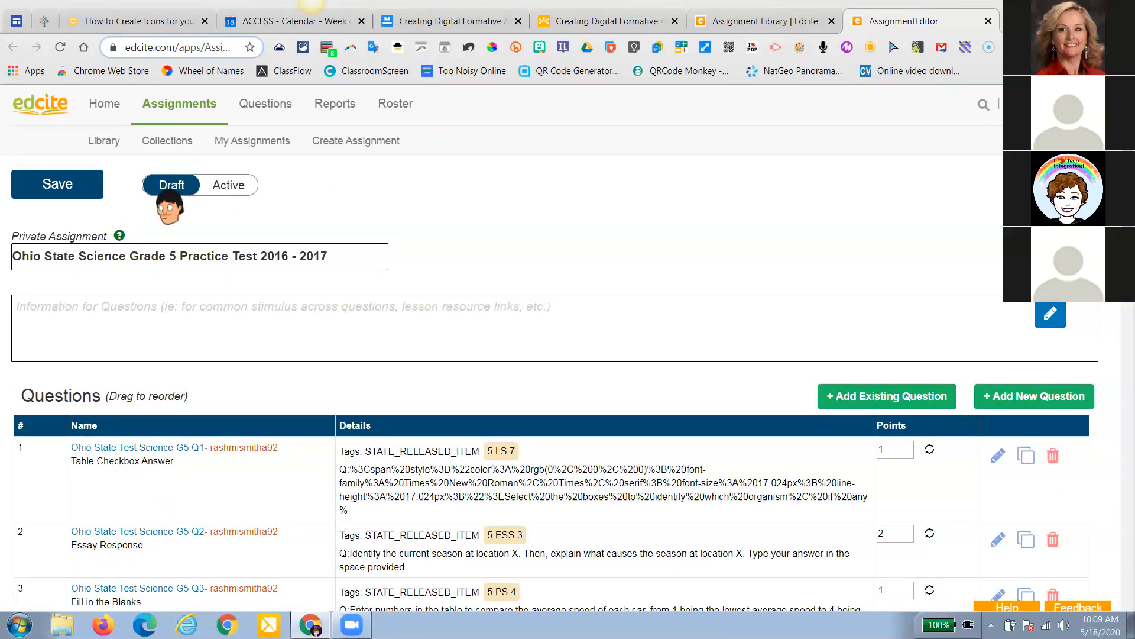
{"action": "left_click", "coordinate": [229, 186]}
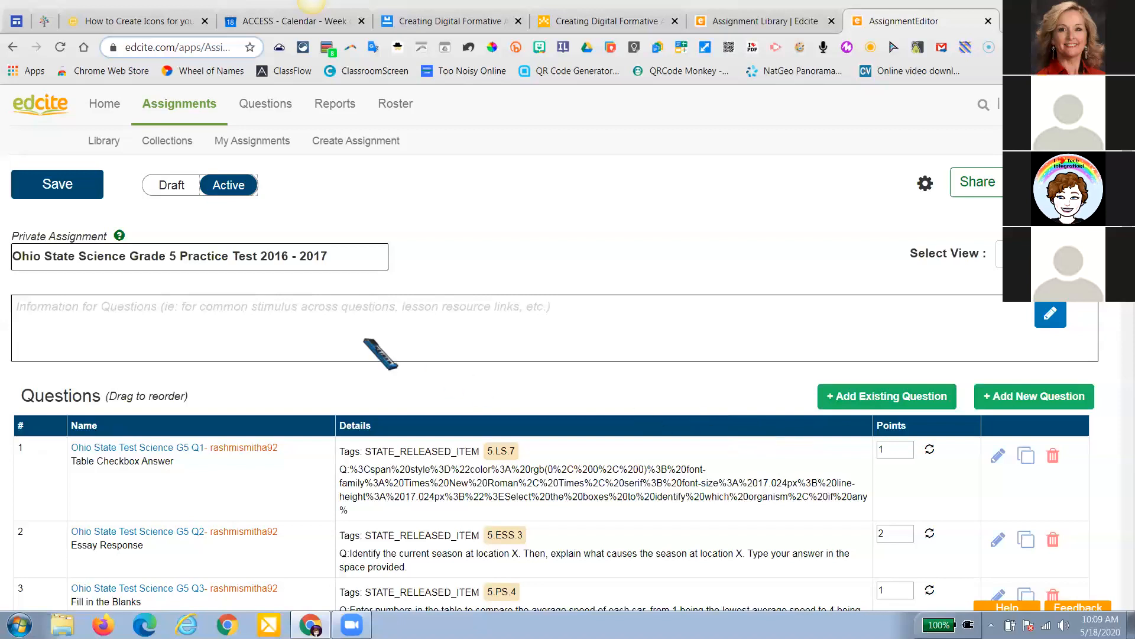
{"action": "left_click", "coordinate": [549, 21]}
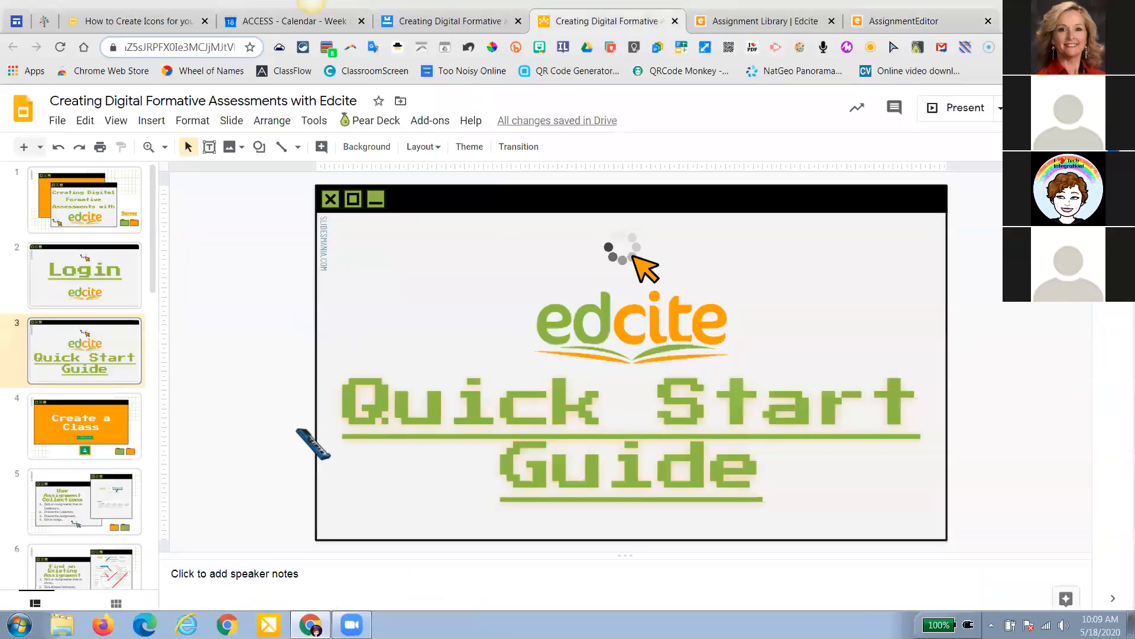
{"action": "key", "text": "ctrl+shift+Tab"}
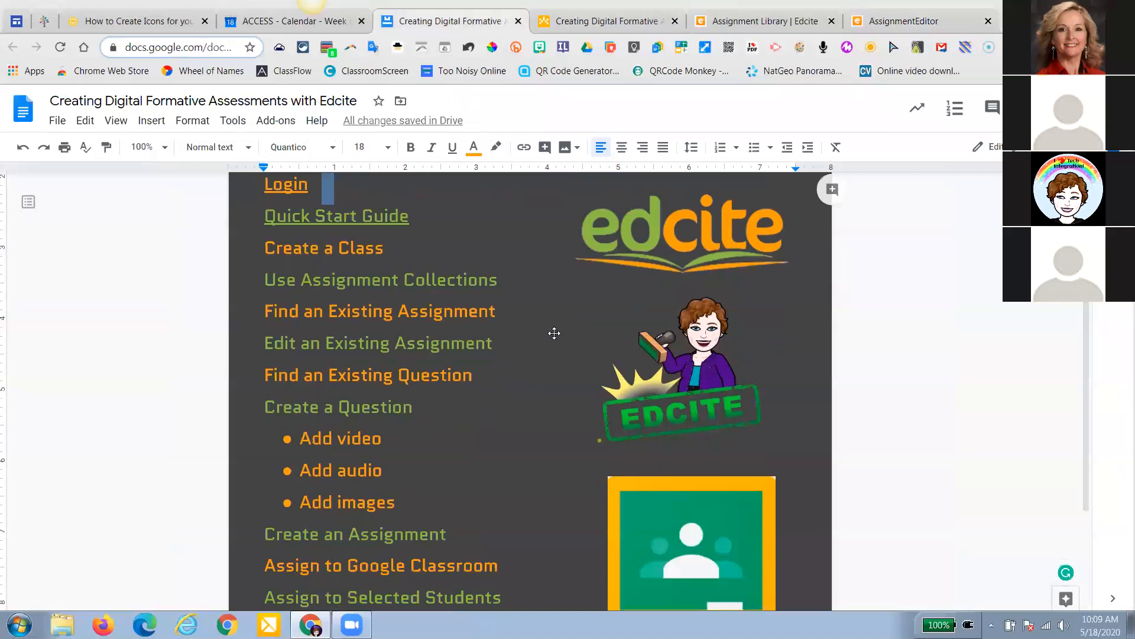
Close the Edcite assignment editor tab and open the Question Bank
{"action": "left_click", "coordinate": [895, 25]}
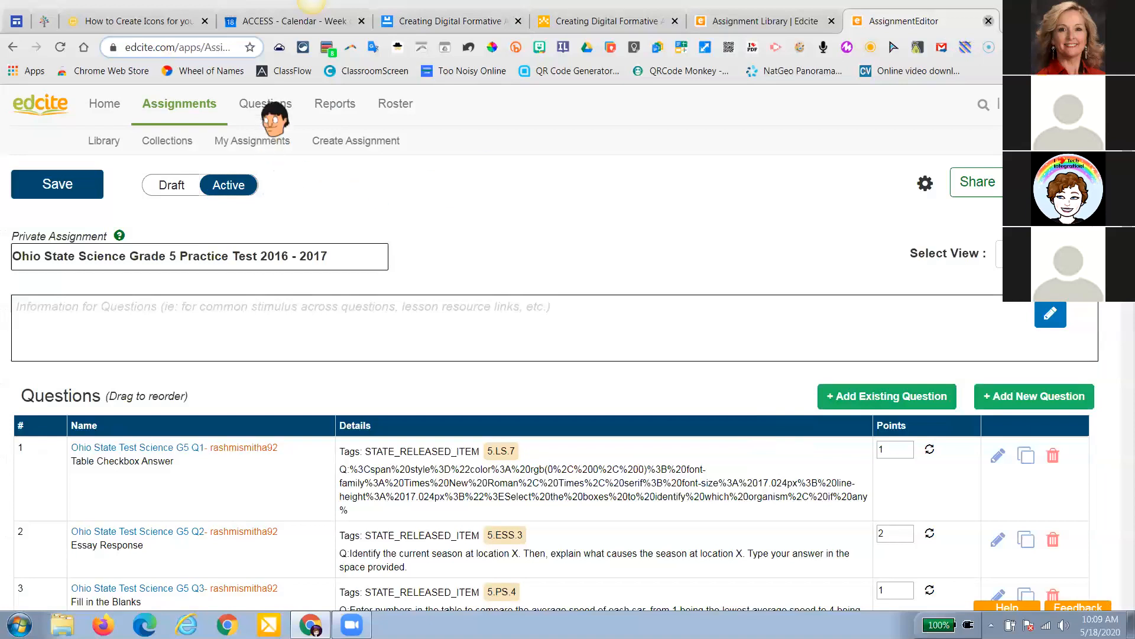
{"action": "key", "text": "ctrl+w"}
{"action": "left_click", "coordinate": [266, 106]}
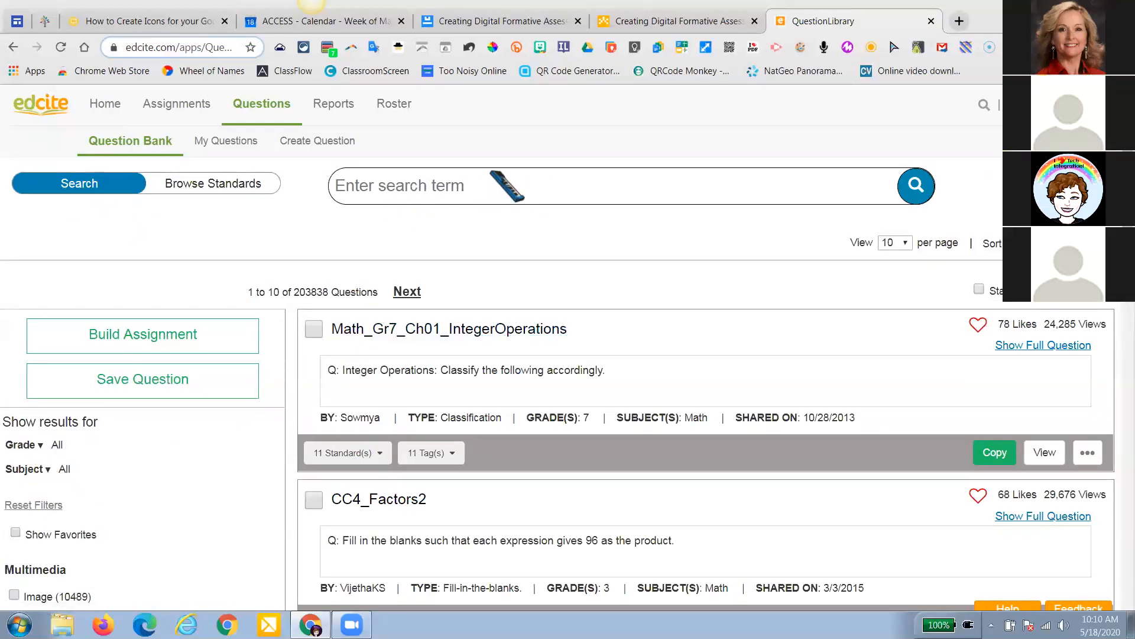
Browse bank questions by the Ohio standards set and check the first question's standards
{"action": "left_click", "coordinate": [236, 183]}
{"action": "left_click", "coordinate": [263, 430]}
{"action": "left_click", "coordinate": [226, 453]}
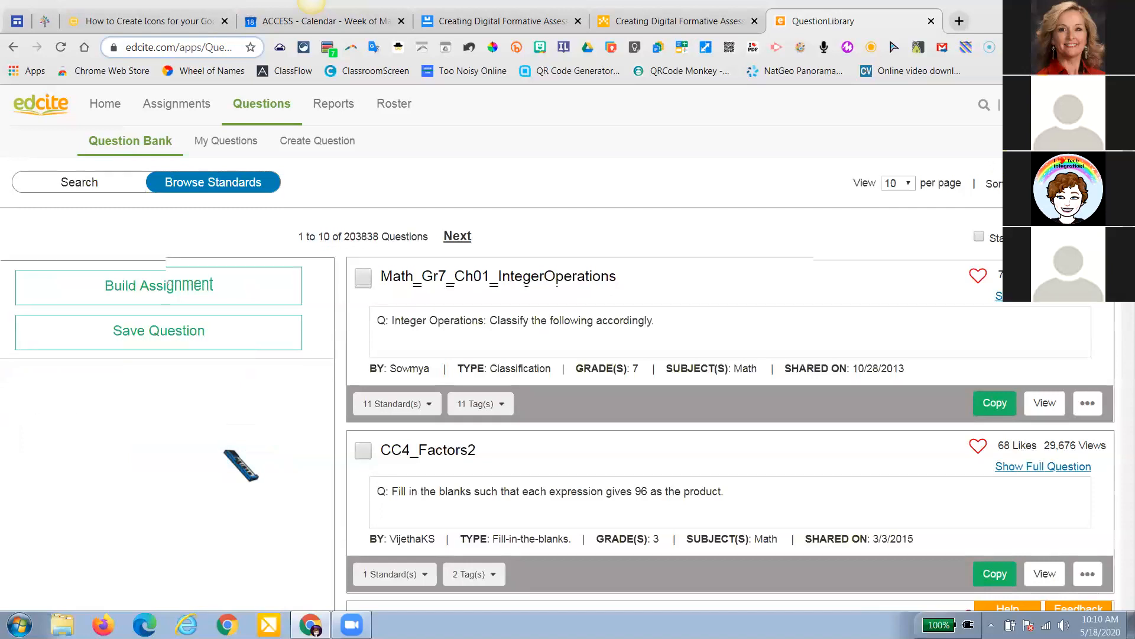
{"action": "scroll", "coordinate": [220, 319], "scroll_direction": "down", "scroll_amount": 1}
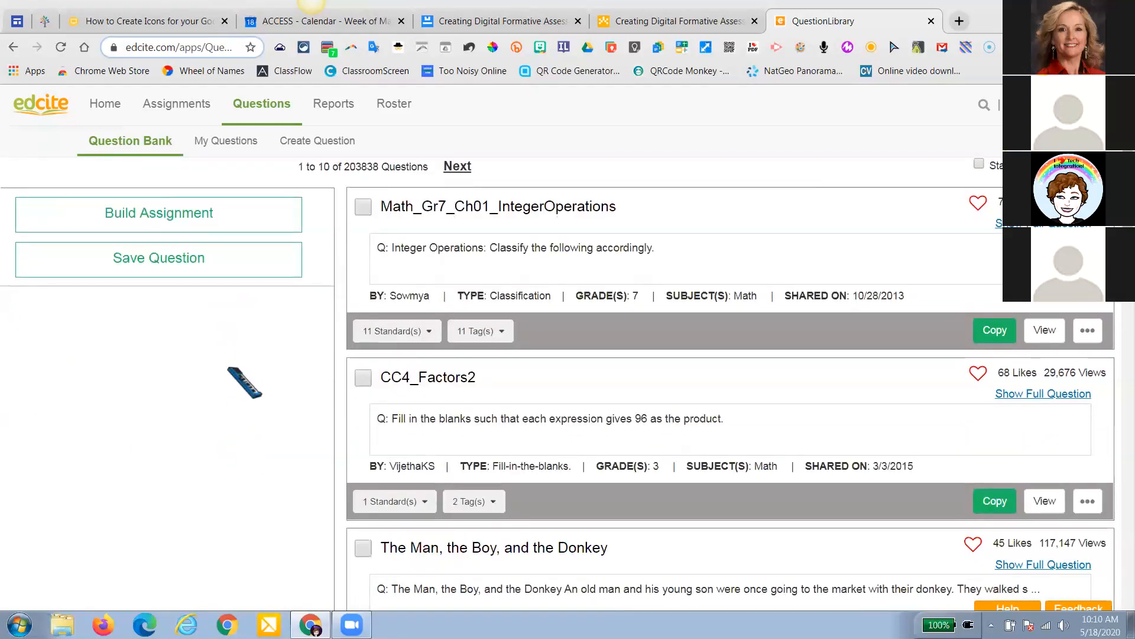
{"action": "scroll", "coordinate": [228, 368], "scroll_direction": "up", "scroll_amount": 1}
{"action": "scroll", "coordinate": [229, 368], "scroll_direction": "down", "scroll_amount": 2}
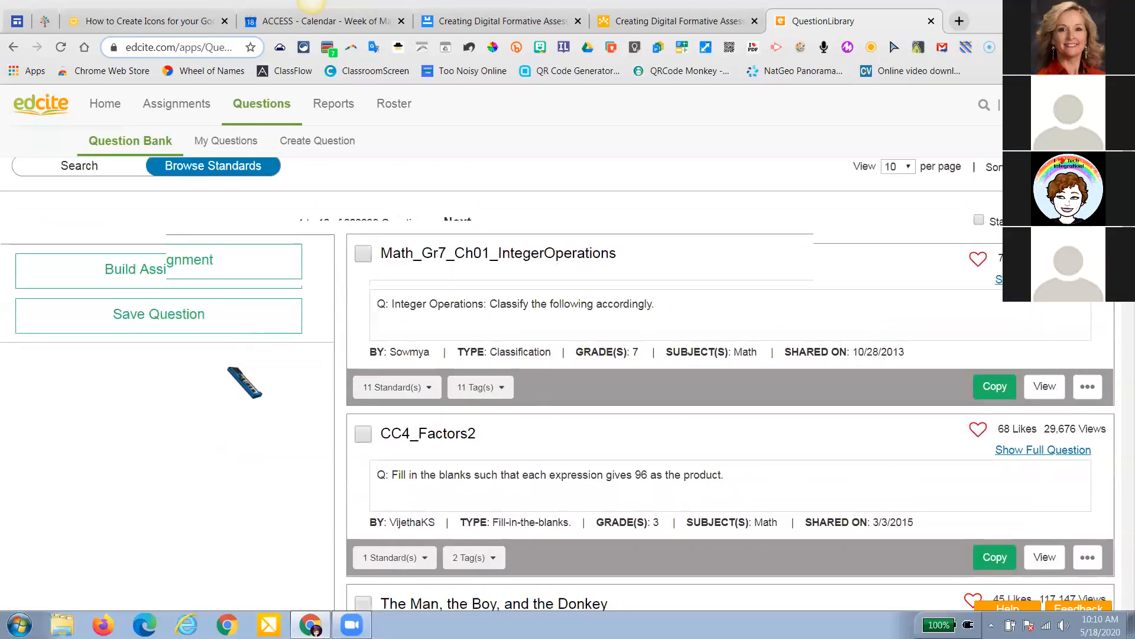
{"action": "scroll", "coordinate": [229, 368], "scroll_direction": "up", "scroll_amount": 2}
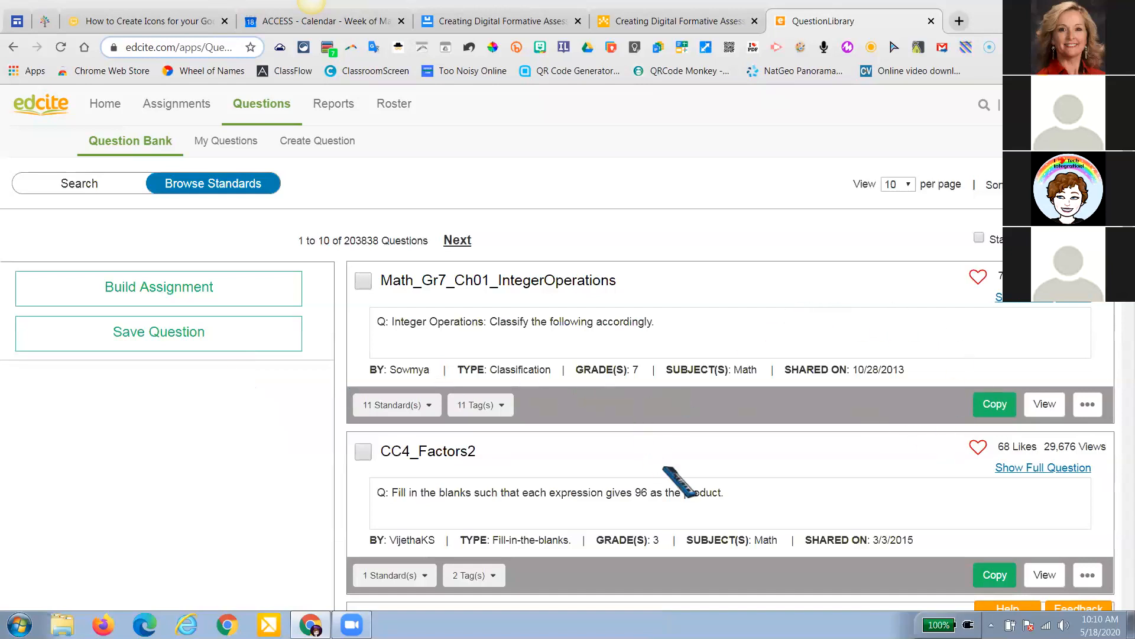
{"action": "scroll", "coordinate": [591, 509], "scroll_direction": "down", "scroll_amount": 1}
{"action": "scroll", "coordinate": [451, 509], "scroll_direction": "down", "scroll_amount": 1}
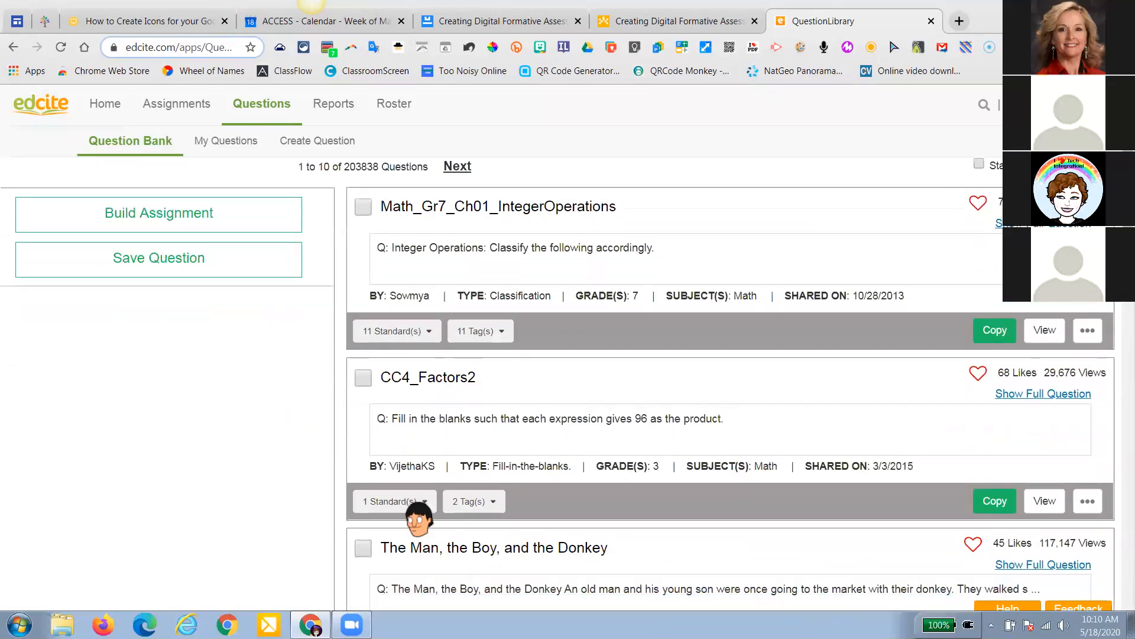
{"action": "left_click", "coordinate": [427, 334]}
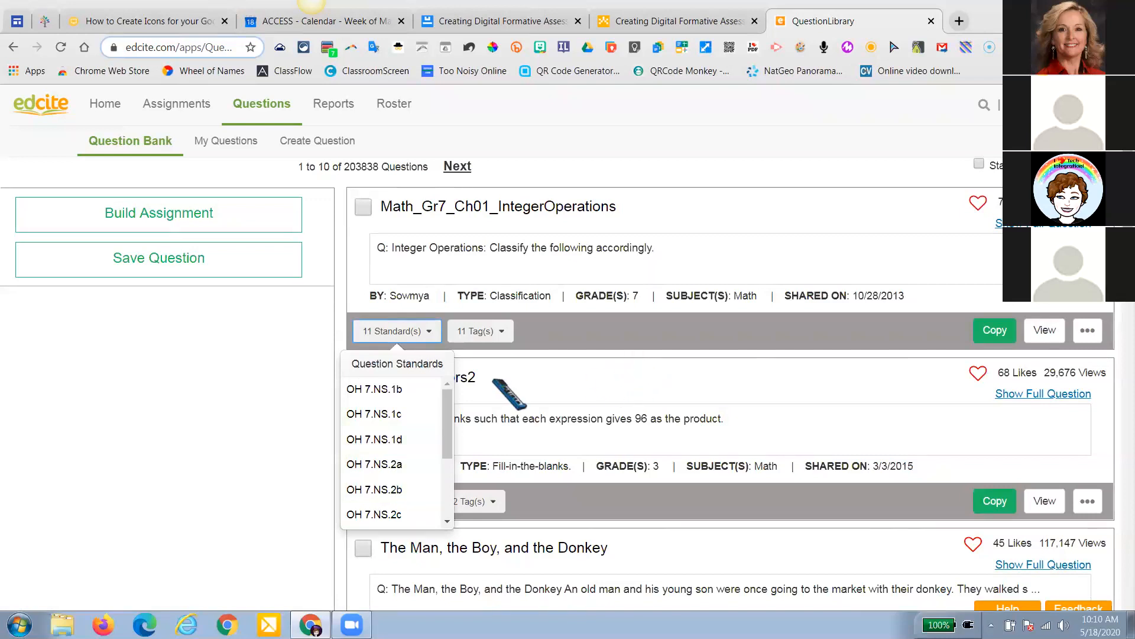
{"action": "left_click", "coordinate": [490, 416]}
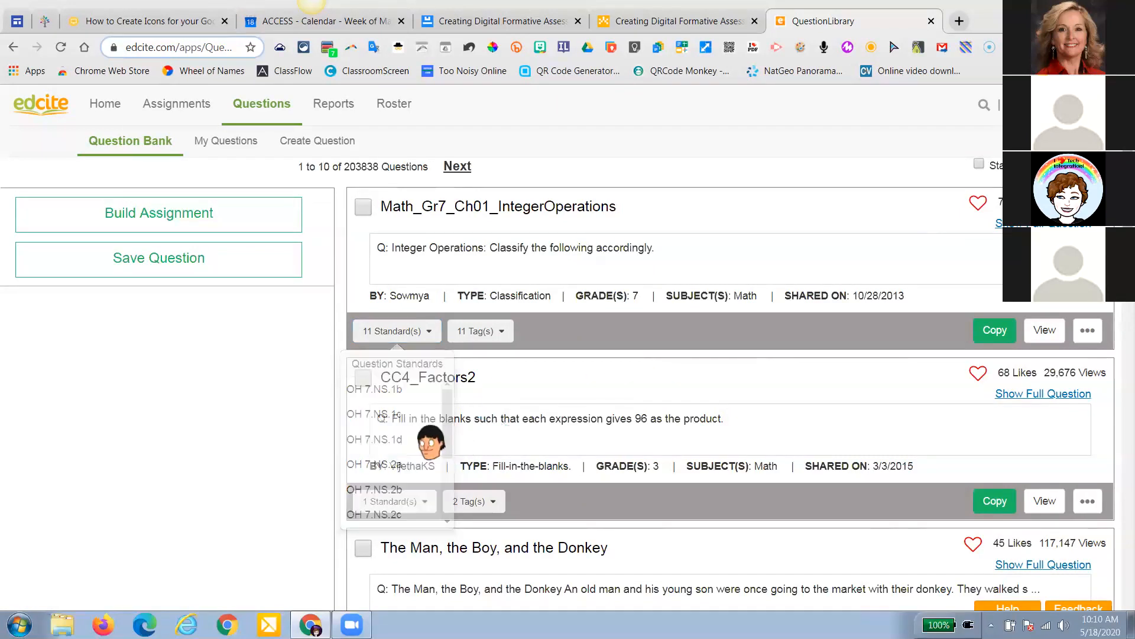
{"action": "scroll", "coordinate": [404, 482], "scroll_direction": "down", "scroll_amount": 3}
{"action": "scroll", "coordinate": [405, 484], "scroll_direction": "up", "scroll_amount": 1}
Show CC4_Factors2's standards and full question, preview it as a student, then copy it
{"action": "left_click", "coordinate": [404, 429]}
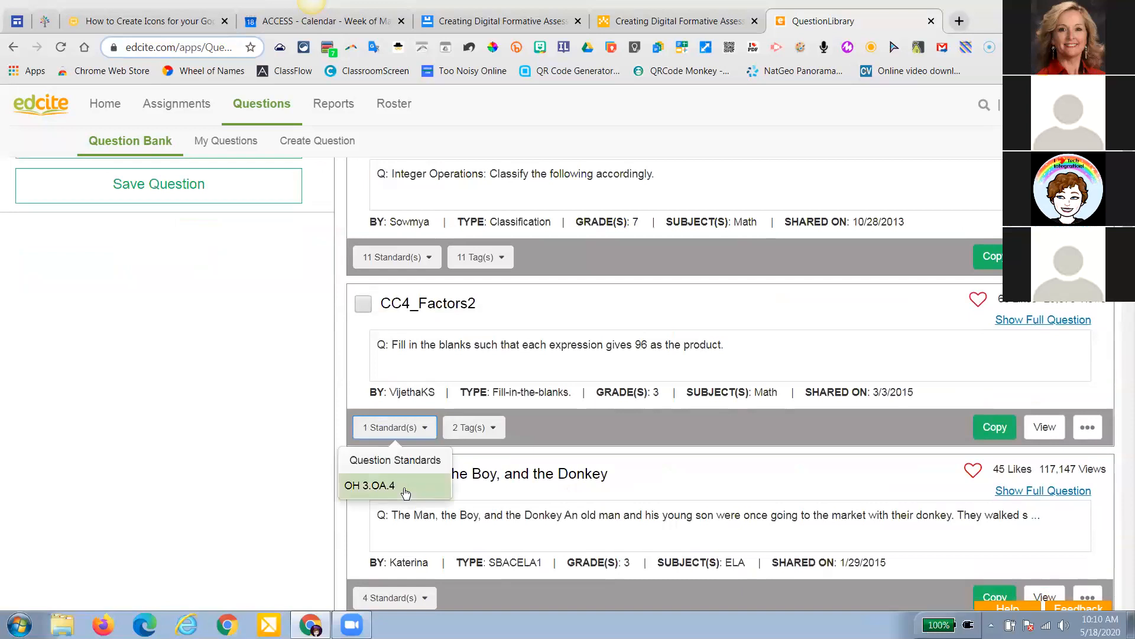
{"action": "left_click", "coordinate": [1043, 321]}
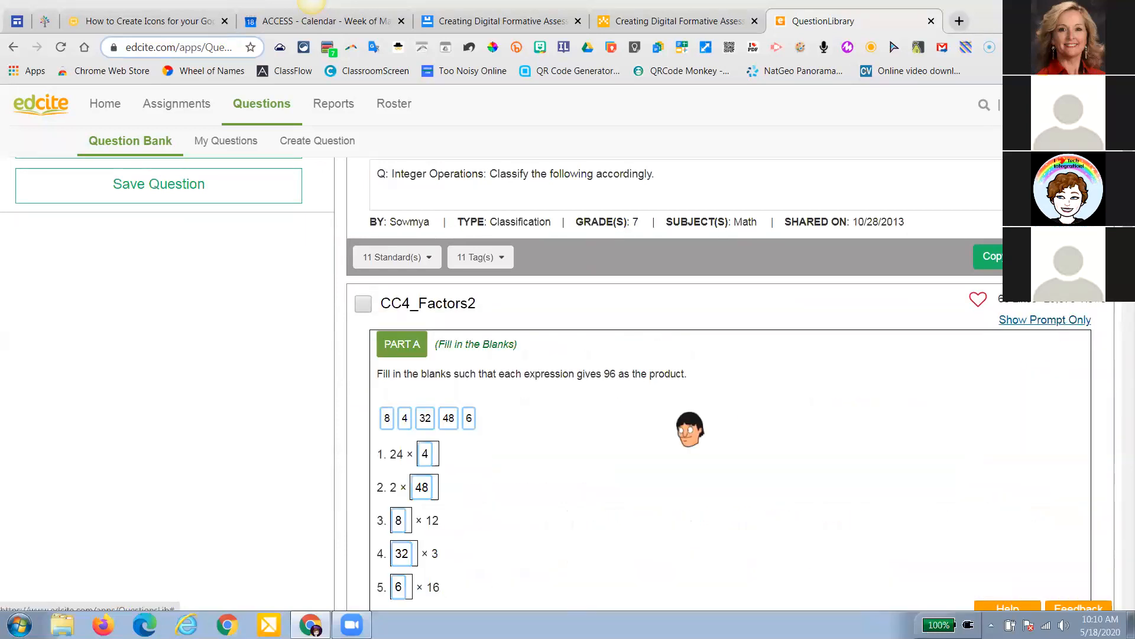
{"action": "scroll", "coordinate": [690, 429], "scroll_direction": "down", "scroll_amount": 3}
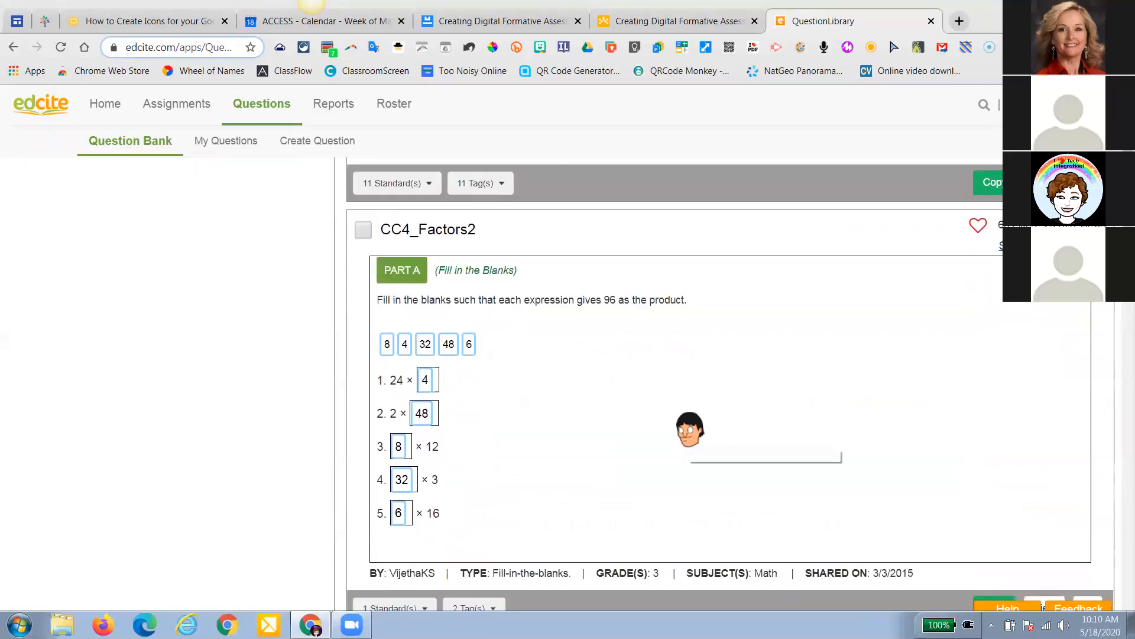
{"action": "scroll", "coordinate": [689, 429], "scroll_direction": "down", "scroll_amount": 1}
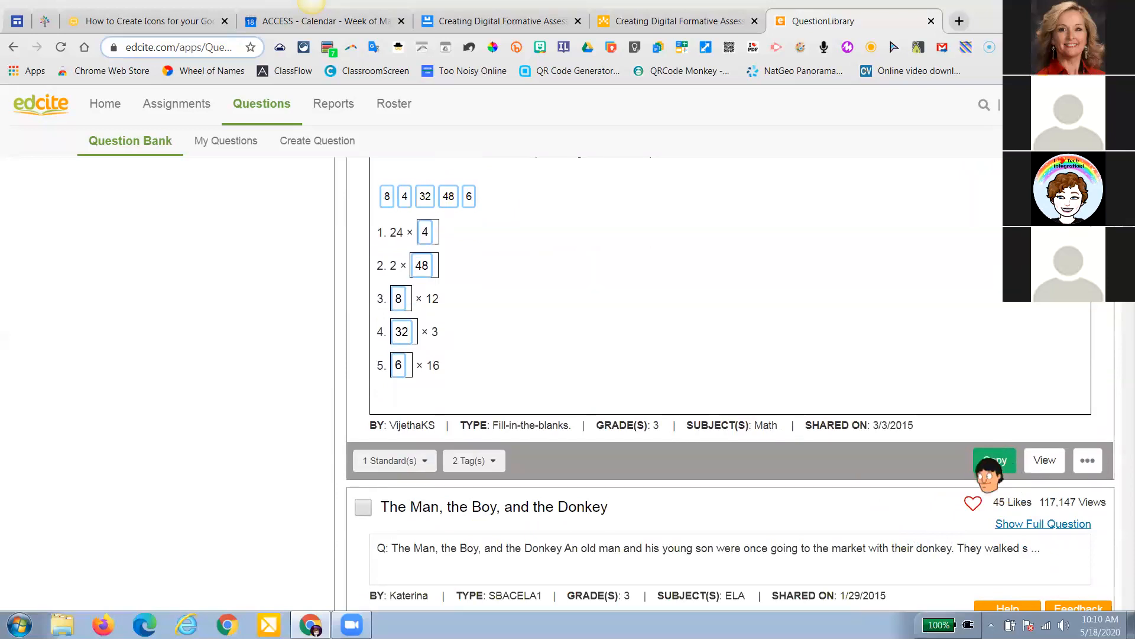
{"action": "left_click", "coordinate": [1044, 462]}
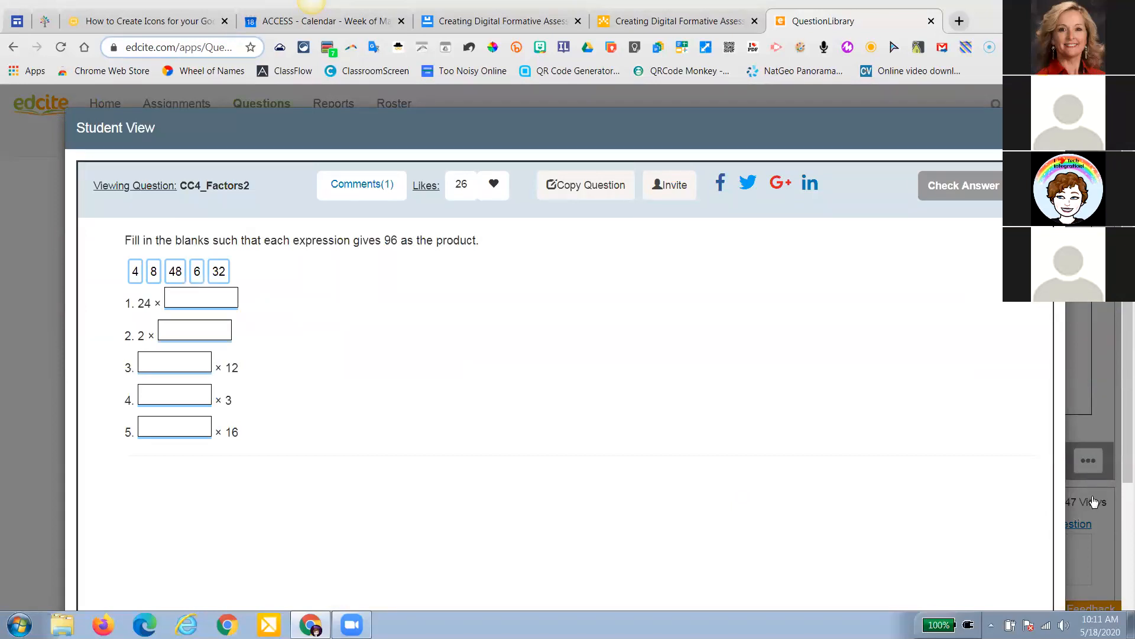
{"action": "left_click", "coordinate": [1087, 500]}
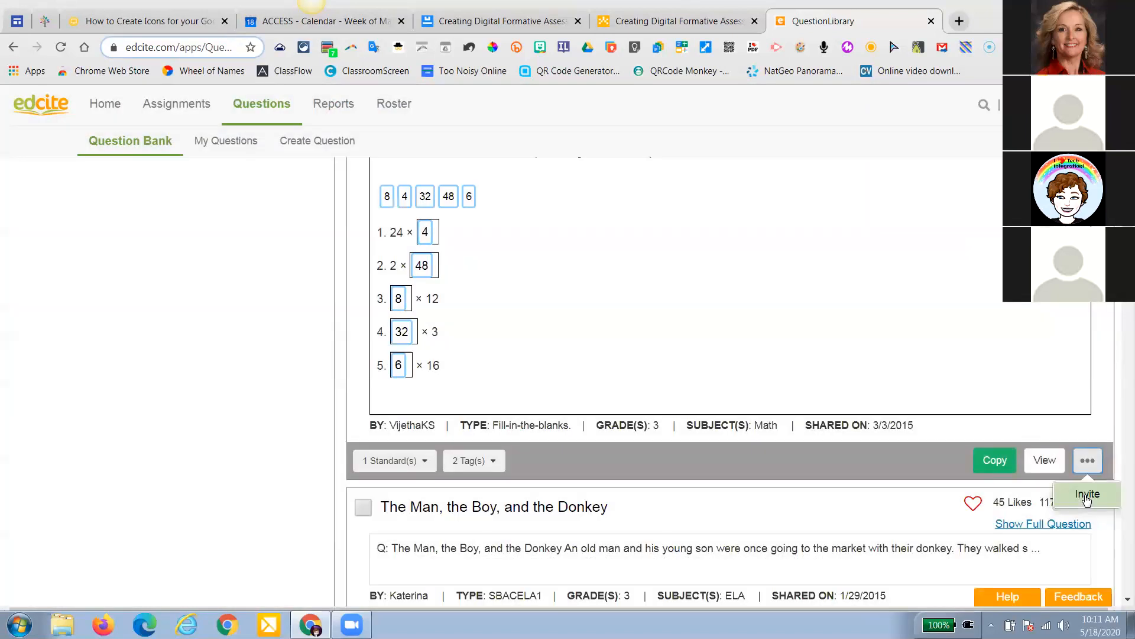
{"action": "left_click", "coordinate": [997, 462]}
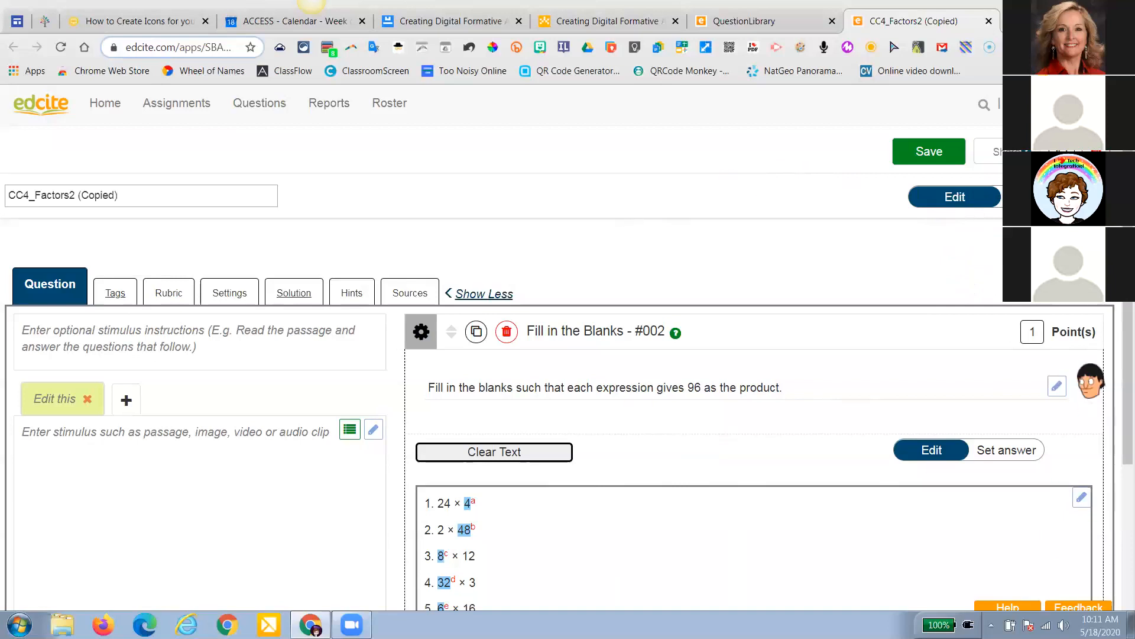
Save the CC4_Factors2 copy and dismiss the Item Saved confirmation
{"action": "left_click", "coordinate": [933, 152]}
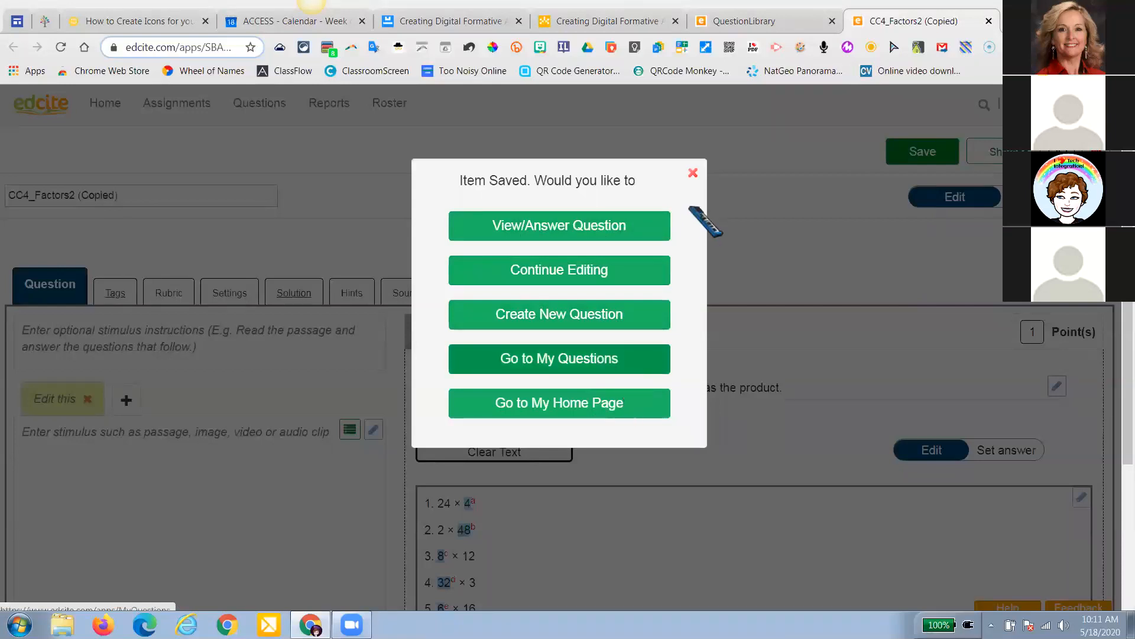
{"action": "left_click", "coordinate": [694, 171]}
{"action": "mouse_move", "coordinate": [266, 106]}
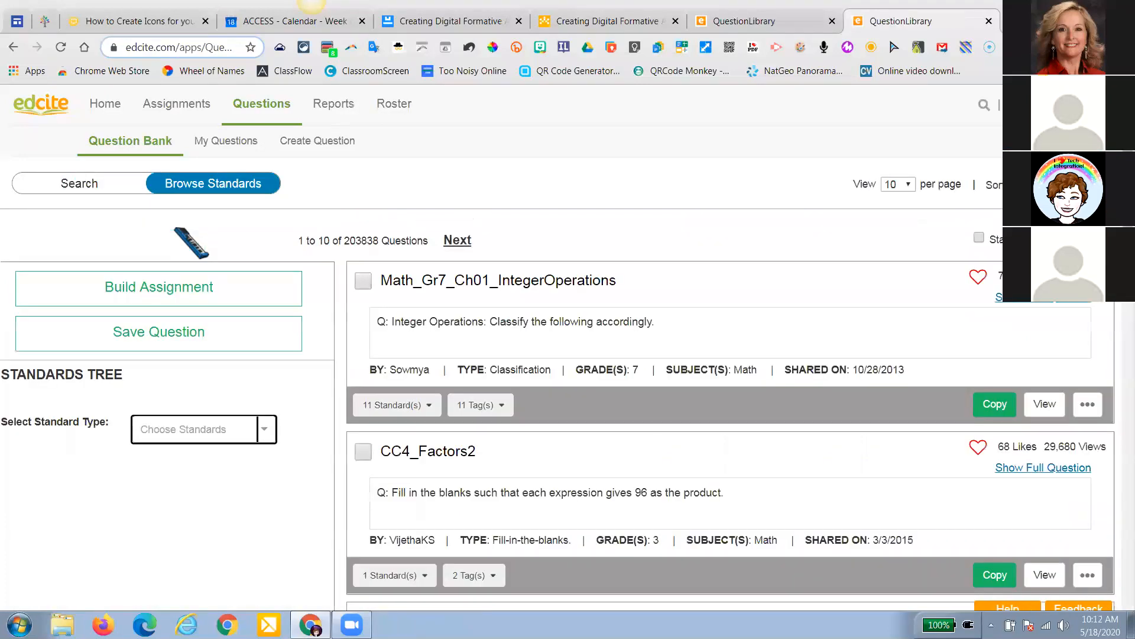
Dismiss the standard types list and scroll the question bank to CC4_Factors2
{"action": "left_click", "coordinate": [262, 433]}
{"action": "left_click", "coordinate": [204, 454]}
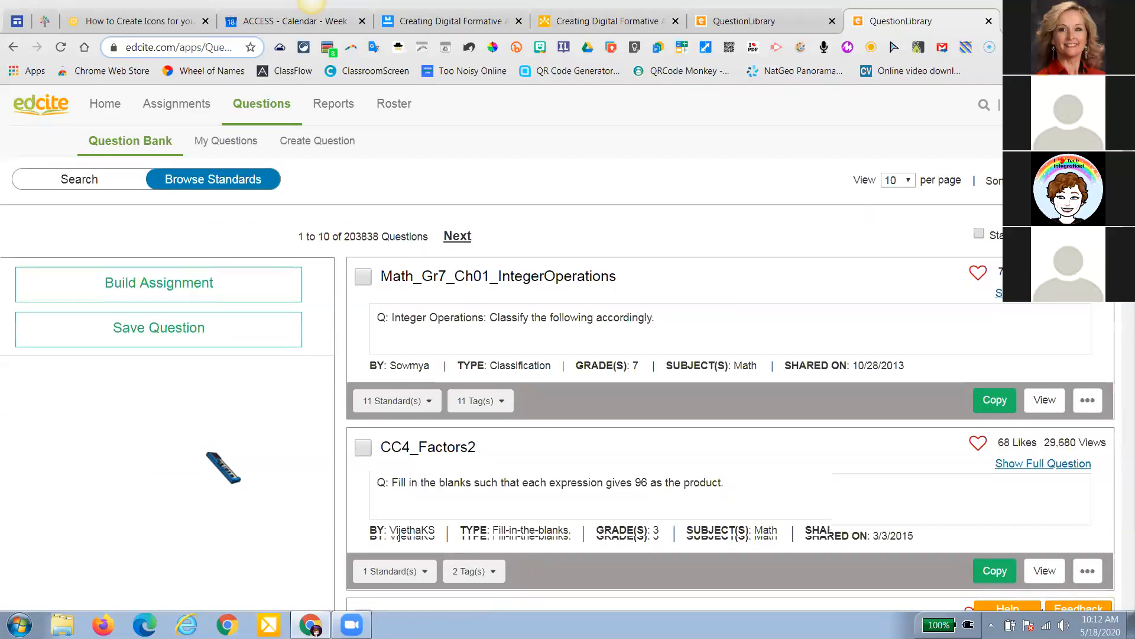
{"action": "scroll", "coordinate": [204, 454], "scroll_direction": "down", "scroll_amount": 1}
{"action": "scroll", "coordinate": [224, 467], "scroll_direction": "down", "scroll_amount": 1}
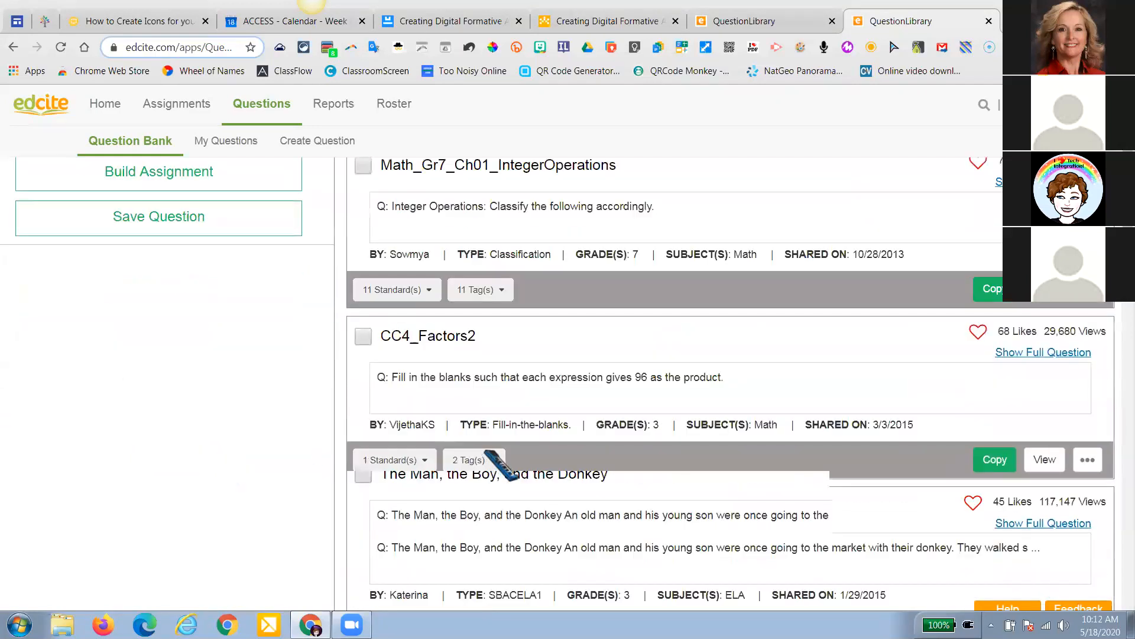
{"action": "scroll", "coordinate": [1092, 372], "scroll_direction": "down", "scroll_amount": 5}
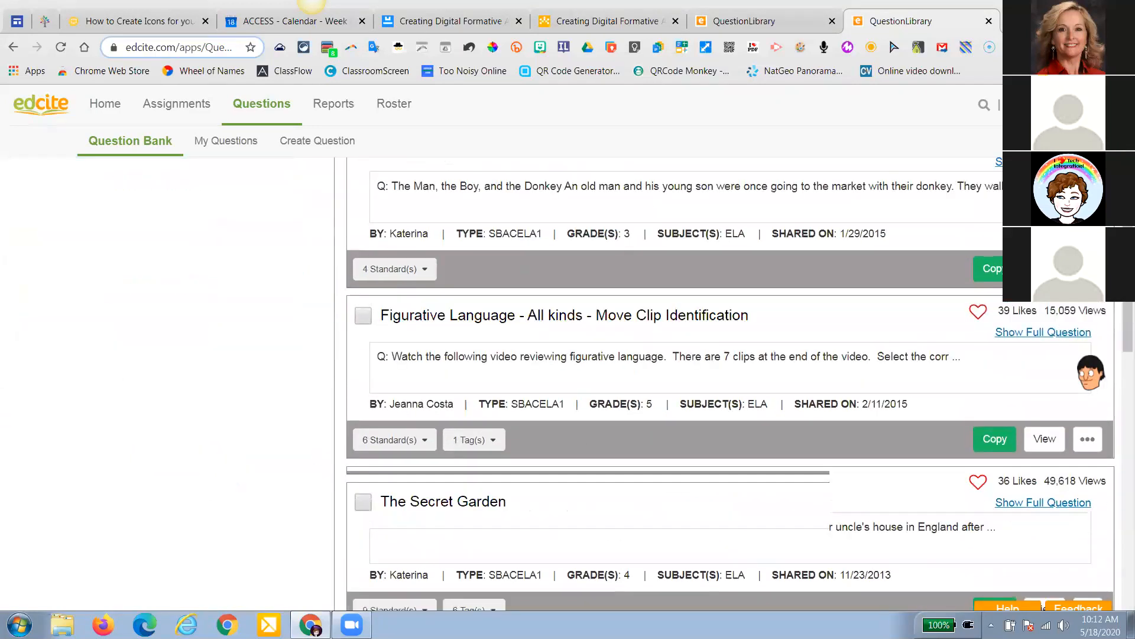
{"action": "scroll", "coordinate": [1045, 364], "scroll_direction": "up", "scroll_amount": 1}
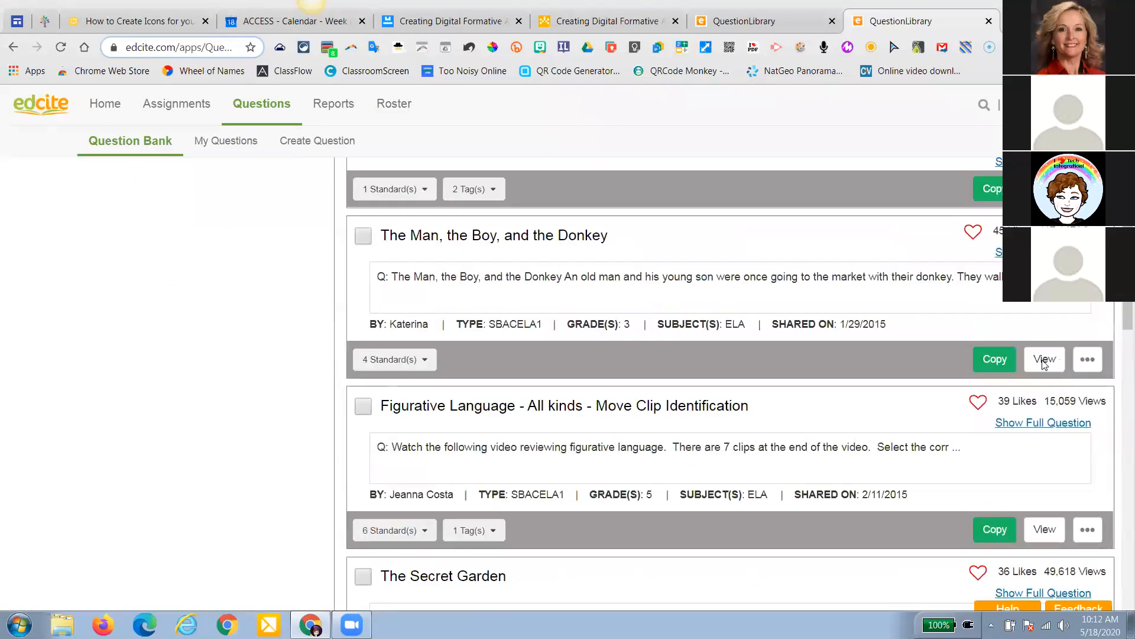
{"action": "scroll", "coordinate": [1044, 362], "scroll_direction": "up", "scroll_amount": 1}
Preview CC4_Factors2 as a student, check it, and review results with answers 4, 48, 8, 32, 6
{"action": "left_click", "coordinate": [1042, 360]}
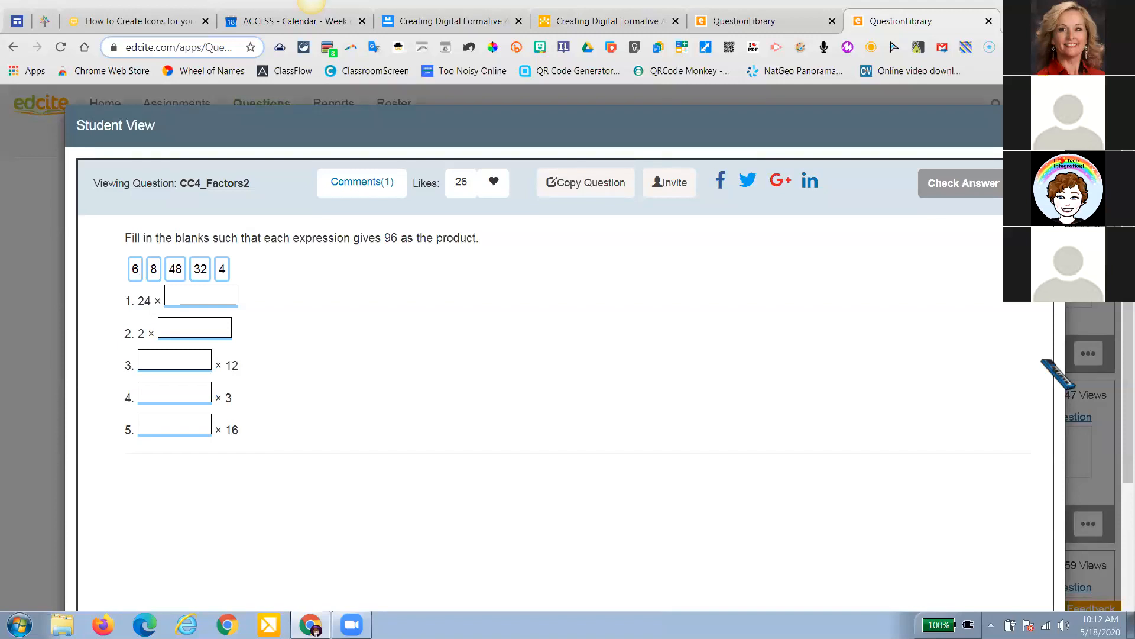
{"action": "scroll", "coordinate": [1044, 361], "scroll_direction": "down", "scroll_amount": 3}
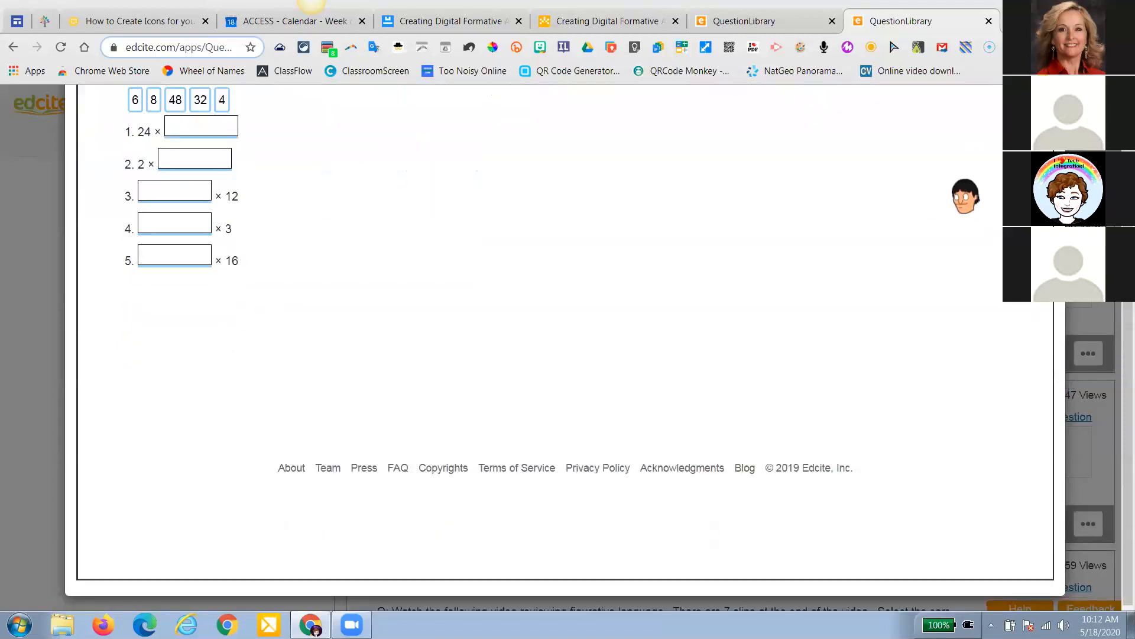
{"action": "scroll", "coordinate": [965, 195], "scroll_direction": "up", "scroll_amount": 3}
{"action": "left_click", "coordinate": [970, 186]}
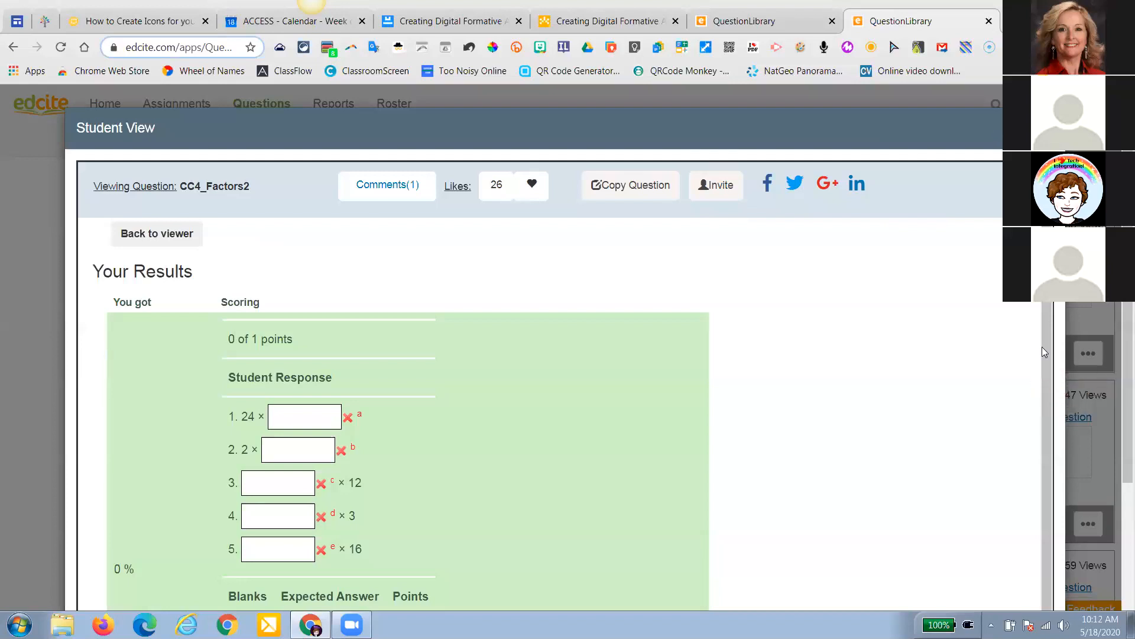
{"action": "left_click", "coordinate": [47, 334]}
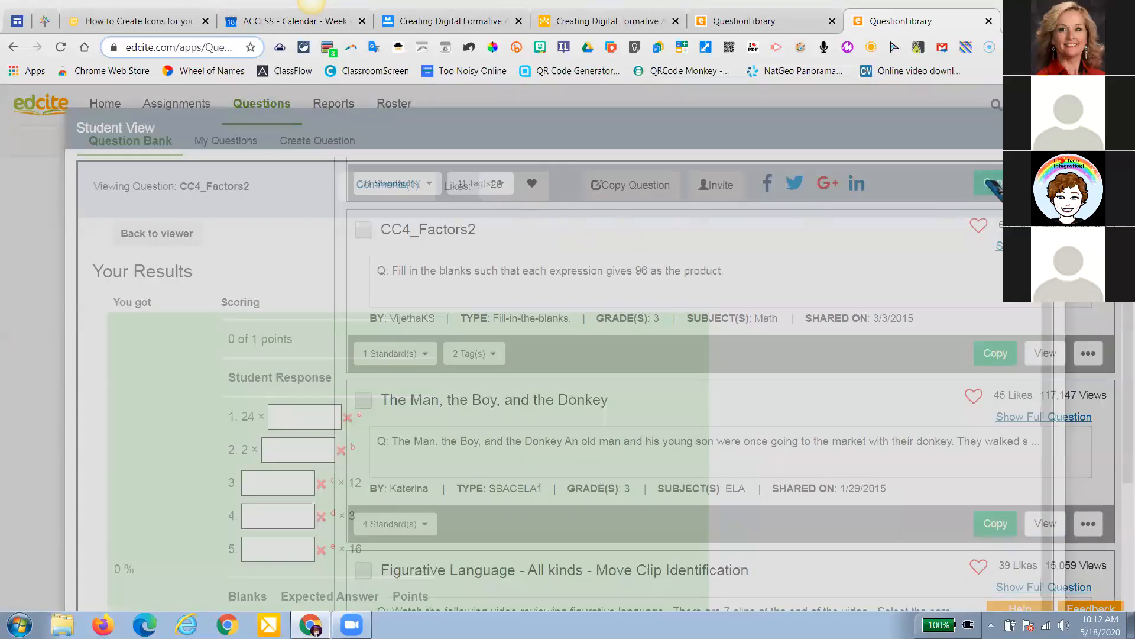
{"action": "scroll", "coordinate": [519, 273], "scroll_direction": "down", "scroll_amount": 4}
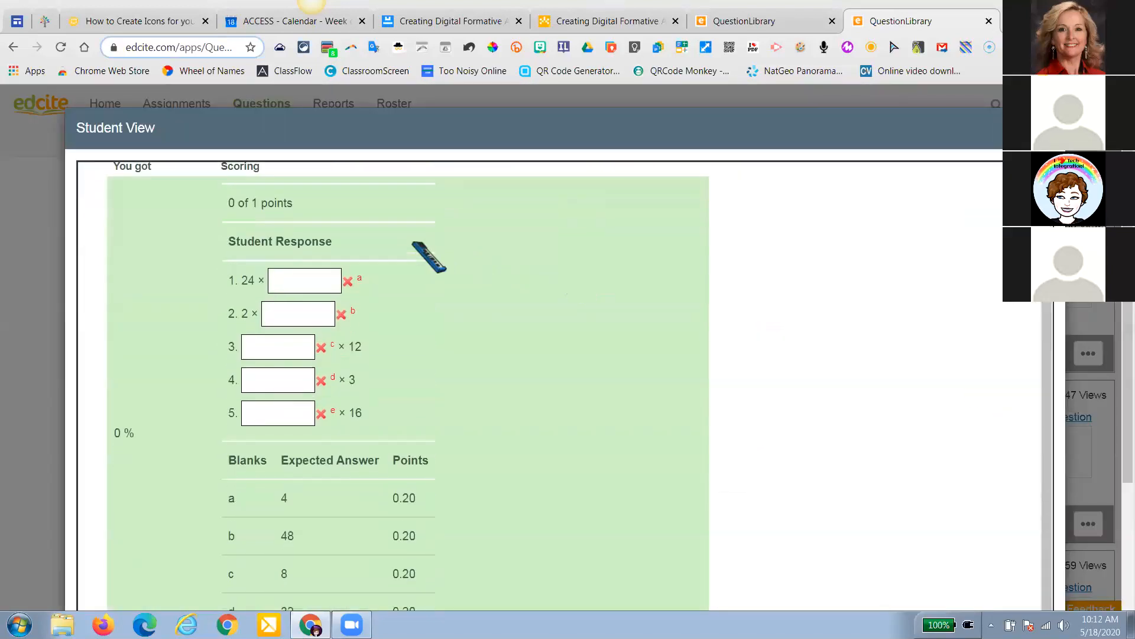
{"action": "scroll", "coordinate": [310, 351], "scroll_direction": "down", "scroll_amount": 3}
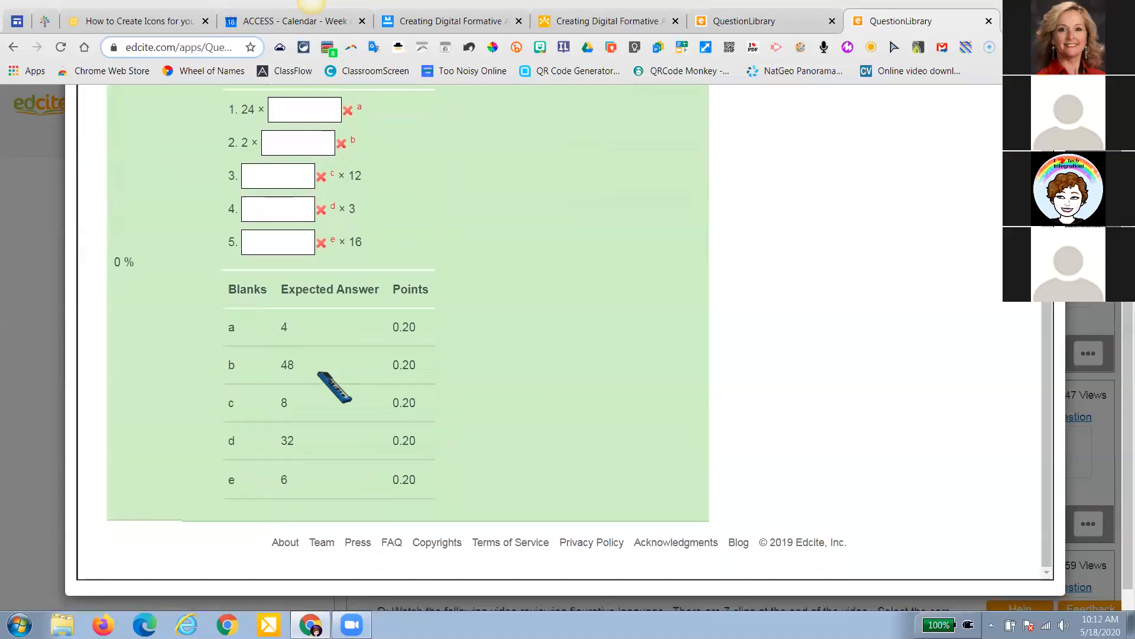
{"action": "scroll", "coordinate": [317, 371], "scroll_direction": "up", "scroll_amount": 2}
{"action": "scroll", "coordinate": [318, 373], "scroll_direction": "up", "scroll_amount": 1}
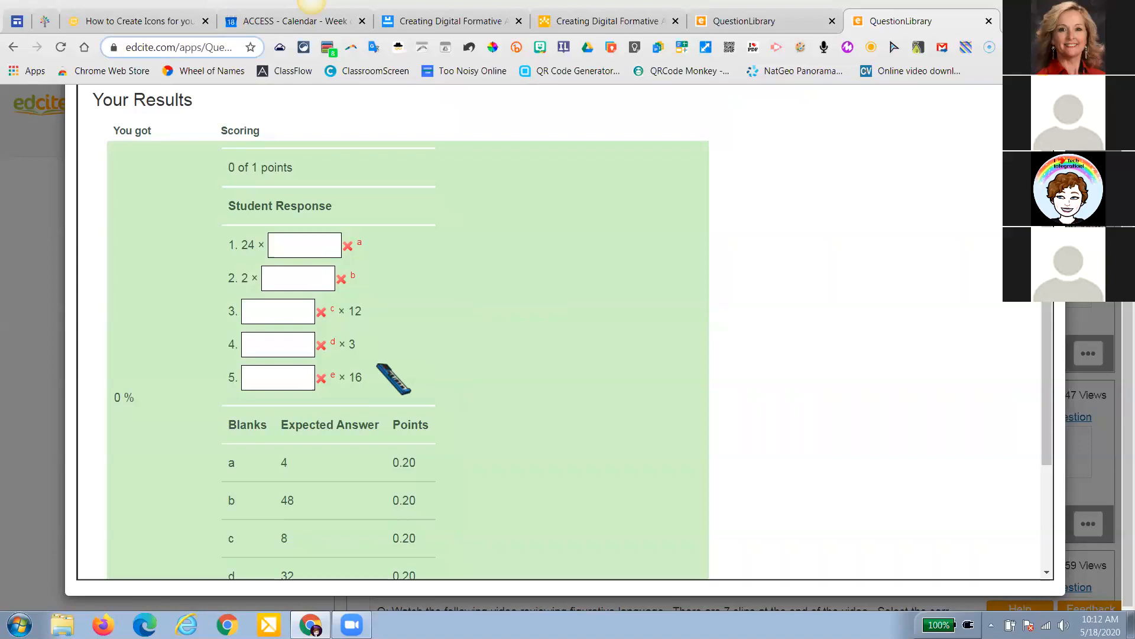
{"action": "scroll", "coordinate": [393, 378], "scroll_direction": "up", "scroll_amount": 3}
{"action": "scroll", "coordinate": [394, 378], "scroll_direction": "down", "scroll_amount": 2}
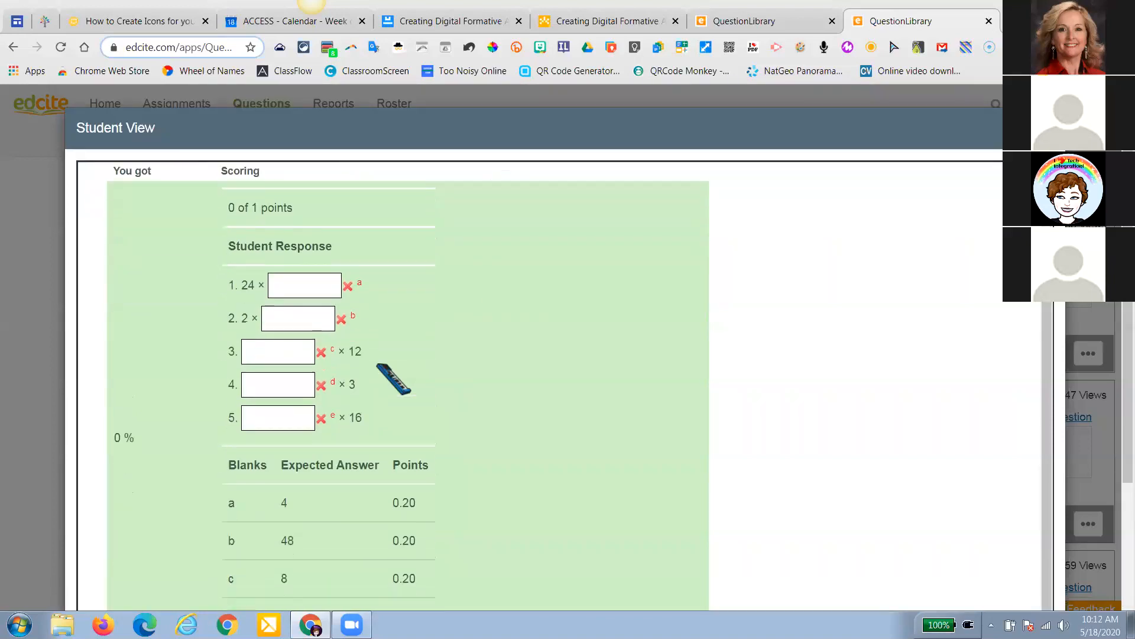
{"action": "scroll", "coordinate": [456, 372], "scroll_direction": "down", "scroll_amount": 3}
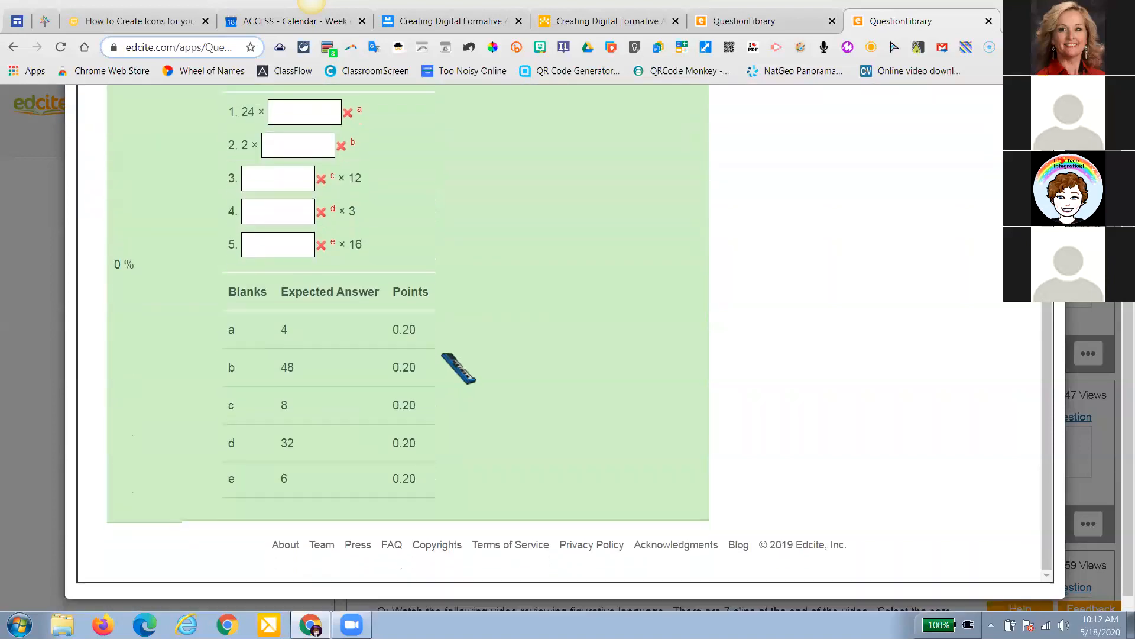
{"action": "scroll", "coordinate": [456, 369], "scroll_direction": "up", "scroll_amount": 3}
{"action": "scroll", "coordinate": [456, 368], "scroll_direction": "up", "scroll_amount": 2}
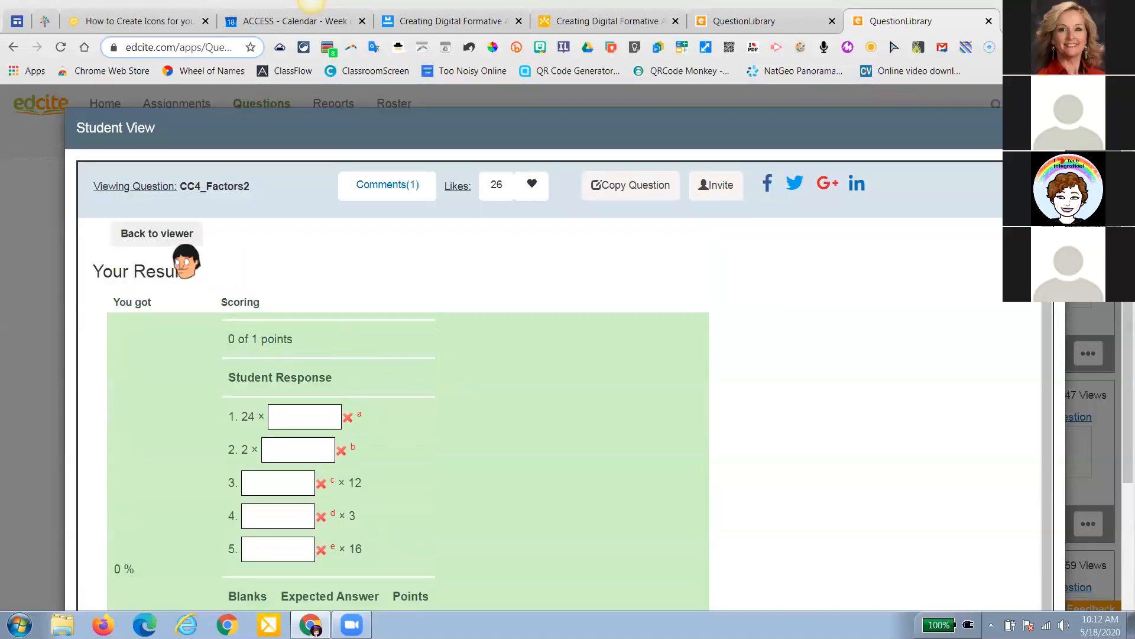
{"action": "scroll", "coordinate": [185, 254], "scroll_direction": "down", "scroll_amount": 2}
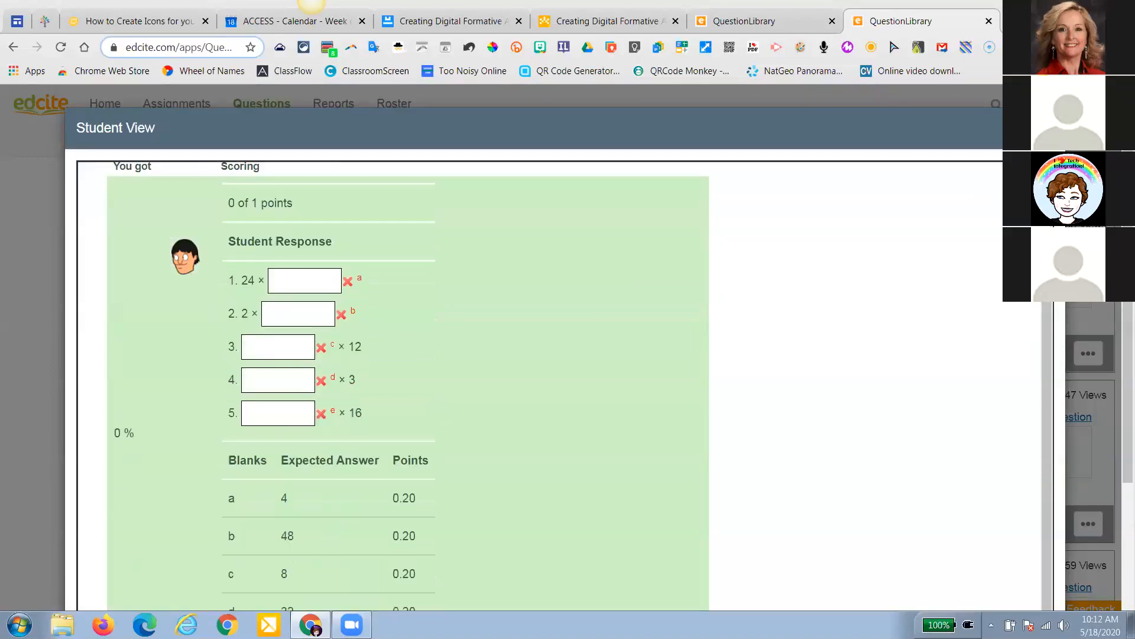
{"action": "scroll", "coordinate": [355, 437], "scroll_direction": "down", "scroll_amount": 1}
{"action": "scroll", "coordinate": [281, 463], "scroll_direction": "down", "scroll_amount": 2}
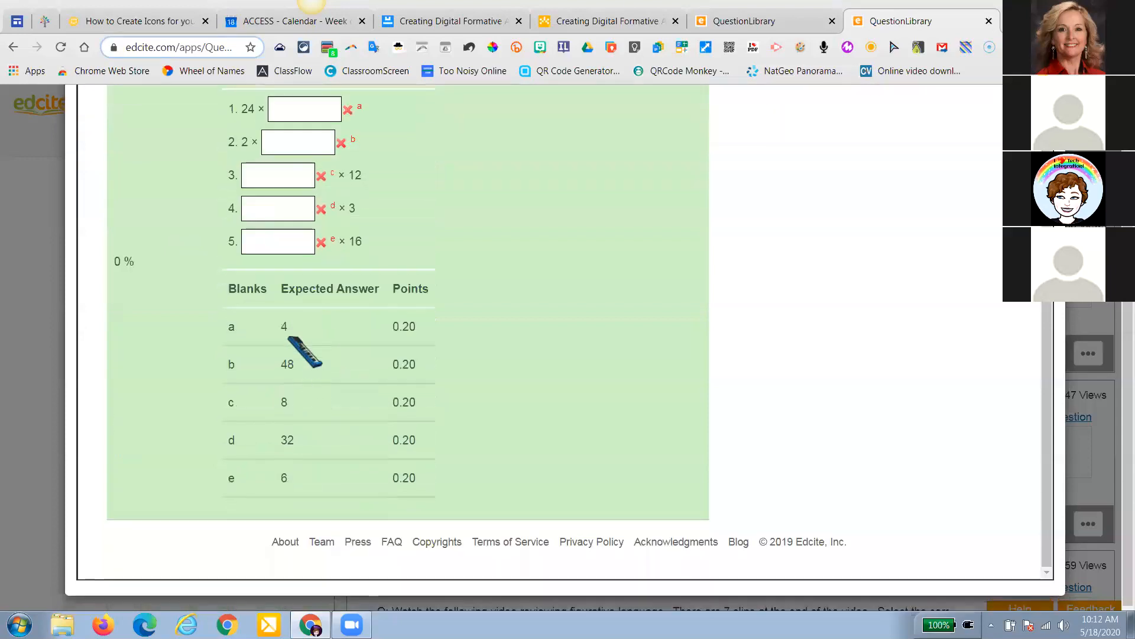
{"action": "scroll", "coordinate": [539, 171], "scroll_direction": "up", "scroll_amount": 2}
{"action": "scroll", "coordinate": [556, 191], "scroll_direction": "up", "scroll_amount": 3}
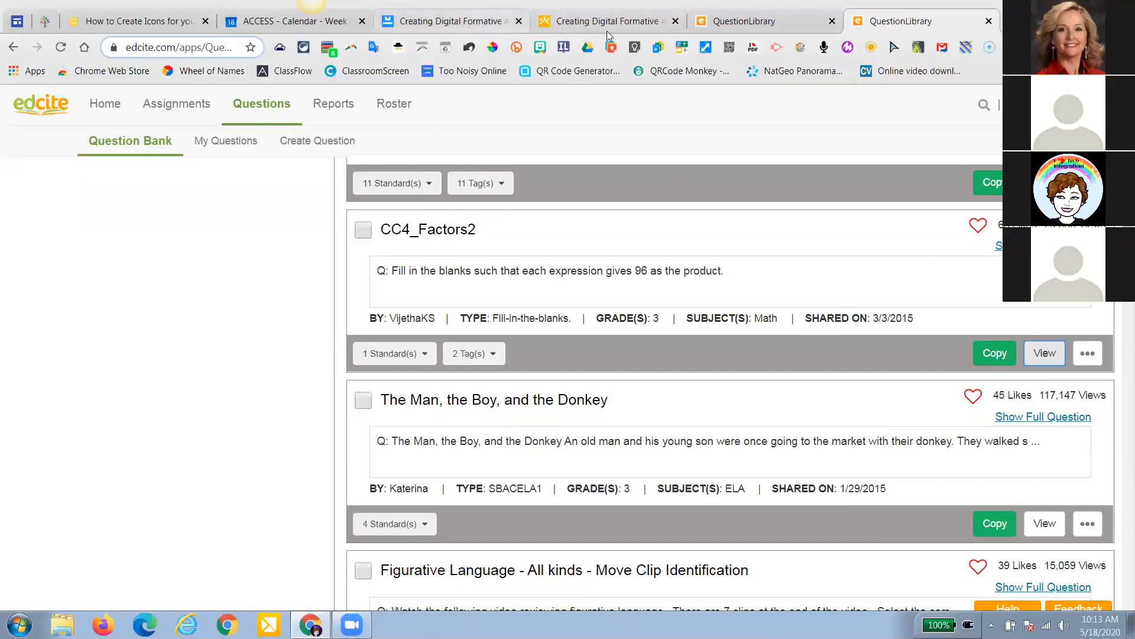
{"action": "left_click", "coordinate": [675, 21]}
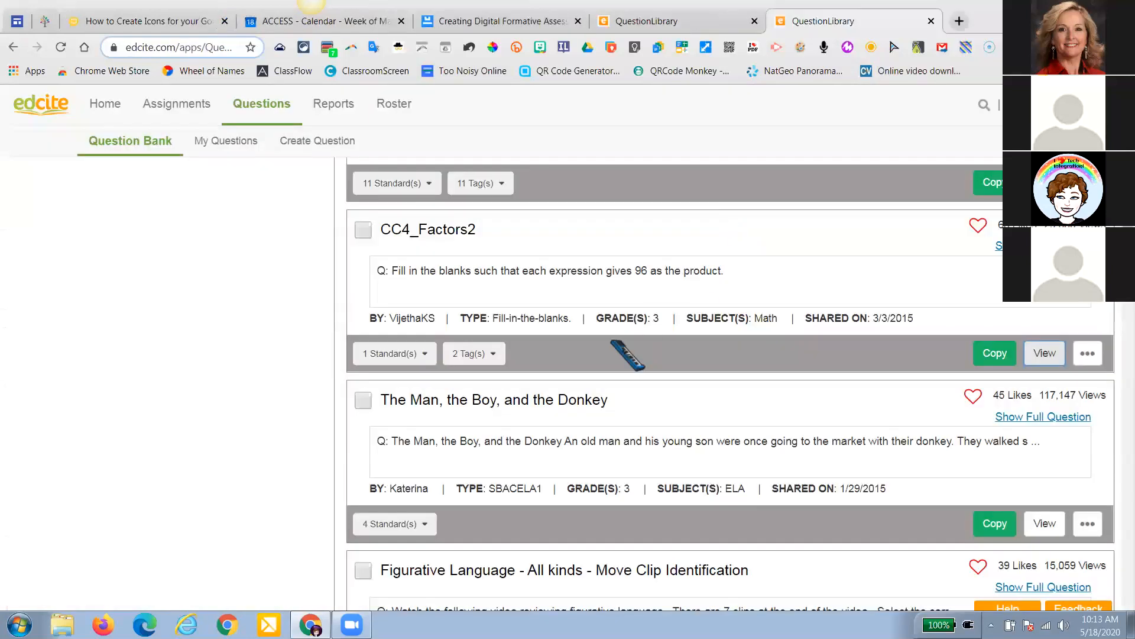
{"action": "scroll", "coordinate": [628, 355], "scroll_direction": "up", "scroll_amount": 1}
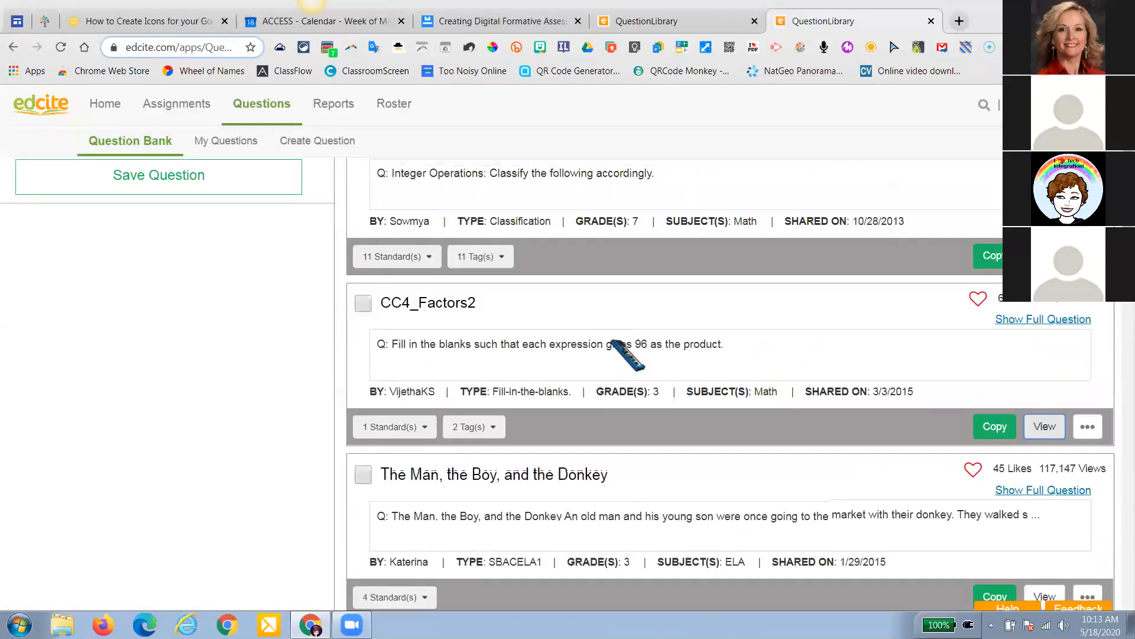
{"action": "scroll", "coordinate": [615, 358], "scroll_direction": "up", "scroll_amount": 2}
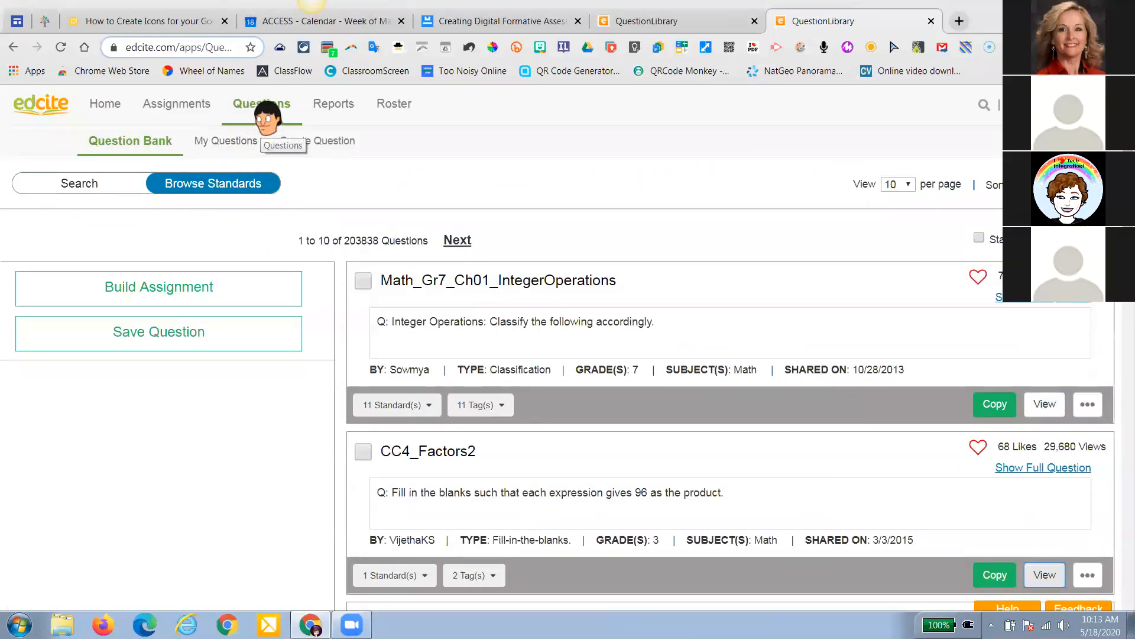
{"action": "mouse_move", "coordinate": [176, 113]}
{"action": "mouse_move", "coordinate": [257, 112]}
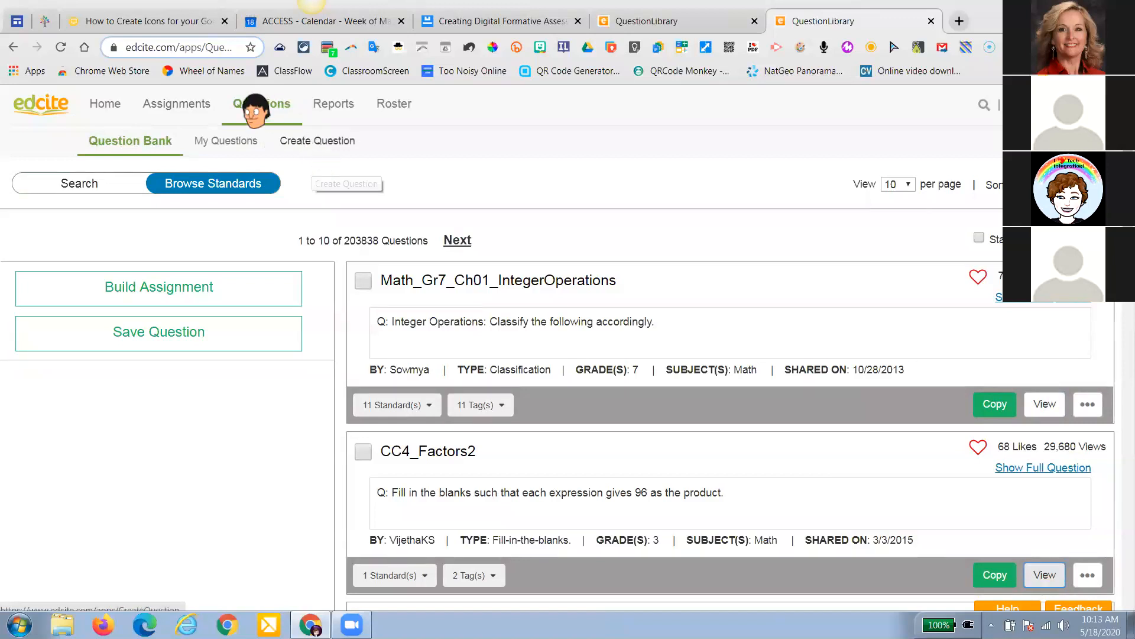
{"action": "left_click", "coordinate": [322, 142]}
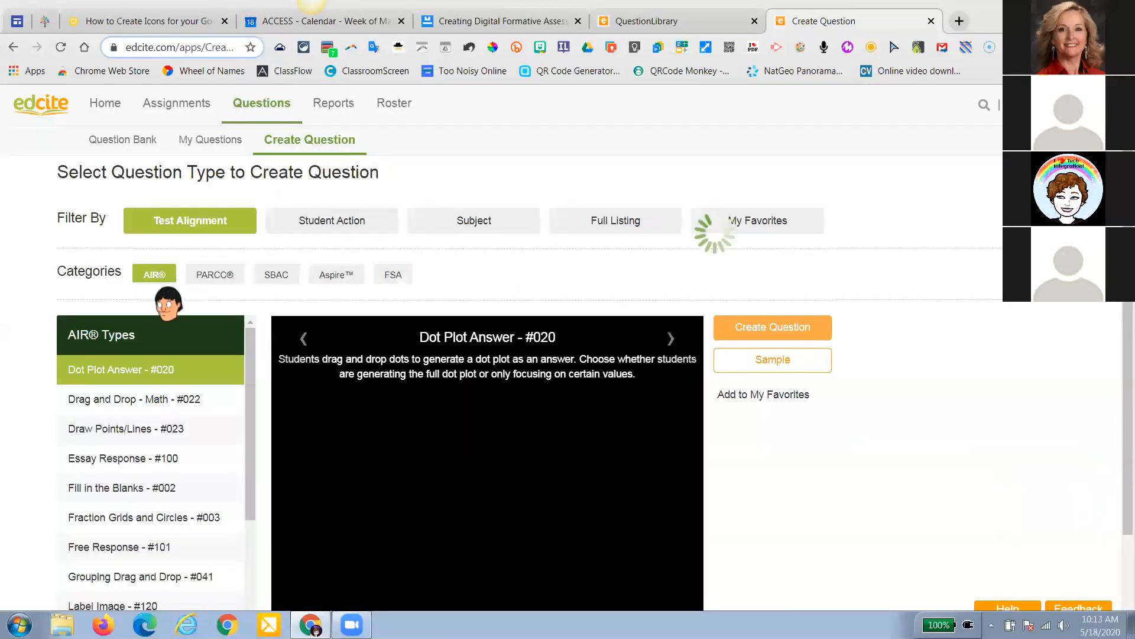
Preview the Drag and Drop and Essay Response samples, then select Multiple Choice - #005
{"action": "scroll", "coordinate": [172, 266], "scroll_direction": "down", "scroll_amount": 1}
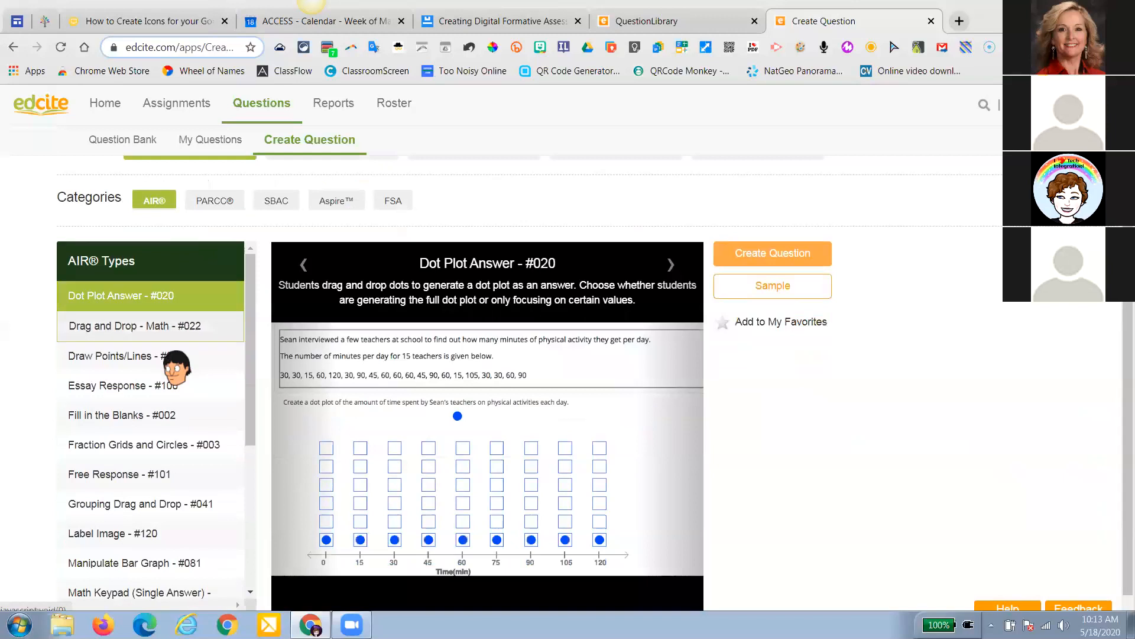
{"action": "scroll", "coordinate": [163, 351], "scroll_direction": "down", "scroll_amount": 1}
{"action": "scroll", "coordinate": [165, 349], "scroll_direction": "up", "scroll_amount": 1}
{"action": "scroll", "coordinate": [180, 334], "scroll_direction": "up", "scroll_amount": 1}
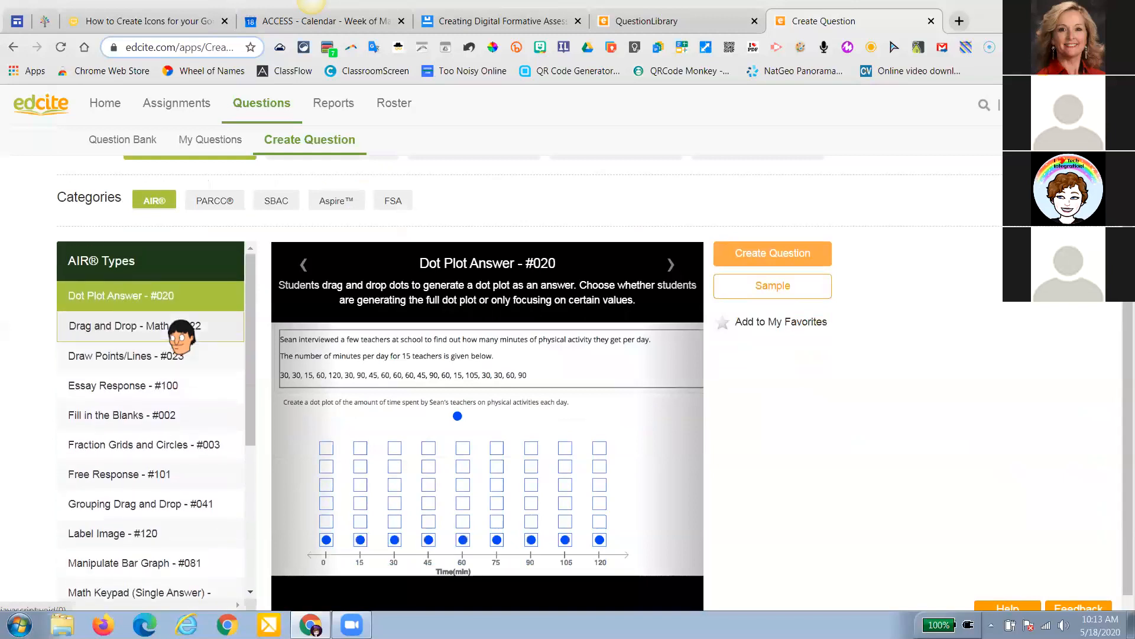
{"action": "left_click", "coordinate": [181, 328]}
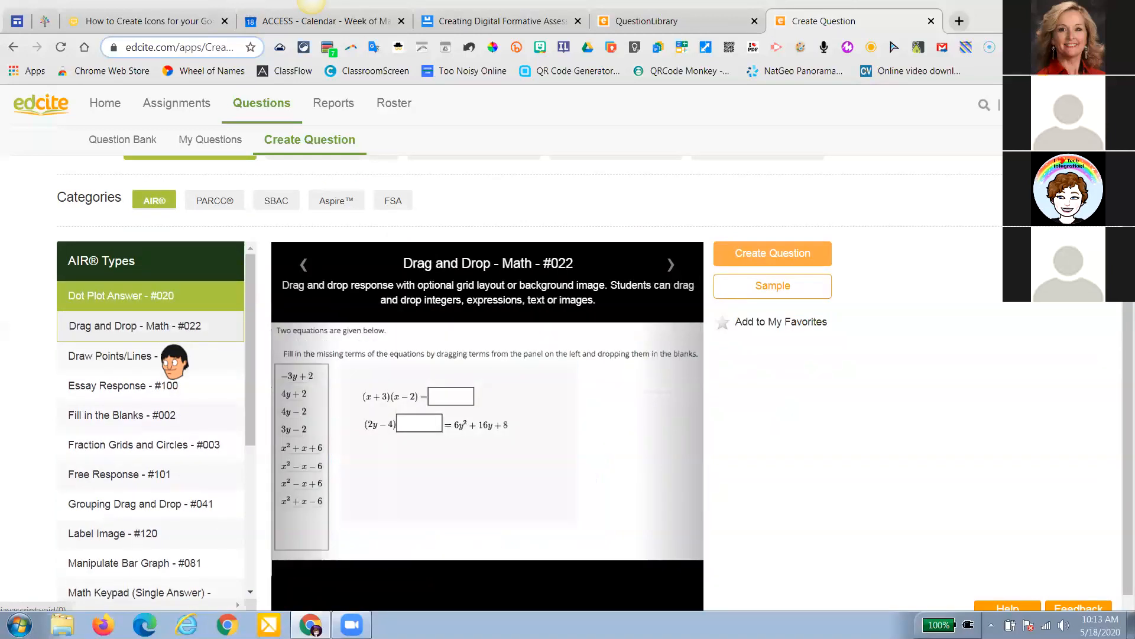
{"action": "left_click", "coordinate": [167, 349]}
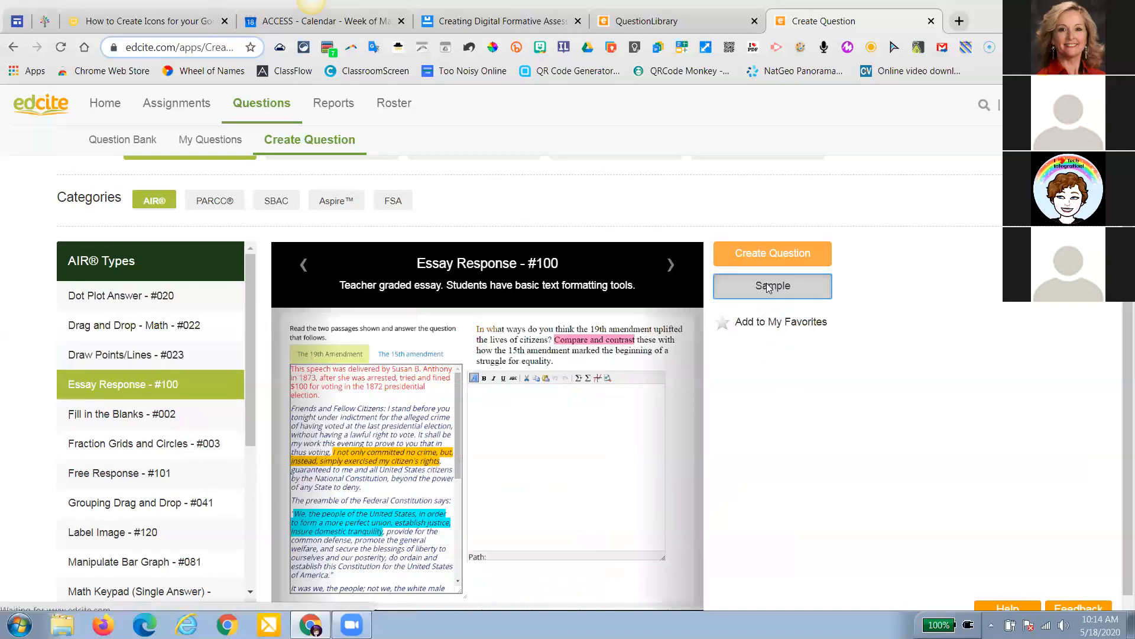
{"action": "left_click", "coordinate": [766, 286]}
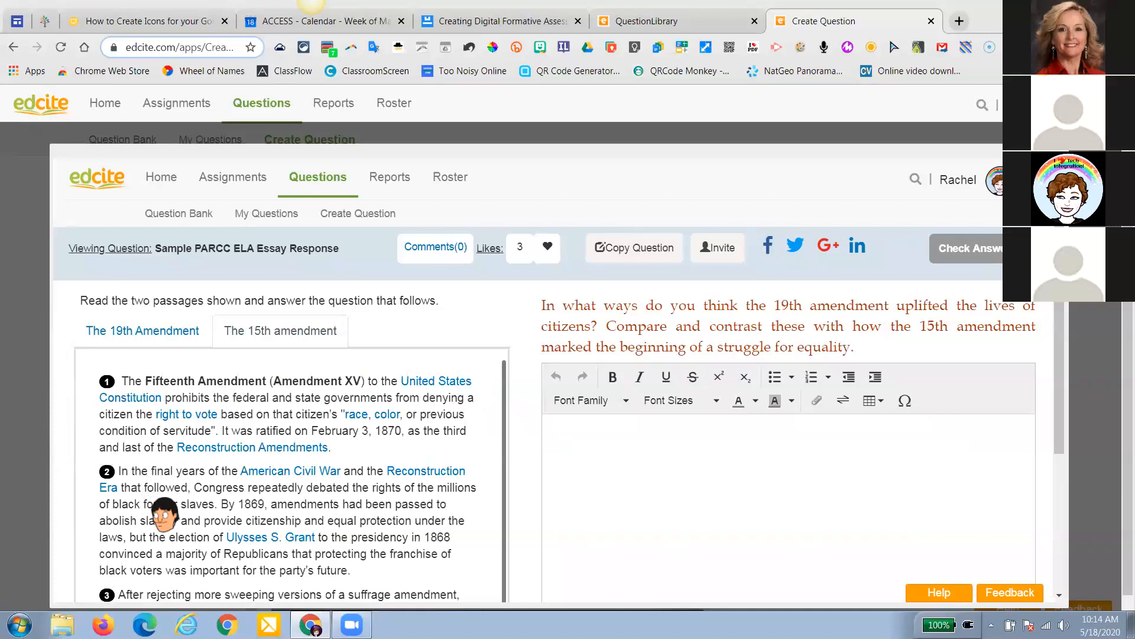
{"action": "key", "text": "Escape"}
{"action": "scroll", "coordinate": [147, 489], "scroll_direction": "down", "scroll_amount": 2}
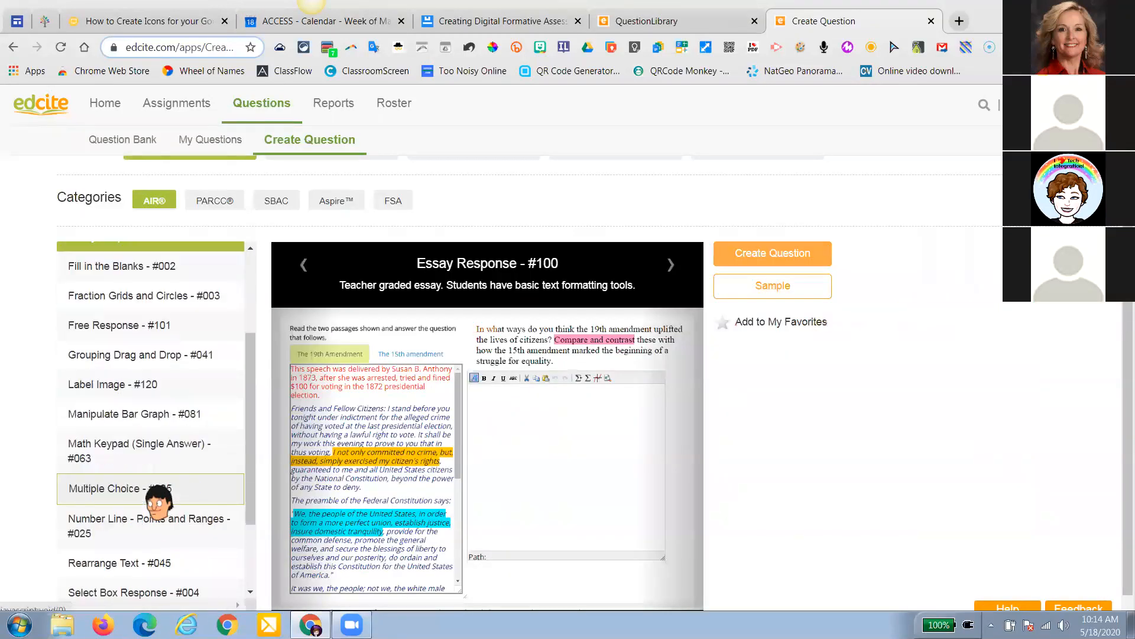
{"action": "left_click", "coordinate": [146, 488]}
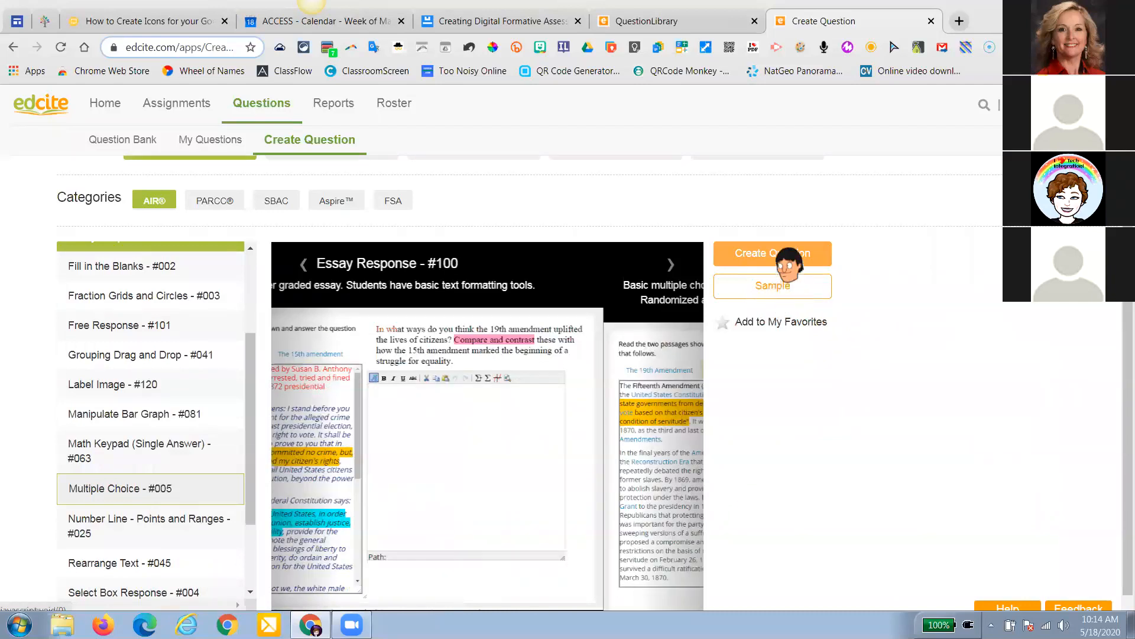
Create the blank Multiple Choice question, then start a new tab for the ReadWorks sign-up page
{"action": "left_click", "coordinate": [786, 261]}
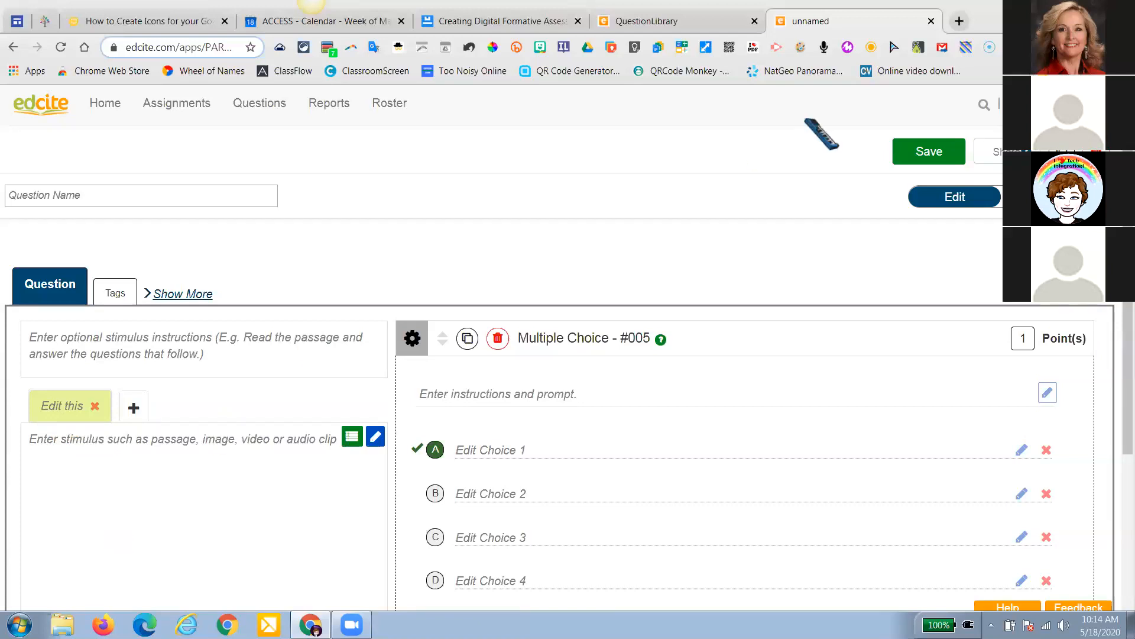
{"action": "left_click", "coordinate": [959, 21]}
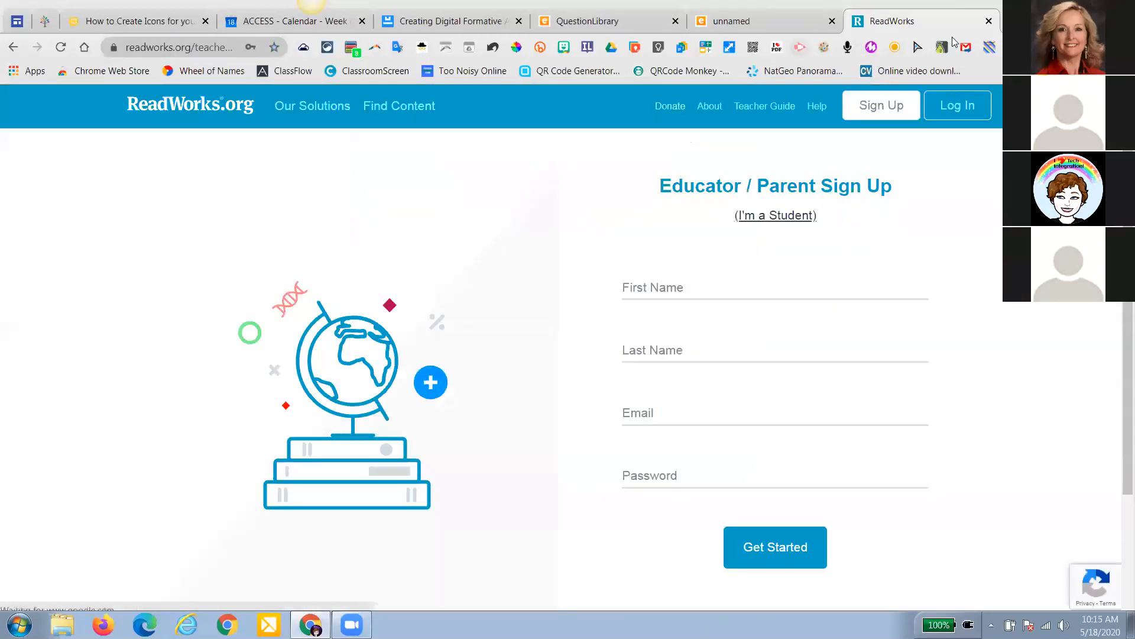
Enter the teacher's name, school e-mail and password, then switch to Log In and begin the e-mail
{"action": "left_click", "coordinate": [707, 288]}
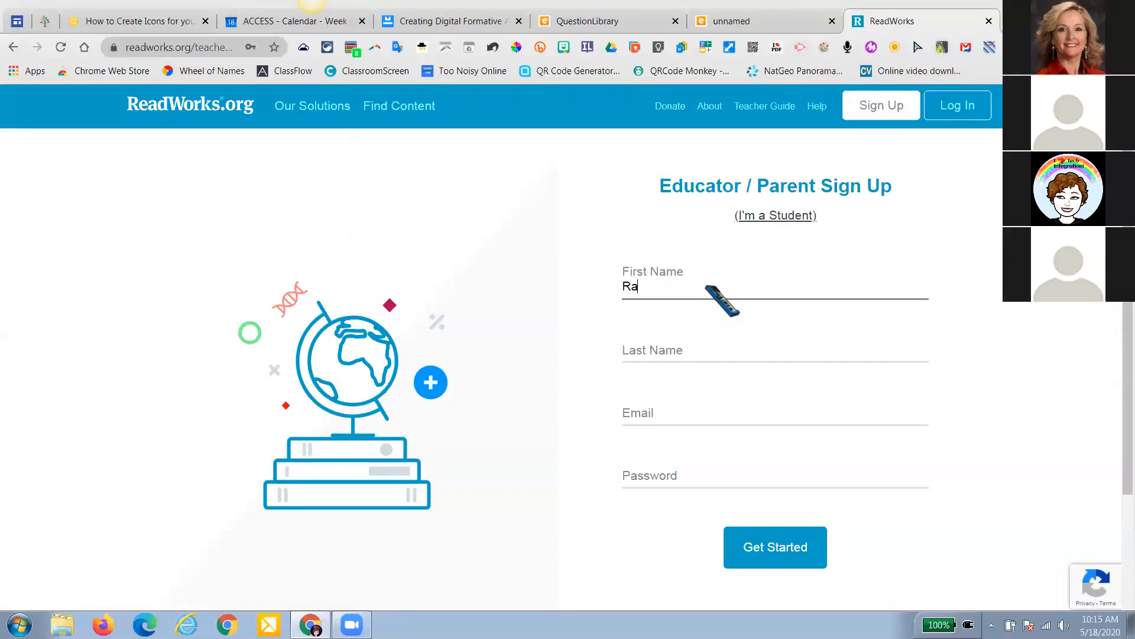
{"action": "key", "text": "Tab"}
{"action": "type", "text": "C"}
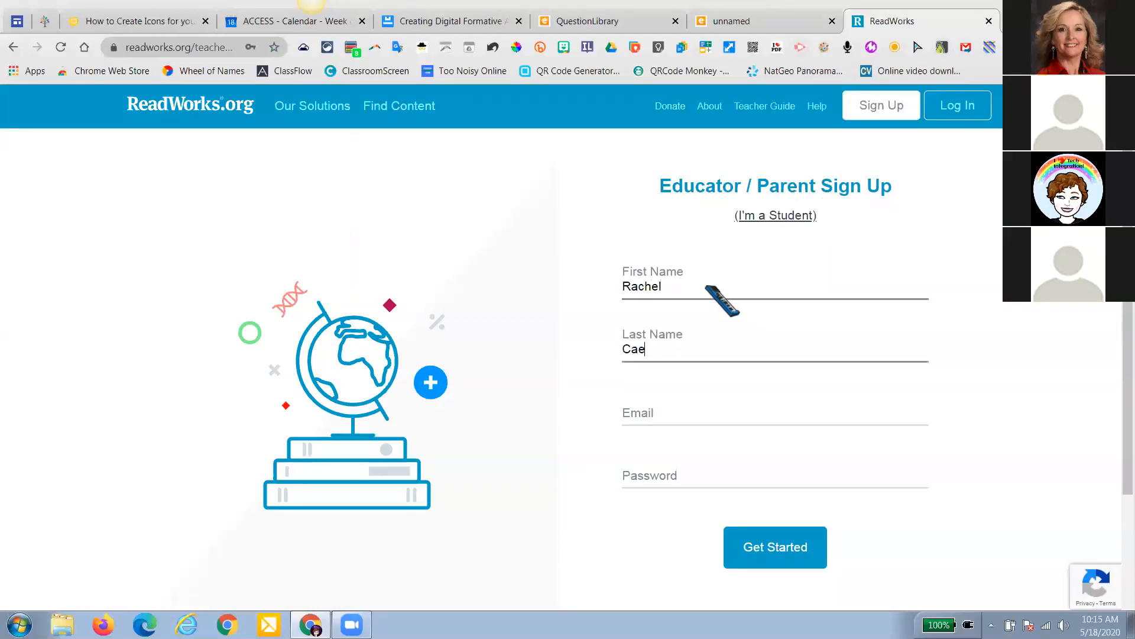
{"action": "key", "text": "Tab"}
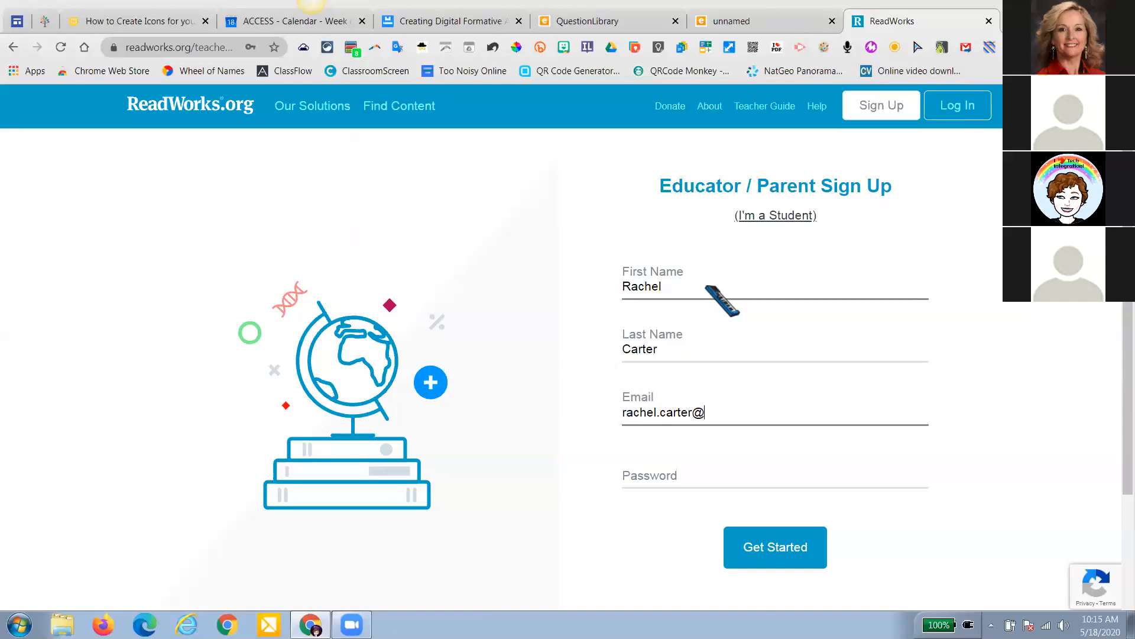
{"action": "type", "text": "youngstown.k12.oh.us"}
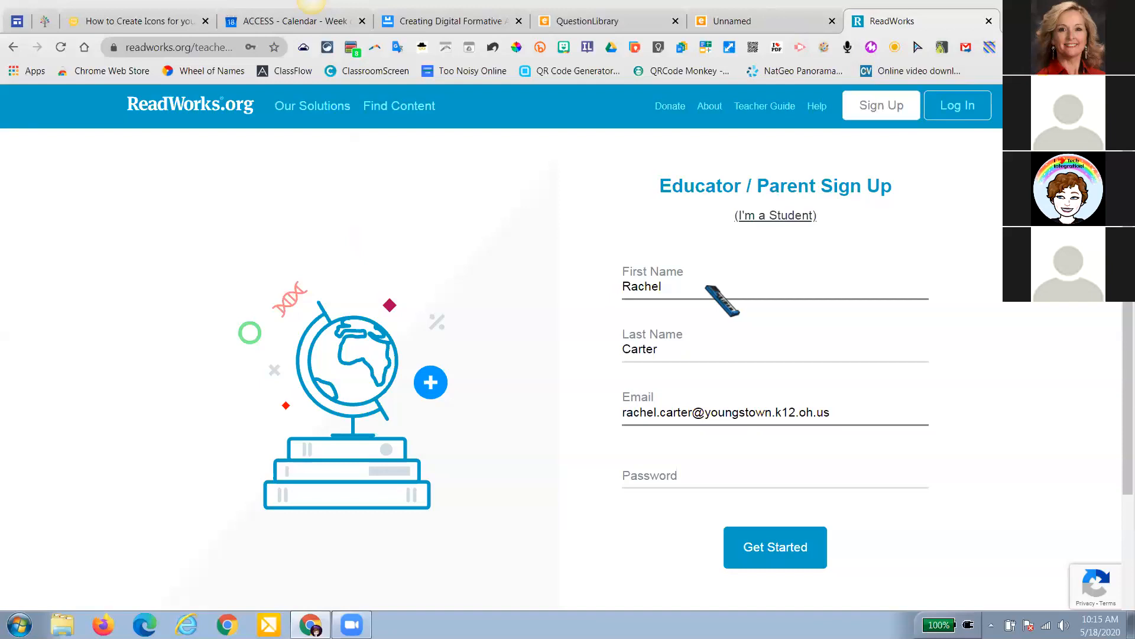
{"action": "left_click", "coordinate": [735, 449]}
{"action": "type", "text": "••••••••••"}
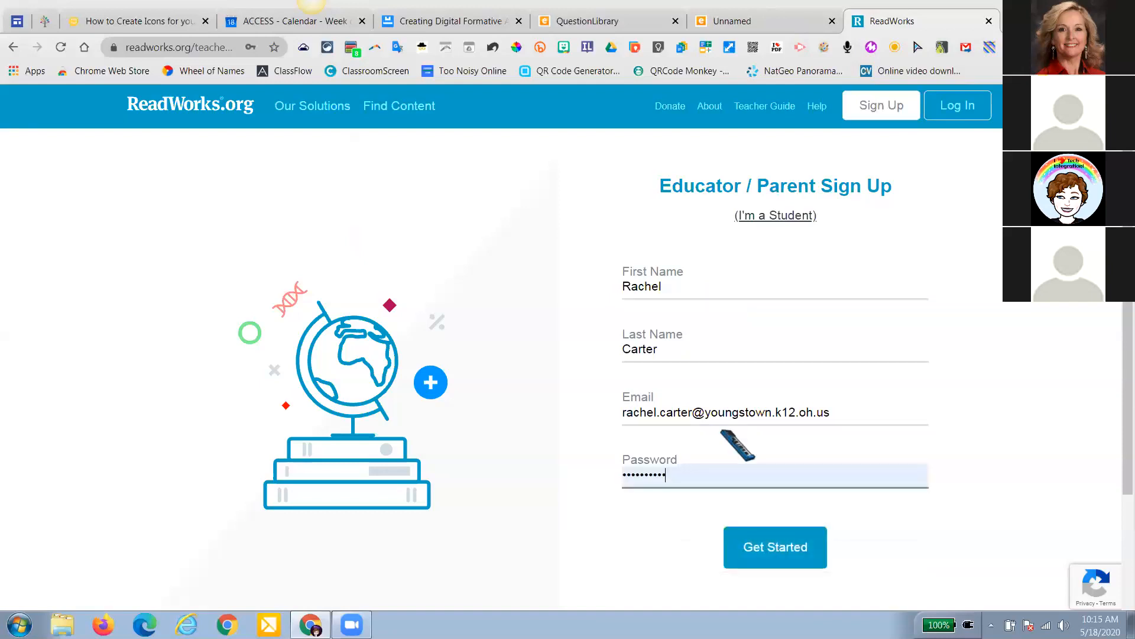
{"action": "left_click", "coordinate": [983, 104]}
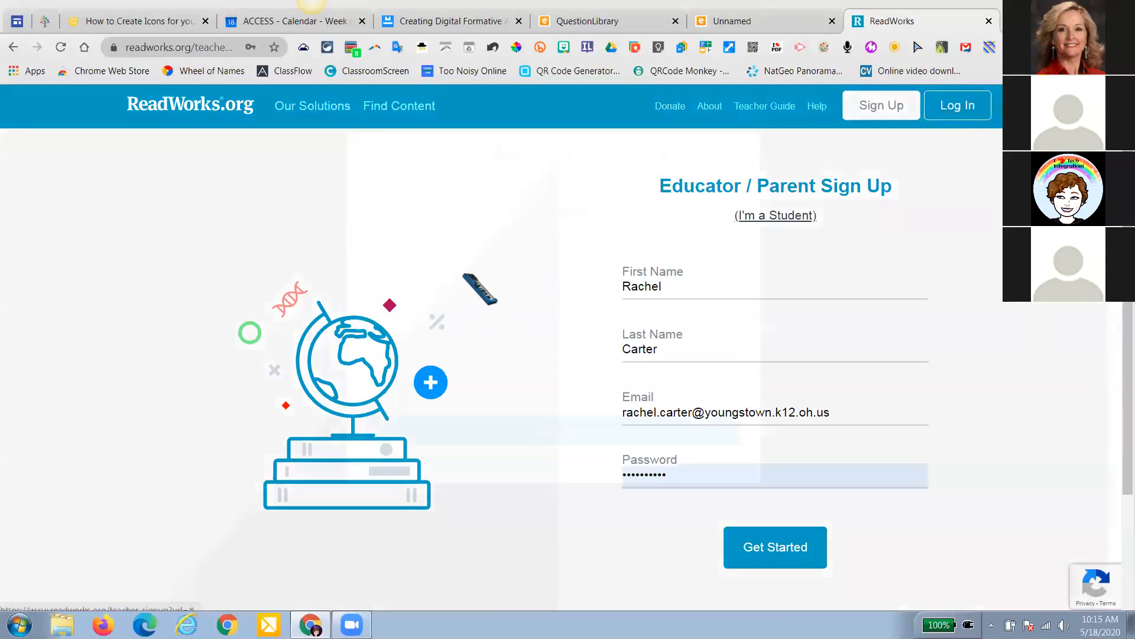
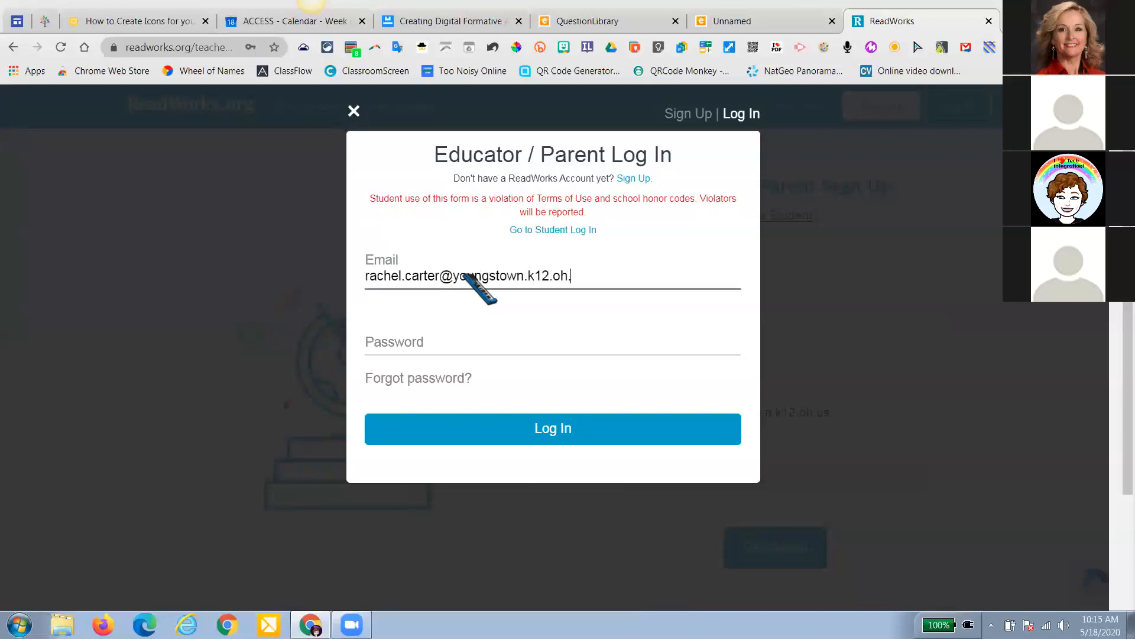
Log in to ReadWorks with Chrome's saved credentials and dismiss the spring donation notice
{"action": "left_click", "coordinate": [456, 347]}
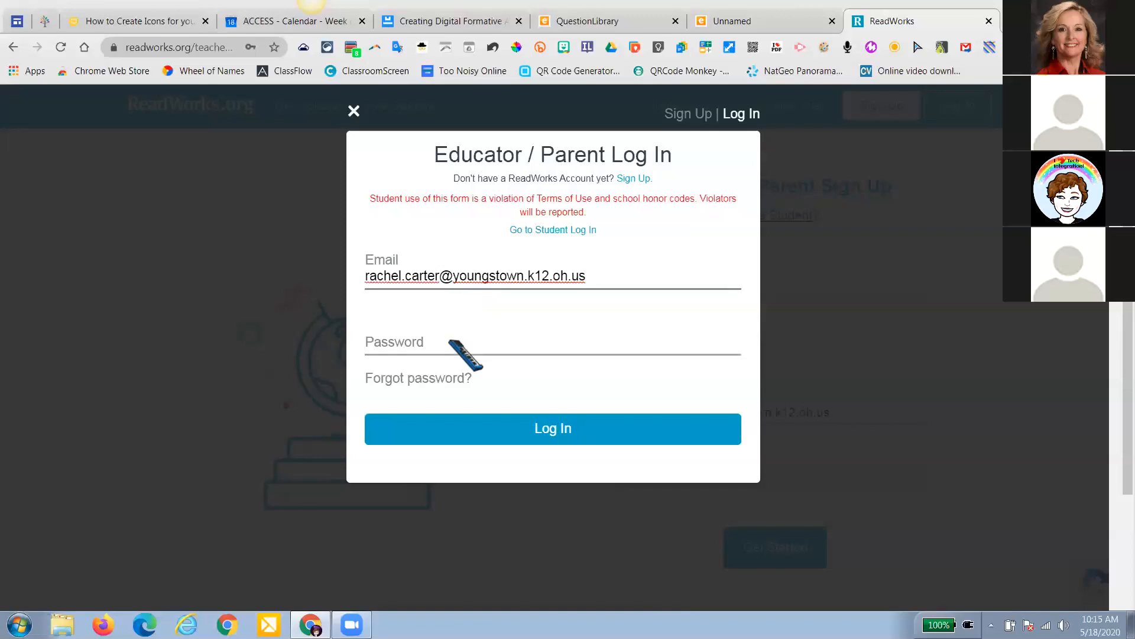
{"action": "left_click", "coordinate": [456, 384]}
{"action": "left_click", "coordinate": [578, 435]}
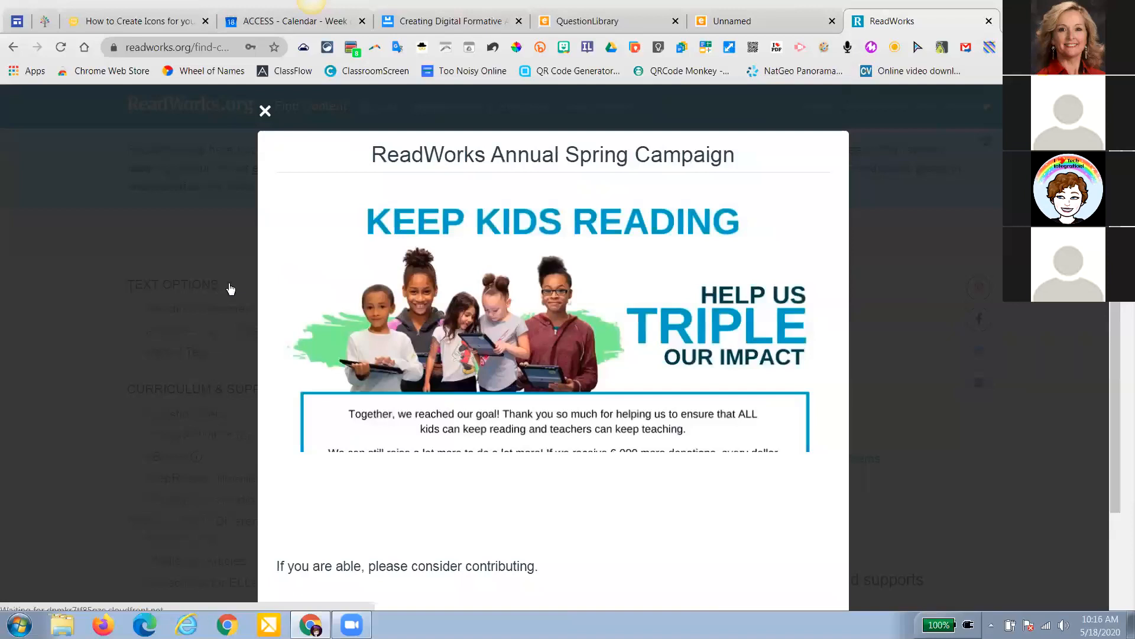
{"action": "left_click", "coordinate": [258, 285]}
Filter to grade 4 passages and open News Debate: Cashing In
{"action": "scroll", "coordinate": [259, 287], "scroll_direction": "down", "scroll_amount": 5}
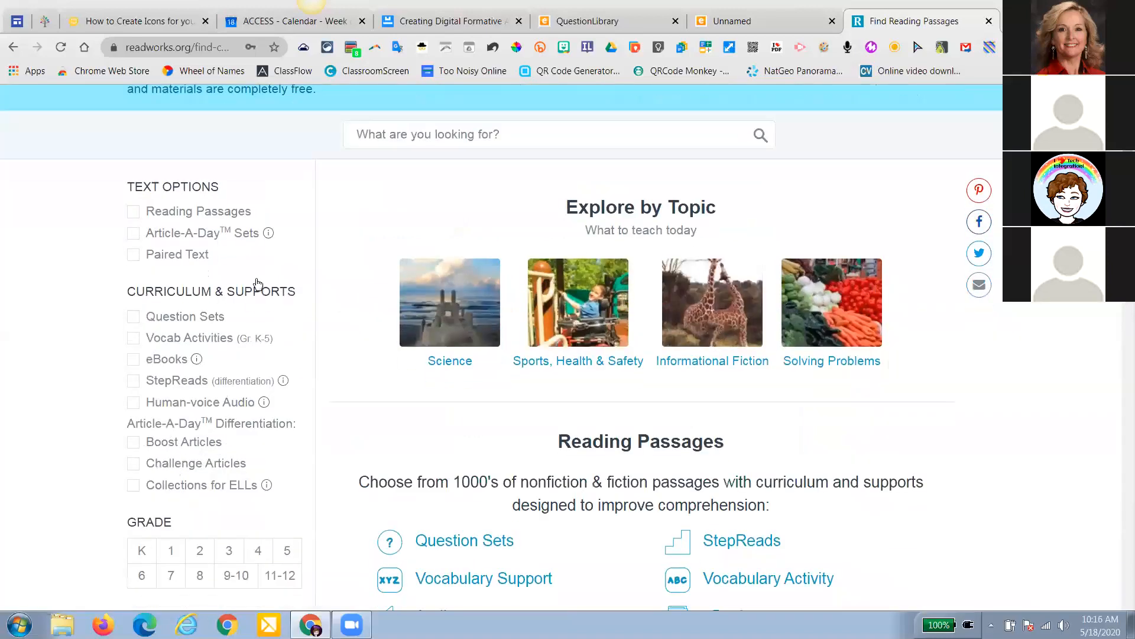
{"action": "left_click", "coordinate": [258, 284]}
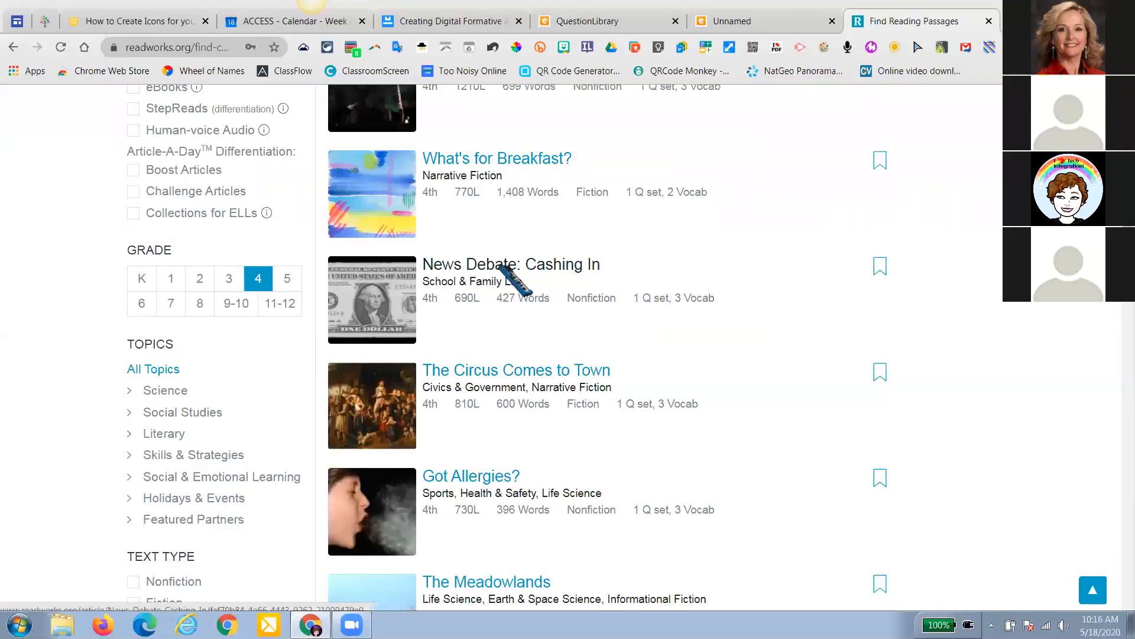
{"action": "left_click", "coordinate": [502, 270]}
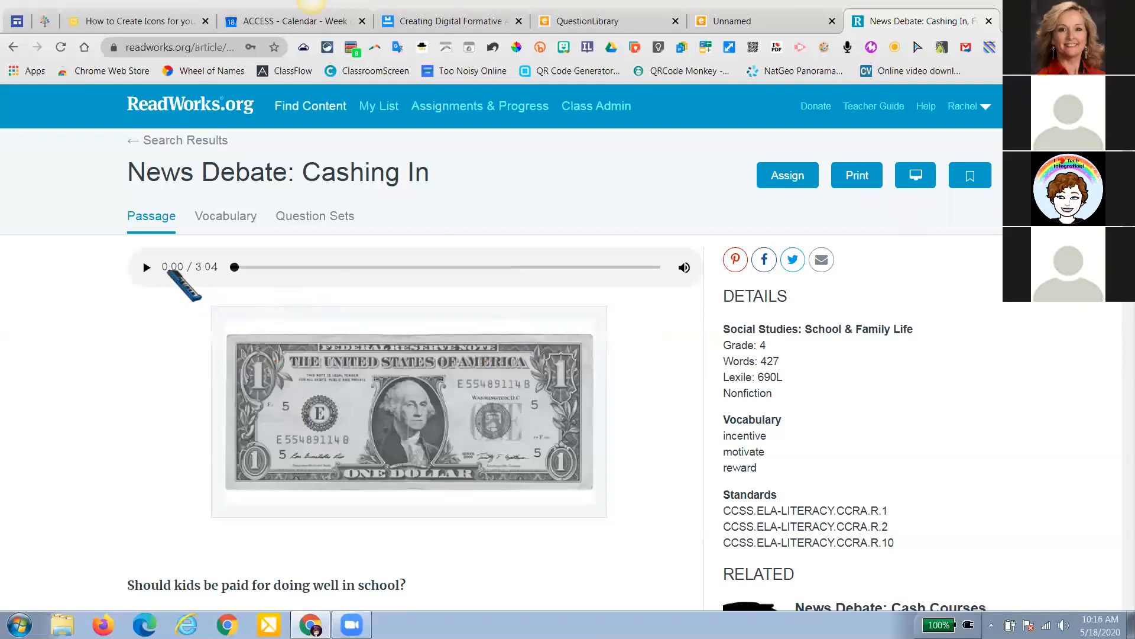
Select the passage text through to its end, copy it, and return to Edcite
{"action": "scroll", "coordinate": [157, 279], "scroll_direction": "down", "scroll_amount": 3}
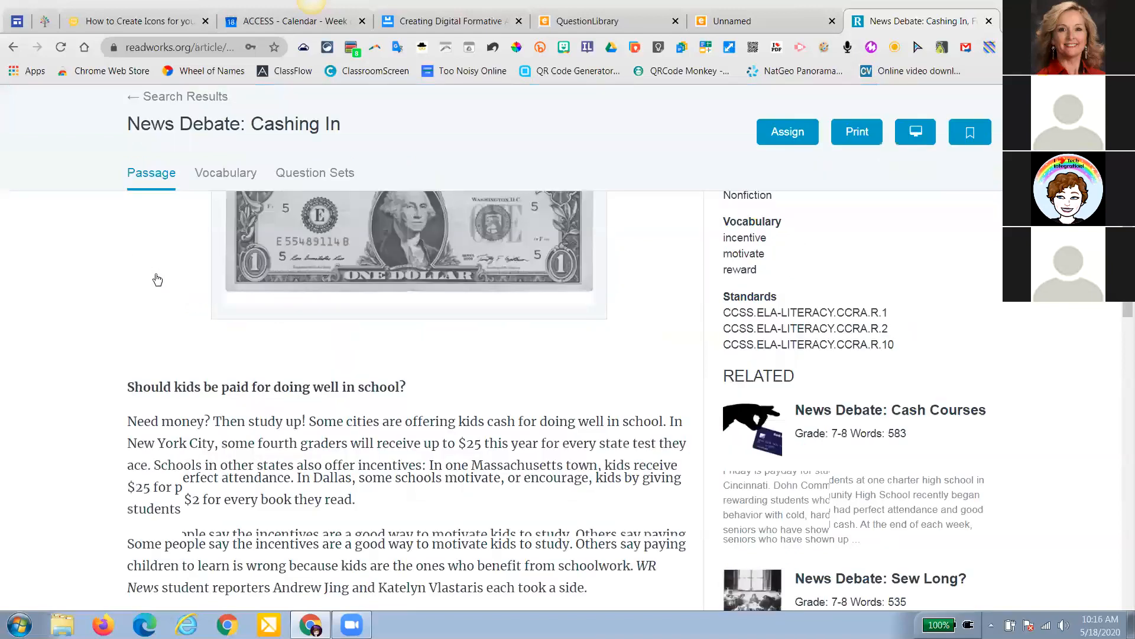
{"action": "scroll", "coordinate": [152, 281], "scroll_direction": "up", "scroll_amount": 3}
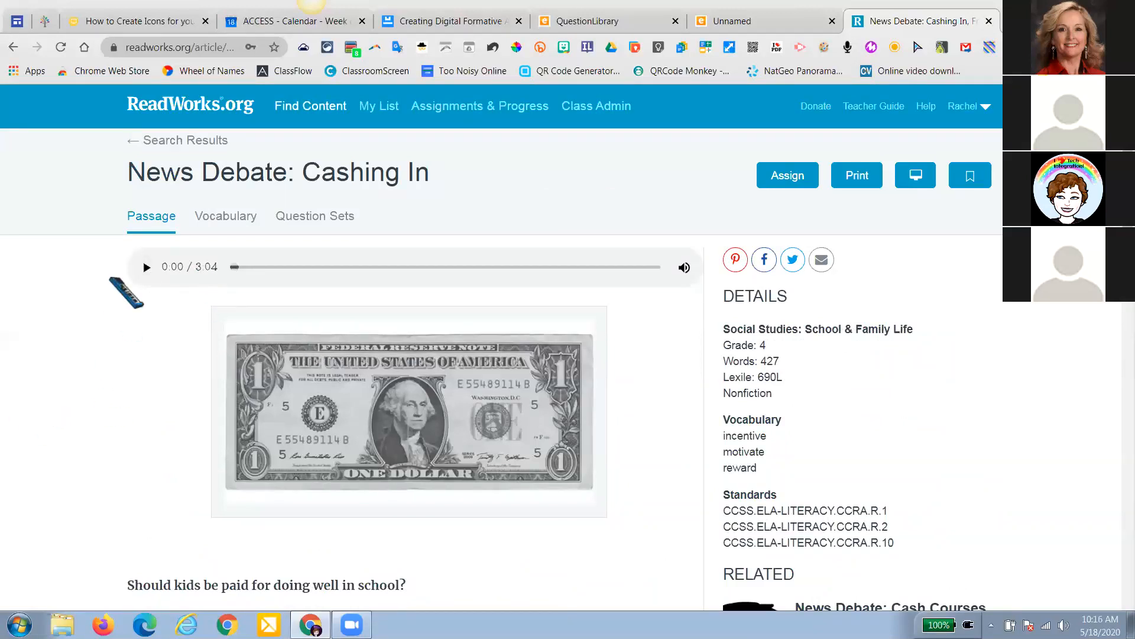
{"action": "scroll", "coordinate": [130, 278], "scroll_direction": "down", "scroll_amount": 1}
{"action": "scroll", "coordinate": [138, 271], "scroll_direction": "down", "scroll_amount": 2}
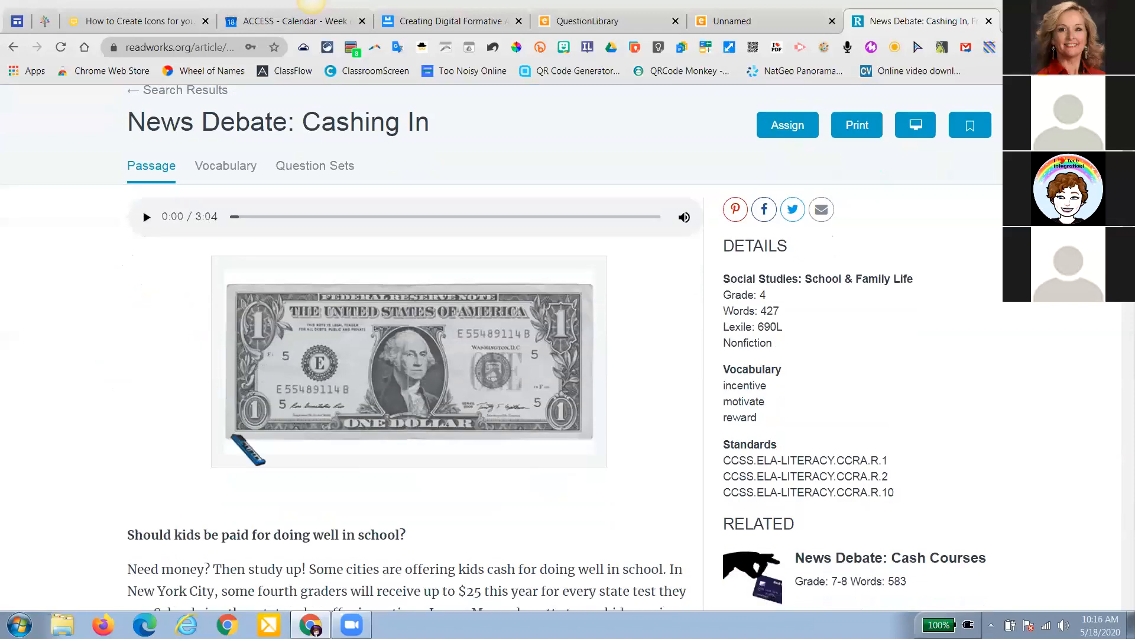
{"action": "scroll", "coordinate": [233, 438], "scroll_direction": "down", "scroll_amount": 5}
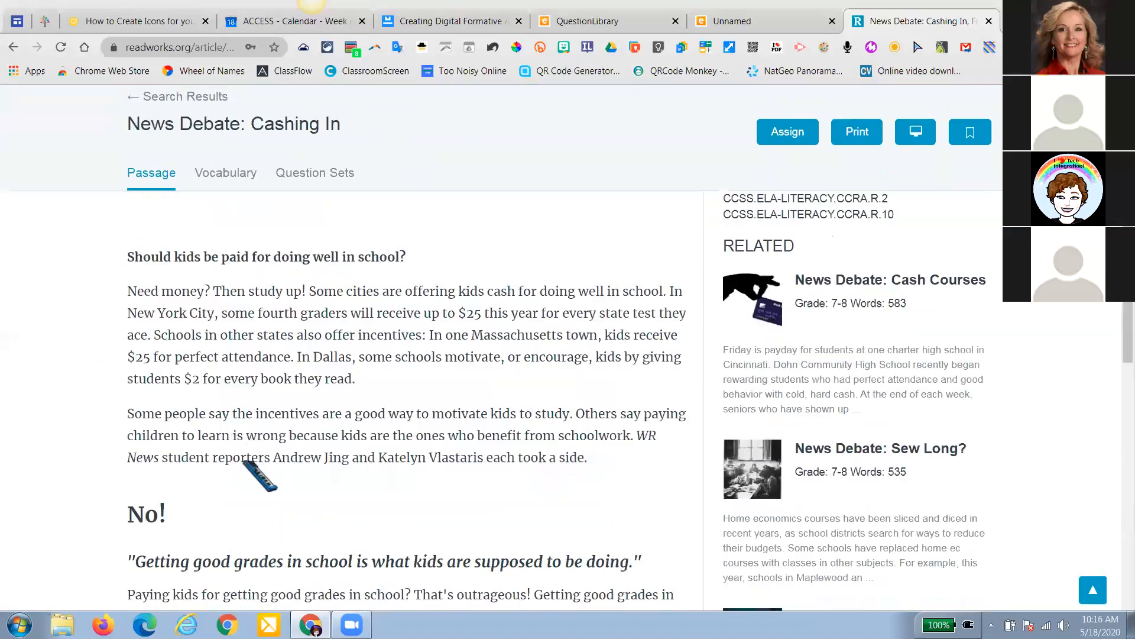
{"action": "left_click_drag", "start_coordinate": [128, 257], "coordinate": [233, 437]}
{"action": "scroll", "coordinate": [245, 386], "scroll_direction": "down", "scroll_amount": 13}
{"action": "right_click", "coordinate": [245, 385]}
{"action": "left_click", "coordinate": [275, 395]}
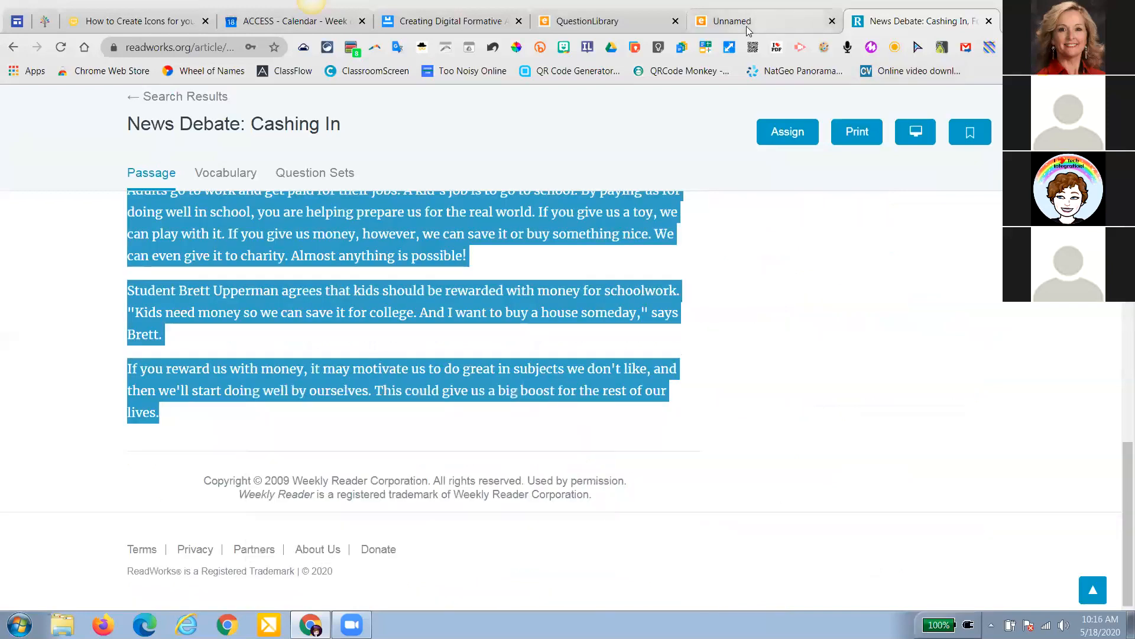
{"action": "key", "text": "ctrl+shift+Tab"}
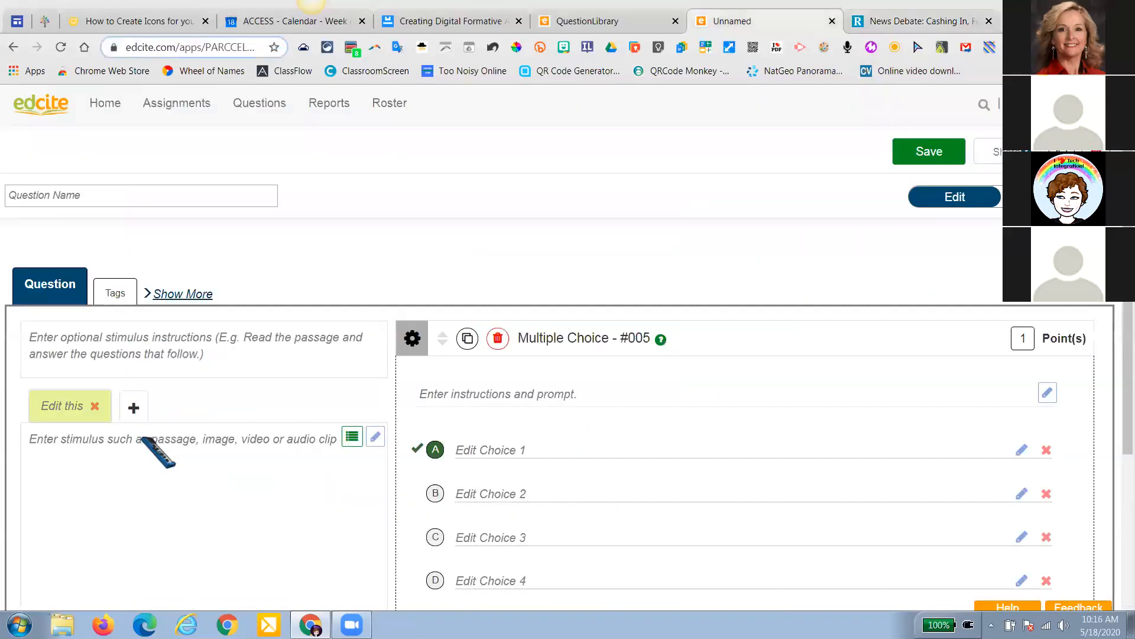
Paste the Cashing In passage into the empty stimulus as plain text
{"action": "right_click", "coordinate": [154, 439]}
{"action": "left_click", "coordinate": [201, 296]}
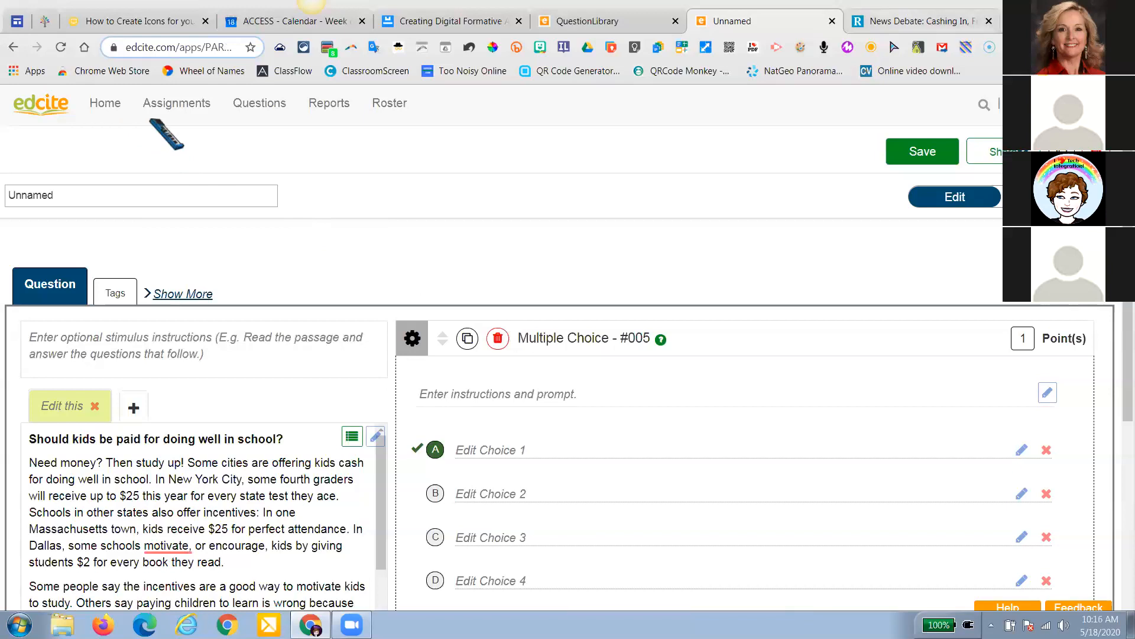
{"action": "key", "text": "ctrl+Tab"}
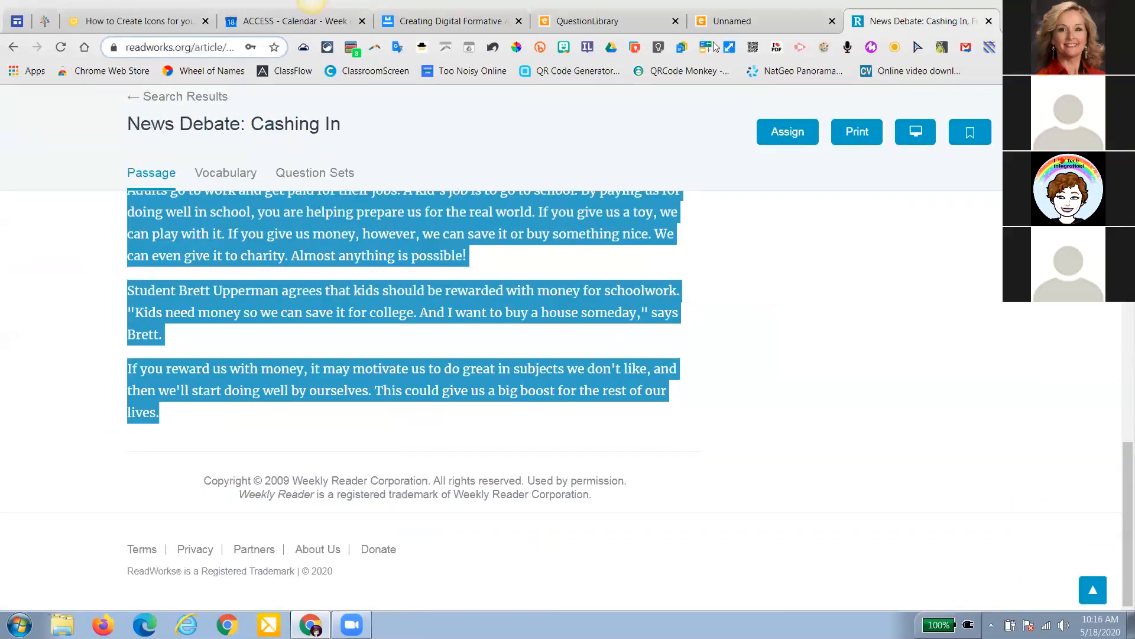
{"action": "scroll", "coordinate": [288, 357], "scroll_direction": "up", "scroll_amount": 5}
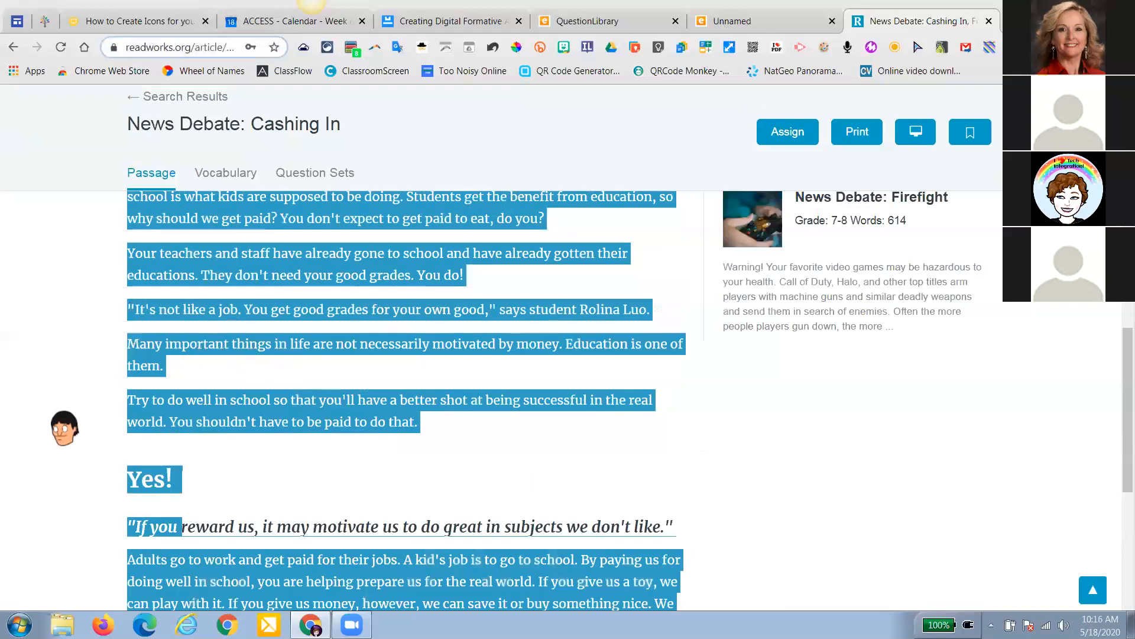
{"action": "left_click", "coordinate": [62, 423]}
Label the stimulus tab 'News Debate: Cashing In', deleting the extra pasted button text
{"action": "key", "text": "ctrl+shift+Tab"}
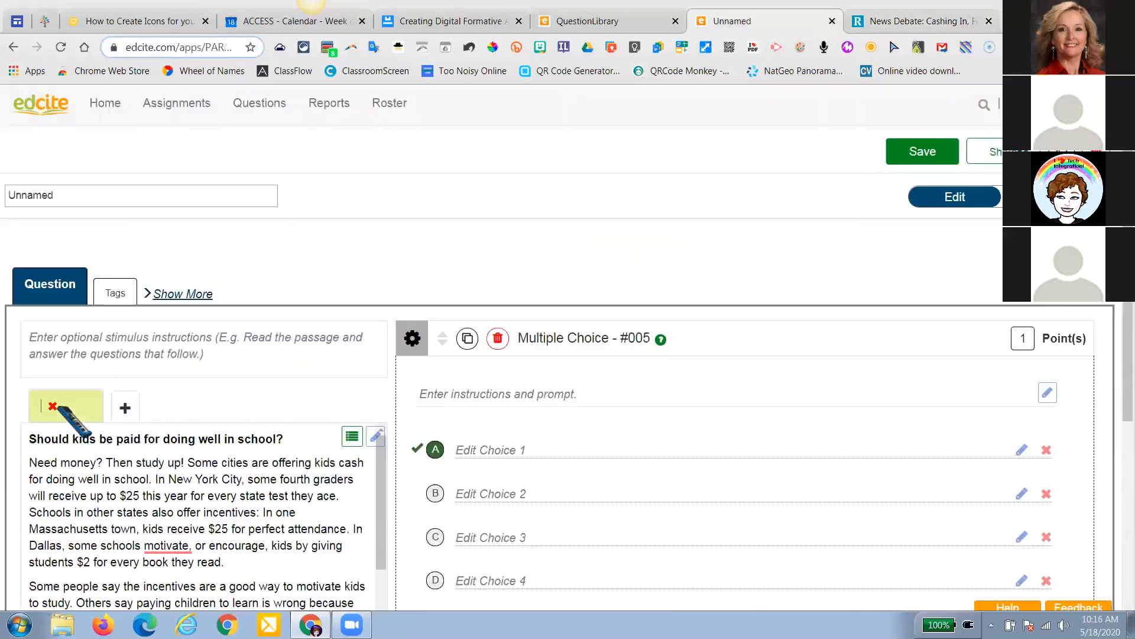
{"action": "key", "text": "ctrl+v"}
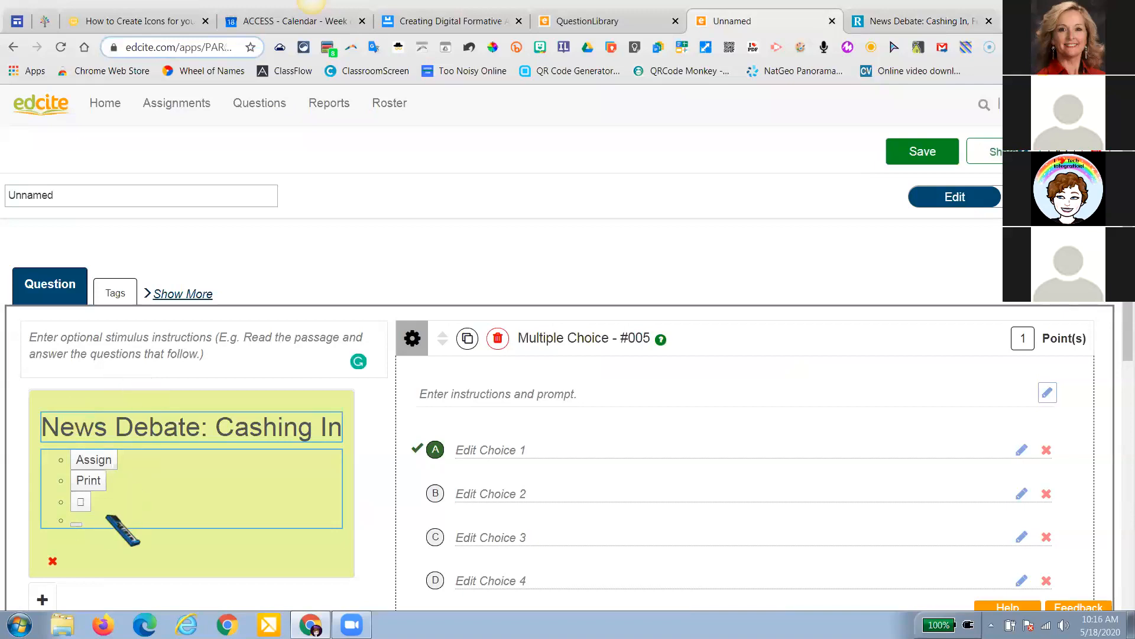
{"action": "key", "text": "BackSpace"}
{"action": "key", "text": "BackSpace"}
{"action": "key", "text": "BackSpace"}
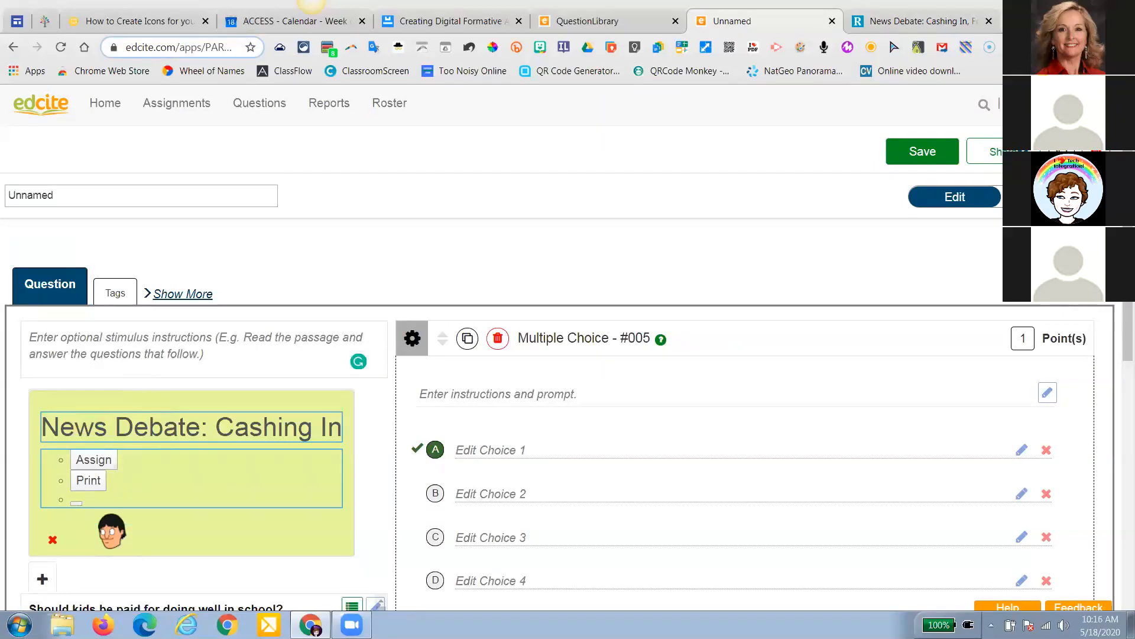
{"action": "key", "text": "BackSpace"}
{"action": "key", "text": "BackSpace"}
{"action": "key", "text": "BackSpace"}
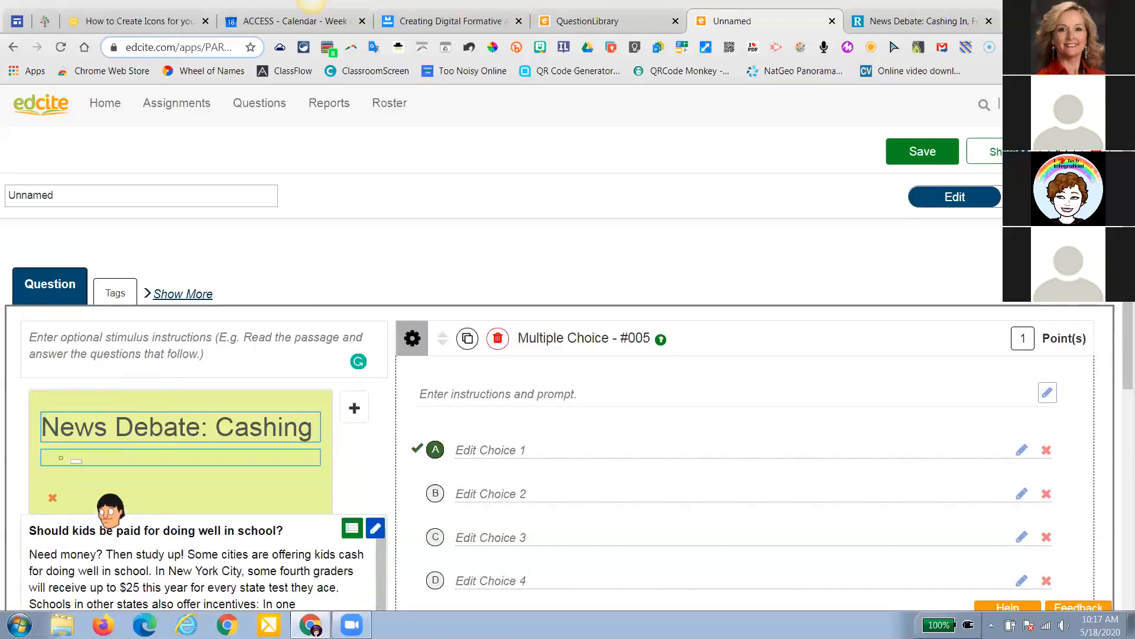
{"action": "key", "text": "BackSpace"}
{"action": "key", "text": "BackSpace"}
{"action": "key", "text": "BackSpace"}
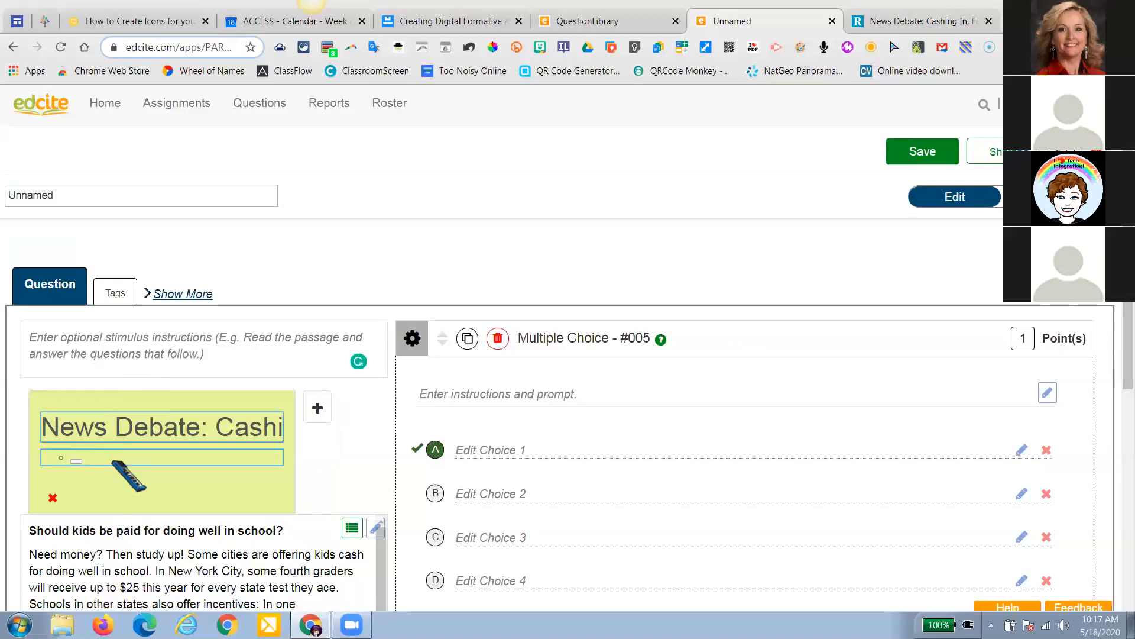
{"action": "type", "text": "ng In"}
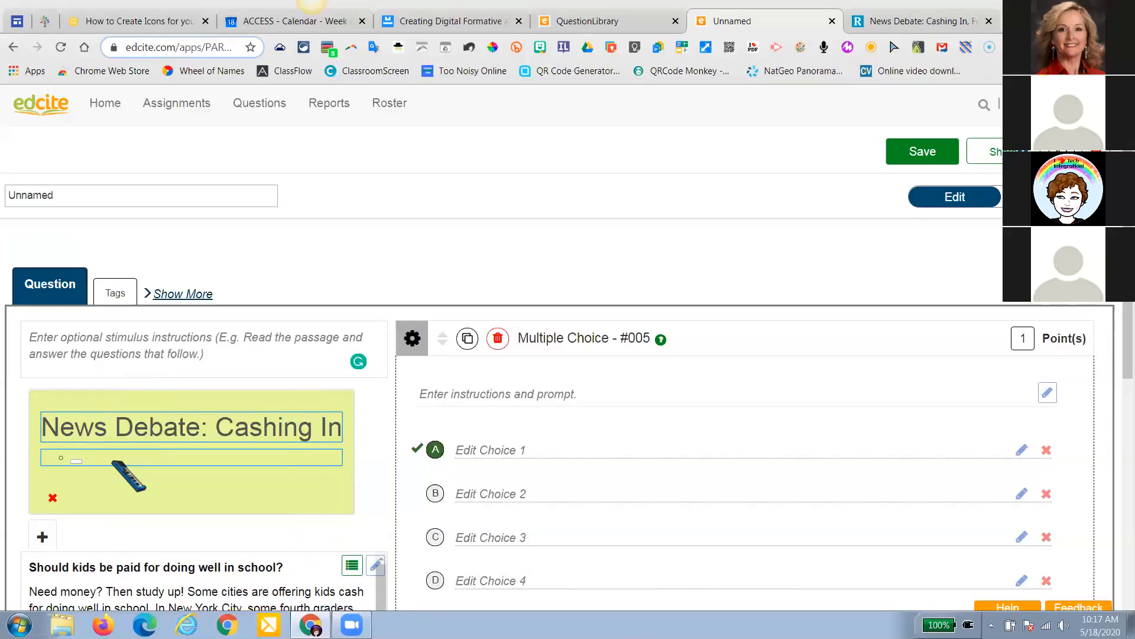
{"action": "left_click", "coordinate": [184, 543]}
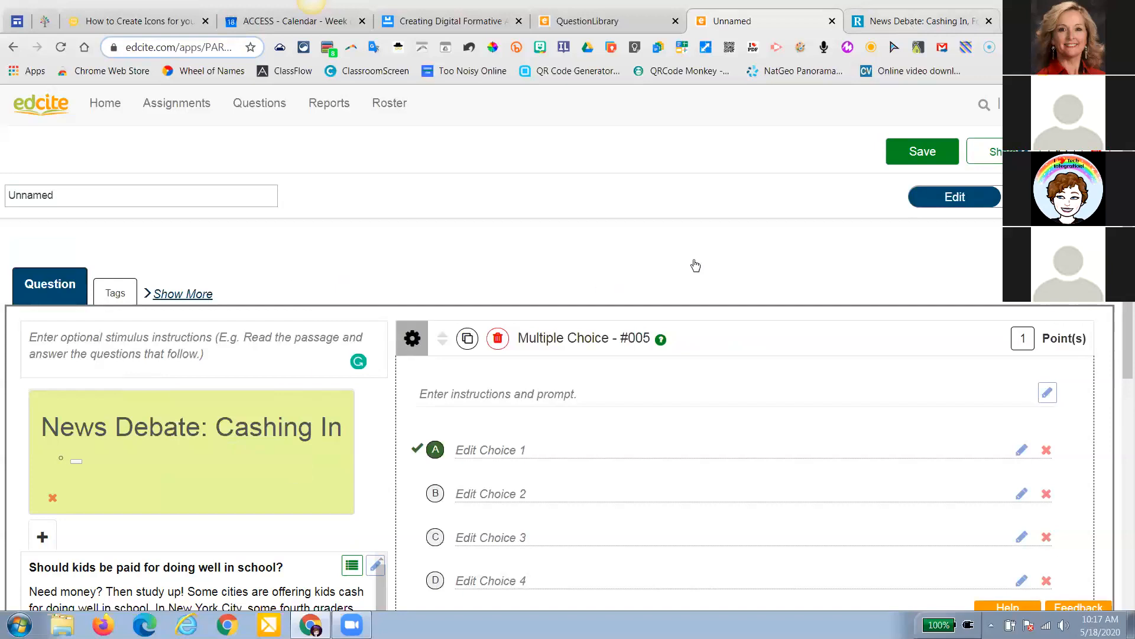
{"action": "left_click", "coordinate": [917, 20]}
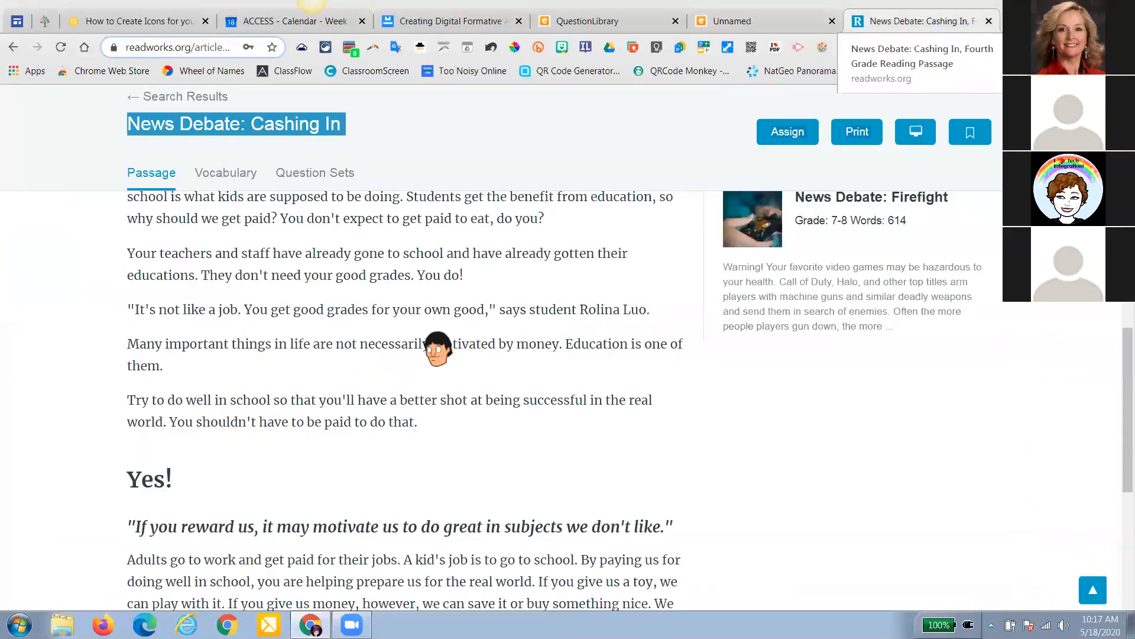
{"action": "scroll", "coordinate": [279, 431], "scroll_direction": "up", "scroll_amount": 12}
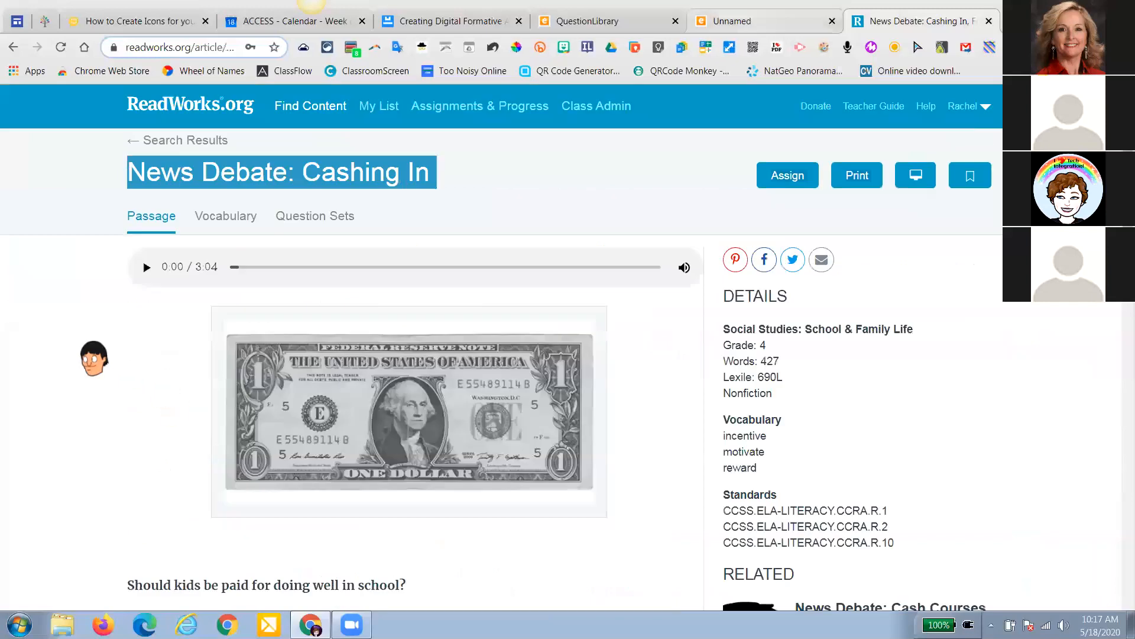
{"action": "key", "text": "ctrl+shift+Tab"}
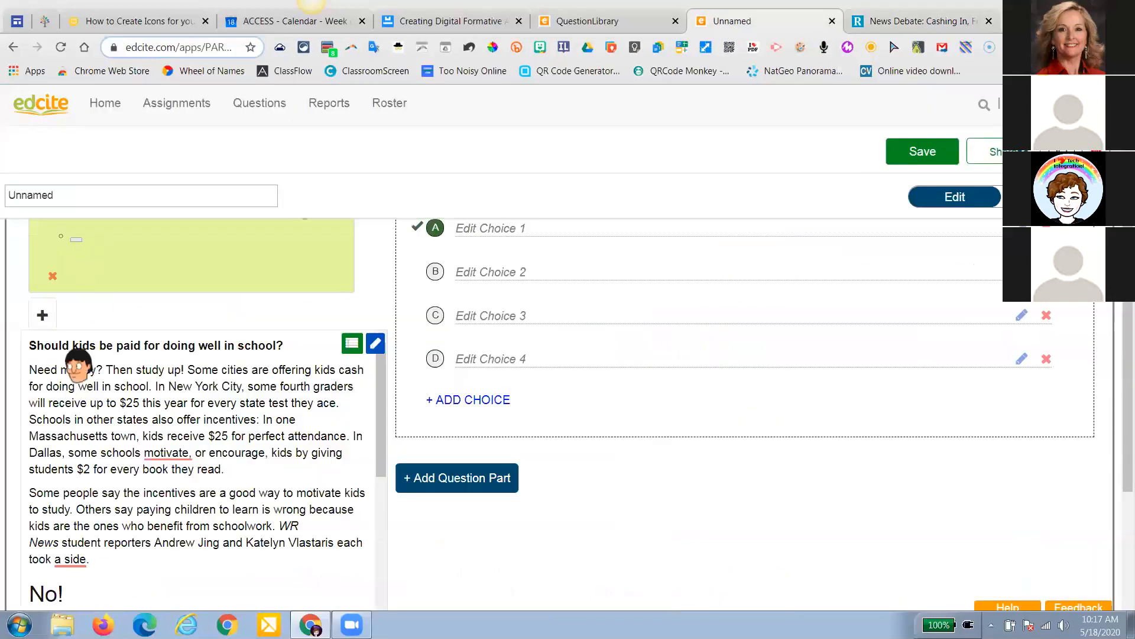
Select the whole Cashing In passage, number its paragraphs, and dismiss the yellow warning
{"action": "left_click", "coordinate": [353, 344]}
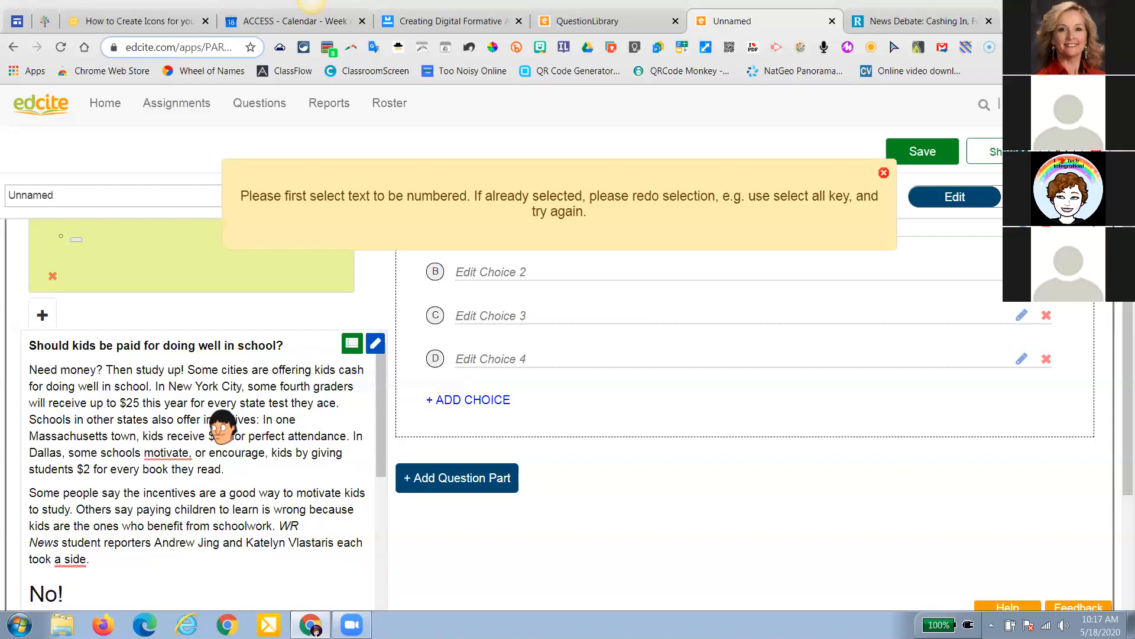
{"action": "scroll", "coordinate": [229, 419], "scroll_direction": "up", "scroll_amount": 2}
{"action": "scroll", "coordinate": [7, 326], "scroll_direction": "down", "scroll_amount": 2}
{"action": "left_click_drag", "start_coordinate": [27, 343], "coordinate": [233, 560]}
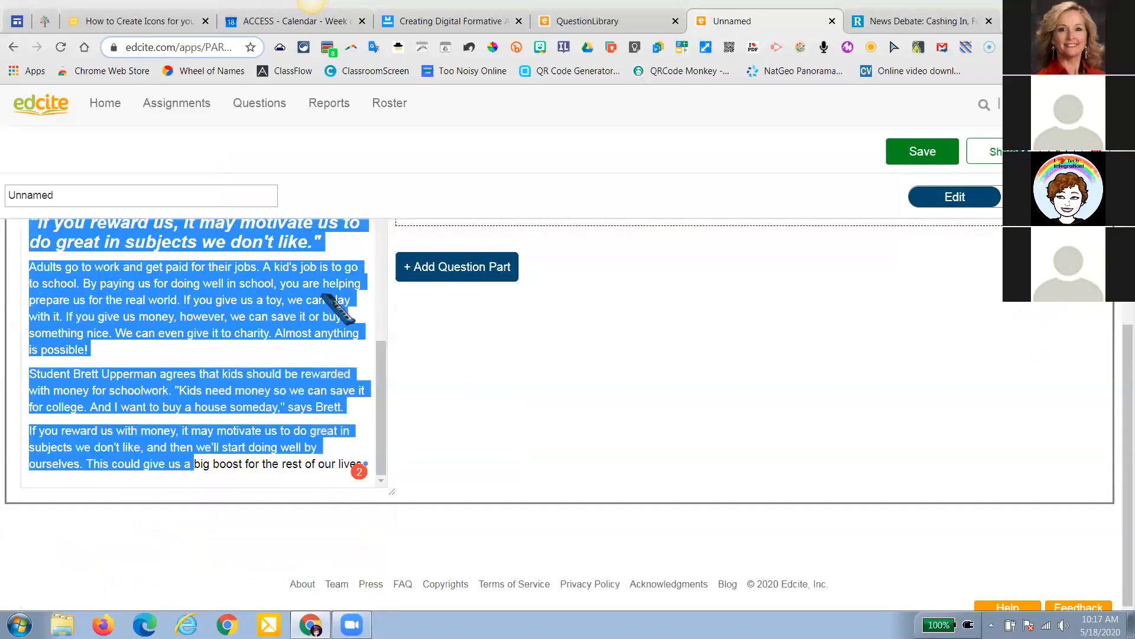
{"action": "scroll", "coordinate": [364, 461], "scroll_direction": "up", "scroll_amount": 3}
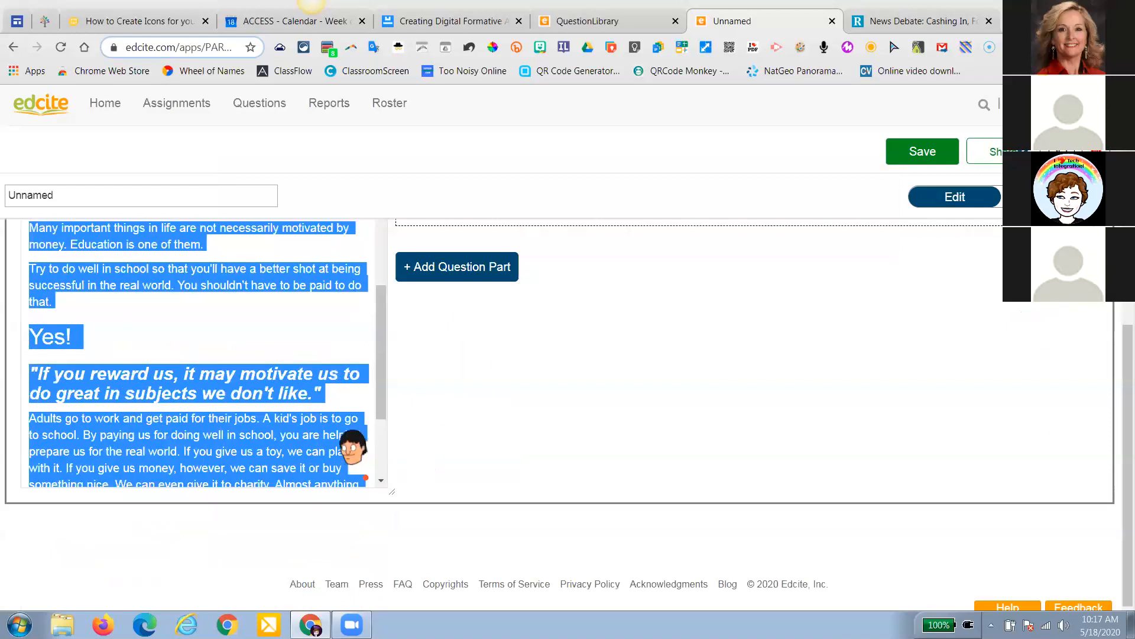
{"action": "scroll", "coordinate": [353, 451], "scroll_direction": "up", "scroll_amount": 2}
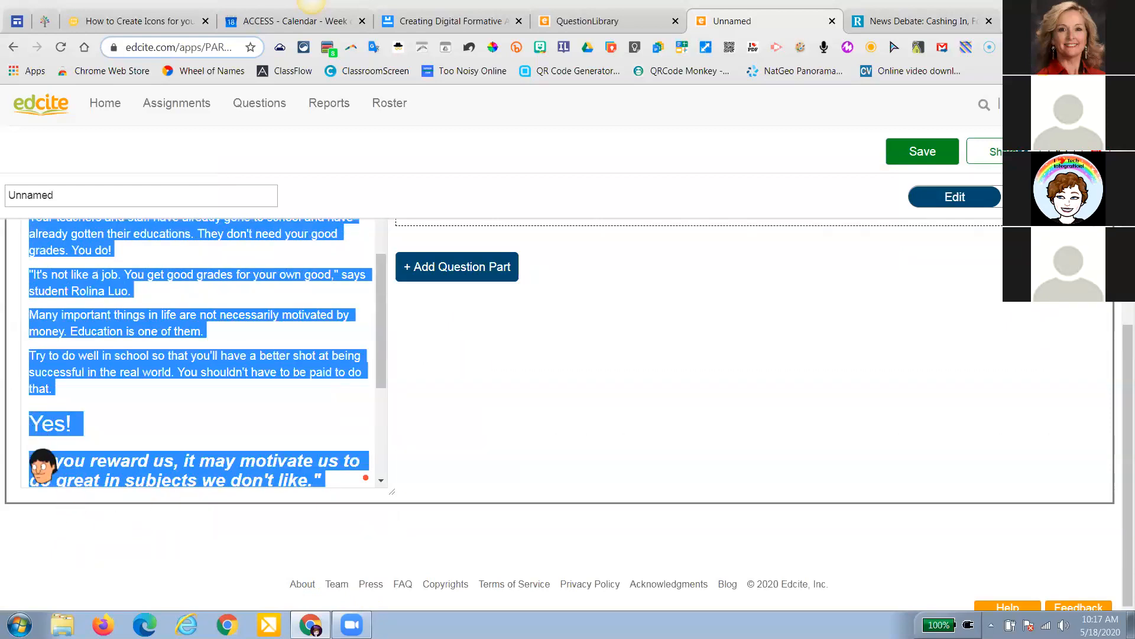
{"action": "scroll", "coordinate": [58, 575], "scroll_direction": "up", "scroll_amount": 10}
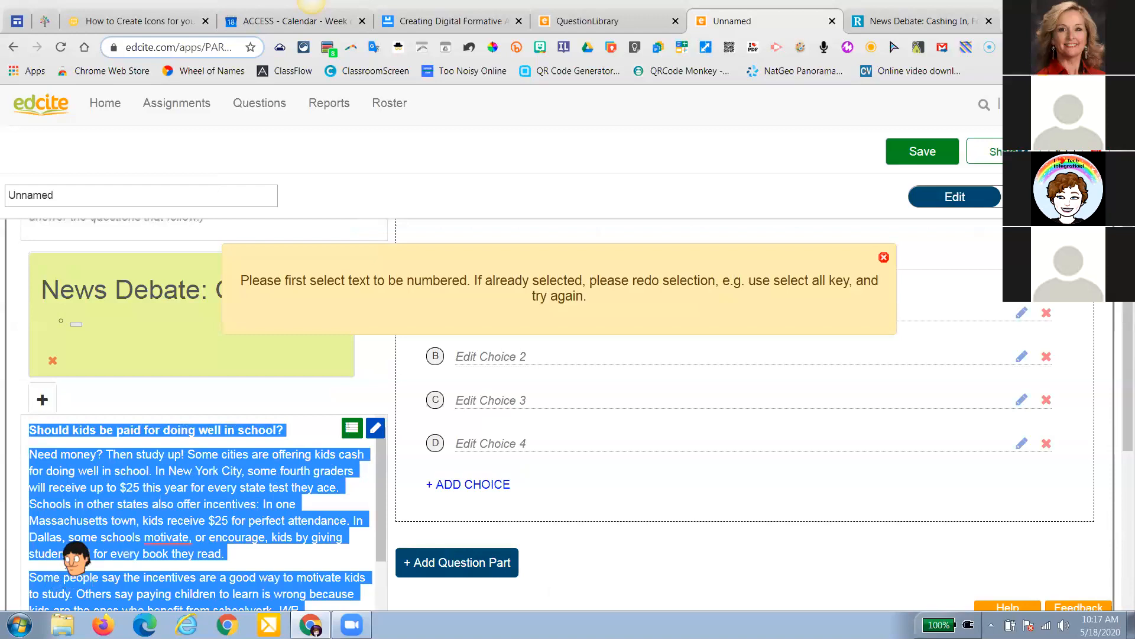
{"action": "left_click", "coordinate": [76, 557]}
{"action": "scroll", "coordinate": [76, 558], "scroll_direction": "down", "scroll_amount": 5}
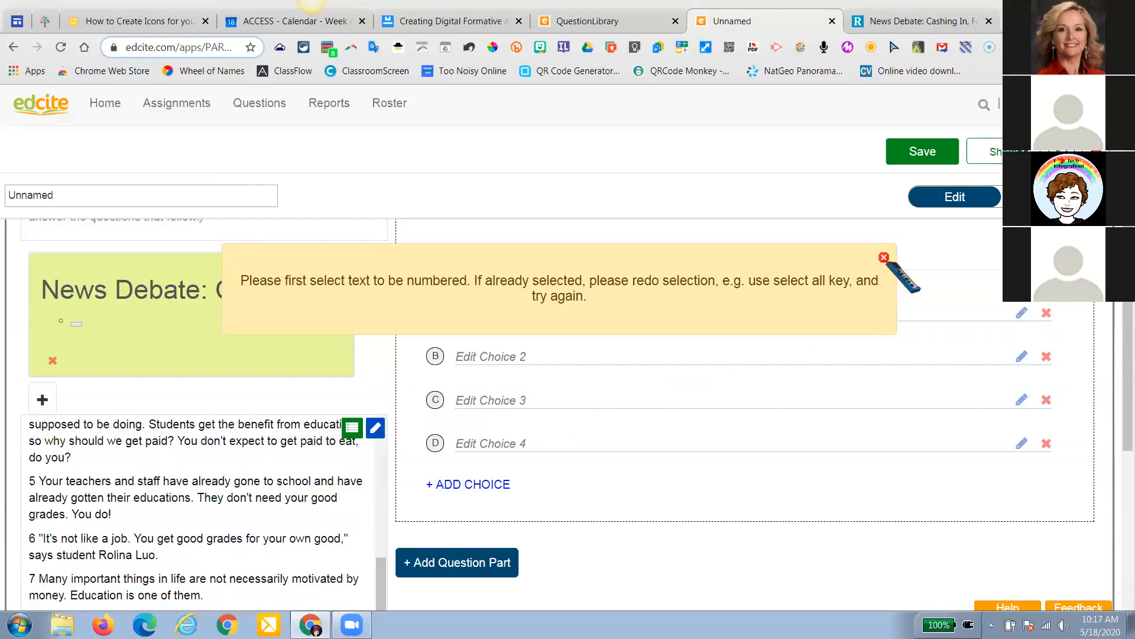
{"action": "scroll", "coordinate": [893, 261], "scroll_direction": "down", "scroll_amount": 3}
{"action": "left_click", "coordinate": [884, 261]}
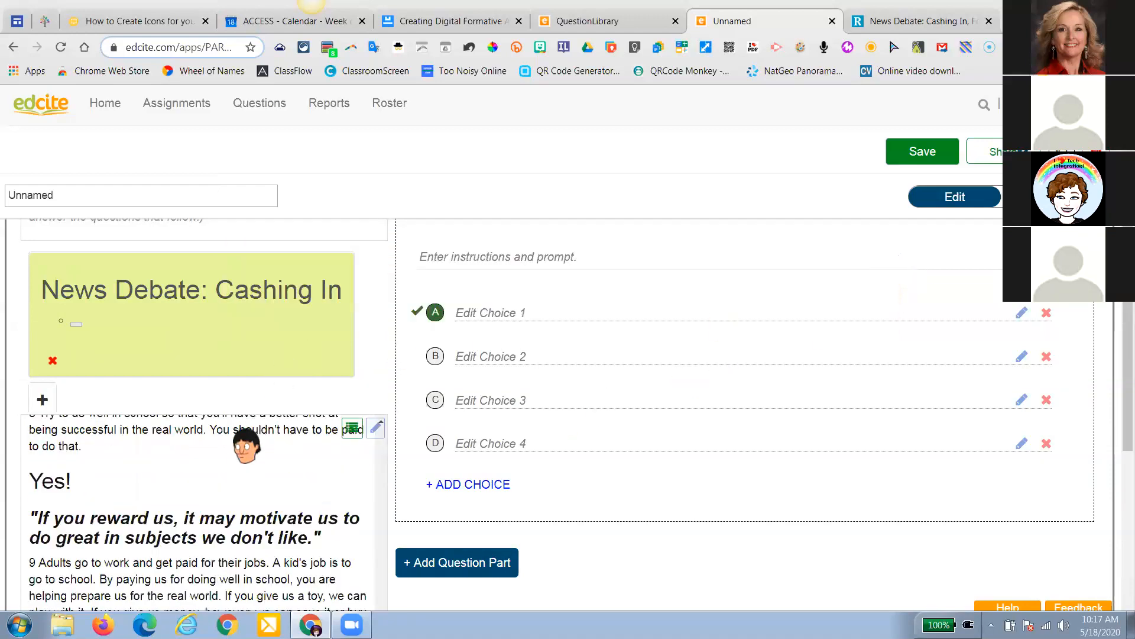
{"action": "scroll", "coordinate": [246, 447], "scroll_direction": "up", "scroll_amount": 1}
{"action": "scroll", "coordinate": [355, 464], "scroll_direction": "up", "scroll_amount": 1}
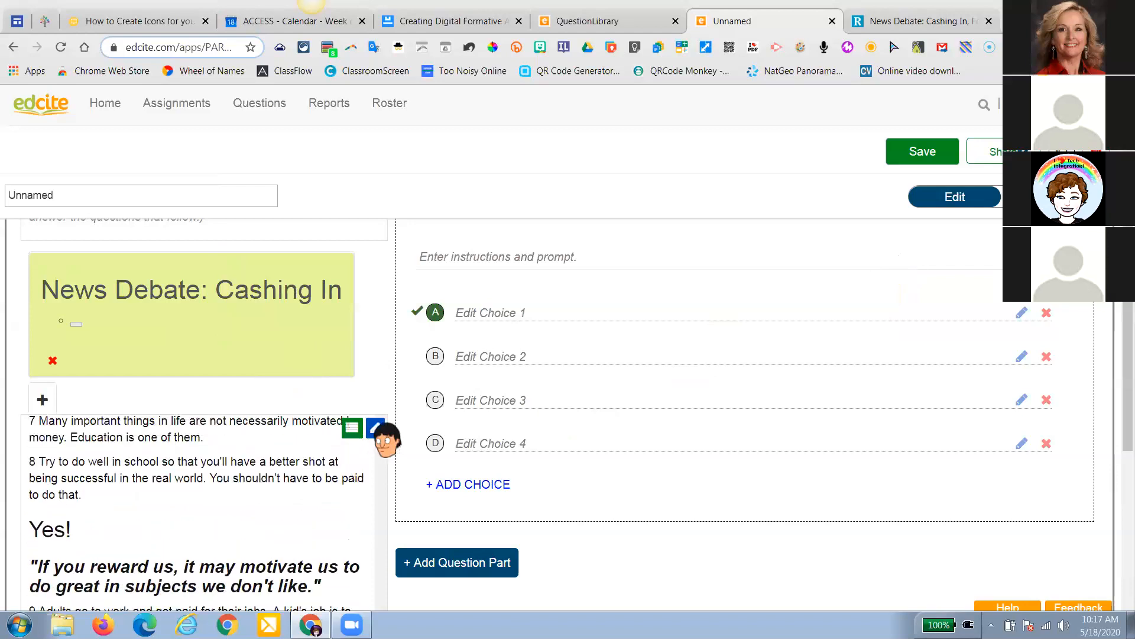
{"action": "scroll", "coordinate": [382, 438], "scroll_direction": "up", "scroll_amount": 3}
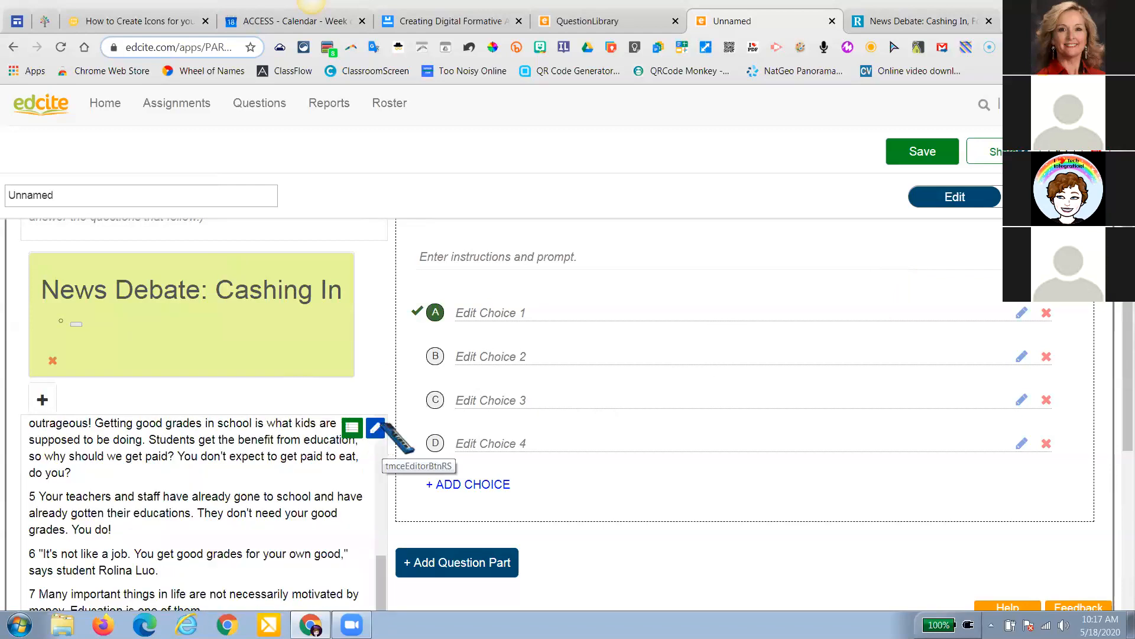
Open the passage in the EditText editor with the cursor above the first paragraph
{"action": "left_click", "coordinate": [376, 427]}
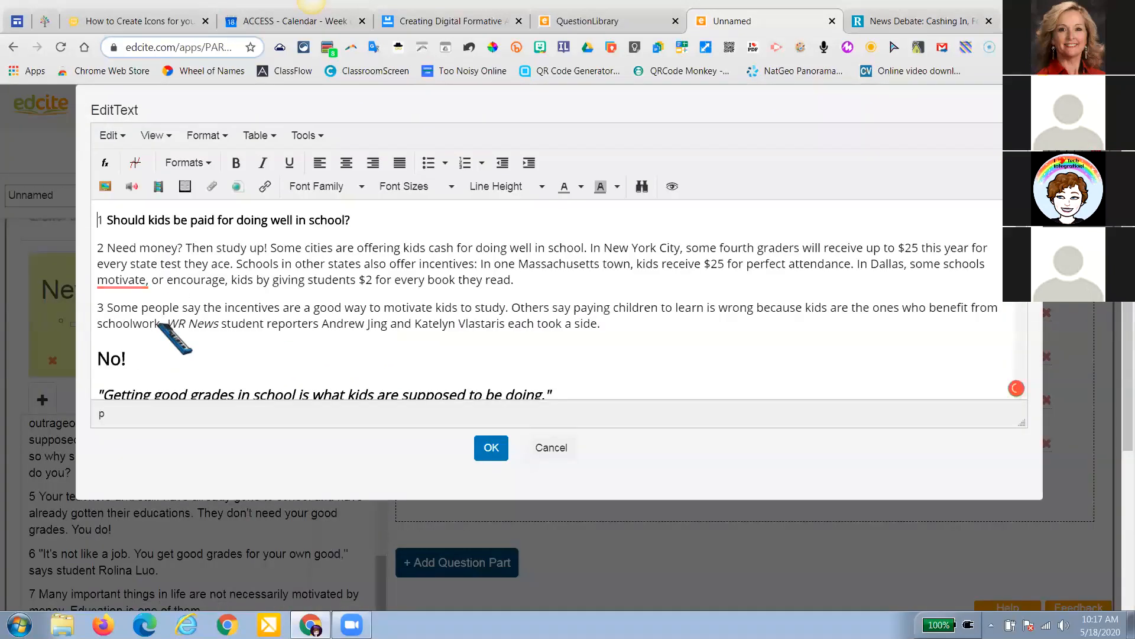
{"action": "scroll", "coordinate": [172, 337], "scroll_direction": "up", "scroll_amount": 1}
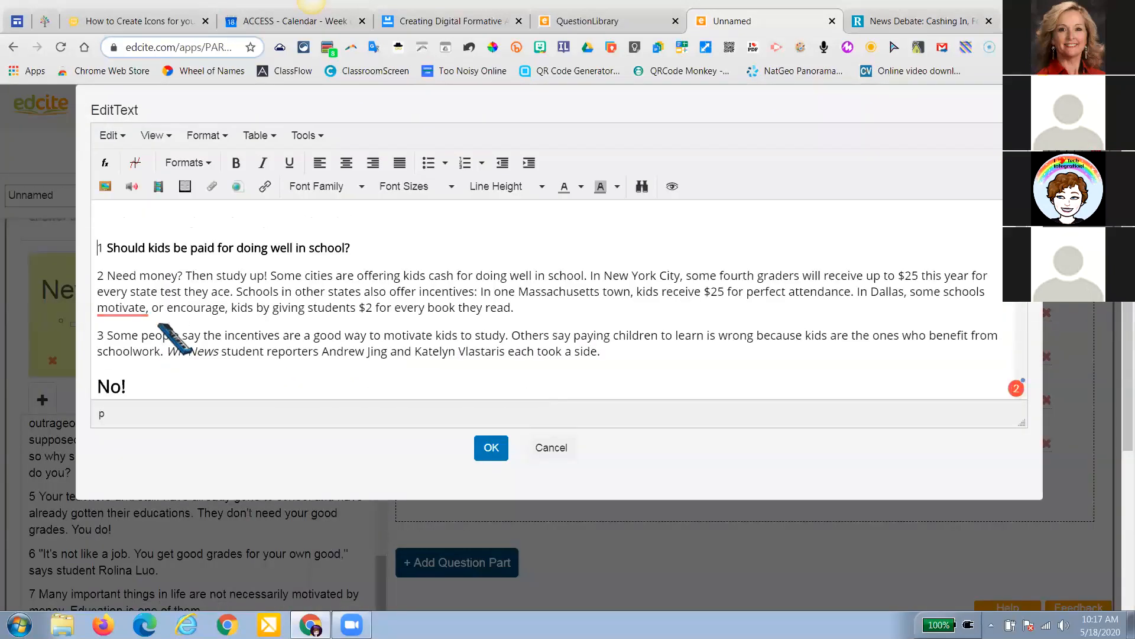
{"action": "left_click", "coordinate": [118, 207]}
Record a short audio clip with the recorder extension, then bring up the Audio Library
{"action": "right_click", "coordinate": [825, 51]}
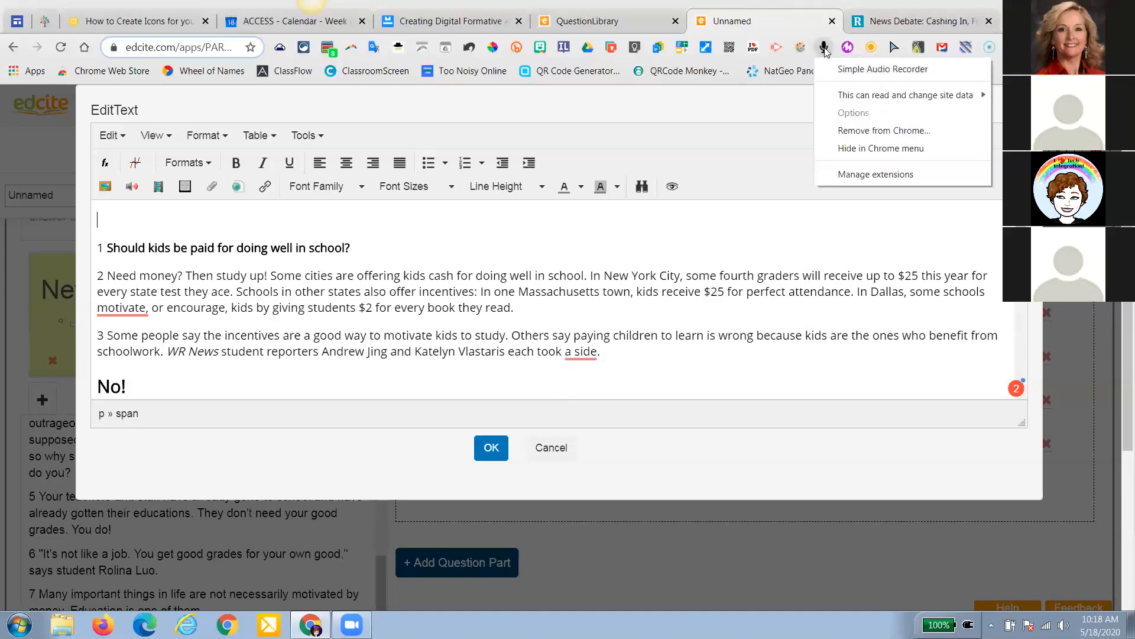
{"action": "left_click", "coordinate": [824, 47]}
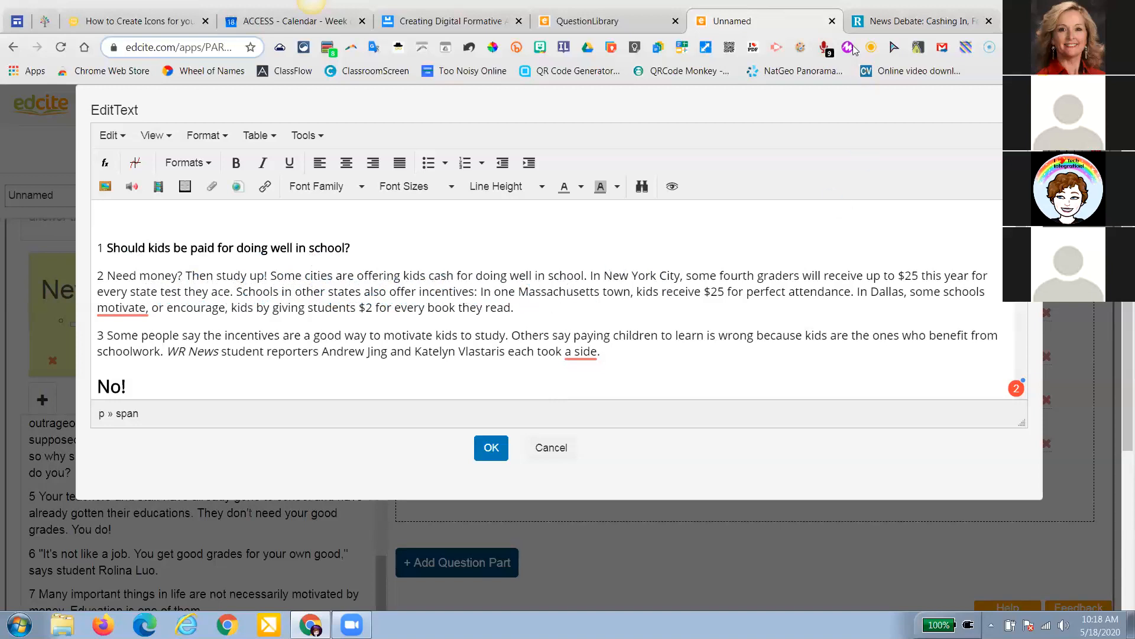
{"action": "left_click", "coordinate": [827, 51]}
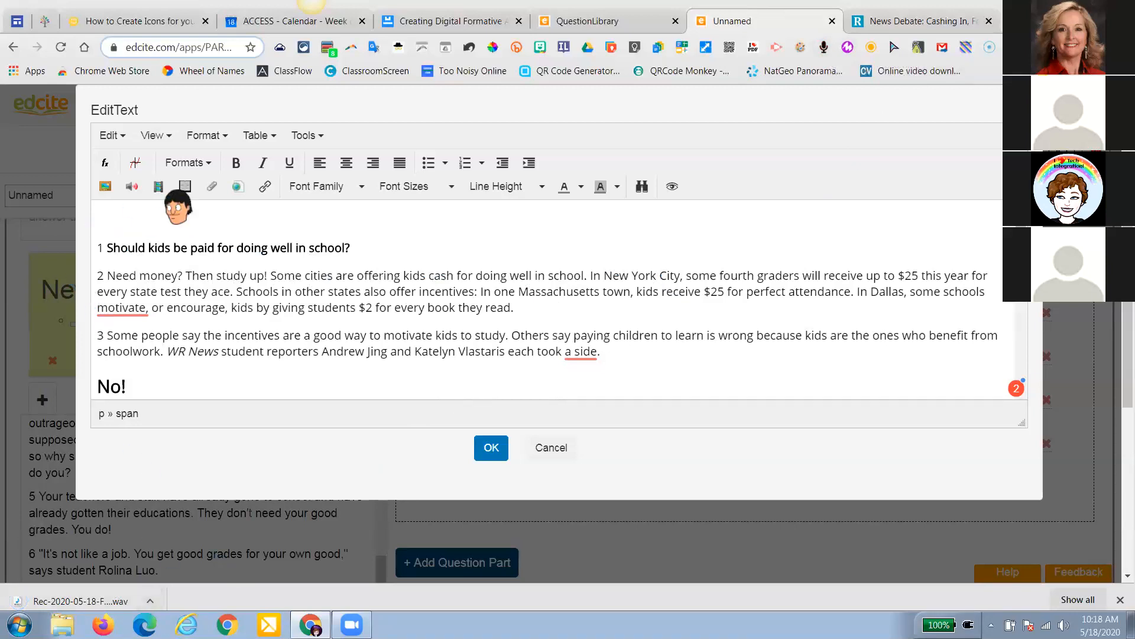
{"action": "left_click", "coordinate": [132, 186]}
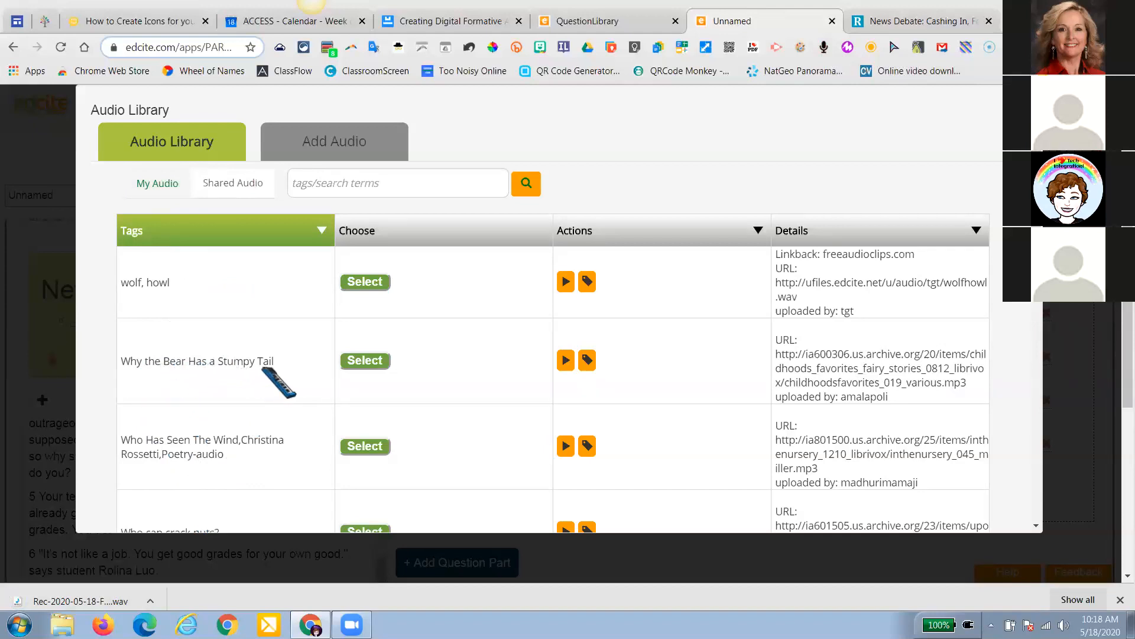
Upload the Rec-2020-05-18-From-14-18-09-To-14-18-20 WAV recording as the passage audio
{"action": "left_click", "coordinate": [333, 144]}
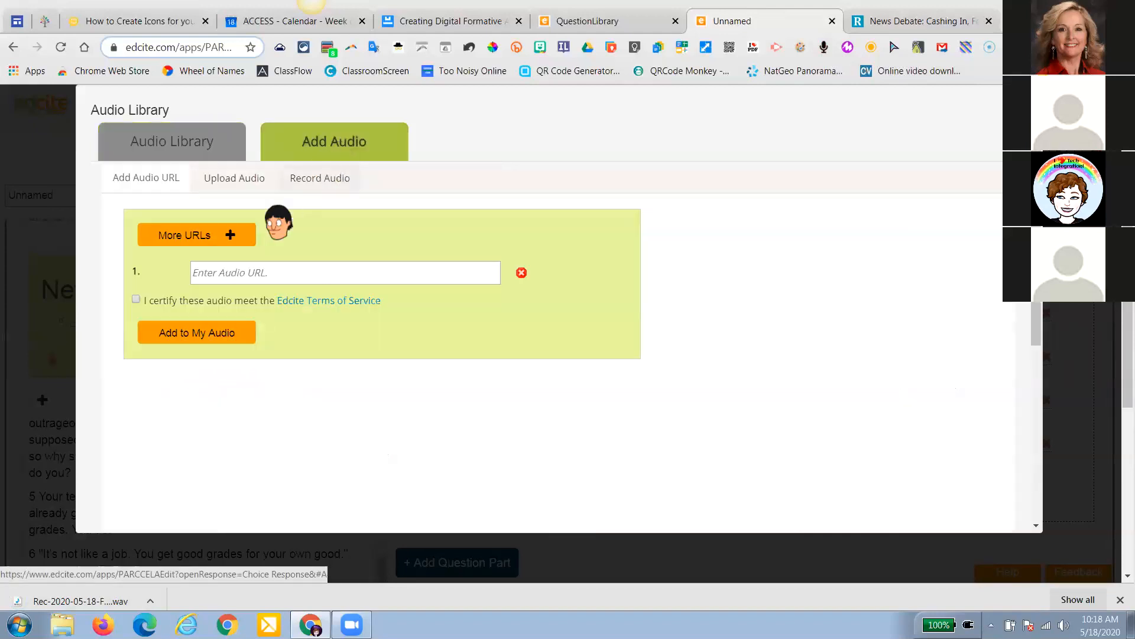
{"action": "left_click", "coordinate": [234, 181]}
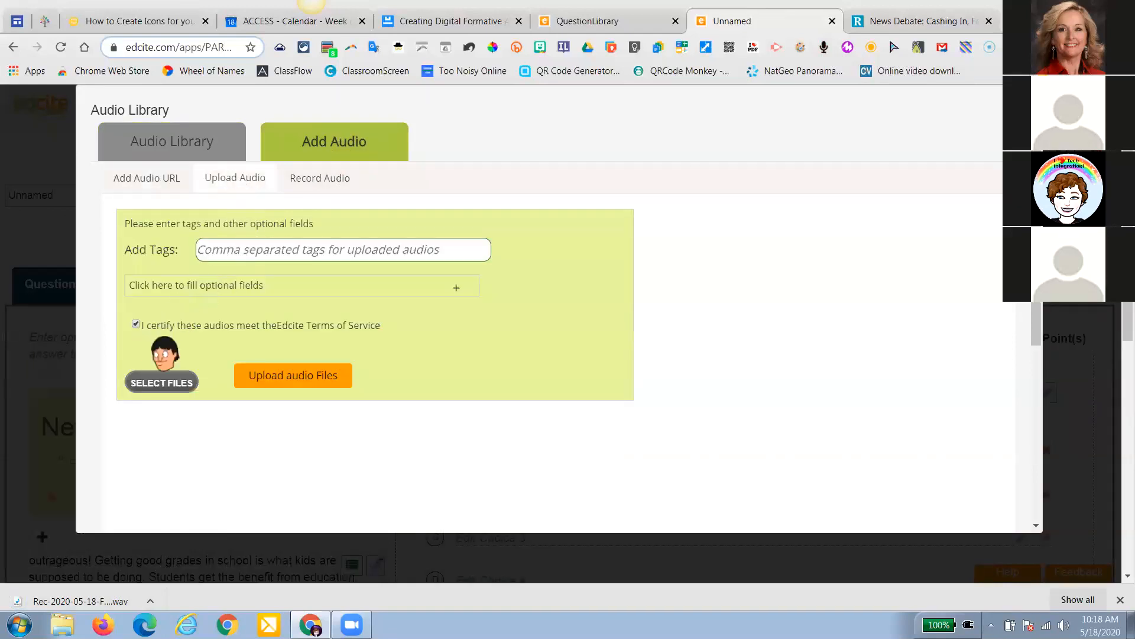
{"action": "left_click", "coordinate": [169, 379]}
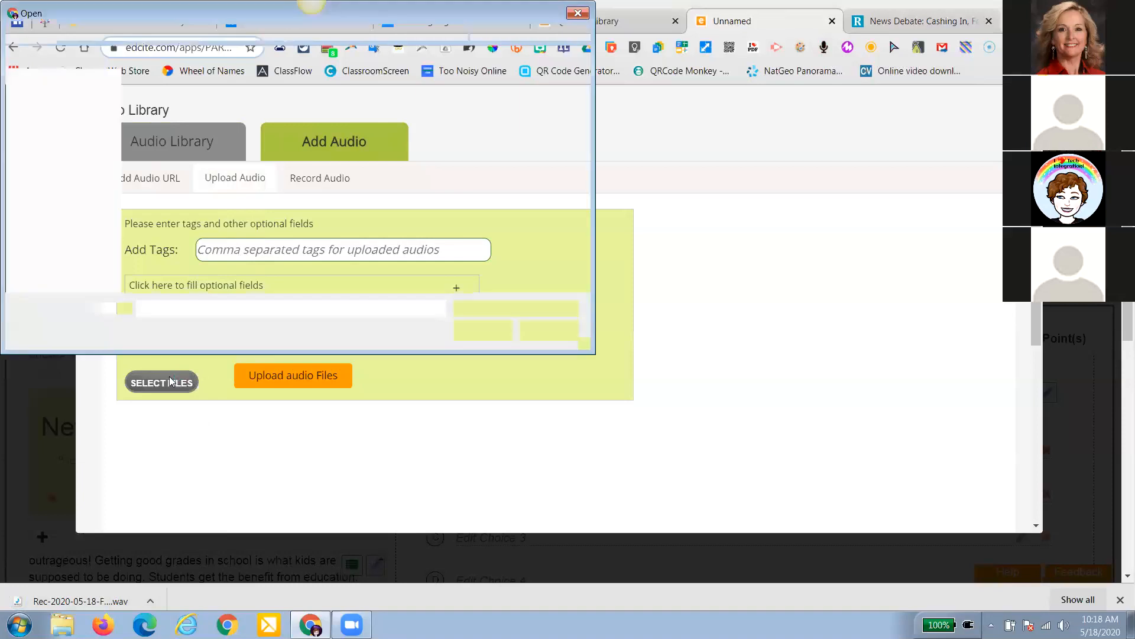
{"action": "left_click_drag", "start_coordinate": [585, 102], "coordinate": [585, 103]}
{"action": "scroll", "coordinate": [588, 110], "scroll_direction": "down", "scroll_amount": 4}
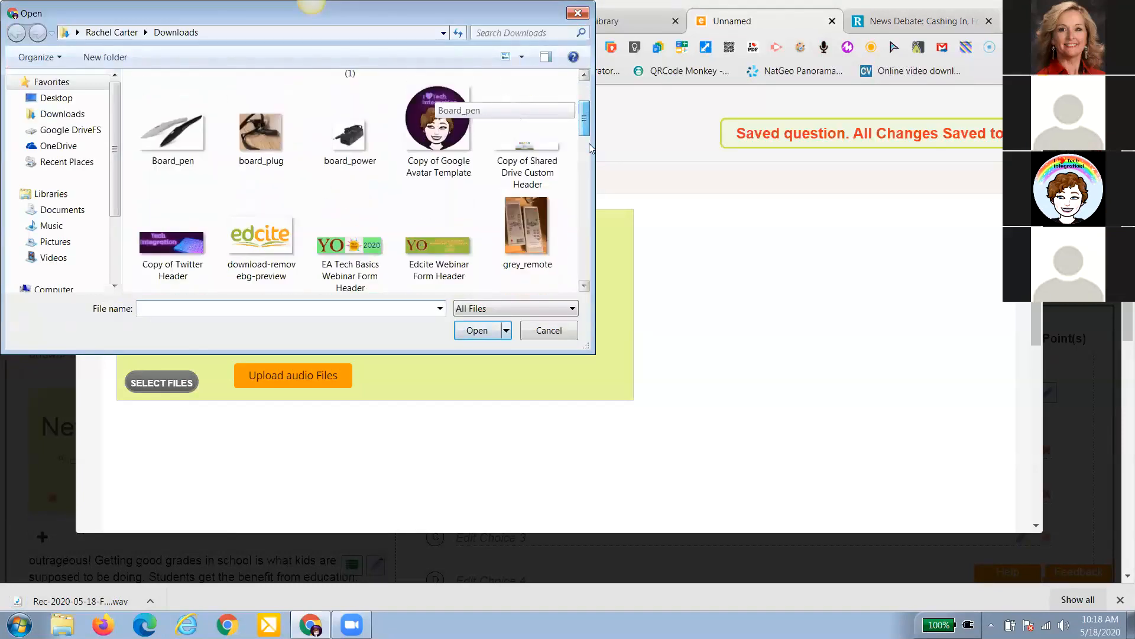
{"action": "scroll", "coordinate": [588, 204], "scroll_direction": "down", "scroll_amount": 5}
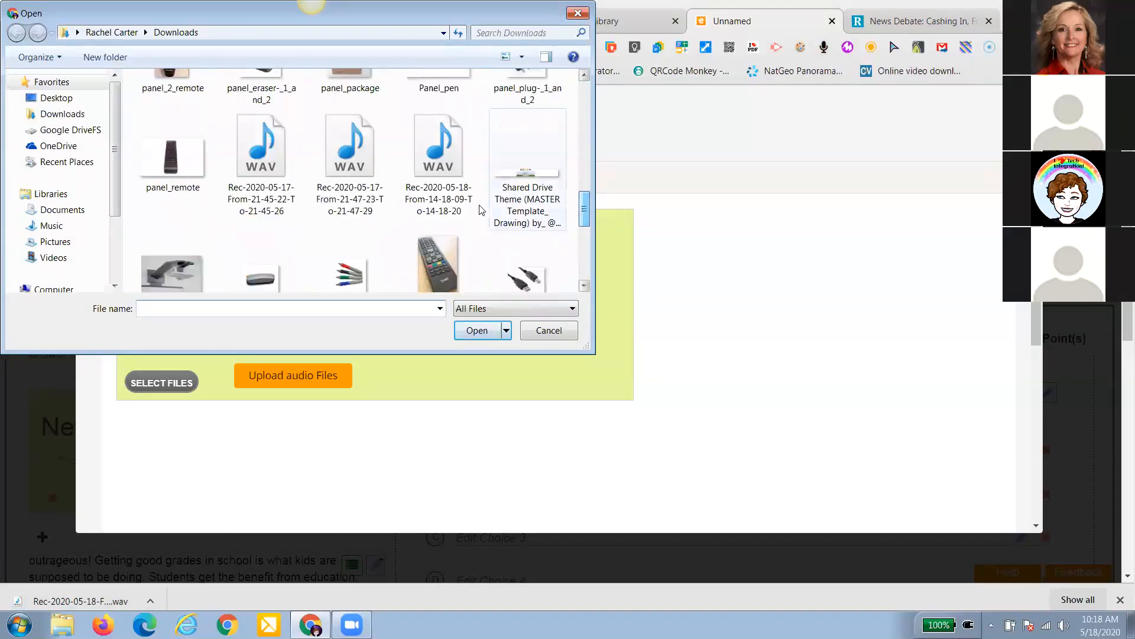
{"action": "left_click", "coordinate": [448, 184]}
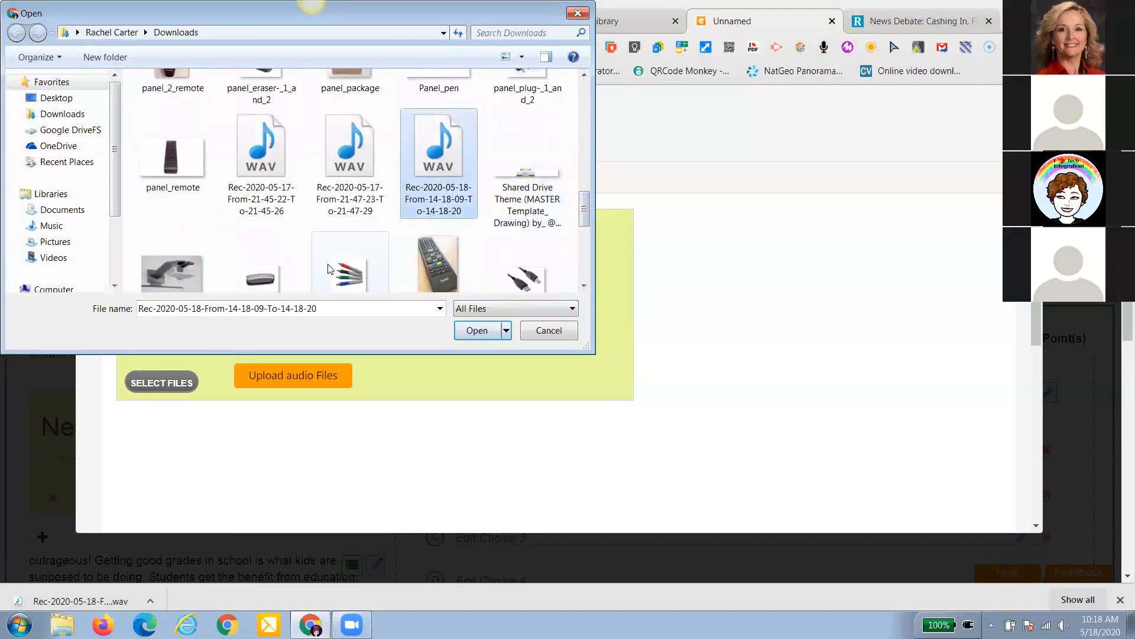
{"action": "left_click", "coordinate": [470, 336]}
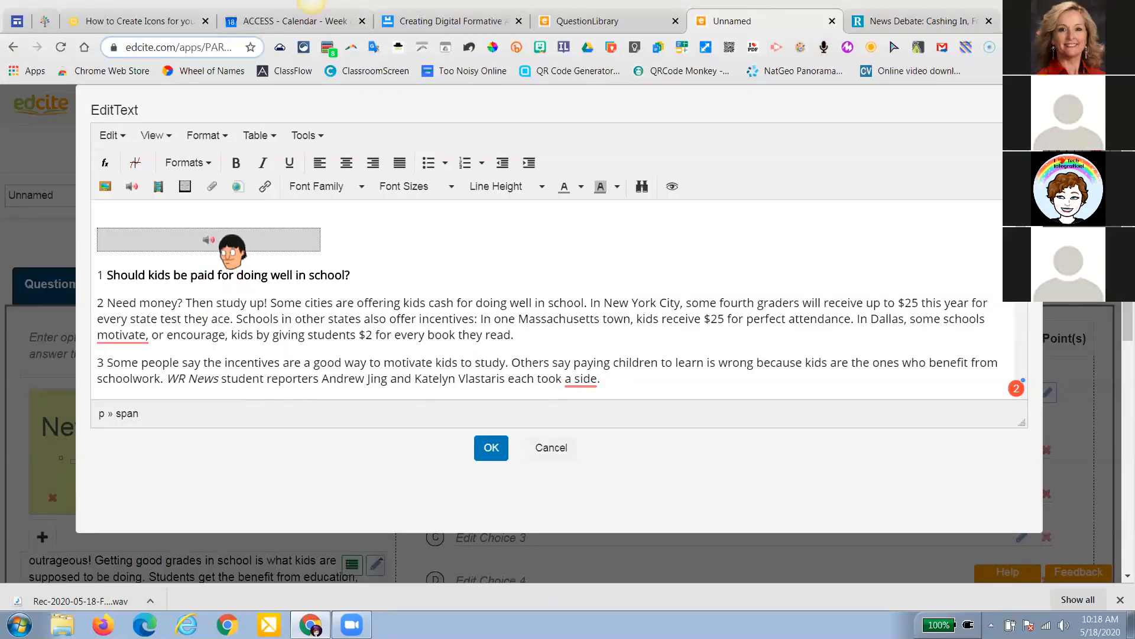
Accept the passage with its new audio and preview the saved question
{"action": "left_click", "coordinate": [490, 448]}
{"action": "scroll", "coordinate": [267, 463], "scroll_direction": "down", "scroll_amount": 3}
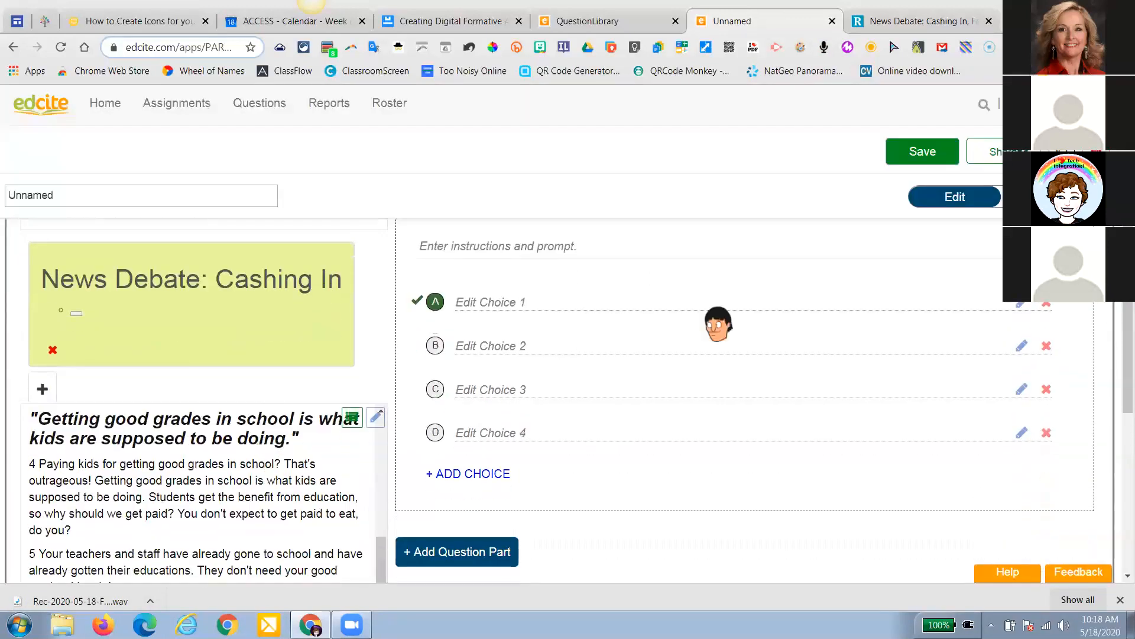
{"action": "left_click", "coordinate": [1047, 196]}
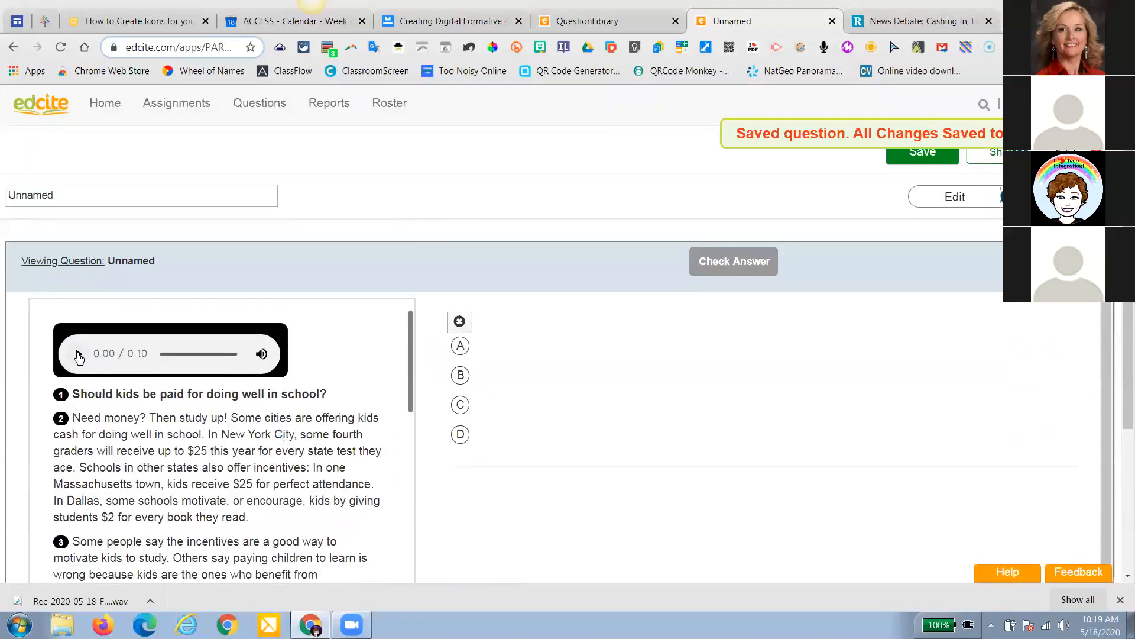
Play the passage's 0:10 audio clip in preview, then return to edit mode
{"action": "left_click", "coordinate": [79, 354]}
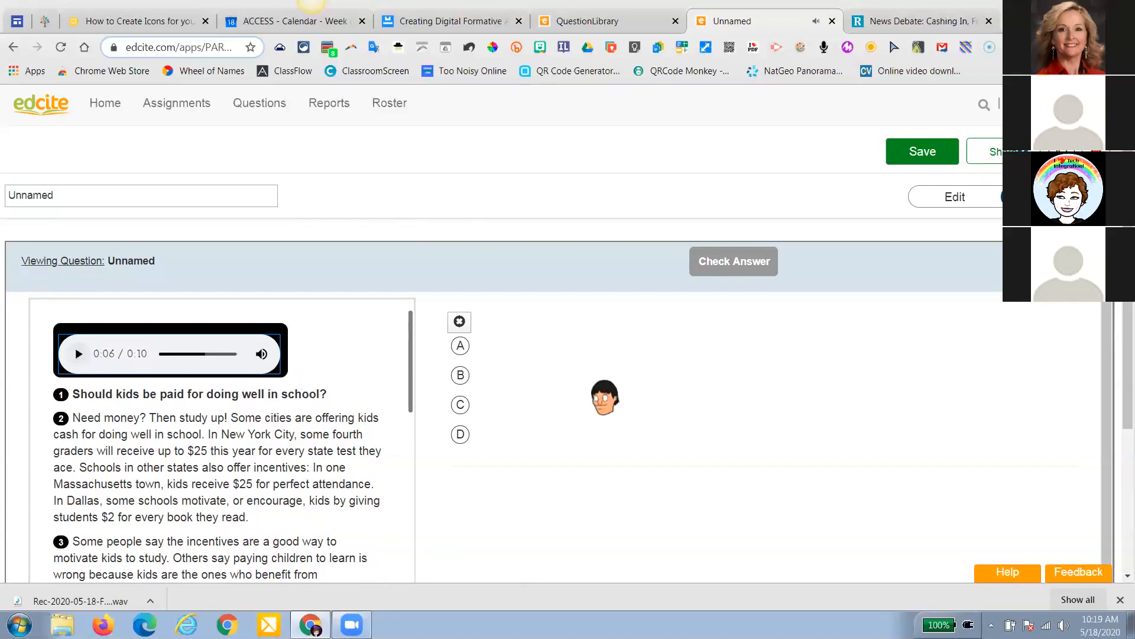
{"action": "left_click", "coordinate": [963, 199]}
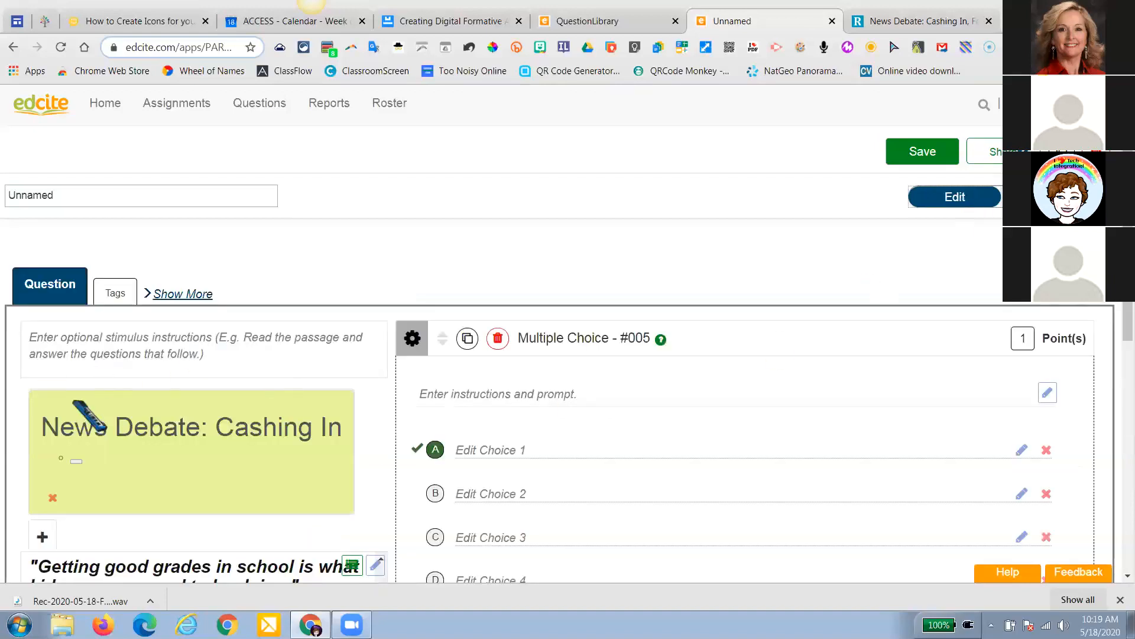
Add a second empty stimulus tab beside the first and open a new browser tab
{"action": "scroll", "coordinate": [89, 414], "scroll_direction": "down", "scroll_amount": 3}
{"action": "scroll", "coordinate": [88, 414], "scroll_direction": "up", "scroll_amount": 2}
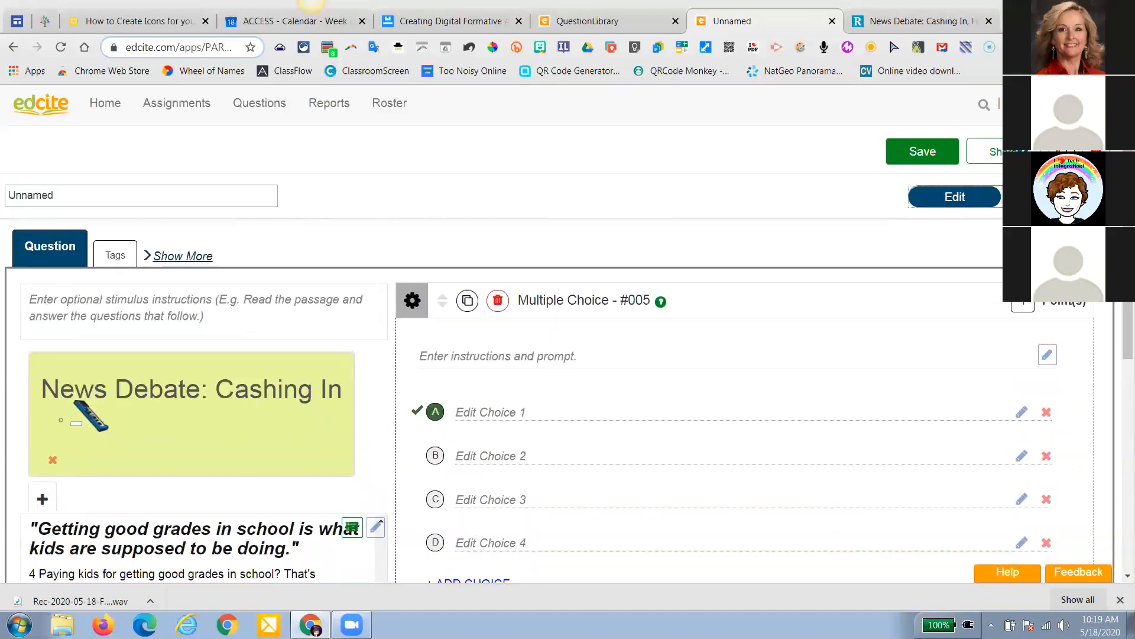
{"action": "scroll", "coordinate": [89, 414], "scroll_direction": "down", "scroll_amount": 1}
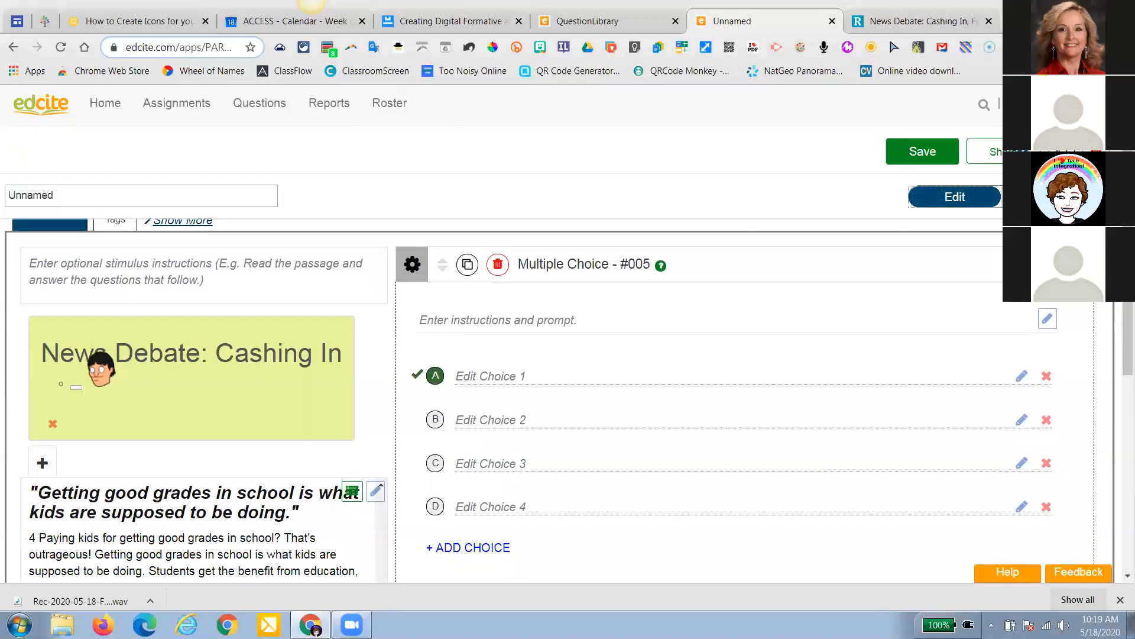
{"action": "left_click", "coordinate": [43, 461]}
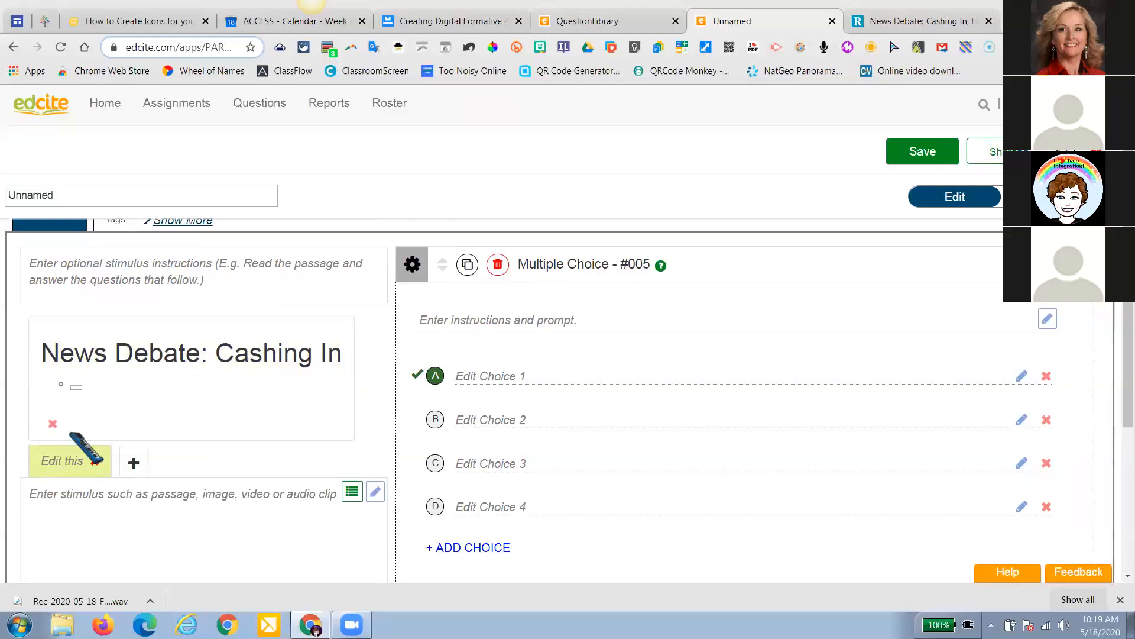
{"action": "key", "text": "ctrl+t"}
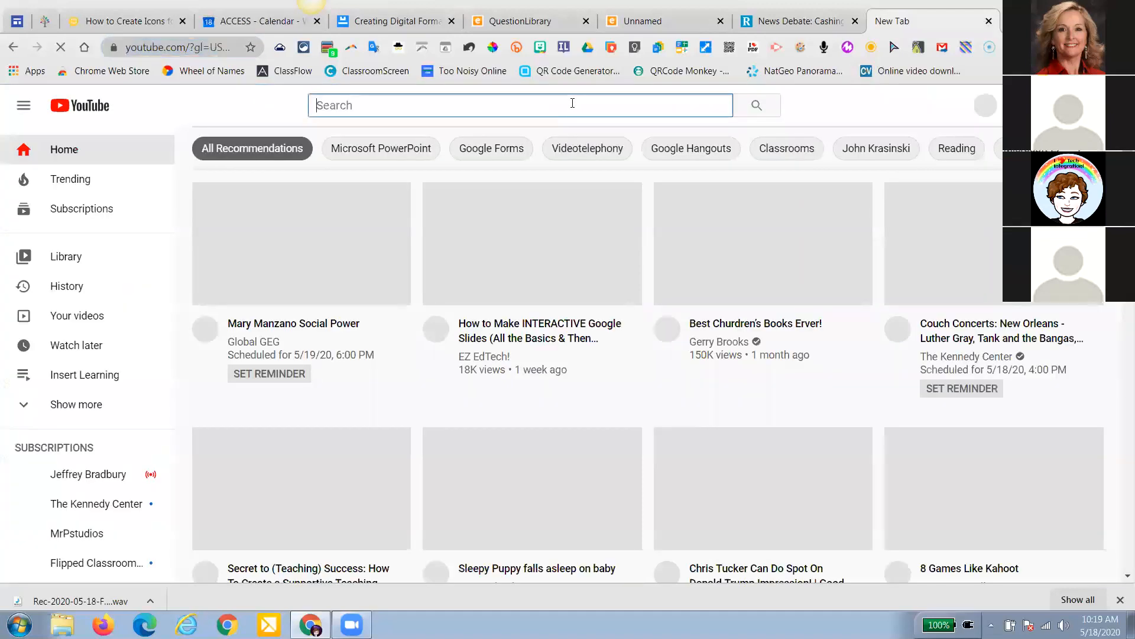
Search YouTube for 'storyline online' and open the StorylineOnline channel, pausing its featured video
{"action": "type", "text": "storyling"}
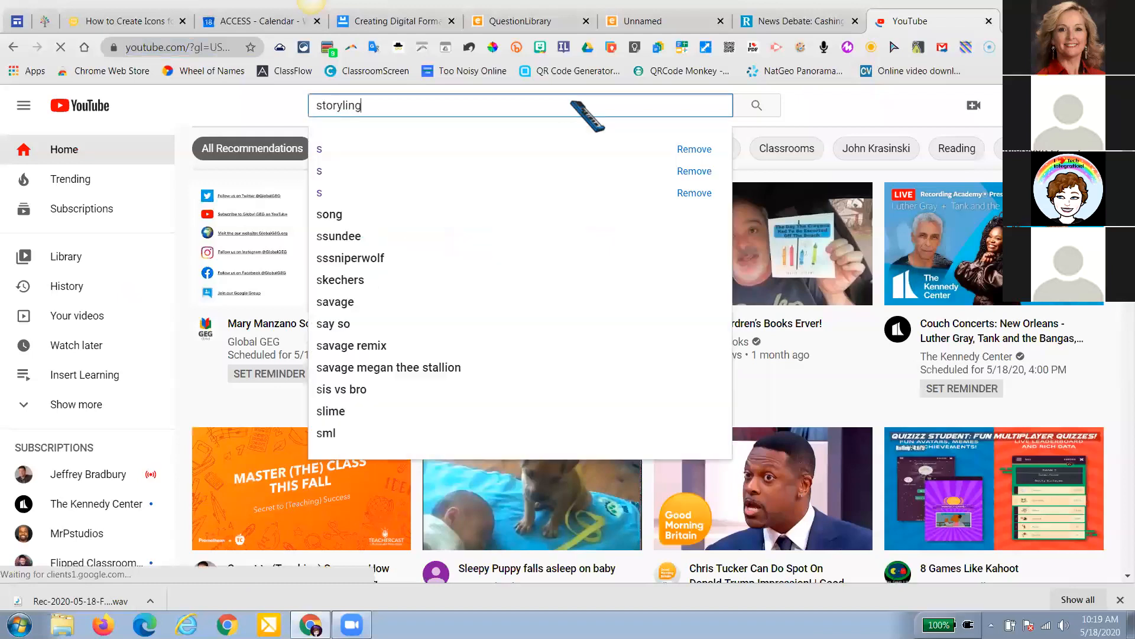
{"action": "key", "text": "BackSpace"}
{"action": "type", "text": "e"}
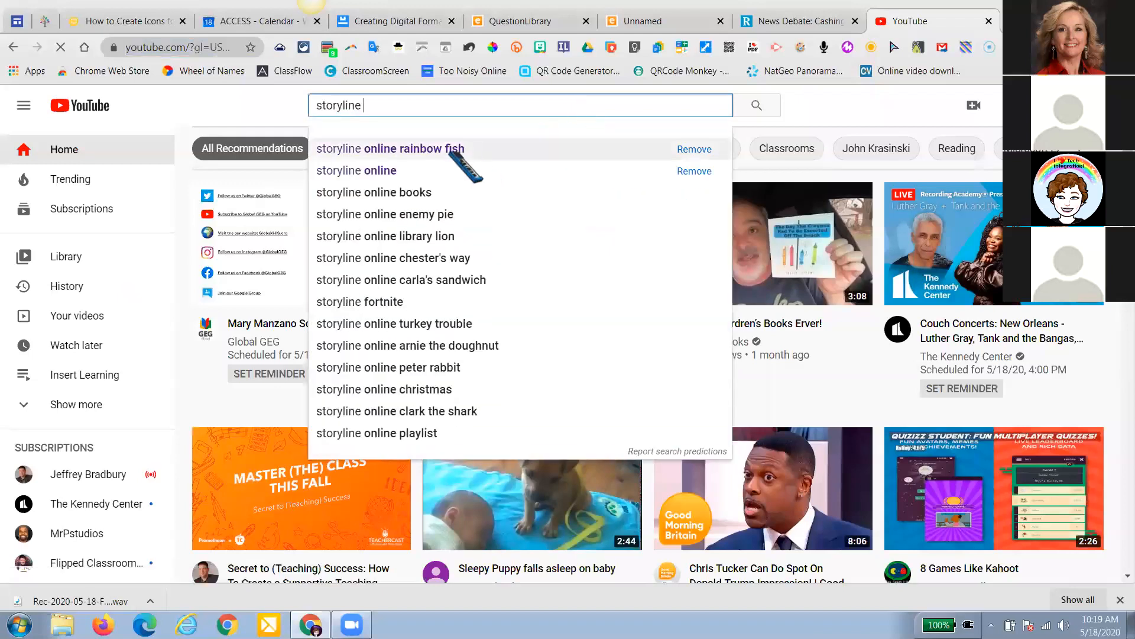
{"action": "left_click", "coordinate": [440, 166]}
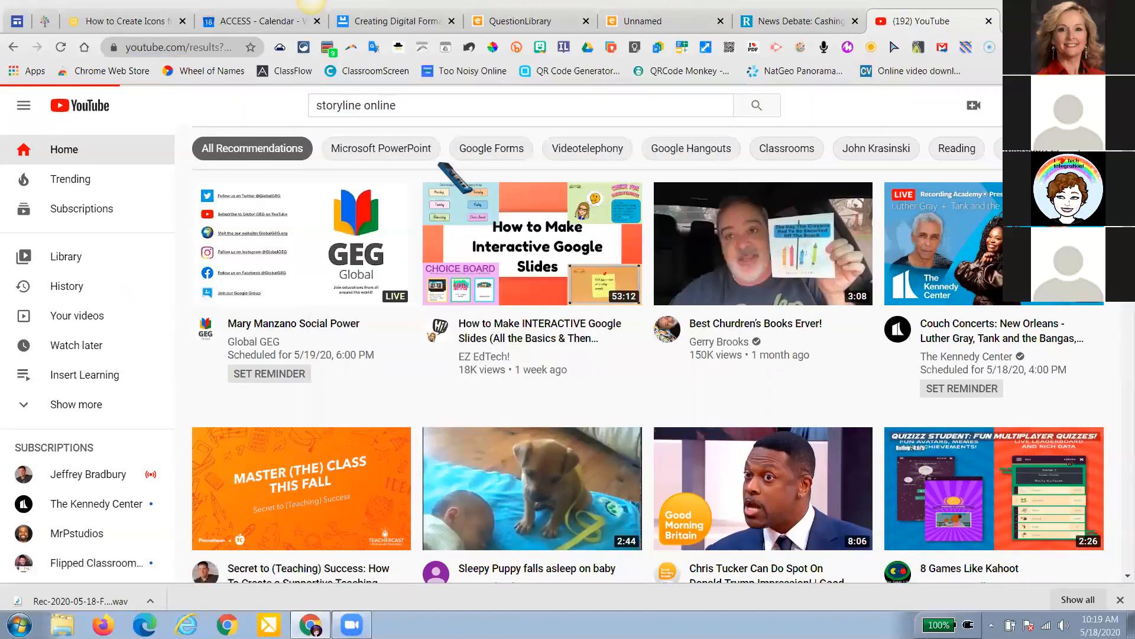
{"action": "scroll", "coordinate": [455, 183], "scroll_direction": "down", "scroll_amount": 2}
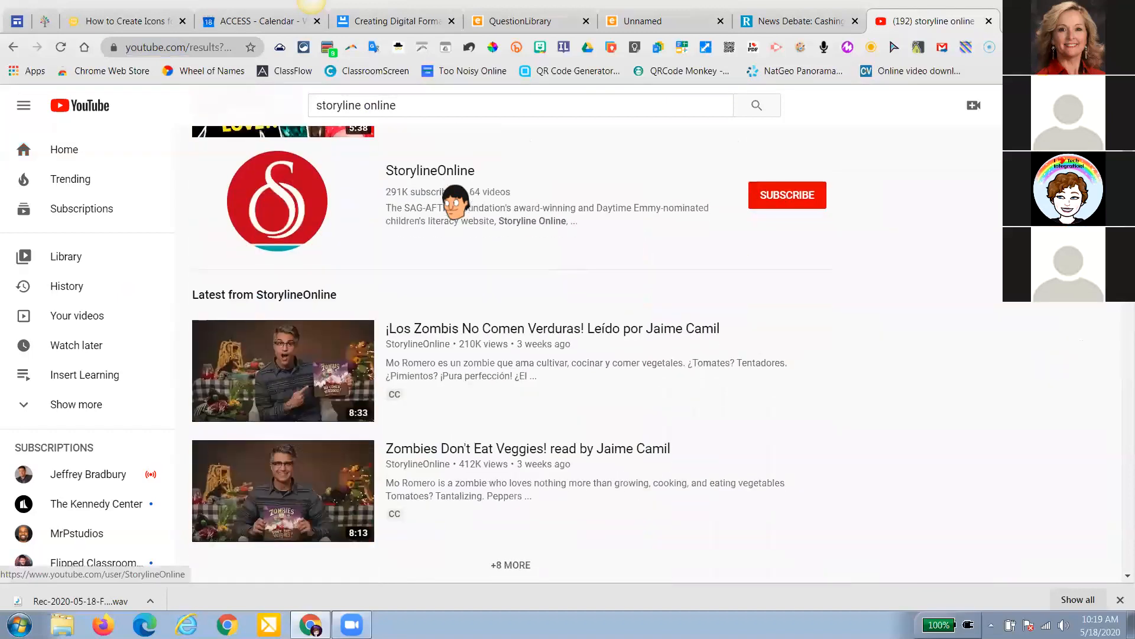
{"action": "scroll", "coordinate": [454, 204], "scroll_direction": "up", "scroll_amount": 2}
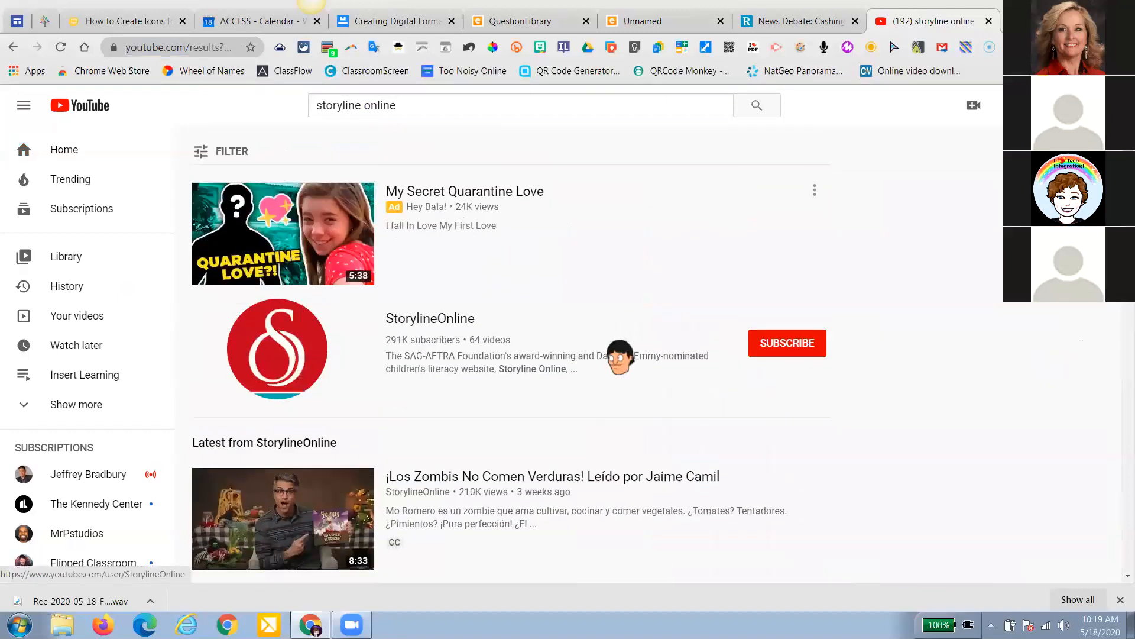
{"action": "left_click", "coordinate": [460, 322]}
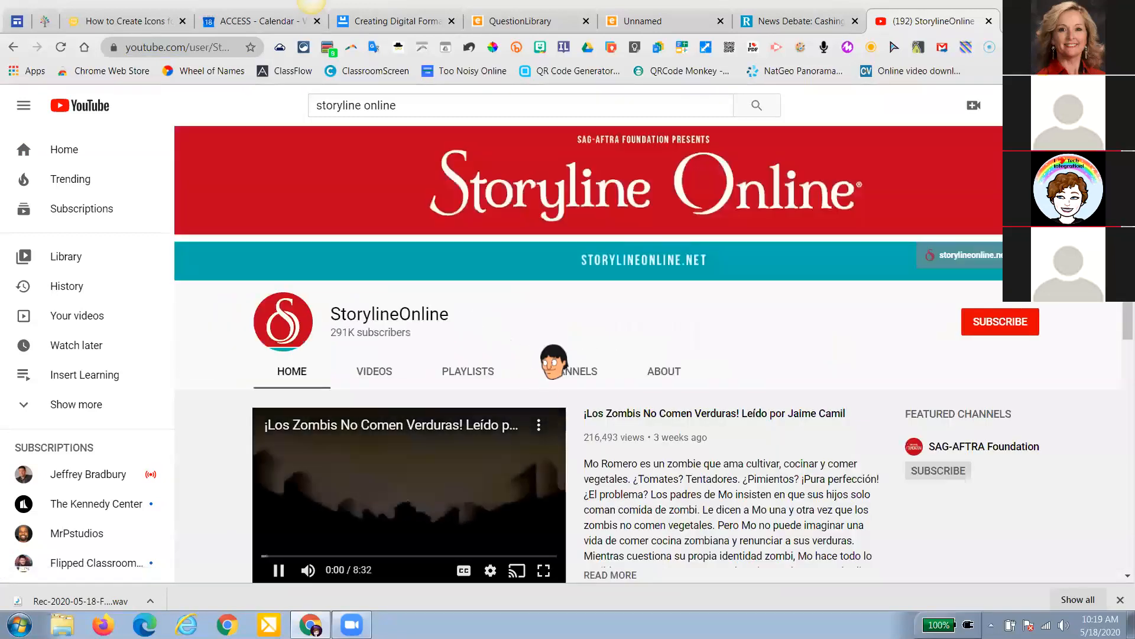
{"action": "scroll", "coordinate": [543, 348], "scroll_direction": "down", "scroll_amount": 3}
{"action": "left_click", "coordinate": [278, 349]}
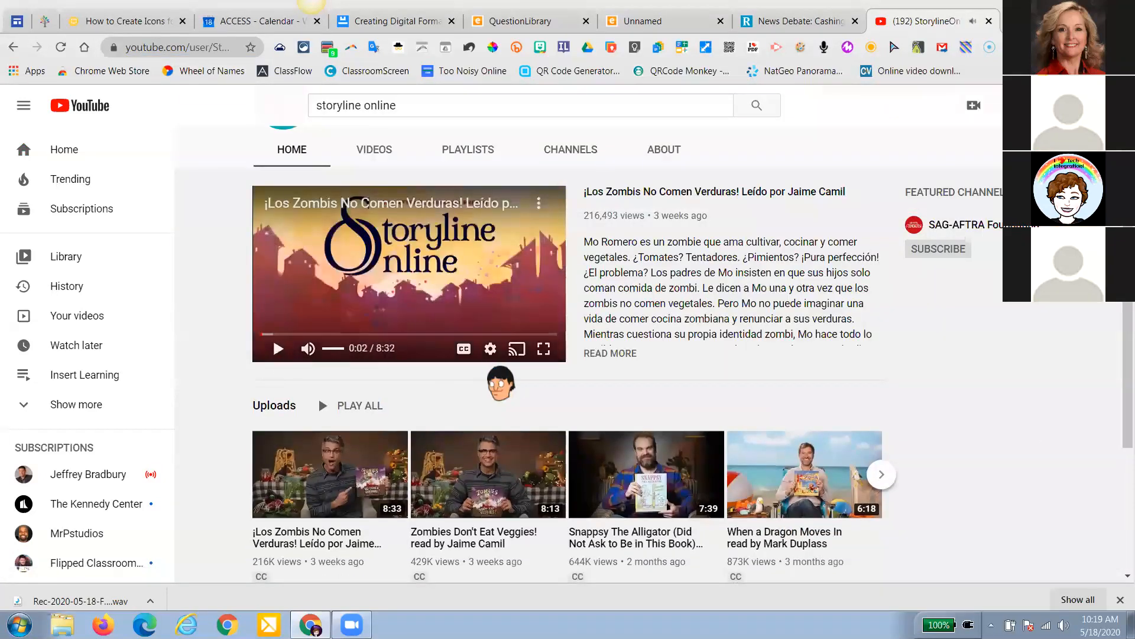
Copy the share link of 'Harry the Dirty Dog read by Betty White' and return to Edcite
{"action": "scroll", "coordinate": [500, 383], "scroll_direction": "down", "scroll_amount": 4}
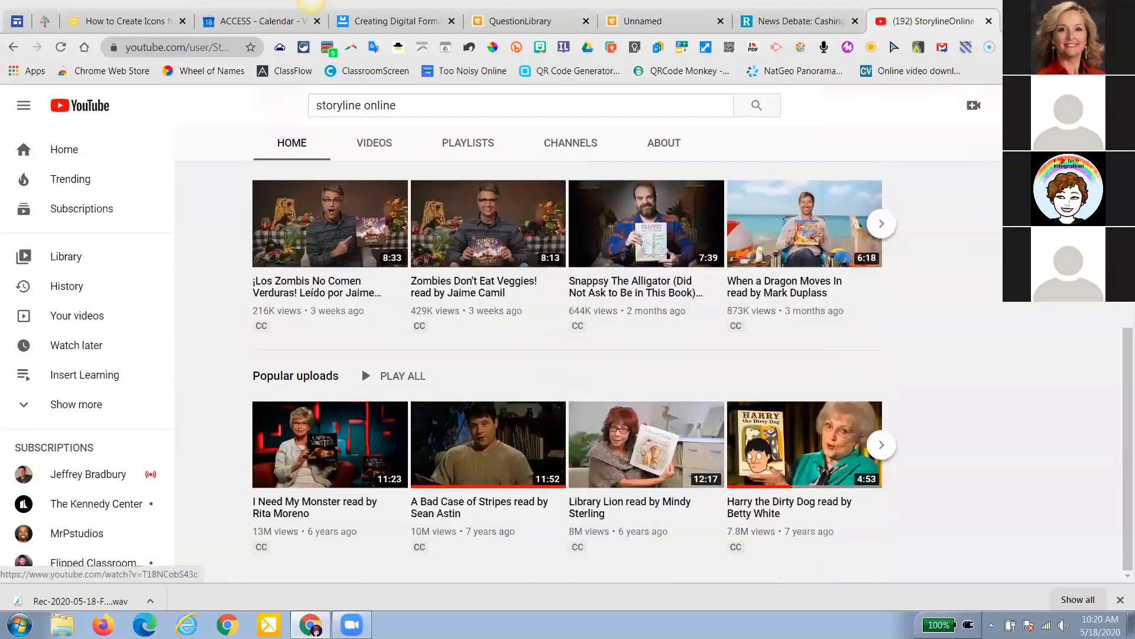
{"action": "left_click", "coordinate": [774, 450]}
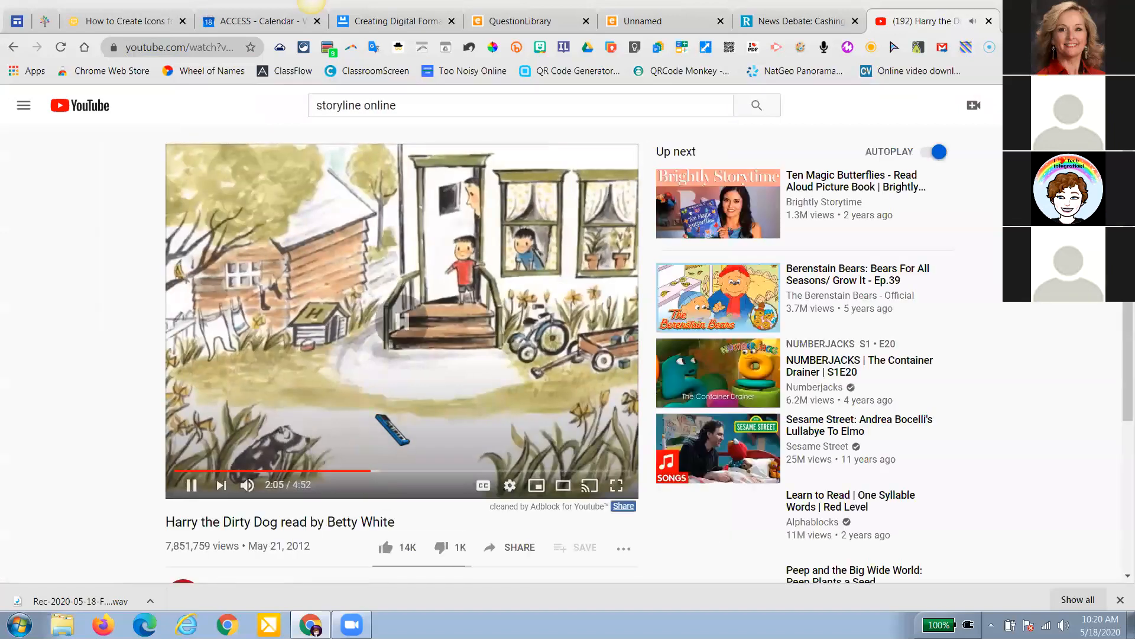
{"action": "left_click", "coordinate": [493, 395]}
{"action": "scroll", "coordinate": [514, 408], "scroll_direction": "down", "scroll_amount": 2}
{"action": "left_click", "coordinate": [514, 405]}
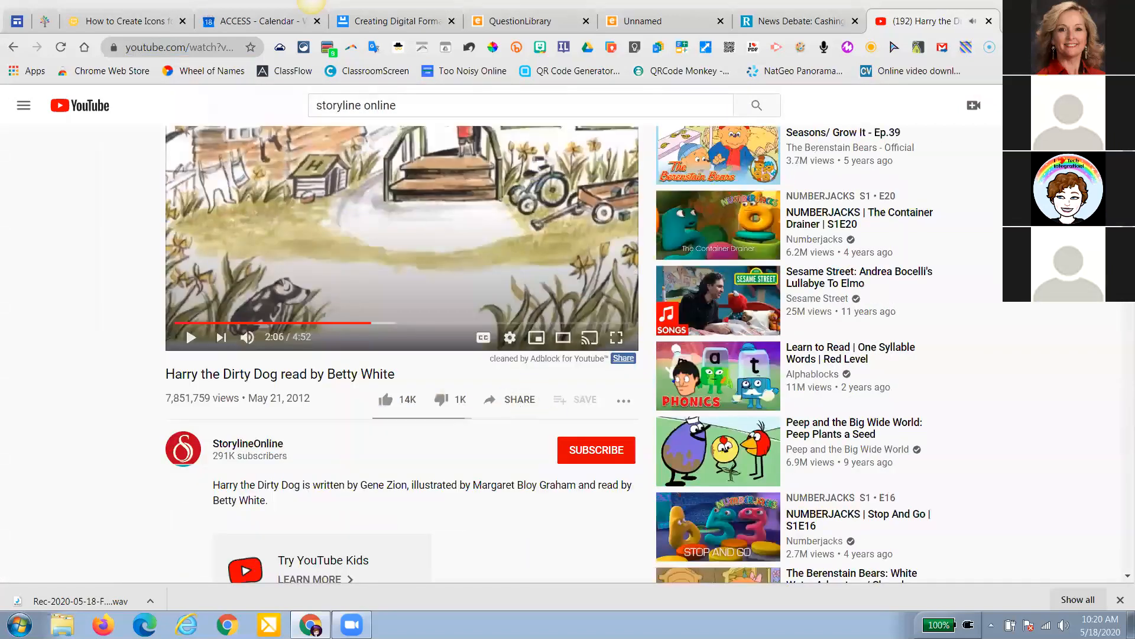
{"action": "left_click", "coordinate": [703, 362]}
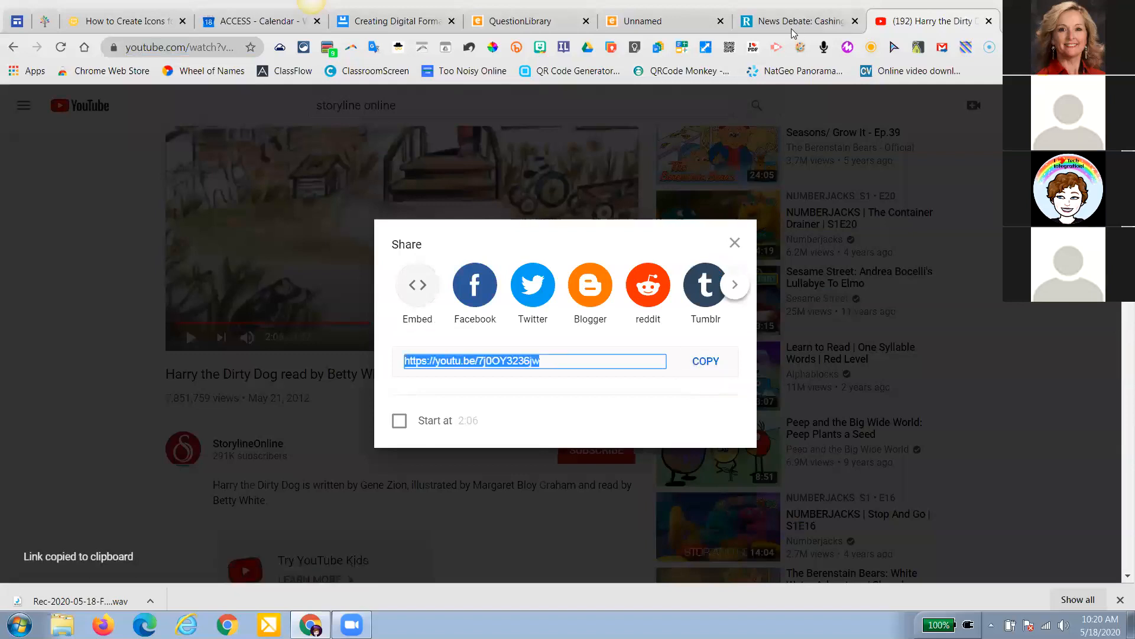
{"action": "left_click", "coordinate": [661, 24]}
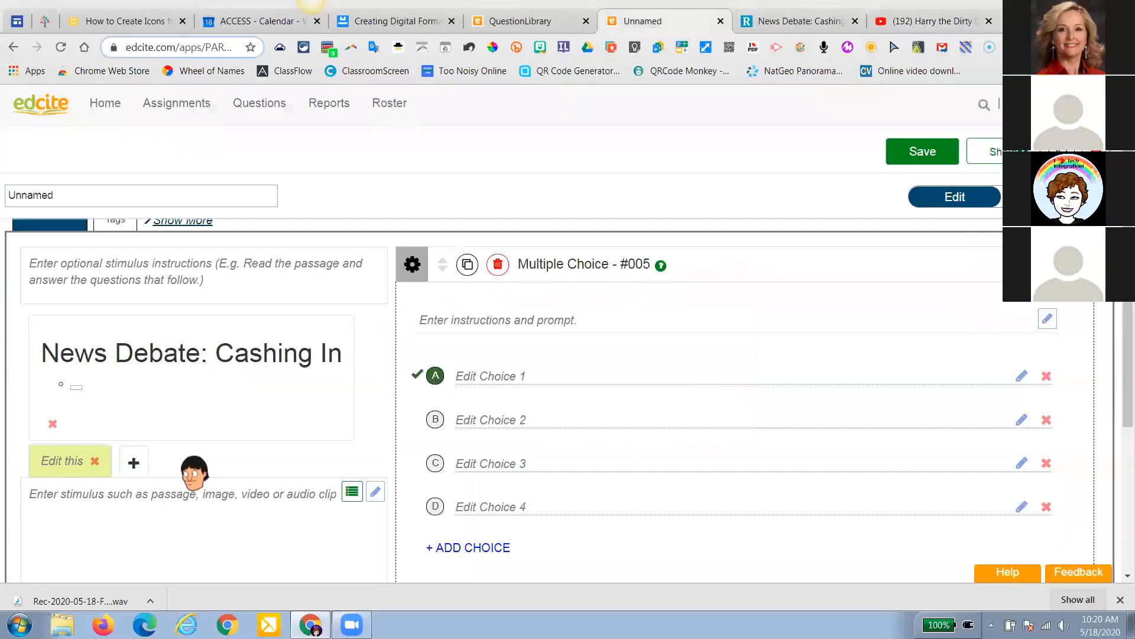
Paste the 'Harry the Dirty Dog read by Betty White' YouTube link into the video library and search for it
{"action": "left_click", "coordinate": [125, 501]}
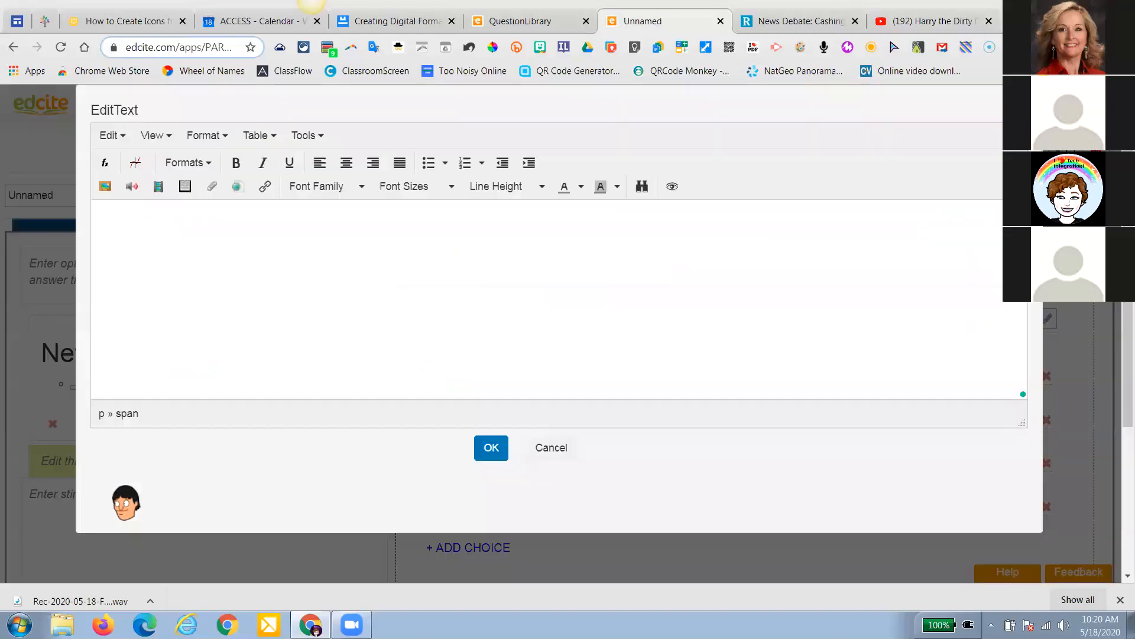
{"action": "left_click", "coordinate": [159, 189]}
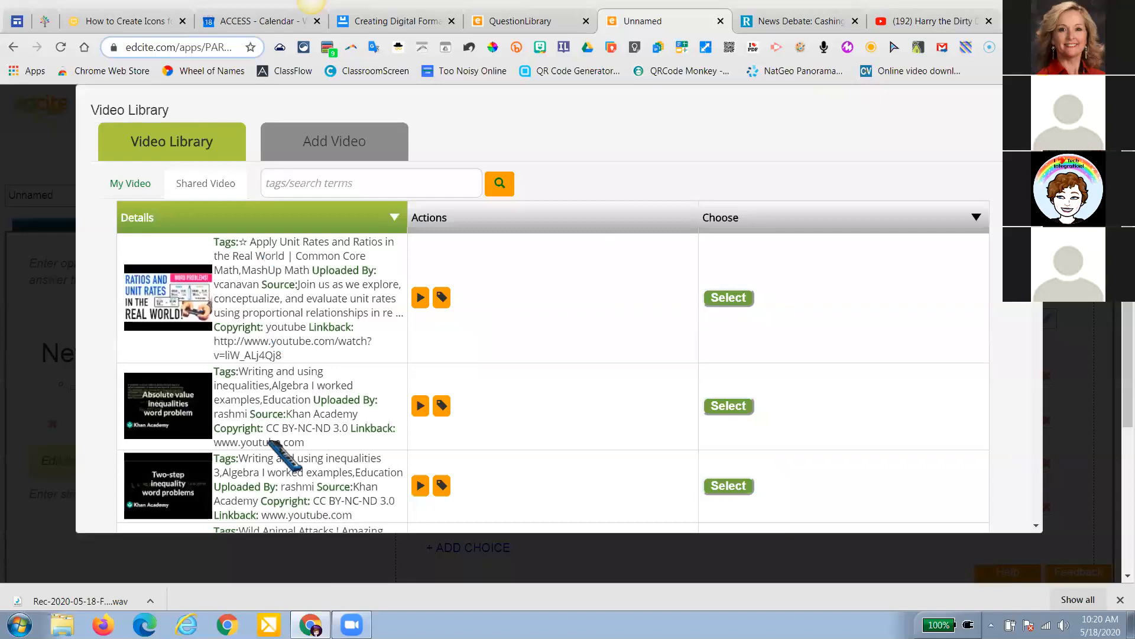
{"action": "left_click", "coordinate": [317, 144]}
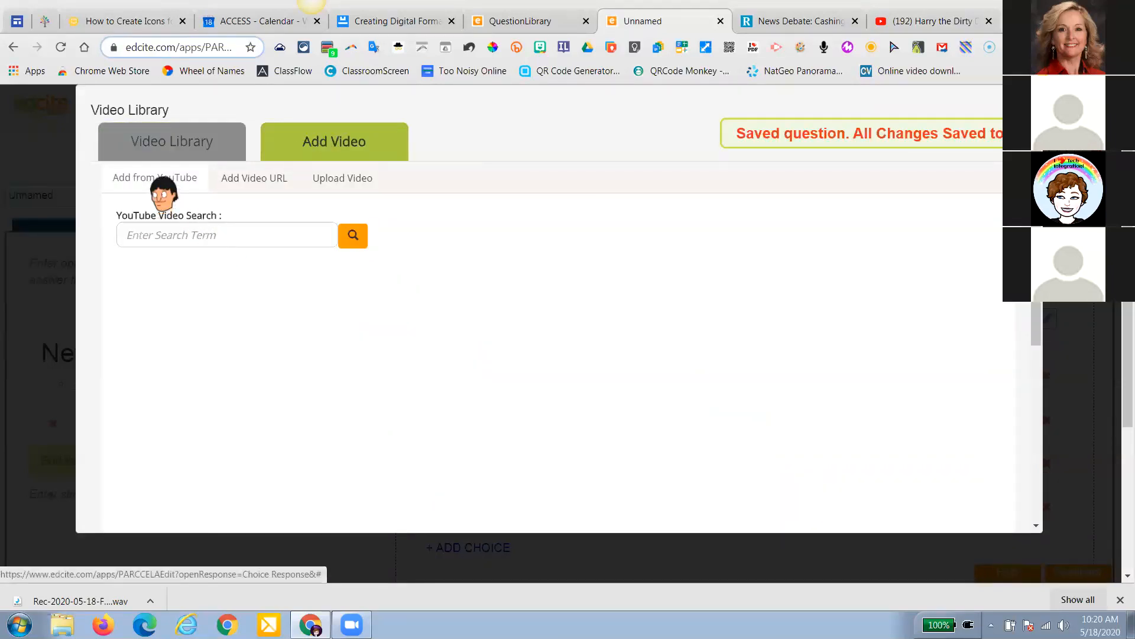
{"action": "left_click", "coordinate": [173, 234]}
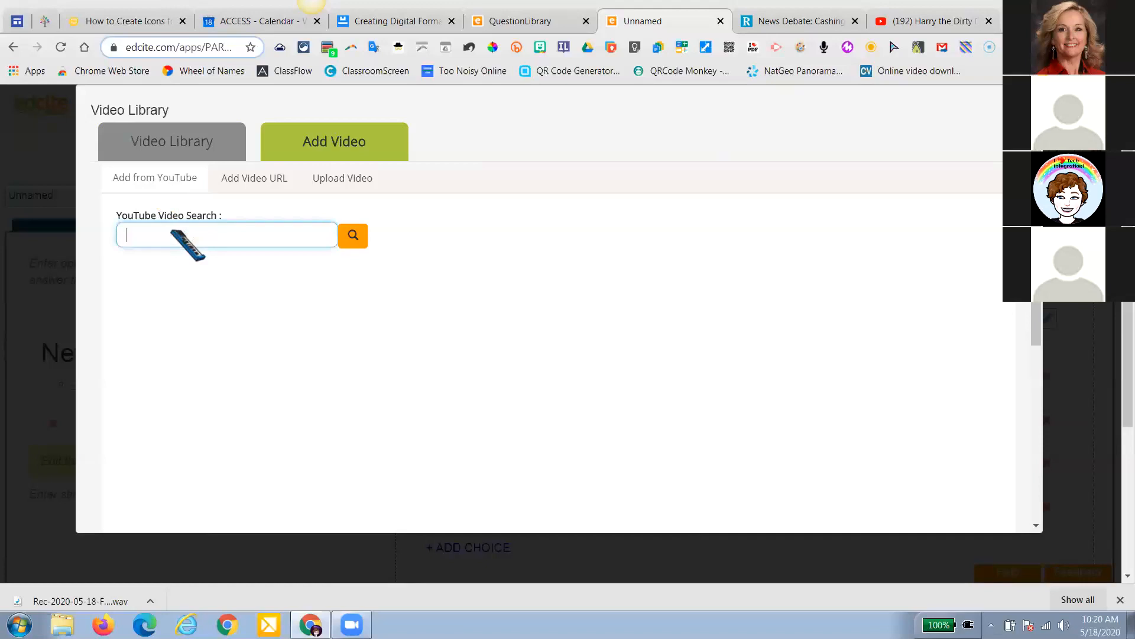
{"action": "key", "text": "ctrl+v"}
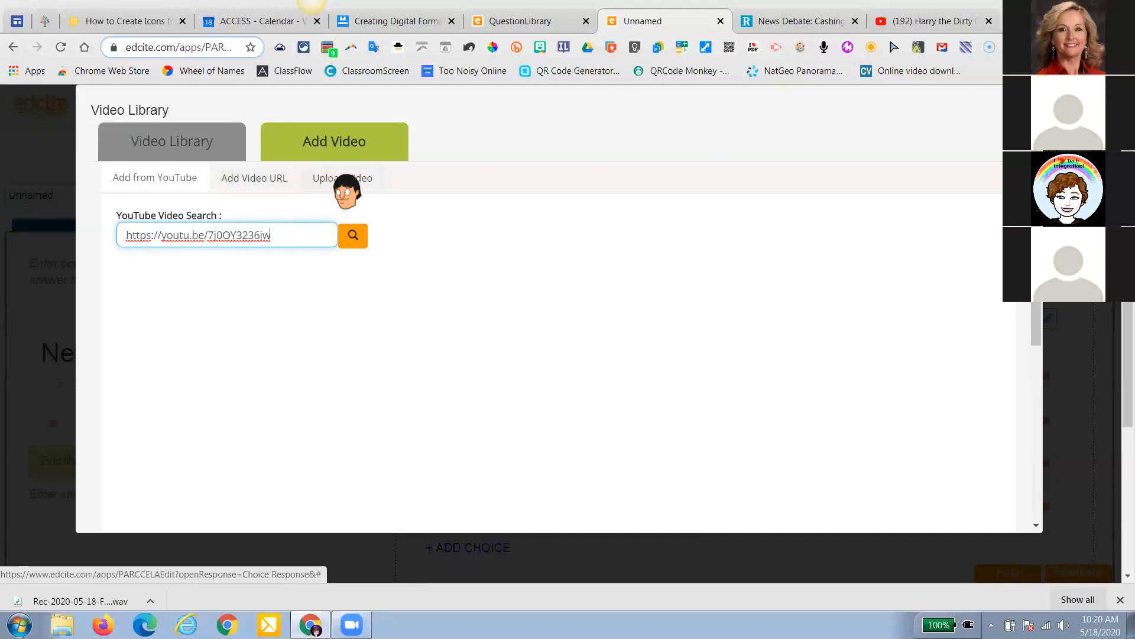
{"action": "left_click", "coordinate": [353, 235]}
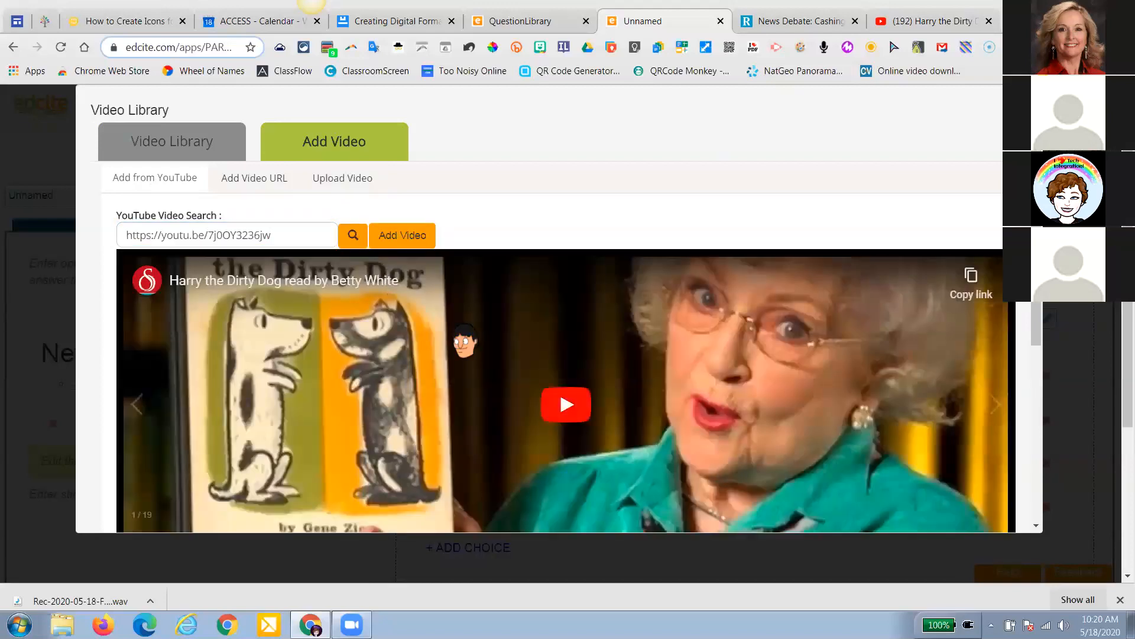
Insert the found Harry the Dirty Dog video and confirm its embed in the second stimulus tab
{"action": "scroll", "coordinate": [464, 341], "scroll_direction": "down", "scroll_amount": 3}
{"action": "scroll", "coordinate": [465, 341], "scroll_direction": "down", "scroll_amount": 2}
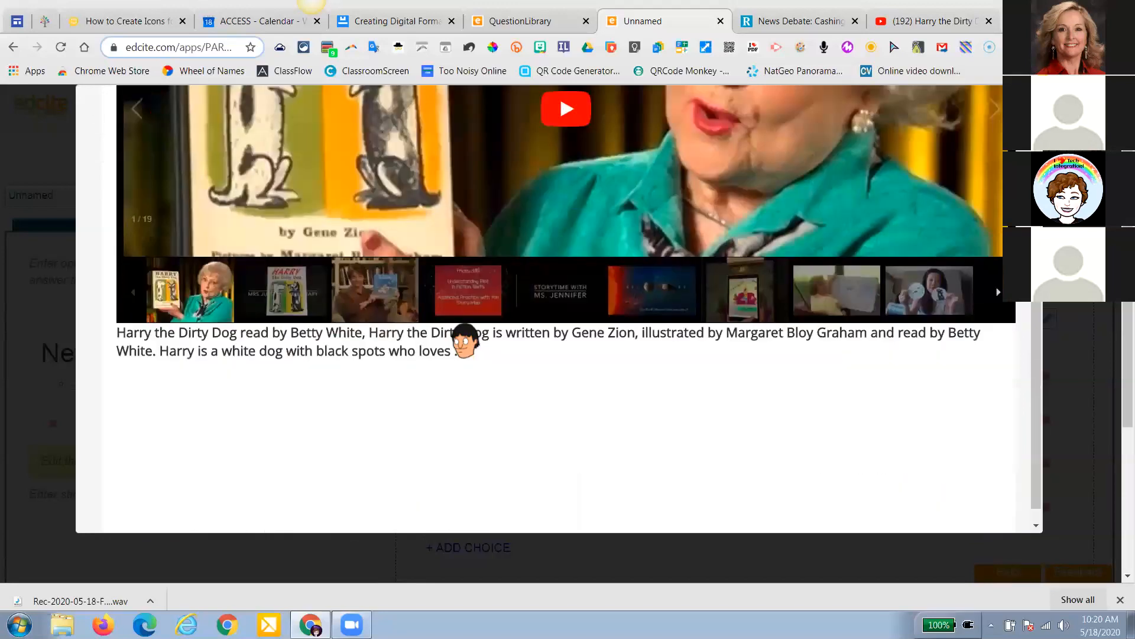
{"action": "scroll", "coordinate": [465, 342], "scroll_direction": "up", "scroll_amount": 5}
{"action": "scroll", "coordinate": [465, 342], "scroll_direction": "down", "scroll_amount": 5}
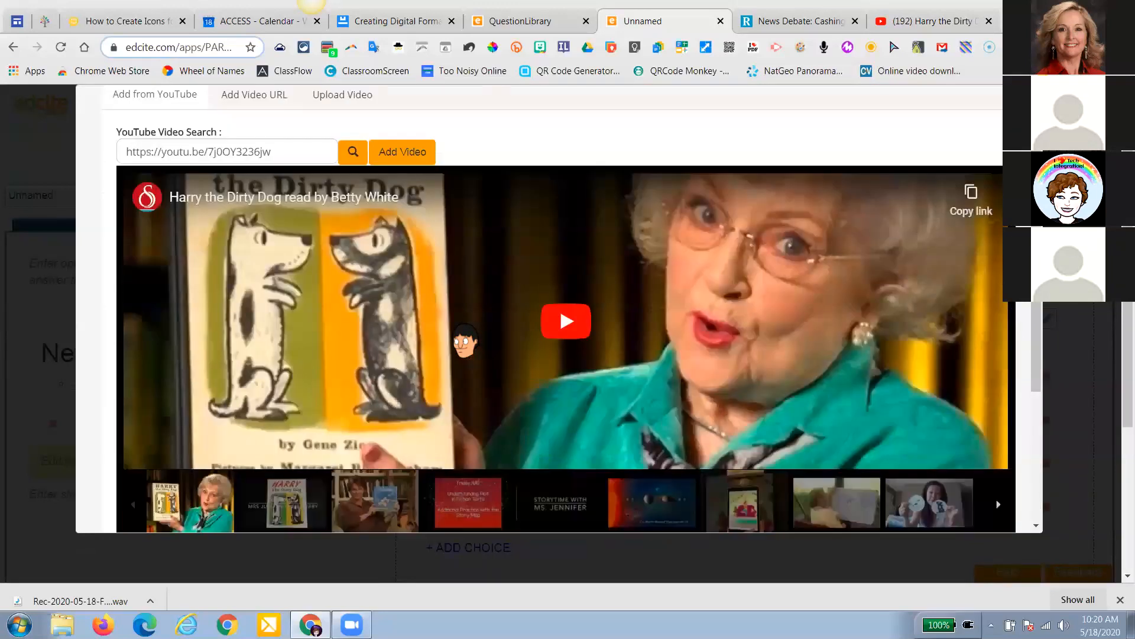
{"action": "scroll", "coordinate": [465, 342], "scroll_direction": "up", "scroll_amount": 5}
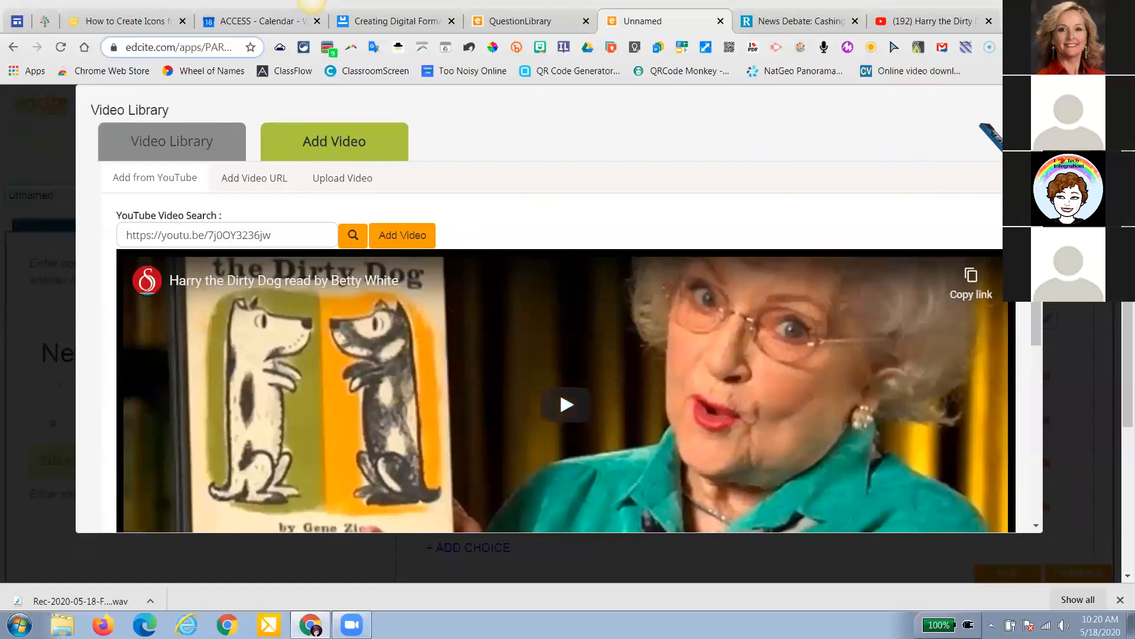
{"action": "left_click", "coordinate": [1000, 116]}
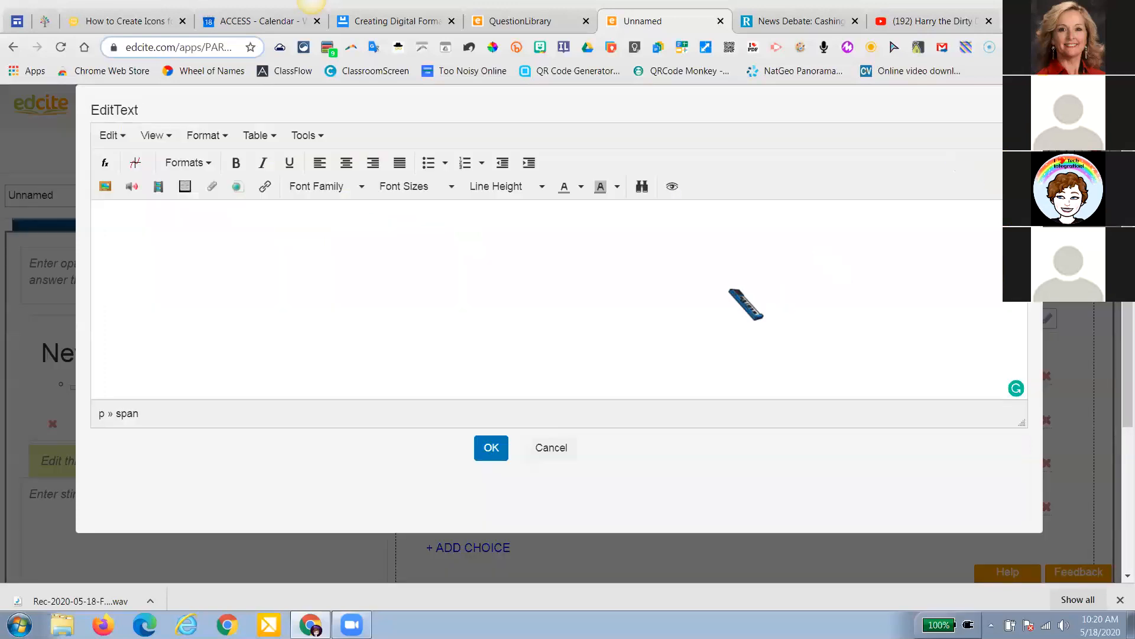
{"action": "left_click", "coordinate": [158, 186]}
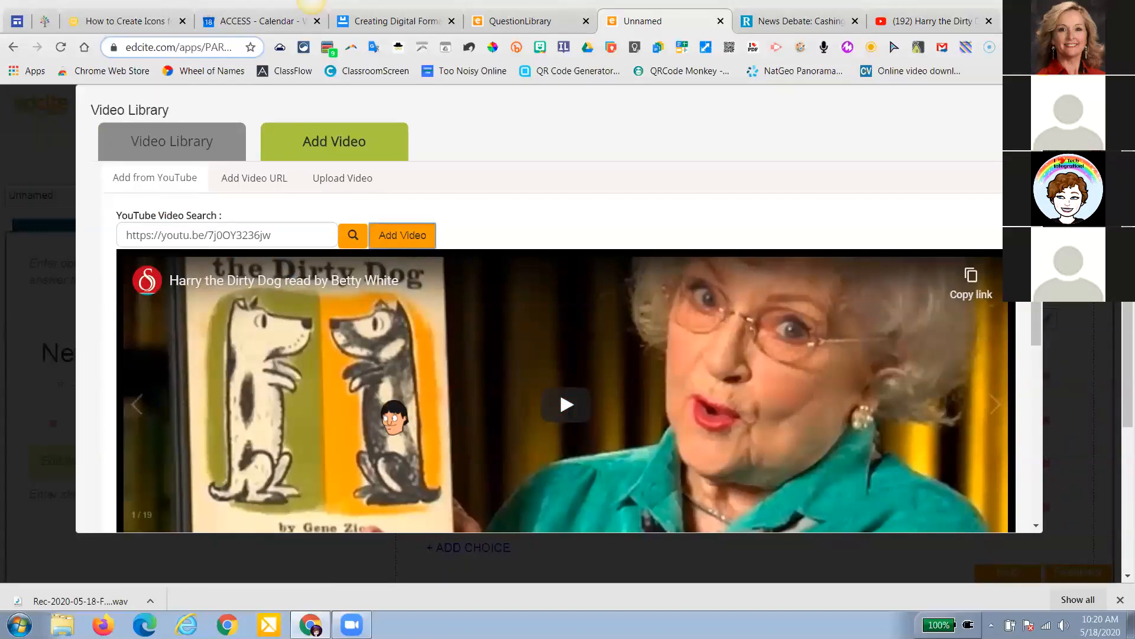
{"action": "left_click", "coordinate": [402, 235]}
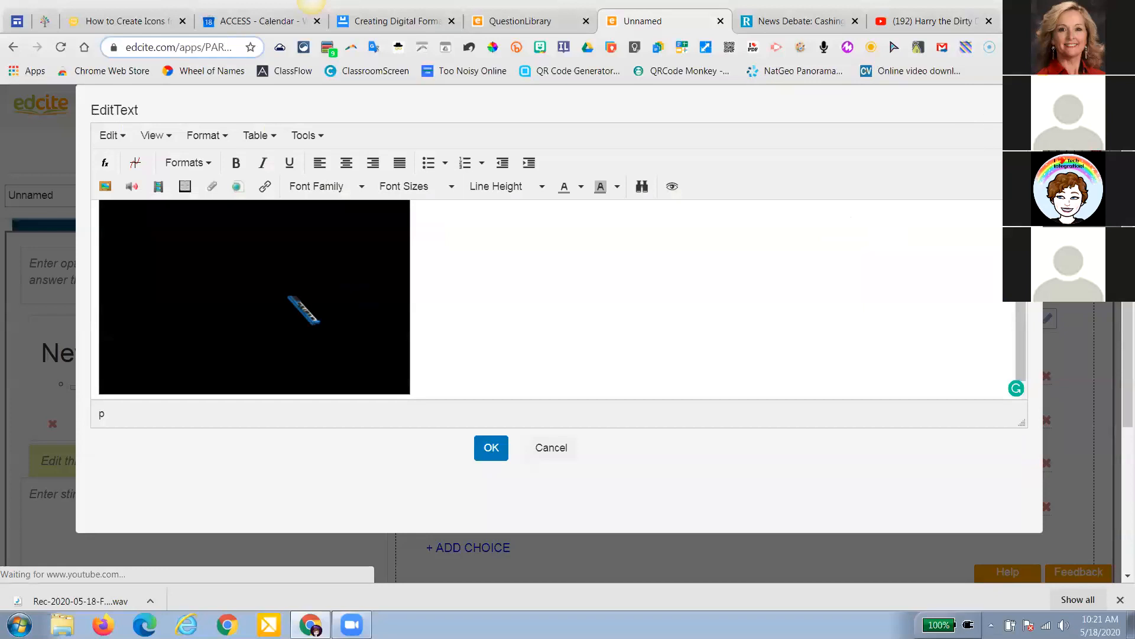
{"action": "left_click", "coordinate": [506, 451]}
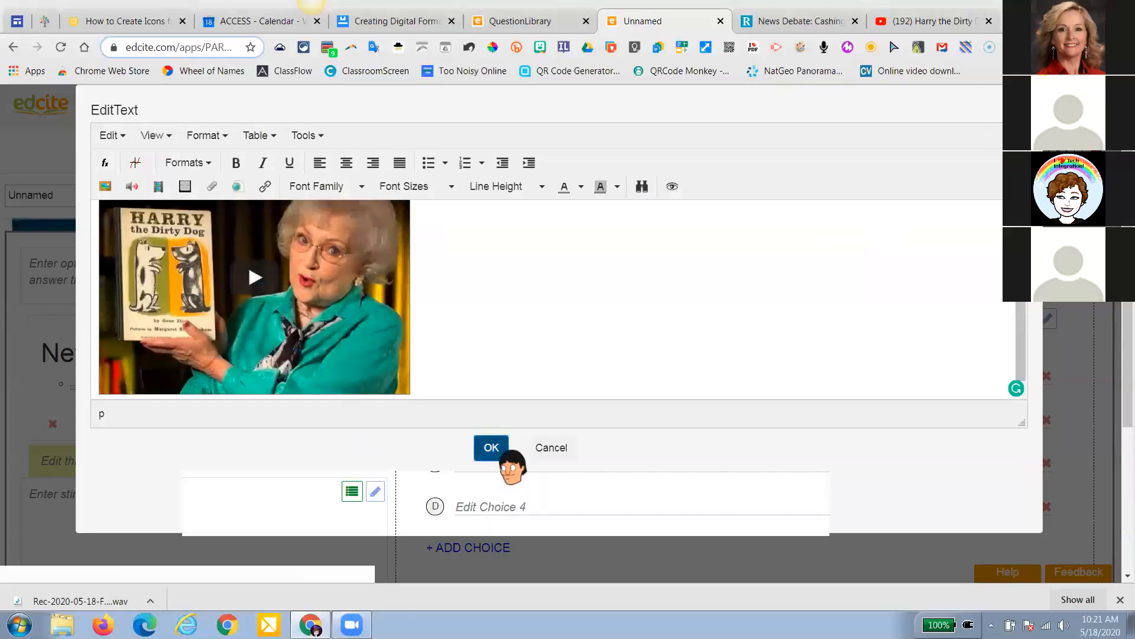
{"action": "scroll", "coordinate": [337, 398], "scroll_direction": "down", "scroll_amount": 3}
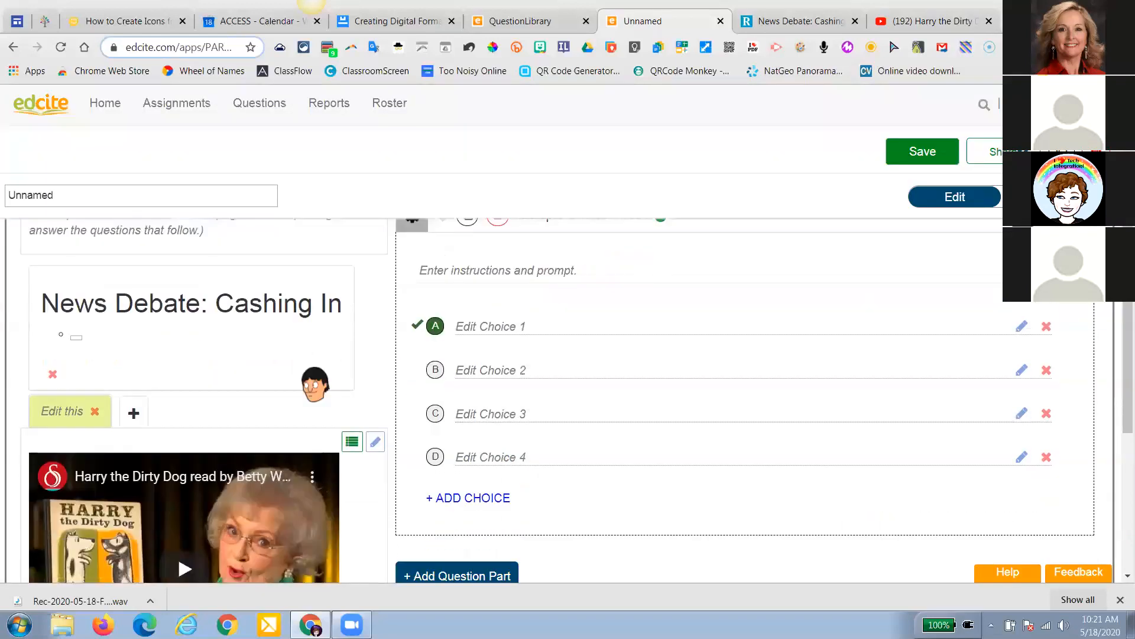
Title the second stimulus tab 'Harry the Dirty Dog'
{"action": "left_click", "coordinate": [53, 314]}
{"action": "type", "text": "Harry the Dirty Dog"}
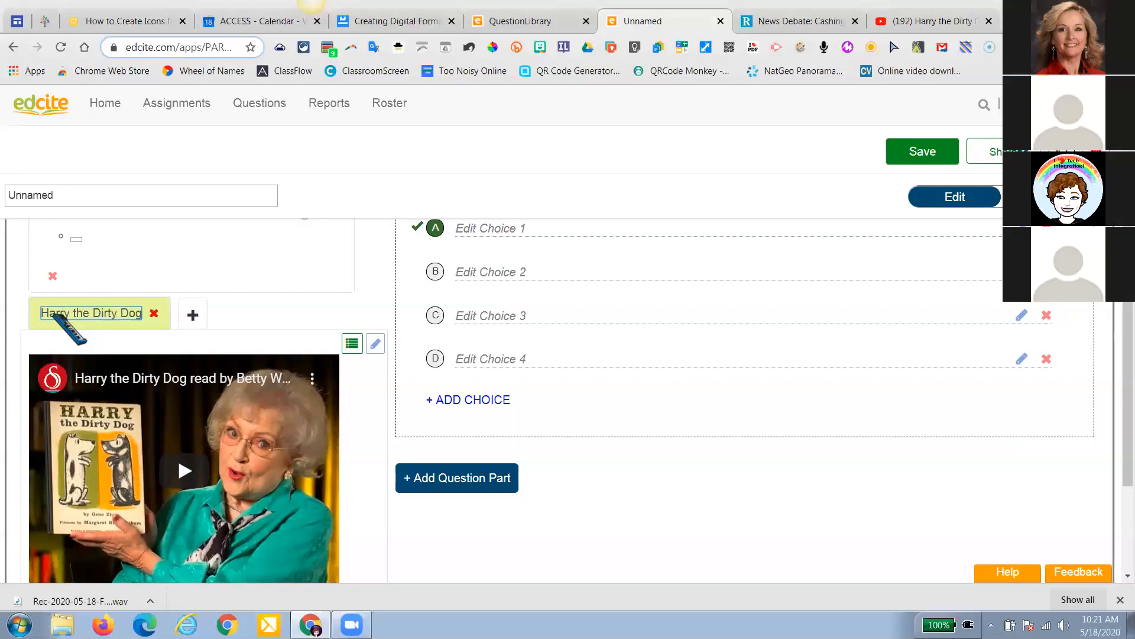
{"action": "scroll", "coordinate": [150, 388], "scroll_direction": "down", "scroll_amount": 3}
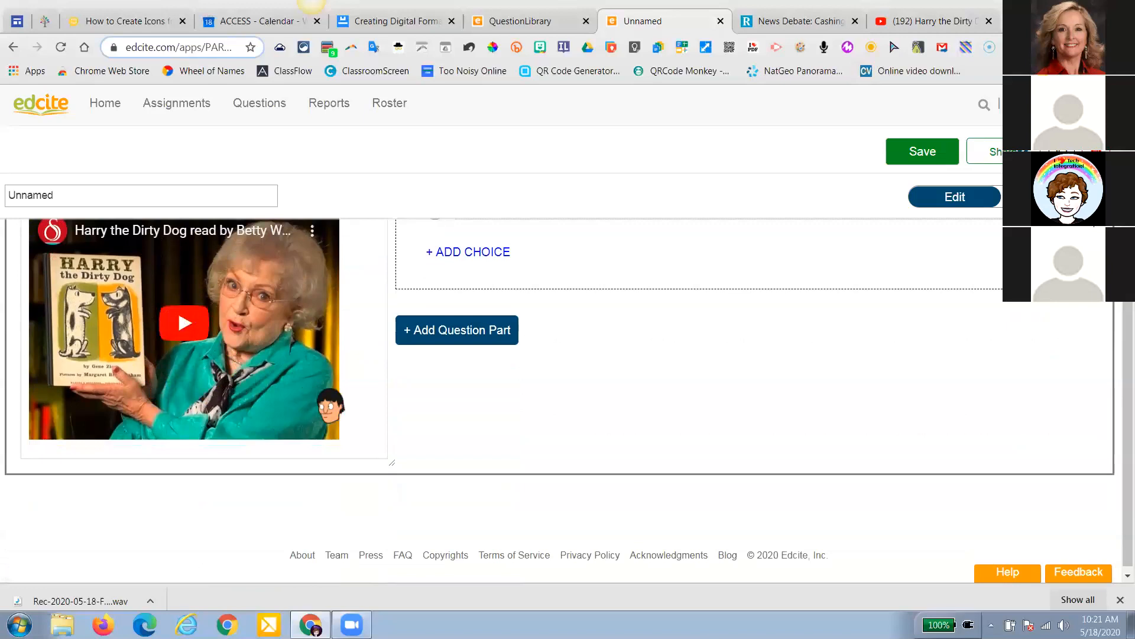
{"action": "scroll", "coordinate": [427, 414], "scroll_direction": "up", "scroll_amount": 3}
{"action": "scroll", "coordinate": [427, 414], "scroll_direction": "up", "scroll_amount": 3}
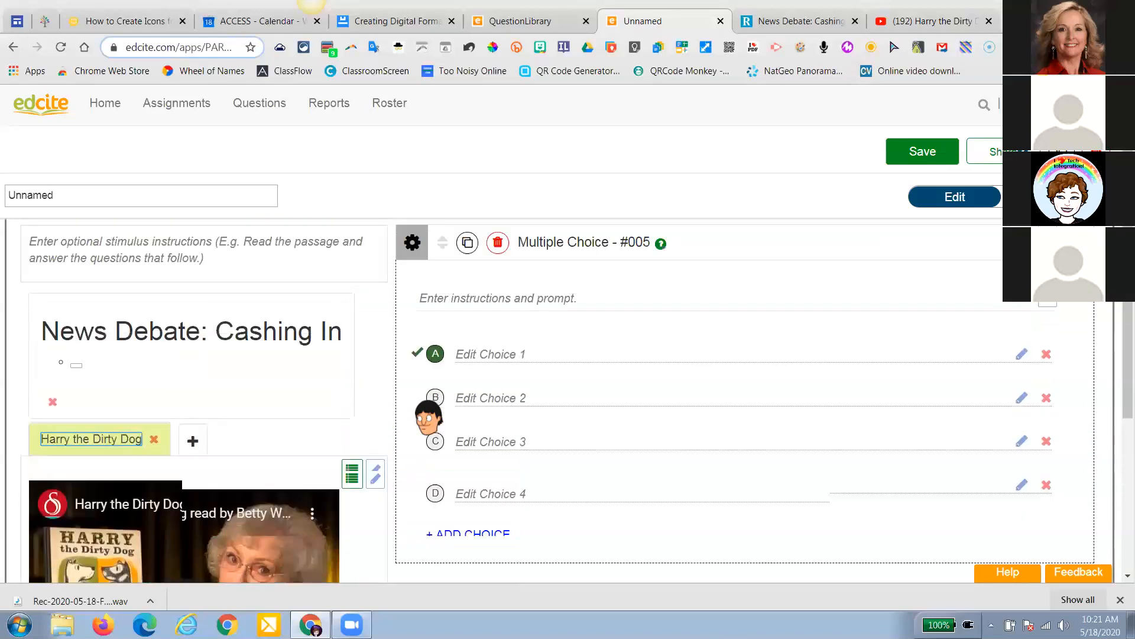
Preview the passage tab and the Harry the Dirty Dog video tab to confirm both show content
{"action": "left_click", "coordinate": [149, 354]}
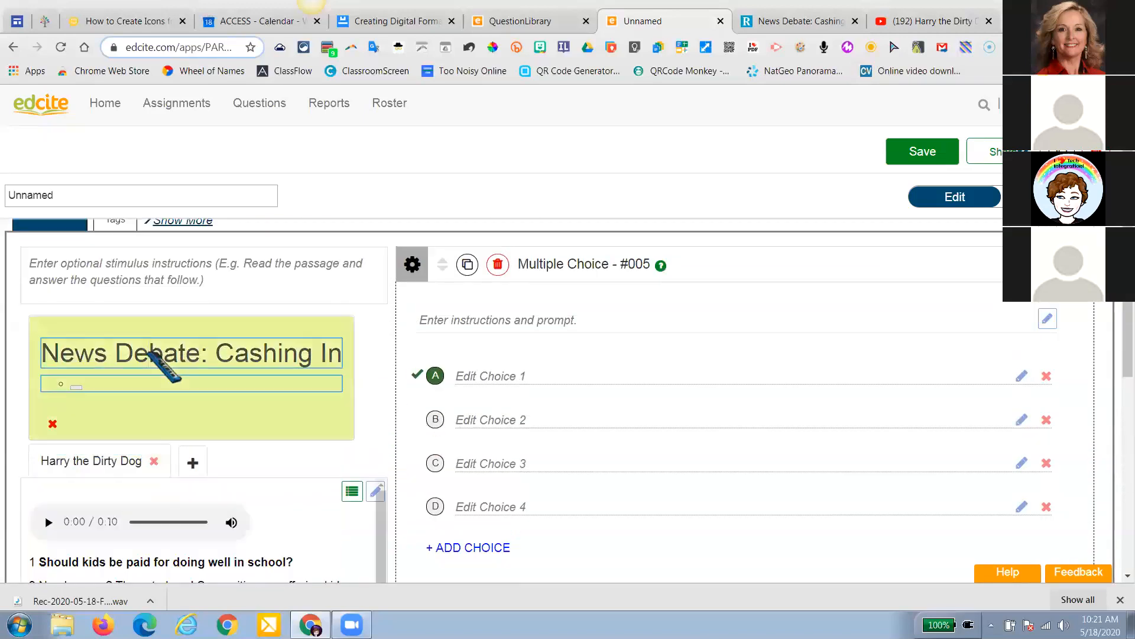
{"action": "scroll", "coordinate": [155, 366], "scroll_direction": "down", "scroll_amount": 5}
{"action": "left_click", "coordinate": [97, 239]}
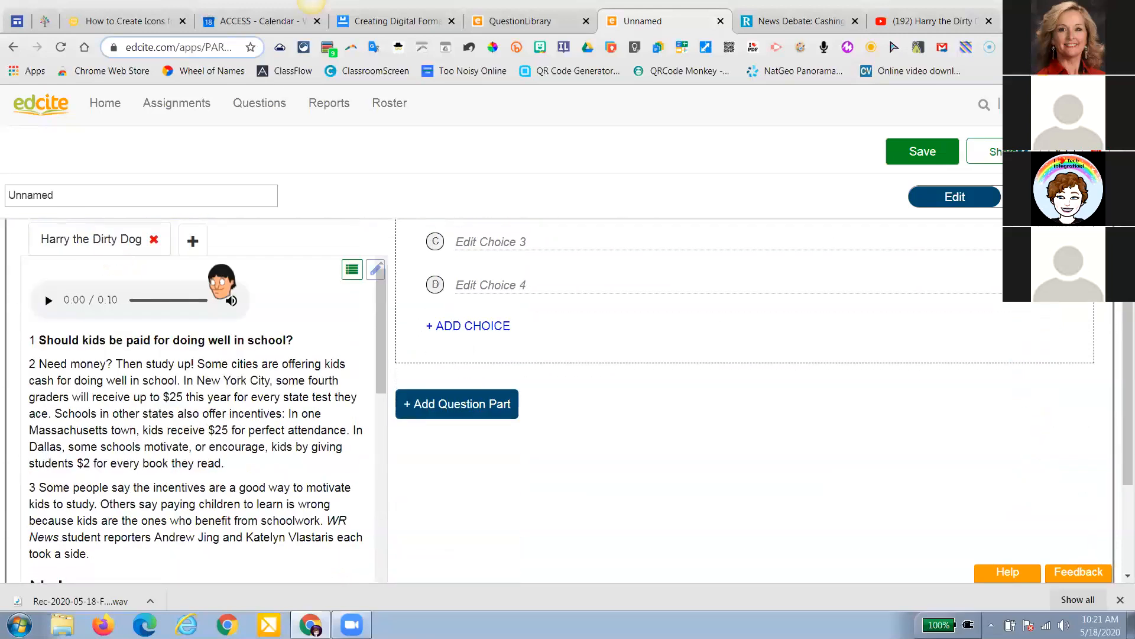
{"action": "scroll", "coordinate": [283, 423], "scroll_direction": "up", "scroll_amount": 2}
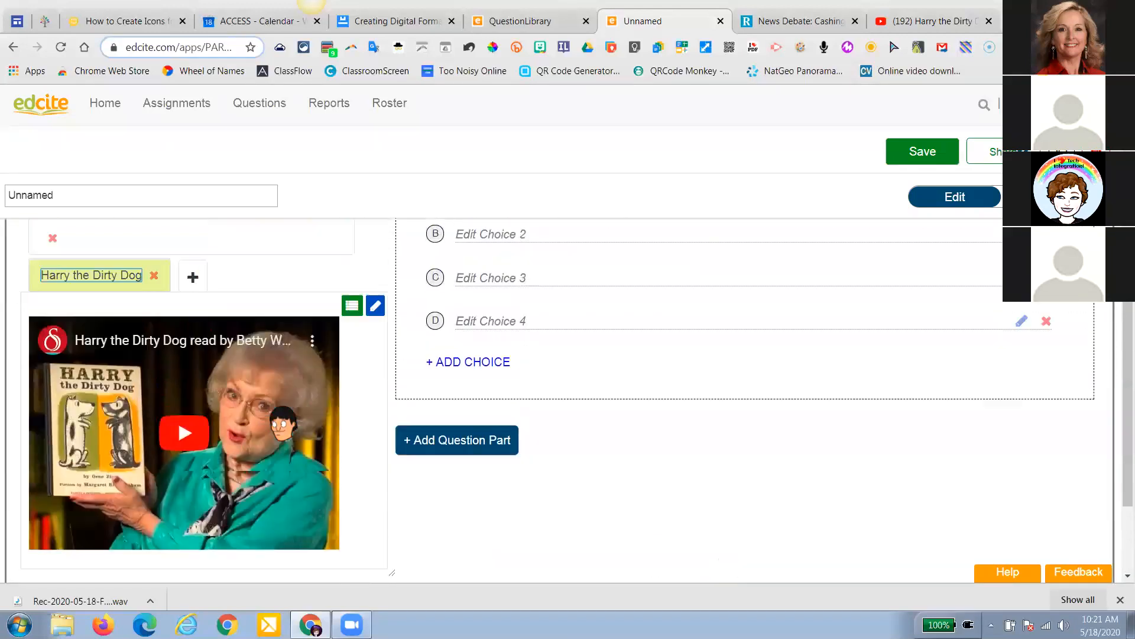
{"action": "scroll", "coordinate": [283, 424], "scroll_direction": "down", "scroll_amount": 1}
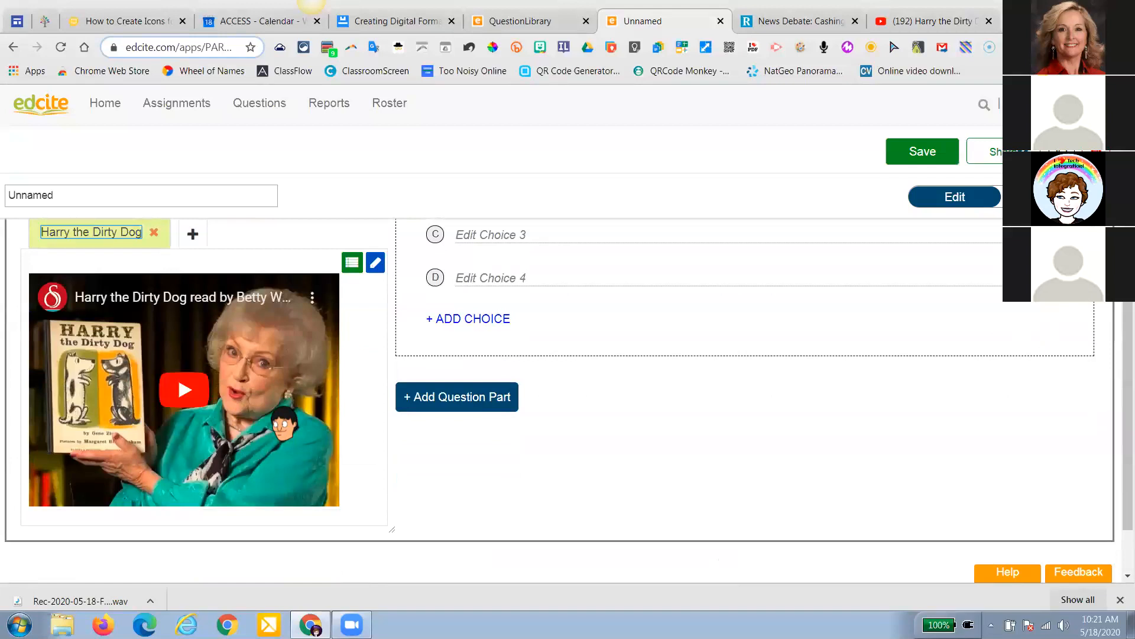
{"action": "scroll", "coordinate": [284, 422], "scroll_direction": "up", "scroll_amount": 5}
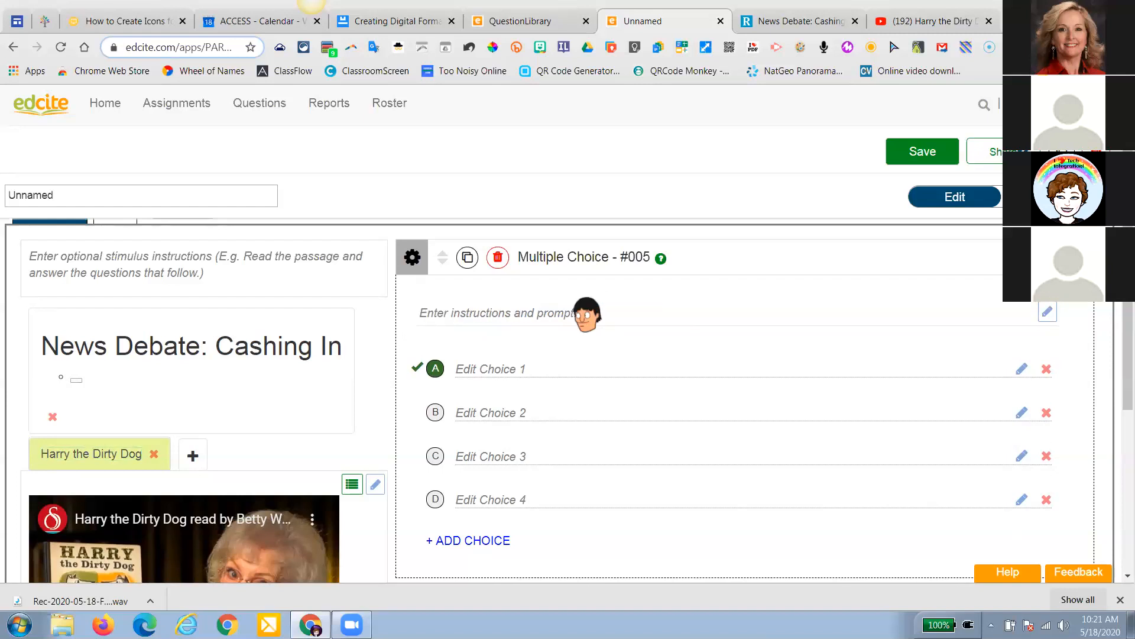
Open the EditText editor from the Multiple Choice question's 'Enter instructions and prompt' field
{"action": "left_click", "coordinate": [587, 313]}
{"action": "type", "text": "sdsd"}
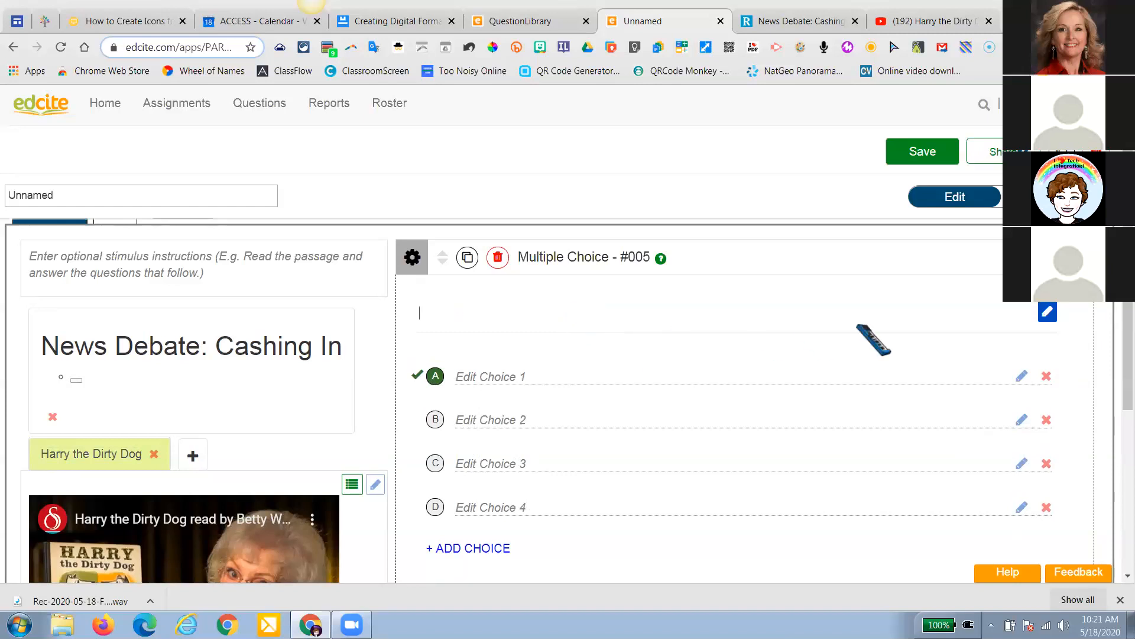
{"action": "left_click", "coordinate": [1047, 312]}
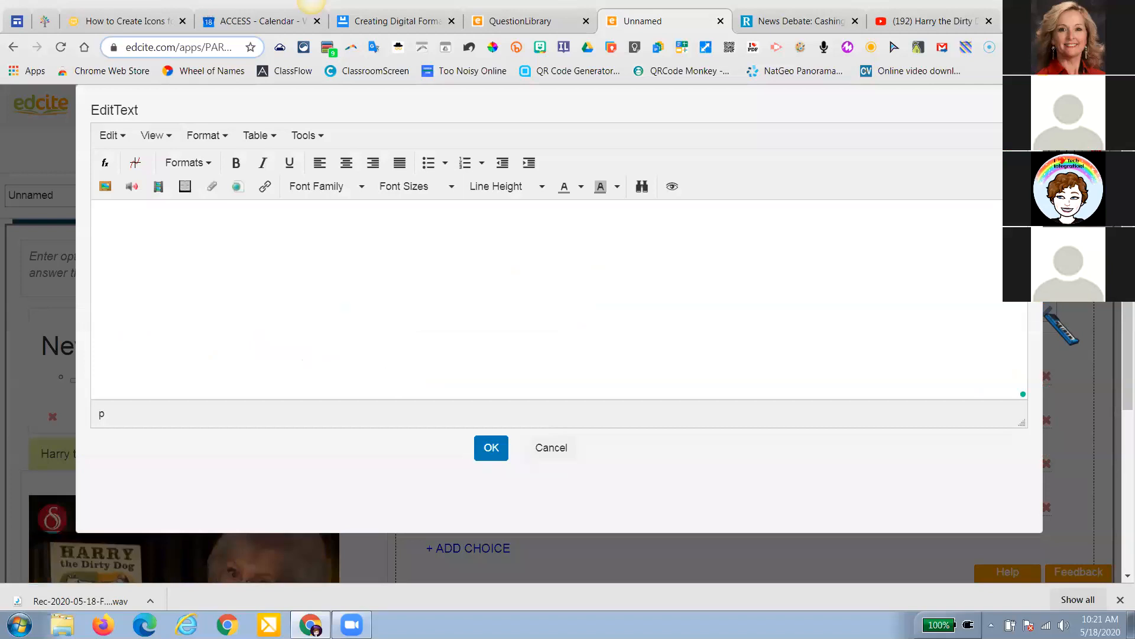
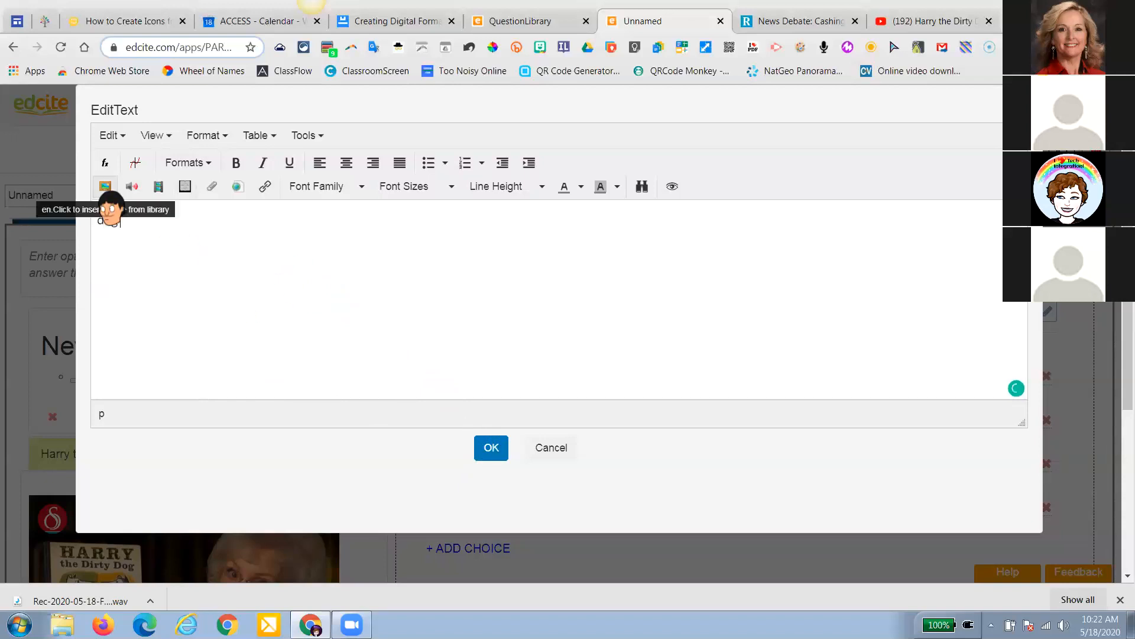
Insert the golden retriever picture from Shared Images, found by searching 'dog', into the question prompt
{"action": "left_click", "coordinate": [105, 187]}
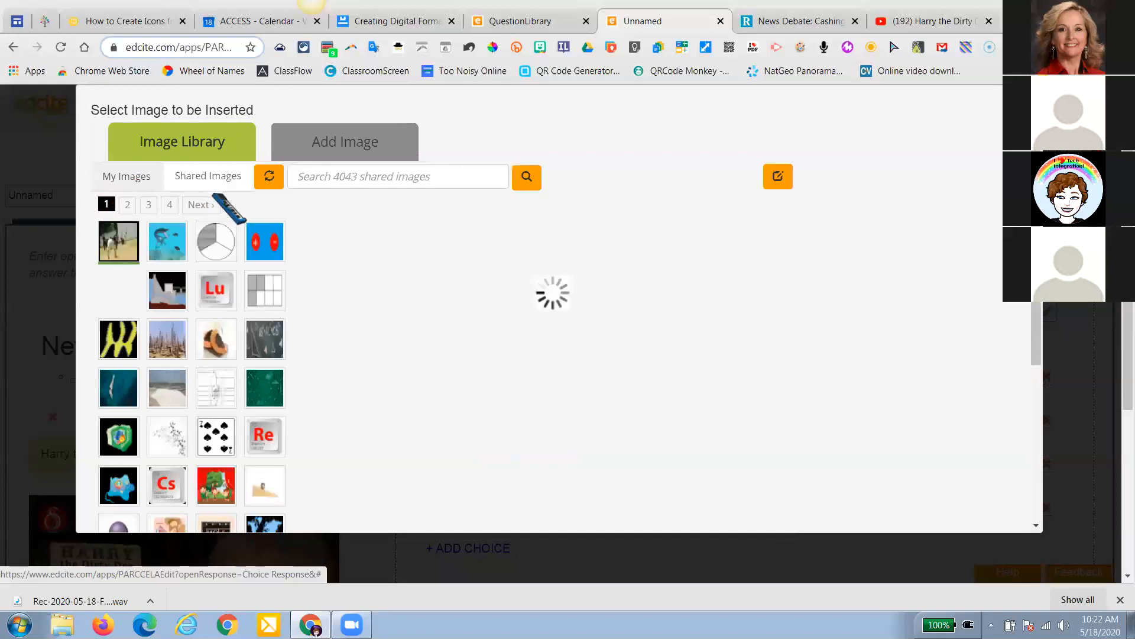
{"action": "left_click", "coordinate": [314, 177]}
{"action": "type", "text": "dog"}
{"action": "key", "text": "Return"}
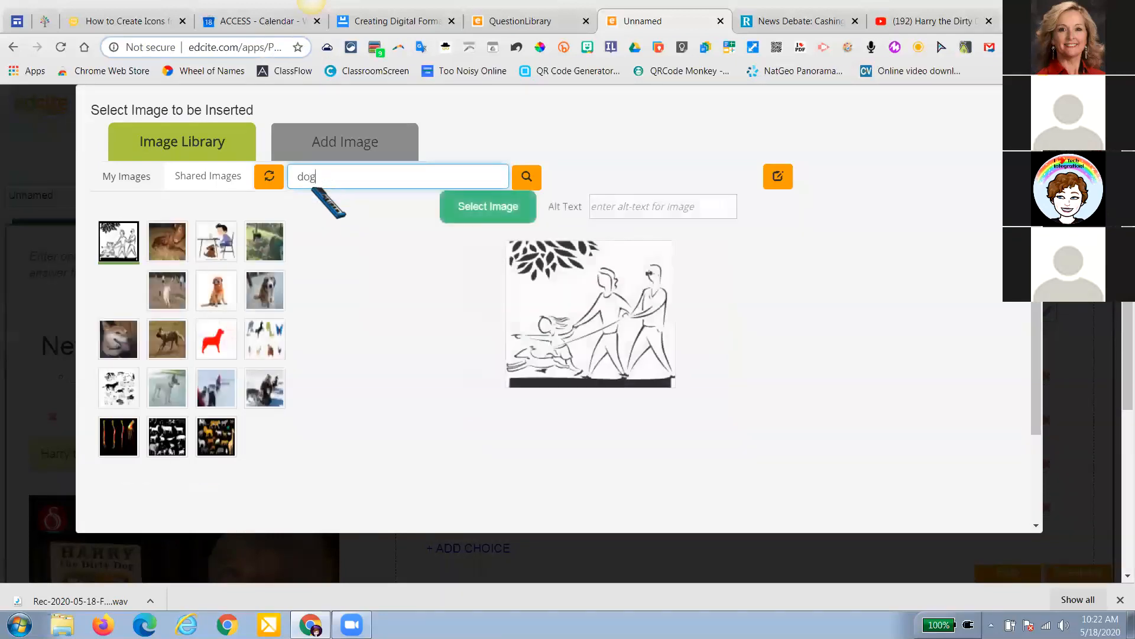
{"action": "left_click", "coordinate": [216, 293]}
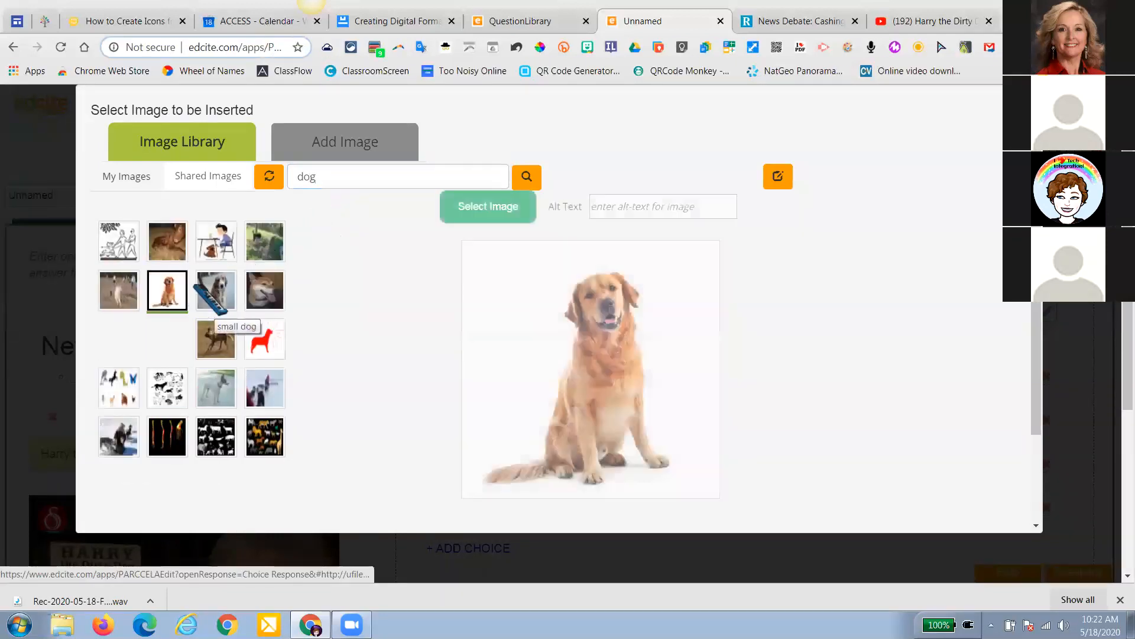
{"action": "left_click", "coordinate": [489, 207]}
{"action": "left_click", "coordinate": [491, 448]}
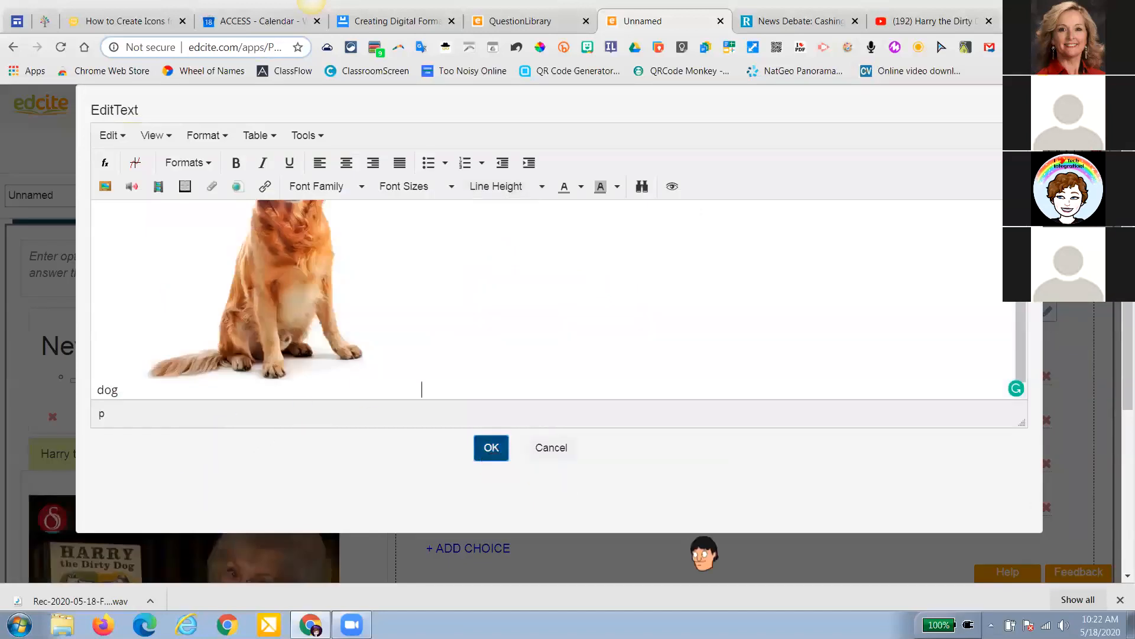
{"action": "scroll", "coordinate": [704, 553], "scroll_direction": "down", "scroll_amount": 3}
{"action": "scroll", "coordinate": [704, 553], "scroll_direction": "up", "scroll_amount": 1}
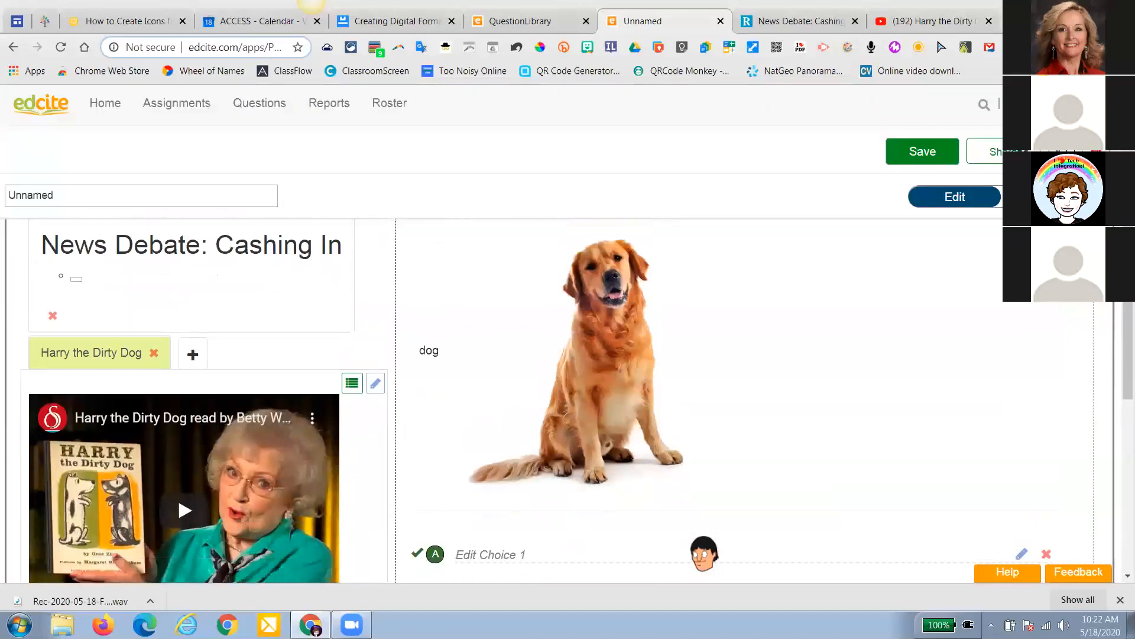
{"action": "scroll", "coordinate": [704, 553], "scroll_direction": "down", "scroll_amount": 1}
{"action": "scroll", "coordinate": [517, 450], "scroll_direction": "up", "scroll_amount": 3}
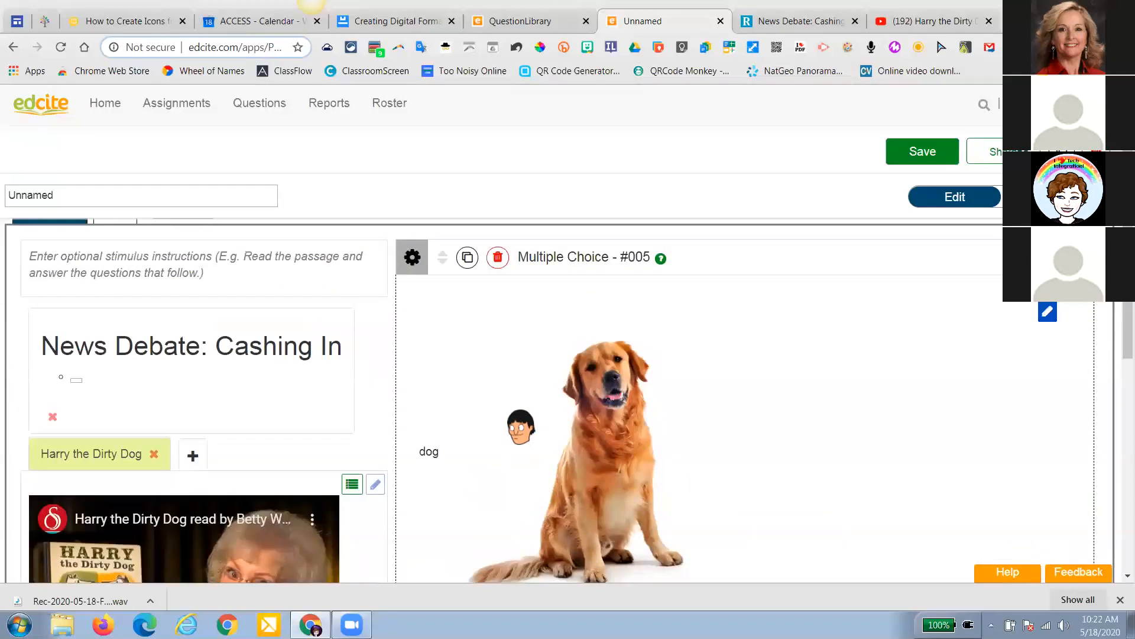
{"action": "scroll", "coordinate": [520, 423], "scroll_direction": "down", "scroll_amount": 2}
{"action": "scroll", "coordinate": [521, 423], "scroll_direction": "down", "scroll_amount": 1}
{"action": "scroll", "coordinate": [508, 408], "scroll_direction": "up", "scroll_amount": 2}
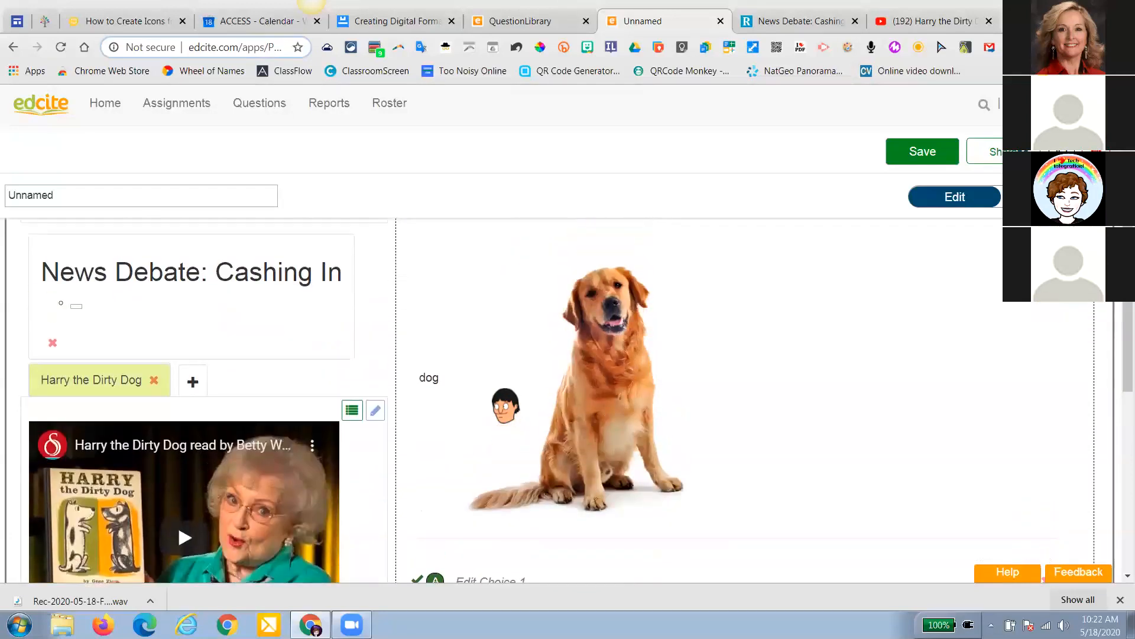
{"action": "scroll", "coordinate": [506, 405], "scroll_direction": "down", "scroll_amount": 3}
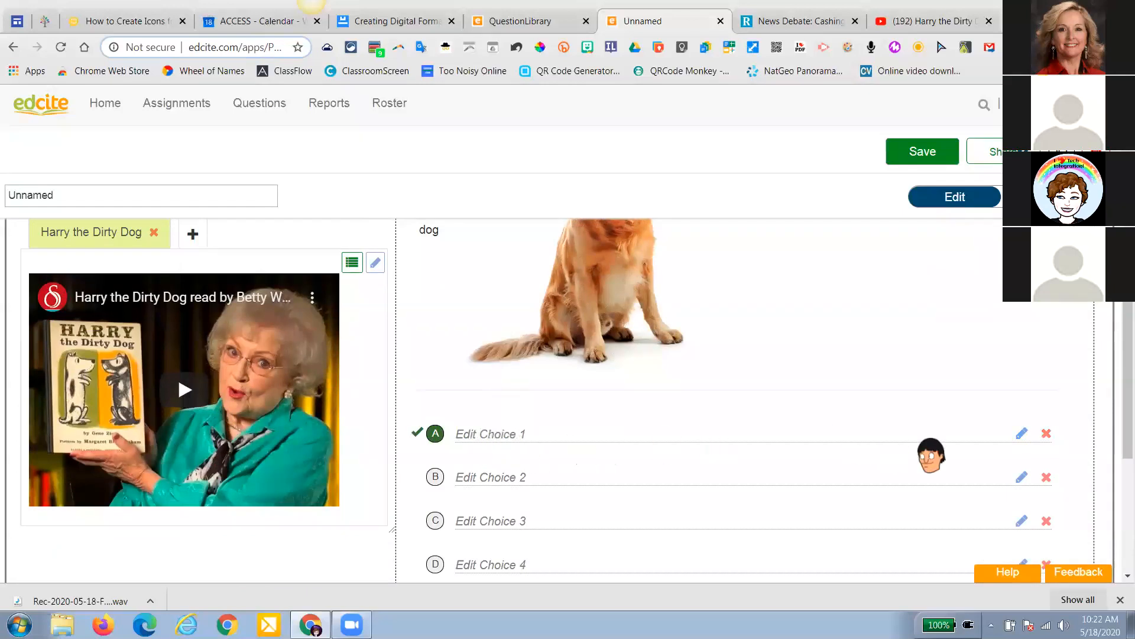
{"action": "left_click", "coordinate": [1022, 434]}
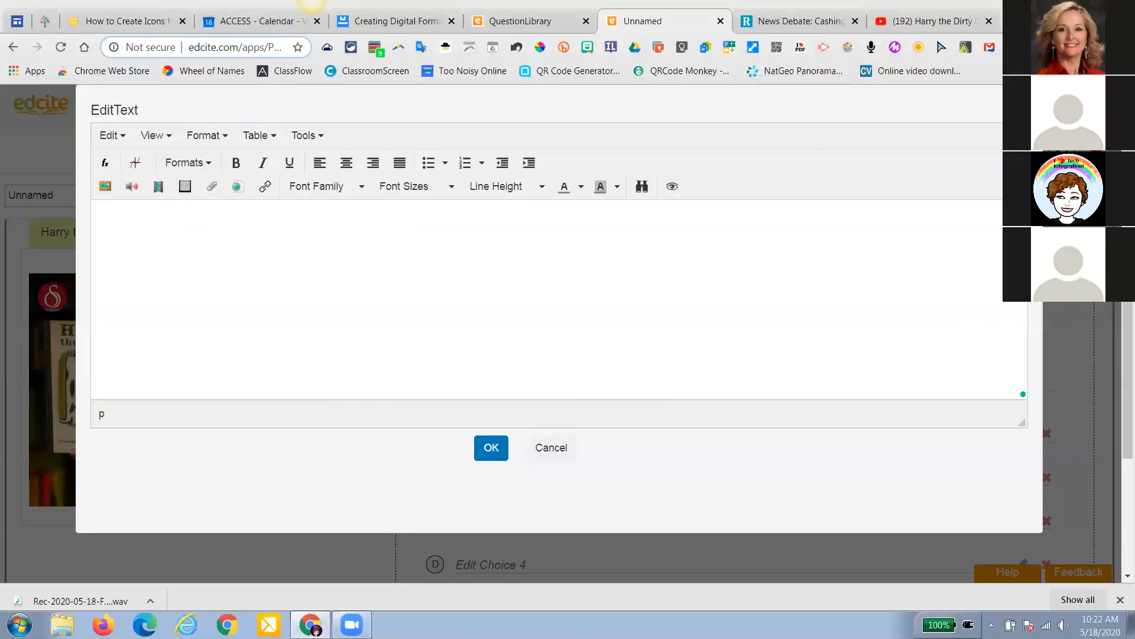
{"action": "left_click", "coordinate": [1032, 97]}
{"action": "scroll", "coordinate": [641, 300], "scroll_direction": "up", "scroll_amount": 3}
{"action": "scroll", "coordinate": [640, 299], "scroll_direction": "up", "scroll_amount": 1}
{"action": "scroll", "coordinate": [640, 298], "scroll_direction": "down", "scroll_amount": 2}
{"action": "scroll", "coordinate": [640, 299], "scroll_direction": "up", "scroll_amount": 2}
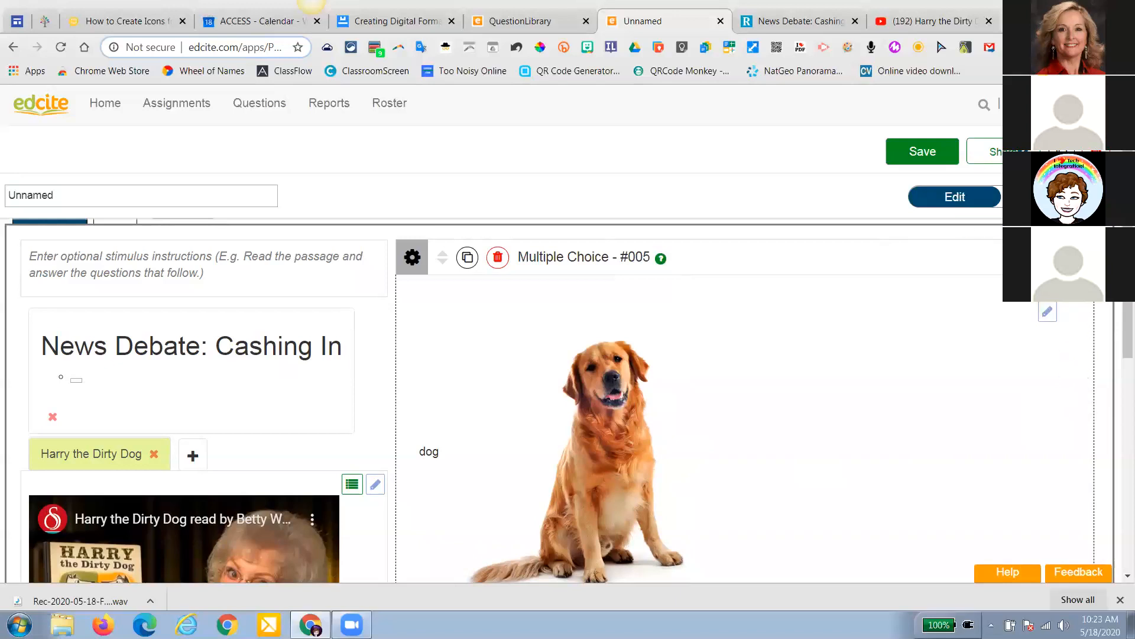
{"action": "left_click", "coordinate": [1047, 196]}
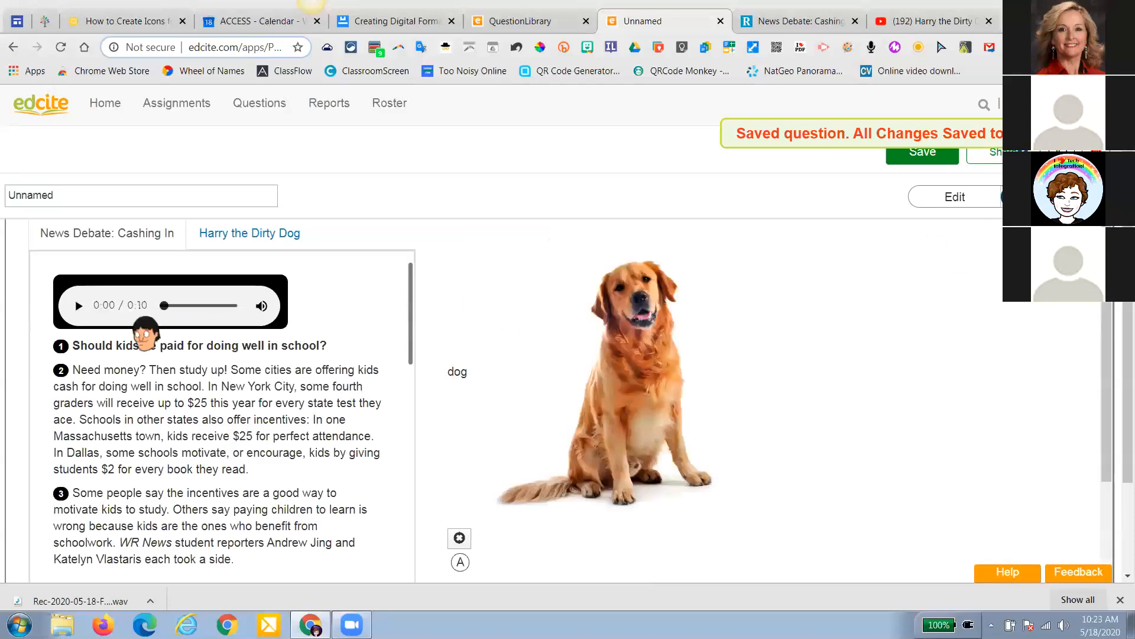
Show the Harry the Dirty Dog video passage beside the dog question in preview
{"action": "scroll", "coordinate": [285, 342], "scroll_direction": "down", "scroll_amount": 4}
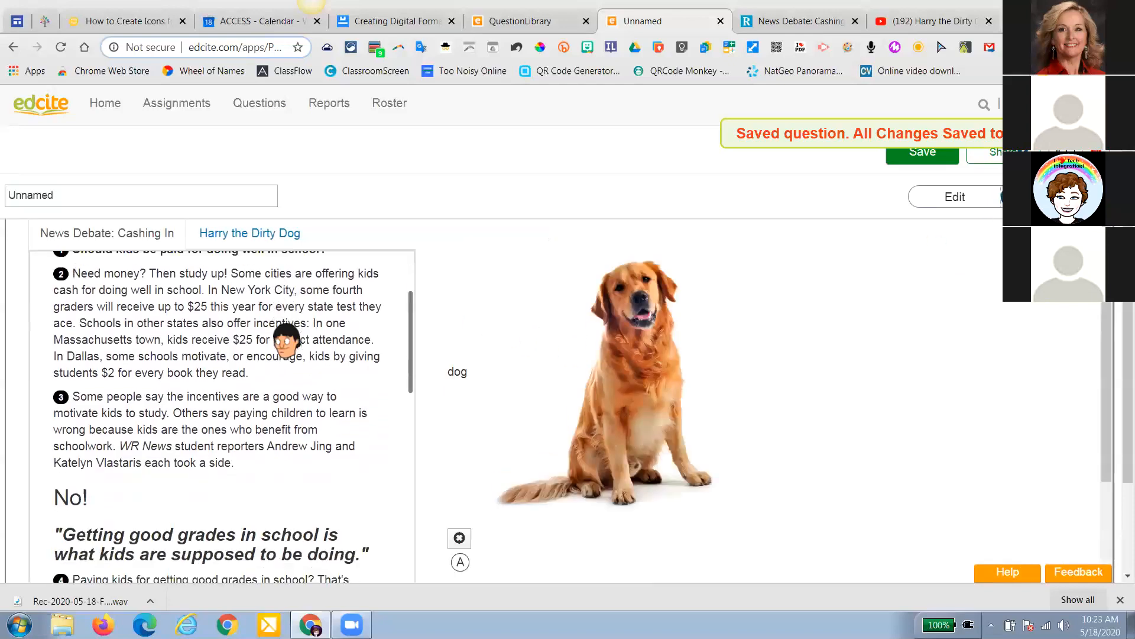
{"action": "left_click", "coordinate": [276, 236]}
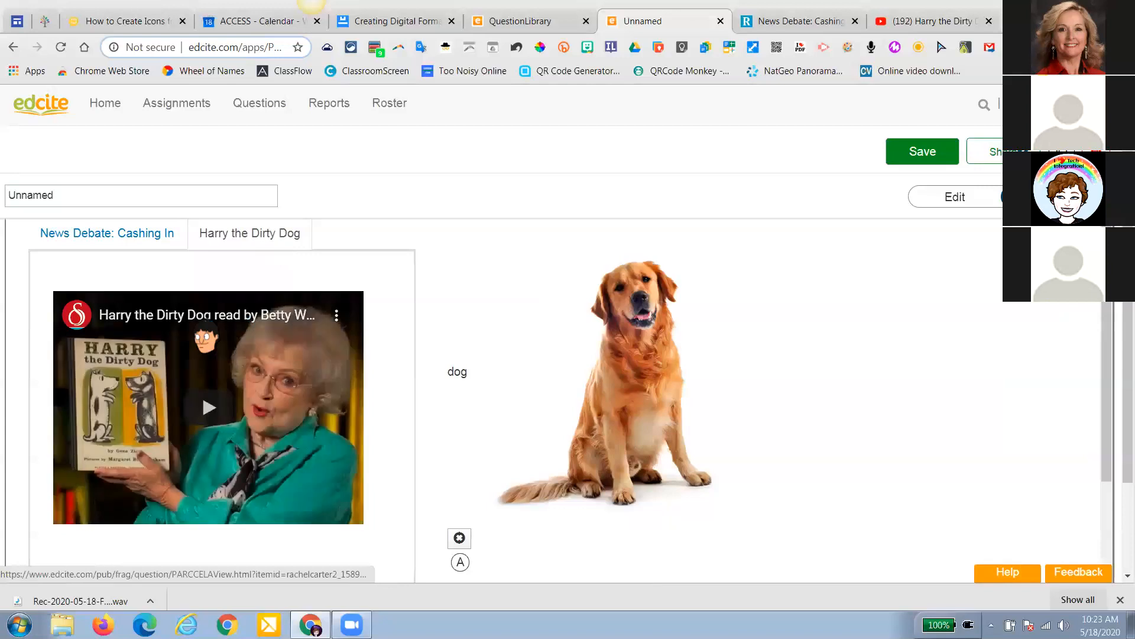
{"action": "scroll", "coordinate": [603, 330], "scroll_direction": "down", "scroll_amount": 1}
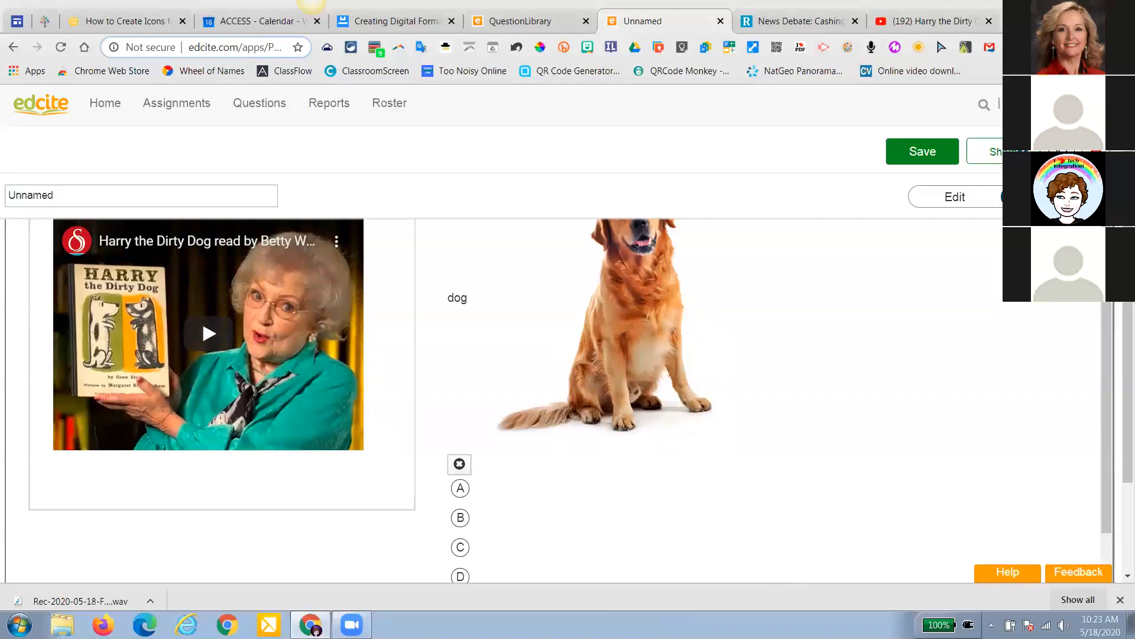
Replace the title 'Unnamed' with 'DemoQuestion', save, and dismiss the Item Saved message
{"action": "left_click", "coordinate": [153, 192]}
{"action": "left_click_drag", "start_coordinate": [153, 192], "coordinate": [9, 190]}
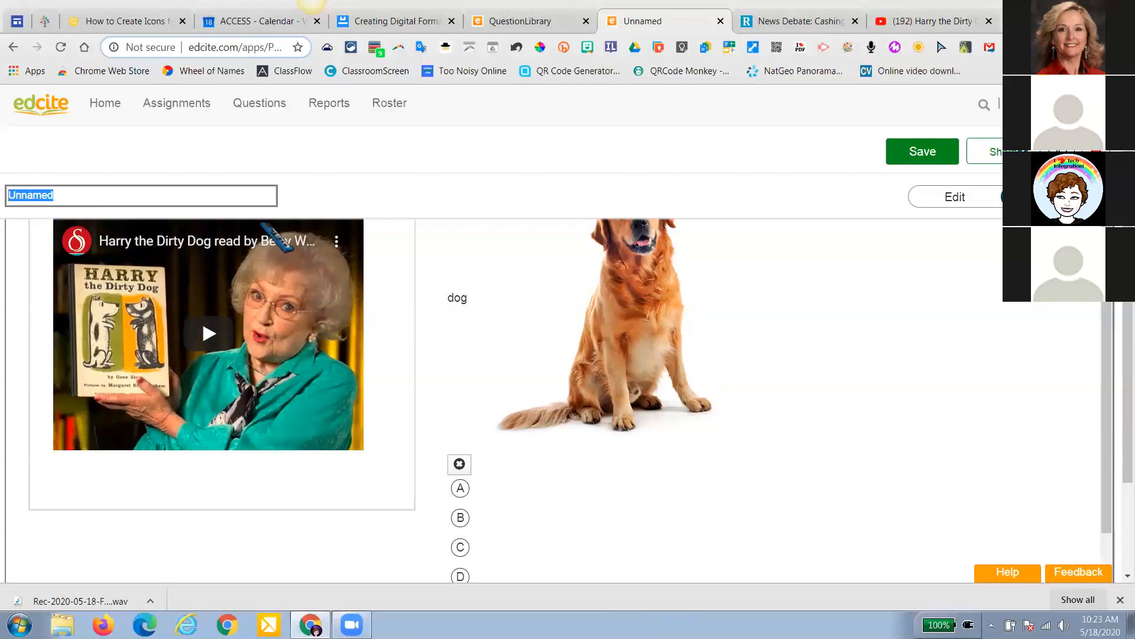
{"action": "type", "text": "Demo"}
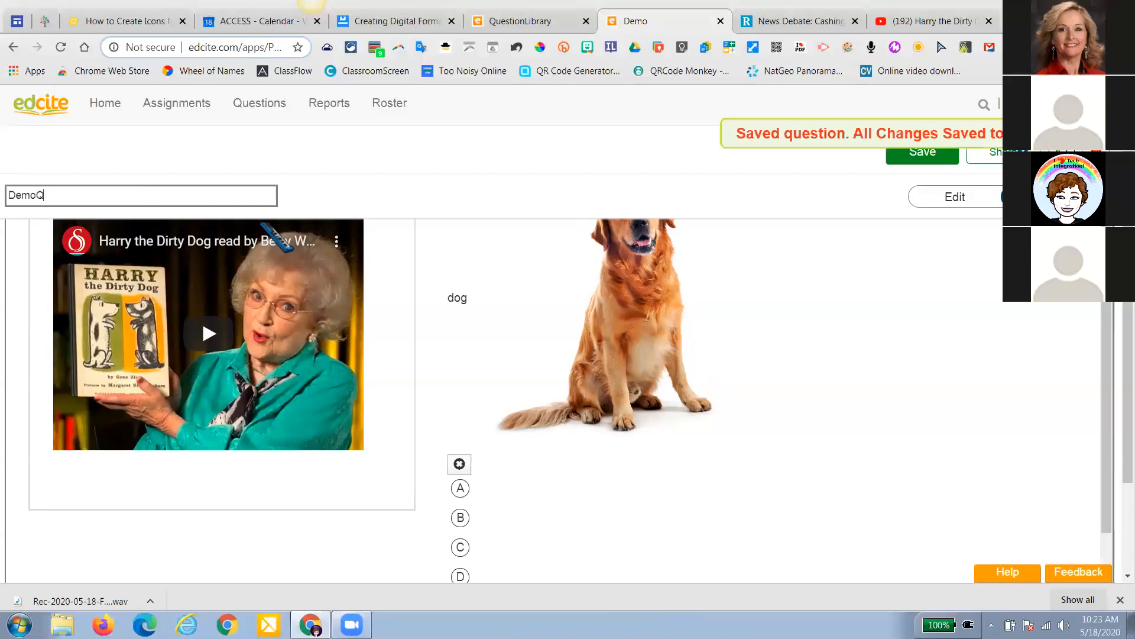
{"action": "type", "text": "Question"}
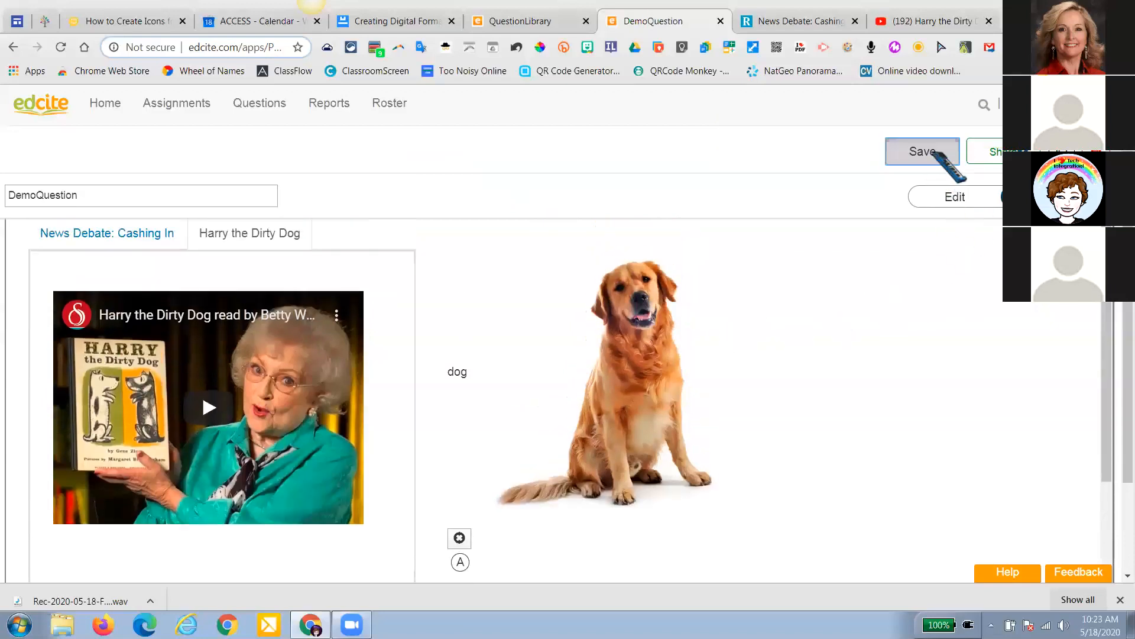
{"action": "left_click", "coordinate": [941, 156]}
{"action": "left_click", "coordinate": [690, 171]}
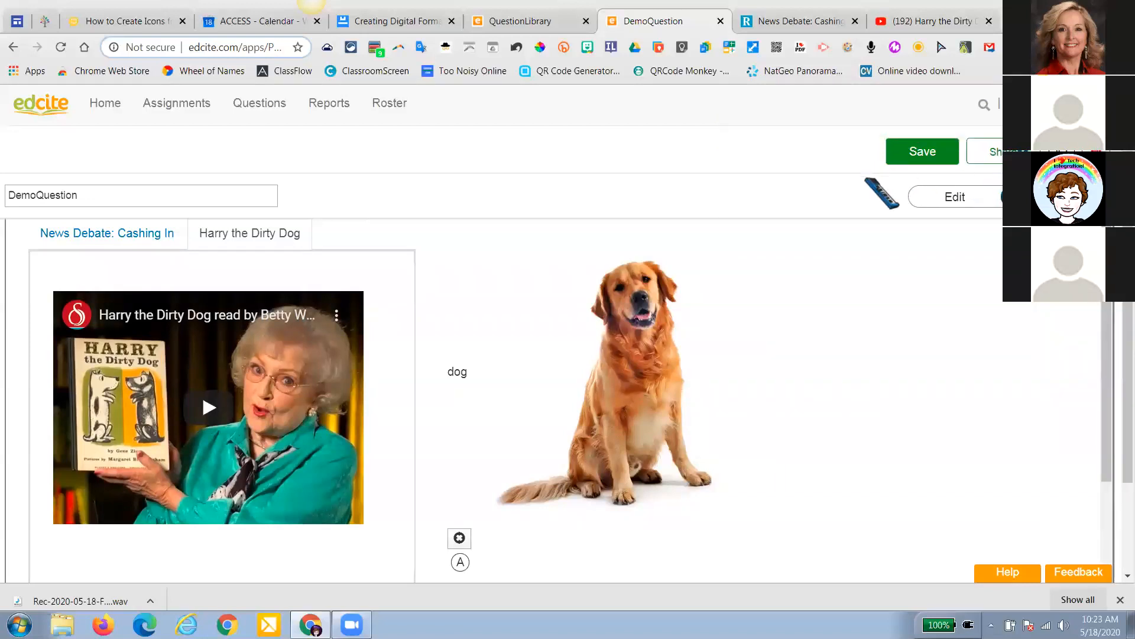
{"action": "scroll", "coordinate": [869, 205], "scroll_direction": "up", "scroll_amount": 2}
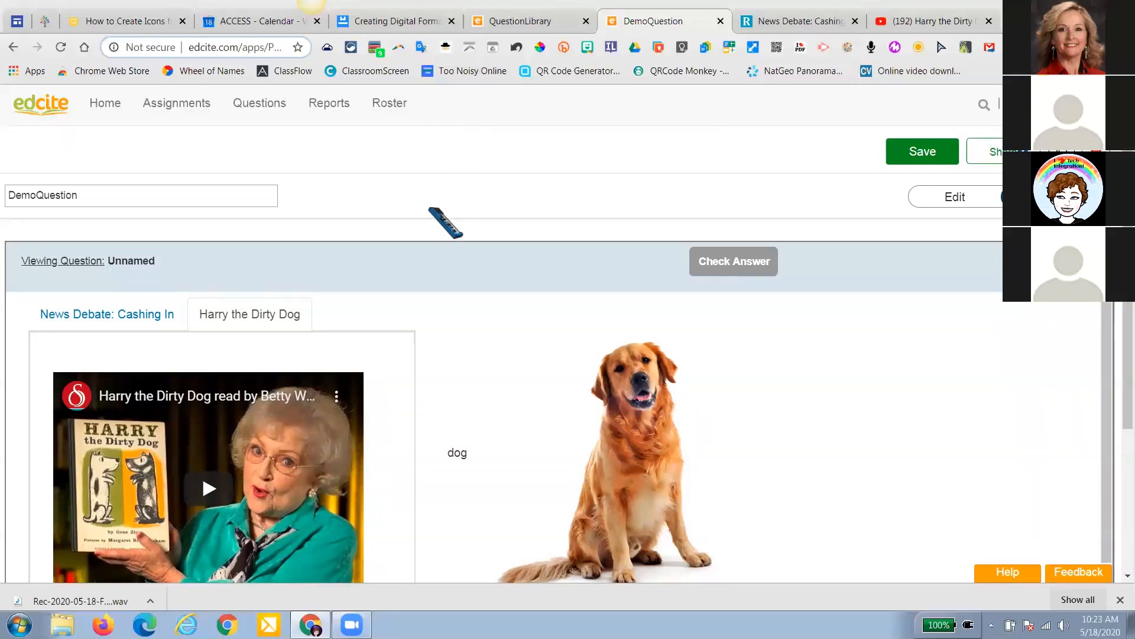
Go to the Create Question page and browse the question types
{"action": "mouse_move", "coordinate": [265, 110]}
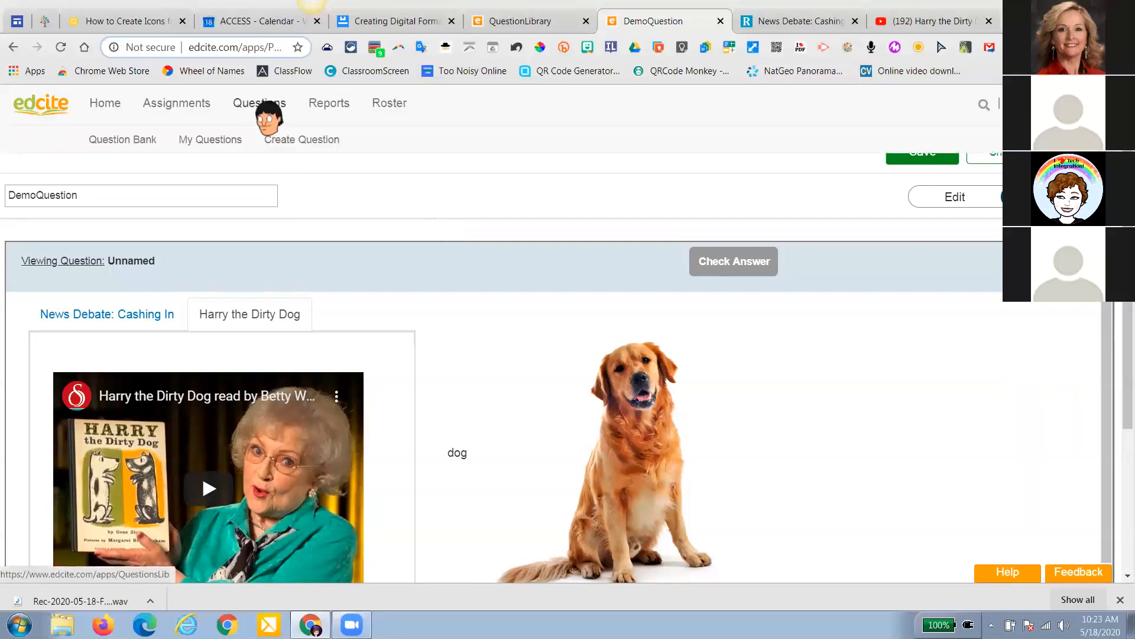
{"action": "left_click", "coordinate": [287, 142]}
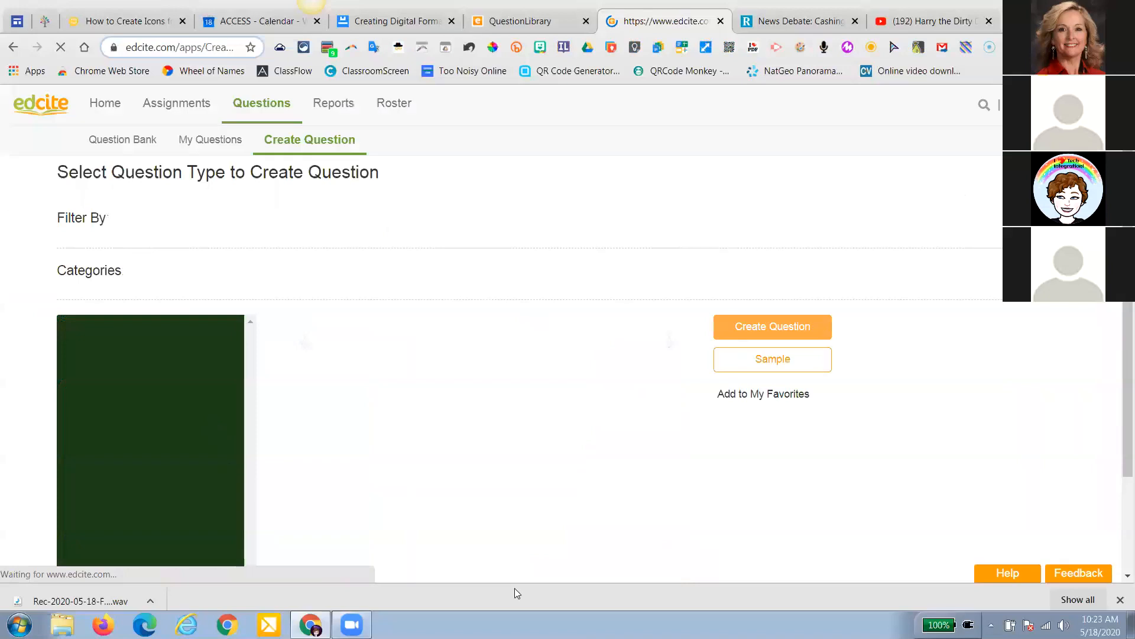
{"action": "scroll", "coordinate": [335, 254], "scroll_direction": "down", "scroll_amount": 1}
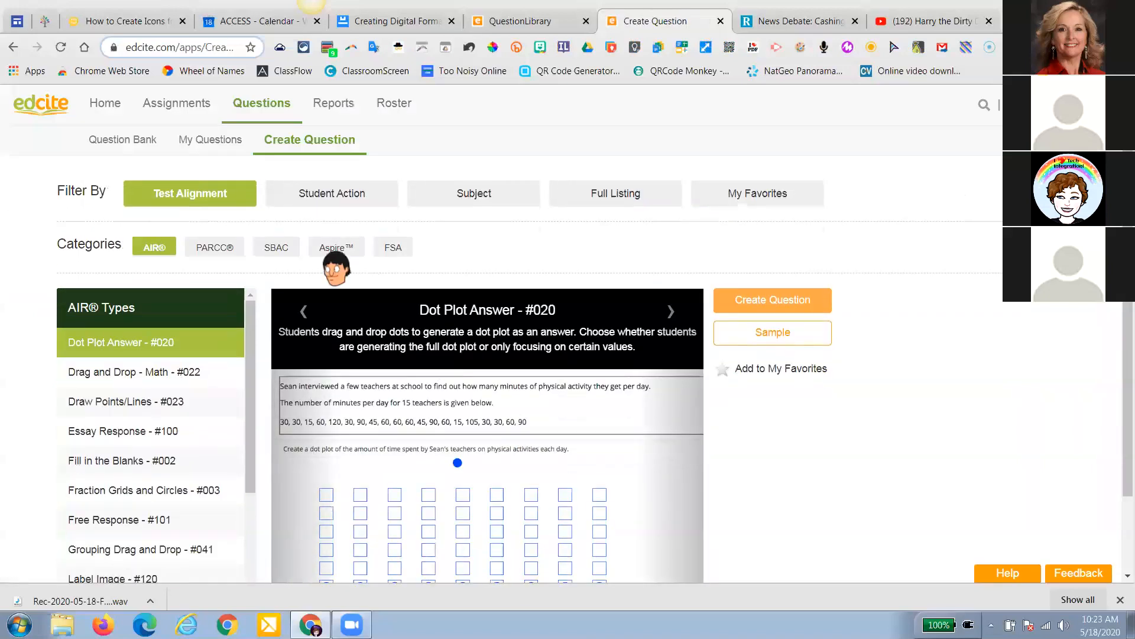
{"action": "scroll", "coordinate": [335, 260], "scroll_direction": "down", "scroll_amount": 2}
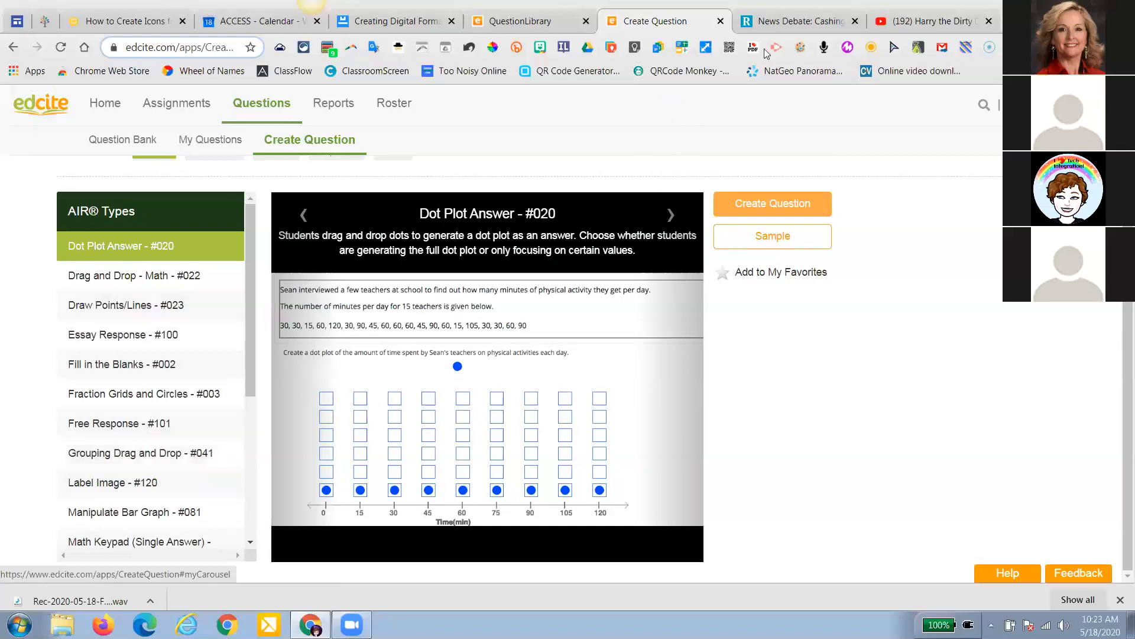
Look at the News Debate article and Harry the Dirty Dog video tabs, then return to question creation
{"action": "left_click", "coordinate": [796, 20]}
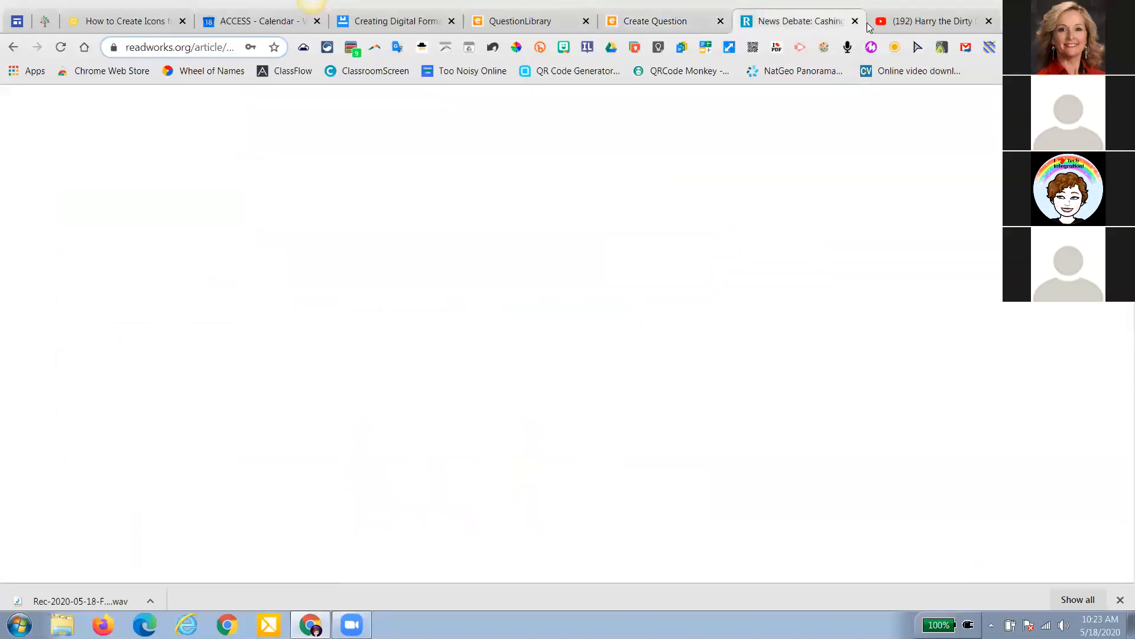
{"action": "left_click", "coordinate": [887, 20]}
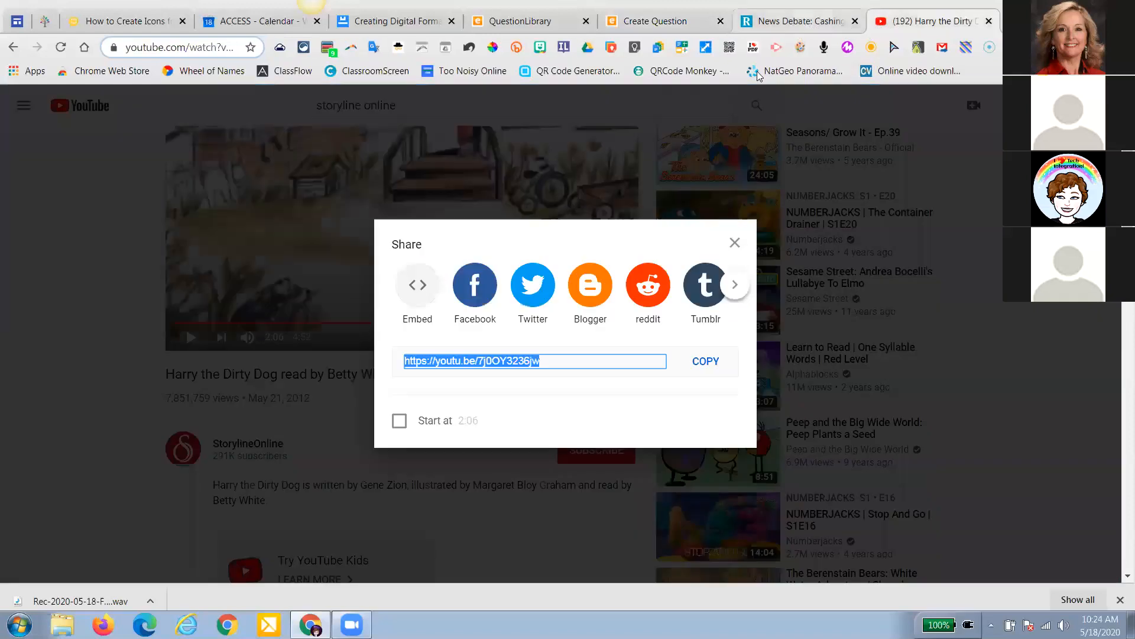
{"action": "left_click", "coordinate": [796, 21]}
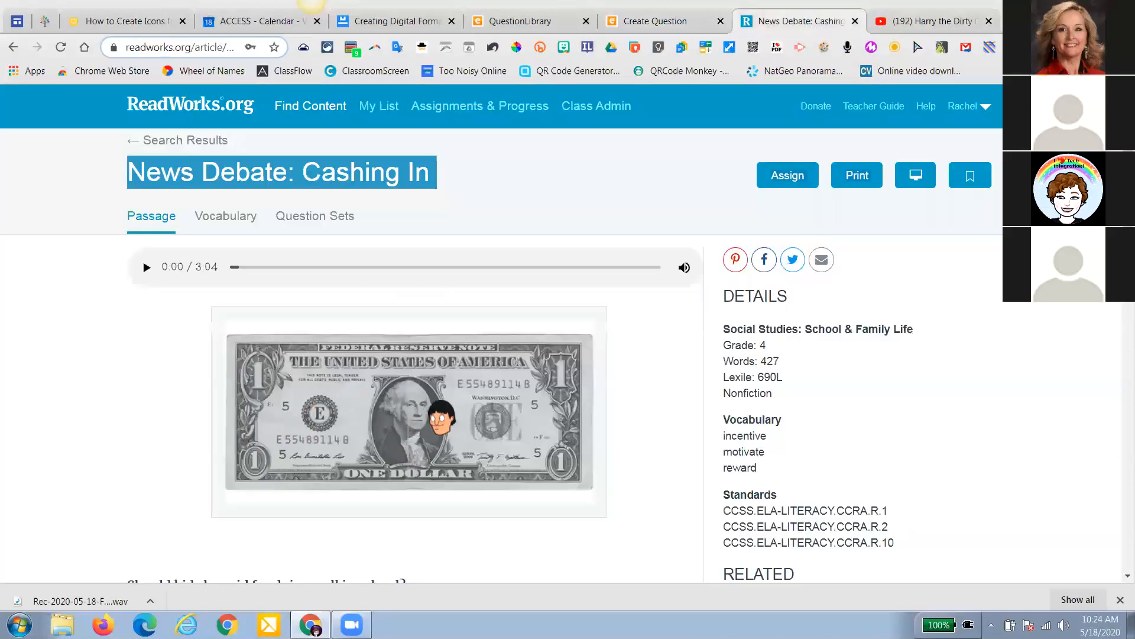
{"action": "left_click", "coordinate": [651, 21]}
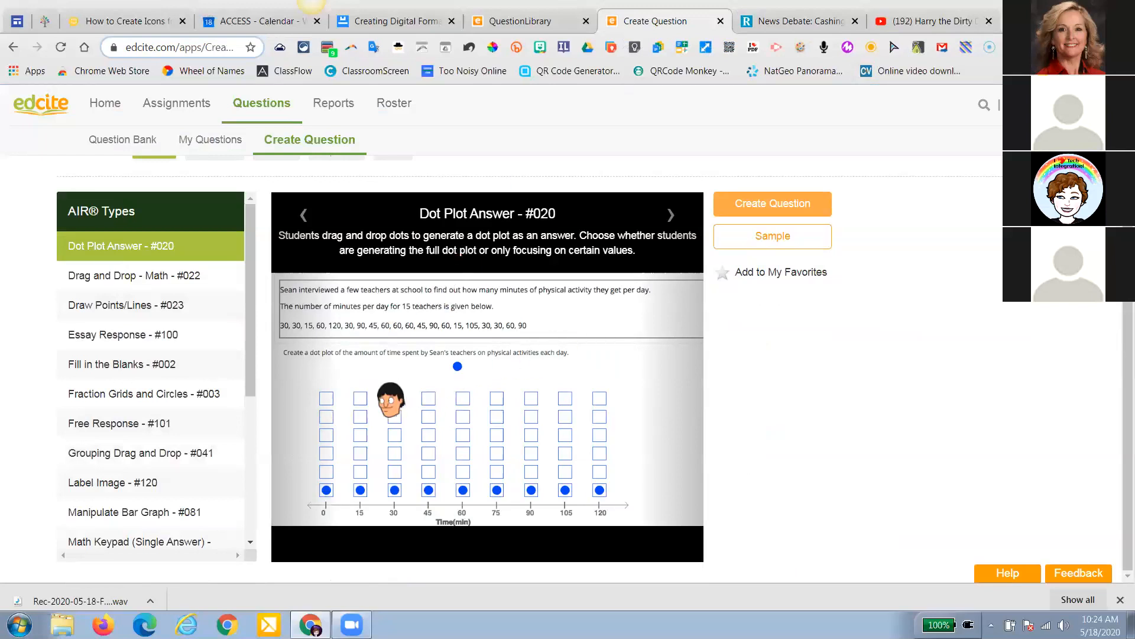
Preview the Number Line - Points and Ranges question type, then go to My Questions
{"action": "scroll", "coordinate": [162, 407], "scroll_direction": "down", "scroll_amount": 1}
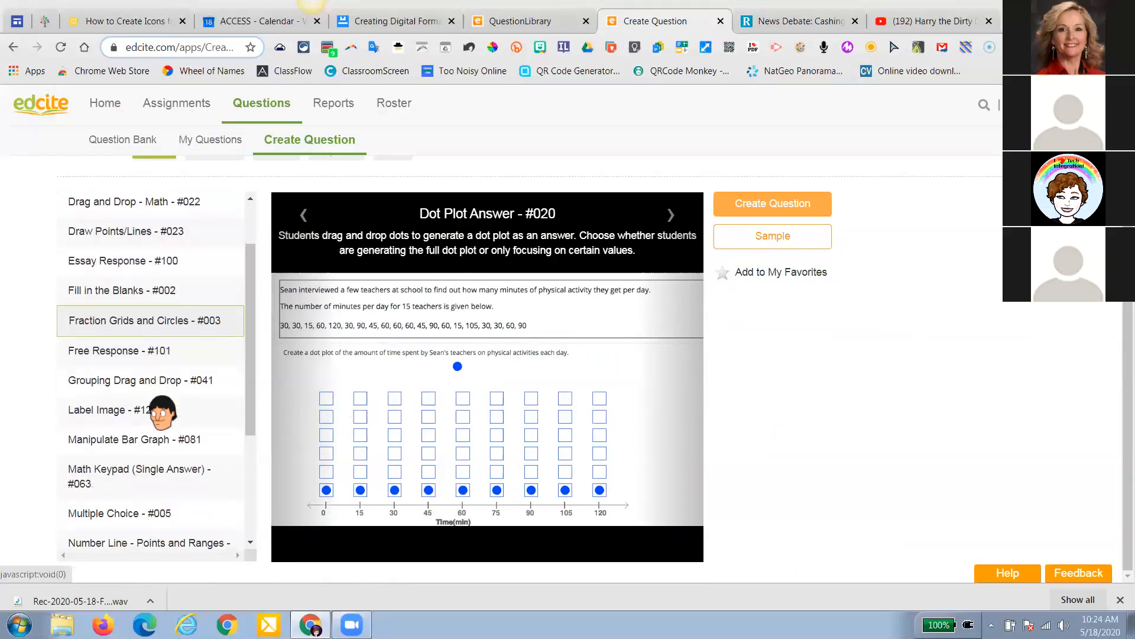
{"action": "scroll", "coordinate": [163, 412], "scroll_direction": "down", "scroll_amount": 2}
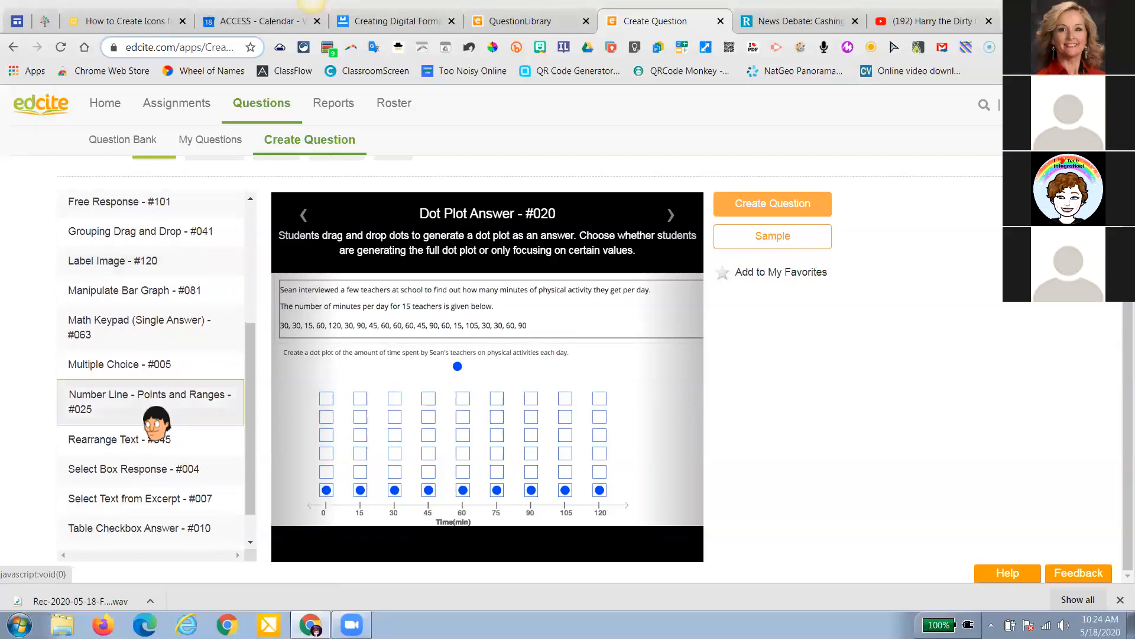
{"action": "left_click", "coordinate": [156, 421]}
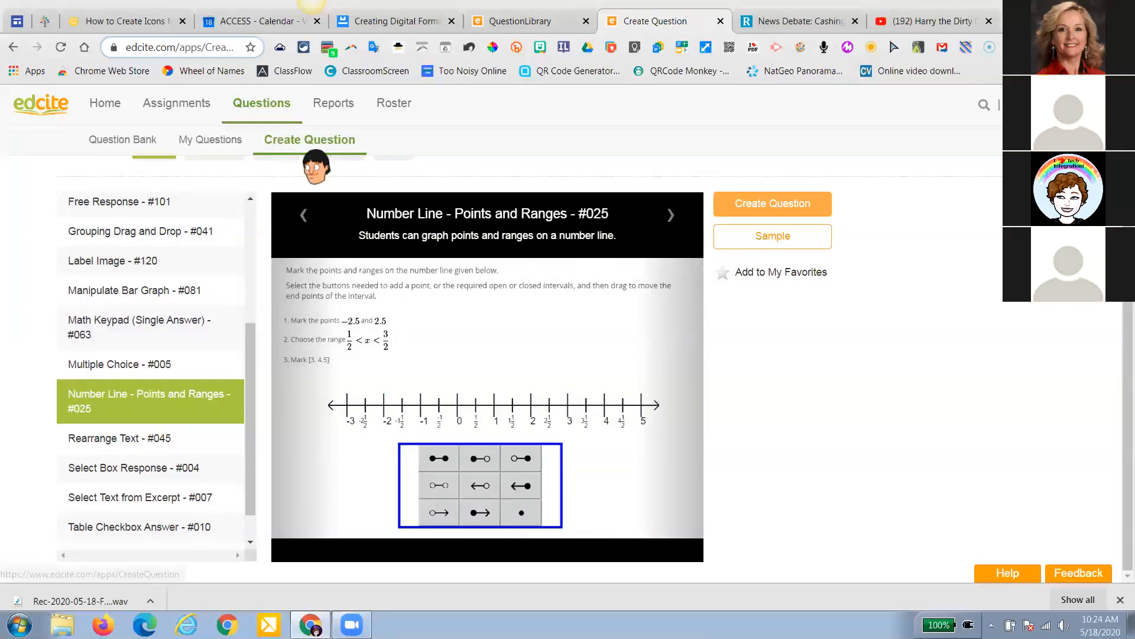
{"action": "left_click", "coordinate": [214, 155]}
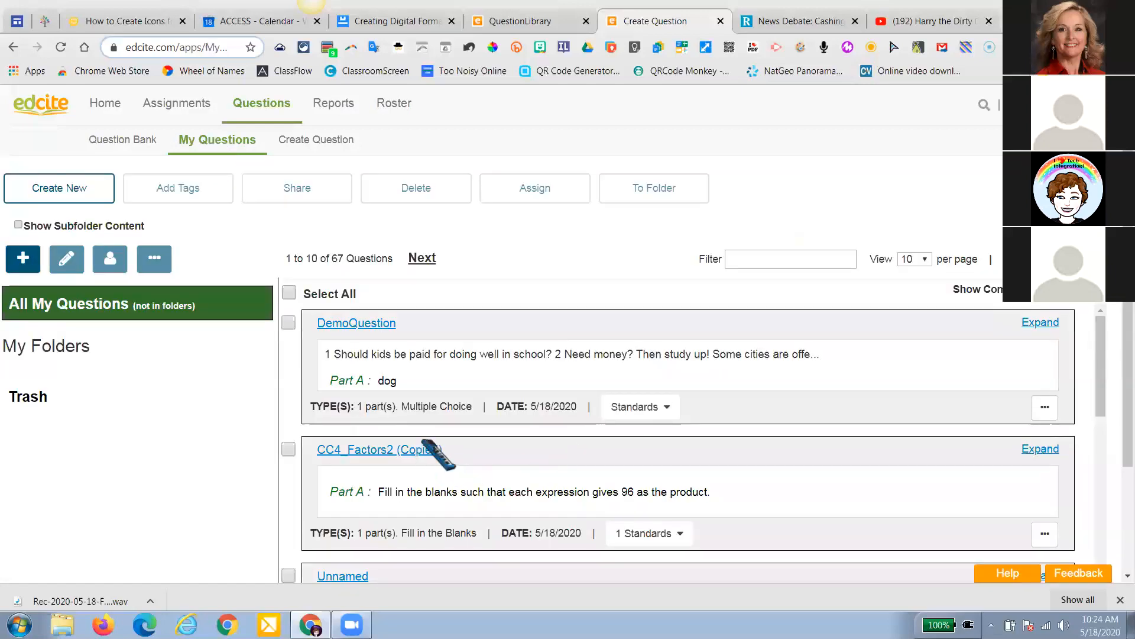
Expand DemoQuestion and scroll through its dog image and answer choices
{"action": "scroll", "coordinate": [434, 462], "scroll_direction": "down", "scroll_amount": 3}
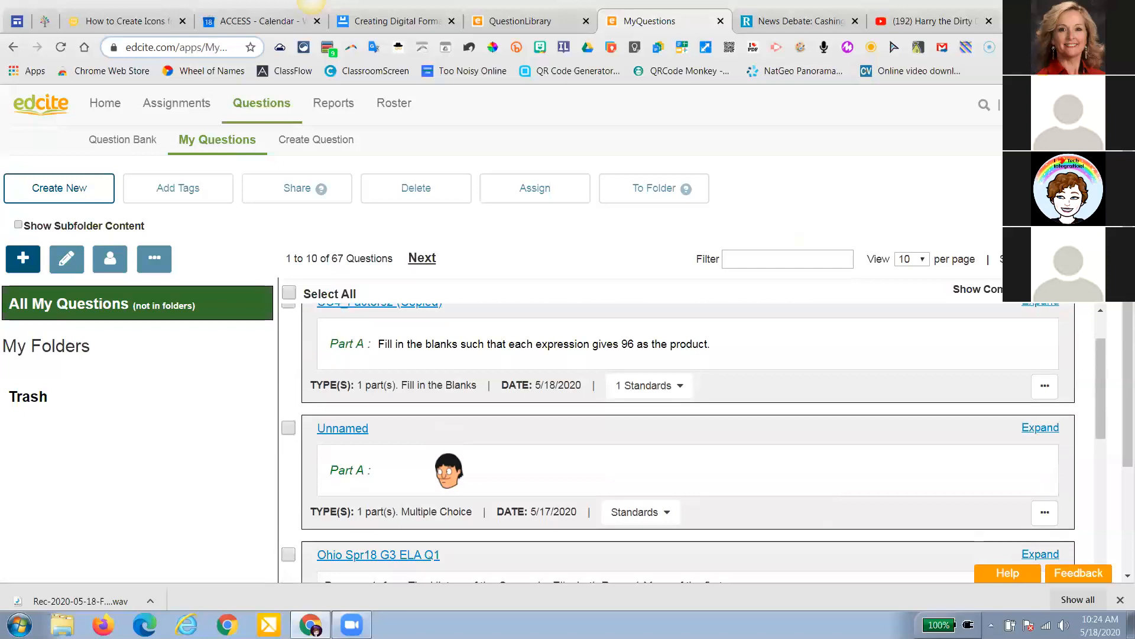
{"action": "scroll", "coordinate": [448, 467], "scroll_direction": "down", "scroll_amount": 3}
{"action": "scroll", "coordinate": [452, 446], "scroll_direction": "up", "scroll_amount": 5}
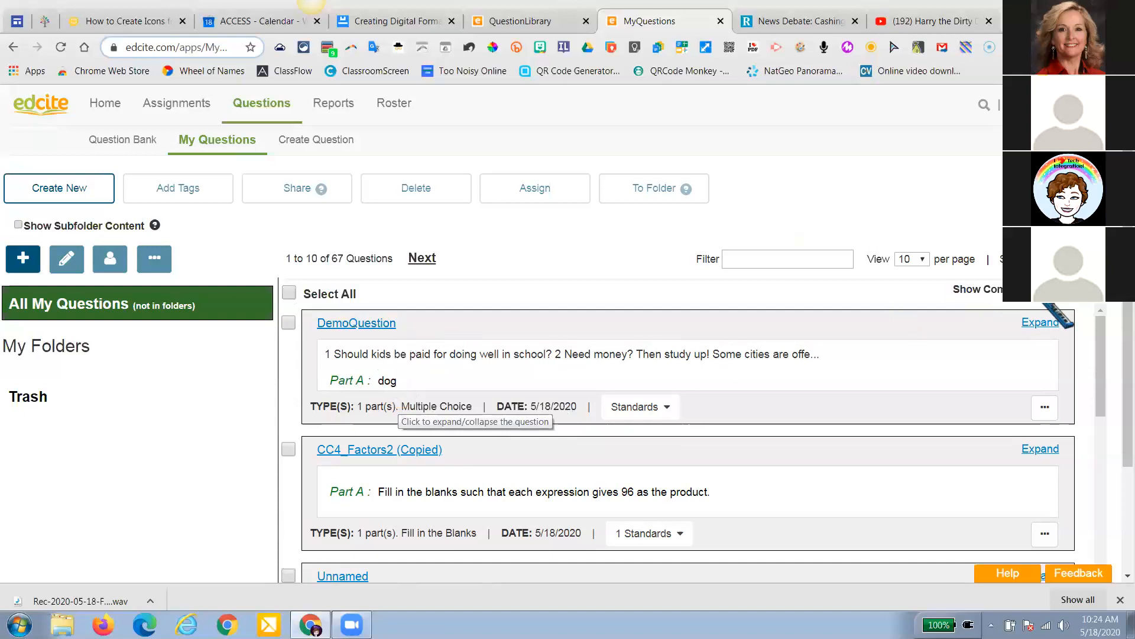
{"action": "left_click", "coordinate": [1041, 324]}
{"action": "scroll", "coordinate": [842, 393], "scroll_direction": "down", "scroll_amount": 4}
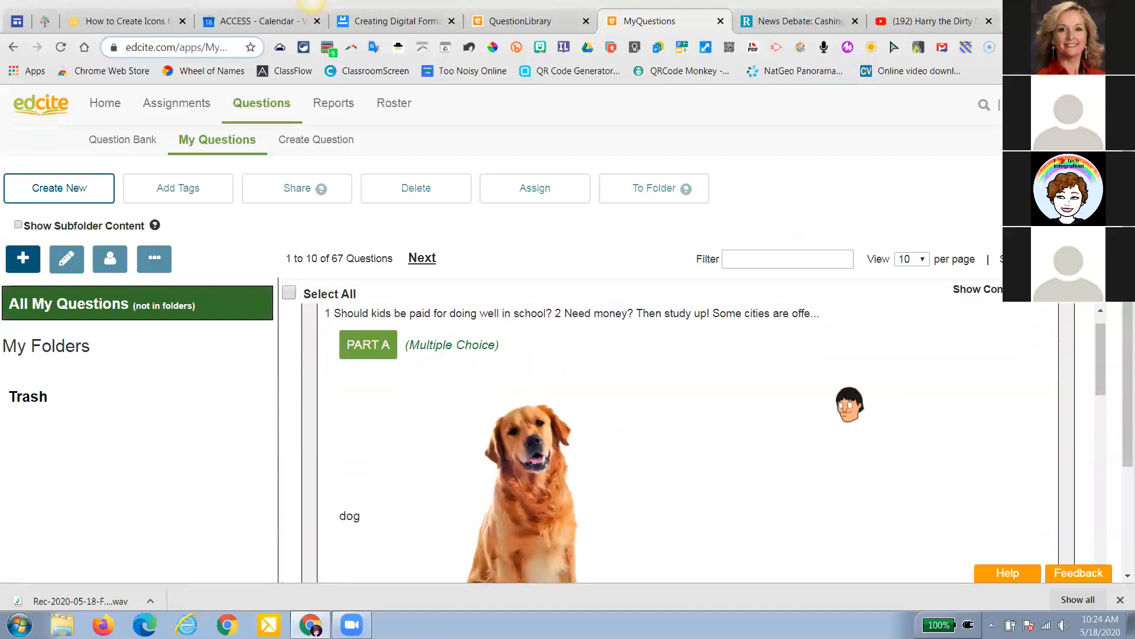
{"action": "scroll", "coordinate": [850, 404], "scroll_direction": "down", "scroll_amount": 3}
{"action": "scroll", "coordinate": [850, 404], "scroll_direction": "up", "scroll_amount": 6}
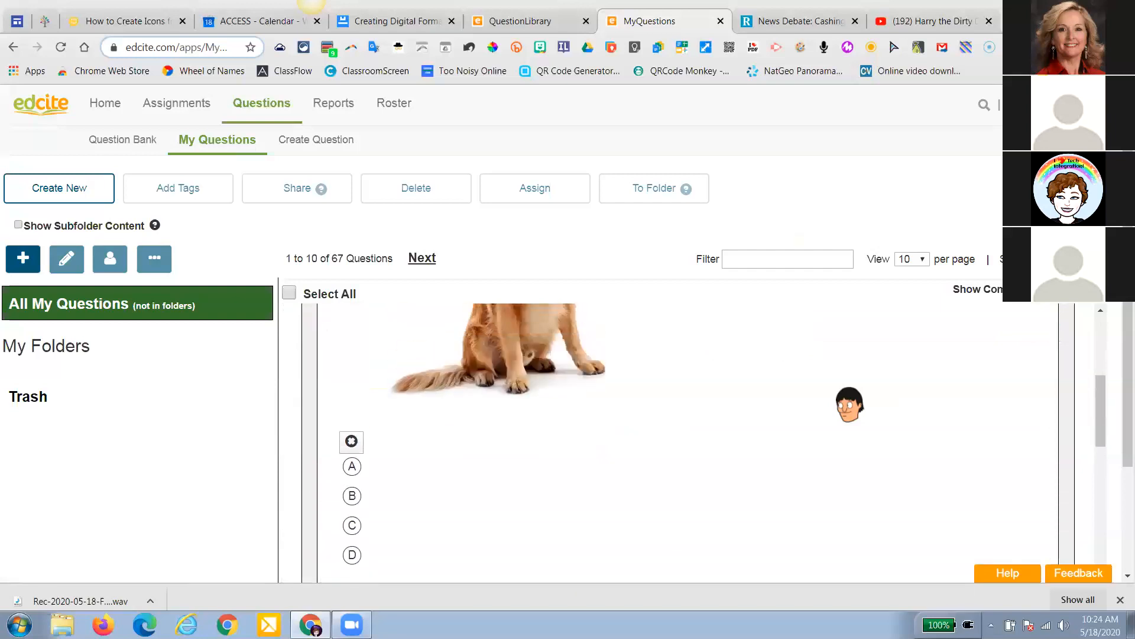
{"action": "scroll", "coordinate": [850, 404], "scroll_direction": "up", "scroll_amount": 1}
{"action": "scroll", "coordinate": [850, 404], "scroll_direction": "down", "scroll_amount": 3}
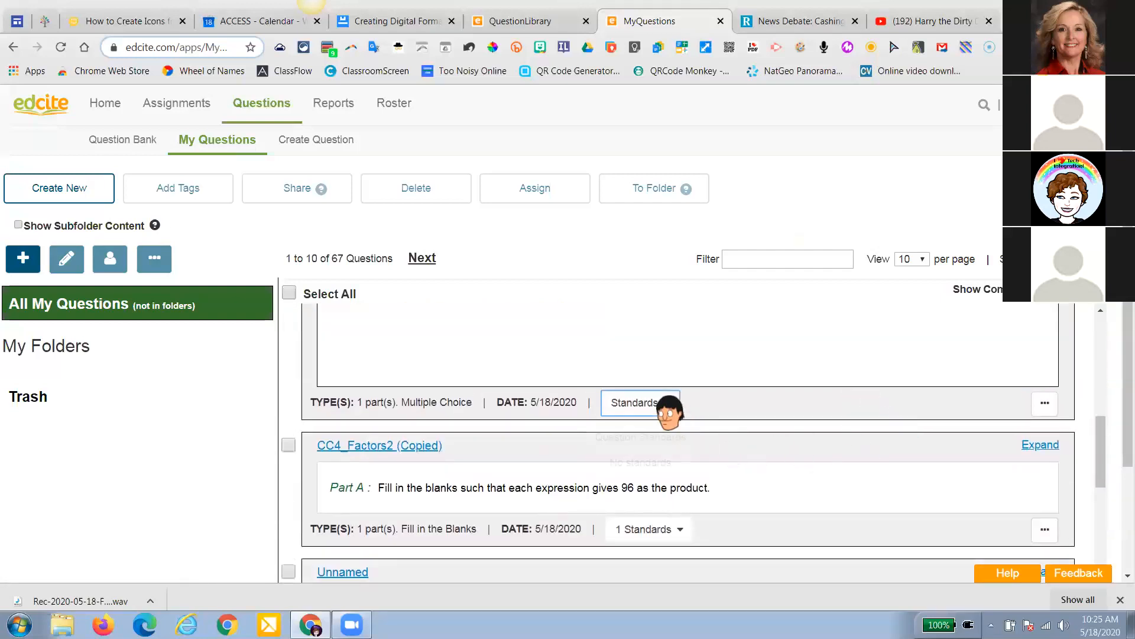
Check DemoQuestion's actions menu, collapse it, and tick it for an assignment
{"action": "left_click", "coordinate": [1044, 404]}
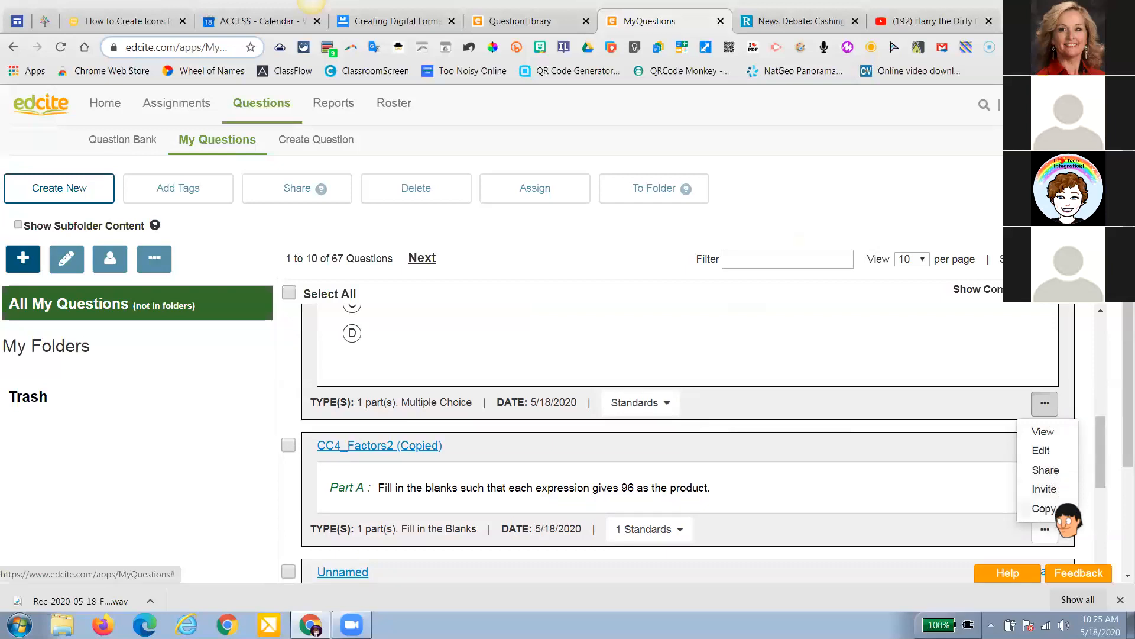
{"action": "scroll", "coordinate": [713, 413], "scroll_direction": "up", "scroll_amount": 5}
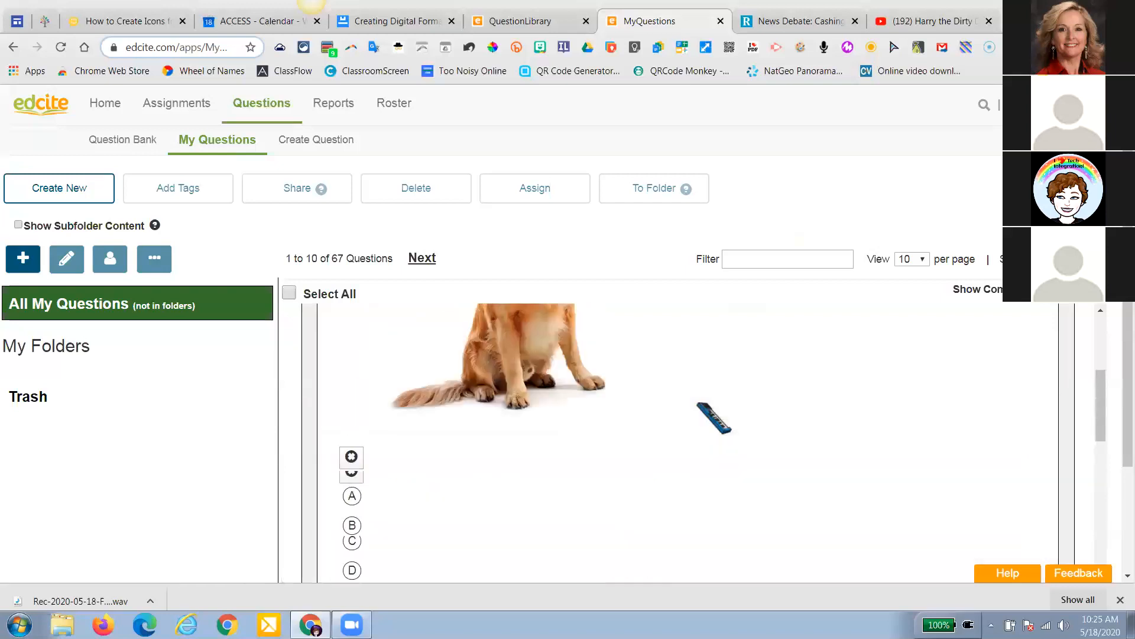
{"action": "scroll", "coordinate": [714, 417], "scroll_direction": "up", "scroll_amount": 1}
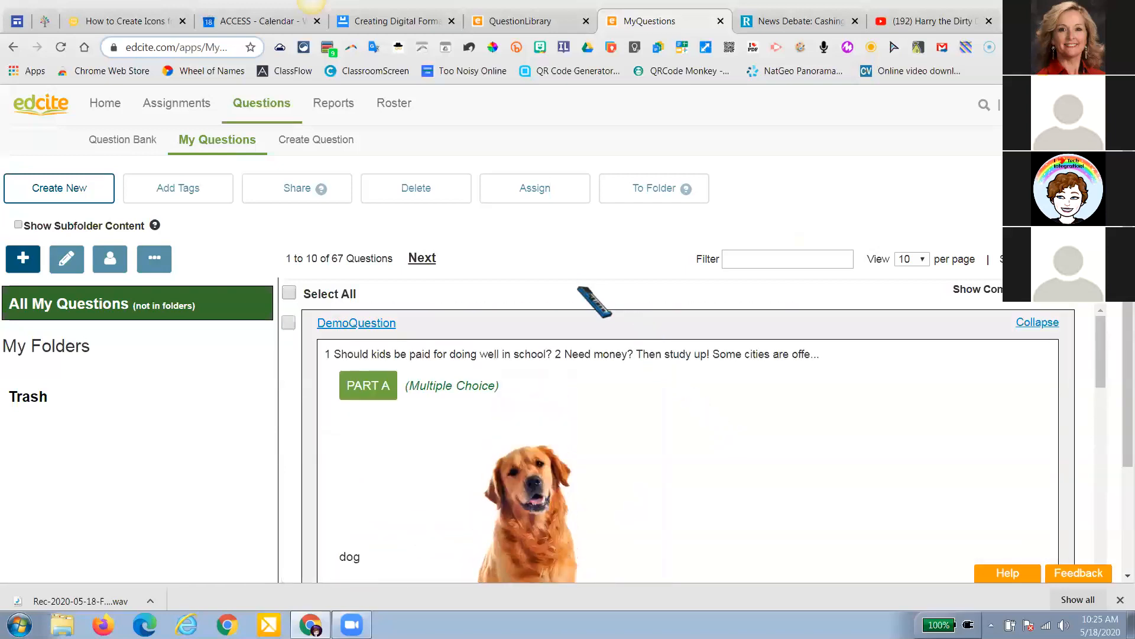
{"action": "left_click", "coordinate": [1044, 324]}
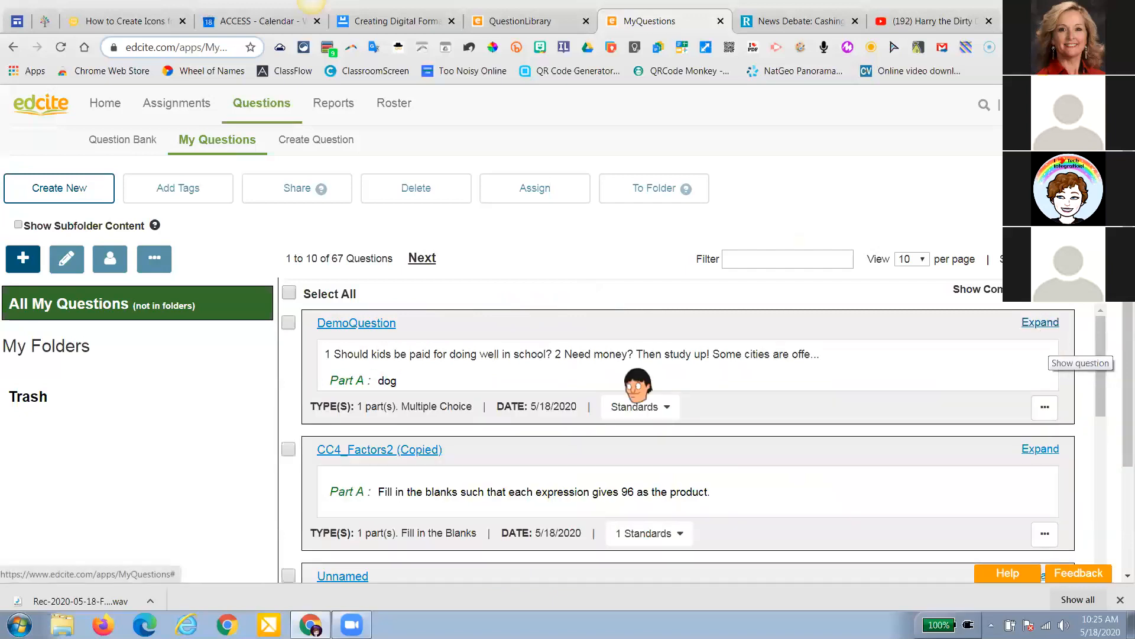
{"action": "left_click", "coordinate": [288, 323]}
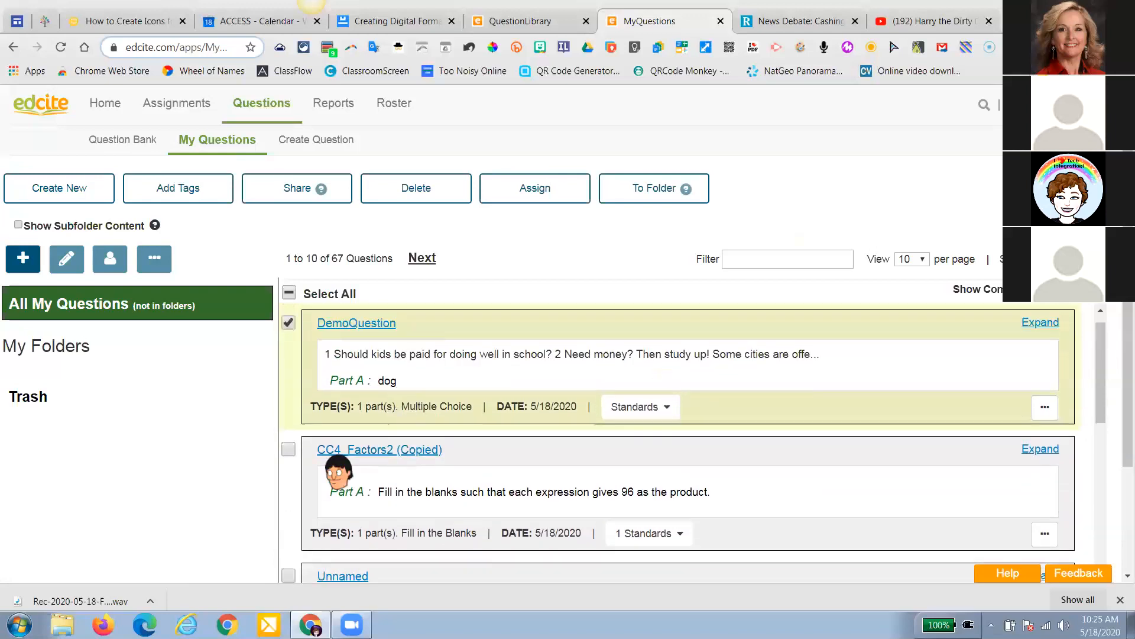
Also tick Essay Response and create an assignment from the selected questions
{"action": "scroll", "coordinate": [578, 431], "scroll_direction": "down", "scroll_amount": 8}
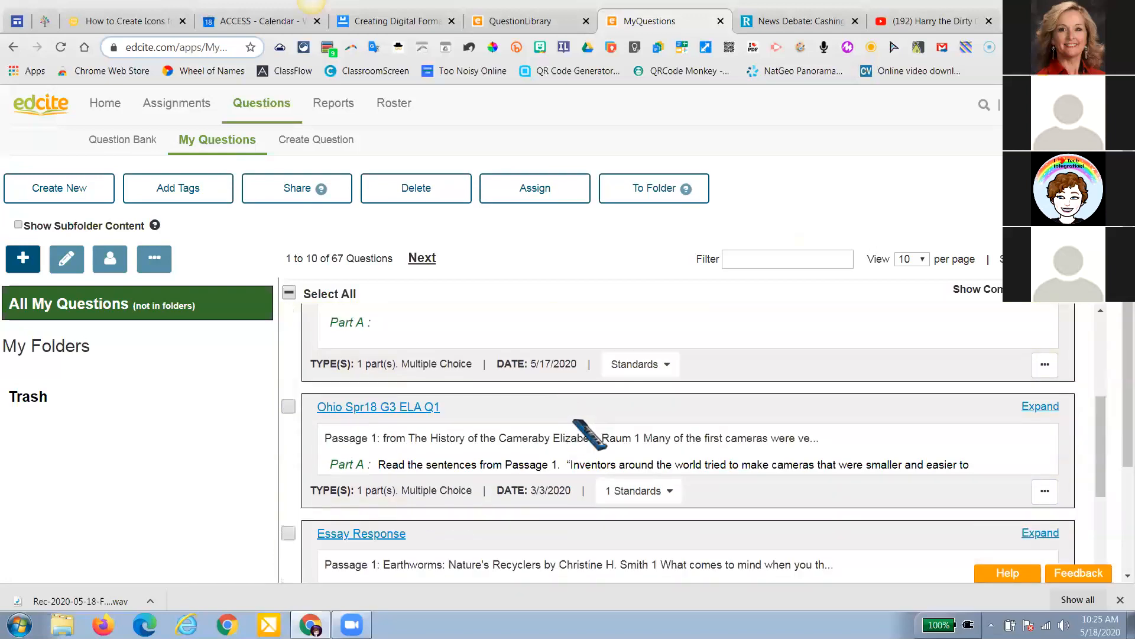
{"action": "left_click", "coordinate": [288, 385]}
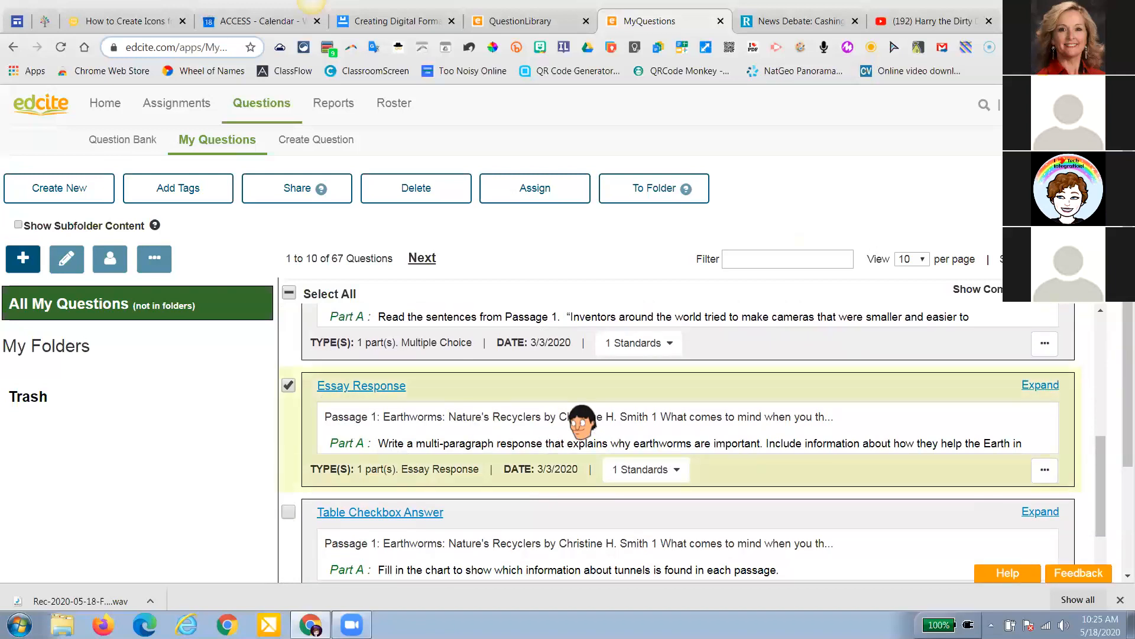
{"action": "scroll", "coordinate": [581, 421], "scroll_direction": "up", "scroll_amount": 8}
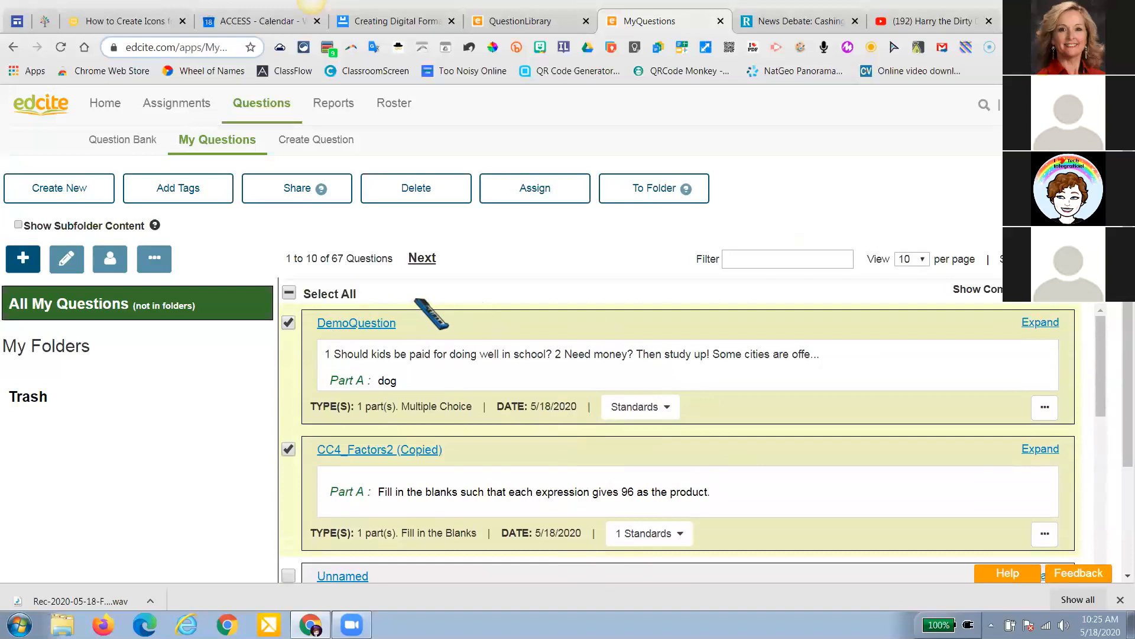
{"action": "left_click", "coordinate": [532, 192]}
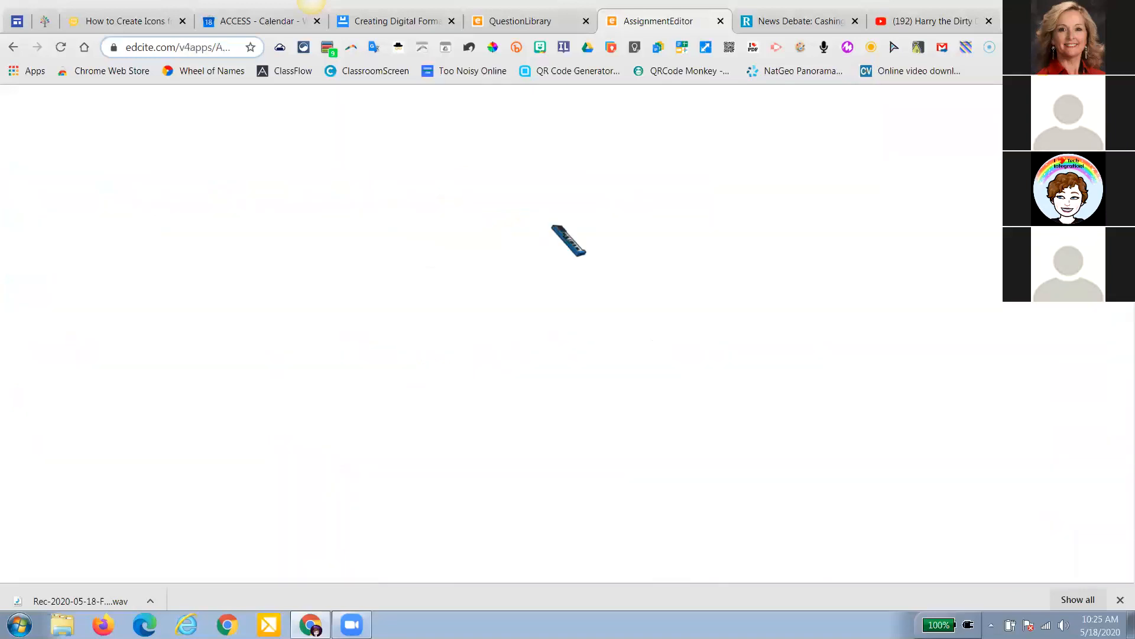
Name the assignment 'Demo Assignment', cancel the question-info editor, and start deleting CC4_Factors2 (Copied)
{"action": "left_click", "coordinate": [169, 260]}
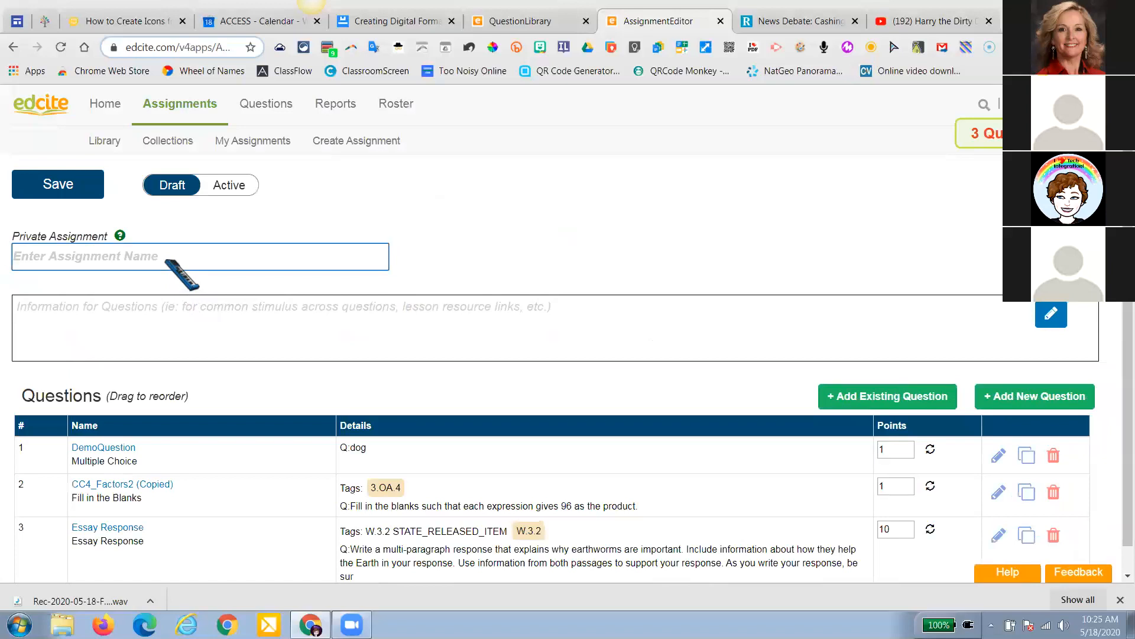
{"action": "type", "text": "Demo"}
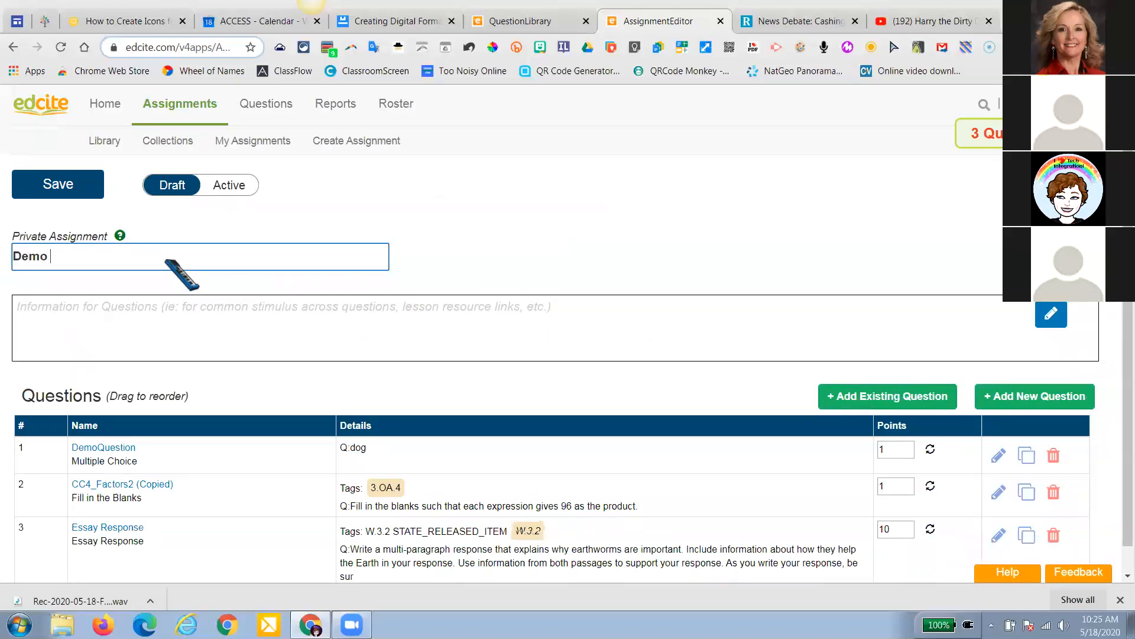
{"action": "type", "text": " Assignment"}
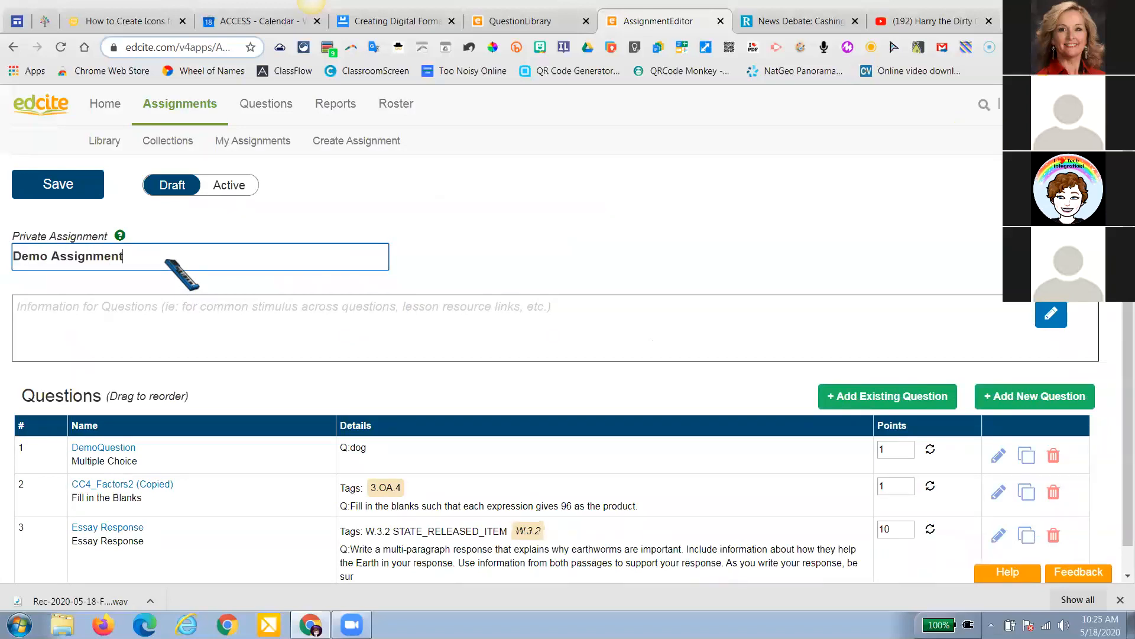
{"action": "left_click", "coordinate": [142, 305]}
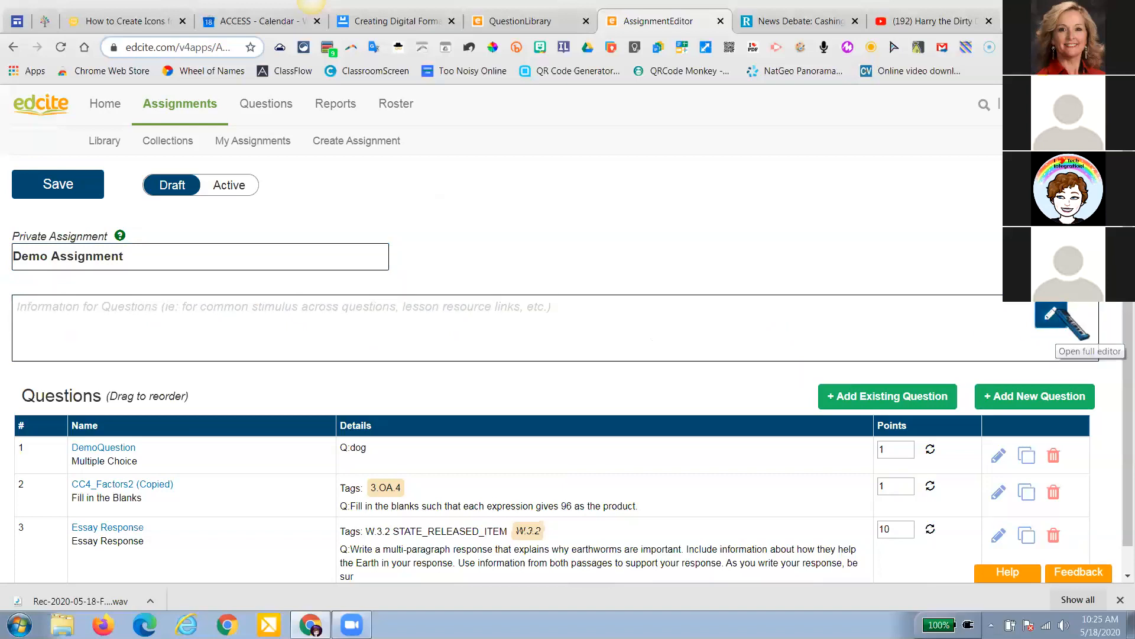
{"action": "left_click", "coordinate": [1051, 314]}
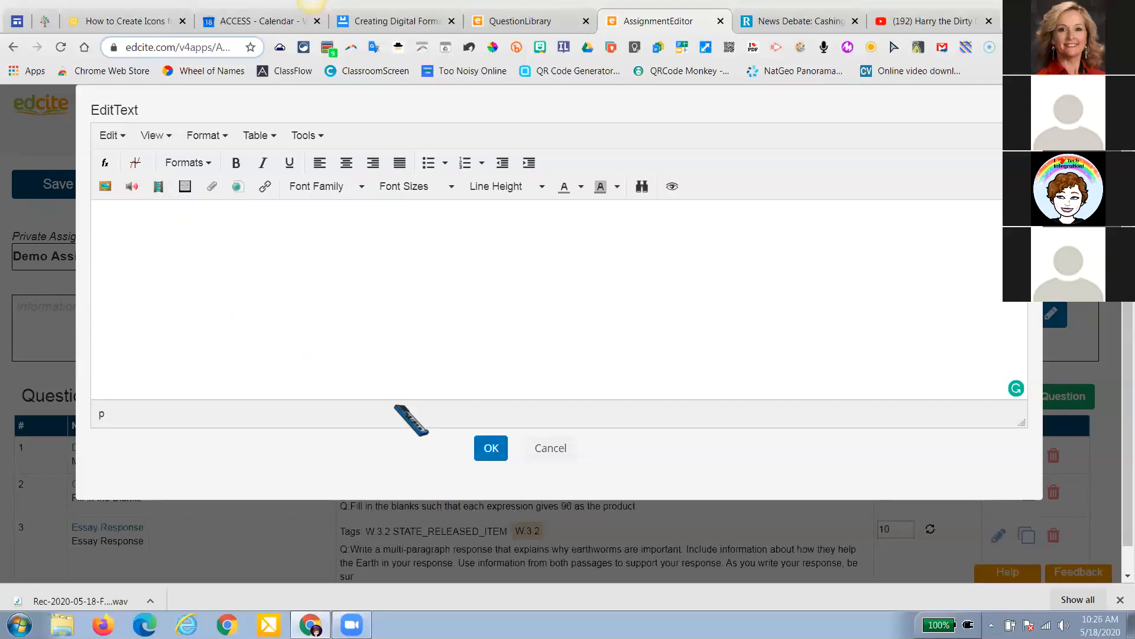
{"action": "left_click", "coordinate": [545, 449]}
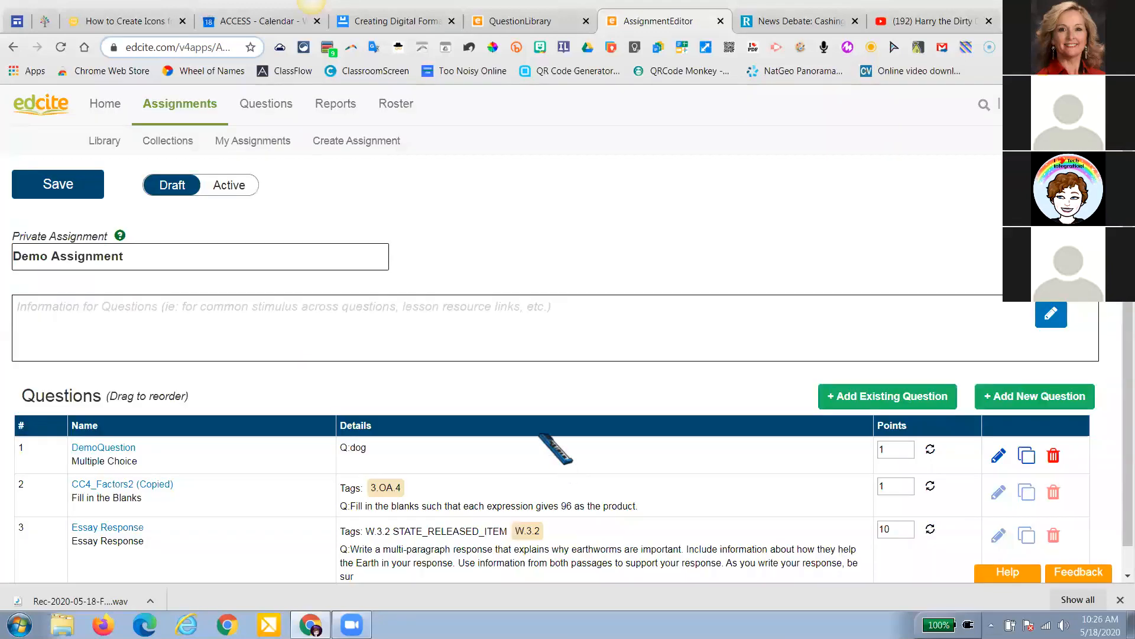
{"action": "scroll", "coordinate": [540, 413], "scroll_direction": "down", "scroll_amount": 1}
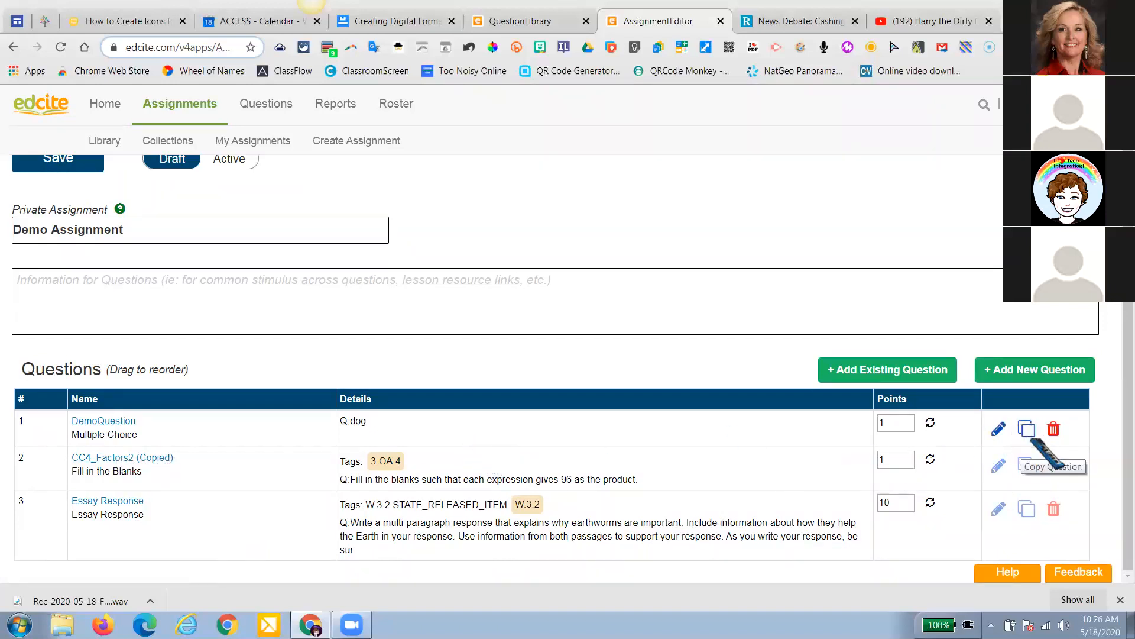
{"action": "left_click", "coordinate": [1053, 466]}
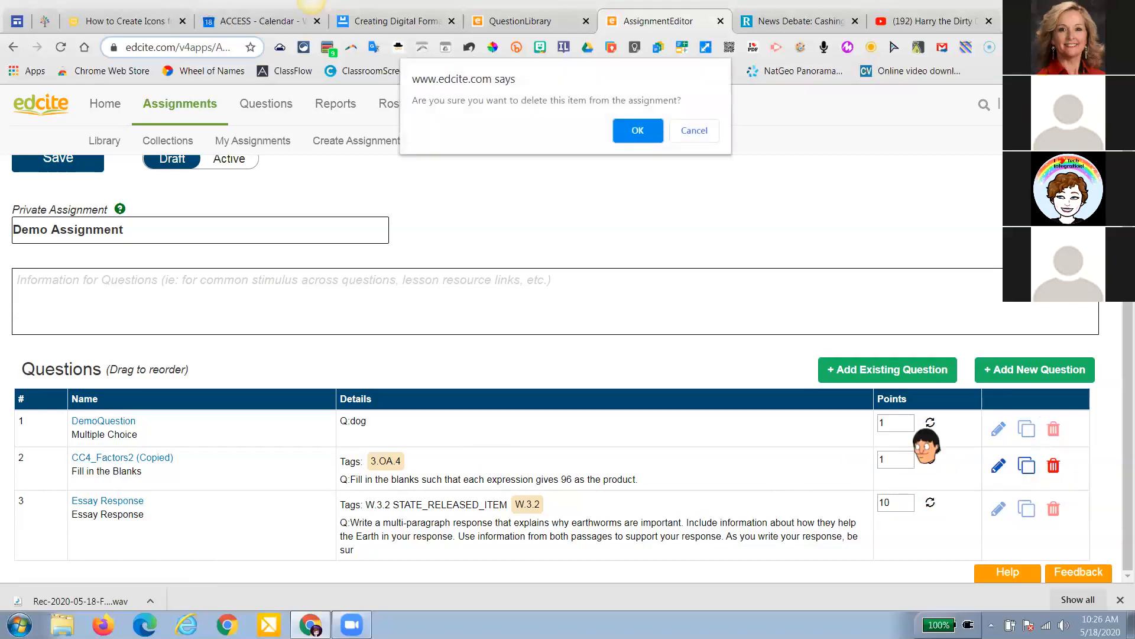
Delete CC4_Factors2 (Copied), set Demo Assignment to Active, and bring up its Scheduler
{"action": "left_click", "coordinate": [629, 131]}
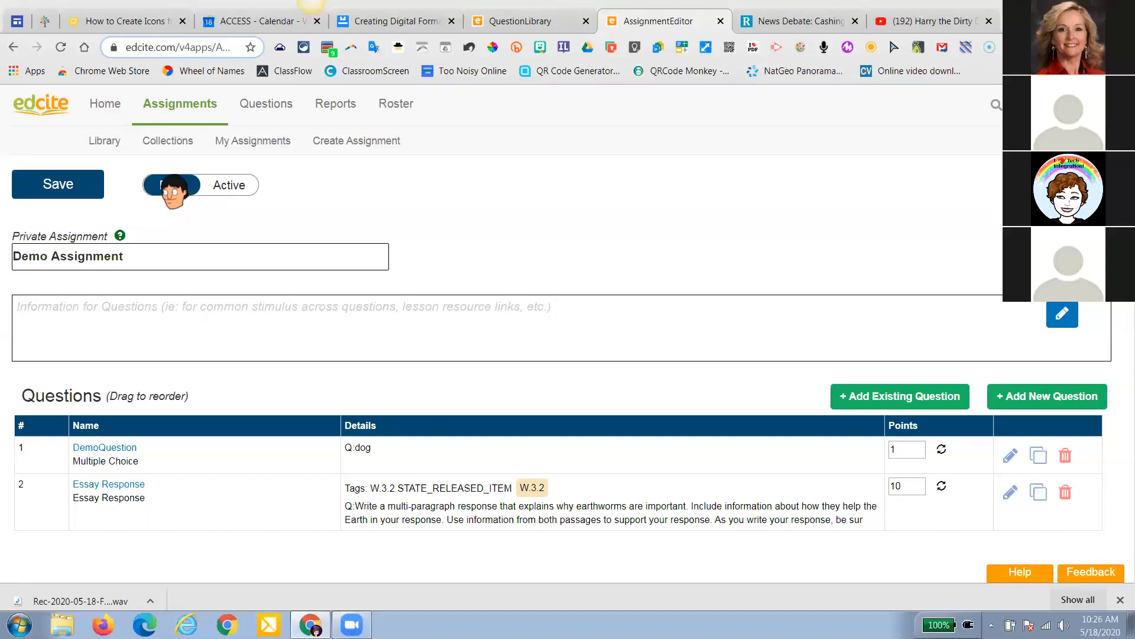
{"action": "left_click", "coordinate": [228, 185]}
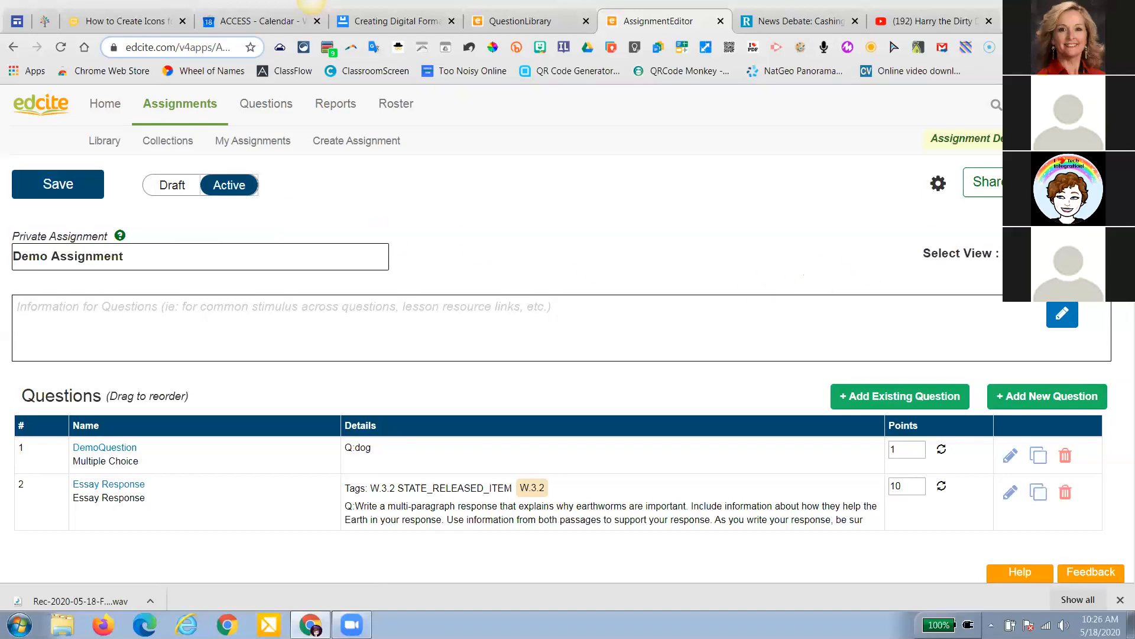
{"action": "left_click", "coordinate": [970, 263]}
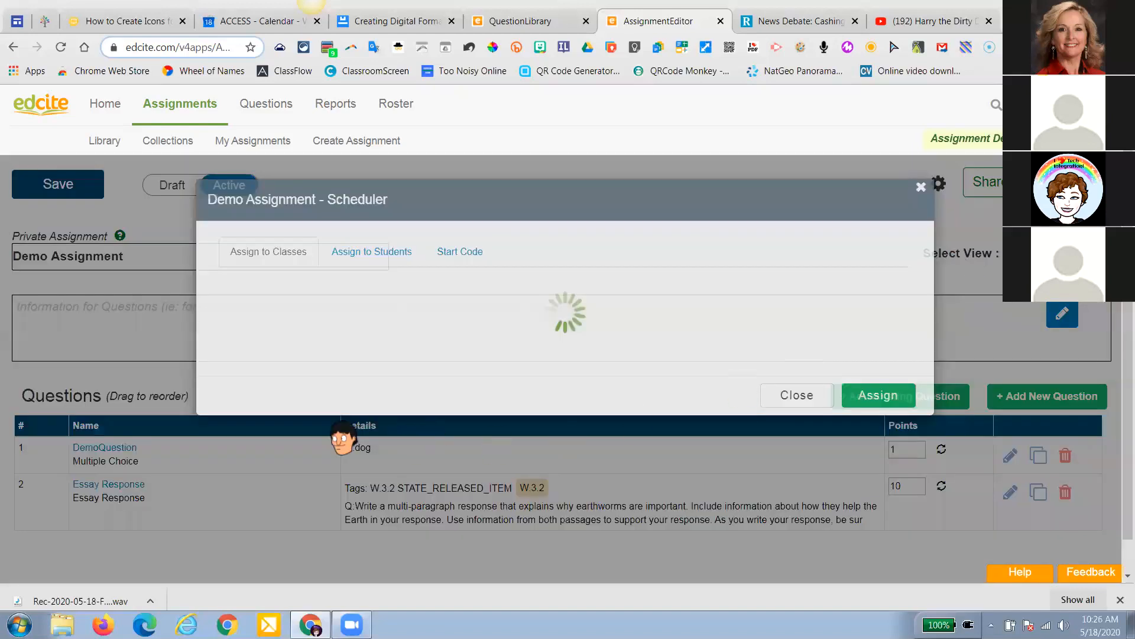
Assign Demo Assignment to Demo Class 2020, also posting it to Google Classroom
{"action": "left_click", "coordinate": [230, 421]}
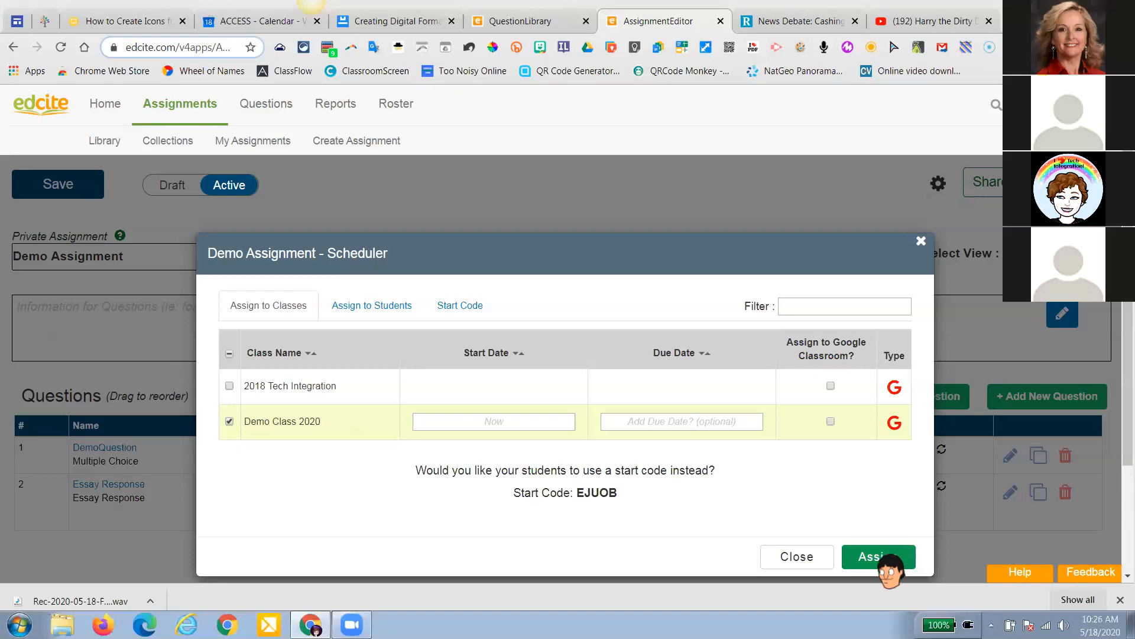
{"action": "left_click", "coordinate": [831, 422]}
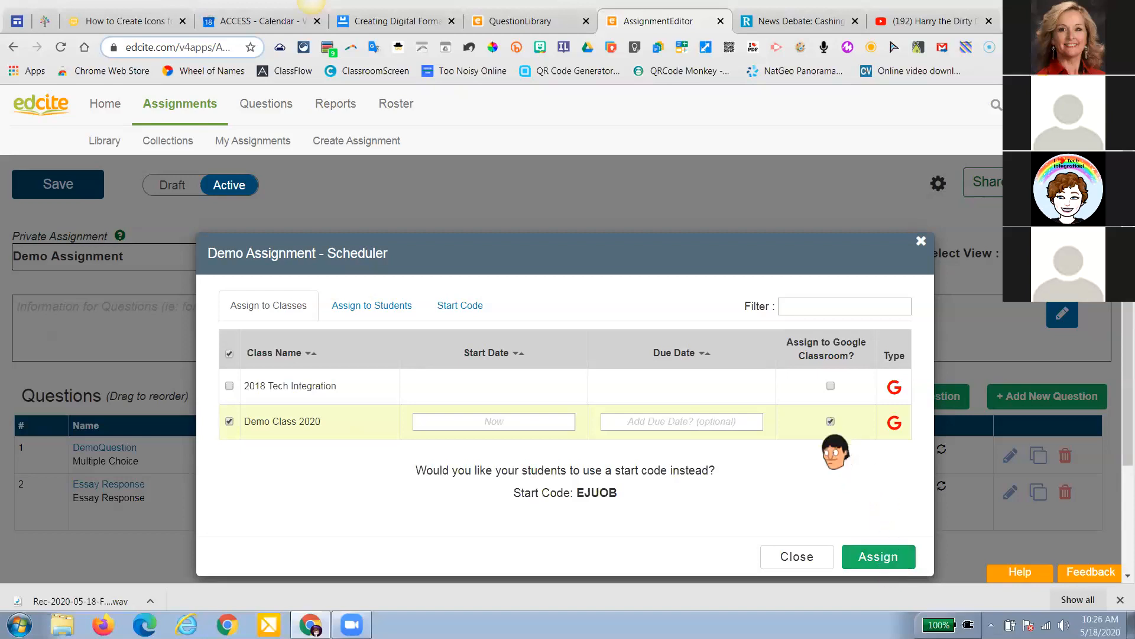
{"action": "left_click", "coordinate": [876, 557]}
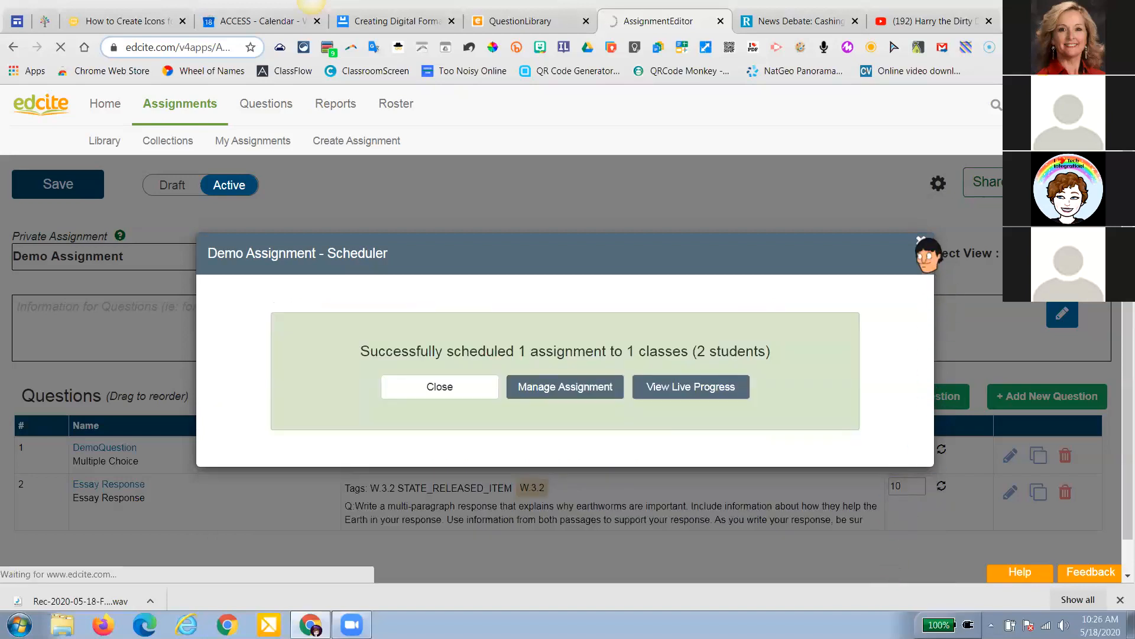
{"action": "left_click", "coordinate": [921, 240]}
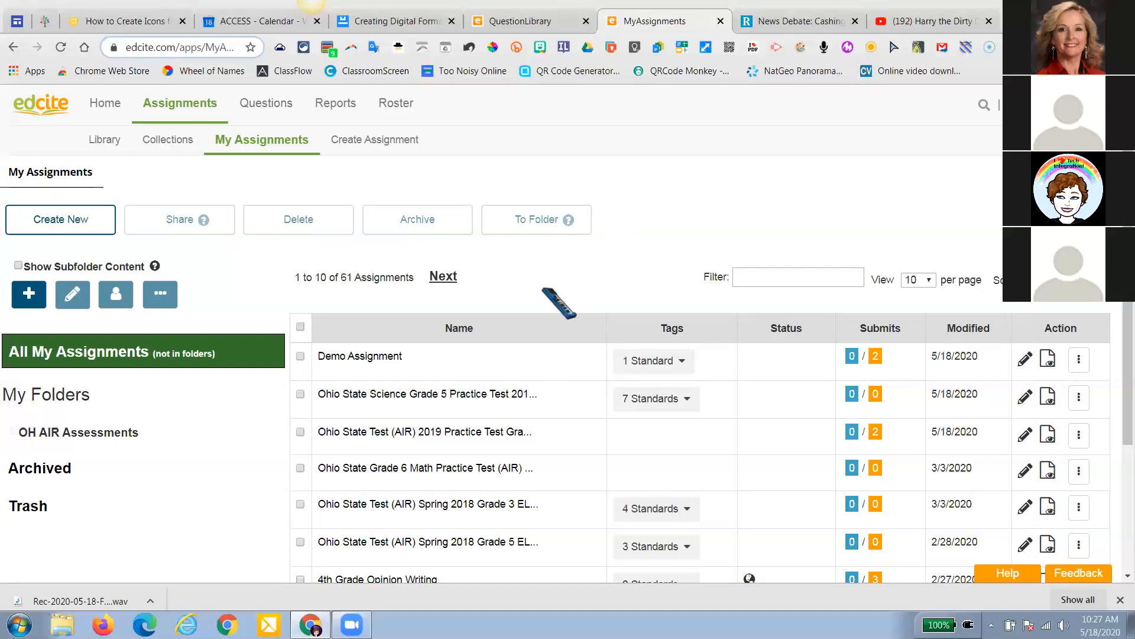
{"action": "left_click", "coordinate": [300, 357]}
{"action": "left_click", "coordinate": [300, 394]}
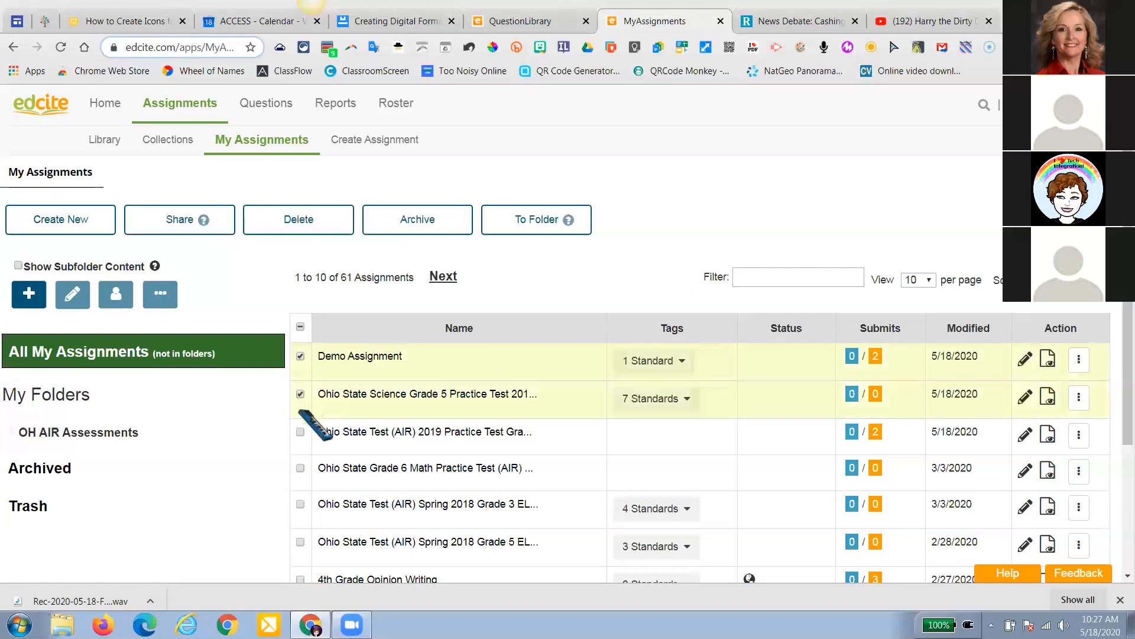
{"action": "left_click", "coordinate": [300, 431]}
{"action": "left_click", "coordinate": [301, 468]}
{"action": "left_click", "coordinate": [300, 505]}
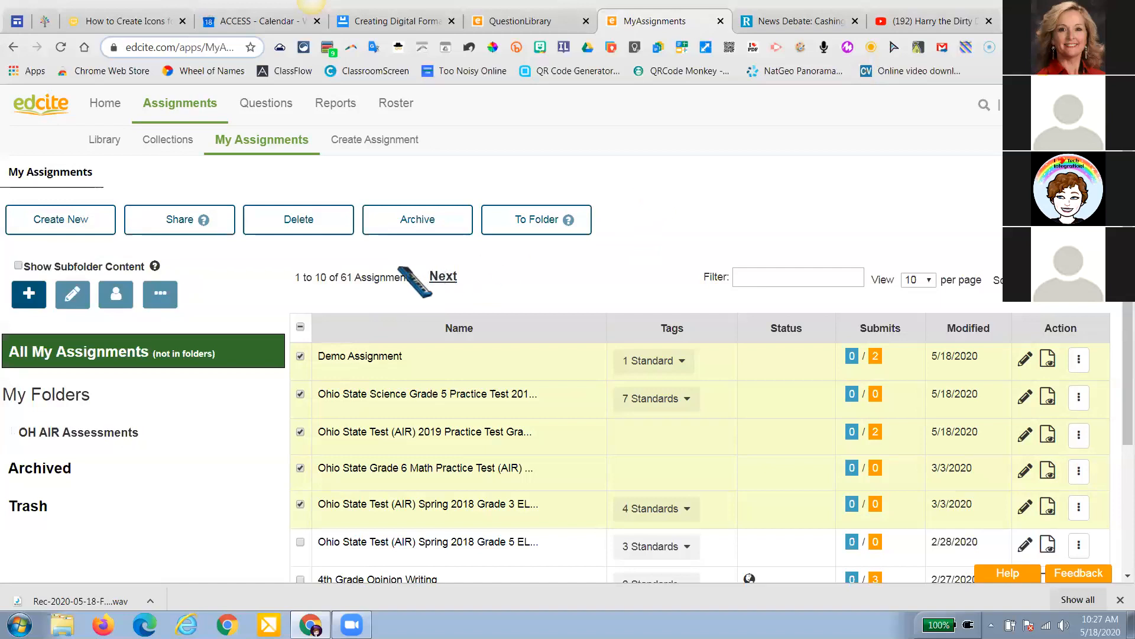
{"action": "left_click", "coordinate": [61, 46]}
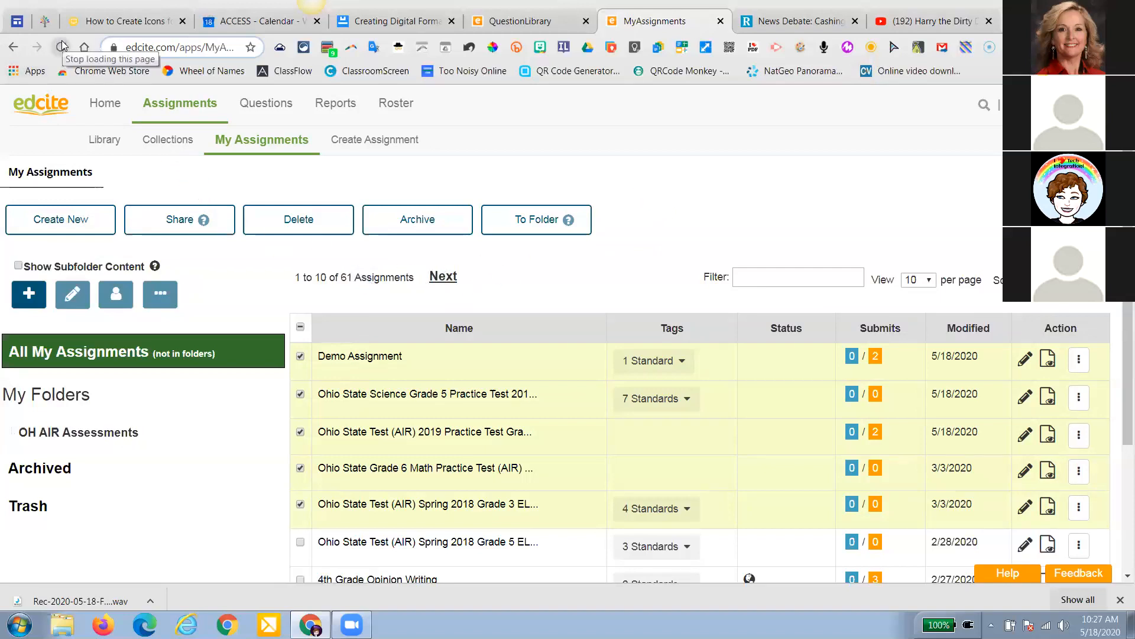
{"action": "left_click", "coordinate": [61, 47]}
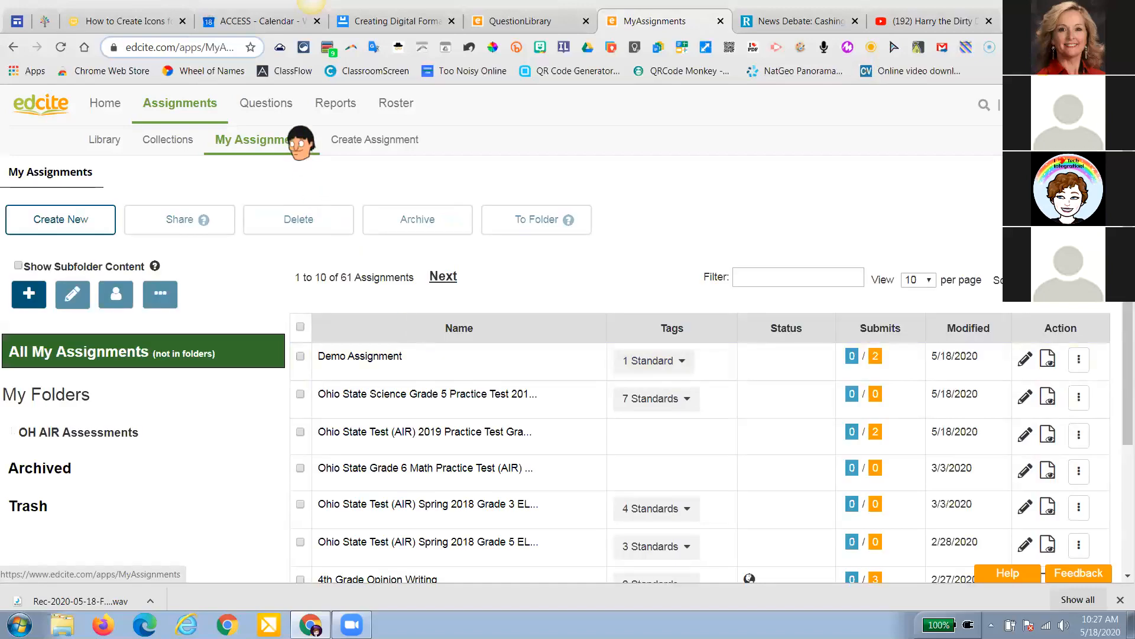
{"action": "left_click", "coordinate": [304, 360]}
{"action": "left_click", "coordinate": [302, 395]}
{"action": "left_click", "coordinate": [302, 435]}
{"action": "left_click", "coordinate": [301, 470]}
{"action": "left_click", "coordinate": [300, 504]}
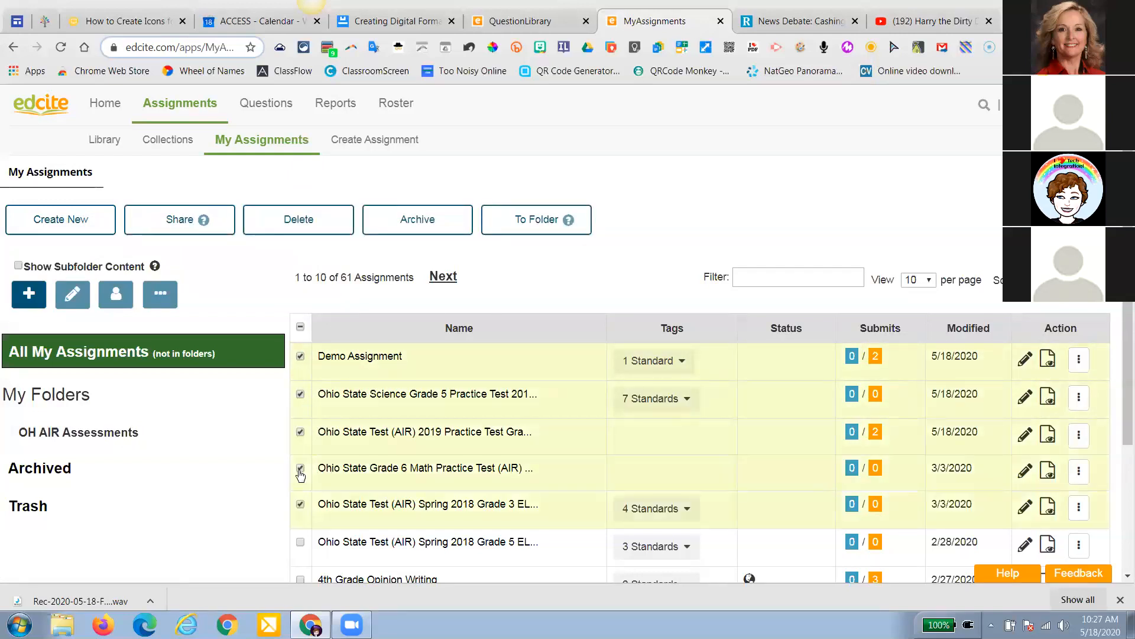
{"action": "left_click", "coordinate": [62, 228]}
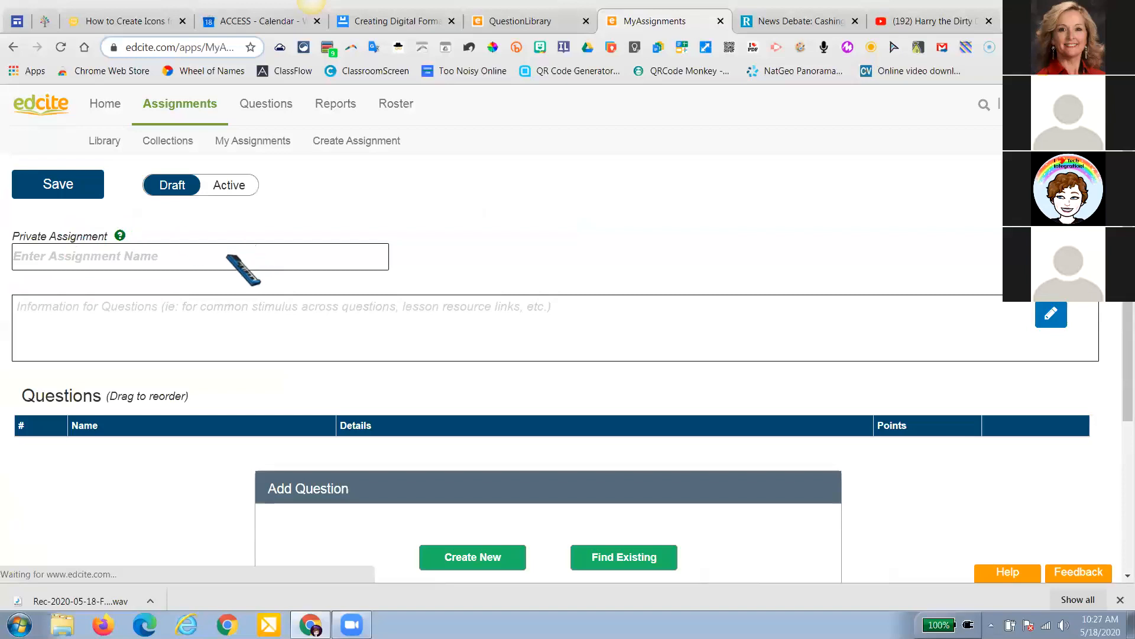
{"action": "type", "text": "Trial"}
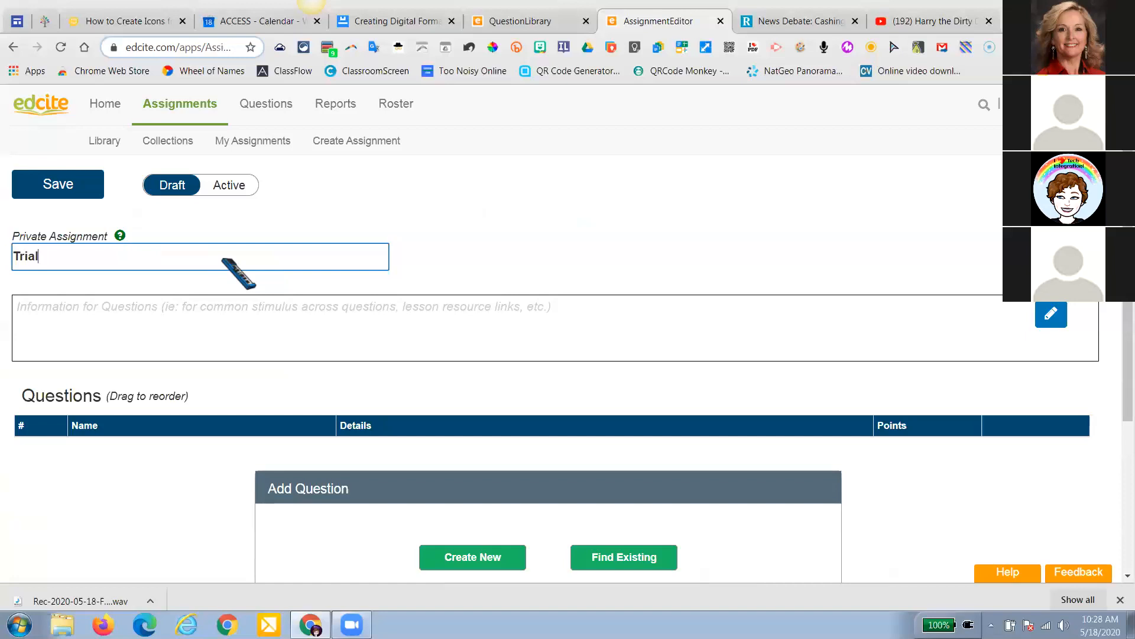
{"action": "scroll", "coordinate": [155, 369], "scroll_direction": "down", "scroll_amount": 1}
{"action": "scroll", "coordinate": [156, 369], "scroll_direction": "up", "scroll_amount": 1}
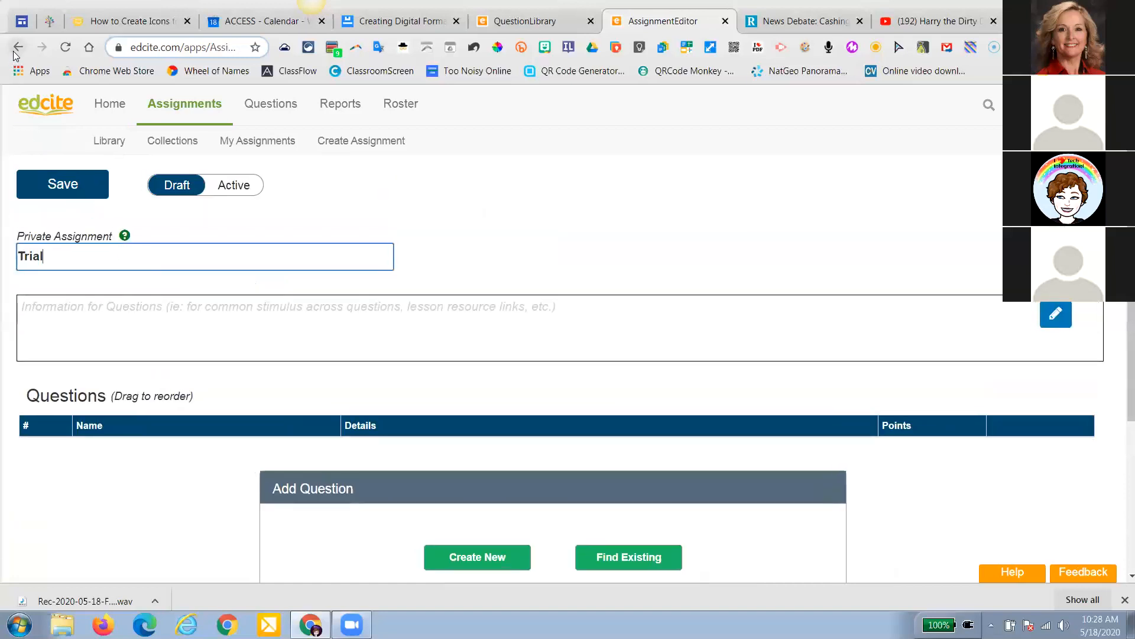
{"action": "left_click", "coordinate": [16, 52]}
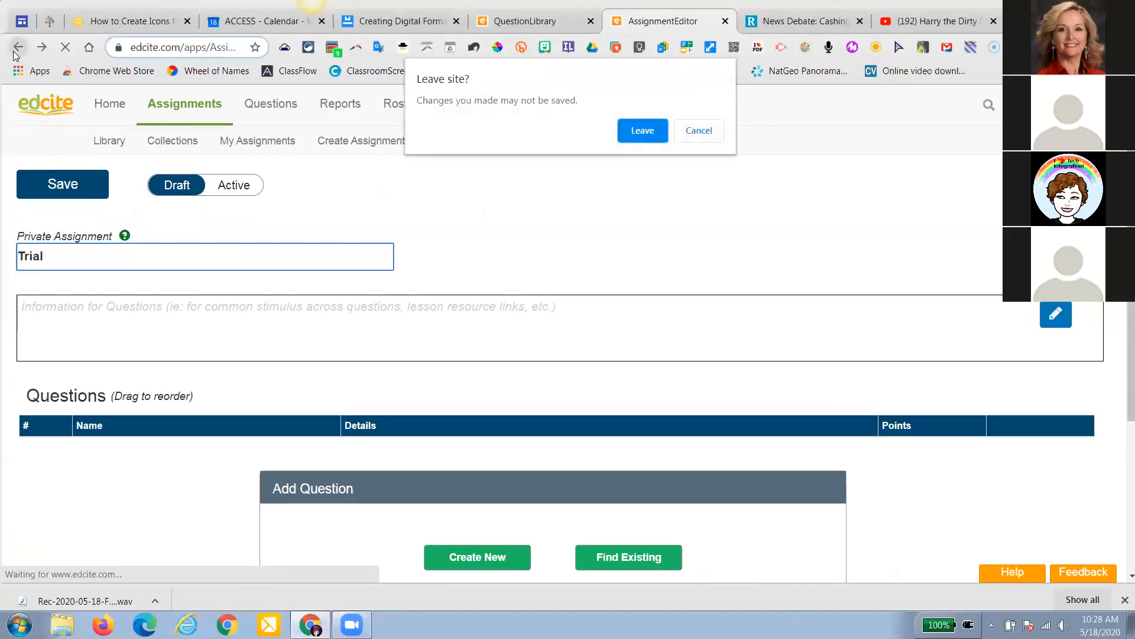
{"action": "left_click", "coordinate": [643, 130]}
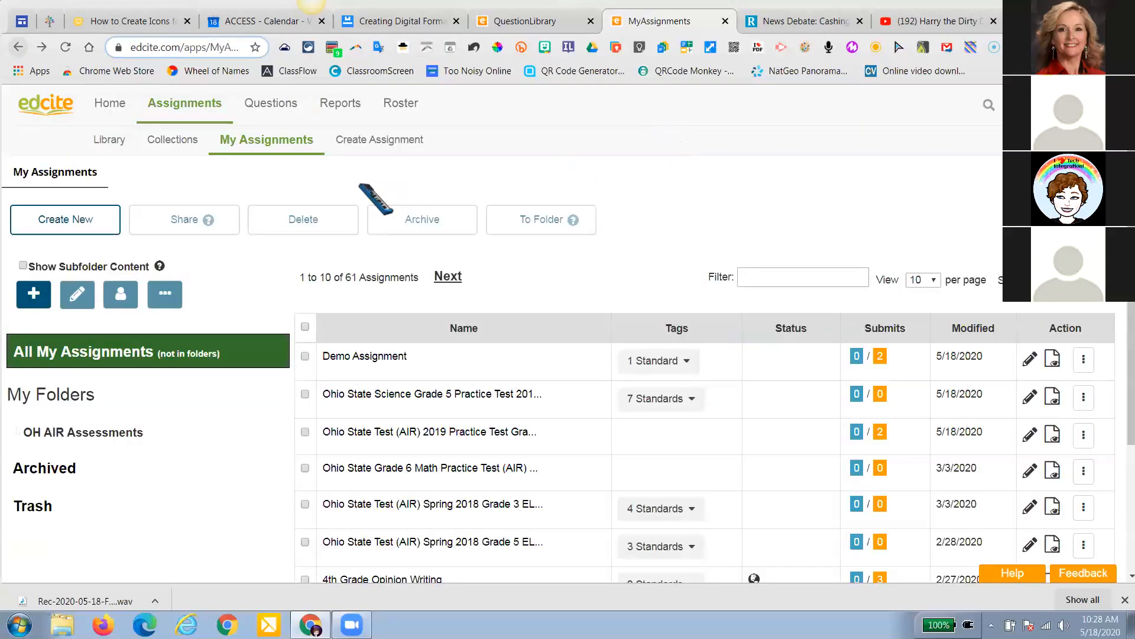
Assign Demo Assignment individually to the first two students in the student list
{"action": "mouse_move", "coordinate": [271, 109]}
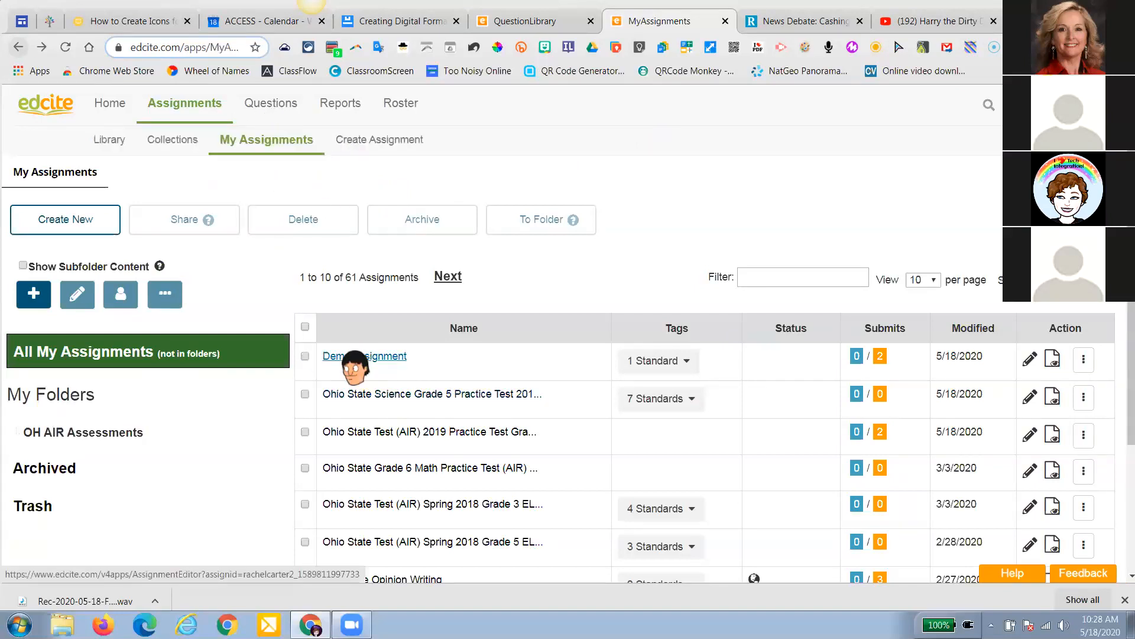
{"action": "left_click", "coordinate": [305, 357]}
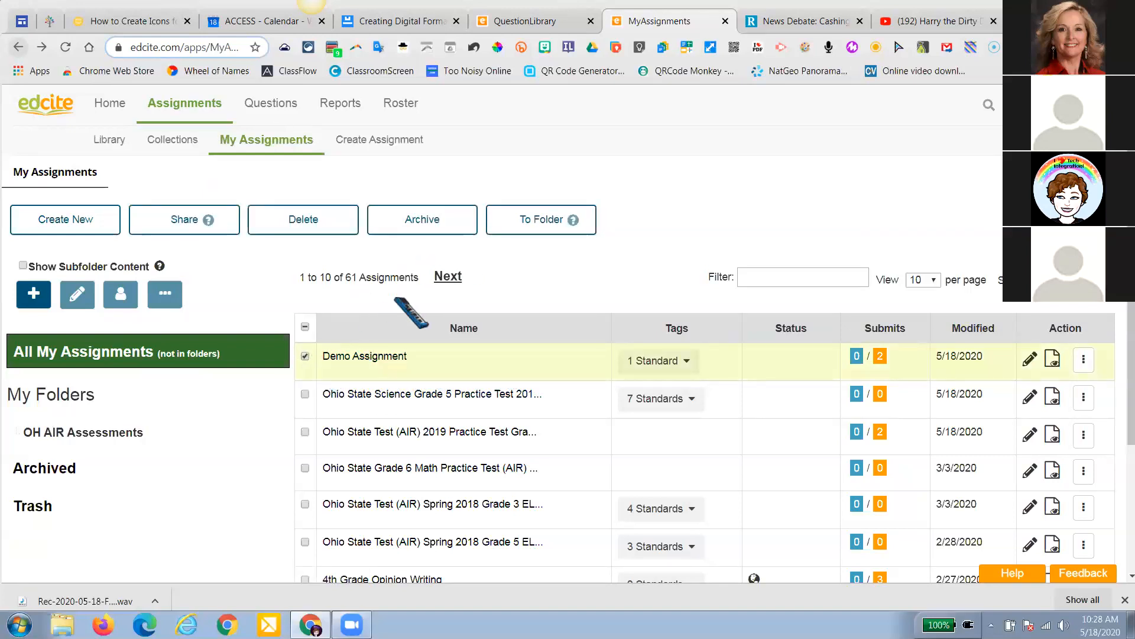
{"action": "left_click", "coordinate": [1084, 359]}
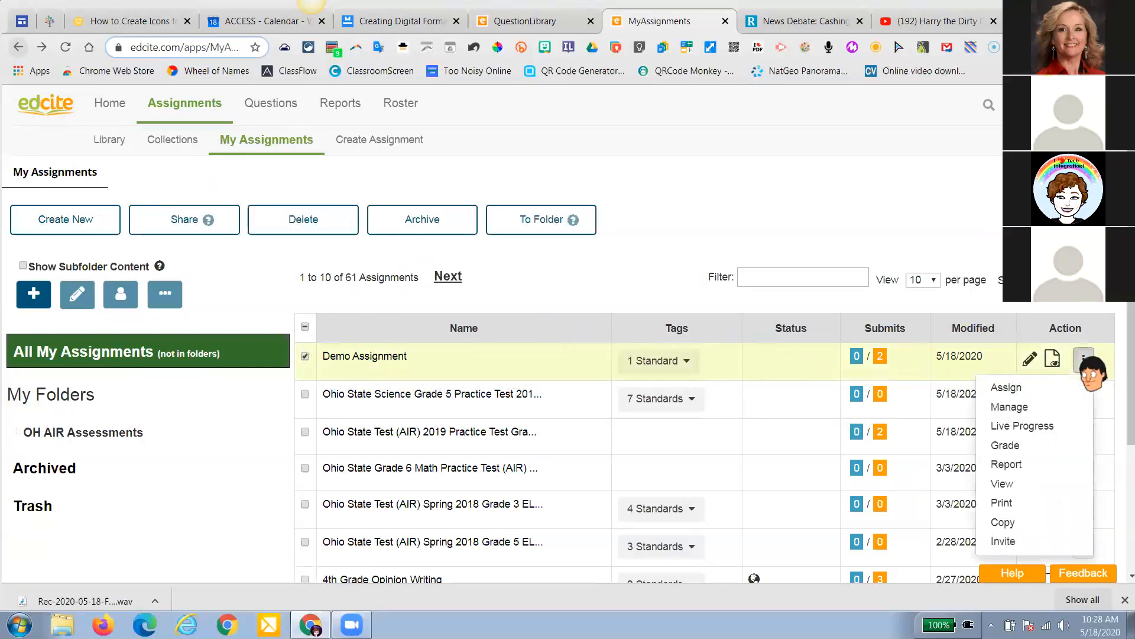
{"action": "left_click", "coordinate": [1038, 388]}
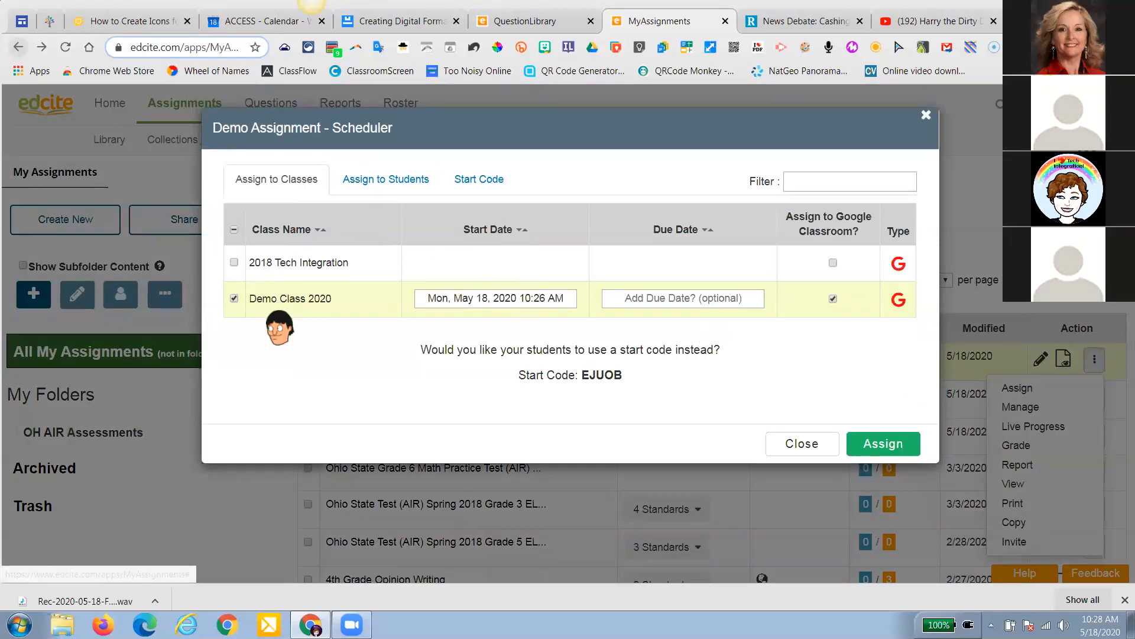
{"action": "left_click", "coordinate": [408, 194]}
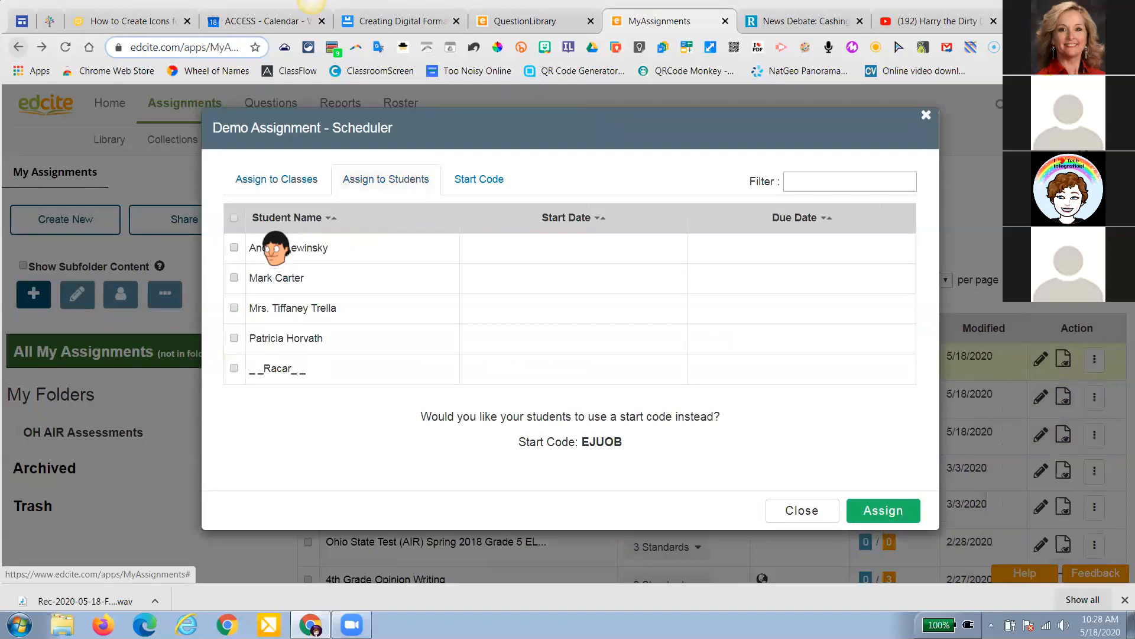
{"action": "left_click", "coordinate": [234, 248]}
{"action": "left_click", "coordinate": [234, 278]}
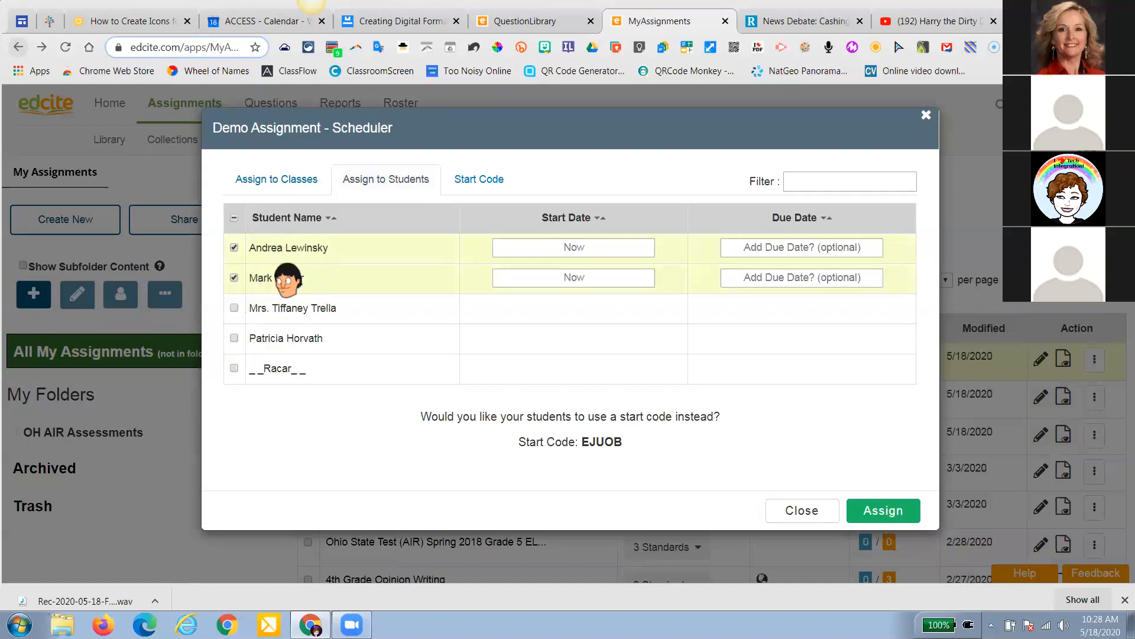
{"action": "left_click", "coordinate": [881, 511]}
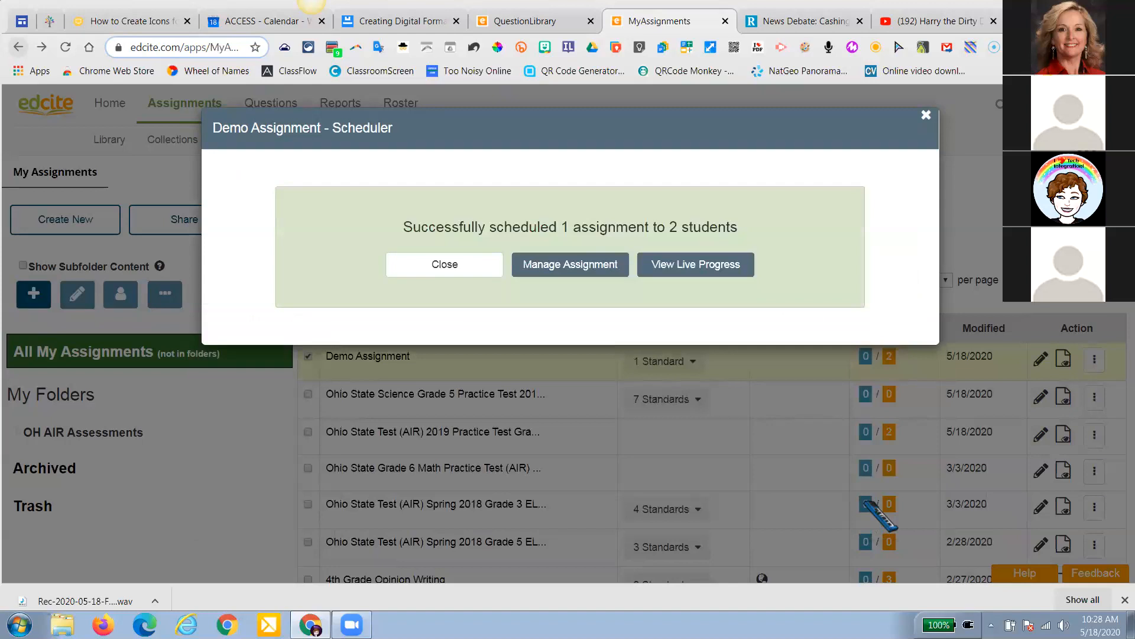
{"action": "left_click", "coordinate": [926, 114]}
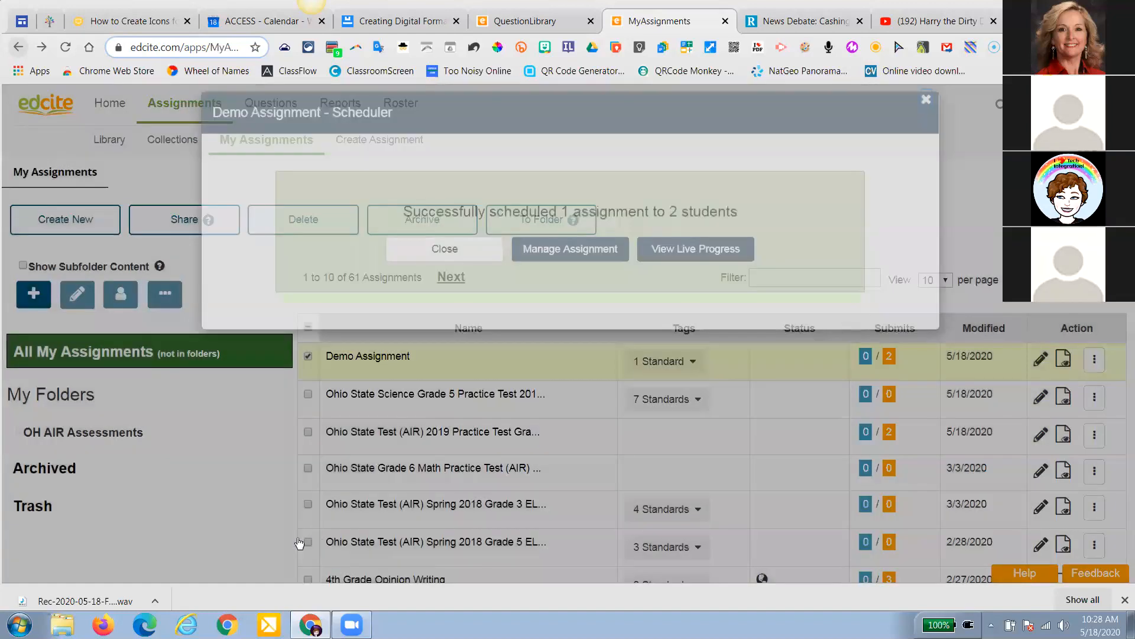
{"action": "left_click", "coordinate": [305, 395]}
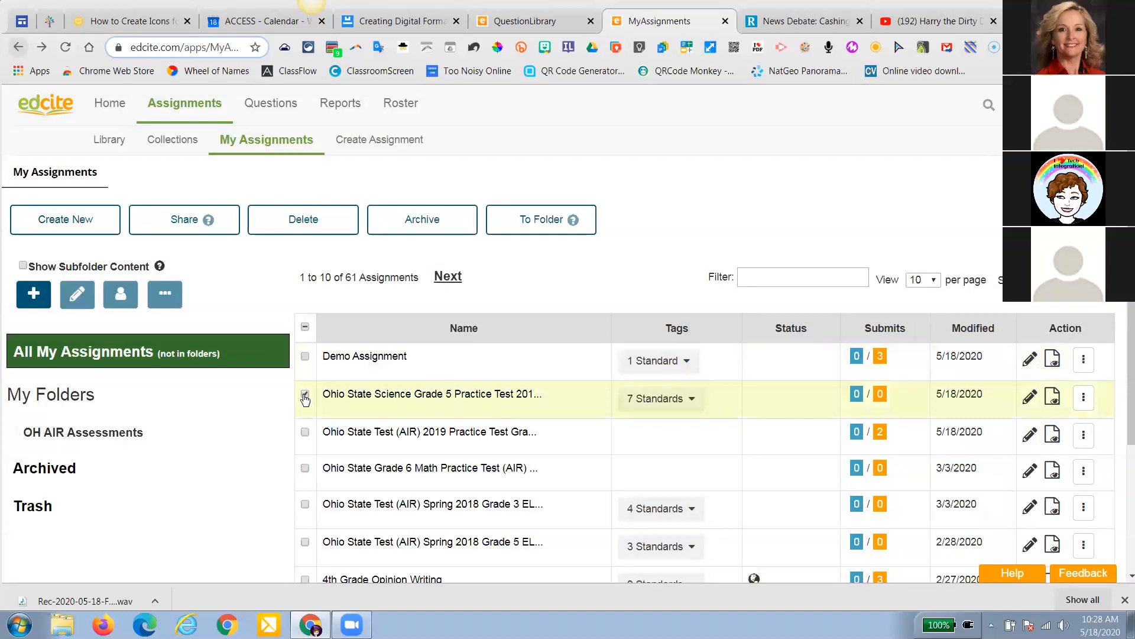
Assign the Grade 5 science practice test to the third and last students
{"action": "left_click", "coordinate": [1083, 396]}
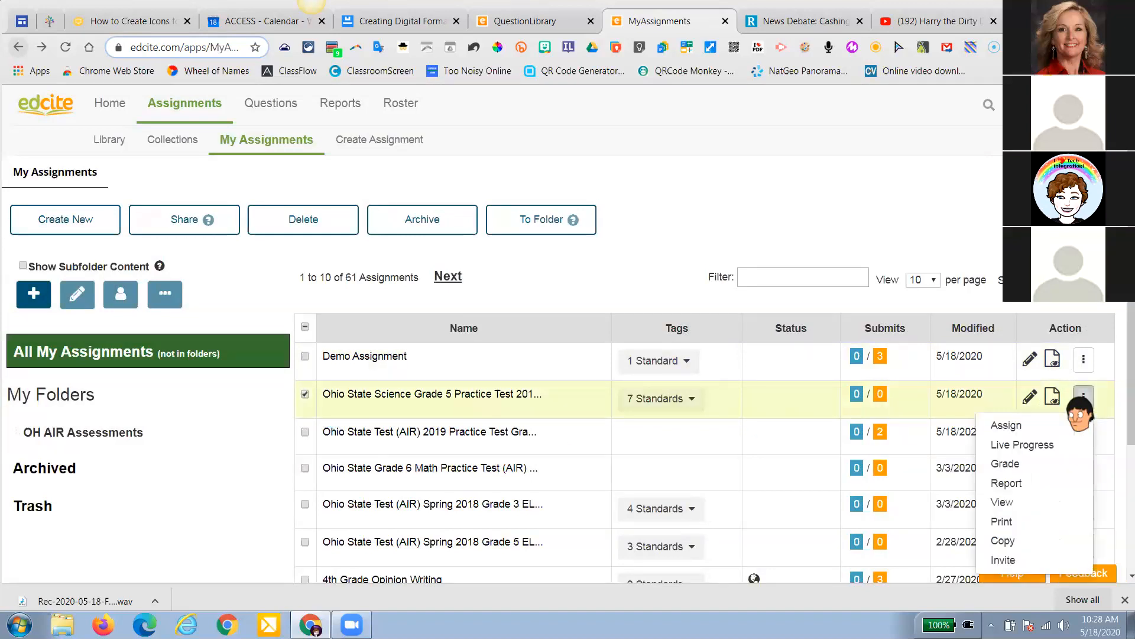
{"action": "left_click", "coordinate": [1045, 427]}
{"action": "left_click", "coordinate": [375, 180]}
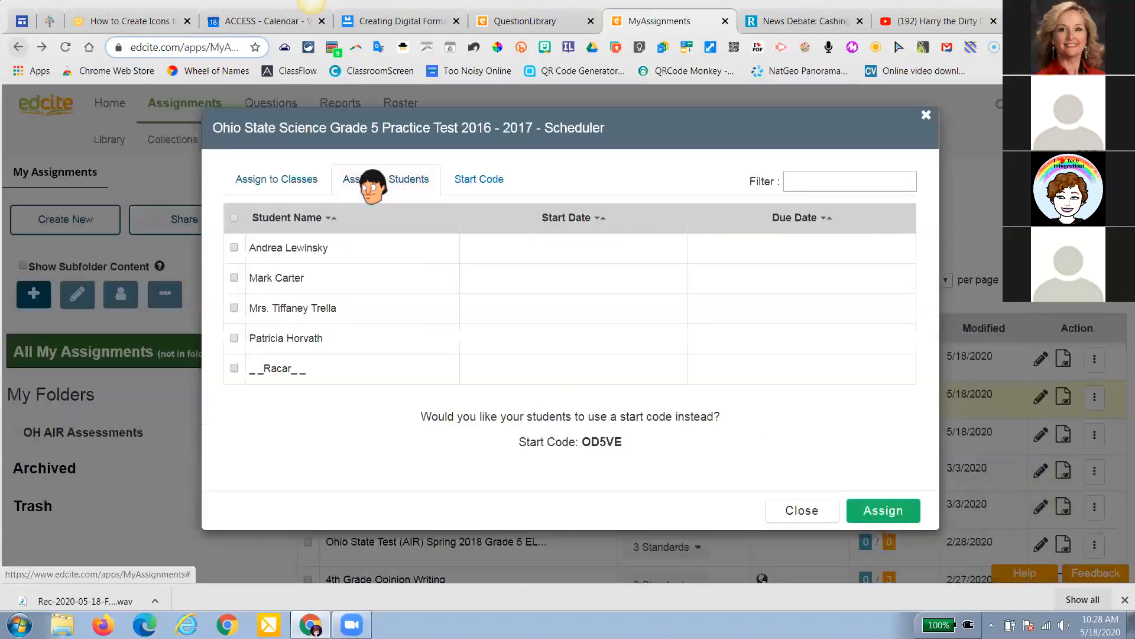
{"action": "left_click", "coordinate": [234, 308]}
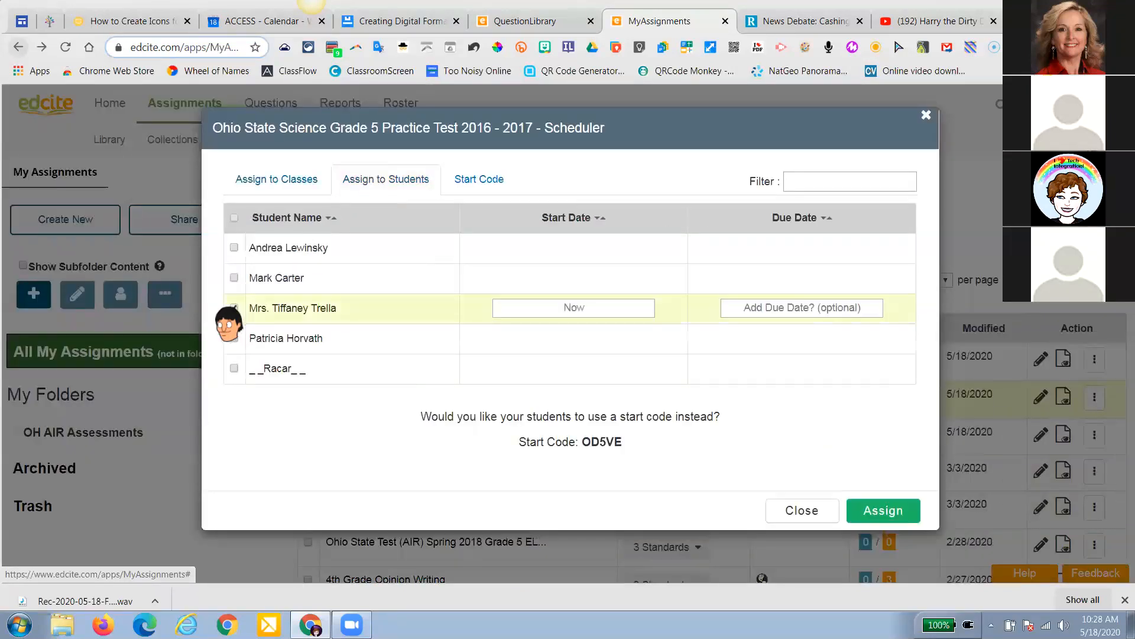
{"action": "left_click", "coordinate": [234, 369]}
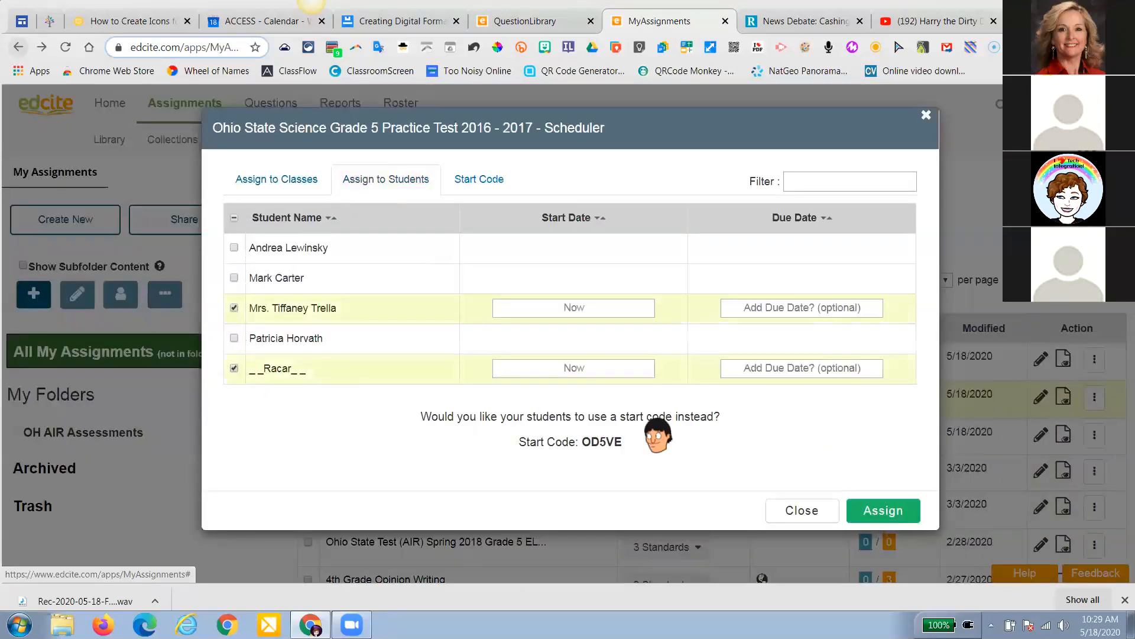
{"action": "left_click", "coordinate": [883, 511]}
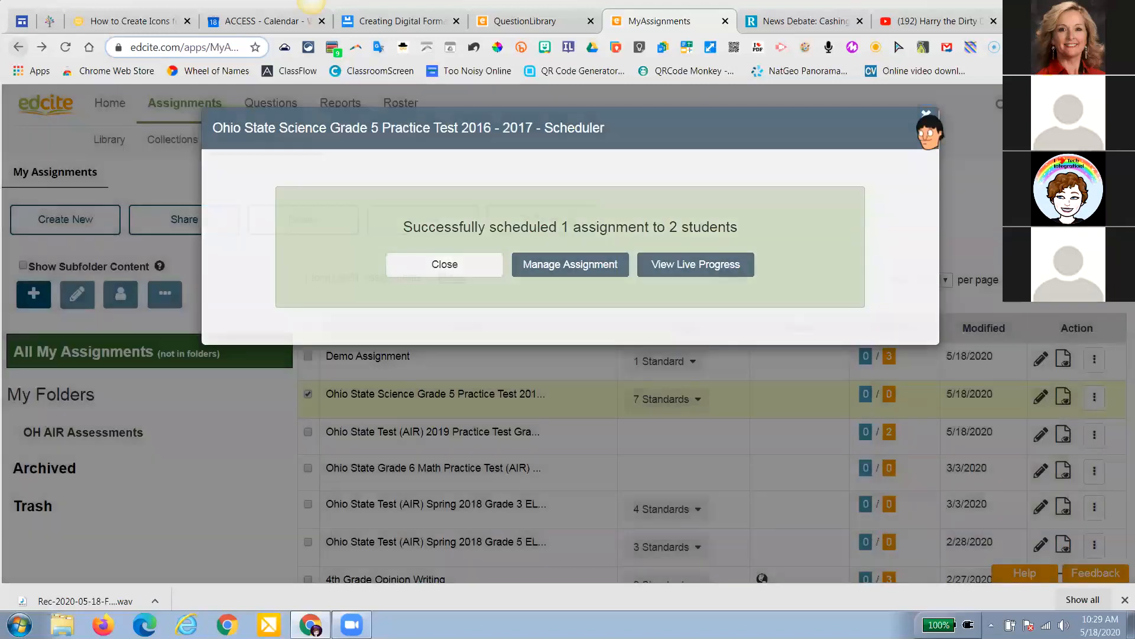
{"action": "left_click", "coordinate": [926, 115]}
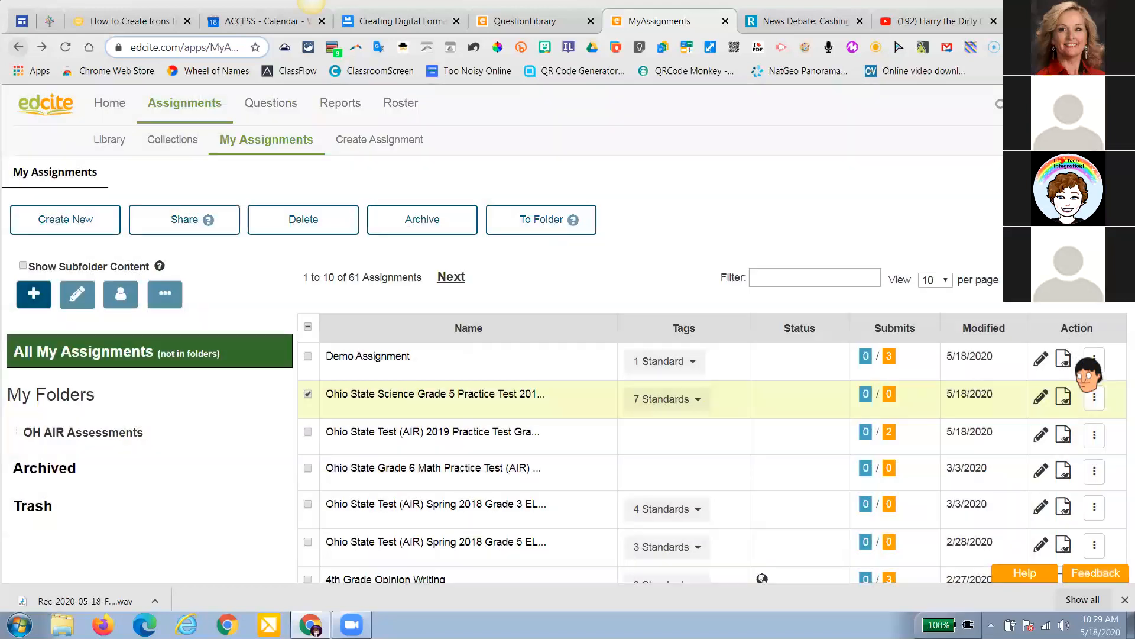
Reopen the science test's Scheduler, compare the students and classes options, then switch to QuestionLibrary
{"action": "left_click", "coordinate": [1084, 359]}
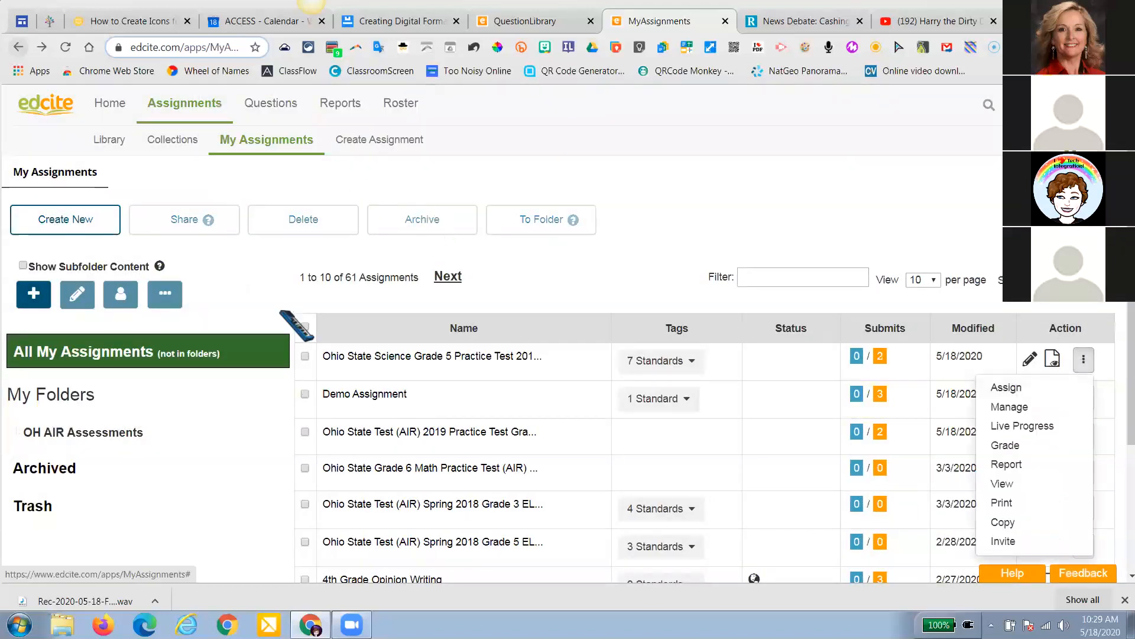
{"action": "left_click", "coordinate": [1006, 387]}
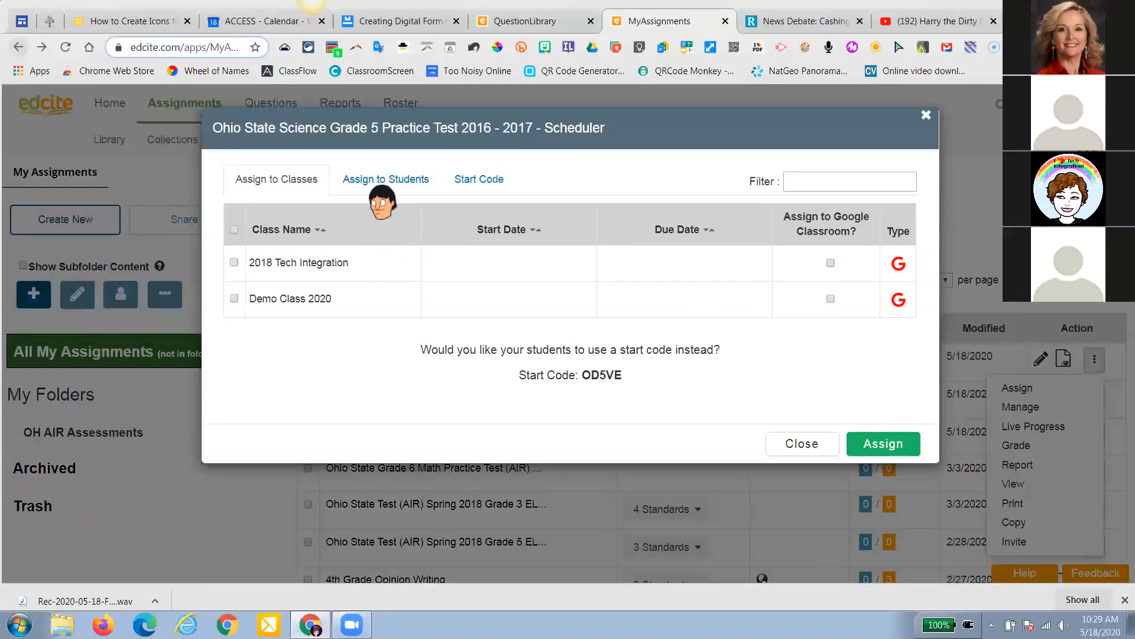
{"action": "left_click", "coordinate": [380, 183]}
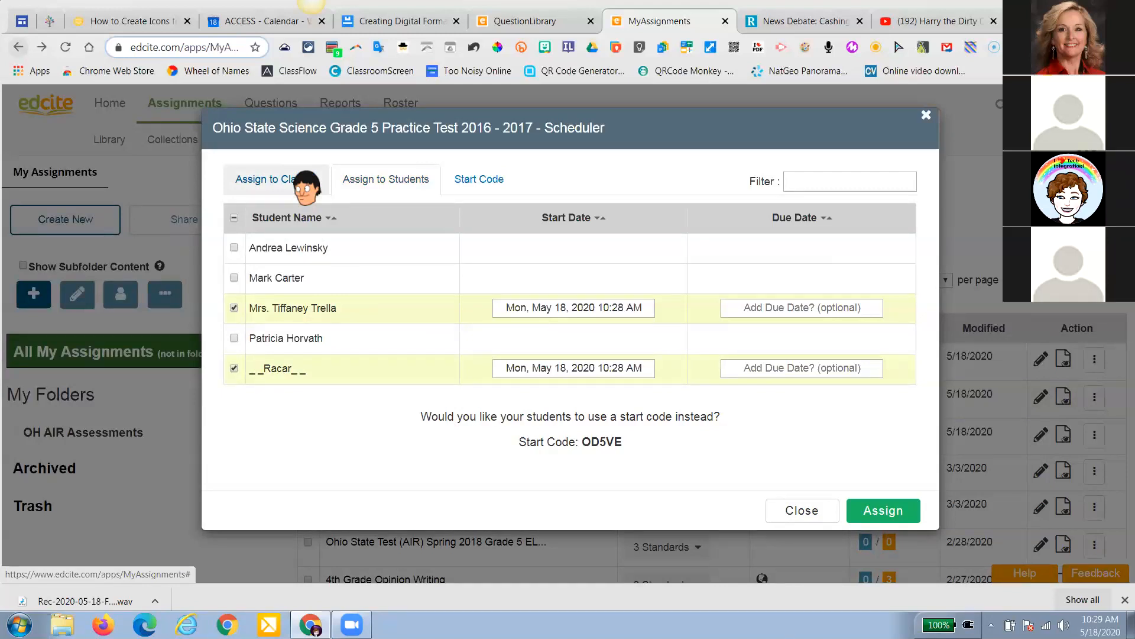
{"action": "left_click", "coordinate": [262, 184]}
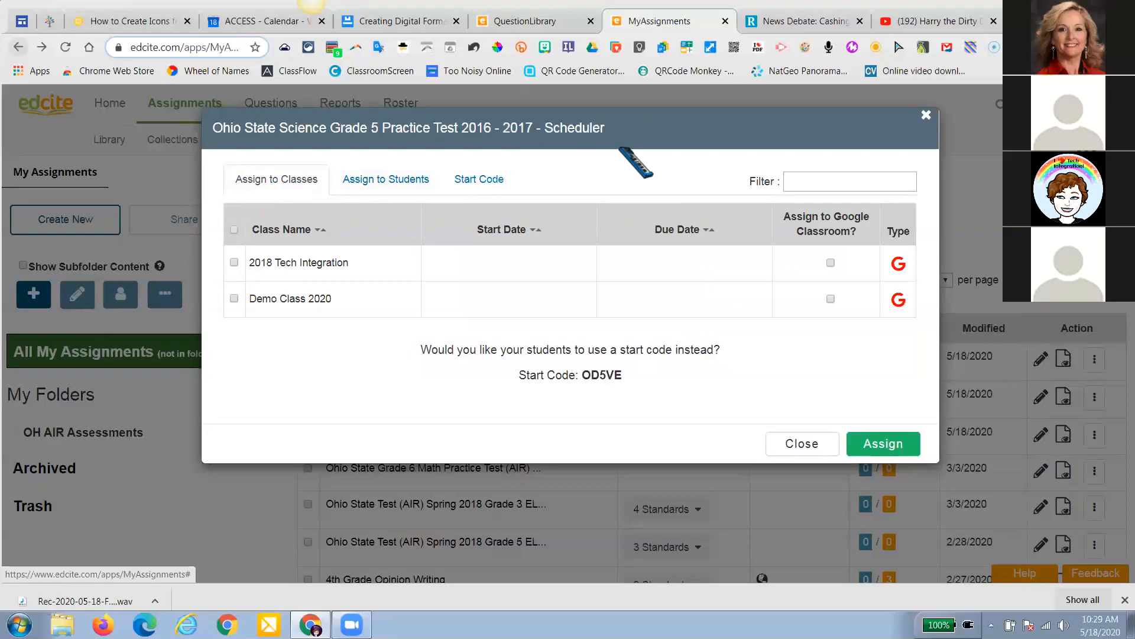
{"action": "left_click", "coordinate": [528, 22]}
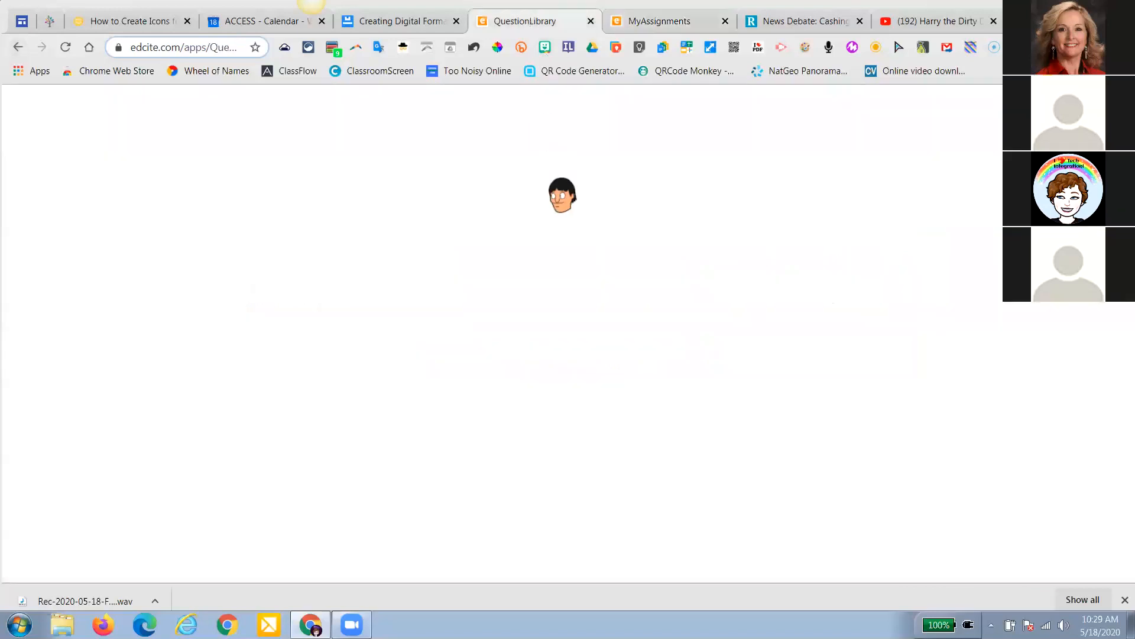
Scroll through the 'Creating Digital Formative Assessments with Edcite' agenda in Google Docs, then return to MyAssignments
{"action": "left_click", "coordinate": [413, 18]}
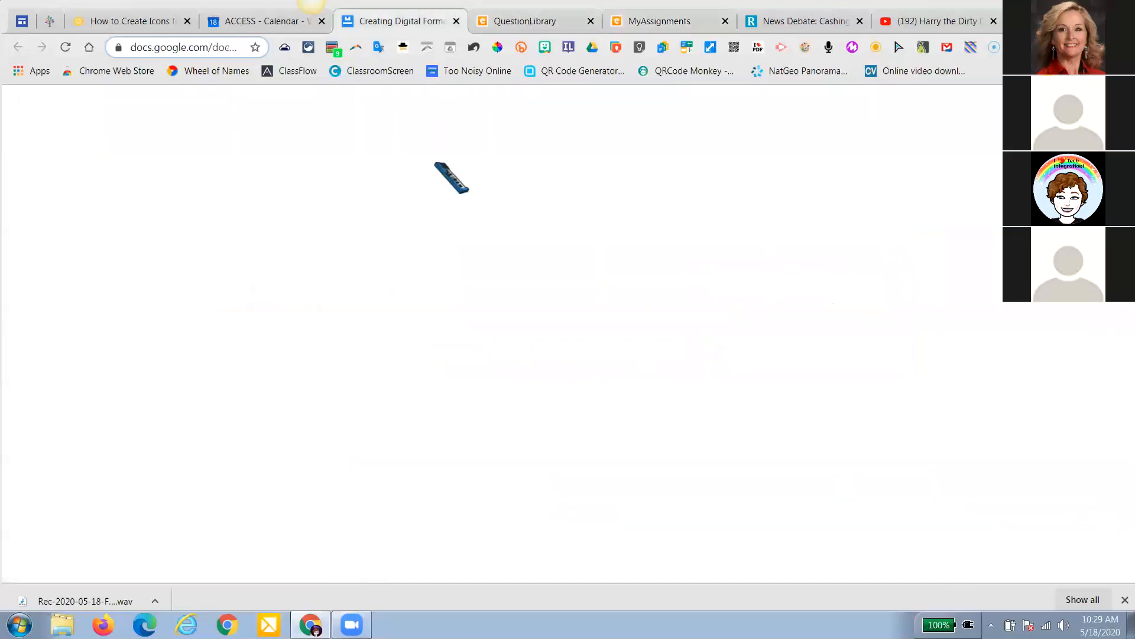
{"action": "scroll", "coordinate": [467, 350], "scroll_direction": "down", "scroll_amount": 3}
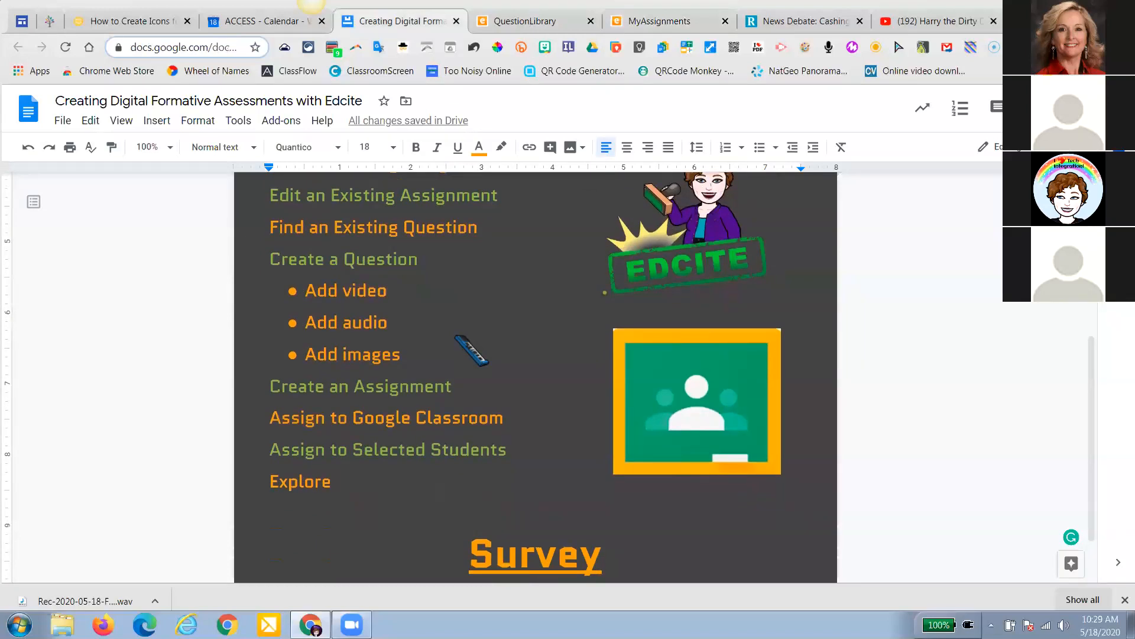
{"action": "scroll", "coordinate": [472, 350], "scroll_direction": "down", "scroll_amount": 3}
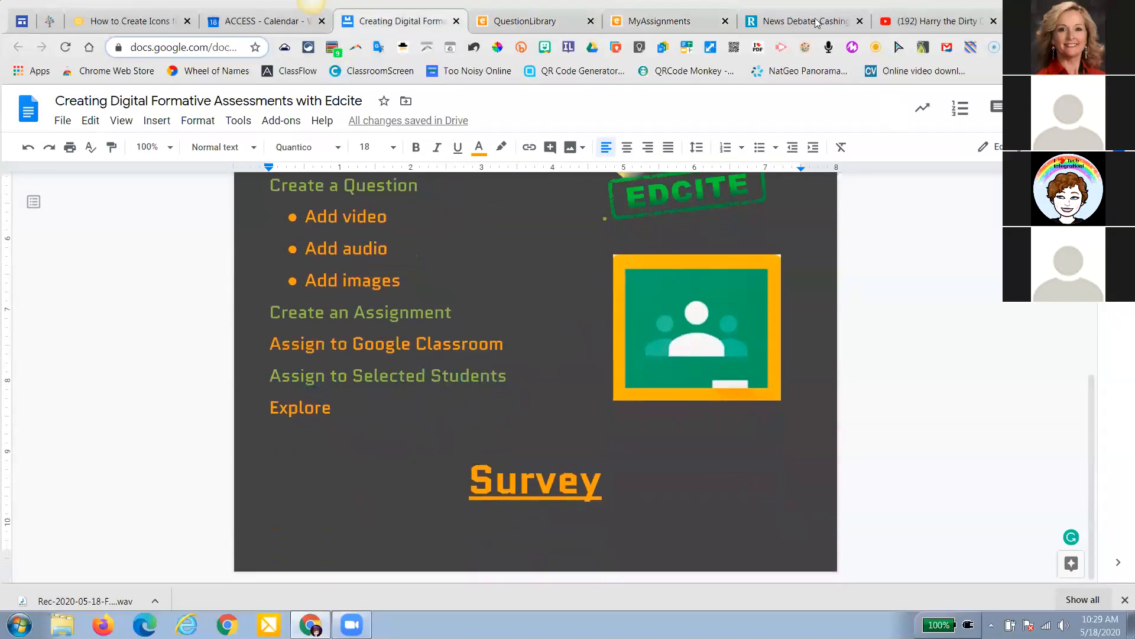
{"action": "left_click", "coordinate": [668, 27]}
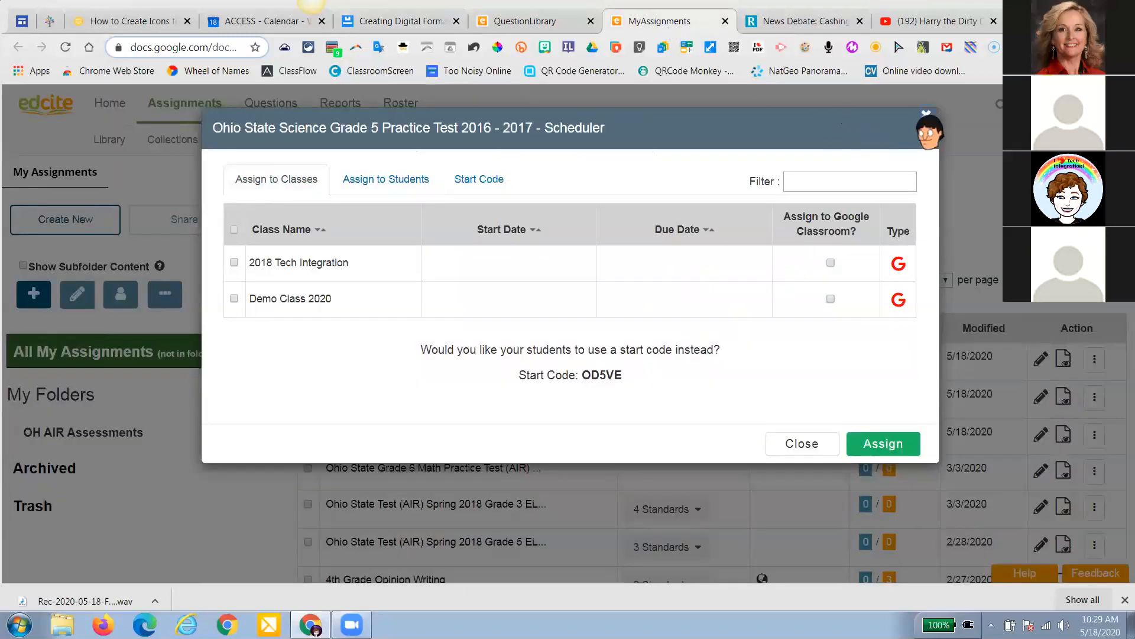
Close the assignment scheduler and start creating a new assignment
{"action": "left_click", "coordinate": [926, 114]}
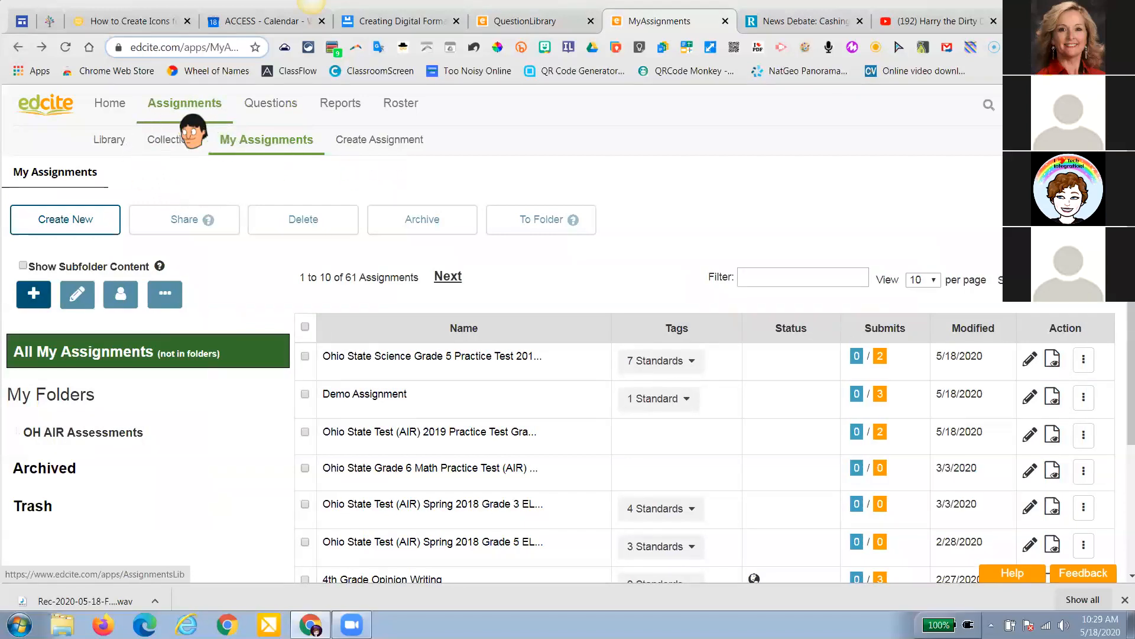
{"action": "left_click", "coordinate": [390, 147]}
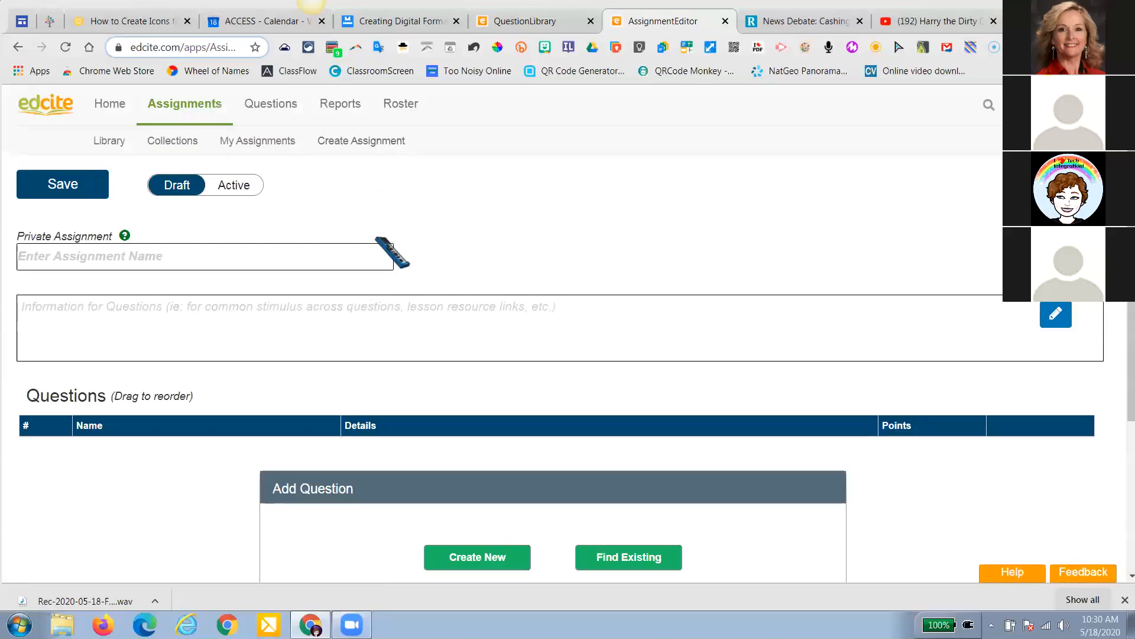
{"action": "scroll", "coordinate": [393, 249], "scroll_direction": "down", "scroll_amount": 2}
{"action": "scroll", "coordinate": [376, 238], "scroll_direction": "down", "scroll_amount": 2}
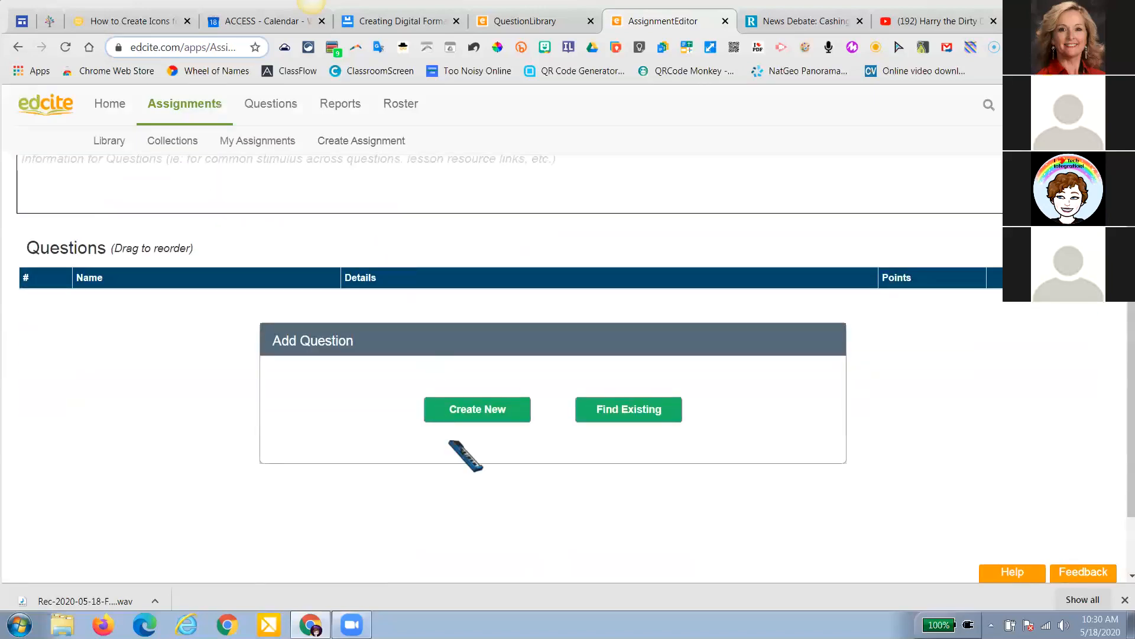
Skip the new-question type chooser and choose Find Existing to add questions
{"action": "left_click", "coordinate": [469, 410]}
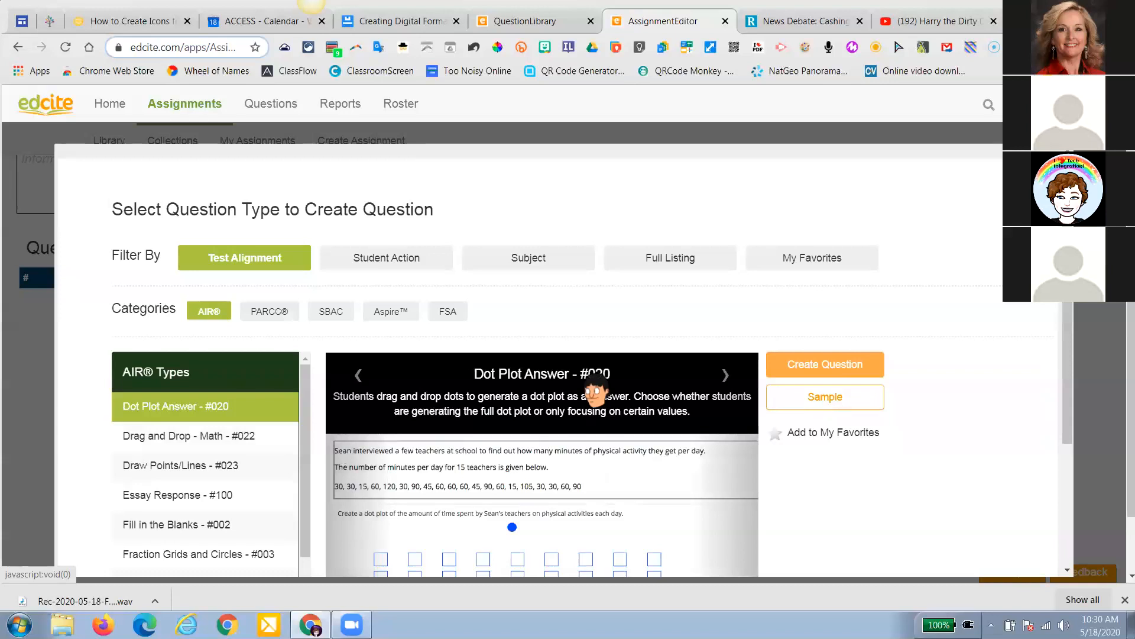
{"action": "key", "text": "Escape"}
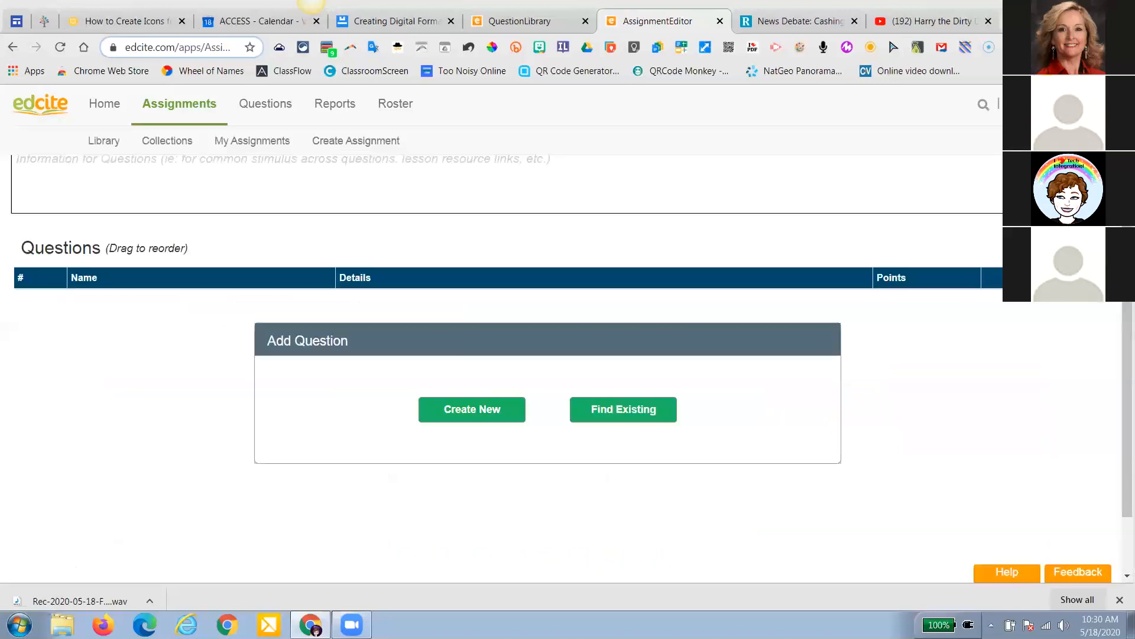
{"action": "left_click", "coordinate": [634, 409]}
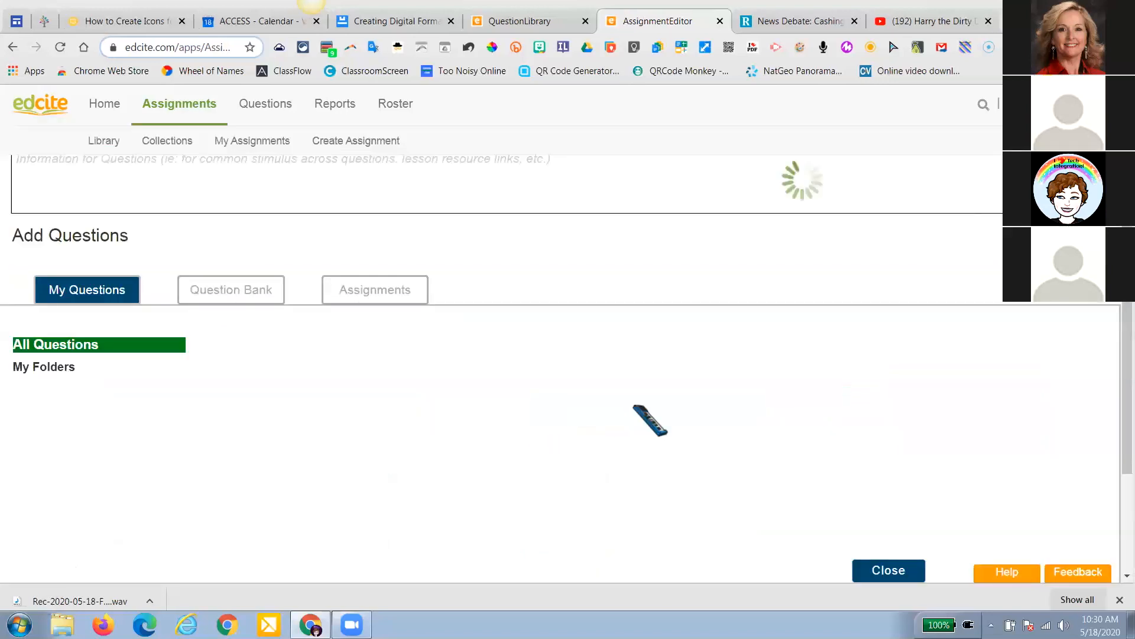
Browse the public Question Bank results in the Add Questions panel
{"action": "scroll", "coordinate": [331, 429], "scroll_direction": "down", "scroll_amount": 3}
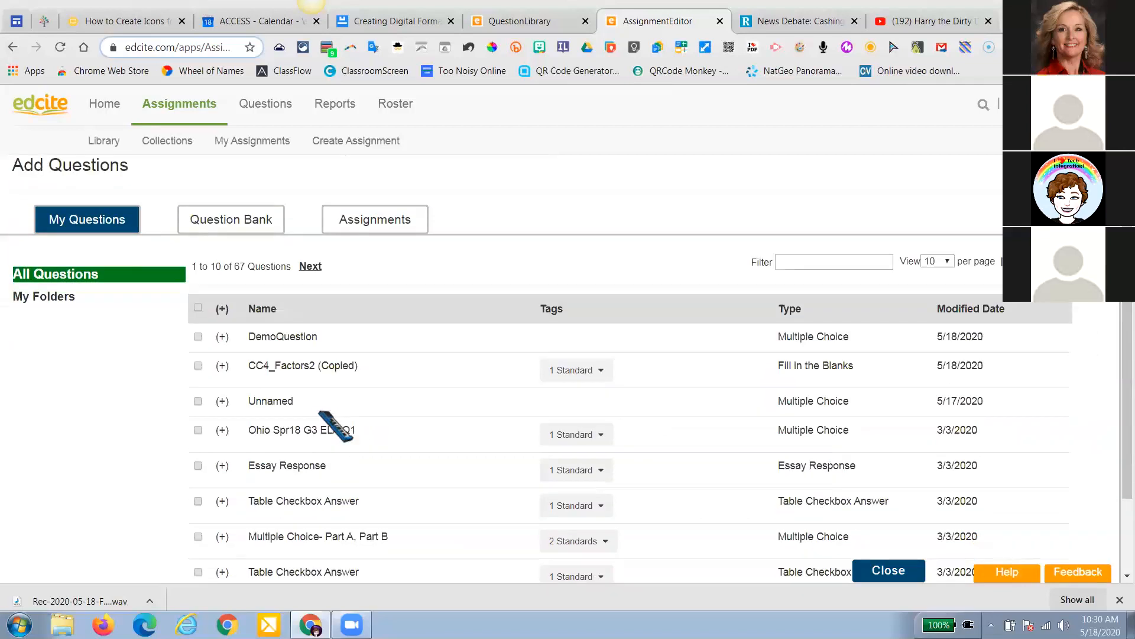
{"action": "scroll", "coordinate": [331, 432], "scroll_direction": "up", "scroll_amount": 3}
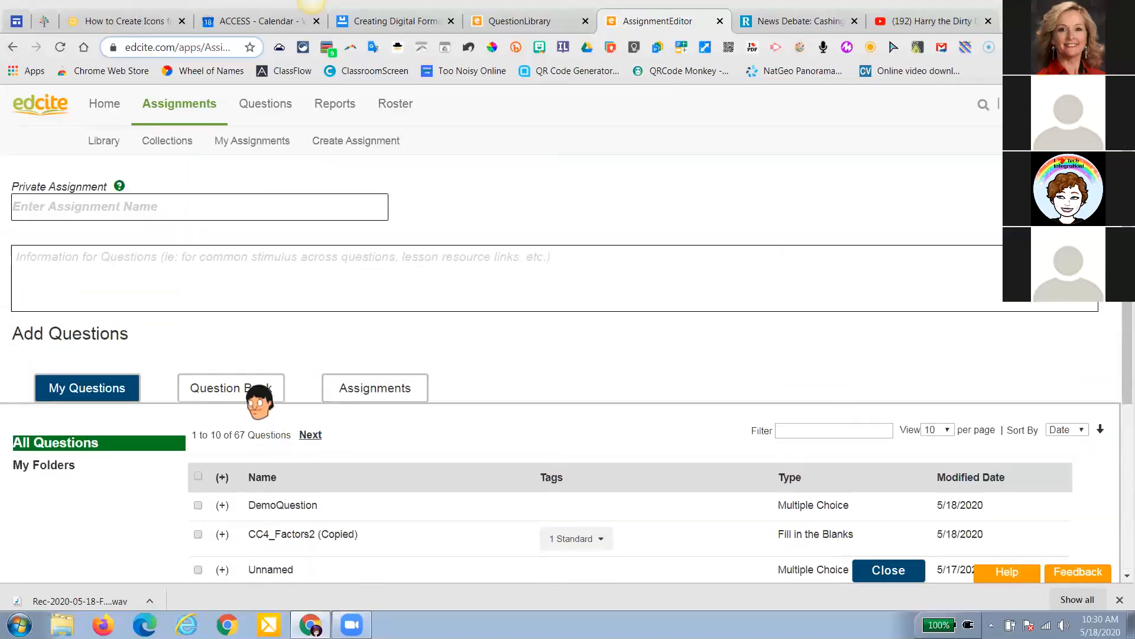
{"action": "left_click", "coordinate": [258, 396]}
{"action": "scroll", "coordinate": [258, 399], "scroll_direction": "down", "scroll_amount": 4}
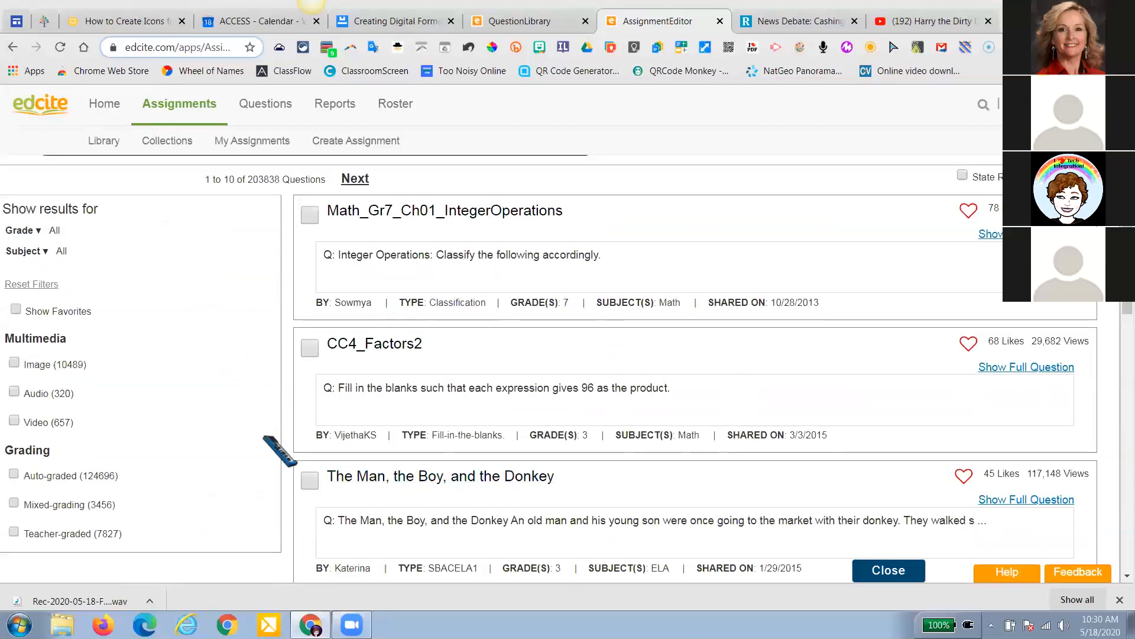
{"action": "scroll", "coordinate": [506, 394], "scroll_direction": "up", "scroll_amount": 3}
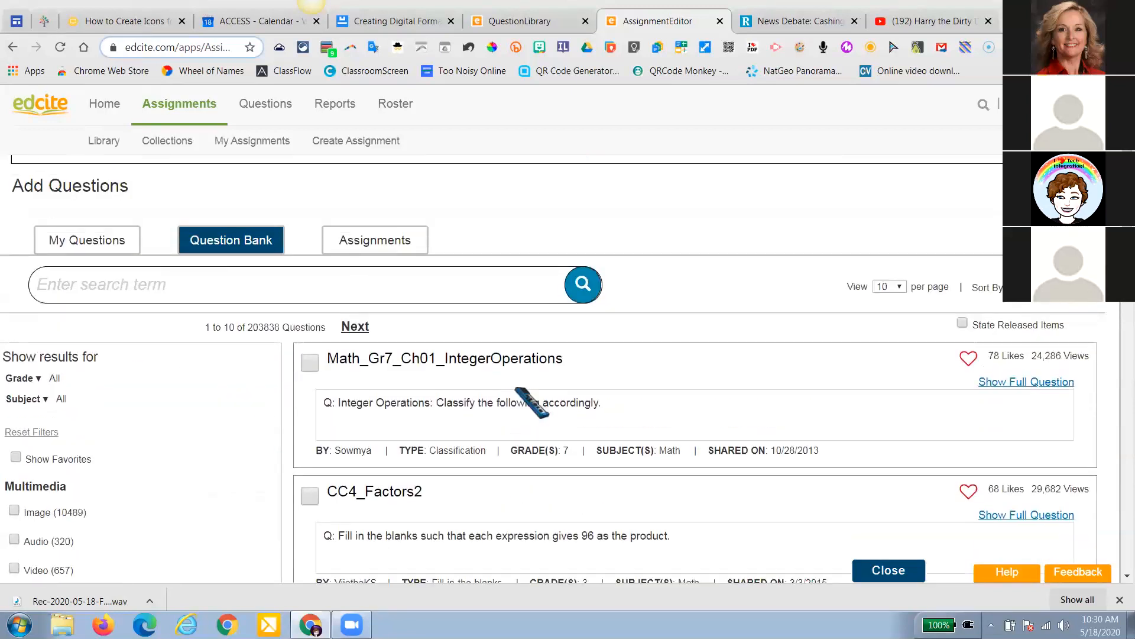
{"action": "scroll", "coordinate": [530, 402], "scroll_direction": "up", "scroll_amount": 2}
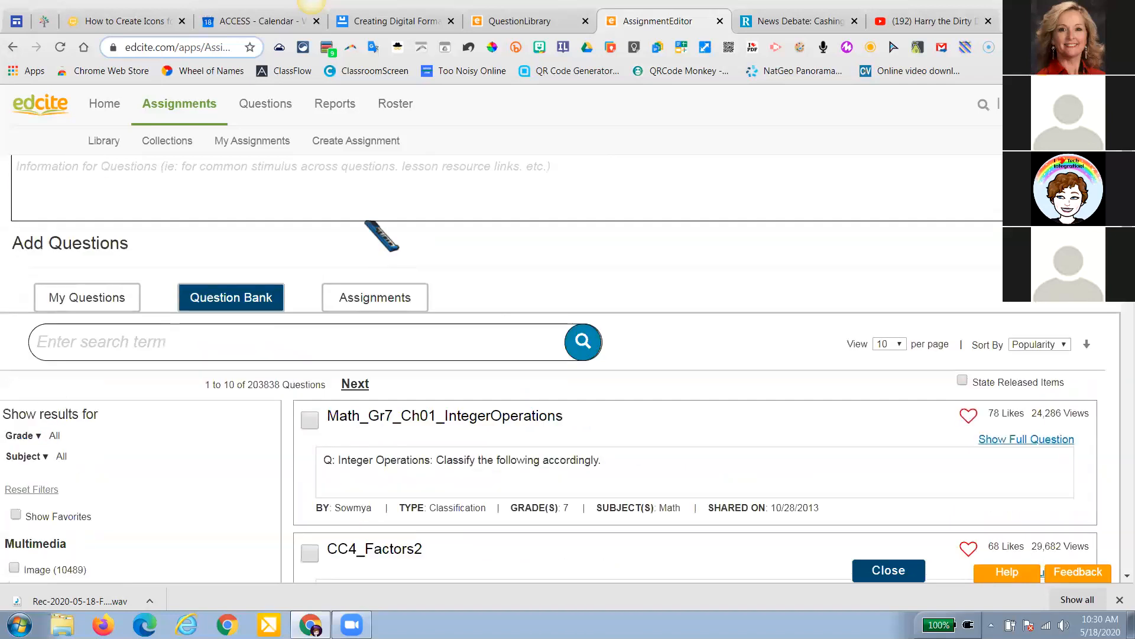
{"action": "mouse_move", "coordinate": [252, 112]}
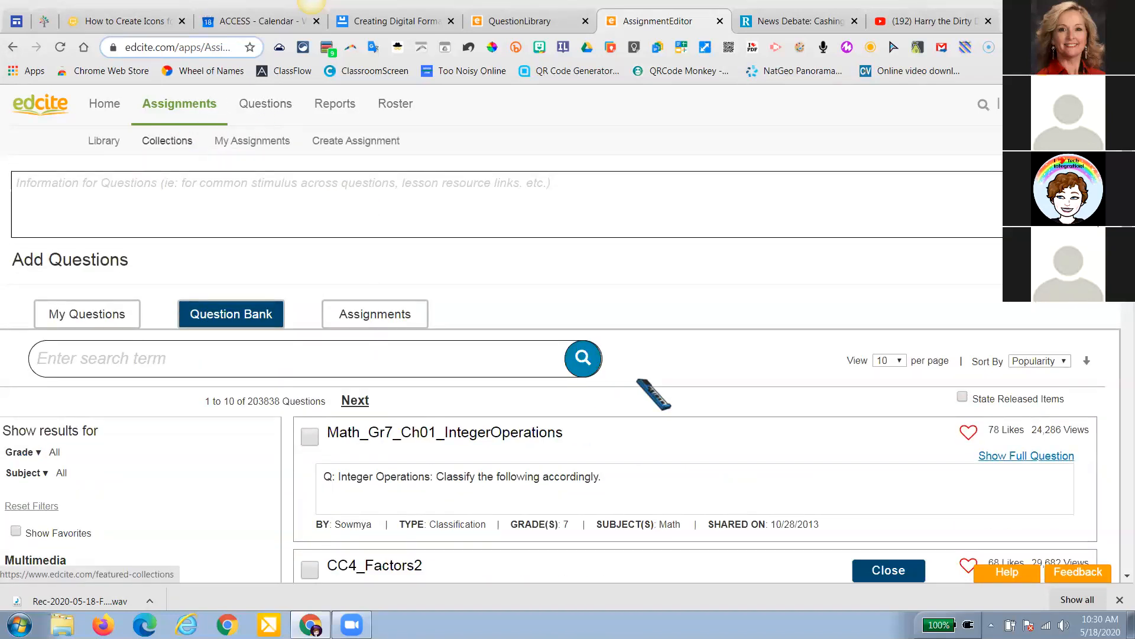
{"action": "scroll", "coordinate": [642, 396], "scroll_direction": "down", "scroll_amount": 4}
{"action": "scroll", "coordinate": [642, 396], "scroll_direction": "down", "scroll_amount": 3}
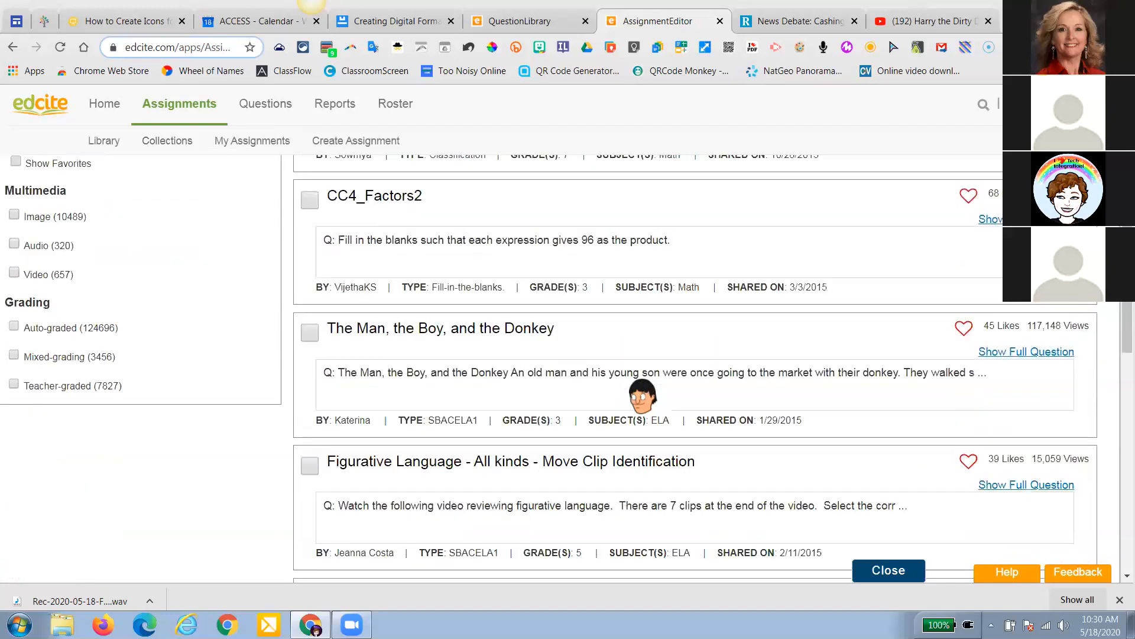
{"action": "scroll", "coordinate": [643, 396], "scroll_direction": "up", "scroll_amount": 4}
{"action": "scroll", "coordinate": [643, 396], "scroll_direction": "up", "scroll_amount": 4}
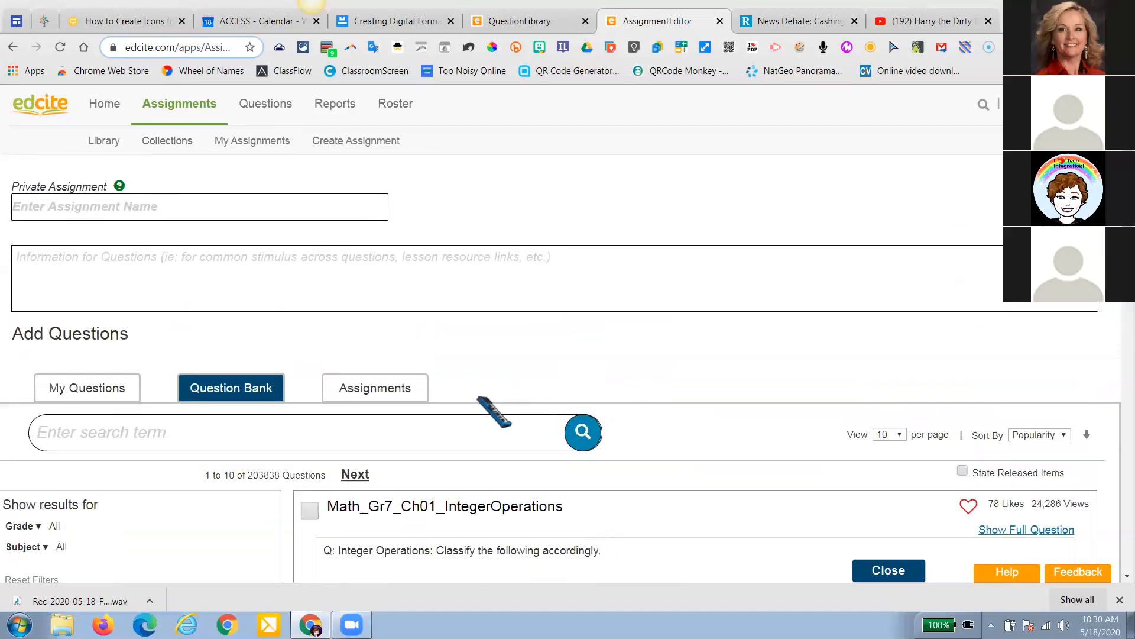
Switch to the Assignments tab to list the 60 assignments under My Assignments
{"action": "left_click", "coordinate": [392, 397]}
{"action": "scroll", "coordinate": [423, 406], "scroll_direction": "down", "scroll_amount": 4}
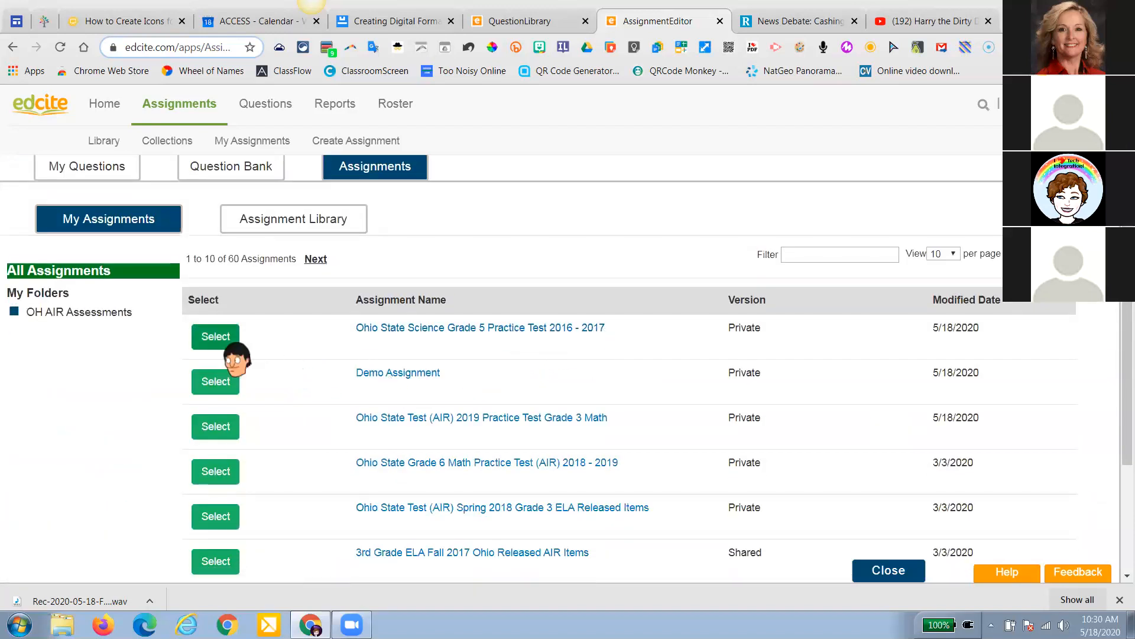
{"action": "scroll", "coordinate": [438, 363], "scroll_direction": "up", "scroll_amount": 5}
{"action": "scroll", "coordinate": [432, 361], "scroll_direction": "down", "scroll_amount": 1}
{"action": "scroll", "coordinate": [435, 359], "scroll_direction": "up", "scroll_amount": 1}
{"action": "scroll", "coordinate": [420, 348], "scroll_direction": "up", "scroll_amount": 1}
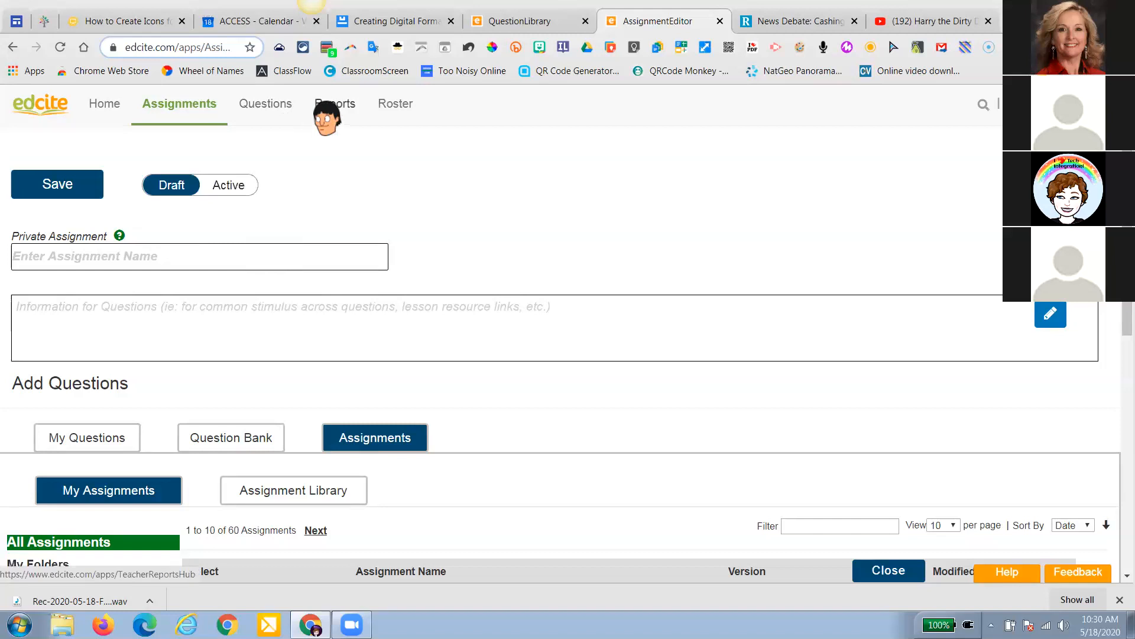
From the teacher home page, view live progress for the 3rd Grade ELA assignment
{"action": "left_click", "coordinate": [113, 117]}
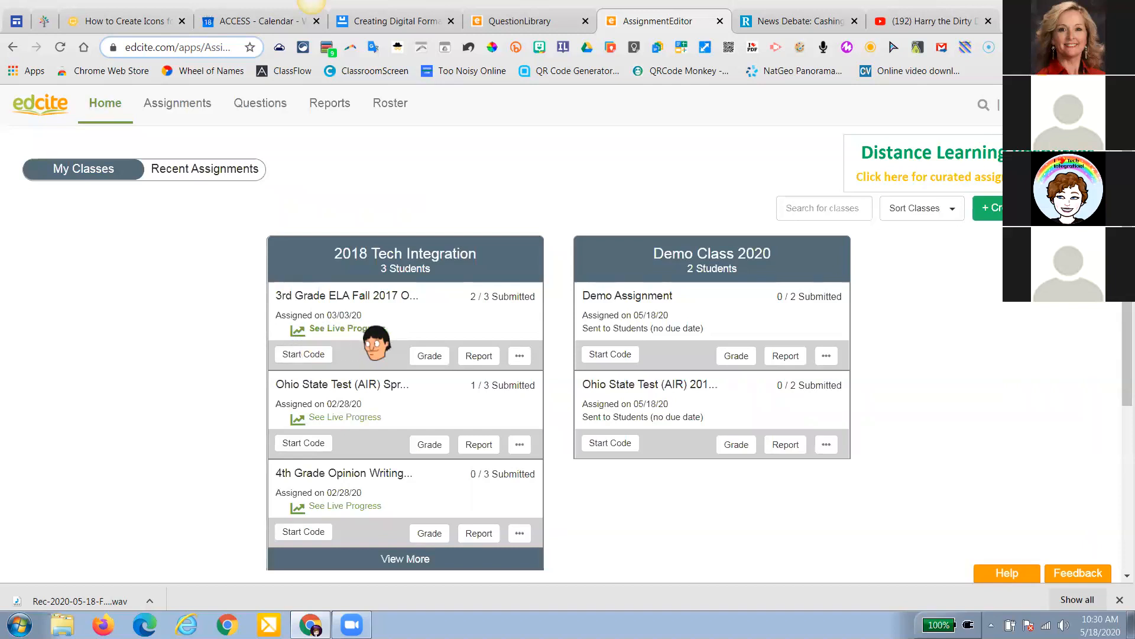
{"action": "left_click", "coordinate": [332, 326]}
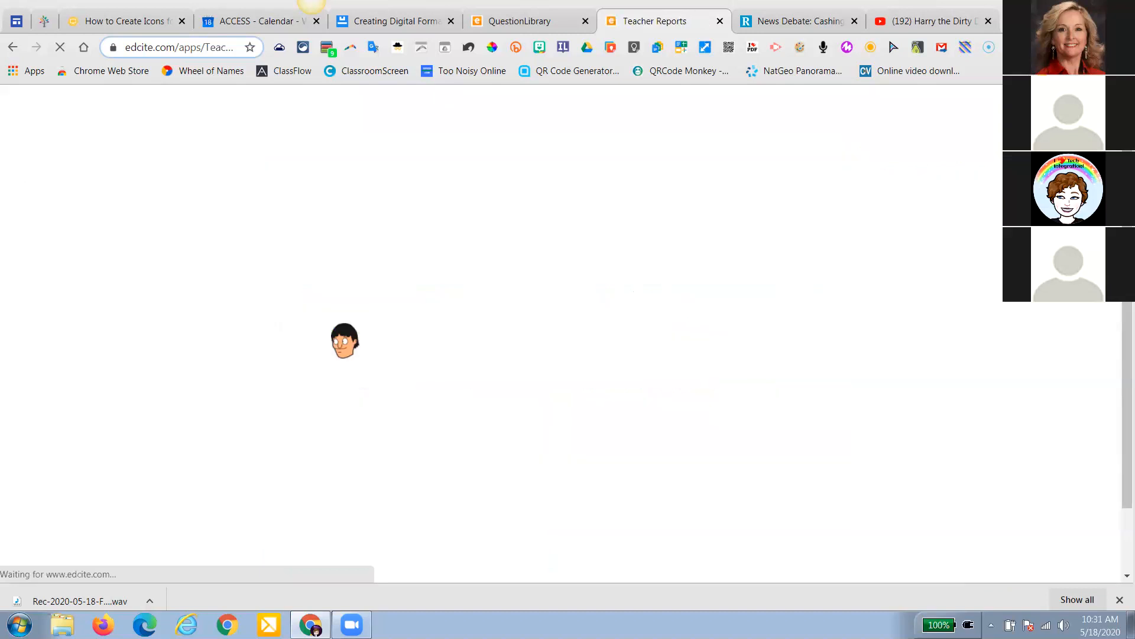
{"action": "scroll", "coordinate": [343, 339], "scroll_direction": "down", "scroll_amount": 7}
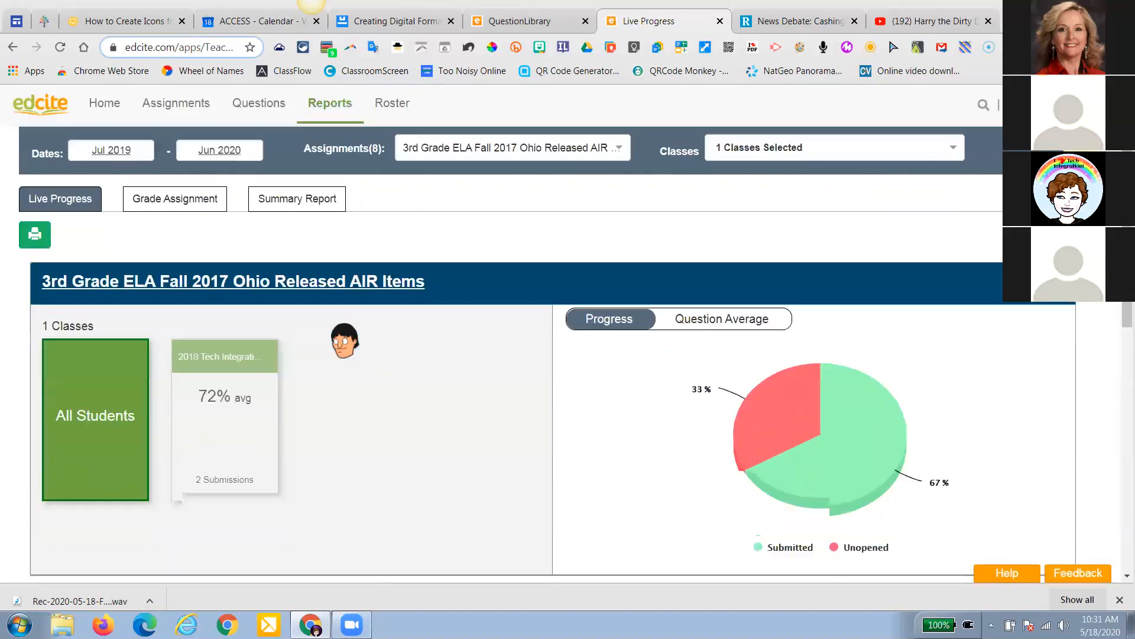
{"action": "scroll", "coordinate": [344, 339], "scroll_direction": "down", "scroll_amount": 1}
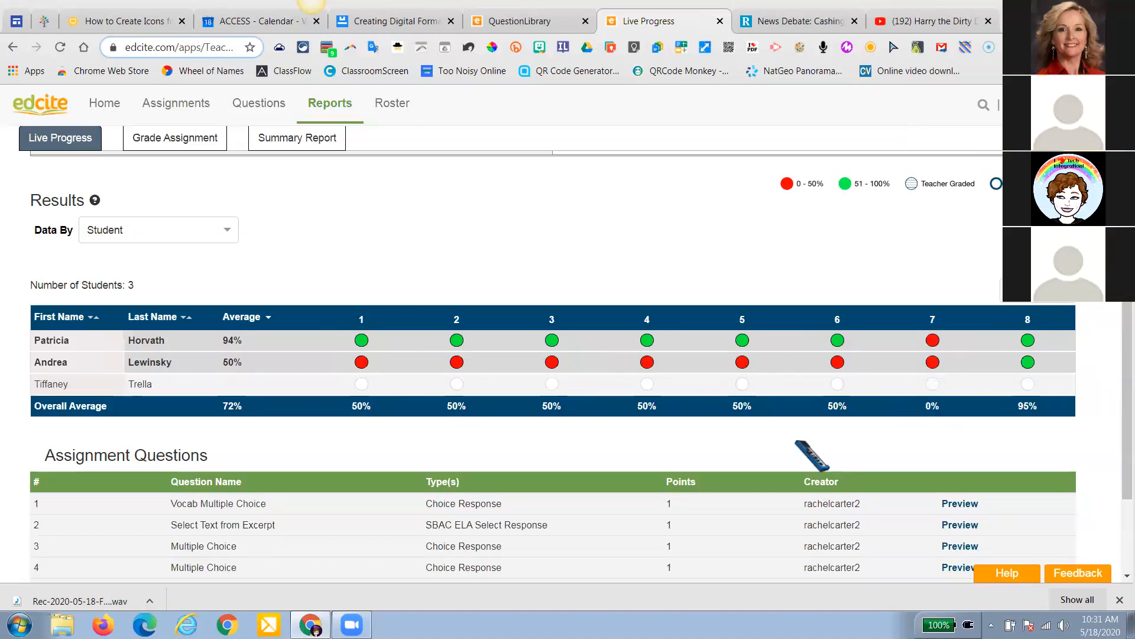
{"action": "scroll", "coordinate": [786, 455], "scroll_direction": "down", "scroll_amount": 3}
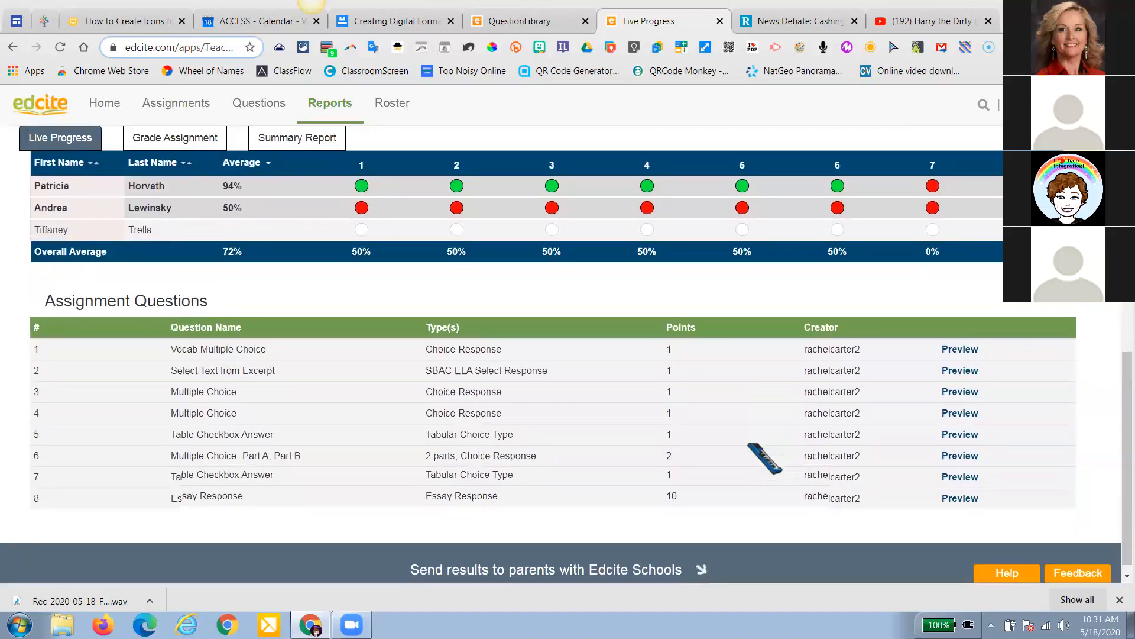
{"action": "scroll", "coordinate": [592, 295], "scroll_direction": "up", "scroll_amount": 4}
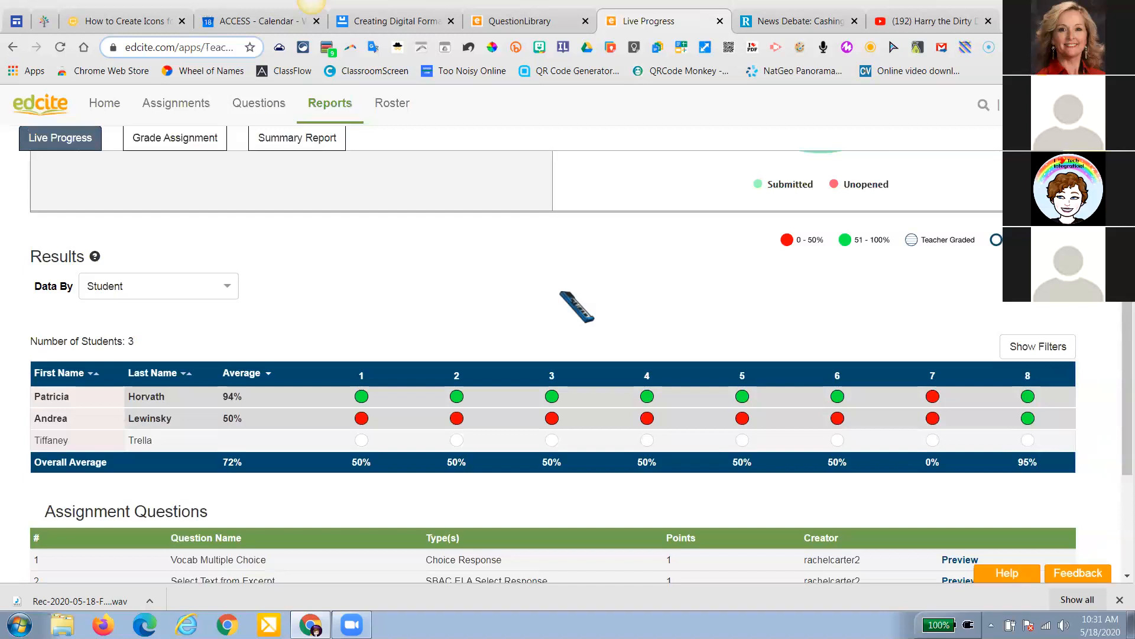
{"action": "scroll", "coordinate": [576, 306], "scroll_direction": "up", "scroll_amount": 4}
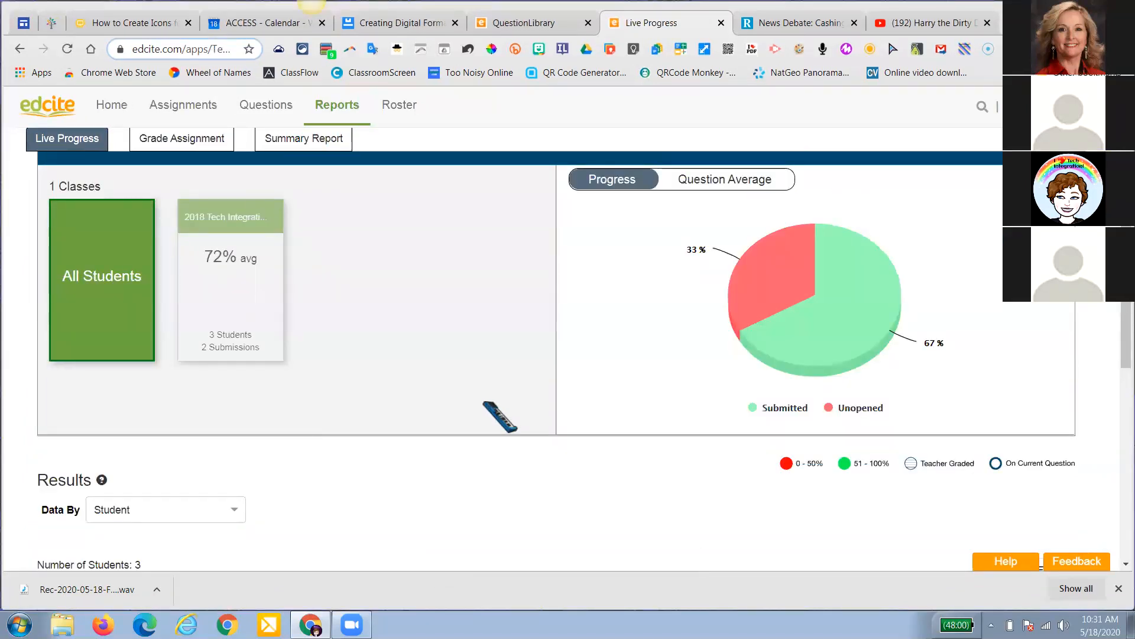
Check the meeting's group chat, close it, and go to the Summary Report page
{"action": "left_click", "coordinate": [483, 402]}
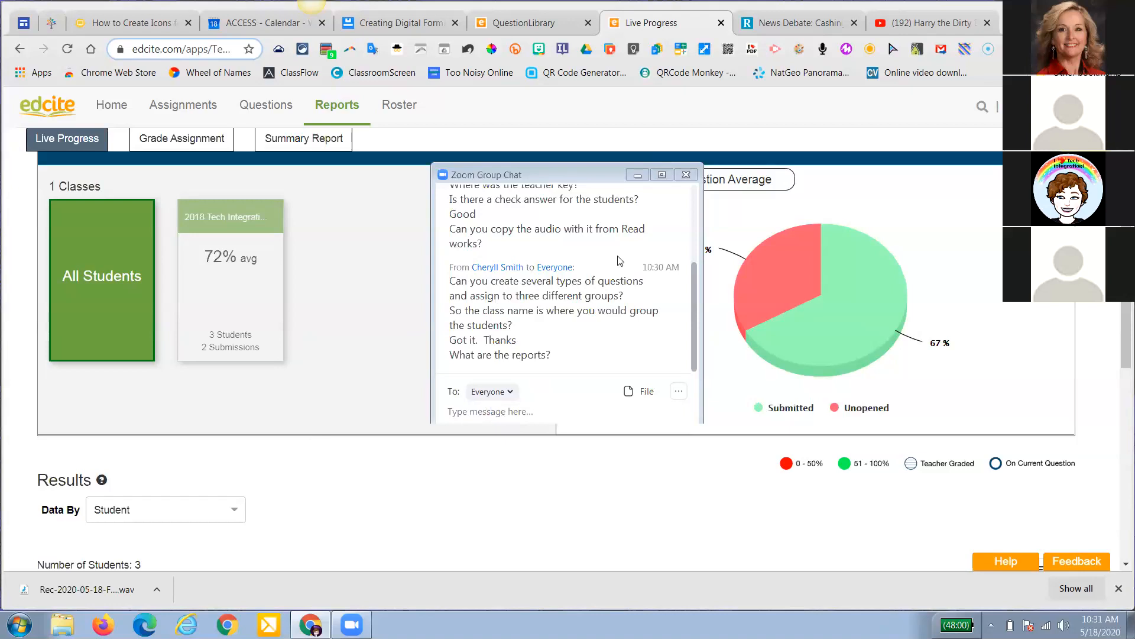
{"action": "left_click", "coordinate": [685, 177]}
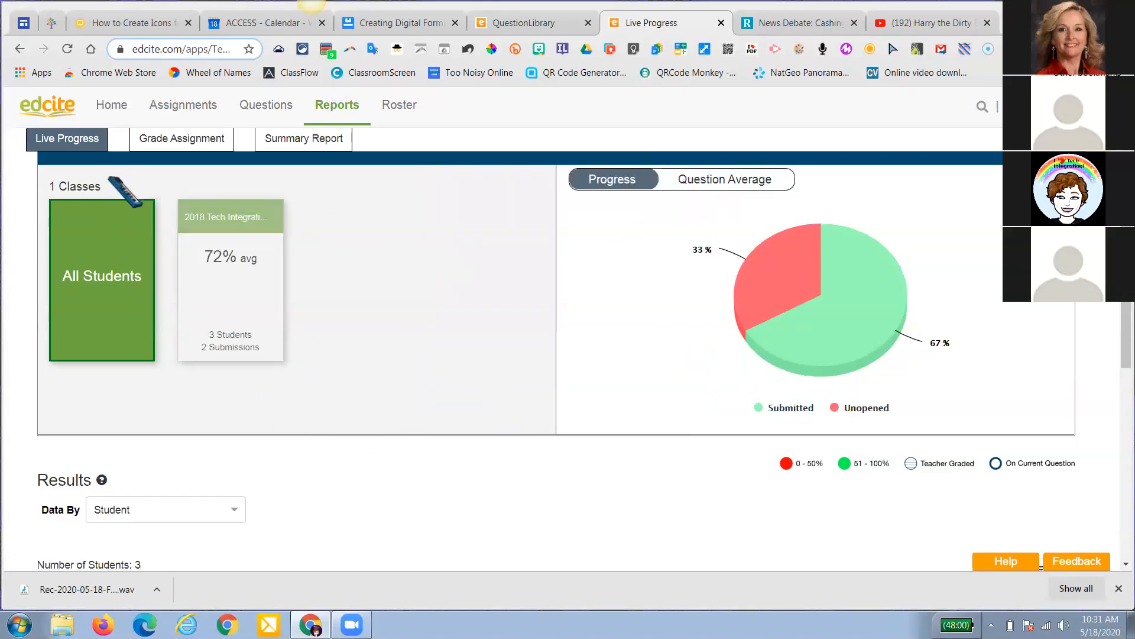
{"action": "left_click", "coordinate": [107, 105]}
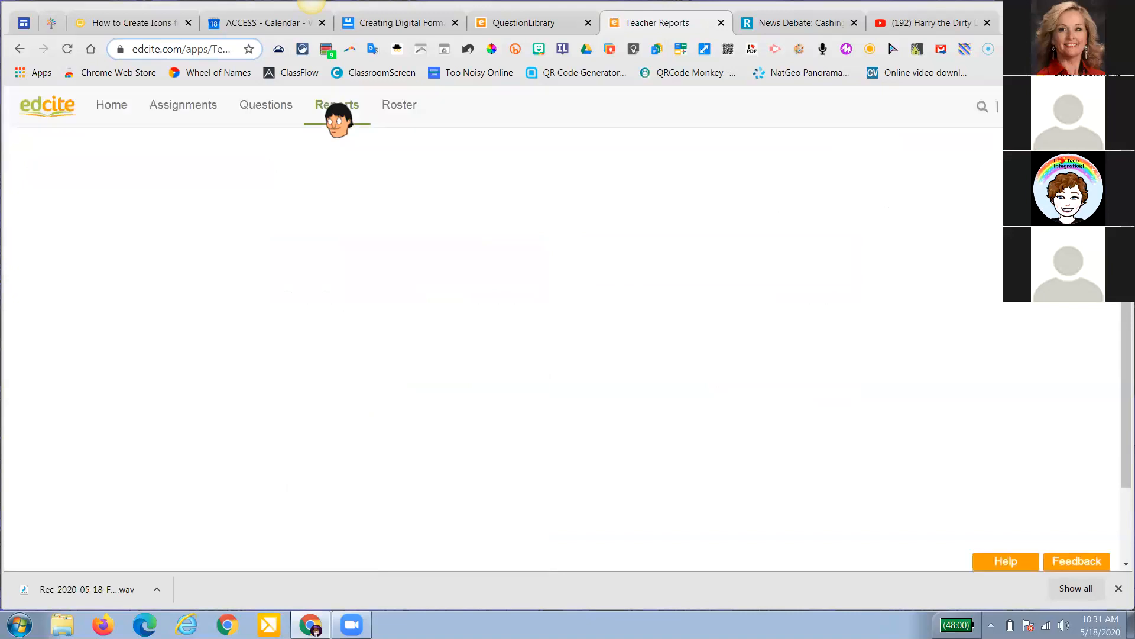
Load the Ohio State Science Grade 5 Practice Test 2016 - 2017 summary report despite zero submissions
{"action": "left_click", "coordinate": [616, 216]}
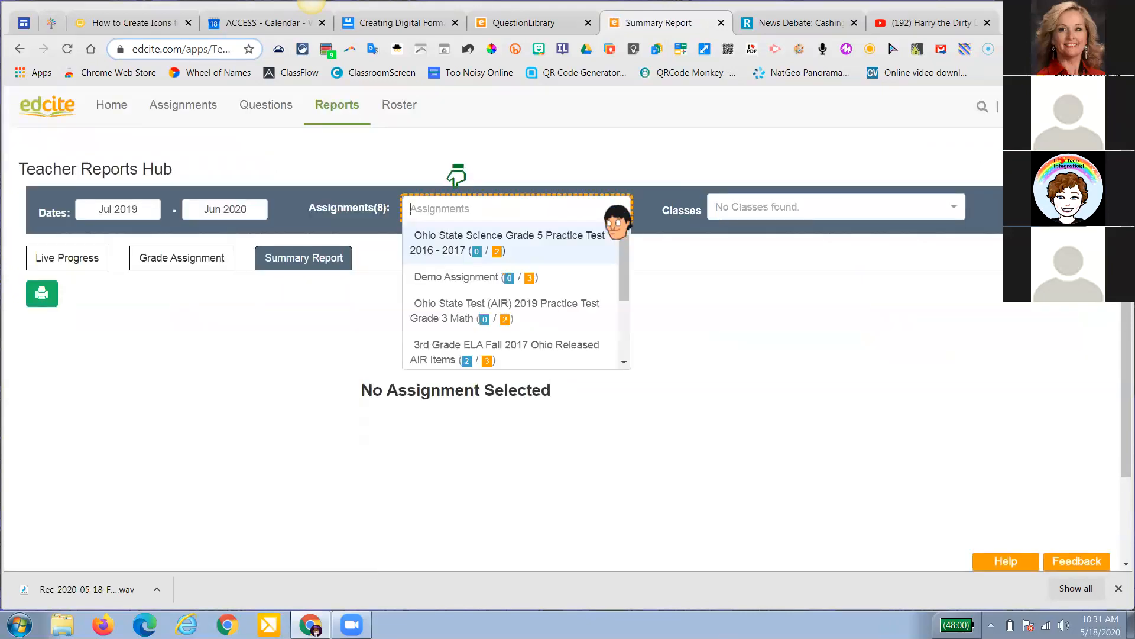
{"action": "left_click", "coordinate": [588, 255]}
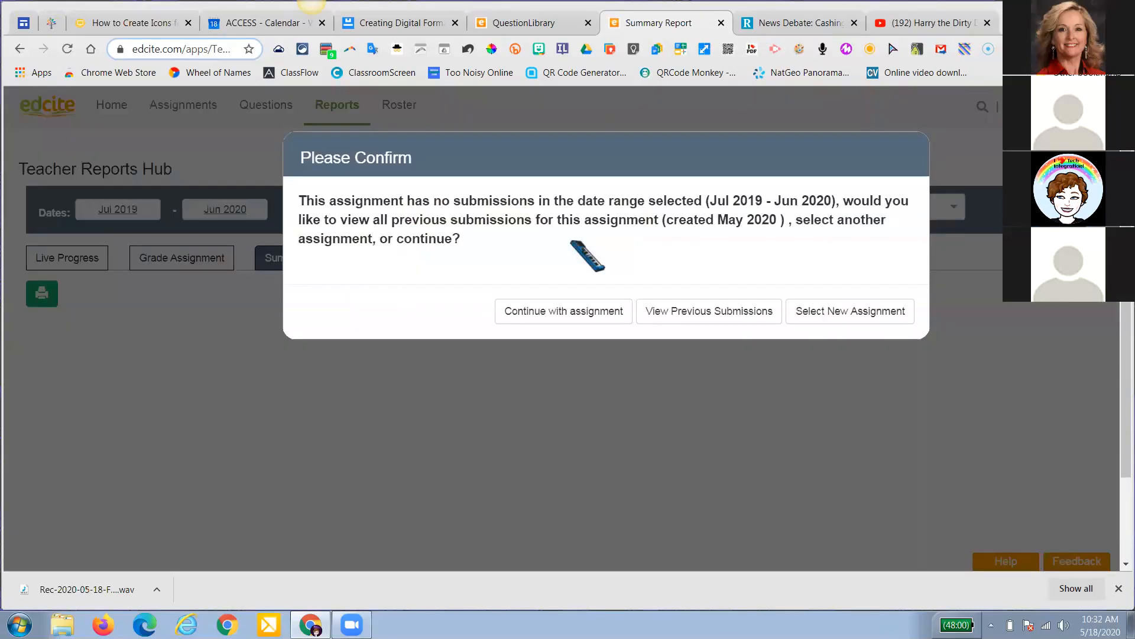
{"action": "left_click", "coordinate": [588, 314]}
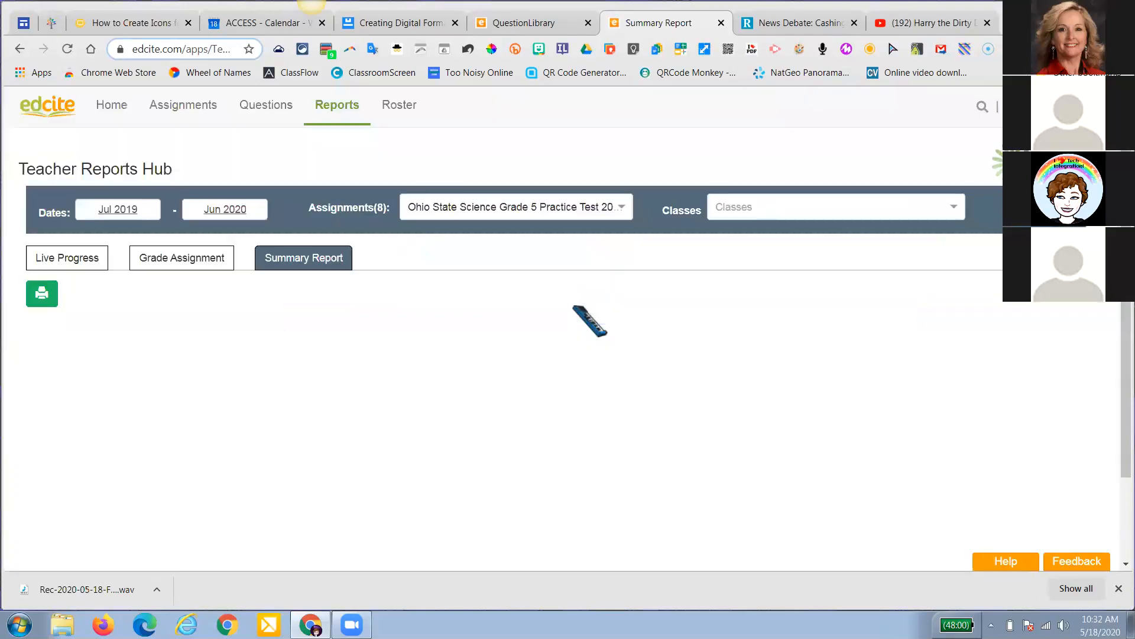
{"action": "scroll", "coordinate": [590, 319], "scroll_direction": "down", "scroll_amount": 10}
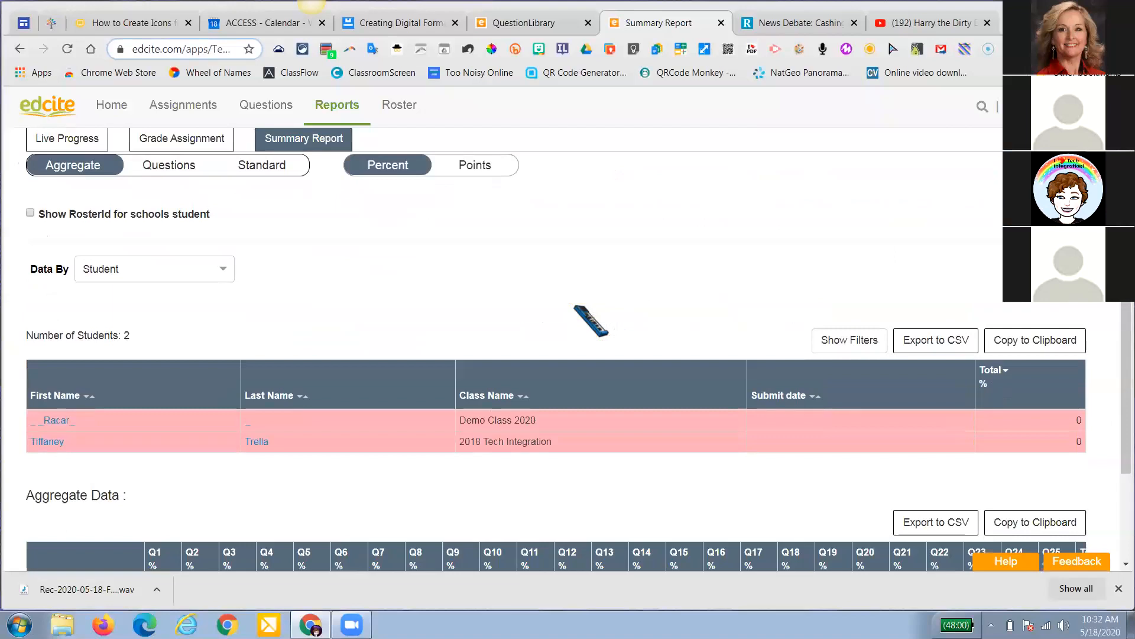
{"action": "scroll", "coordinate": [590, 319], "scroll_direction": "up", "scroll_amount": 5}
{"action": "mouse_move", "coordinate": [513, 316]}
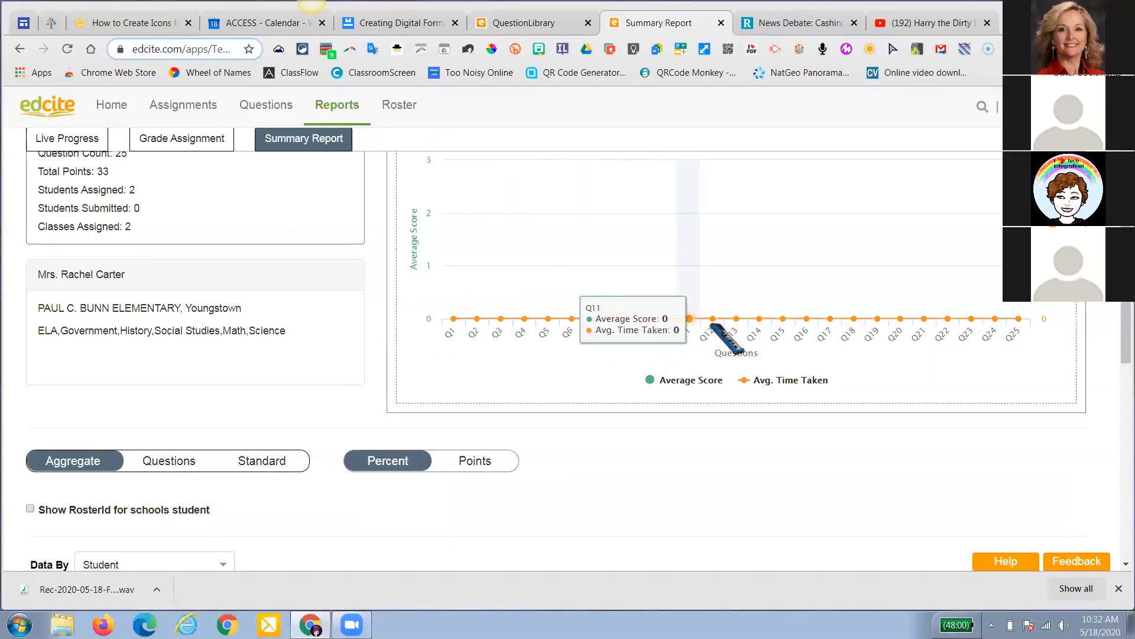
{"action": "scroll", "coordinate": [689, 320], "scroll_direction": "down", "scroll_amount": 6}
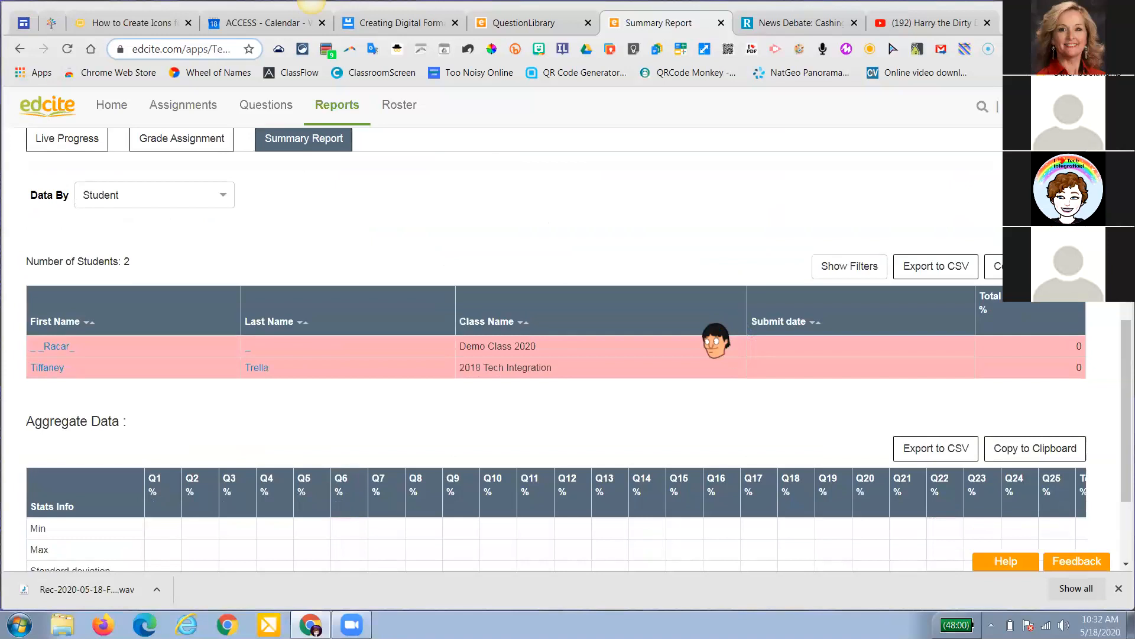
{"action": "scroll", "coordinate": [716, 340], "scroll_direction": "up", "scroll_amount": 6}
{"action": "left_click", "coordinate": [621, 208]}
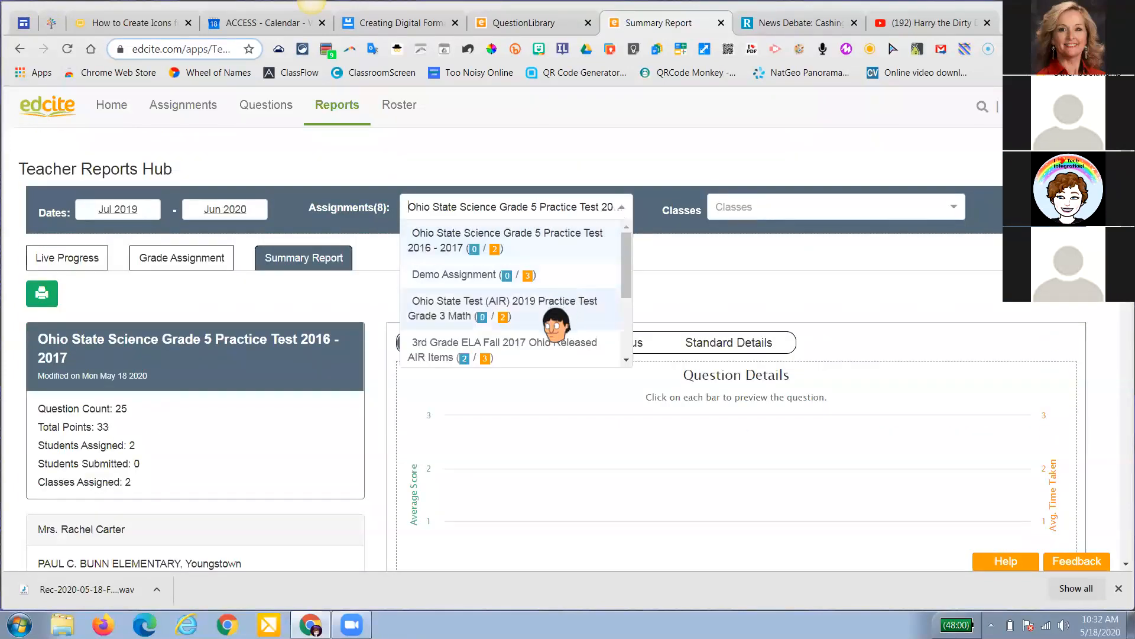
{"action": "scroll", "coordinate": [555, 322], "scroll_direction": "down", "scroll_amount": 3}
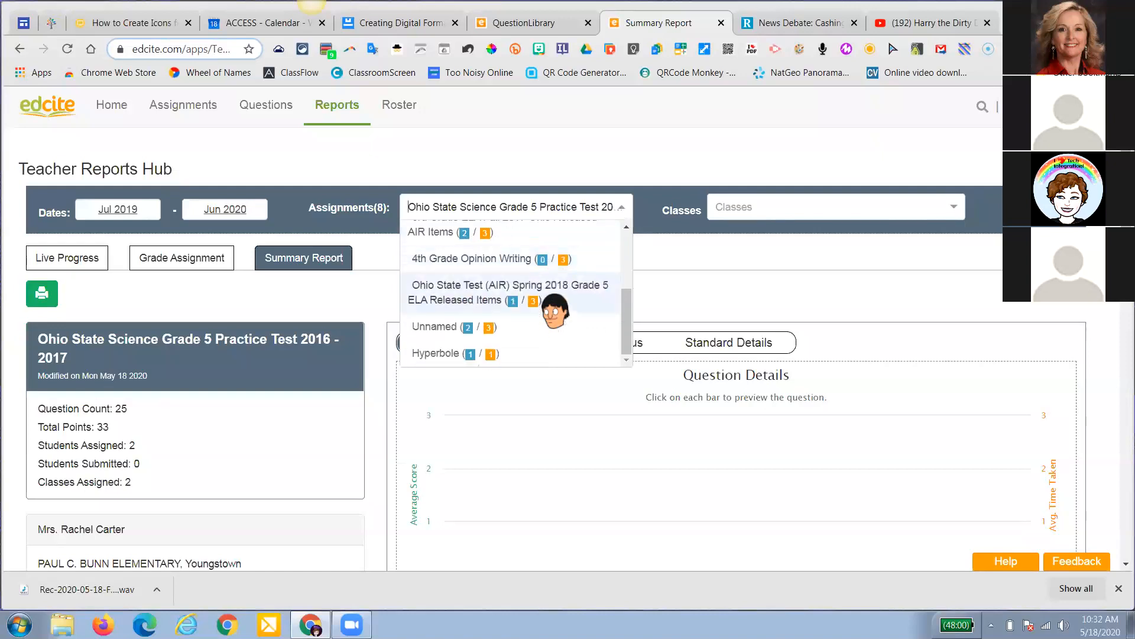
Load and review the Spring 2018 Grade 5 ELA Released Items report: 9 questions, 19 points
{"action": "left_click", "coordinate": [555, 312]}
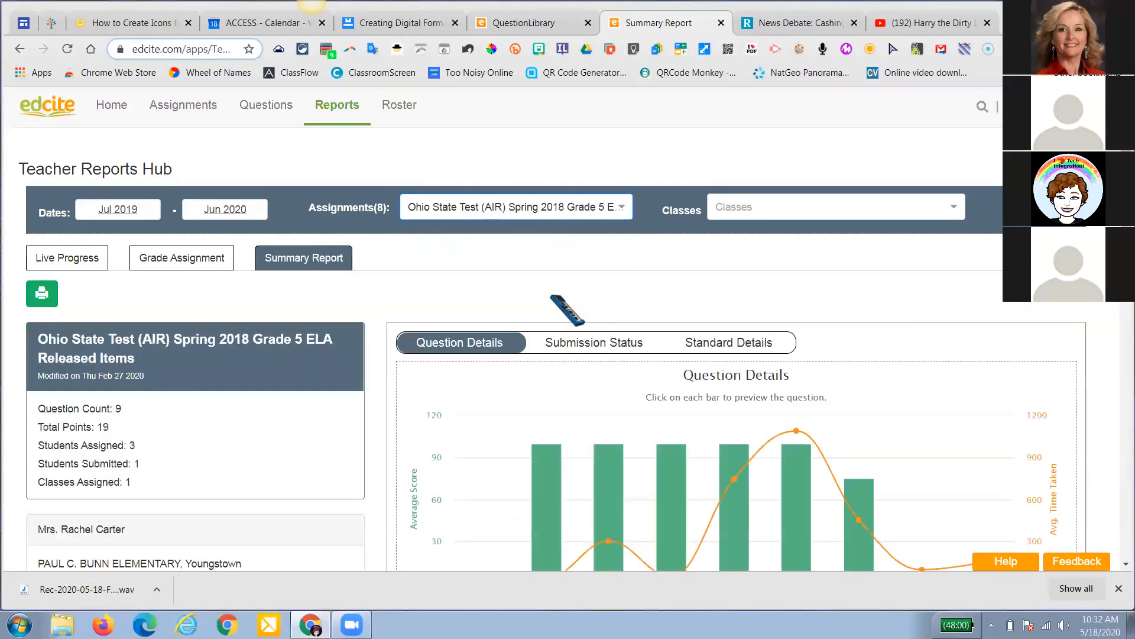
{"action": "scroll", "coordinate": [568, 309], "scroll_direction": "down", "scroll_amount": 1}
{"action": "scroll", "coordinate": [568, 309], "scroll_direction": "up", "scroll_amount": 1}
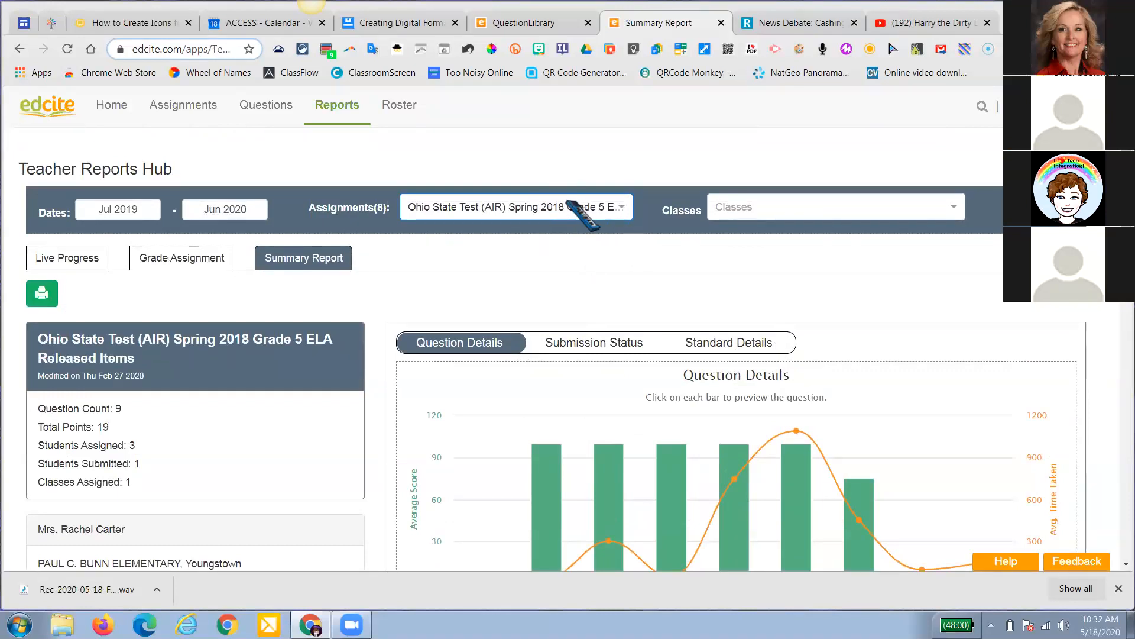
{"action": "scroll", "coordinate": [583, 218], "scroll_direction": "down", "scroll_amount": 1}
{"action": "scroll", "coordinate": [603, 207], "scroll_direction": "up", "scroll_amount": 2}
{"action": "scroll", "coordinate": [578, 216], "scroll_direction": "down", "scroll_amount": 3}
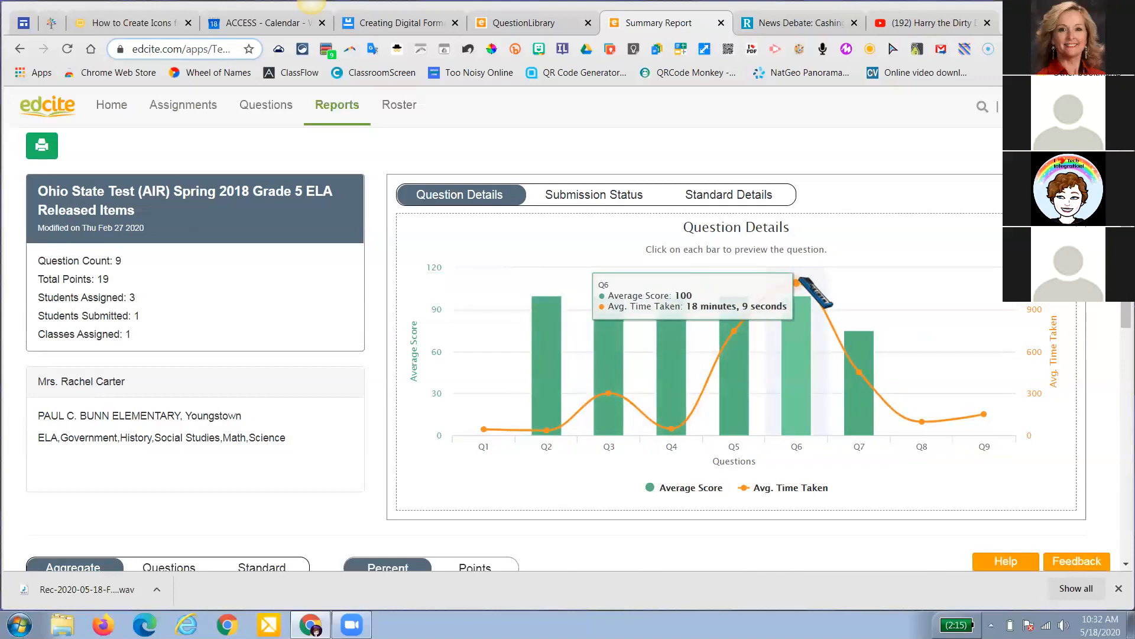
{"action": "scroll", "coordinate": [800, 282], "scroll_direction": "down", "scroll_amount": 4}
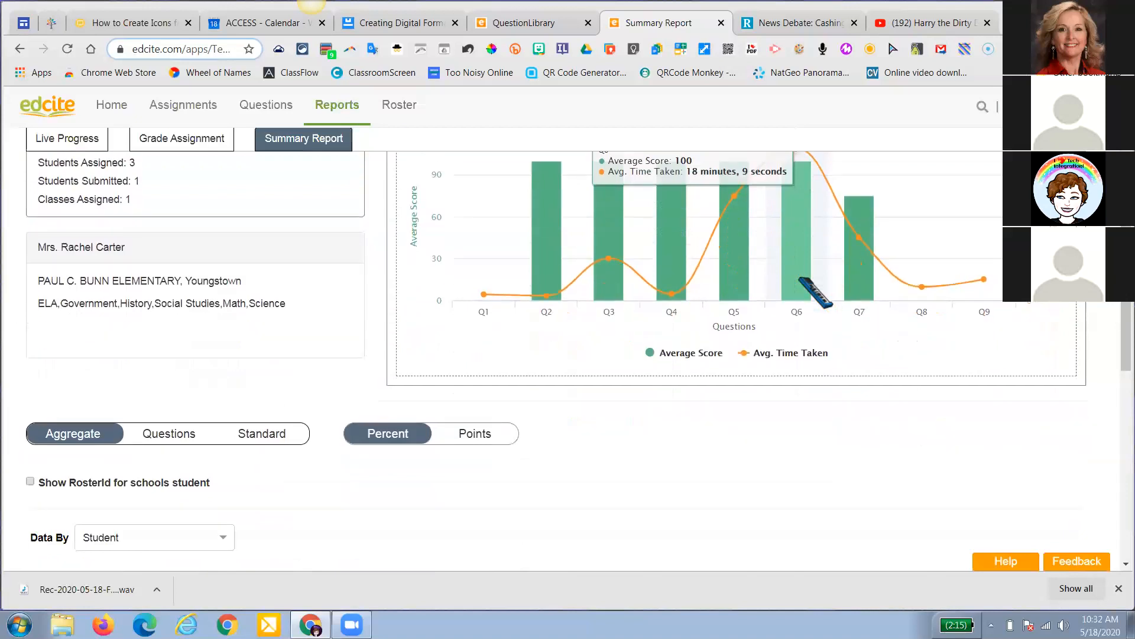
{"action": "scroll", "coordinate": [800, 281], "scroll_direction": "down", "scroll_amount": 1}
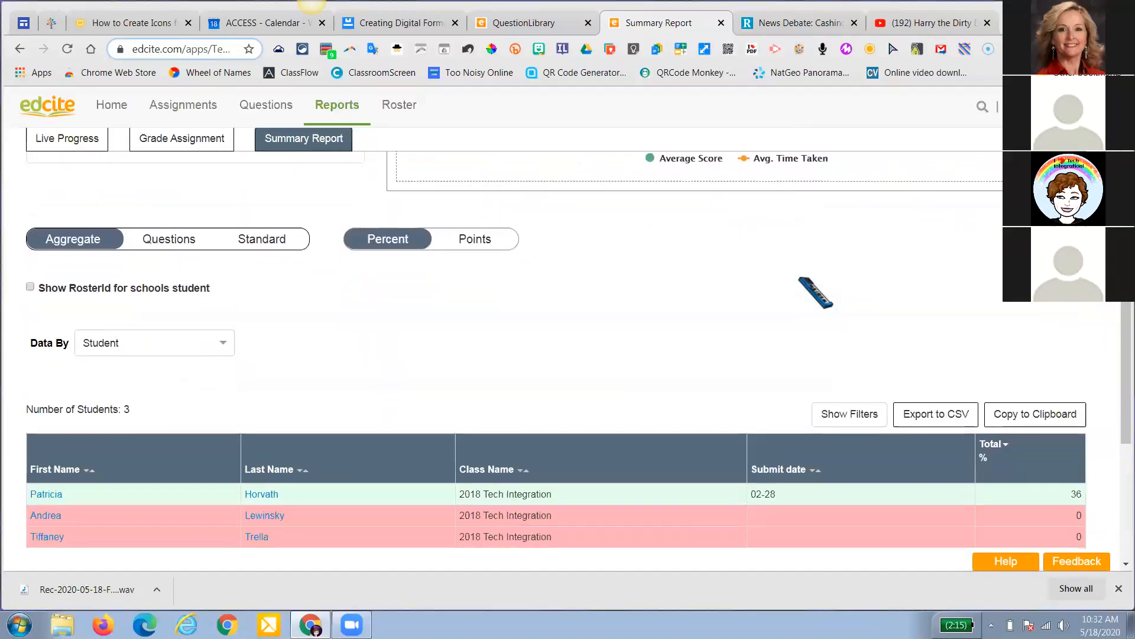
{"action": "scroll", "coordinate": [799, 282], "scroll_direction": "down", "scroll_amount": 1}
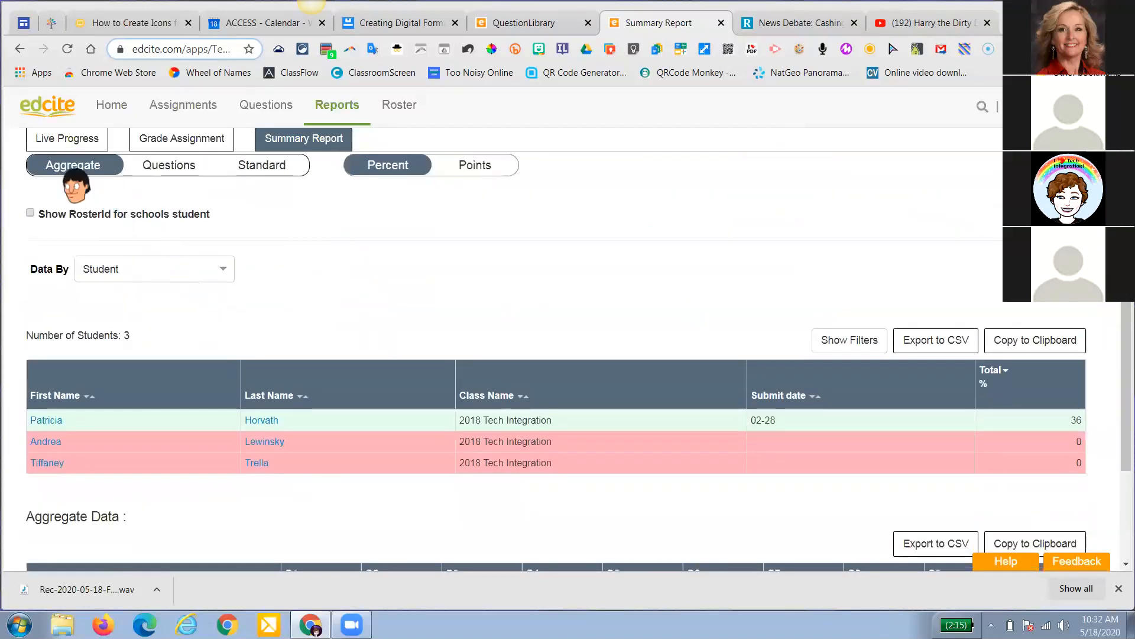
{"action": "scroll", "coordinate": [324, 271], "scroll_direction": "down", "scroll_amount": 3}
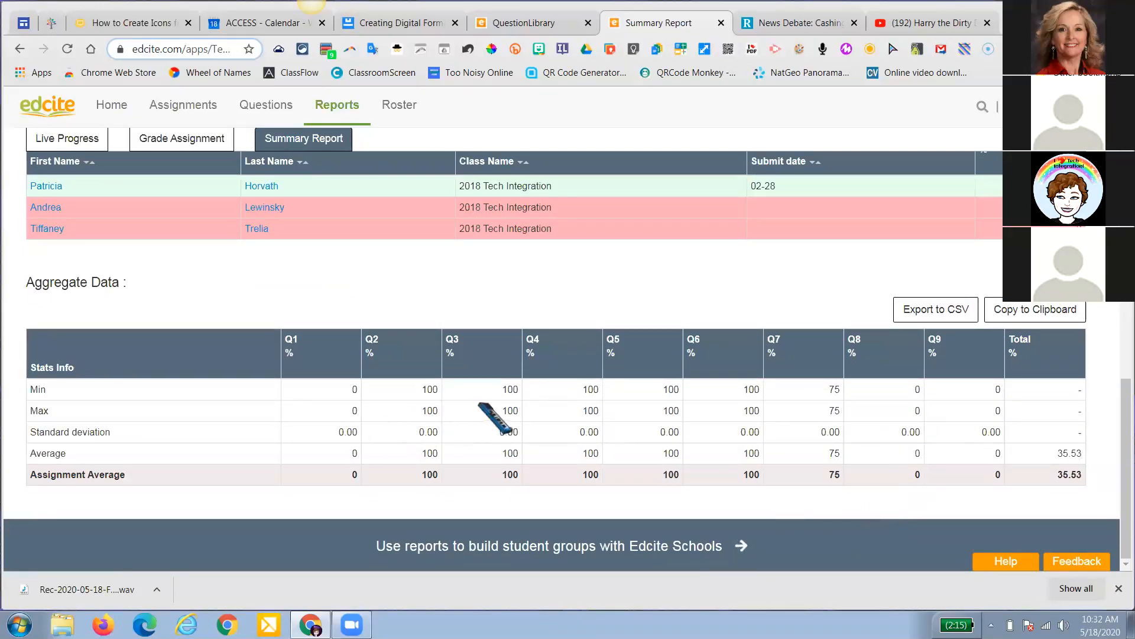
{"action": "scroll", "coordinate": [520, 421], "scroll_direction": "up", "scroll_amount": 4}
{"action": "scroll", "coordinate": [520, 421], "scroll_direction": "up", "scroll_amount": 1}
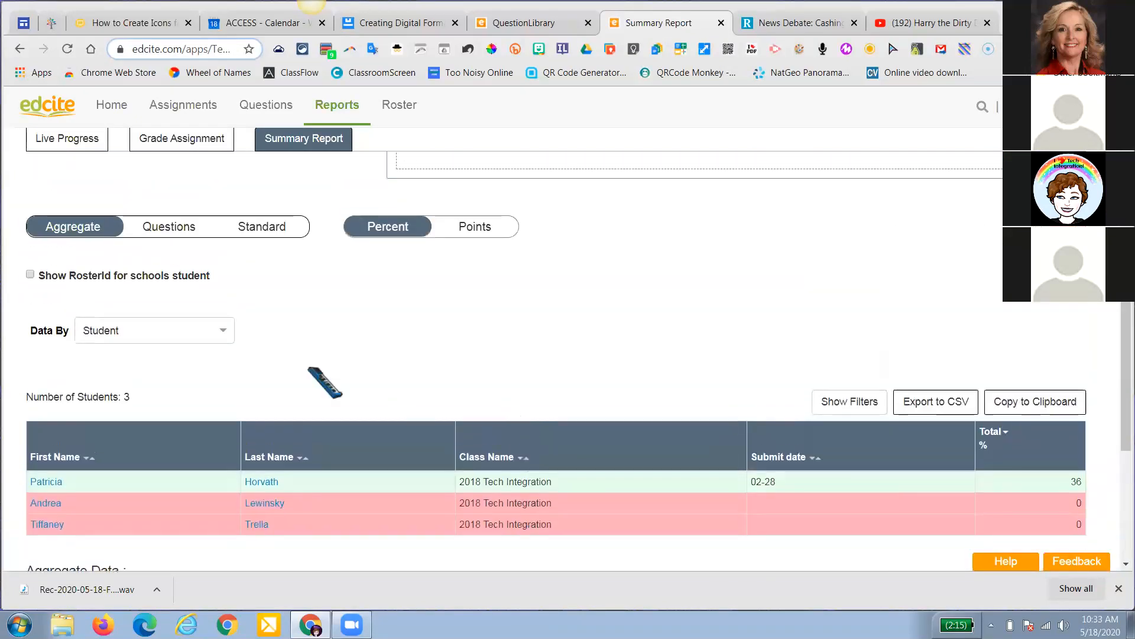
Break the student scores down by question, then by standard
{"action": "left_click", "coordinate": [157, 228]}
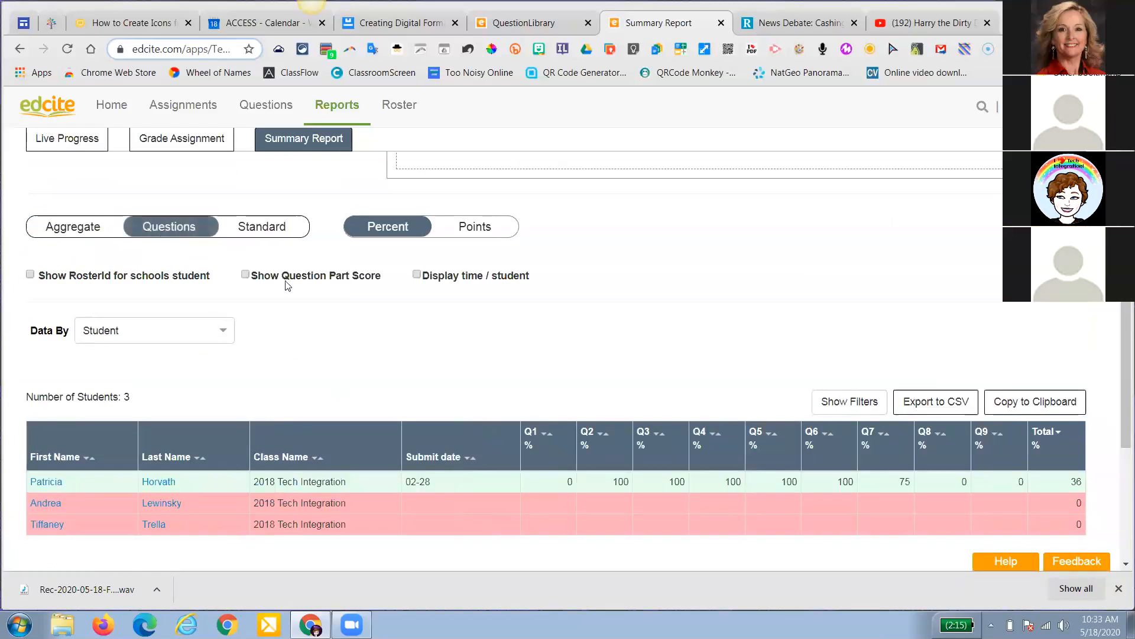
{"action": "scroll", "coordinate": [286, 285], "scroll_direction": "down", "scroll_amount": 5}
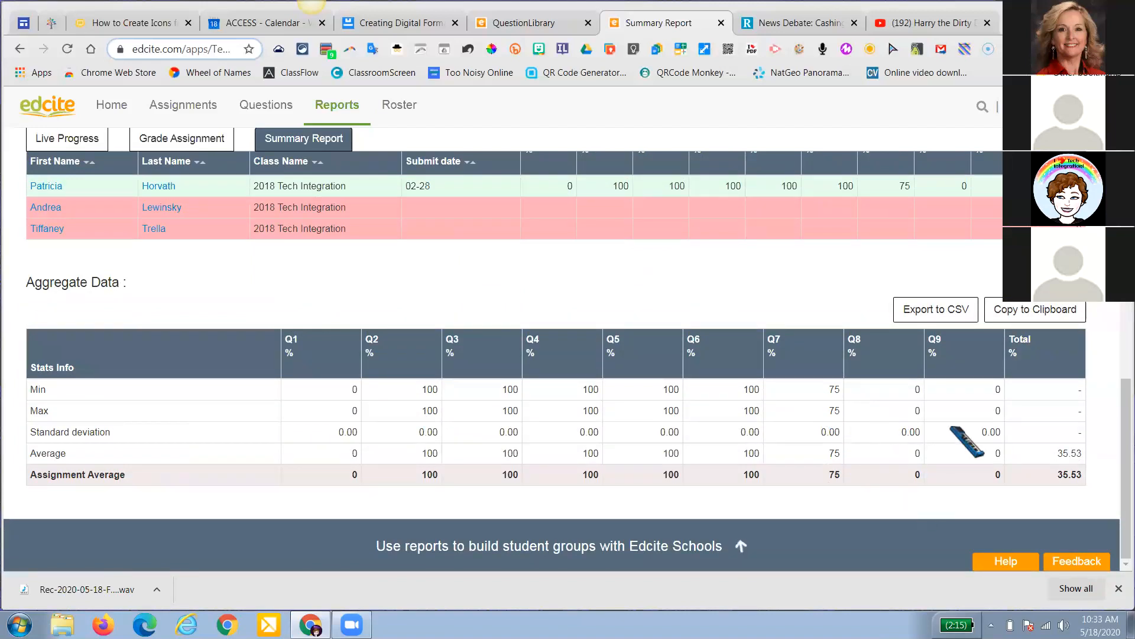
{"action": "scroll", "coordinate": [524, 318], "scroll_direction": "up", "scroll_amount": 2}
{"action": "scroll", "coordinate": [524, 317], "scroll_direction": "up", "scroll_amount": 5}
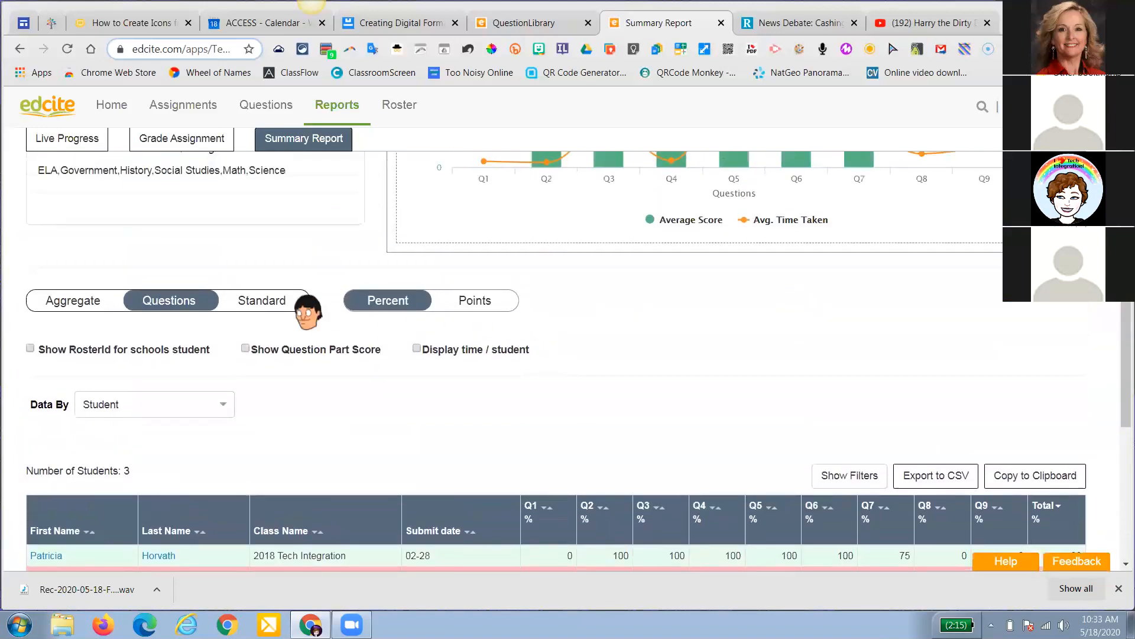
{"action": "left_click", "coordinate": [287, 302]}
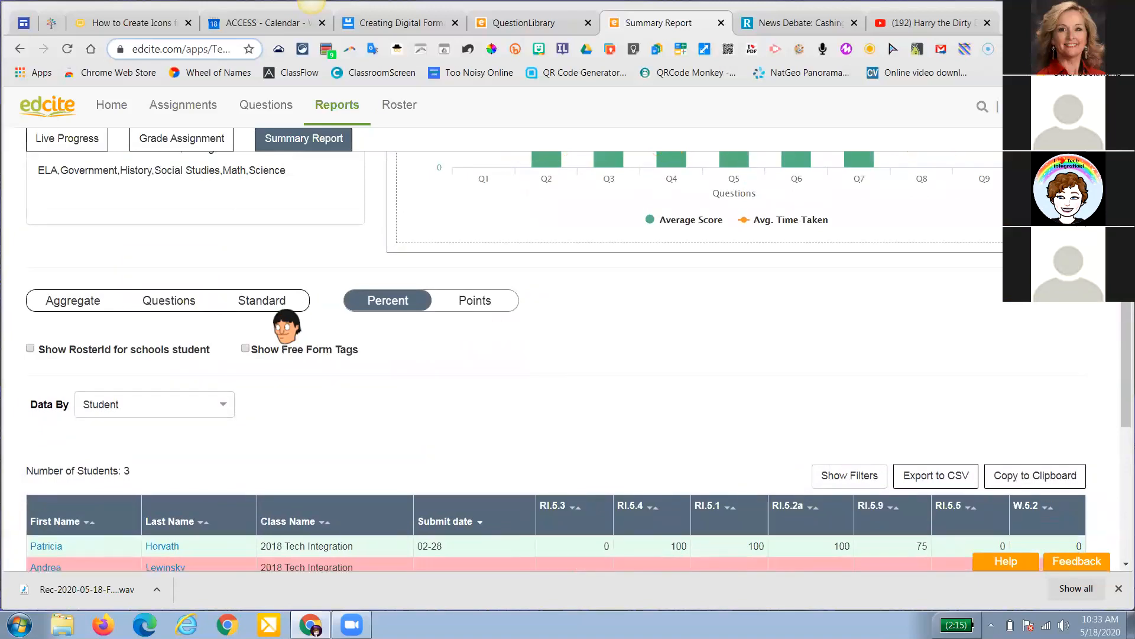
{"action": "scroll", "coordinate": [288, 324], "scroll_direction": "down", "scroll_amount": 6}
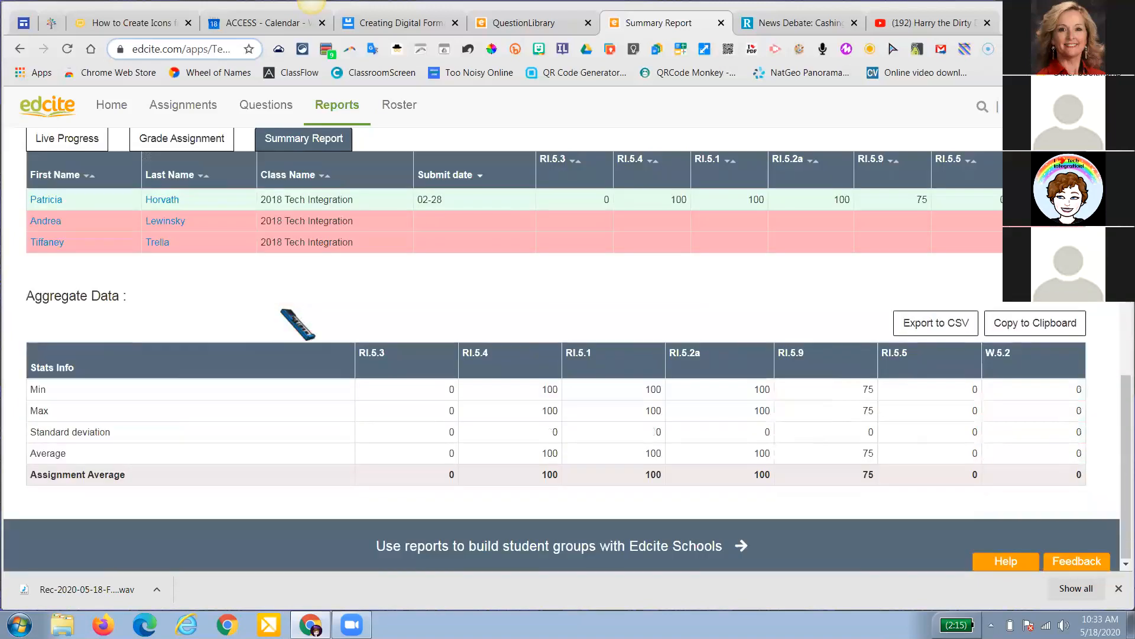
{"action": "scroll", "coordinate": [544, 349], "scroll_direction": "up", "scroll_amount": 8}
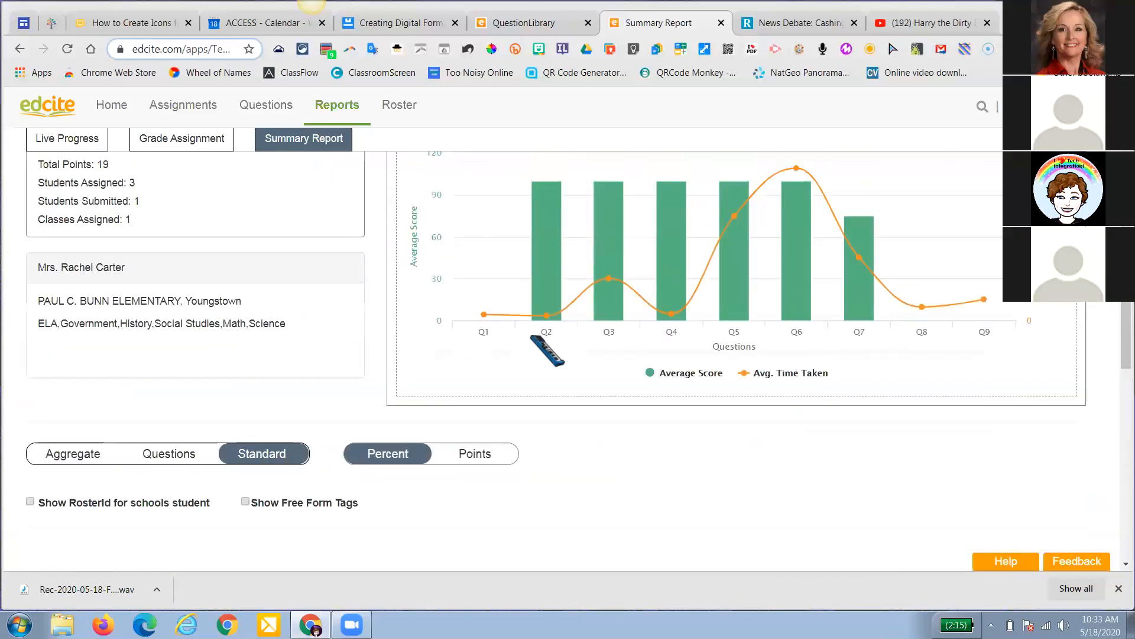
{"action": "scroll", "coordinate": [544, 349], "scroll_direction": "up", "scroll_amount": 1}
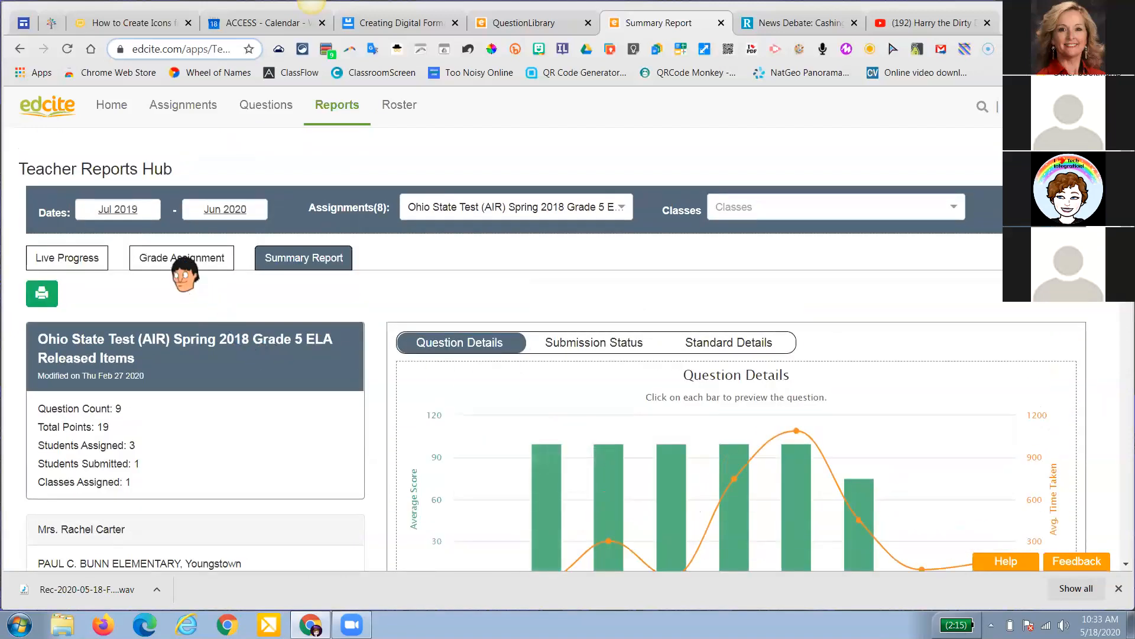
Open the grading view and expand the submitted student's per-question grades
{"action": "left_click", "coordinate": [181, 260]}
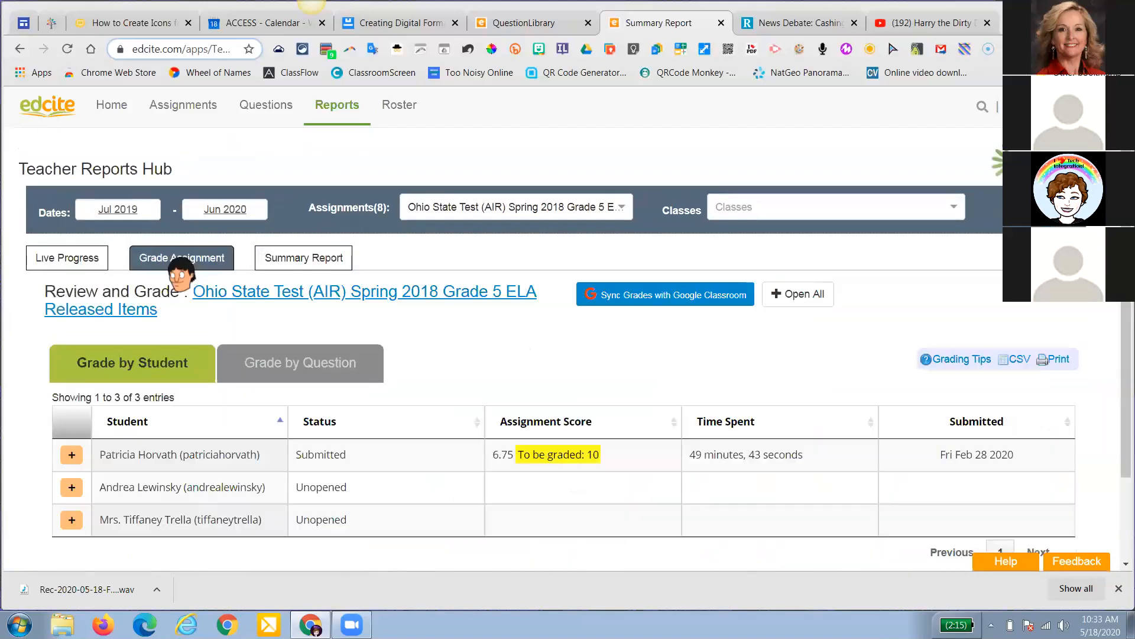
{"action": "scroll", "coordinate": [404, 375], "scroll_direction": "down", "scroll_amount": 1}
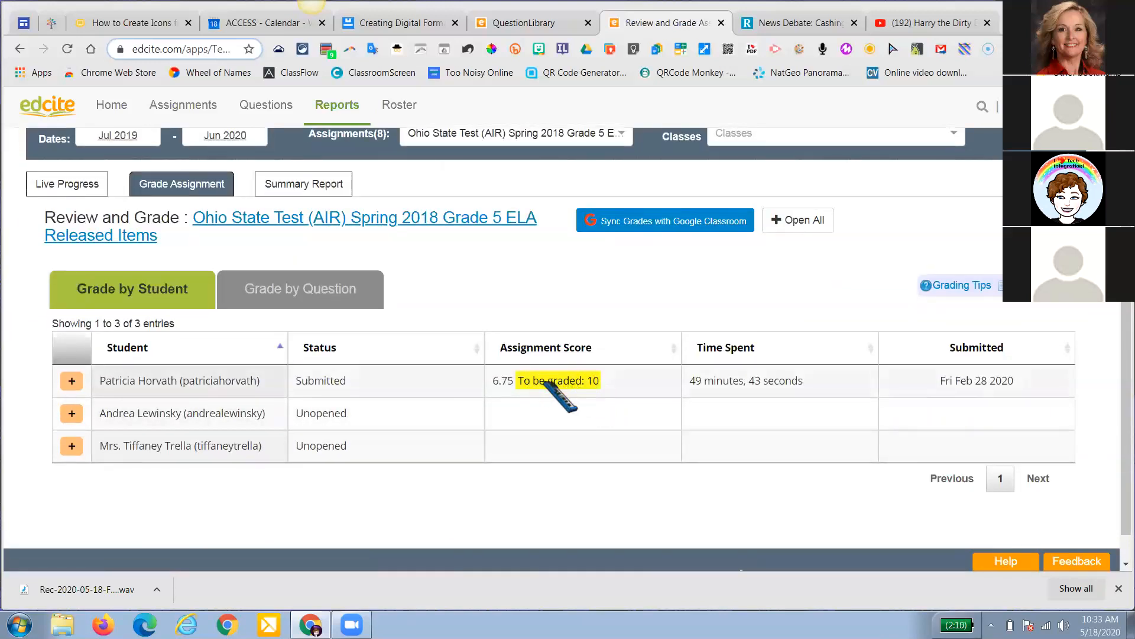
{"action": "left_click", "coordinate": [72, 380]}
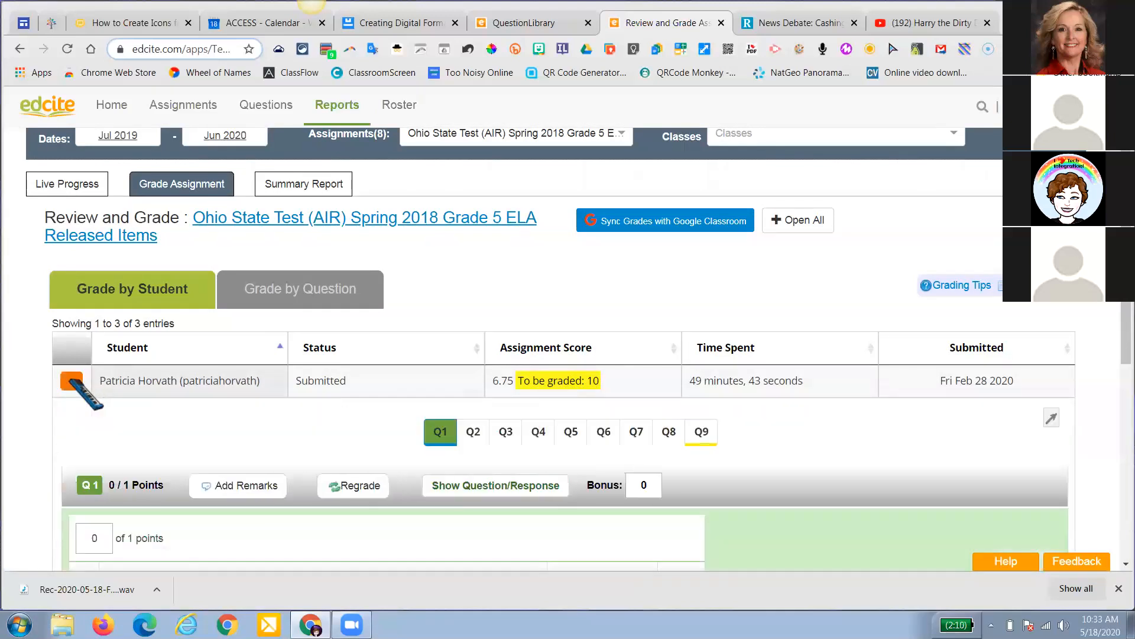
{"action": "scroll", "coordinate": [354, 426], "scroll_direction": "down", "scroll_amount": 4}
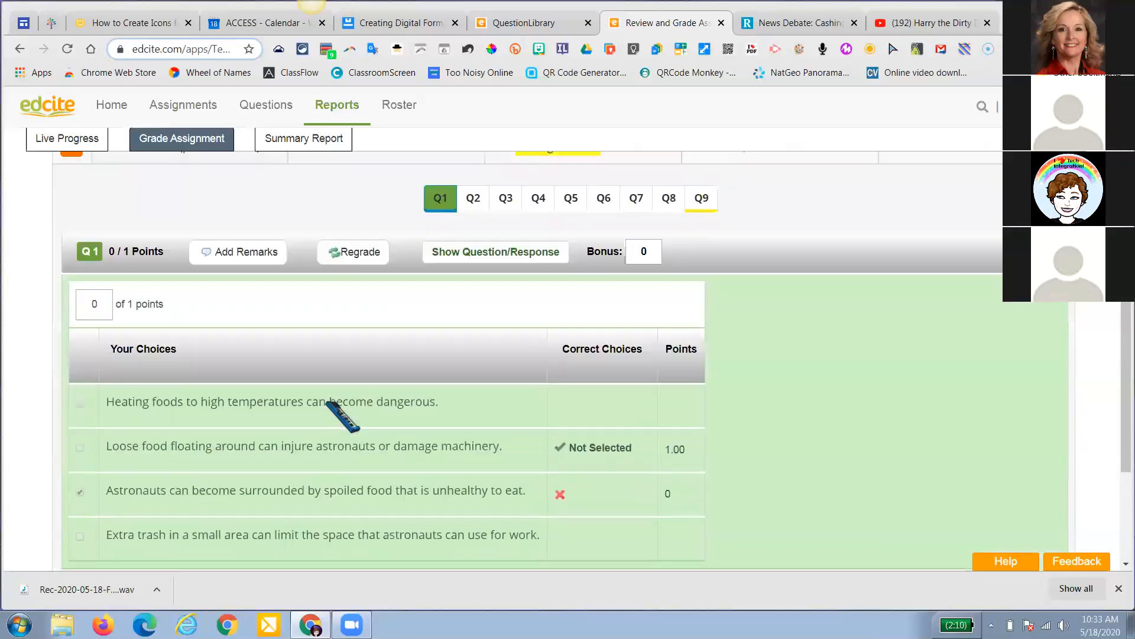
{"action": "scroll", "coordinate": [406, 317], "scroll_direction": "down", "scroll_amount": 1}
{"action": "scroll", "coordinate": [421, 345], "scroll_direction": "up", "scroll_amount": 3}
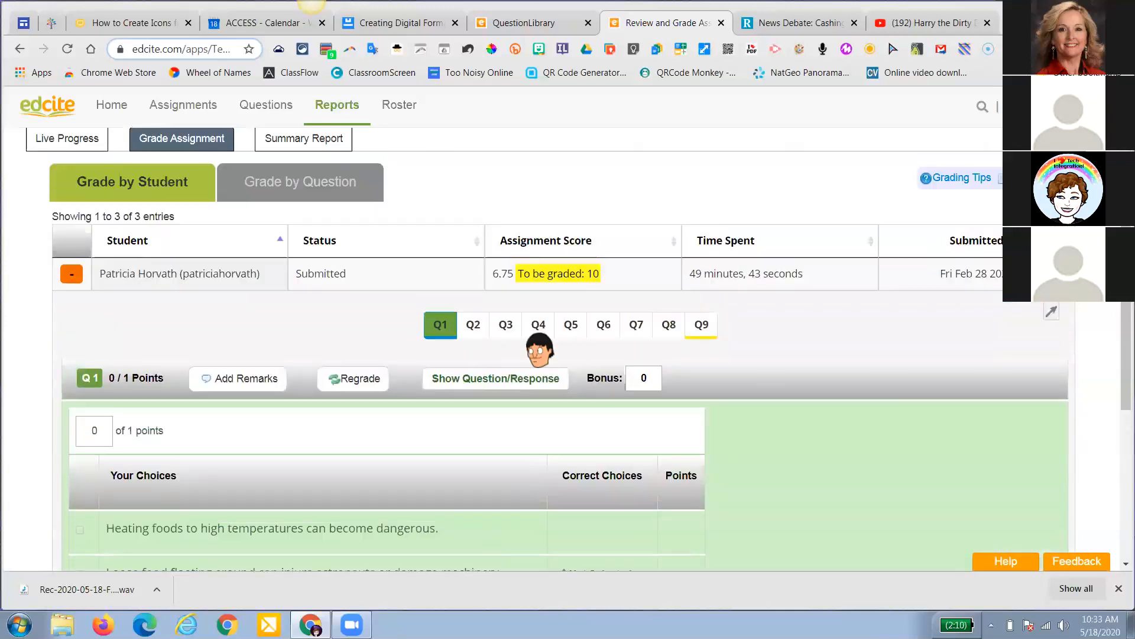
Give the student's unanswered Q9 a score of 0 points and collapse the row
{"action": "left_click", "coordinate": [702, 325]}
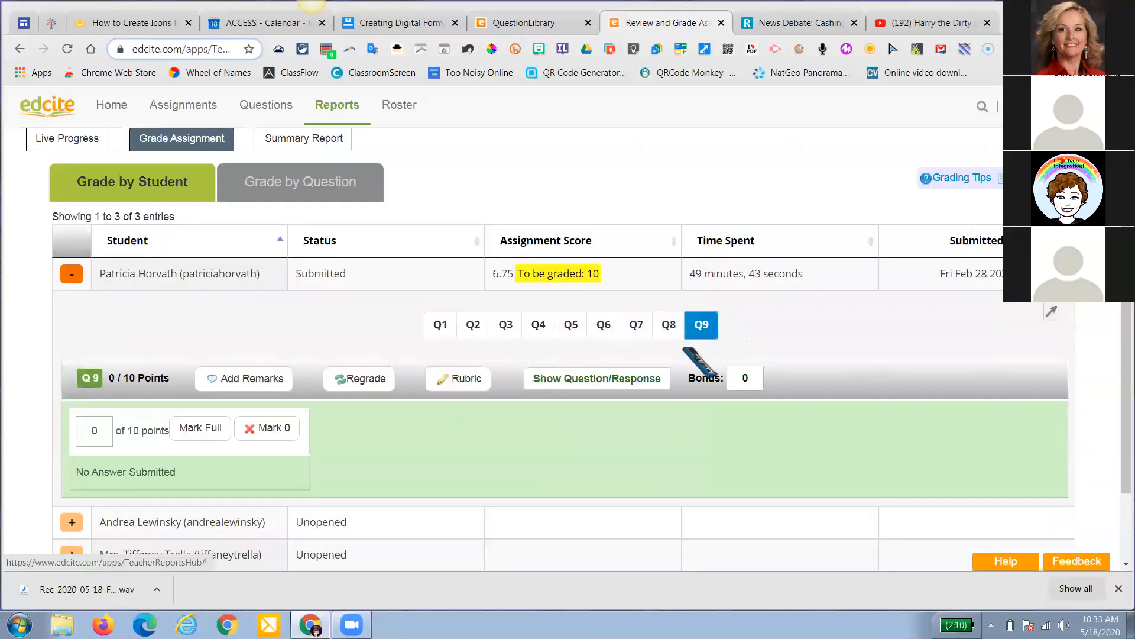
{"action": "scroll", "coordinate": [686, 361], "scroll_direction": "down", "scroll_amount": 2}
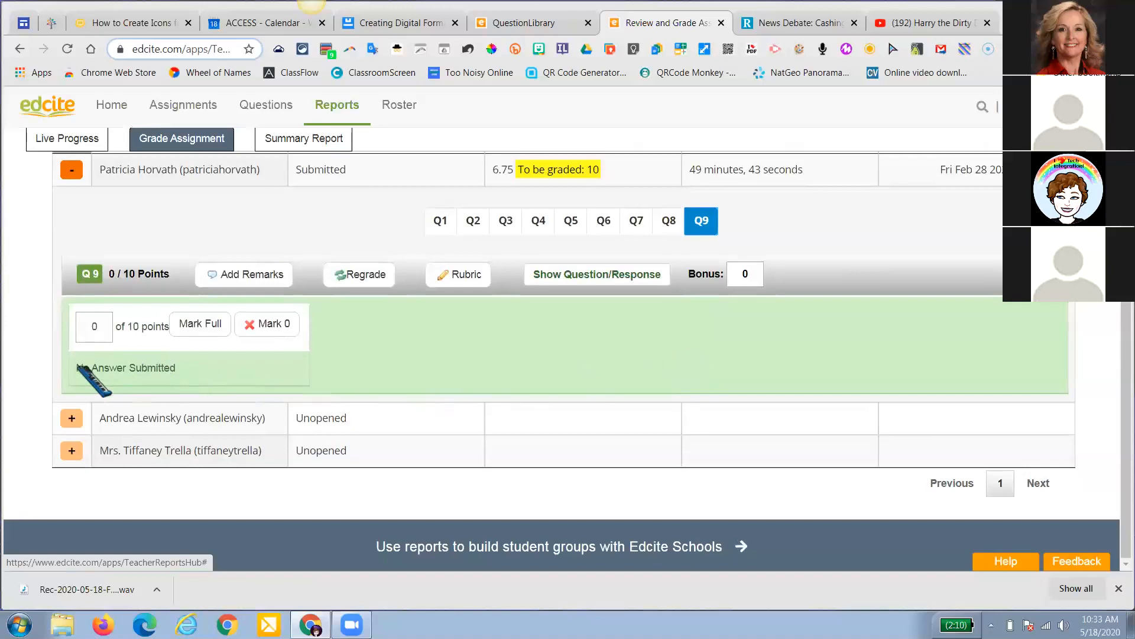
{"action": "left_click", "coordinate": [95, 329]}
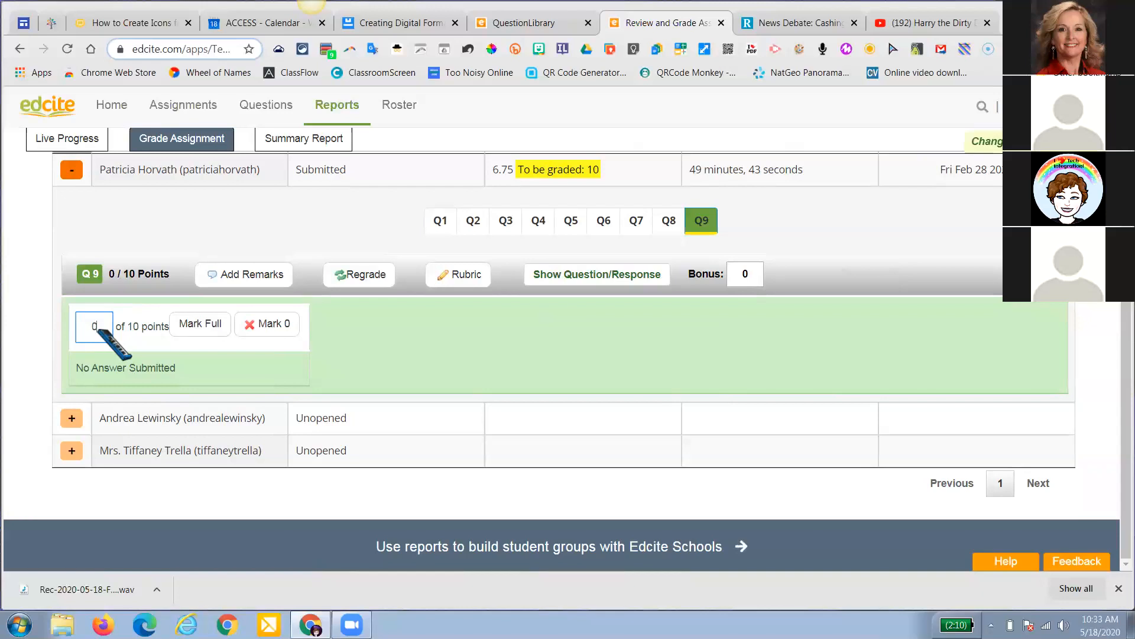
{"action": "left_click", "coordinate": [198, 347]}
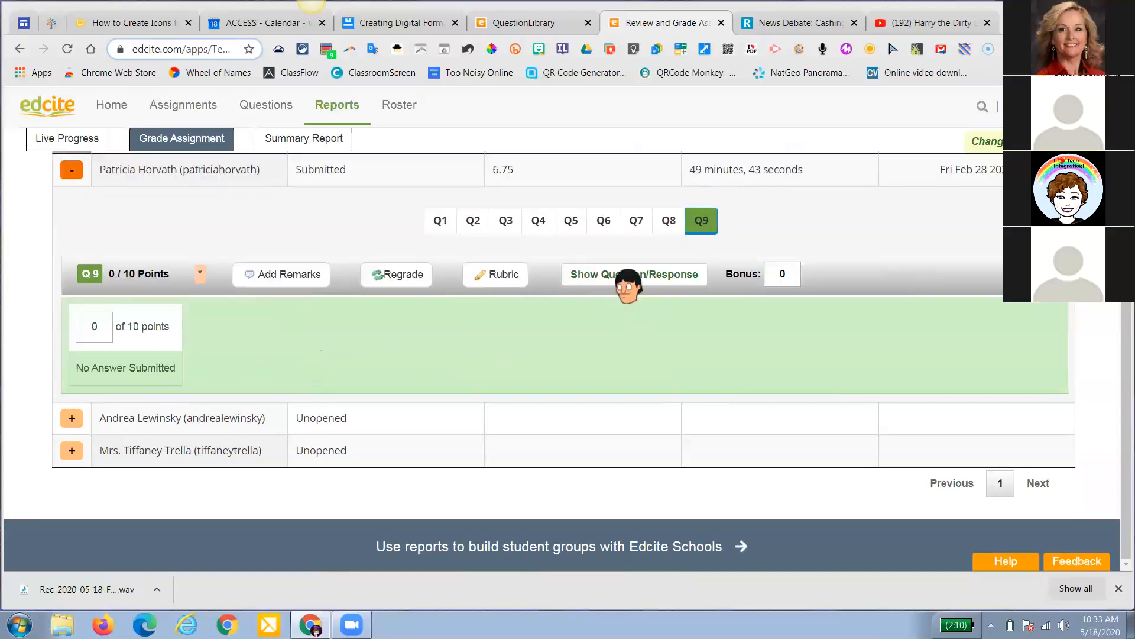
{"action": "scroll", "coordinate": [455, 230], "scroll_direction": "up", "scroll_amount": 1}
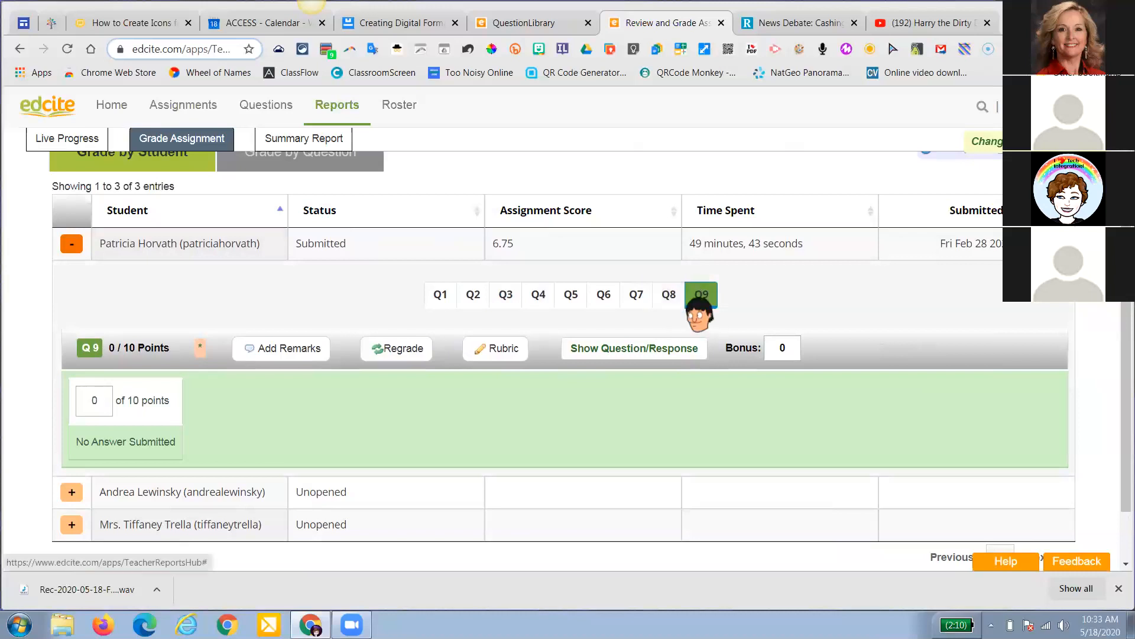
{"action": "left_click", "coordinate": [71, 244]}
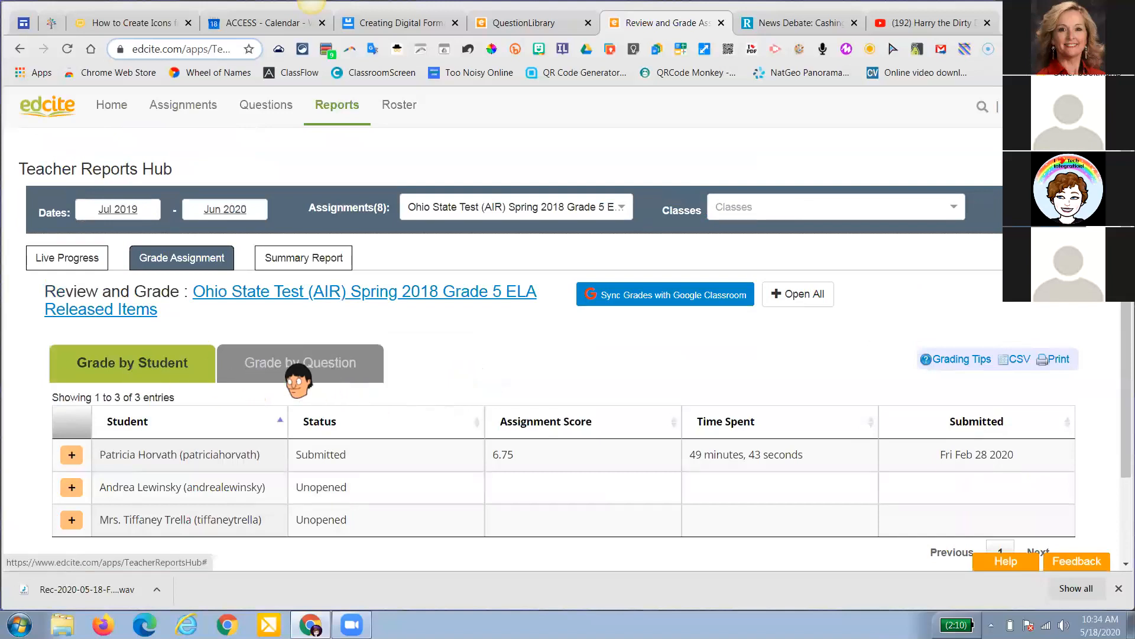
Switch to Grade by Question to see Q1 scores for the three students
{"action": "left_click", "coordinate": [260, 370]}
{"action": "scroll", "coordinate": [298, 380], "scroll_direction": "down", "scroll_amount": 2}
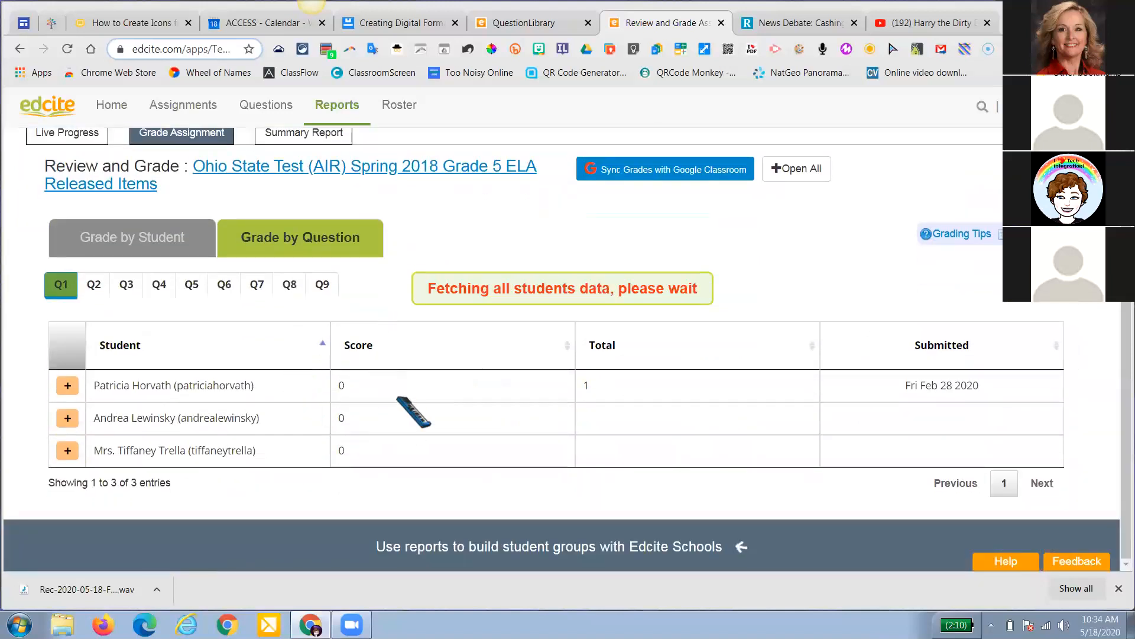
{"action": "scroll", "coordinate": [404, 384], "scroll_direction": "up", "scroll_amount": 2}
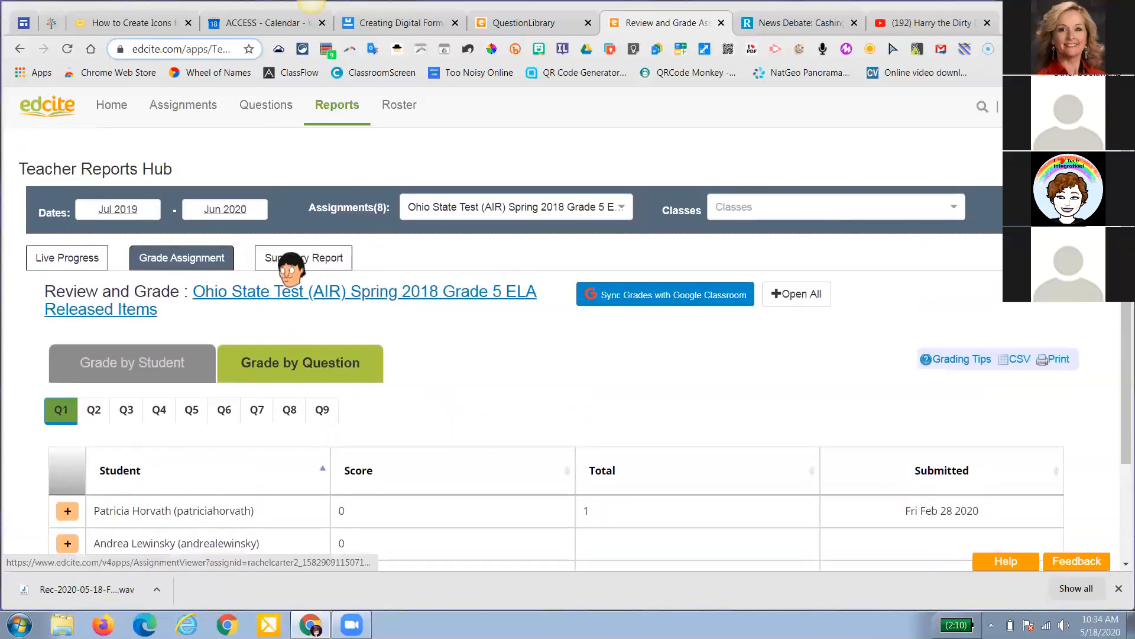
Review the Spring 2018 Grade 5 ELA summary chart and tables, and show the Report / Only Table print choices
{"action": "left_click", "coordinate": [290, 258]}
{"action": "scroll", "coordinate": [296, 263], "scroll_direction": "down", "scroll_amount": 4}
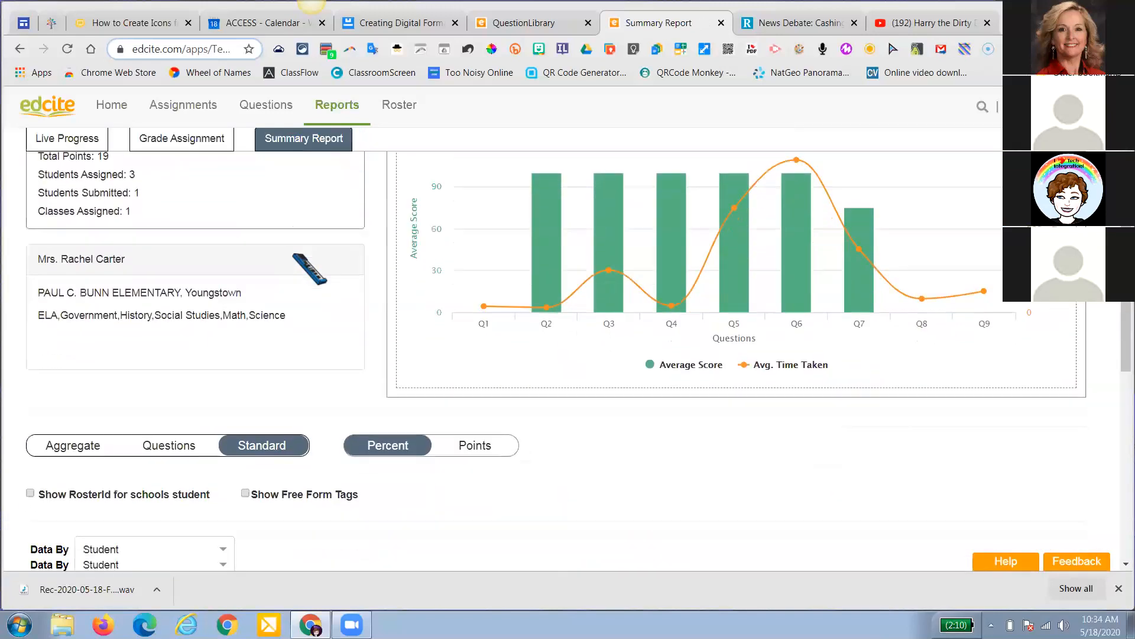
{"action": "scroll", "coordinate": [296, 260], "scroll_direction": "down", "scroll_amount": 8}
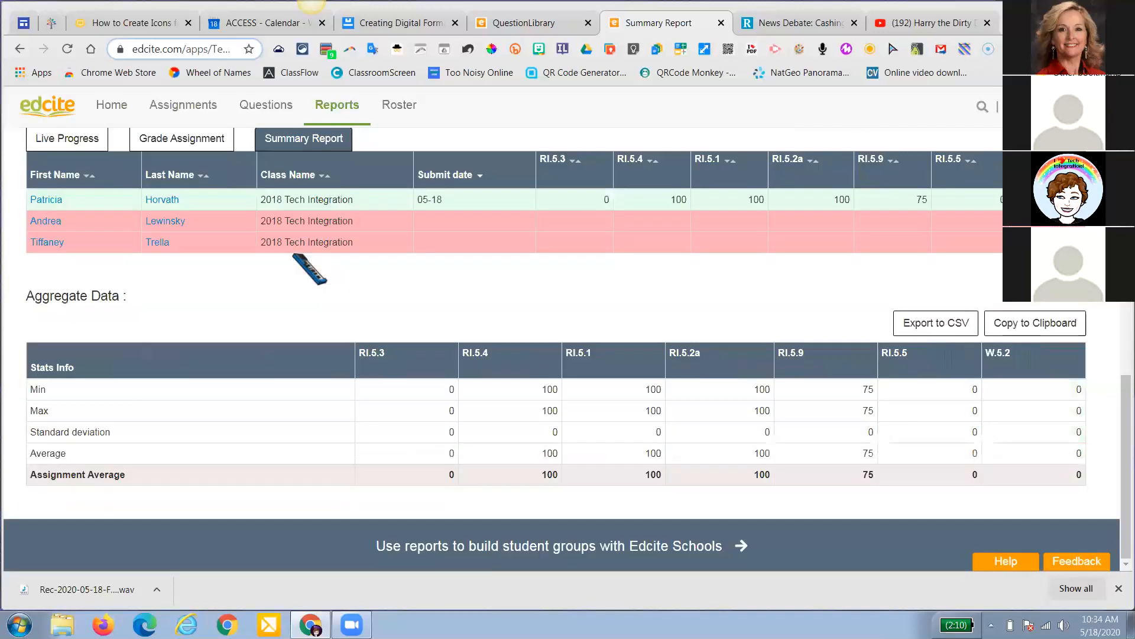
{"action": "scroll", "coordinate": [308, 269], "scroll_direction": "up", "scroll_amount": 2}
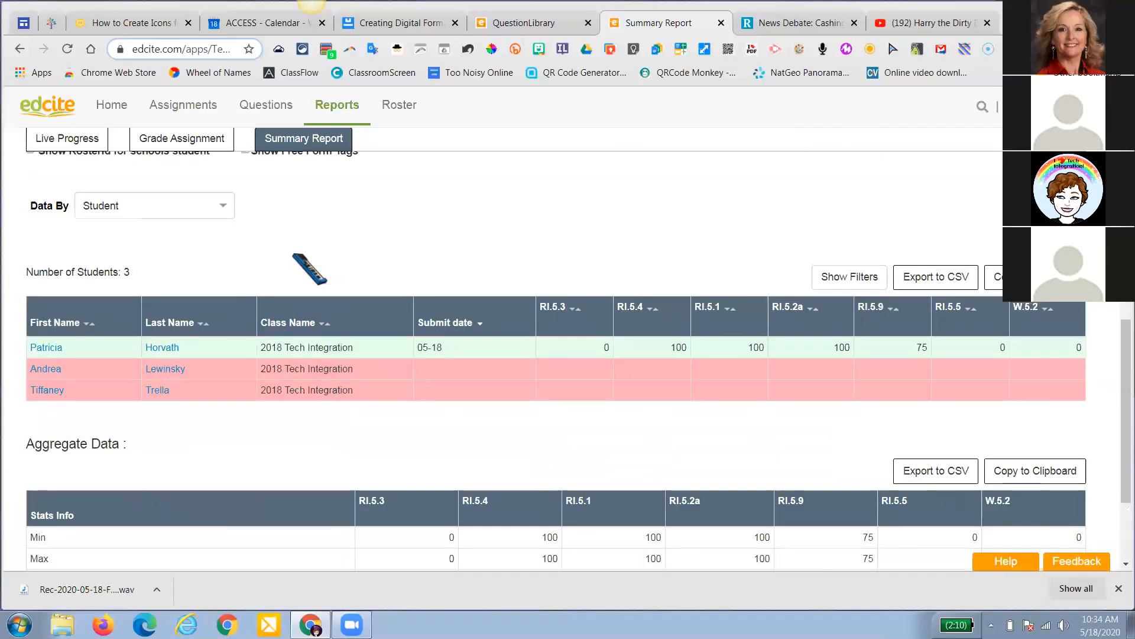
{"action": "scroll", "coordinate": [309, 269], "scroll_direction": "up", "scroll_amount": 5}
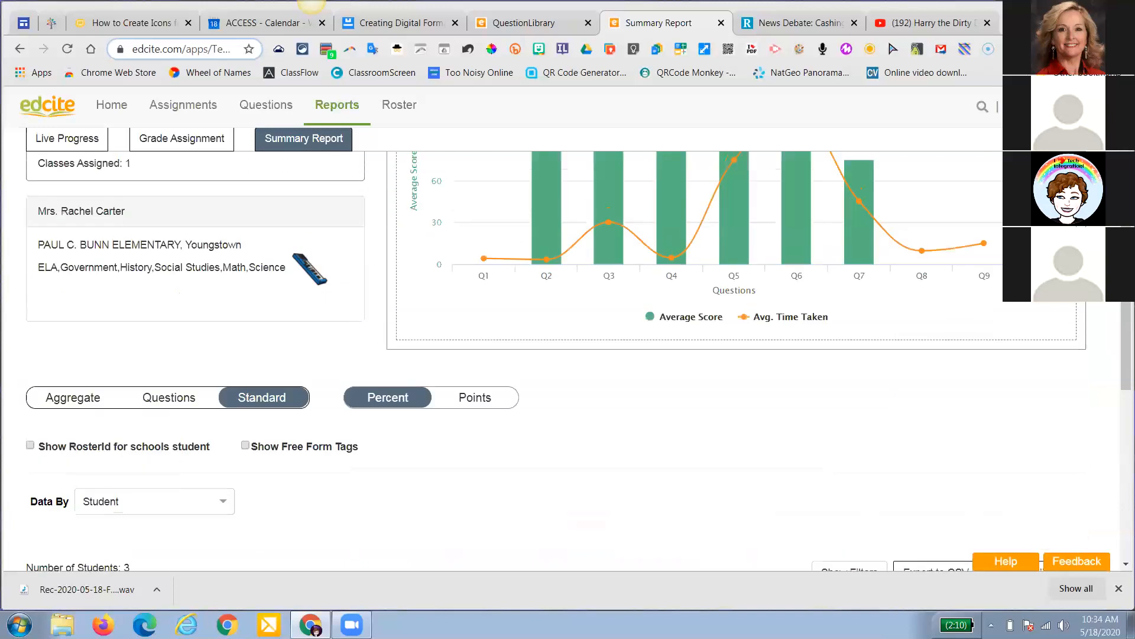
{"action": "scroll", "coordinate": [309, 270], "scroll_direction": "up", "scroll_amount": 5}
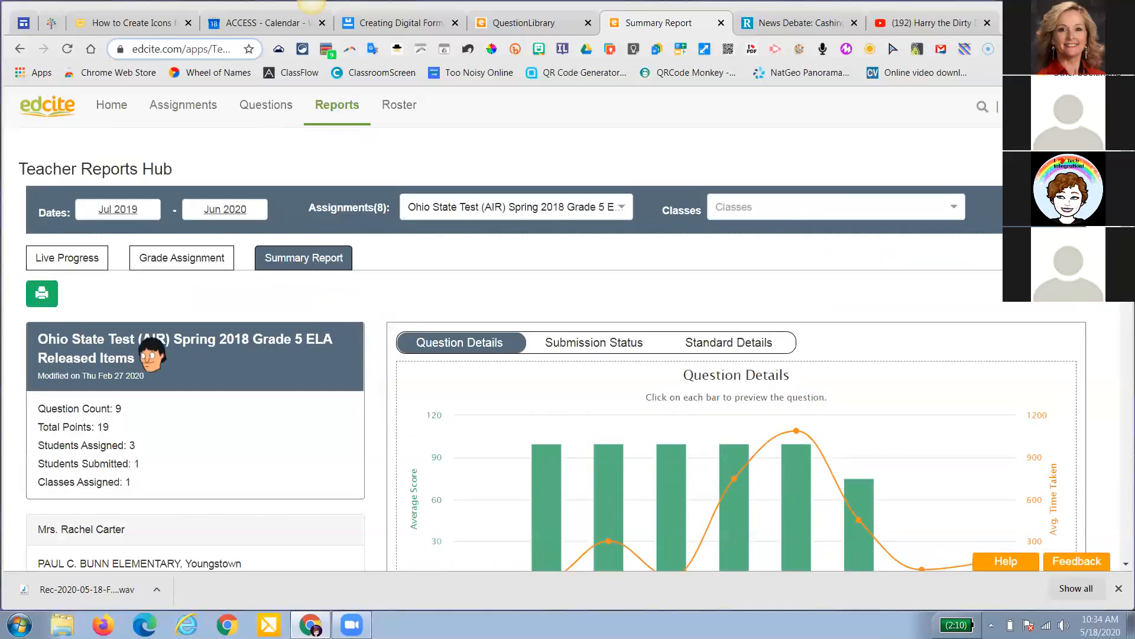
{"action": "left_click", "coordinate": [36, 295]}
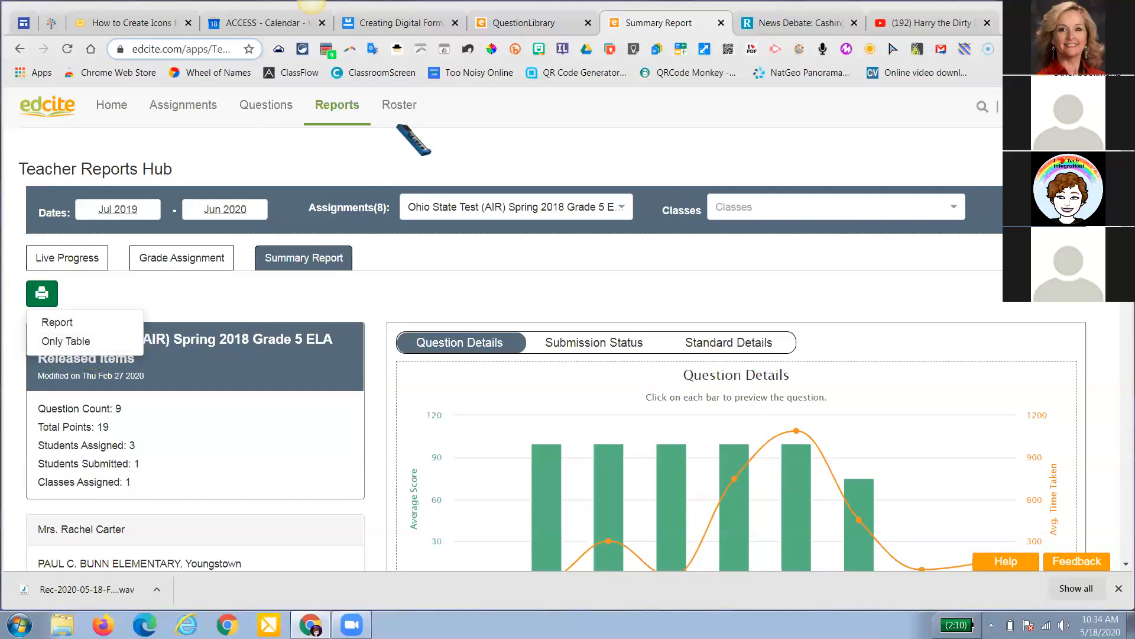
{"action": "mouse_move", "coordinate": [277, 118]}
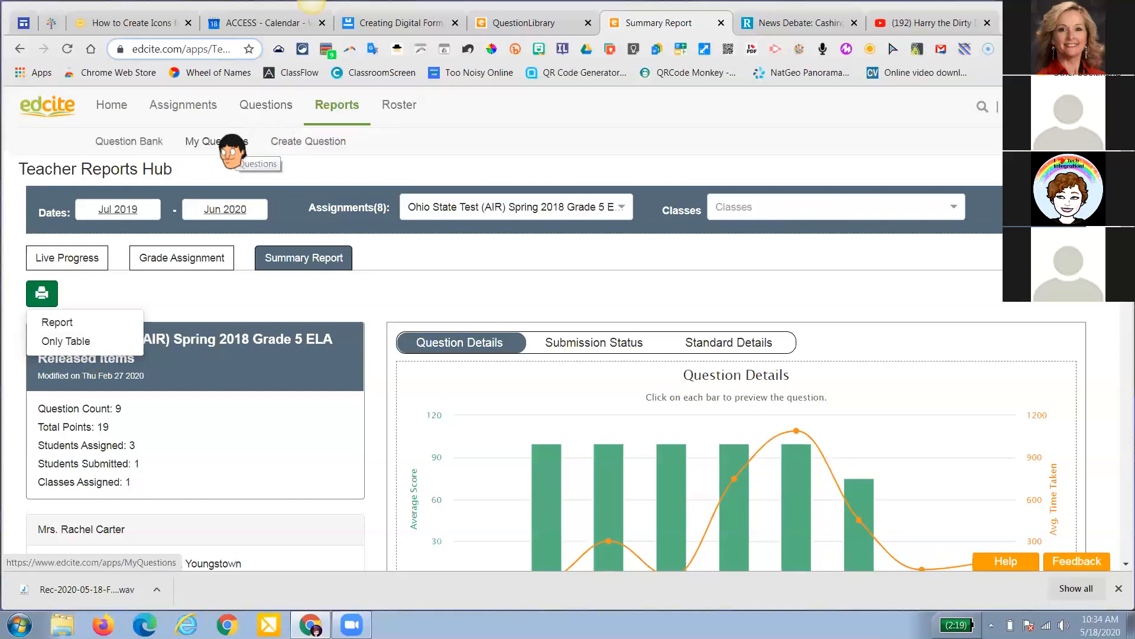
Open Ohio State Science Grade 5 Practice Test 2016 - 2017 from My Assignments and dismiss the already-sent warning
{"action": "mouse_move", "coordinate": [204, 108]}
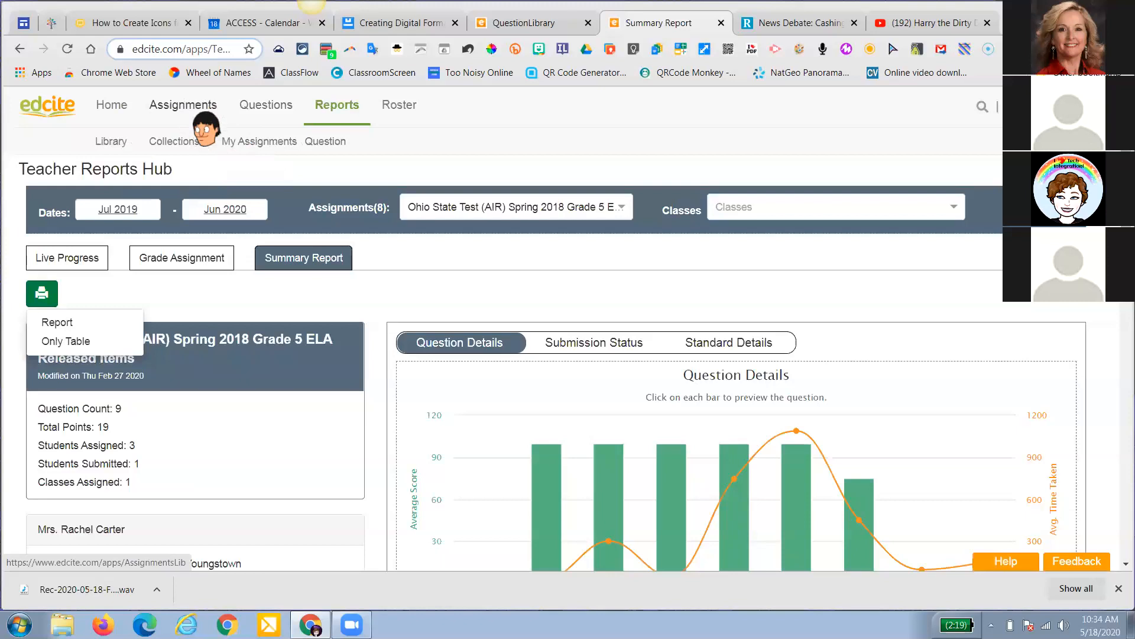
{"action": "left_click", "coordinate": [235, 145]}
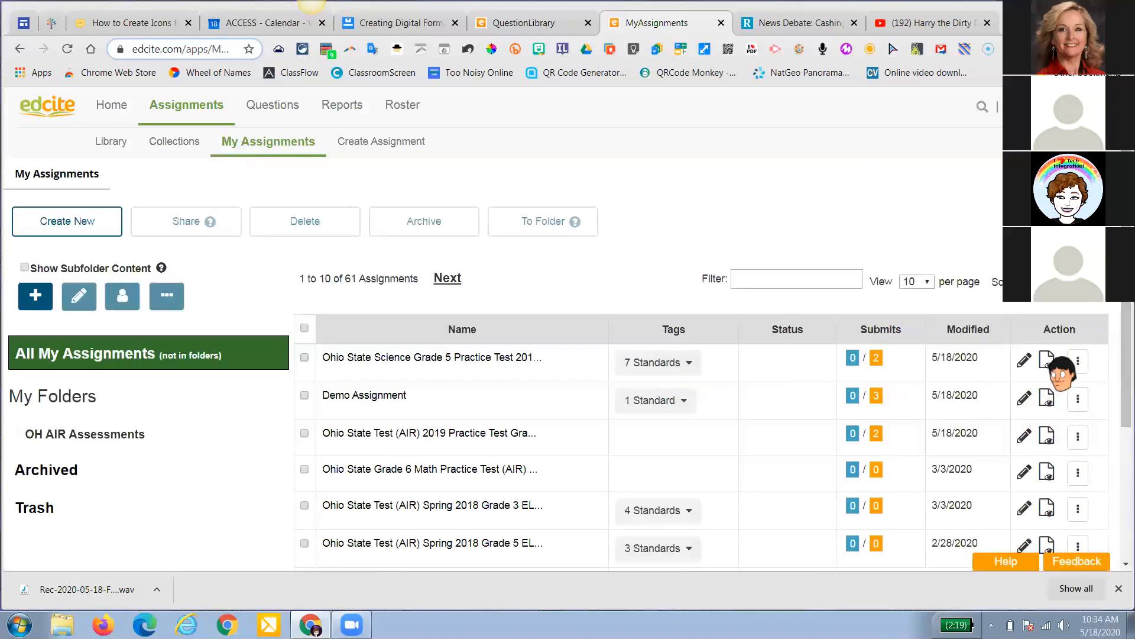
{"action": "left_click", "coordinate": [366, 359]}
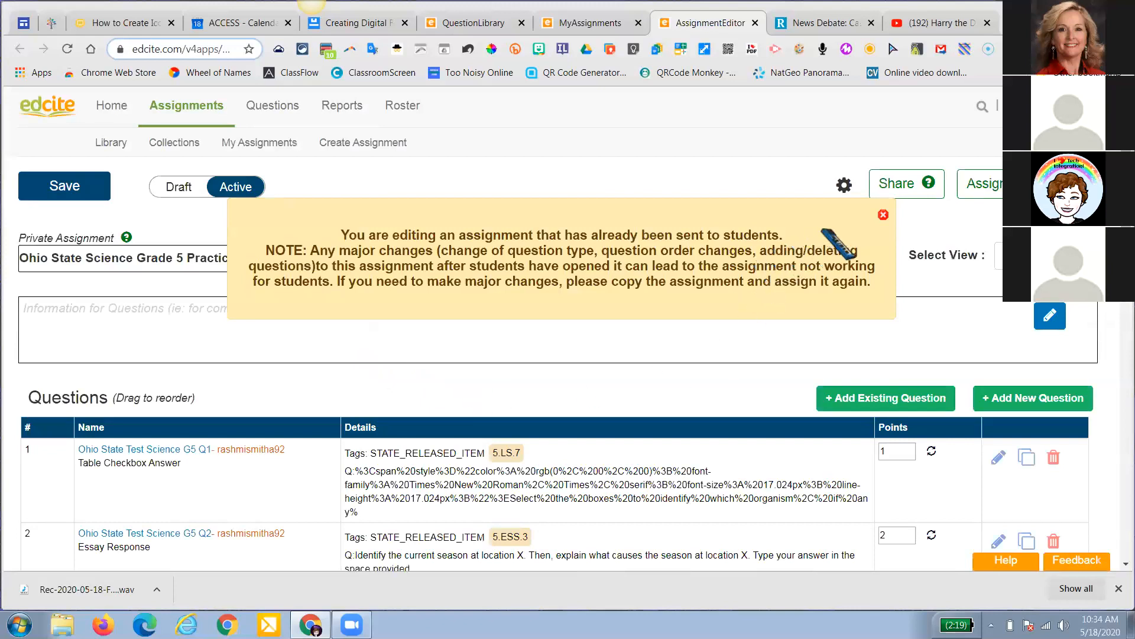
{"action": "left_click", "coordinate": [880, 212]}
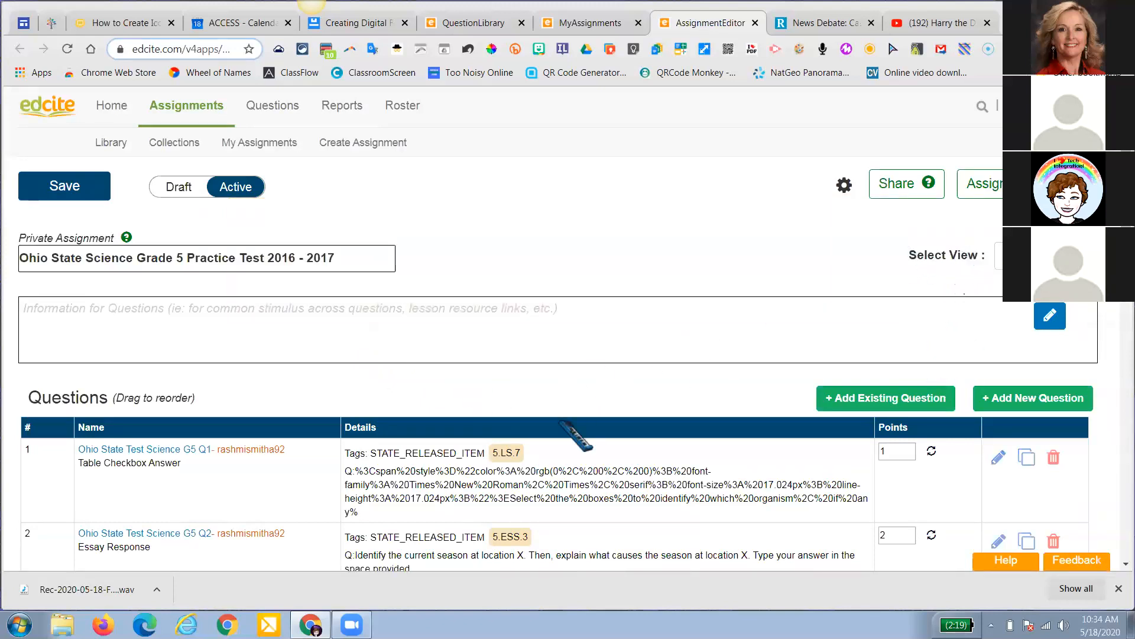
{"action": "left_click", "coordinate": [1053, 256]}
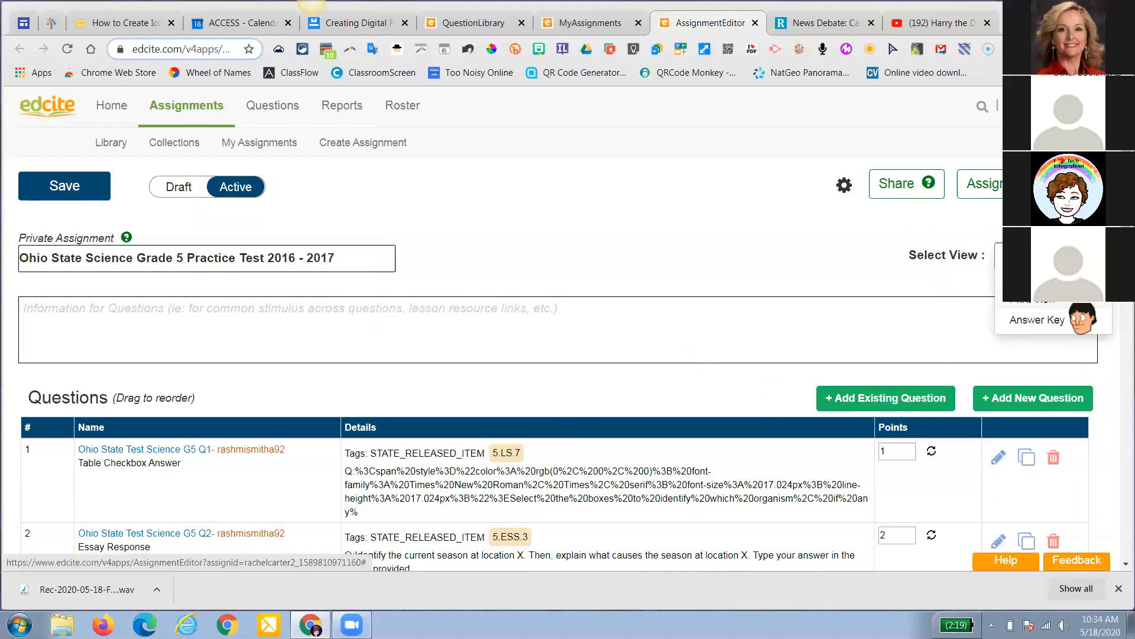
Switch the Ohio State Science Grade 5 test to its print view and apply the print options
{"action": "left_click", "coordinate": [1037, 299]}
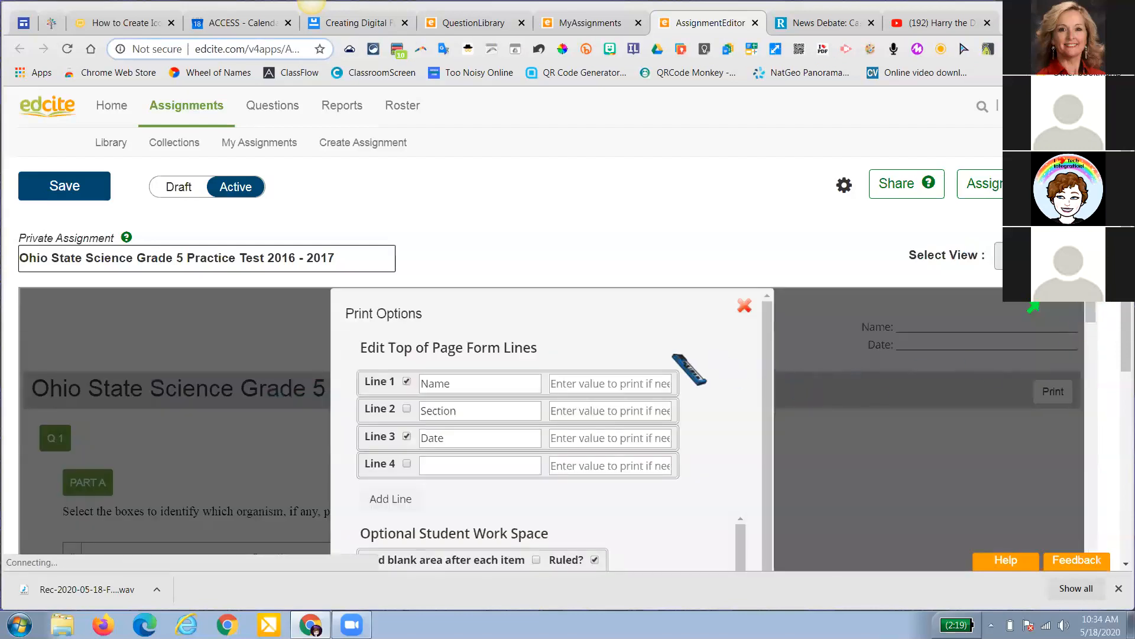
{"action": "scroll", "coordinate": [688, 373], "scroll_direction": "down", "scroll_amount": 1}
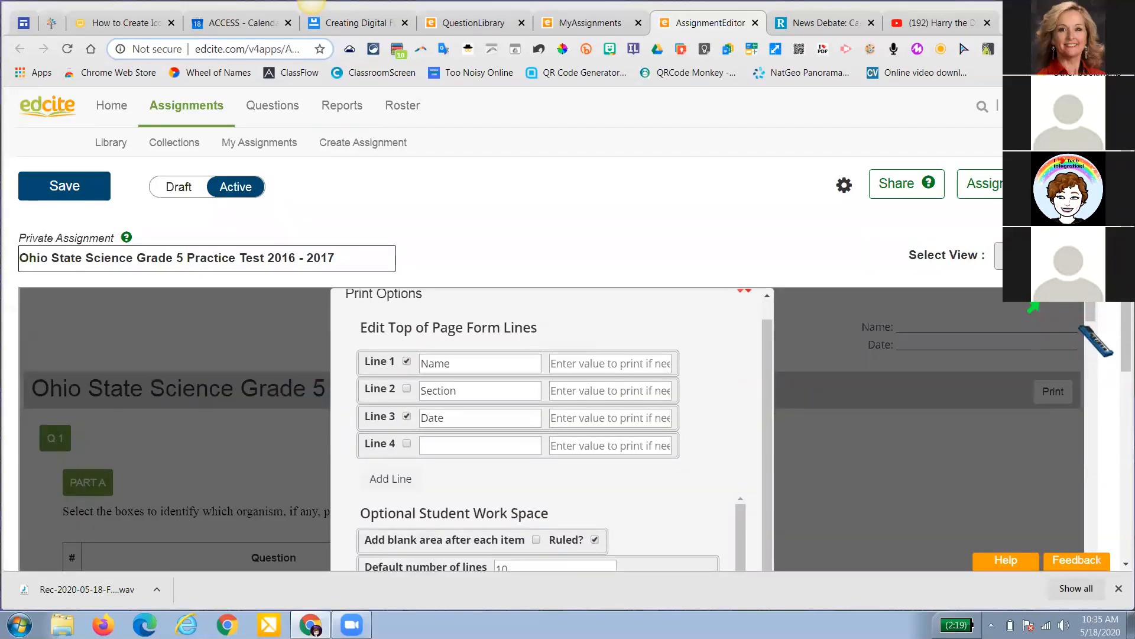
{"action": "scroll", "coordinate": [1092, 335], "scroll_direction": "up", "scroll_amount": 1}
{"action": "scroll", "coordinate": [1120, 336], "scroll_direction": "down", "scroll_amount": 4}
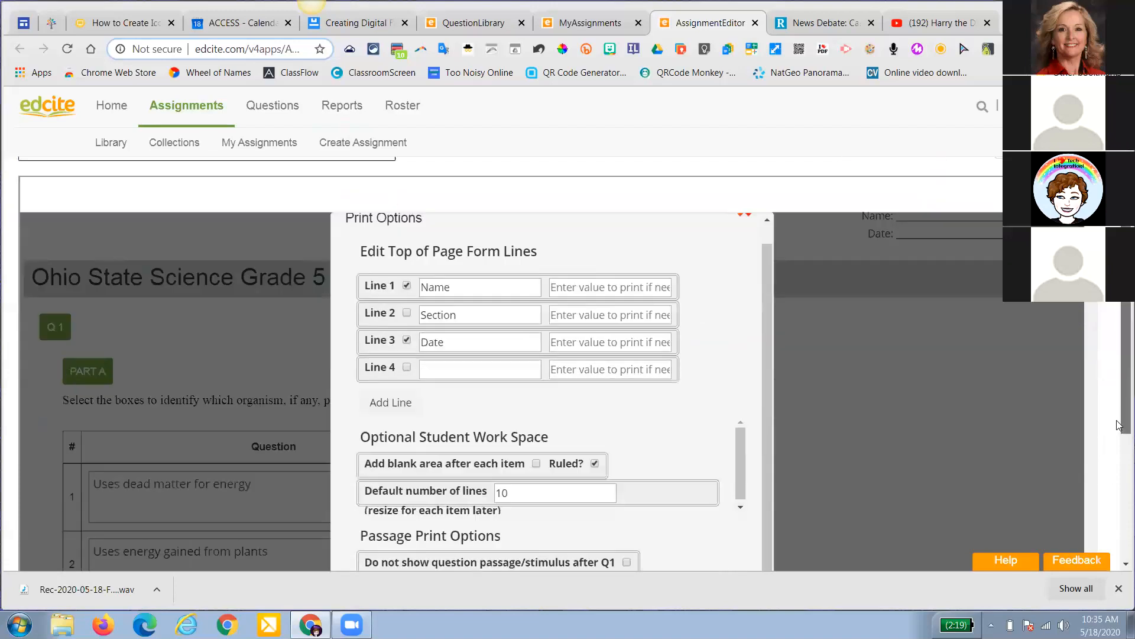
{"action": "left_click", "coordinate": [383, 478]}
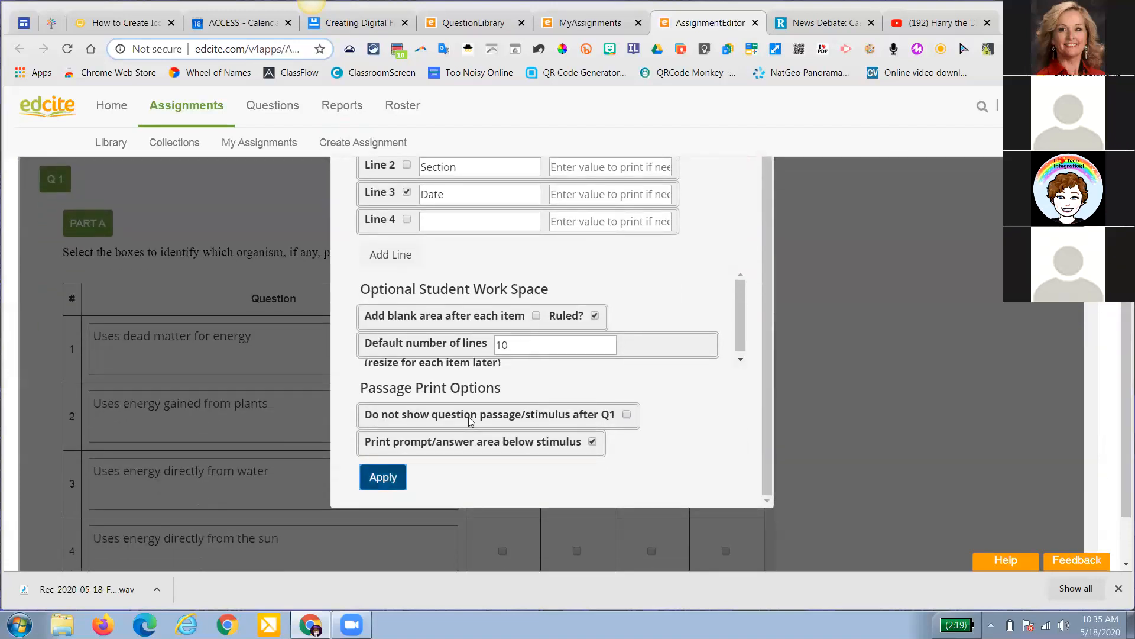
{"action": "left_click", "coordinate": [366, 486]}
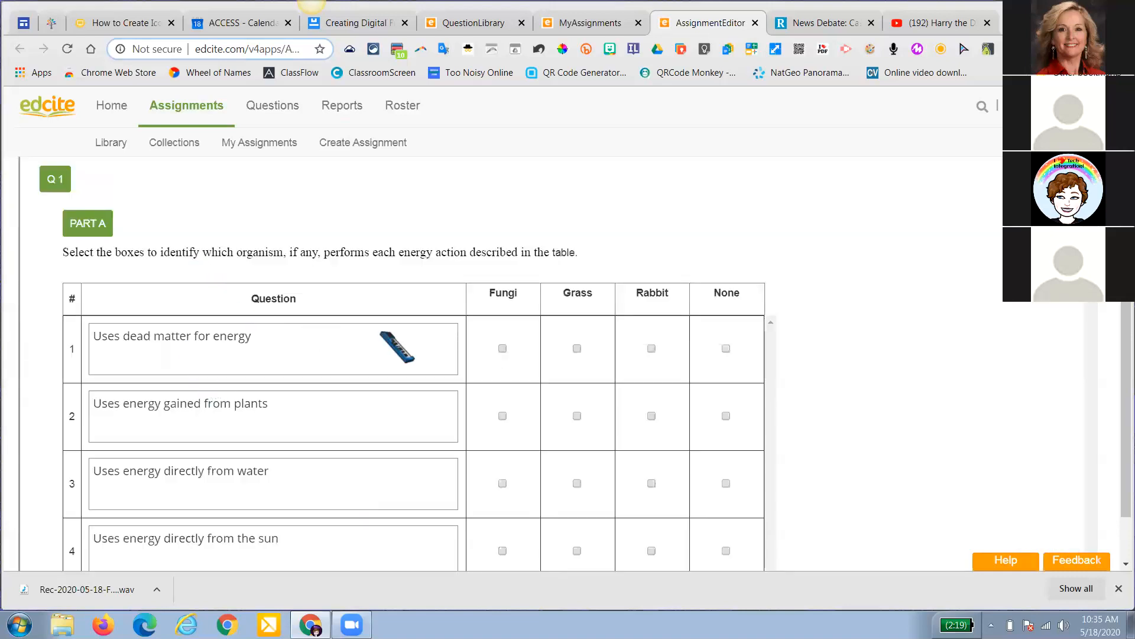
{"action": "scroll", "coordinate": [736, 362], "scroll_direction": "up", "scroll_amount": 2}
{"action": "scroll", "coordinate": [736, 362], "scroll_direction": "up", "scroll_amount": 2}
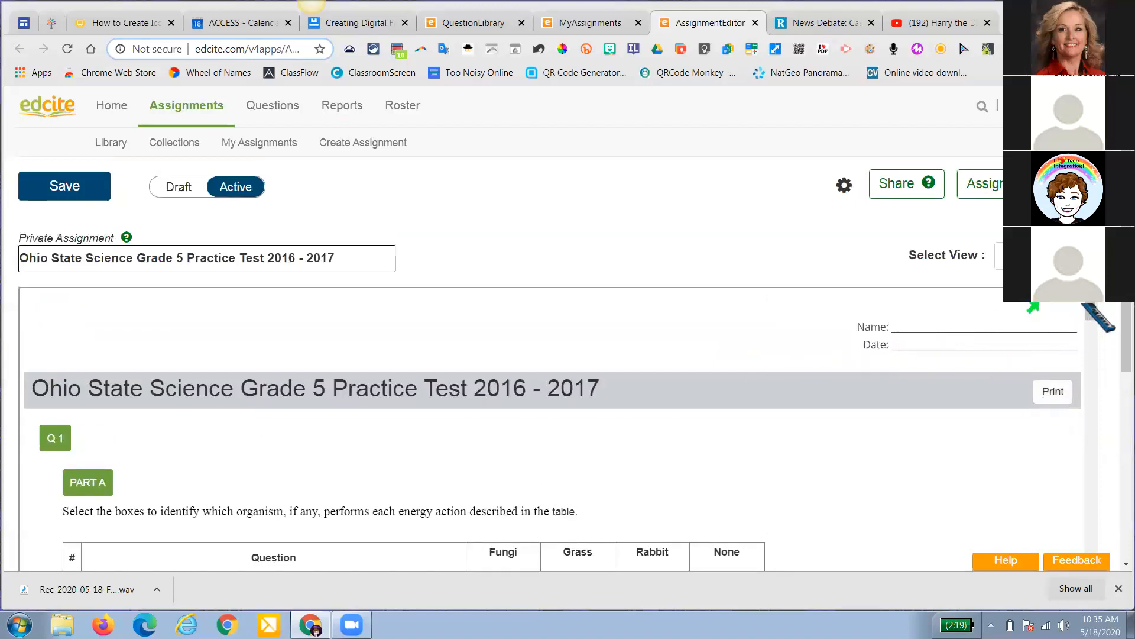
{"action": "left_click", "coordinate": [1059, 256]}
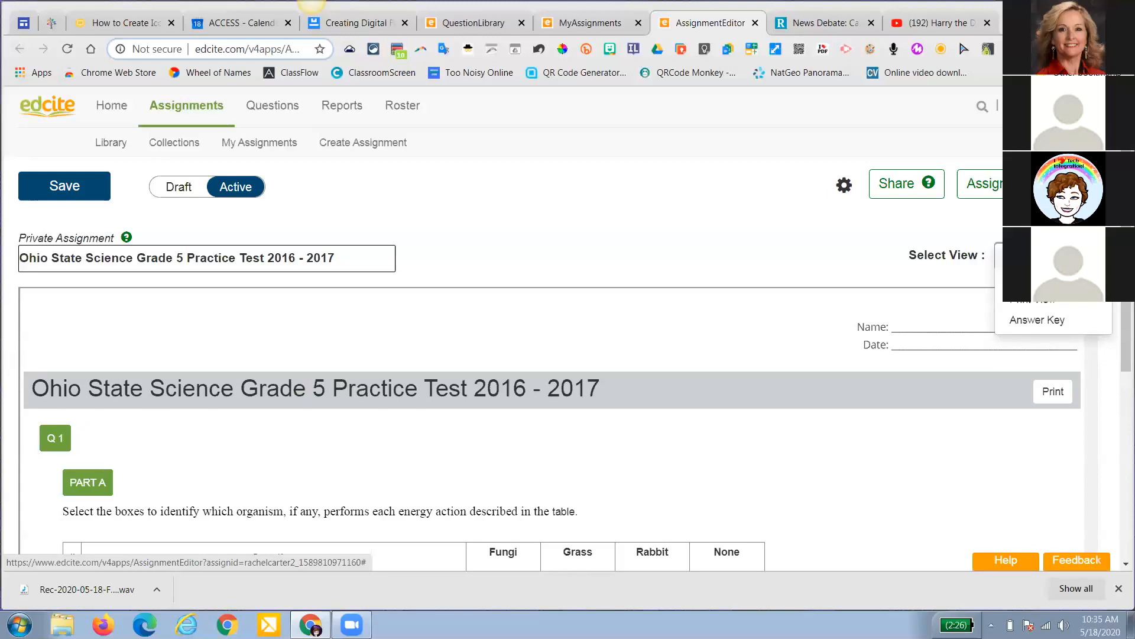
Switch the preview to Answer Key and open the '...' menu beside Assign for customize, print and invite options
{"action": "left_click", "coordinate": [1059, 320]}
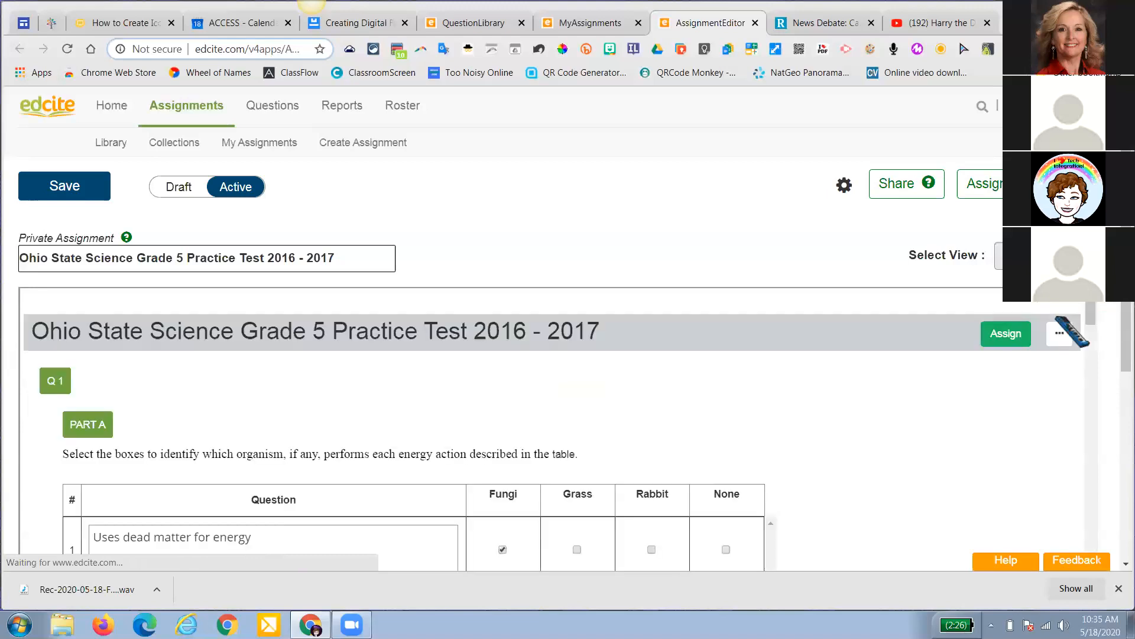
{"action": "left_click", "coordinate": [1060, 333]}
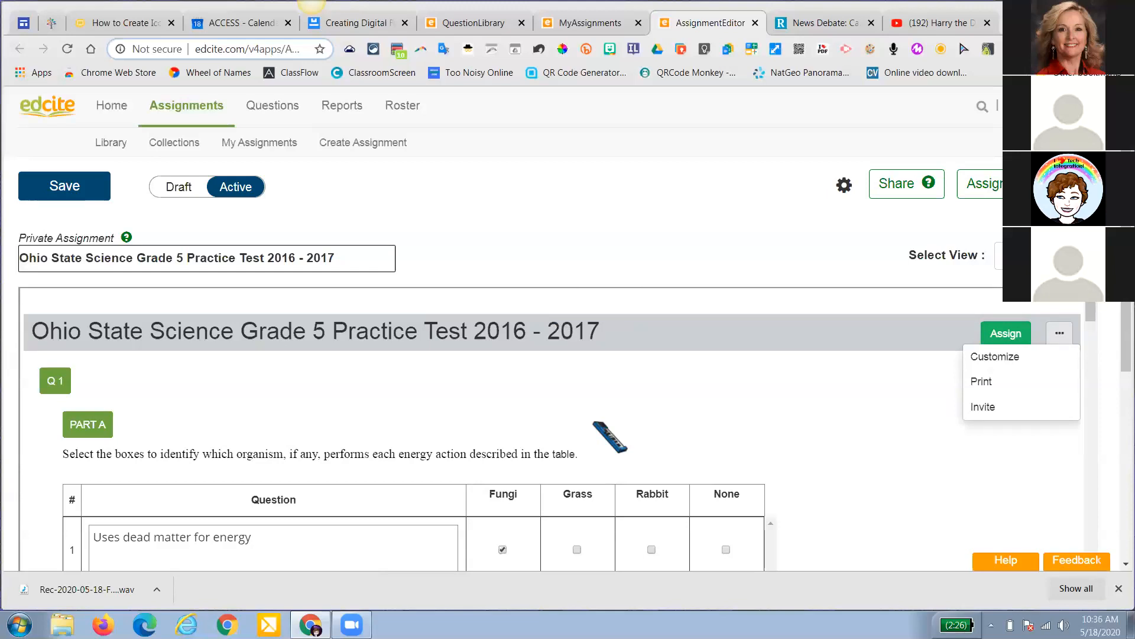
In Reports, select the Ohio State Test (AIR) Spring 2018 Grade 5 ELA Released Items assignment
{"action": "left_click", "coordinate": [342, 112]}
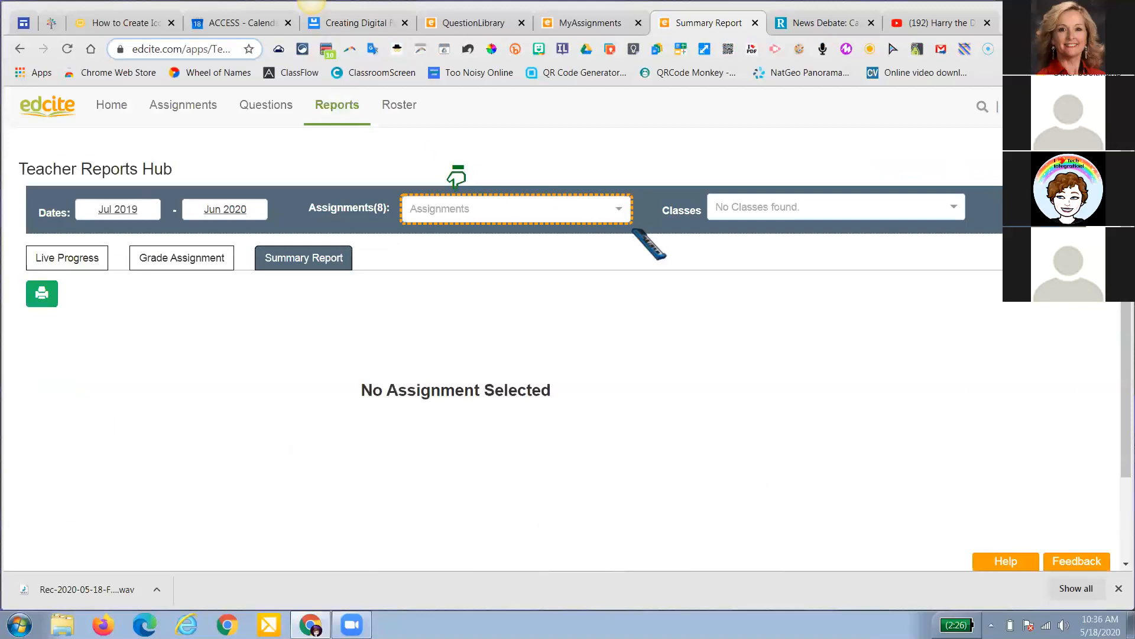
{"action": "left_click", "coordinate": [618, 214]}
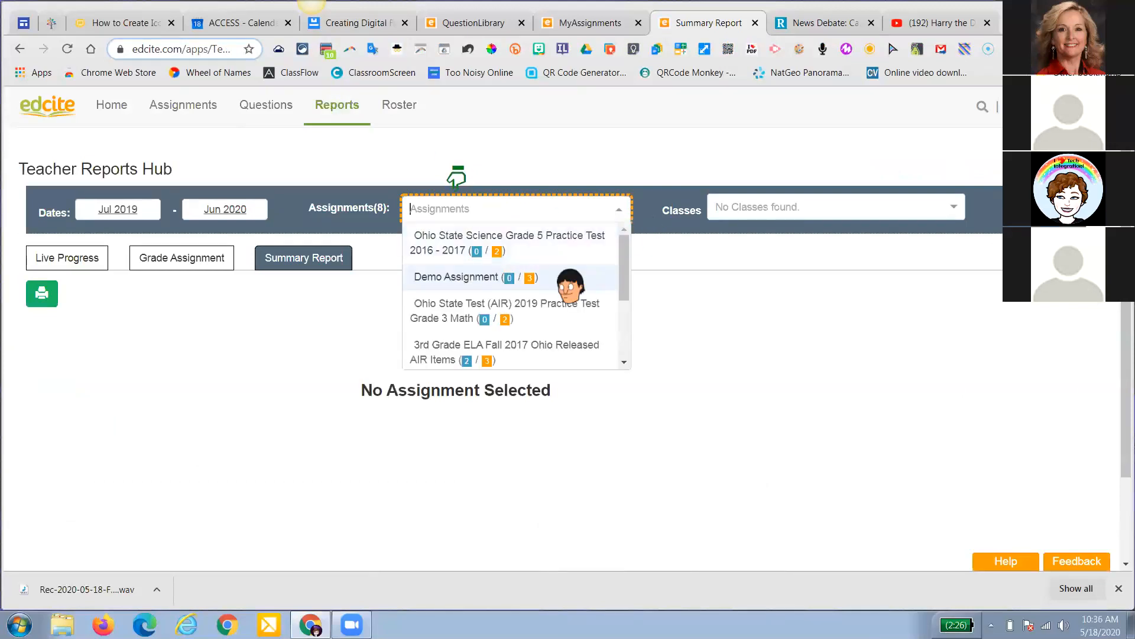
{"action": "scroll", "coordinate": [570, 284], "scroll_direction": "down", "scroll_amount": 2}
{"action": "left_click", "coordinate": [531, 291]}
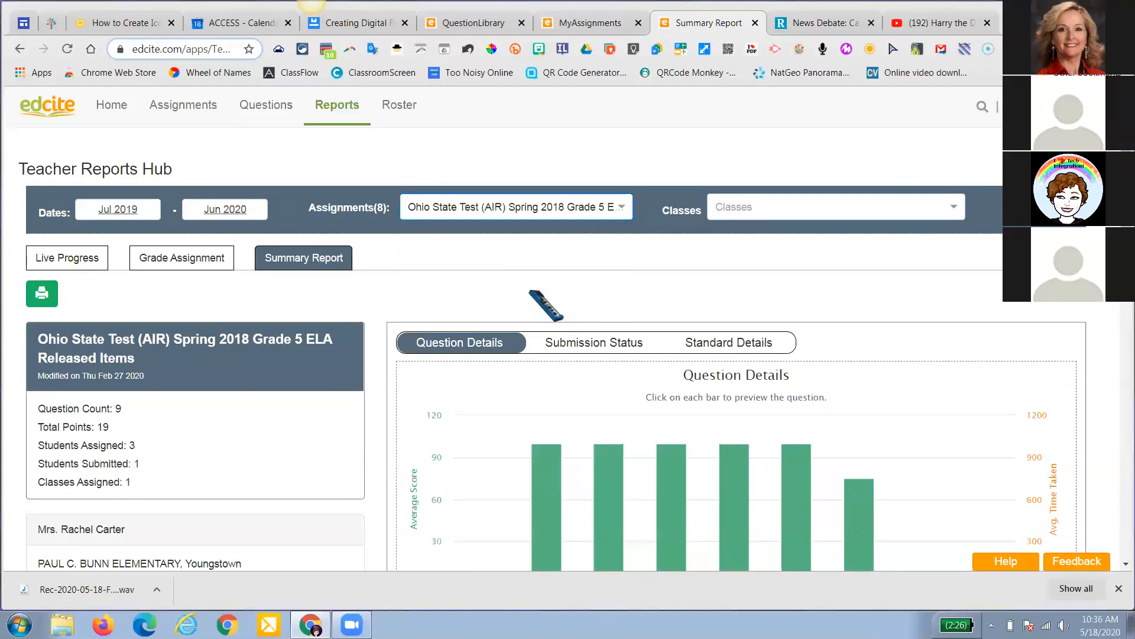
{"action": "scroll", "coordinate": [531, 291], "scroll_direction": "down", "scroll_amount": 1}
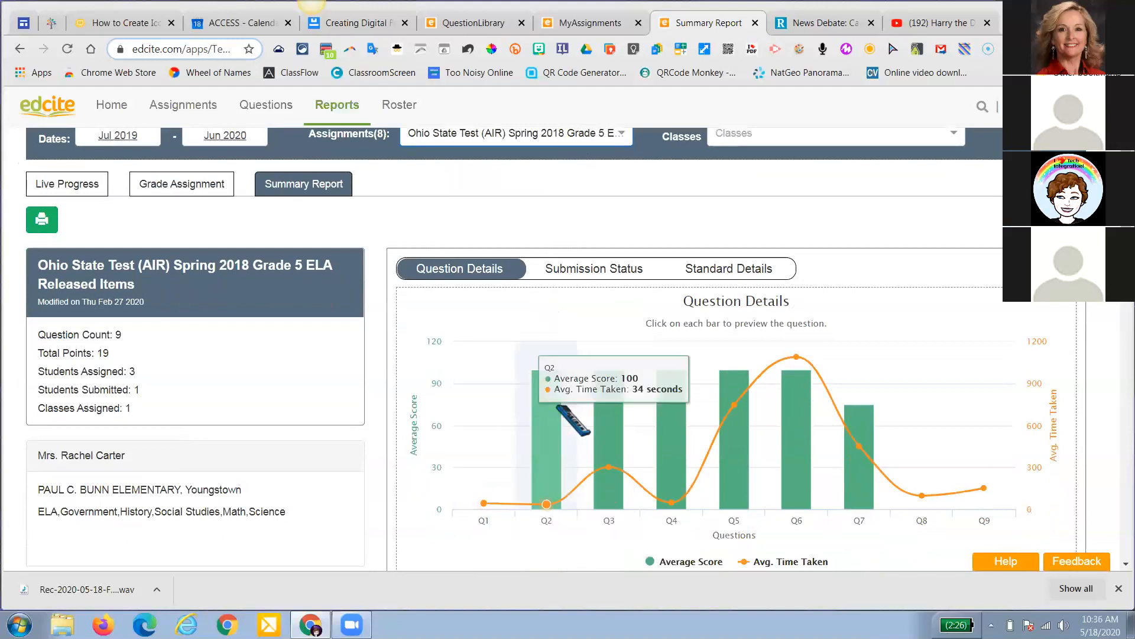
Dismiss the downloads notice and look through the Summary Report down to the Question Details chart
{"action": "left_click", "coordinate": [1119, 588]}
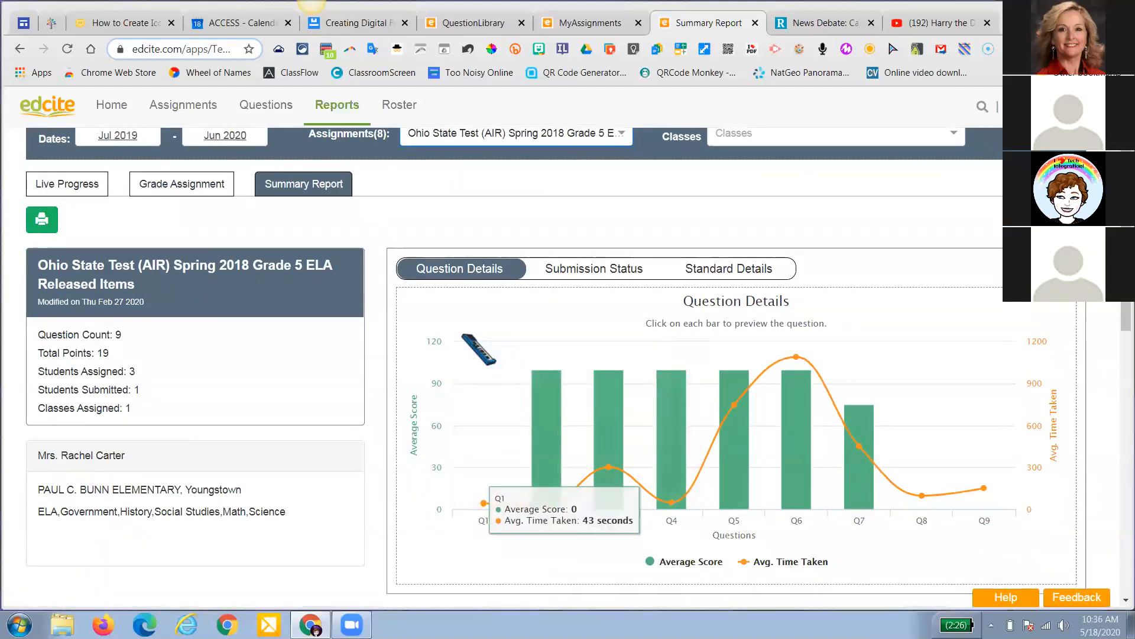
{"action": "scroll", "coordinate": [479, 349], "scroll_direction": "down", "scroll_amount": 4}
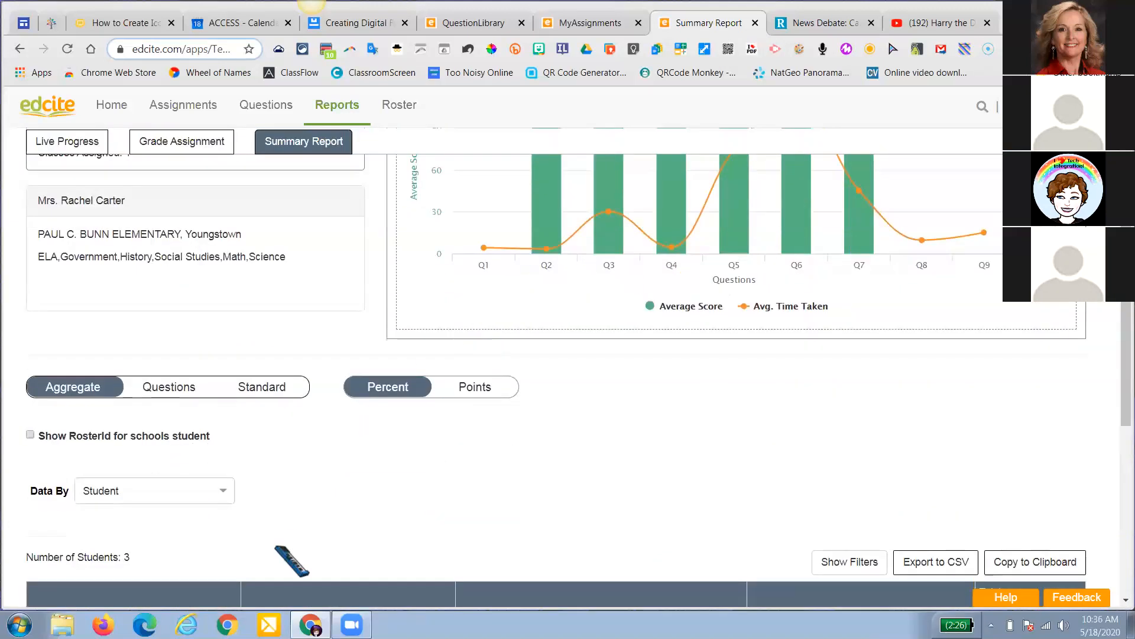
{"action": "scroll", "coordinate": [261, 463], "scroll_direction": "down", "scroll_amount": 4}
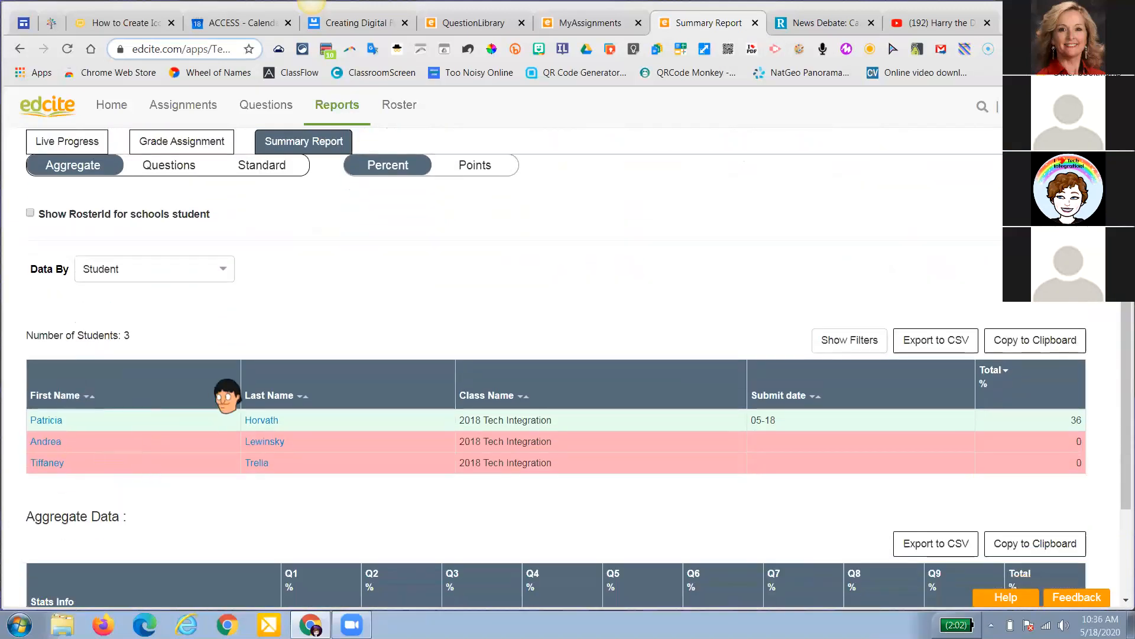
{"action": "scroll", "coordinate": [227, 395], "scroll_direction": "up", "scroll_amount": 7}
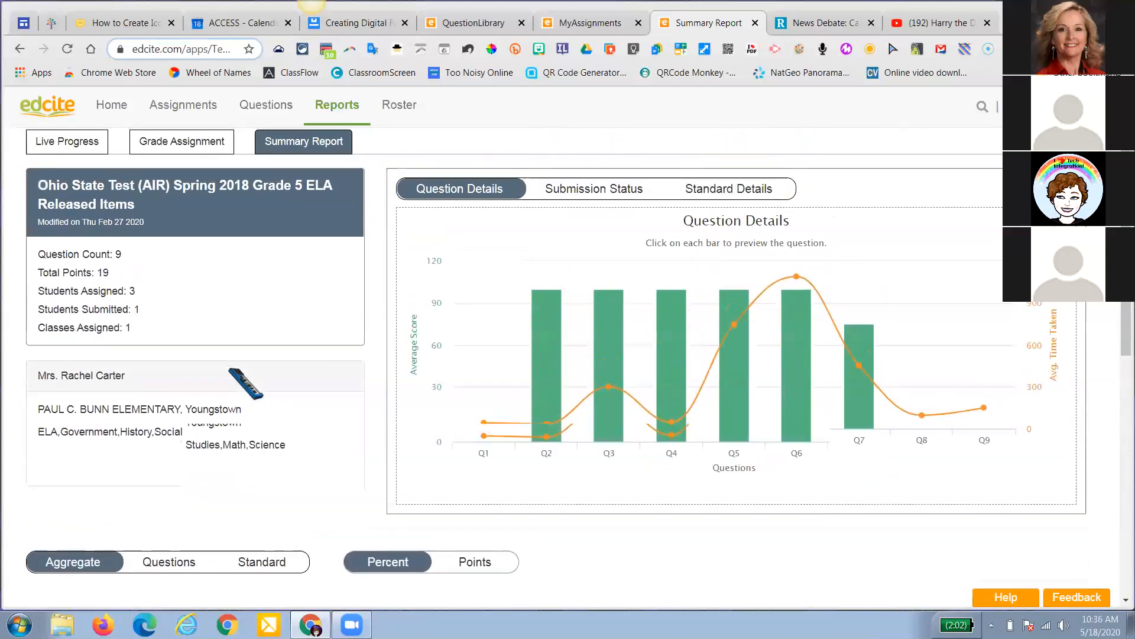
{"action": "scroll", "coordinate": [229, 369], "scroll_direction": "up", "scroll_amount": 1}
{"action": "mouse_move", "coordinate": [803, 404]}
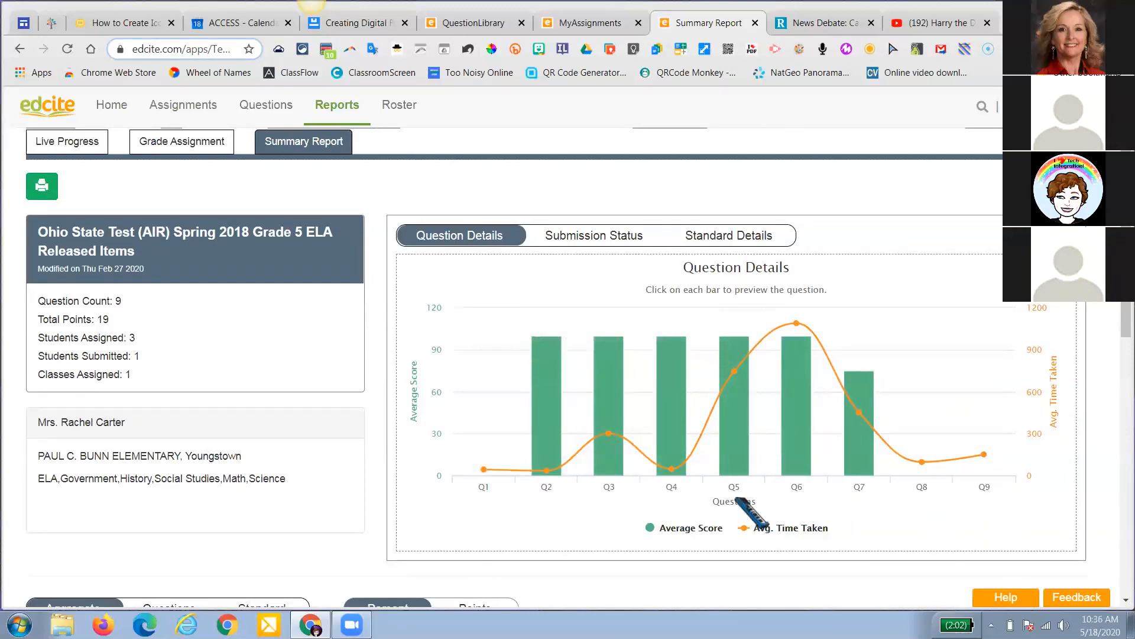
{"action": "mouse_move", "coordinate": [799, 347]}
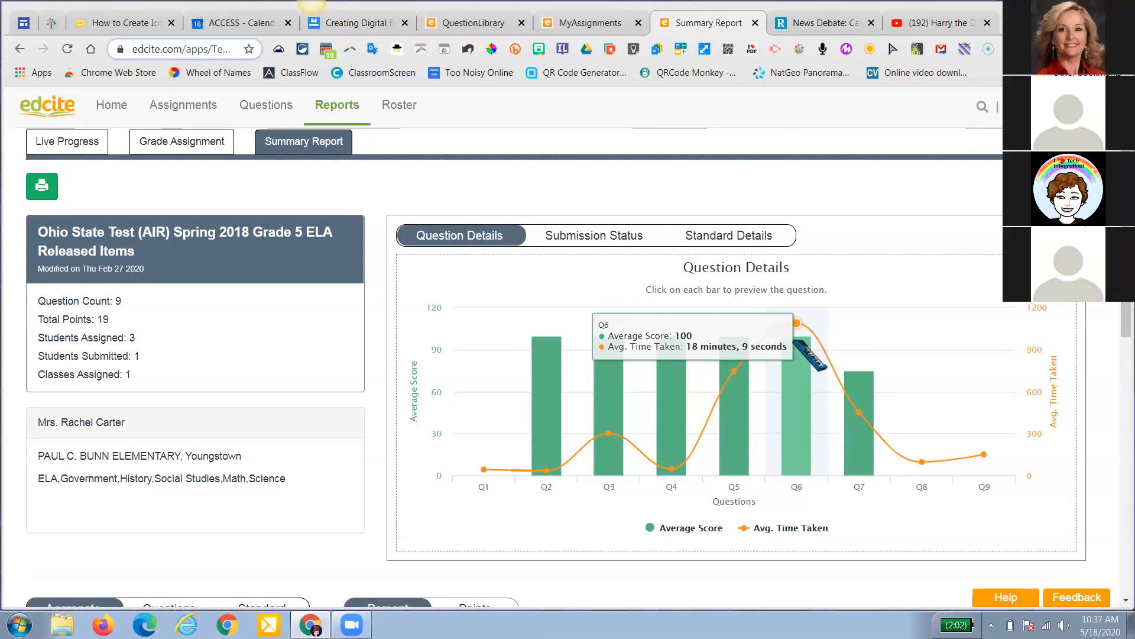
{"action": "scroll", "coordinate": [810, 354], "scroll_direction": "down", "scroll_amount": 9}
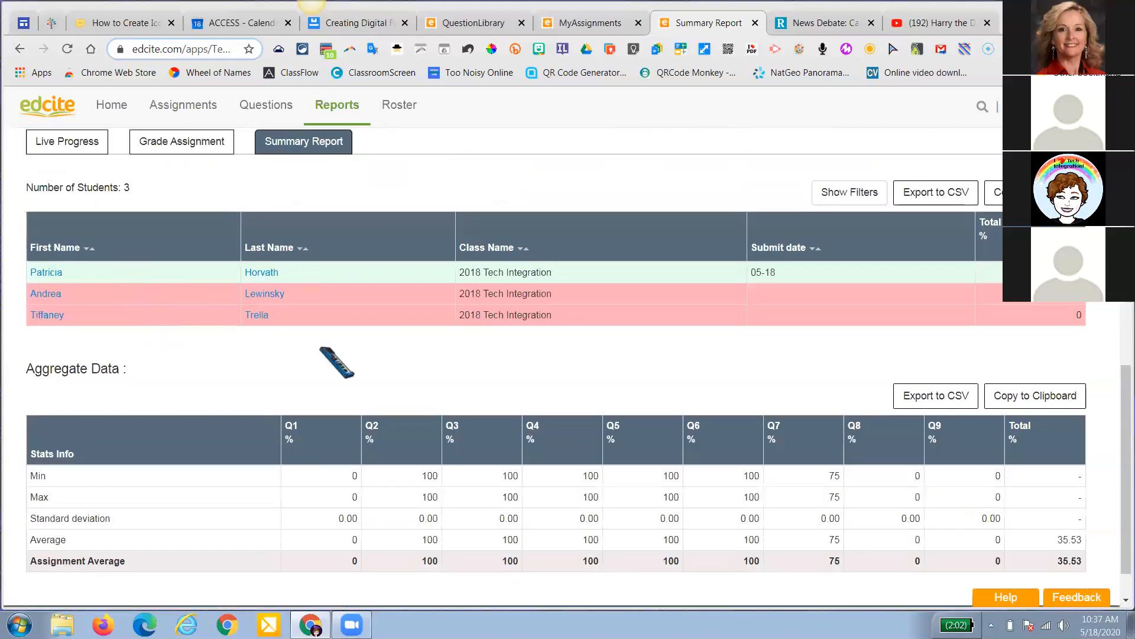
{"action": "scroll", "coordinate": [349, 414], "scroll_direction": "down", "scroll_amount": 2}
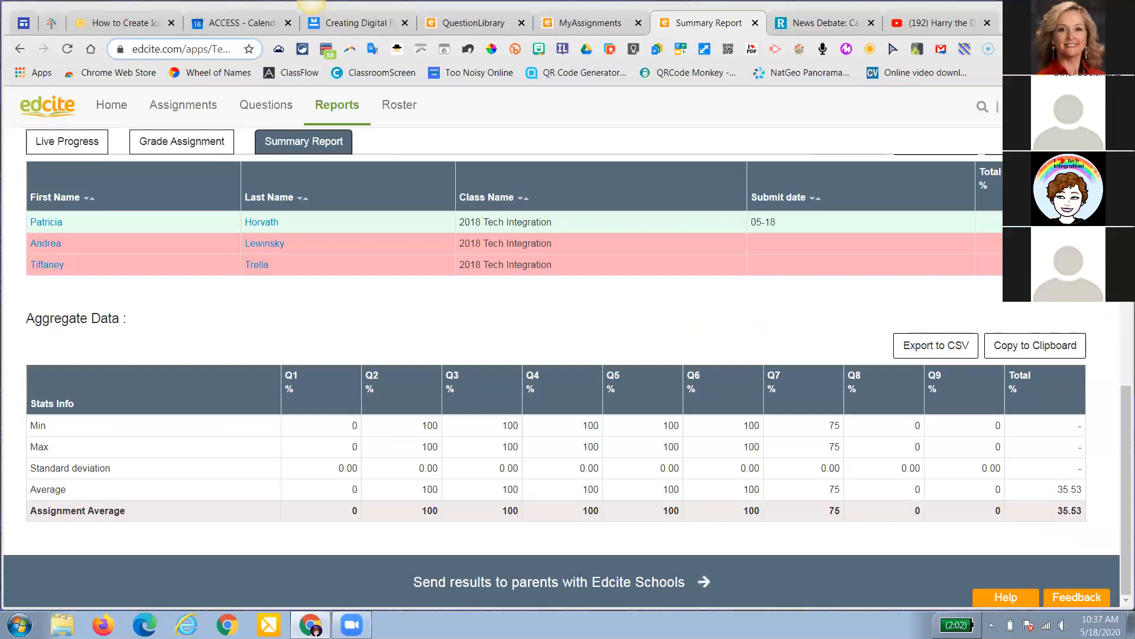
{"action": "scroll", "coordinate": [953, 327], "scroll_direction": "up", "scroll_amount": 3}
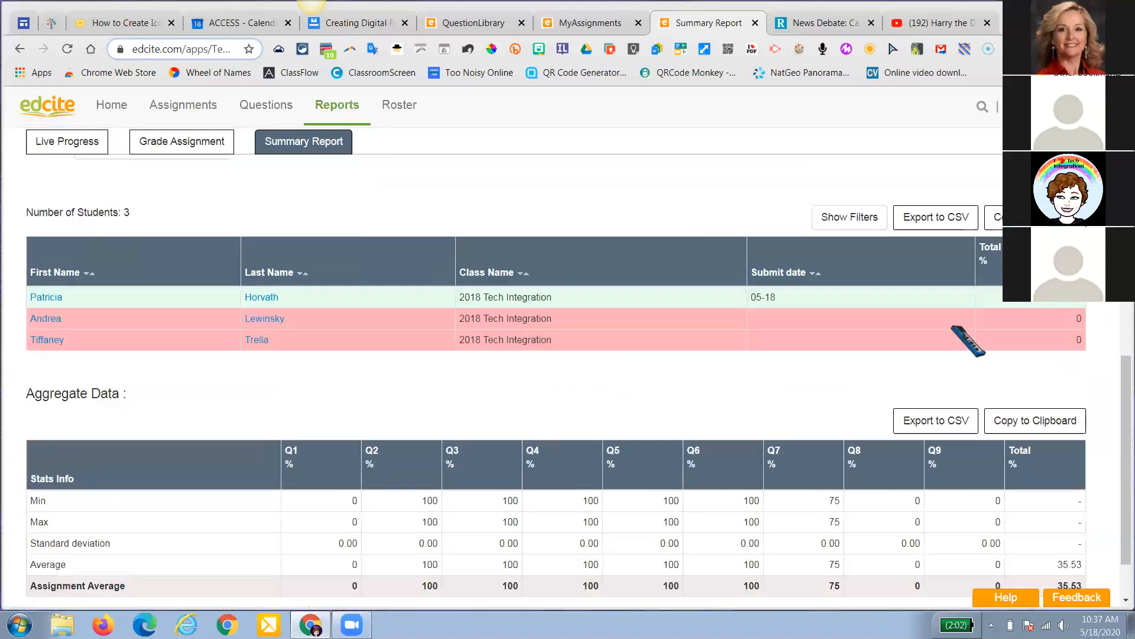
{"action": "scroll", "coordinate": [968, 341], "scroll_direction": "up", "scroll_amount": 8}
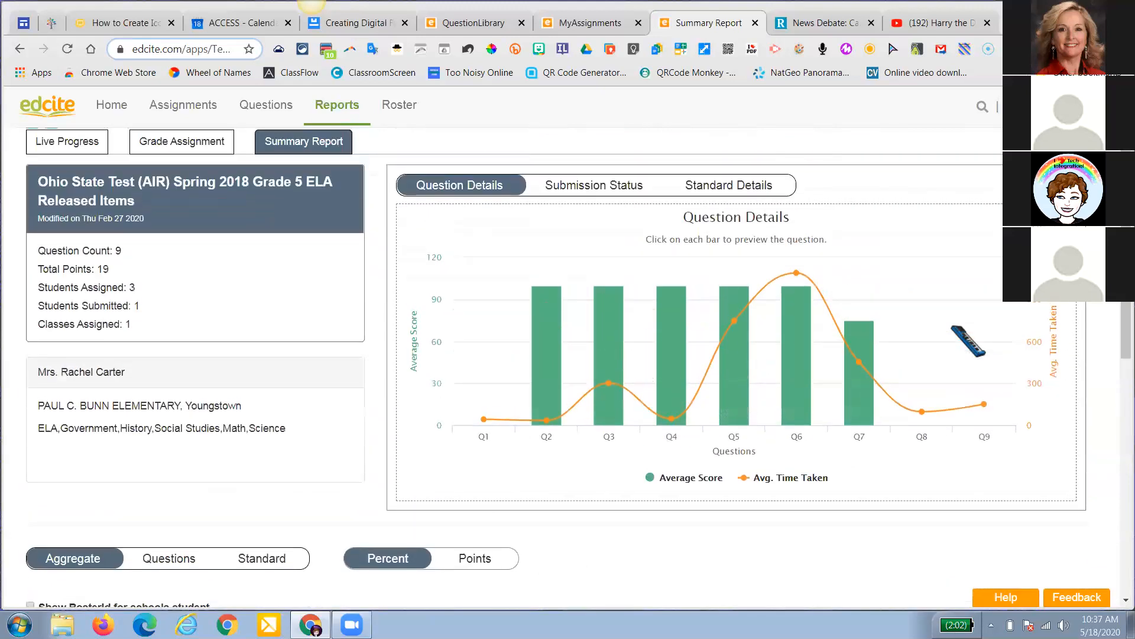
{"action": "scroll", "coordinate": [969, 342], "scroll_direction": "up", "scroll_amount": 3}
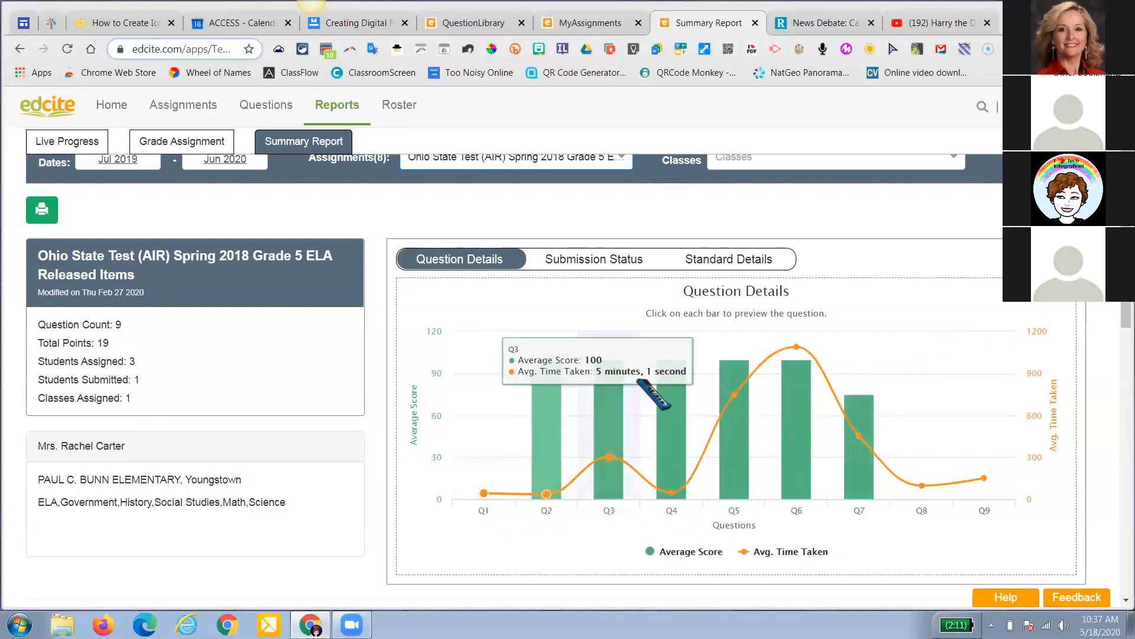
{"action": "mouse_move", "coordinate": [1015, 480]}
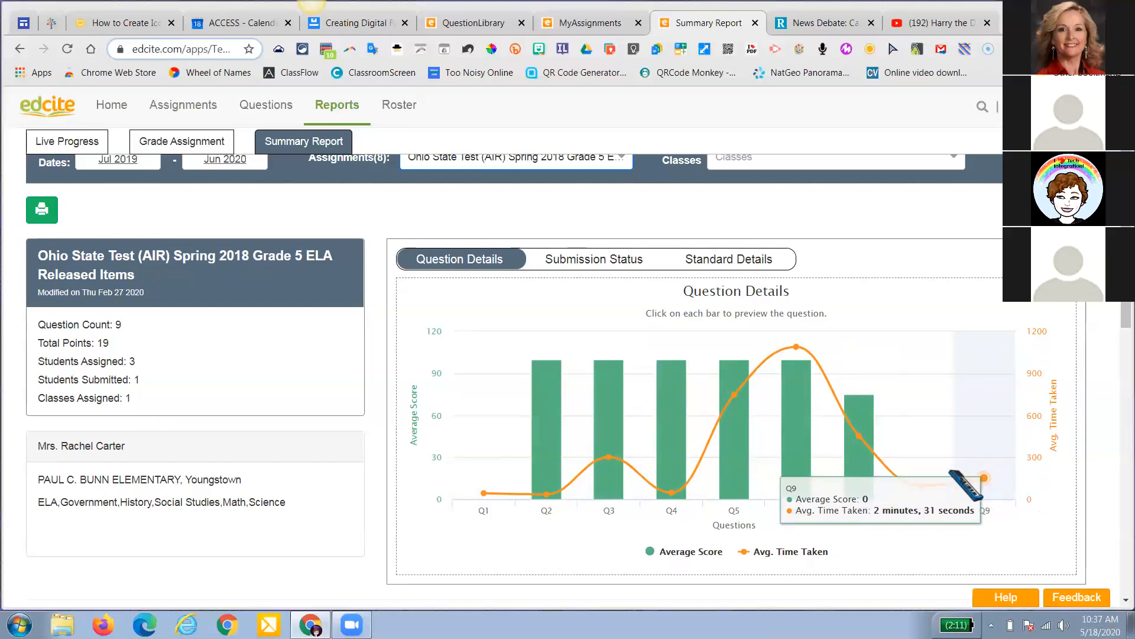
{"action": "mouse_move", "coordinate": [879, 452]}
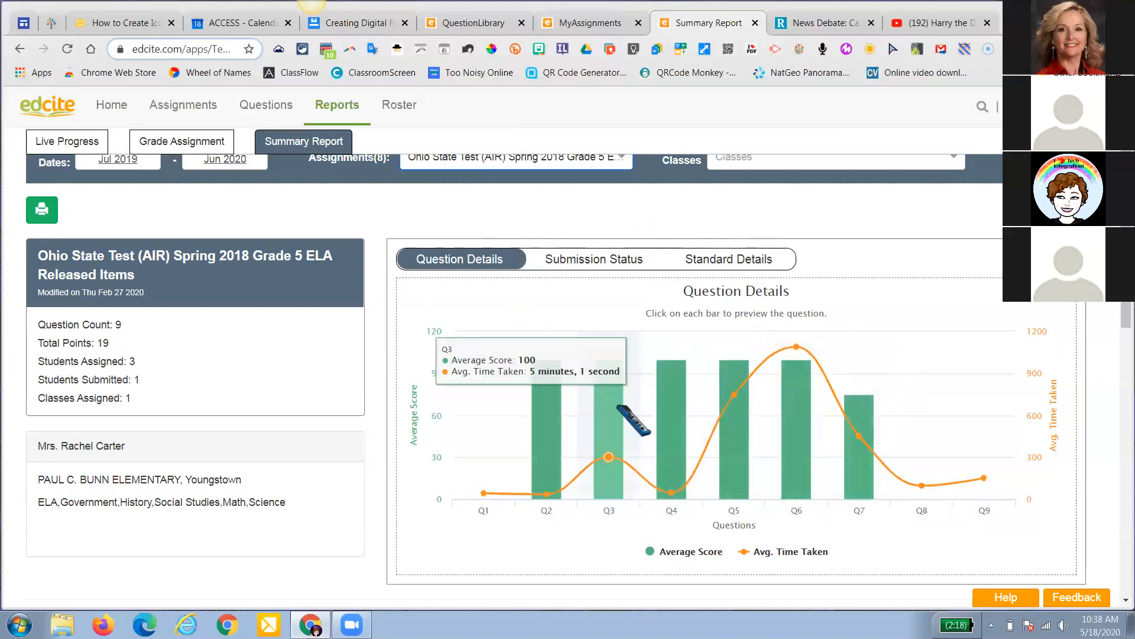
{"action": "scroll", "coordinate": [254, 331], "scroll_direction": "down", "scroll_amount": 4}
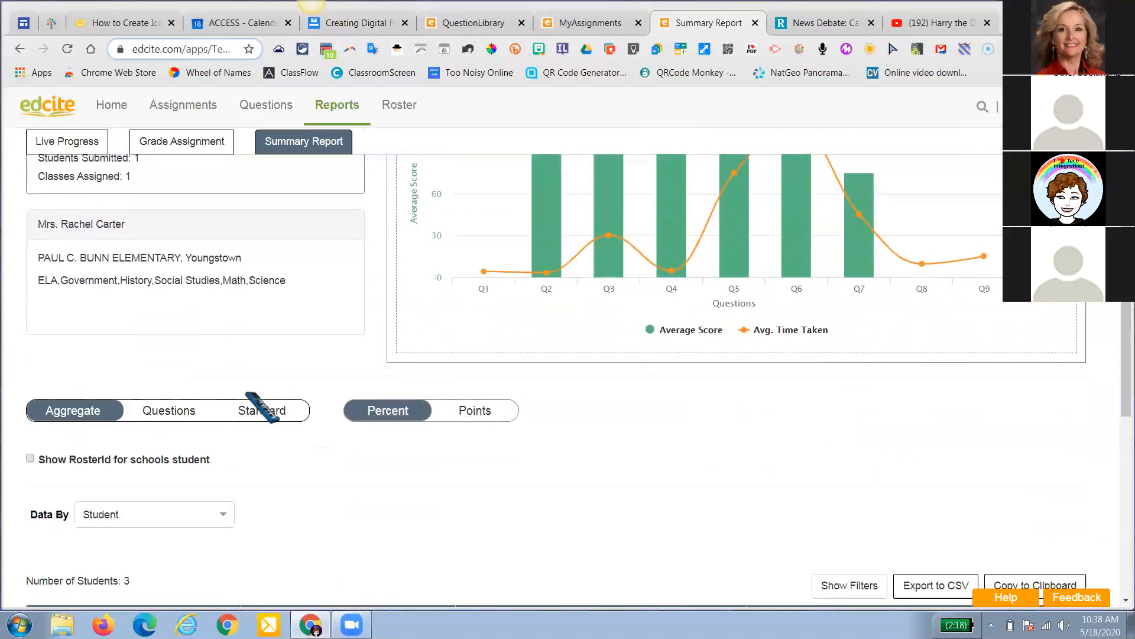
{"action": "scroll", "coordinate": [260, 408], "scroll_direction": "down", "scroll_amount": 6}
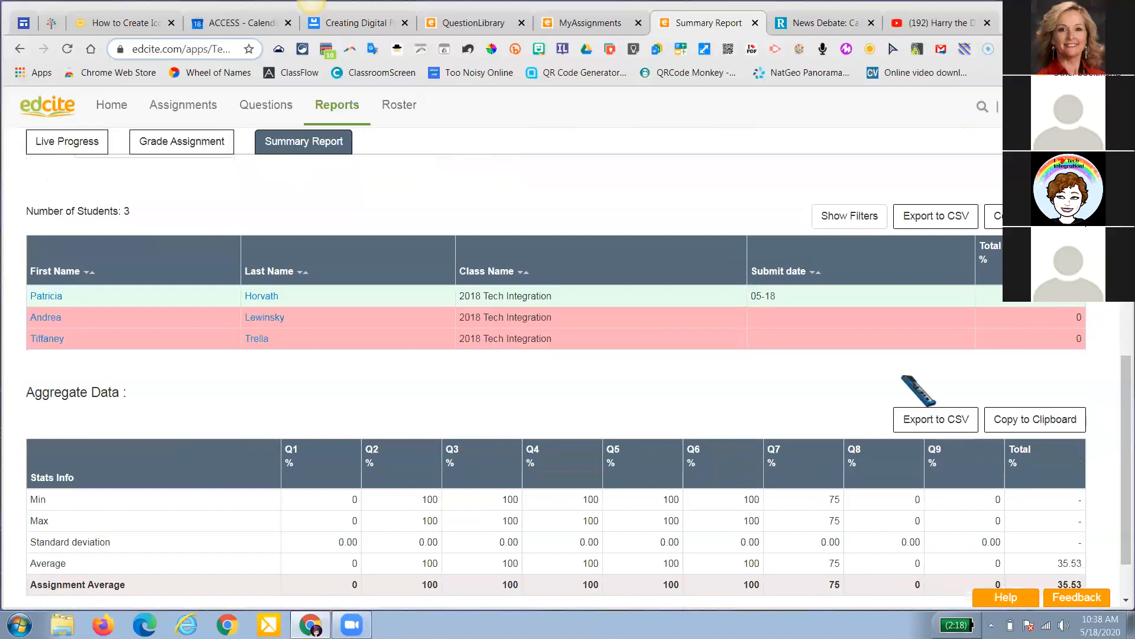
{"action": "scroll", "coordinate": [836, 398], "scroll_direction": "down", "scroll_amount": 1}
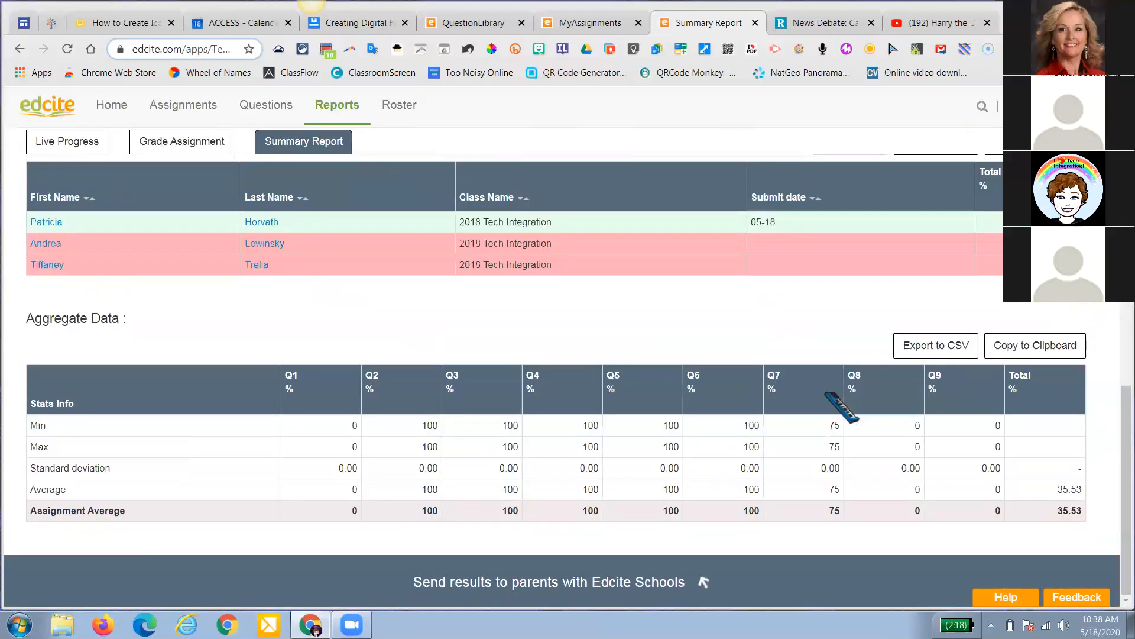
{"action": "scroll", "coordinate": [840, 405], "scroll_direction": "up", "scroll_amount": 10}
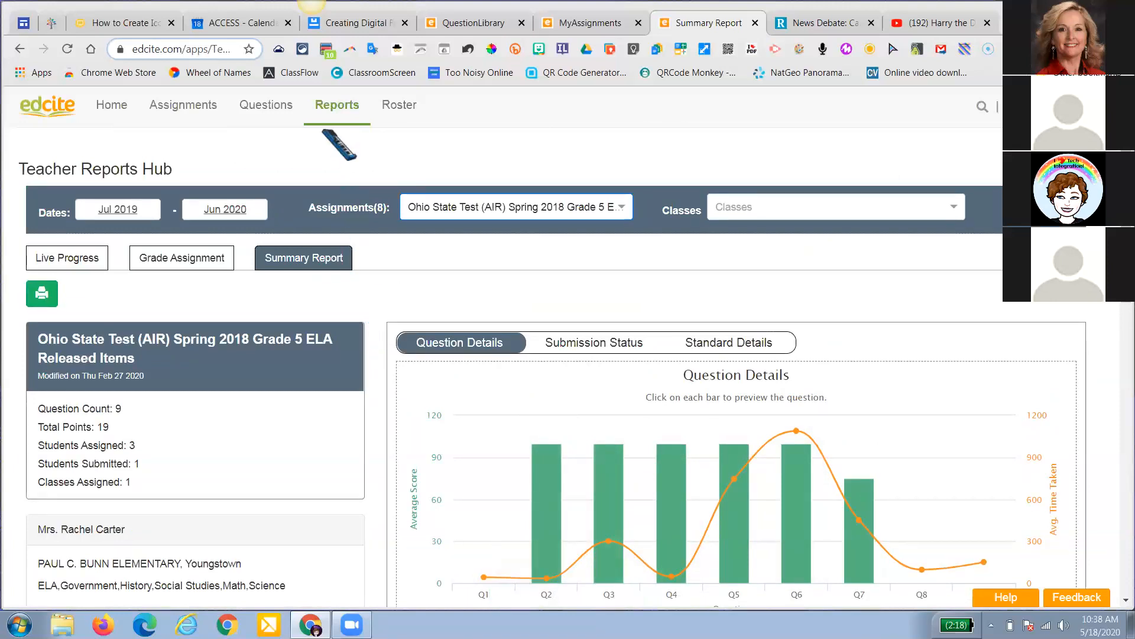
On the home page, toggle between recent assignments and class cards, then open the Question Bank
{"action": "mouse_move", "coordinate": [291, 113]}
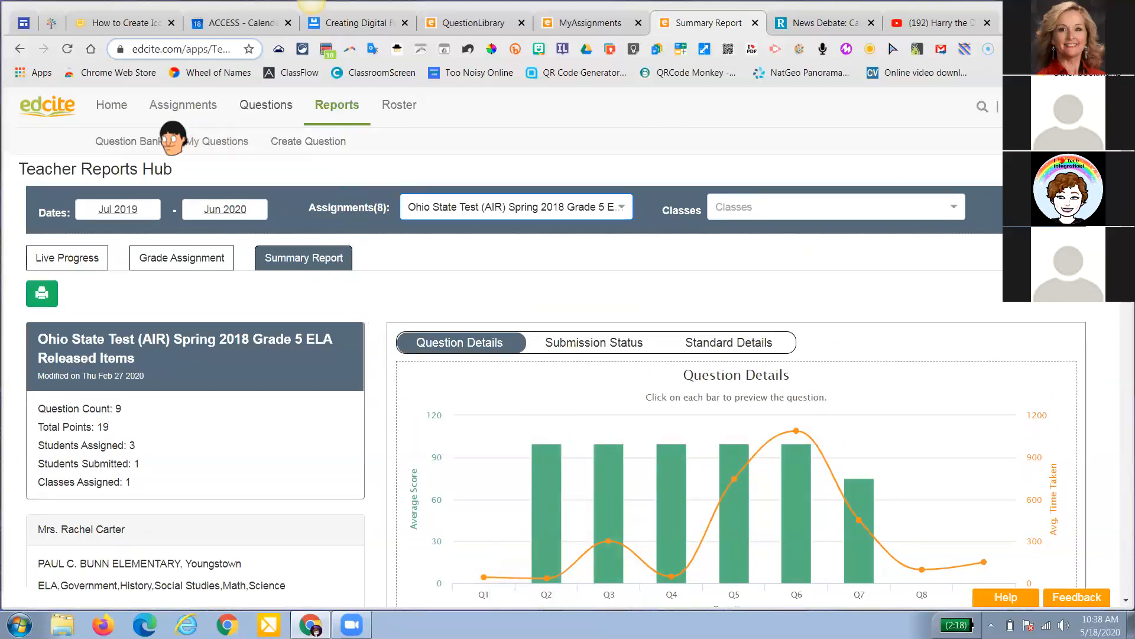
{"action": "left_click", "coordinate": [117, 116]}
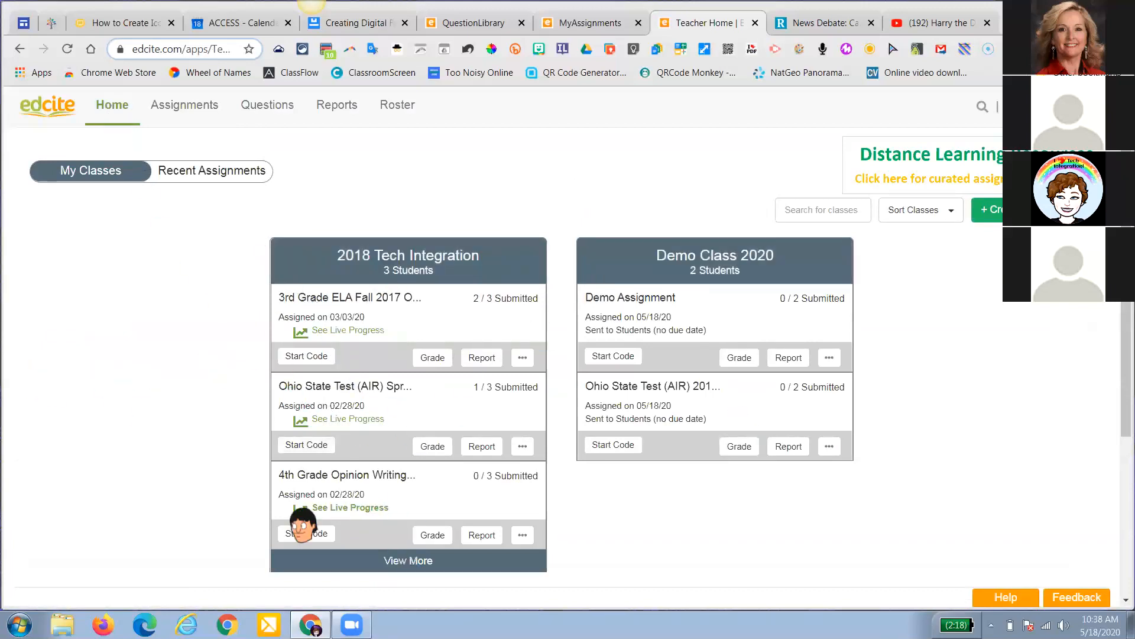
{"action": "left_click", "coordinate": [232, 177]}
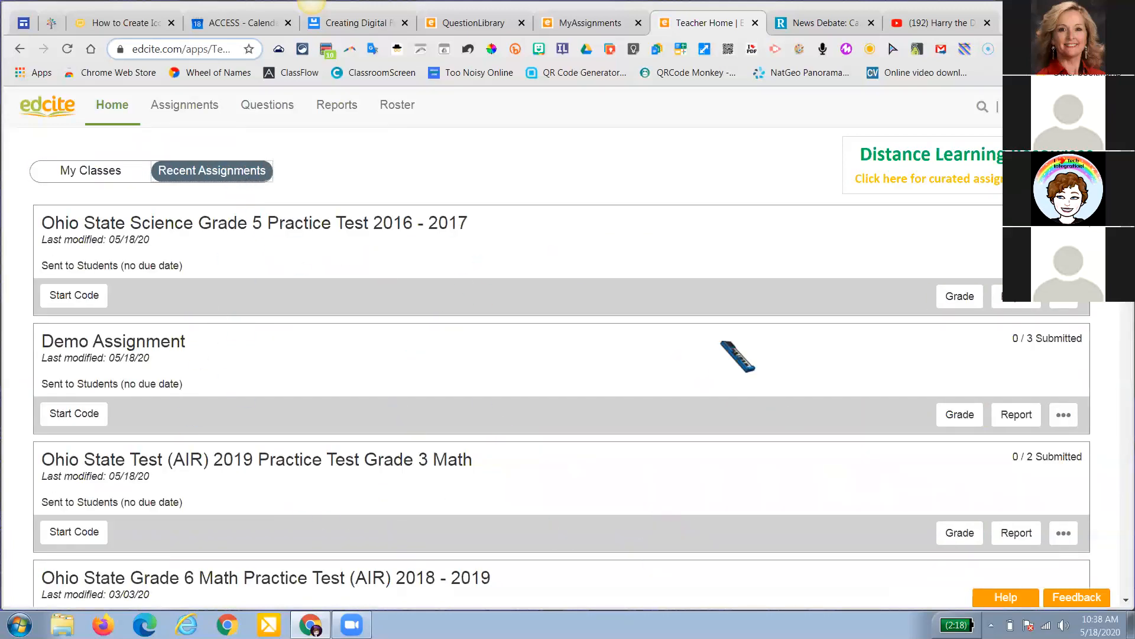
{"action": "left_click", "coordinate": [89, 175]}
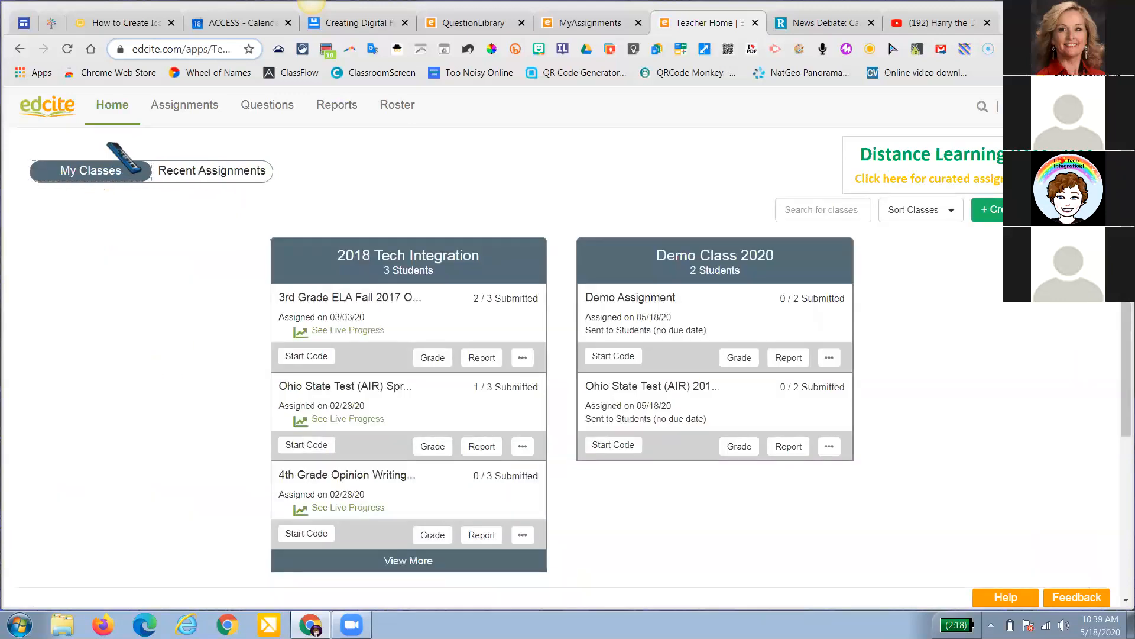
{"action": "mouse_move", "coordinate": [183, 110]}
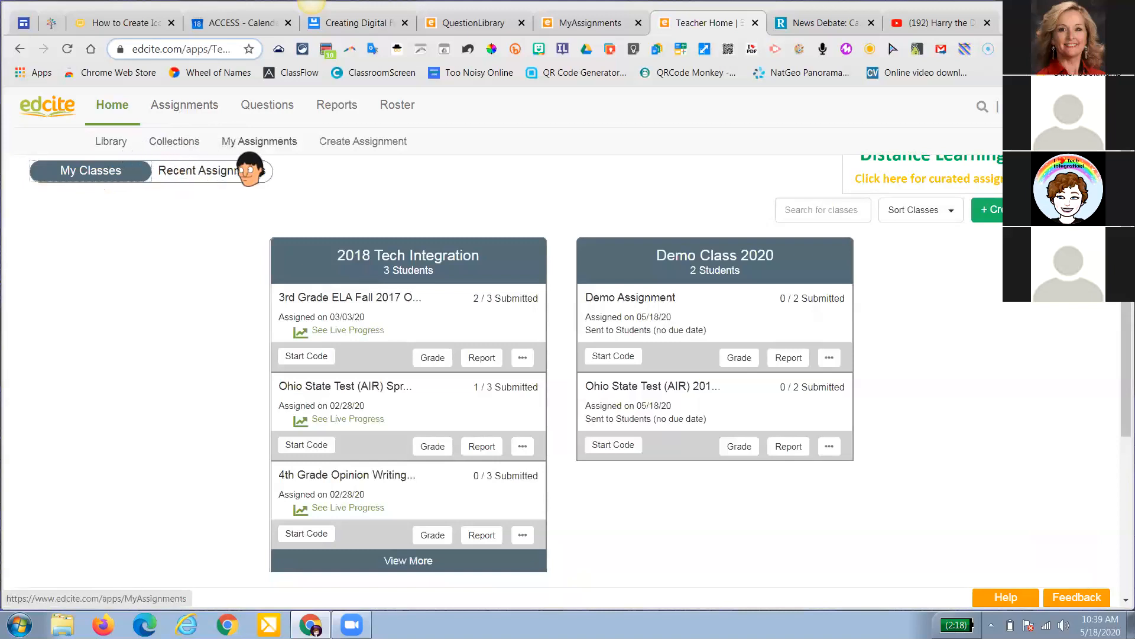
{"action": "left_click", "coordinate": [261, 116]}
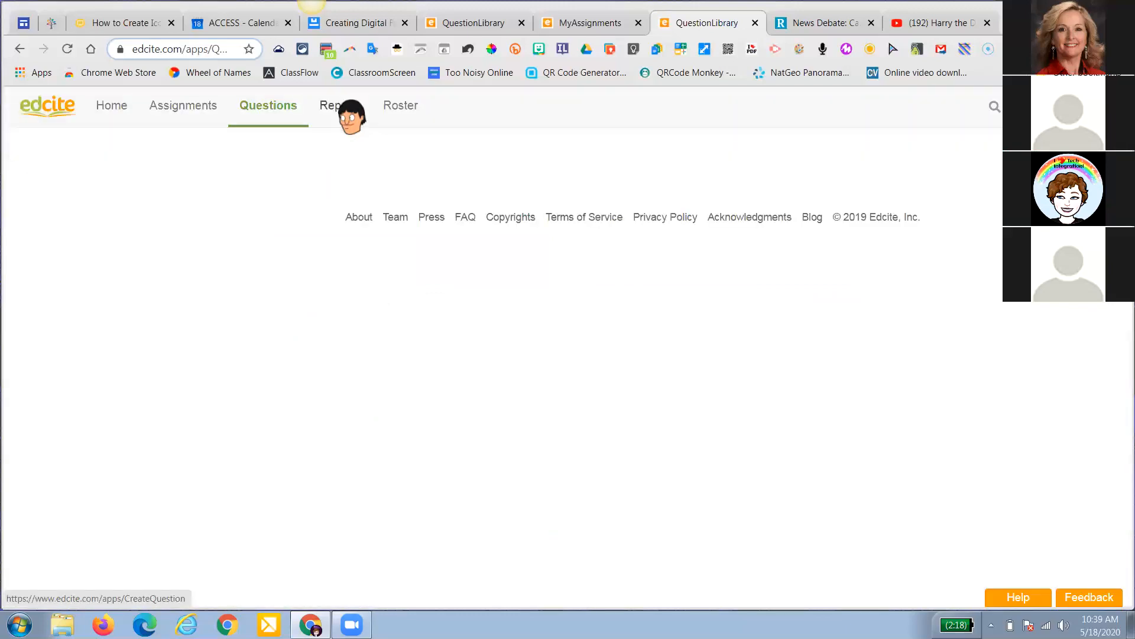
Show the 2018 Tech Integration class's three-student roster and sync it with Google Classroom
{"action": "left_click", "coordinate": [349, 113]}
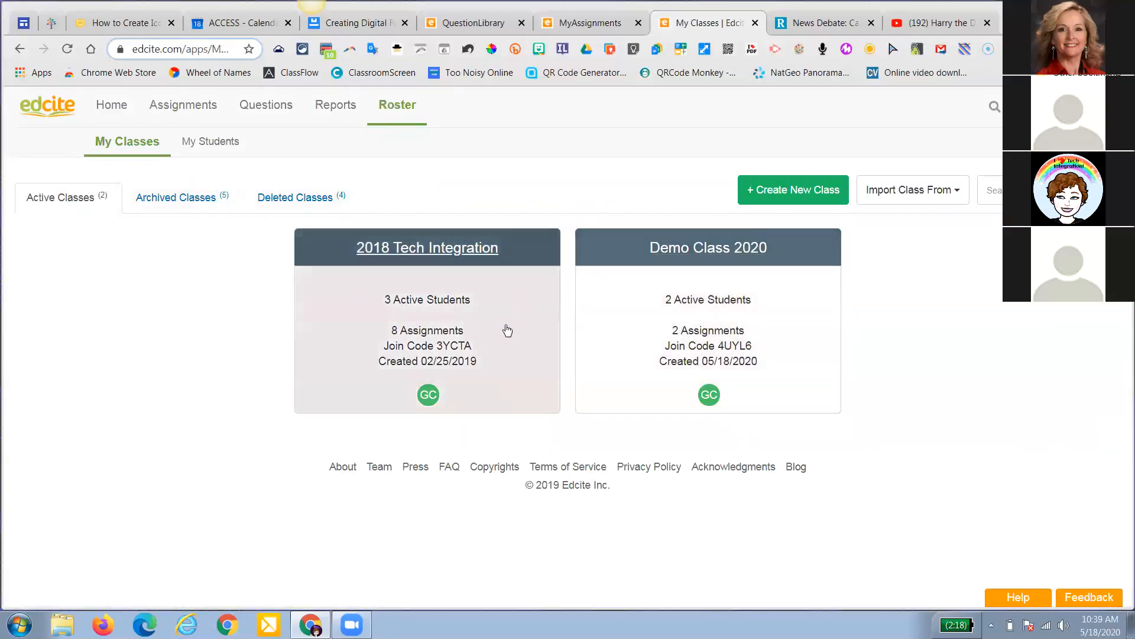
{"action": "left_click", "coordinate": [508, 331]}
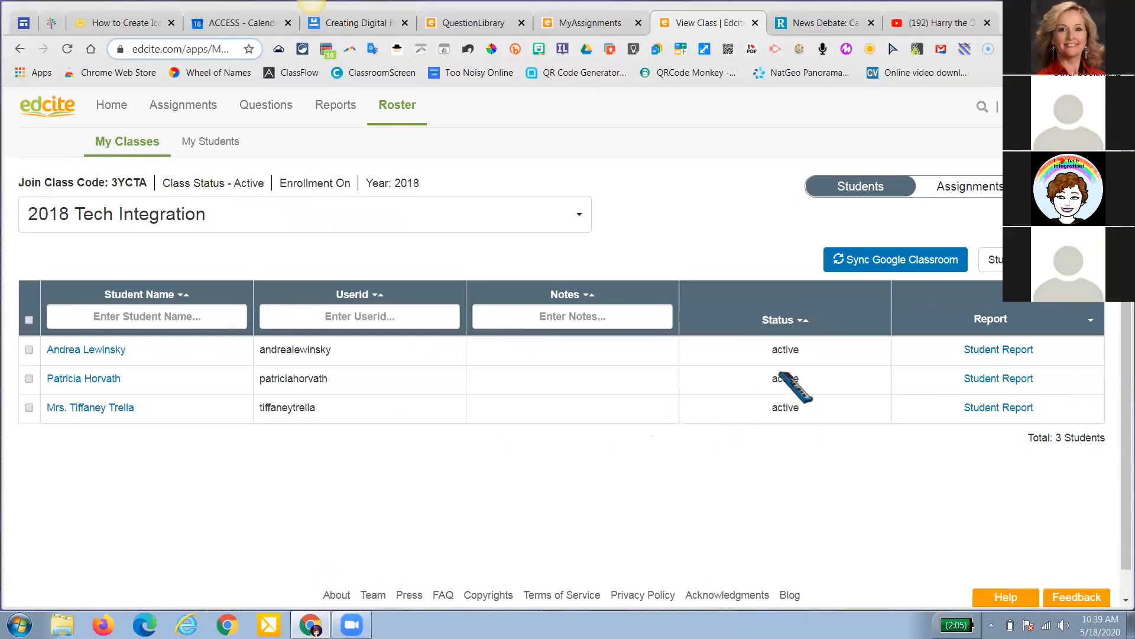
{"action": "left_click", "coordinate": [899, 272]}
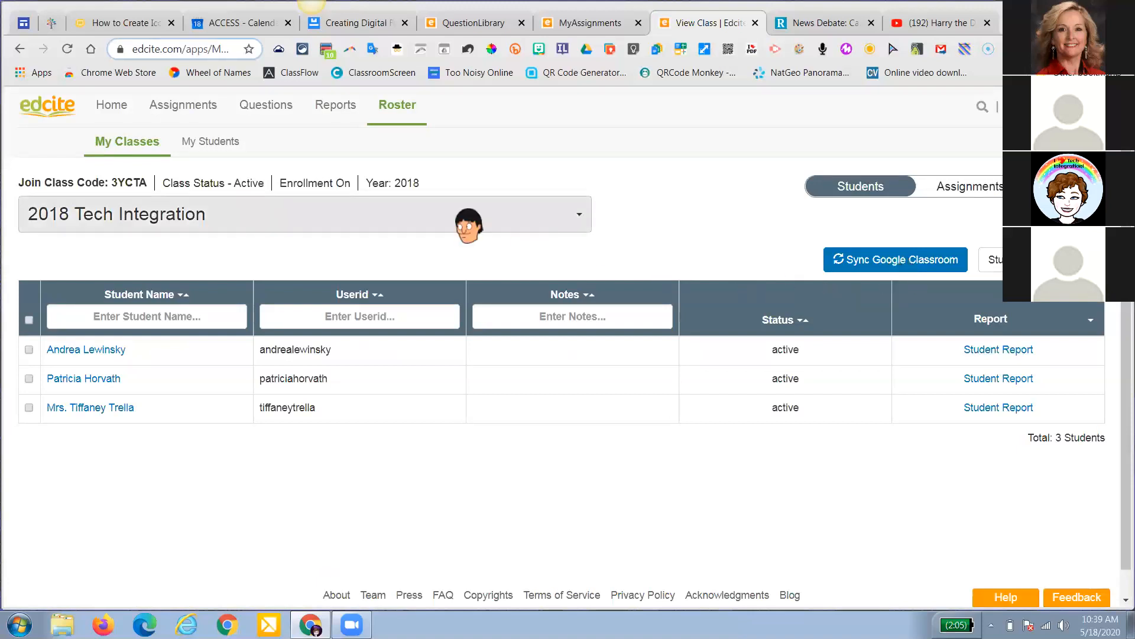
{"action": "left_click", "coordinate": [938, 271]}
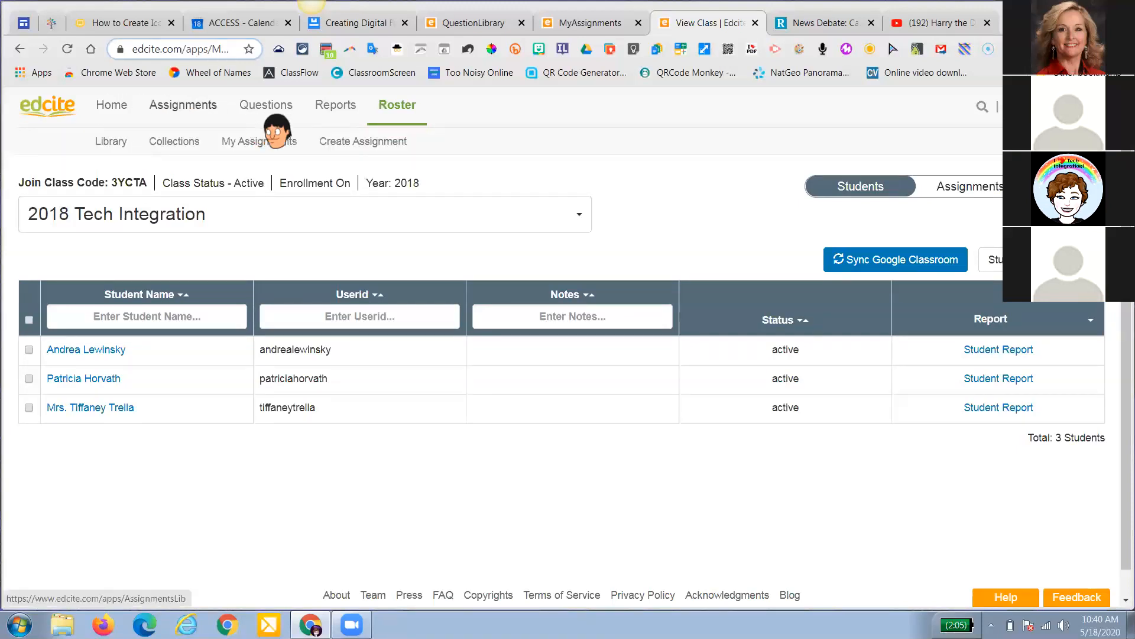
{"action": "mouse_move", "coordinate": [276, 129]}
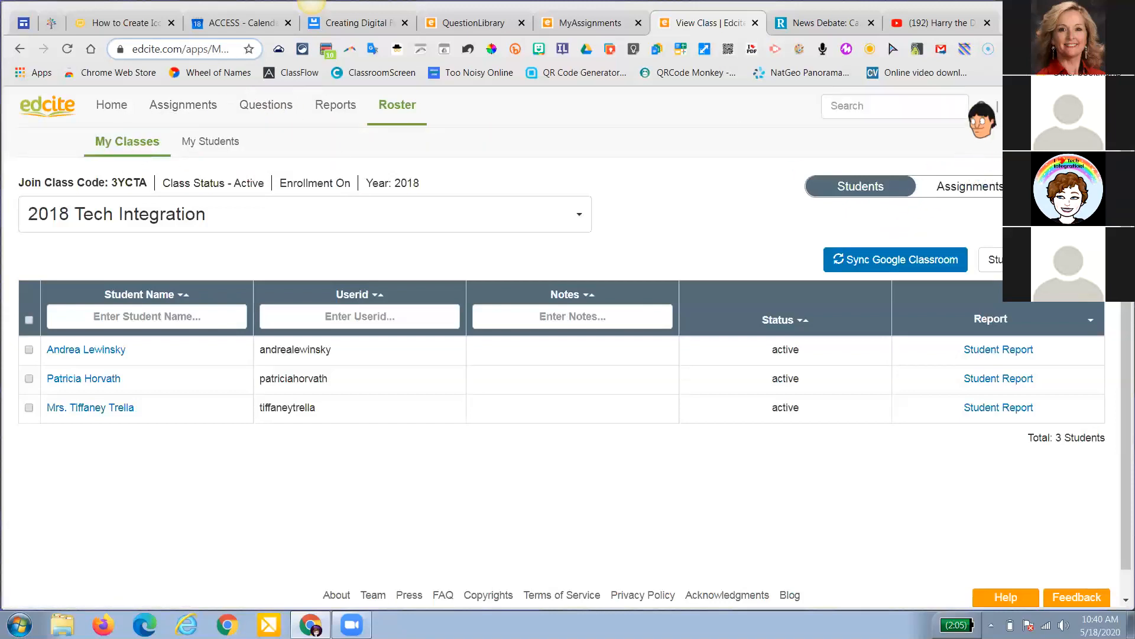
{"action": "left_click", "coordinate": [921, 110]}
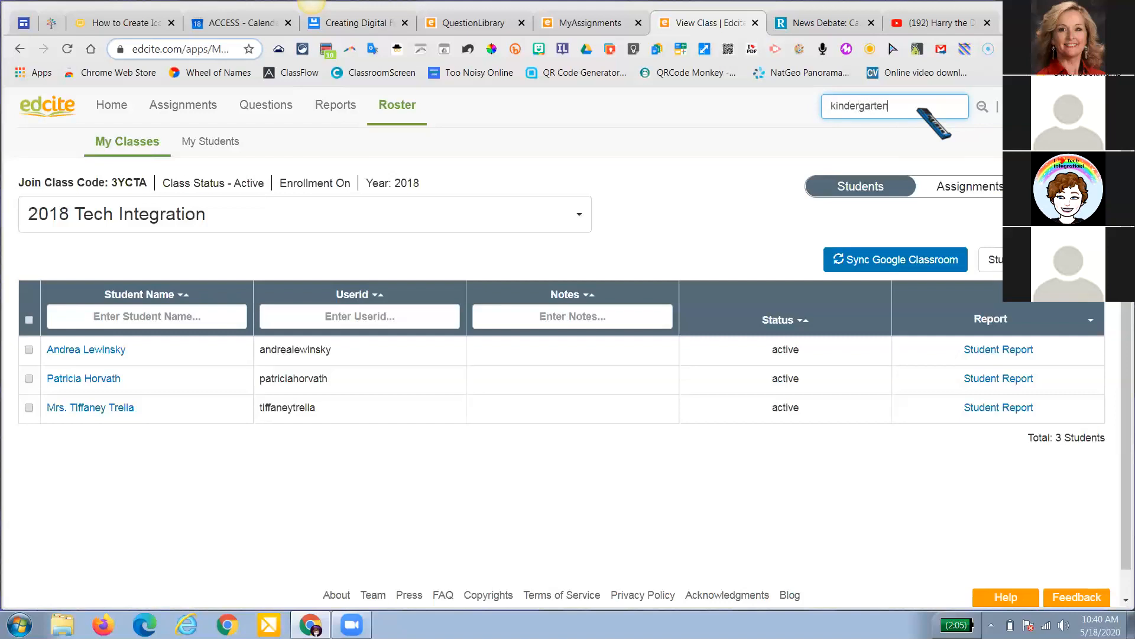
Run the kindergarten search and browse the matching Teachers results
{"action": "key", "text": "Return"}
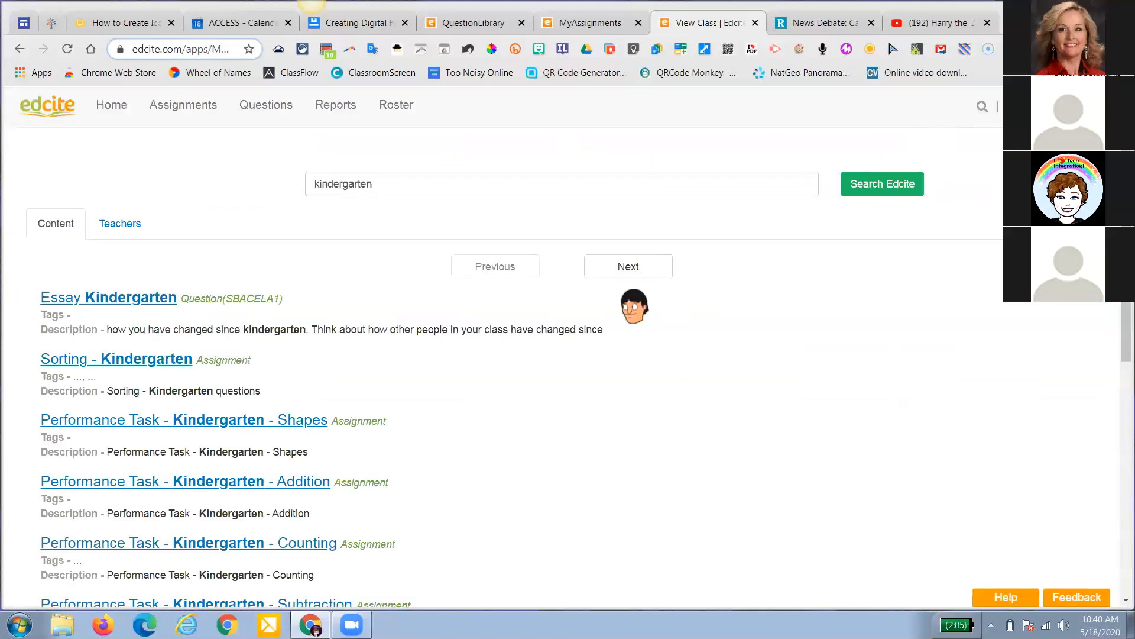
{"action": "left_click", "coordinate": [120, 224]}
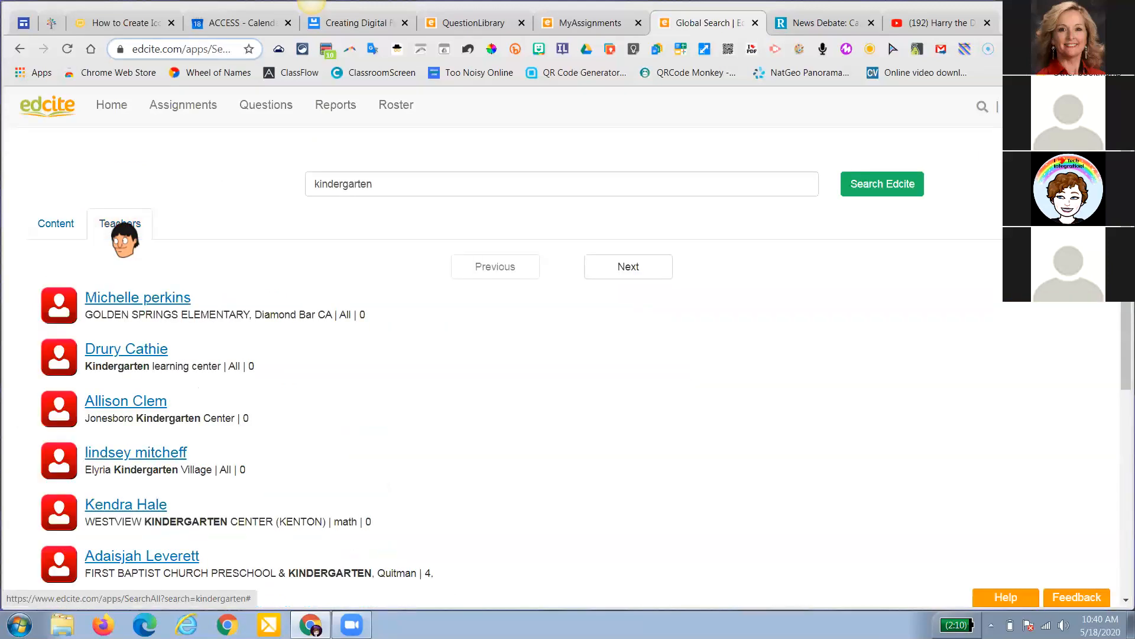
{"action": "scroll", "coordinate": [213, 373], "scroll_direction": "down", "scroll_amount": 1}
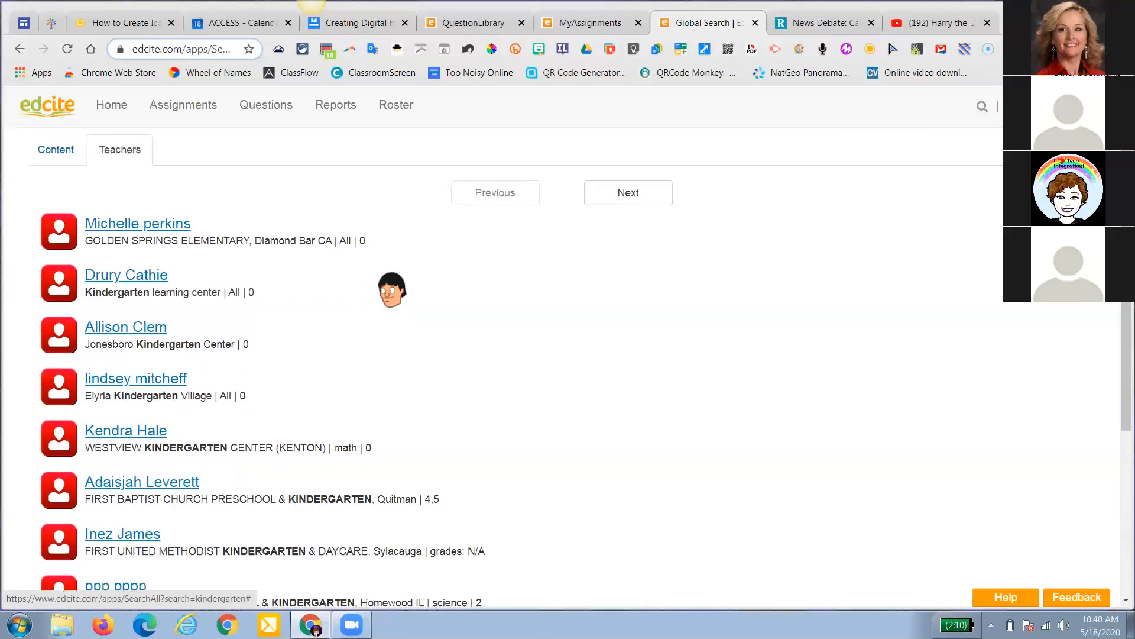
{"action": "scroll", "coordinate": [381, 331], "scroll_direction": "down", "scroll_amount": 3}
{"action": "scroll", "coordinate": [377, 348], "scroll_direction": "down", "scroll_amount": 1}
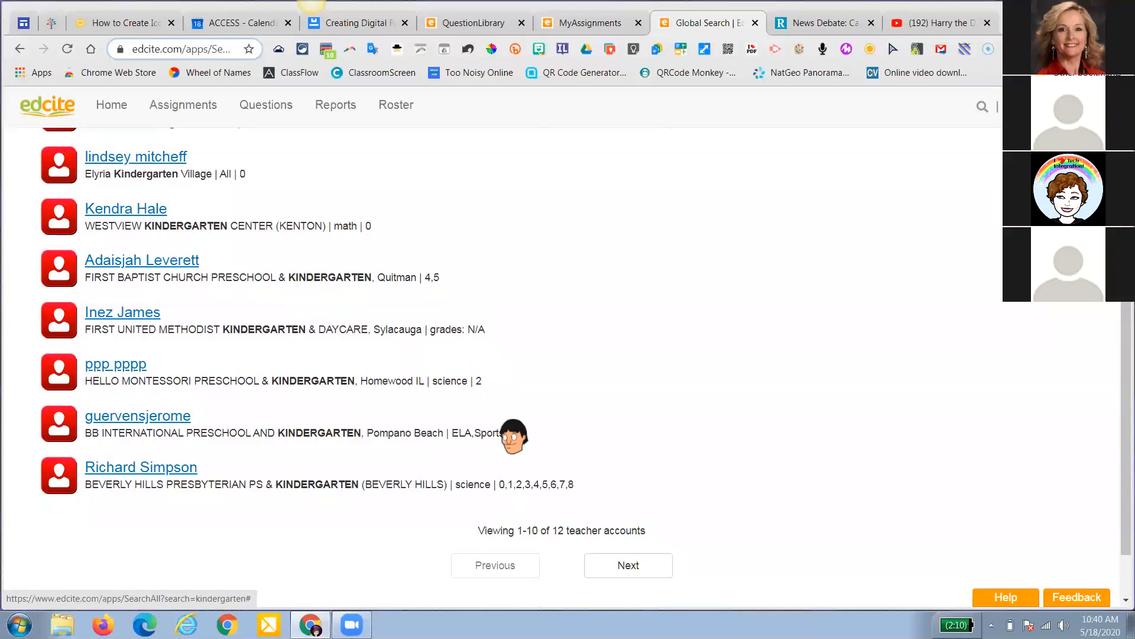
{"action": "scroll", "coordinate": [127, 225], "scroll_direction": "up", "scroll_amount": 2}
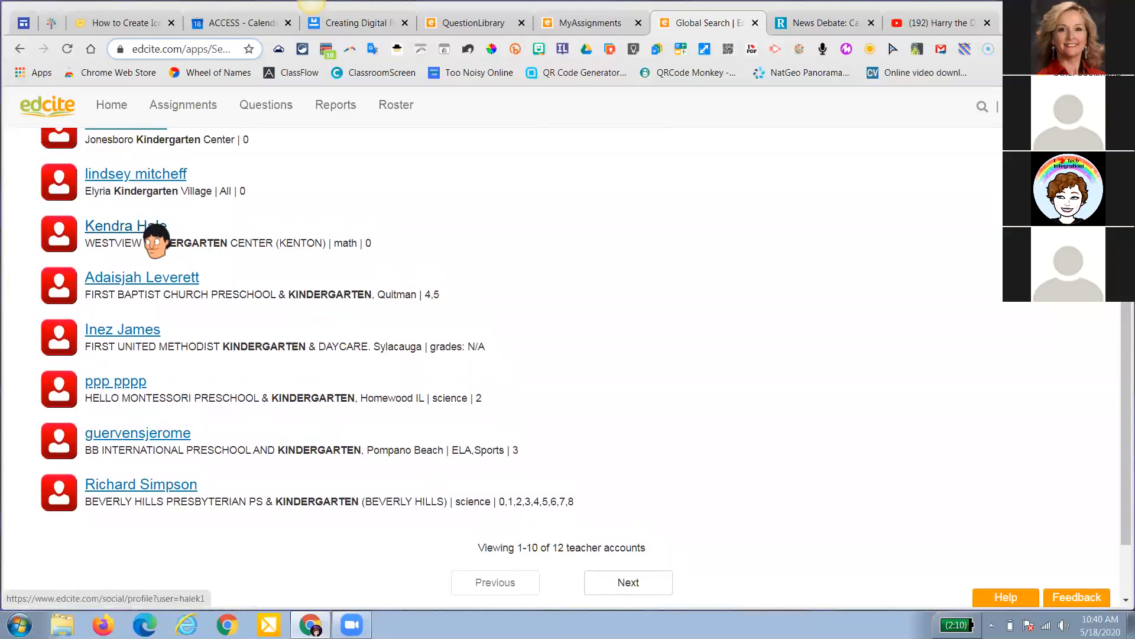
{"action": "scroll", "coordinate": [125, 228], "scroll_direction": "up", "scroll_amount": 4}
Return to the Content results and open the Sorting - Kindergarten assignment
{"action": "left_click", "coordinate": [56, 224]}
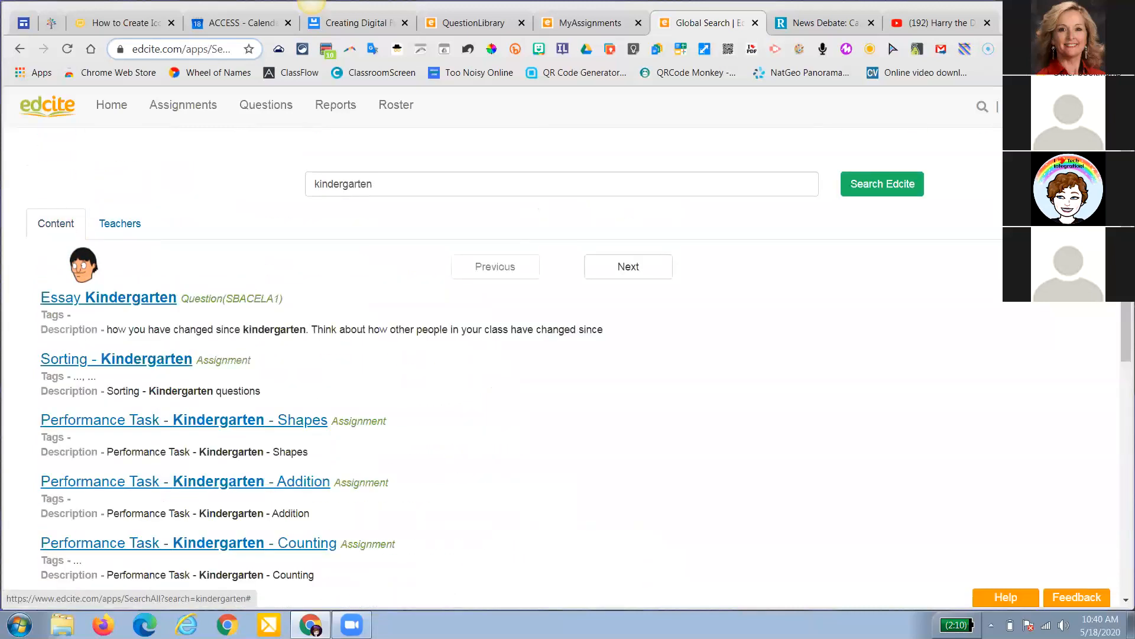
{"action": "scroll", "coordinate": [99, 277], "scroll_direction": "down", "scroll_amount": 3}
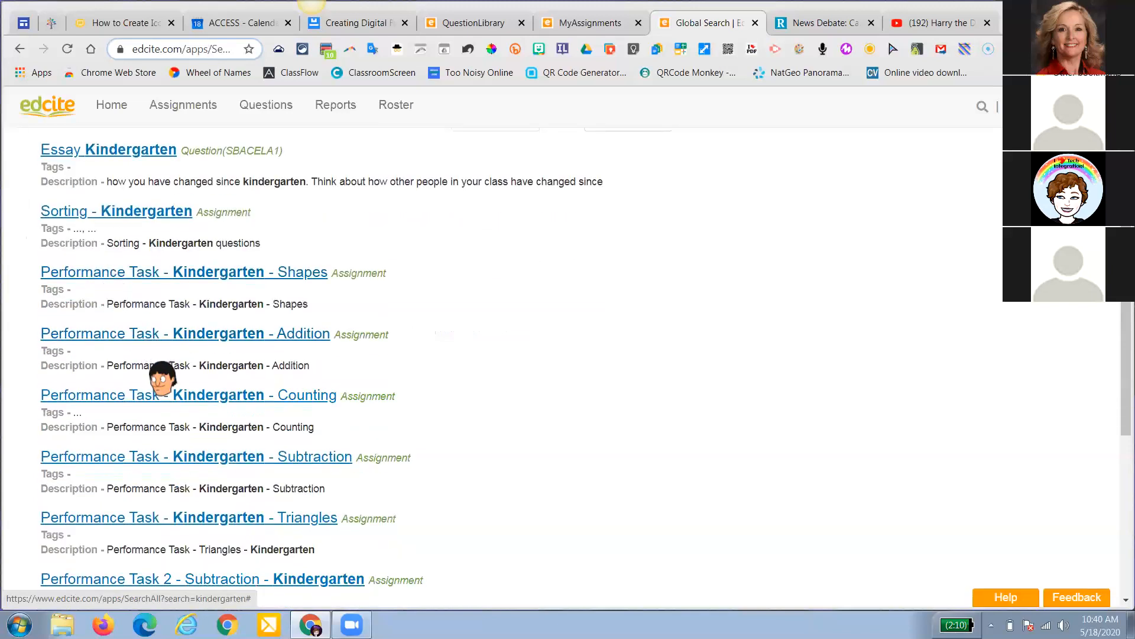
{"action": "left_click", "coordinate": [90, 211]}
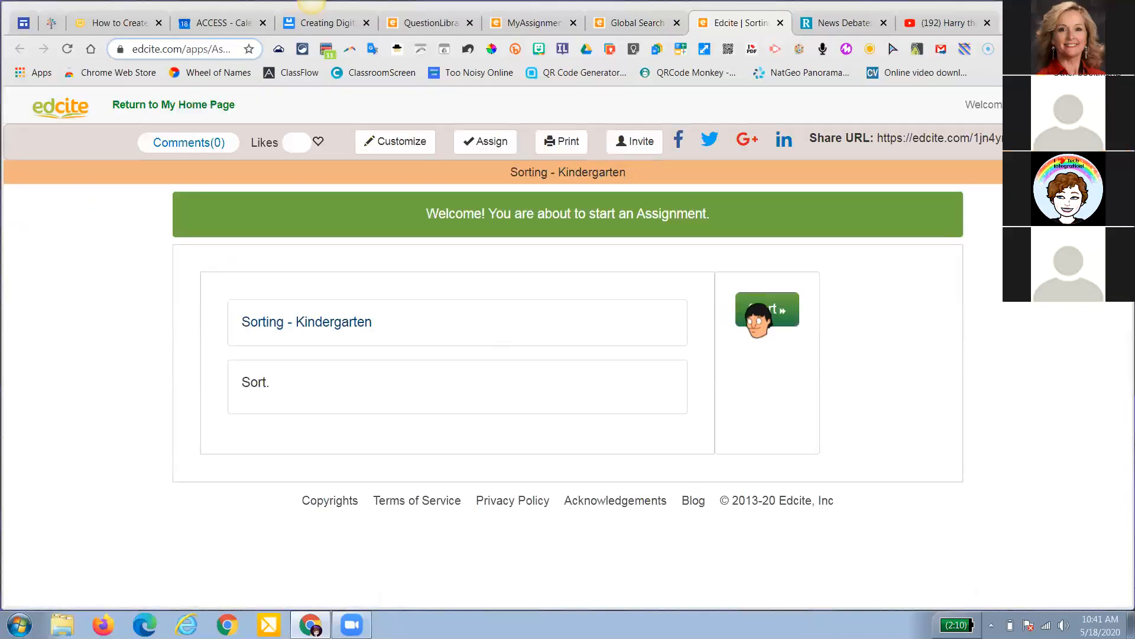
Preview Sorting - Kindergarten's Question 1, leave the preview, and open Assignments > Library
{"action": "left_click", "coordinate": [754, 310]}
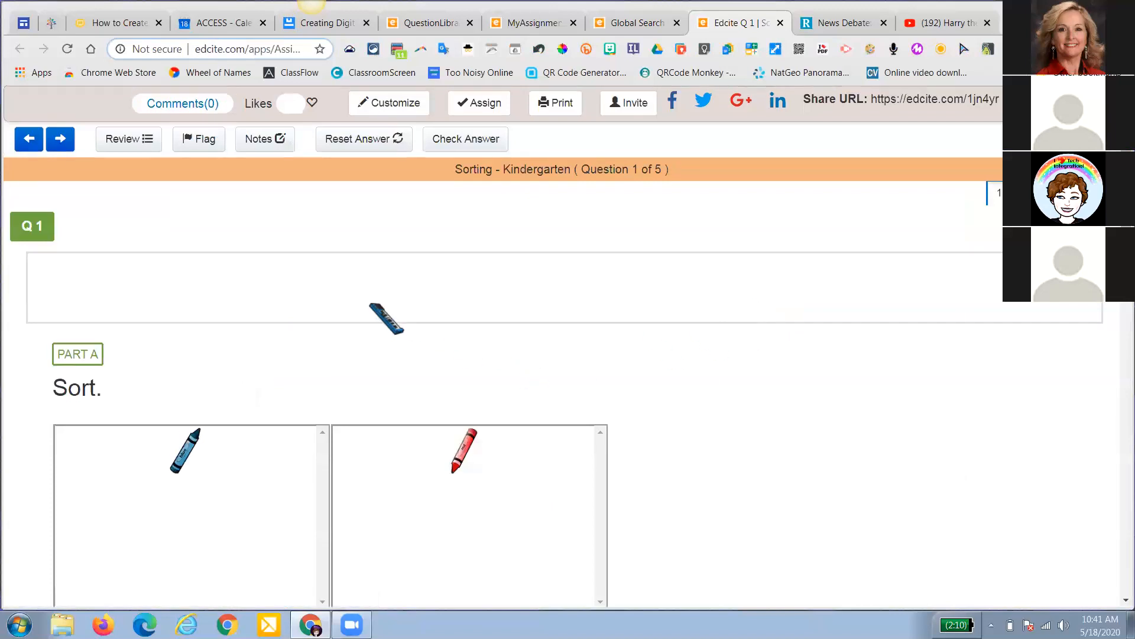
{"action": "scroll", "coordinate": [387, 318], "scroll_direction": "down", "scroll_amount": 4}
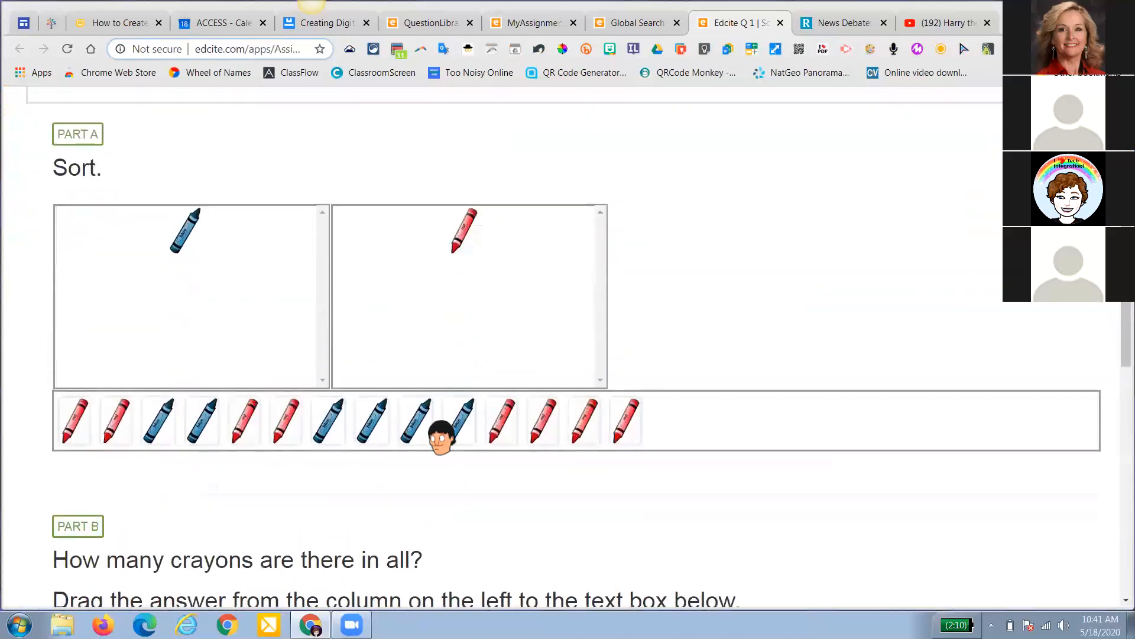
{"action": "scroll", "coordinate": [451, 436], "scroll_direction": "down", "scroll_amount": 5}
{"action": "scroll", "coordinate": [583, 355], "scroll_direction": "up", "scroll_amount": 6}
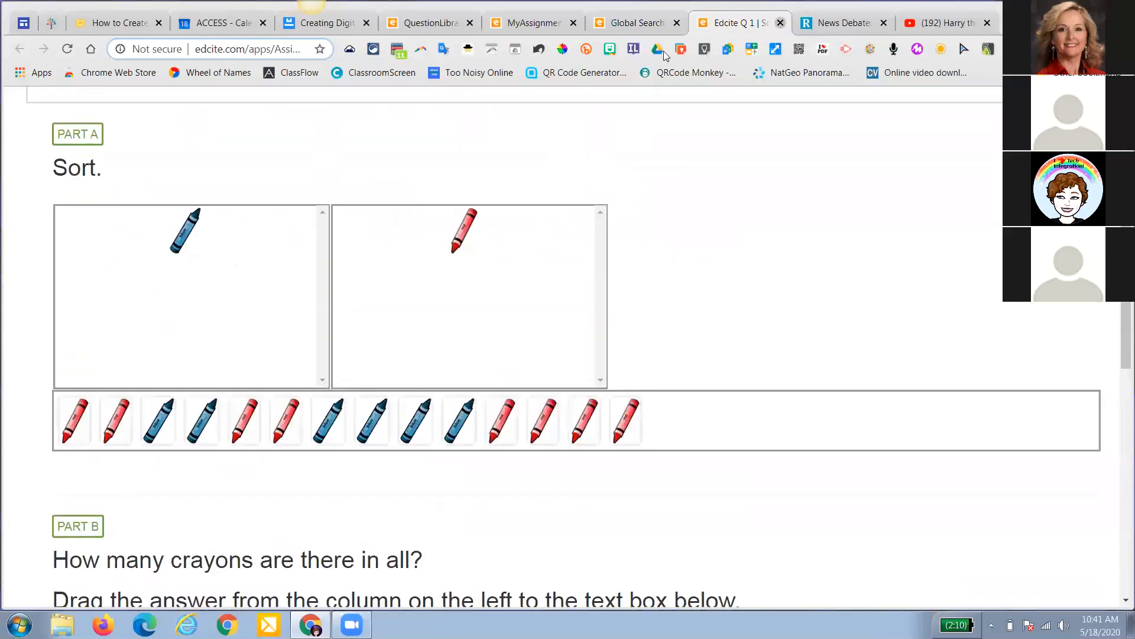
{"action": "left_click", "coordinate": [781, 23]}
{"action": "left_click", "coordinate": [638, 131]}
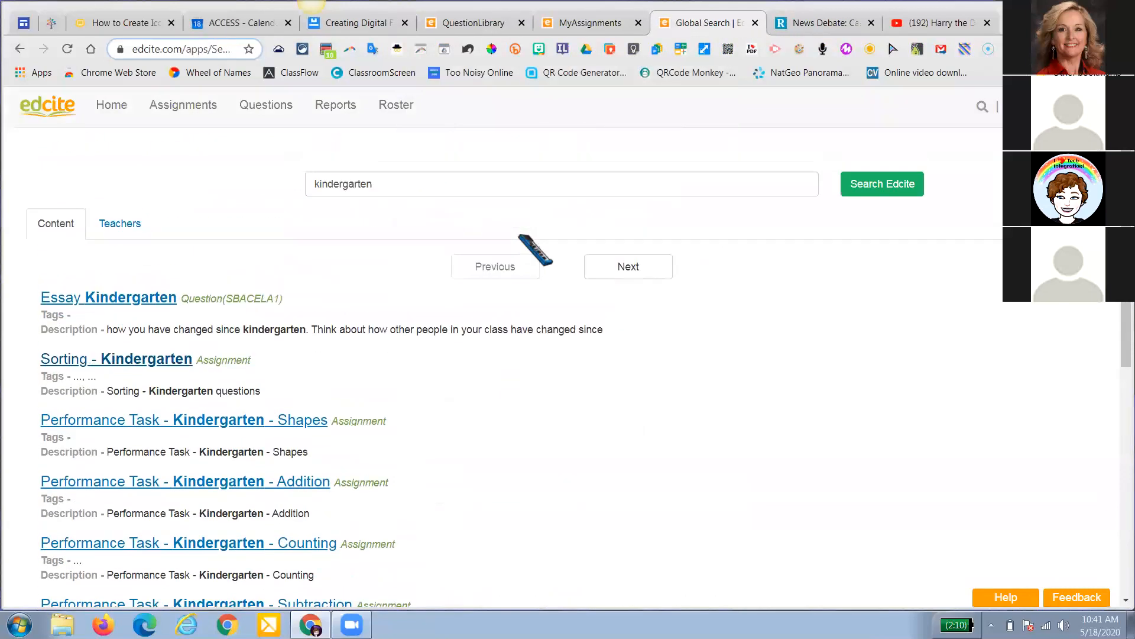
{"action": "mouse_move", "coordinate": [181, 109]}
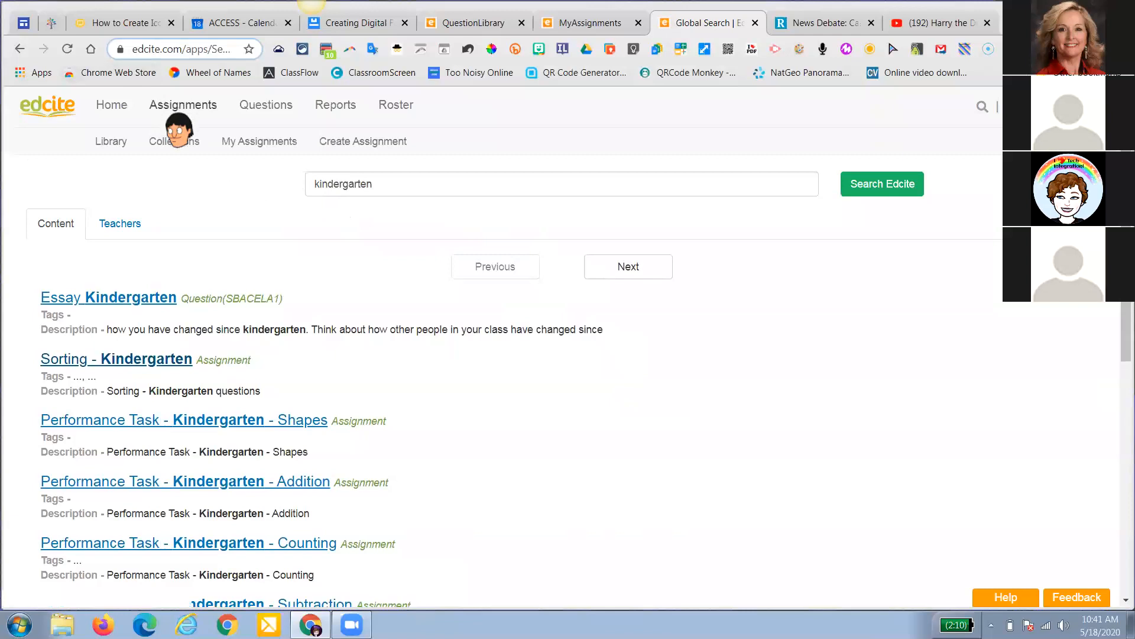
{"action": "left_click", "coordinate": [120, 142]}
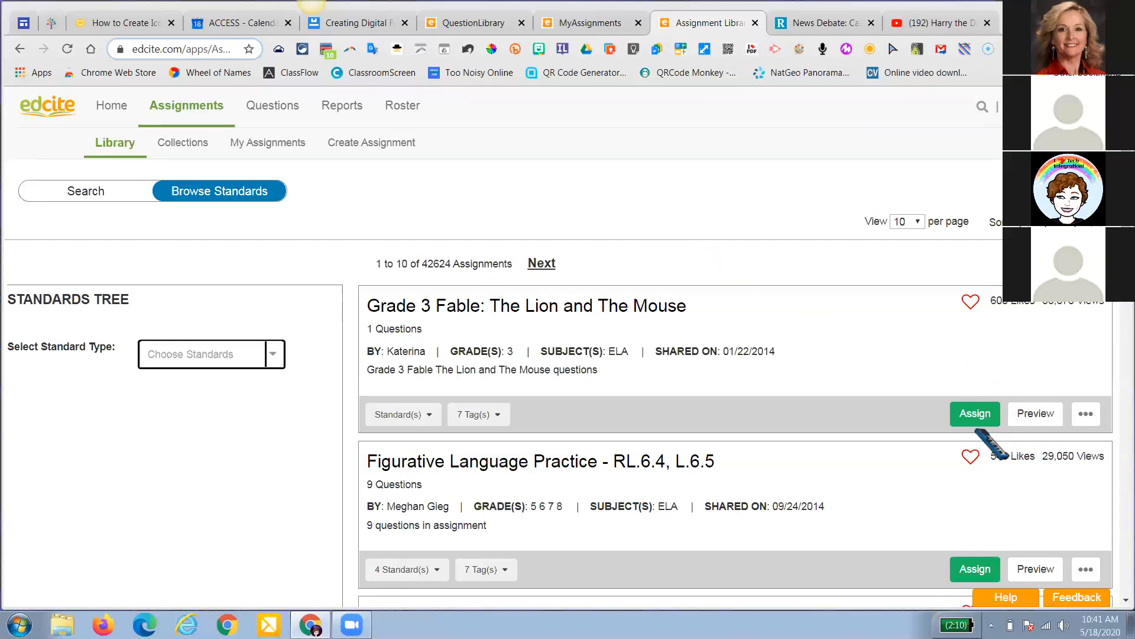
Open Demo Assignment from My Assignments and dismiss the already-sent warning
{"action": "left_click", "coordinate": [280, 145]}
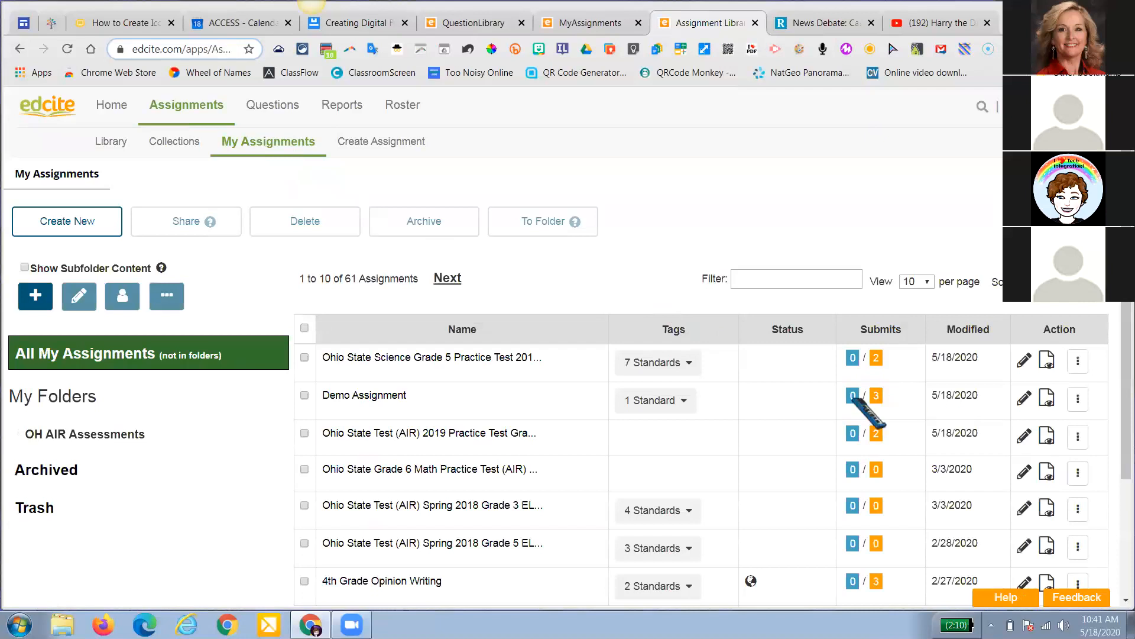
{"action": "left_click", "coordinate": [381, 396]}
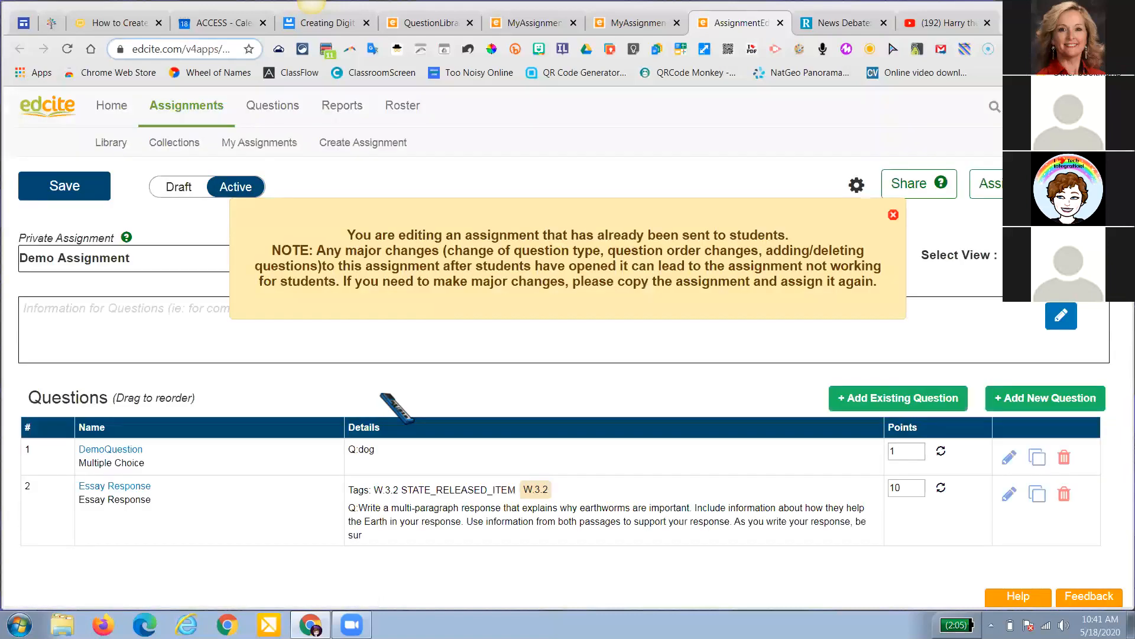
{"action": "left_click", "coordinate": [893, 214]}
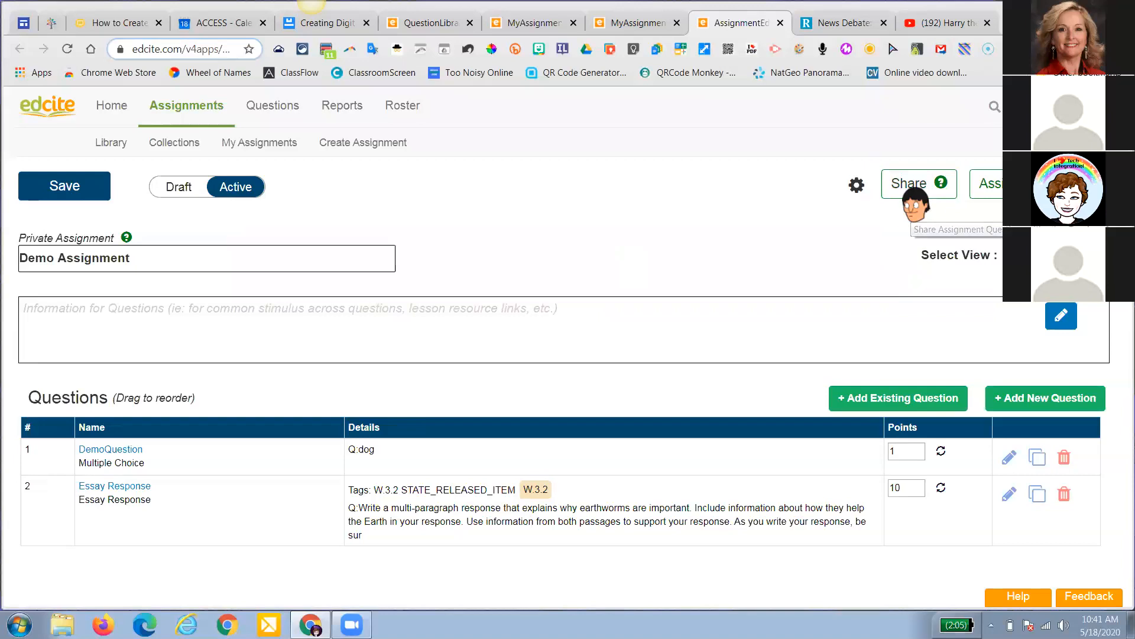
Review Demo Assignment's share settings, close them without sharing, and return to the home page
{"action": "left_click", "coordinate": [910, 188]}
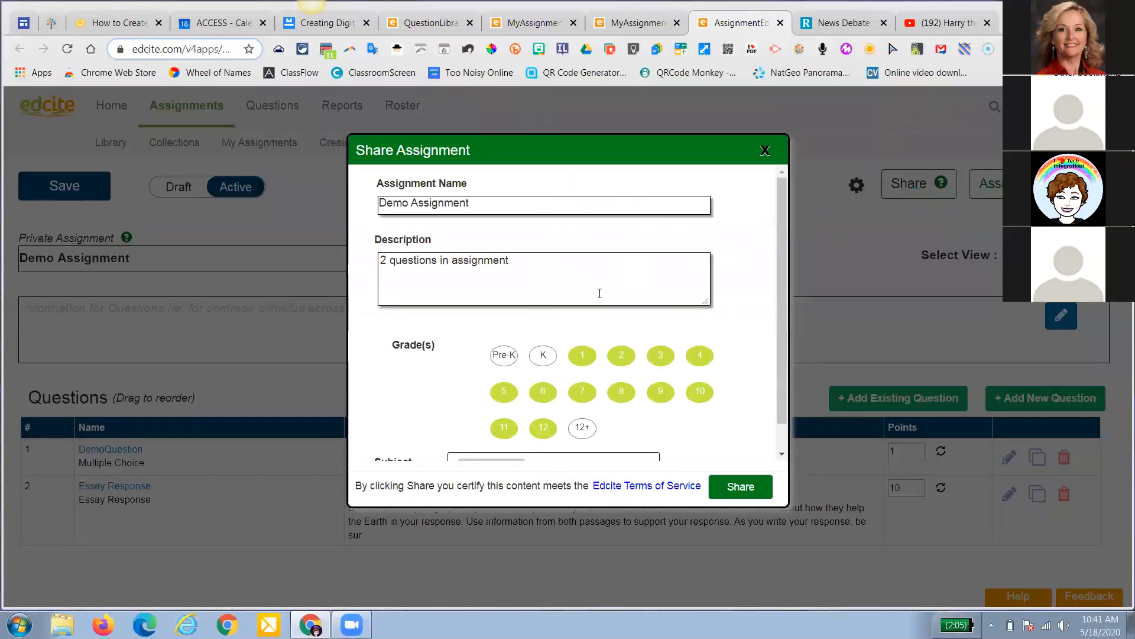
{"action": "scroll", "coordinate": [598, 292], "scroll_direction": "down", "scroll_amount": 1}
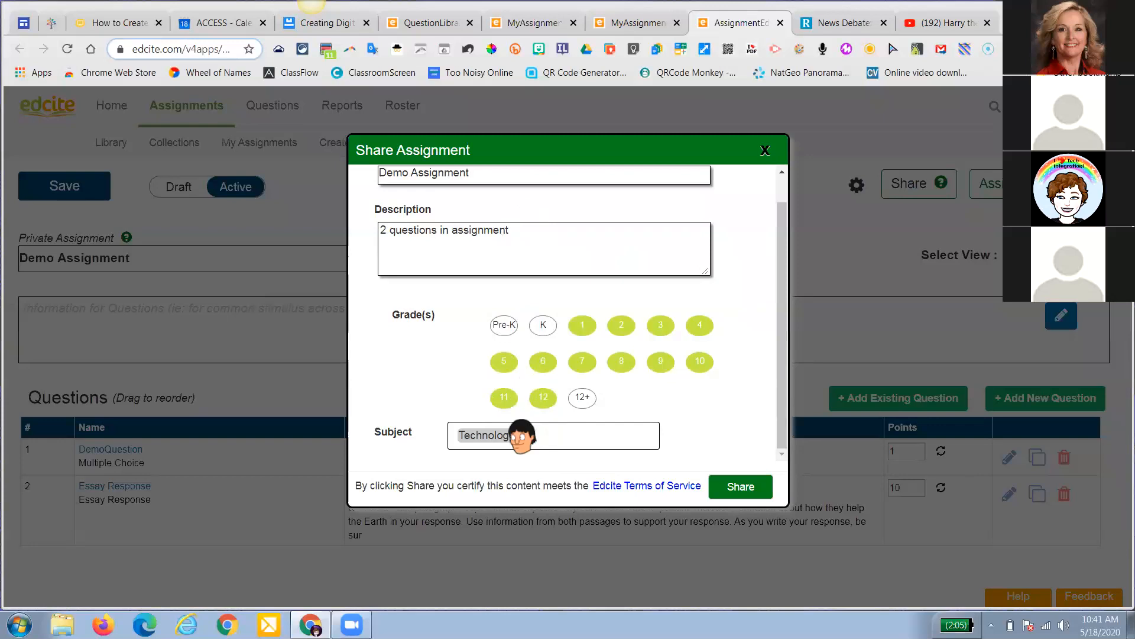
{"action": "left_click", "coordinate": [765, 151]}
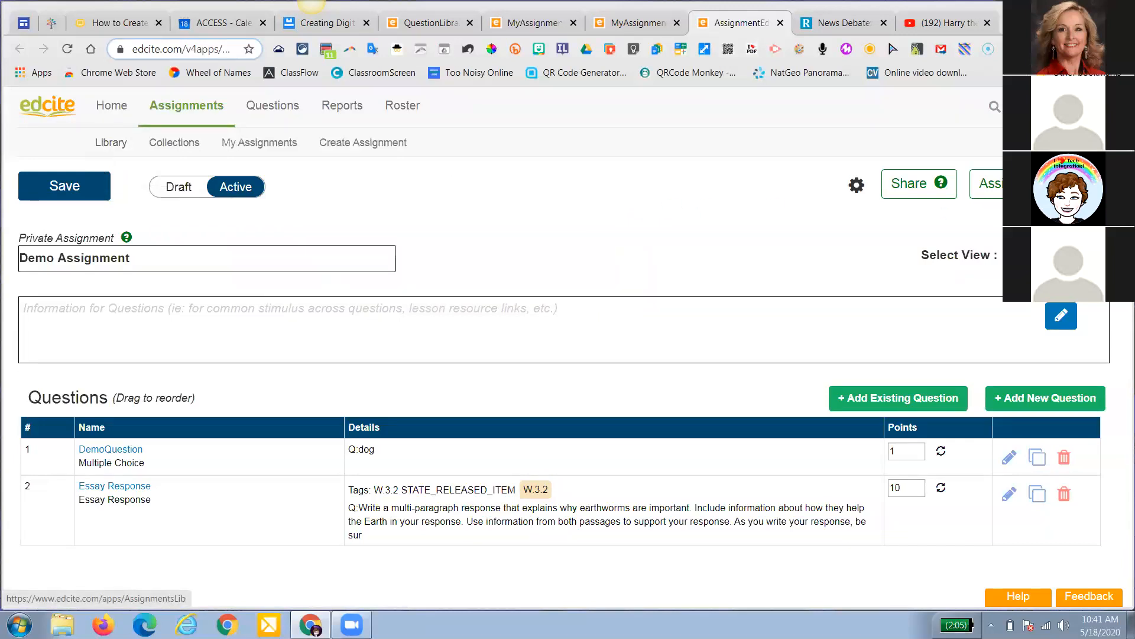
{"action": "left_click", "coordinate": [106, 105]}
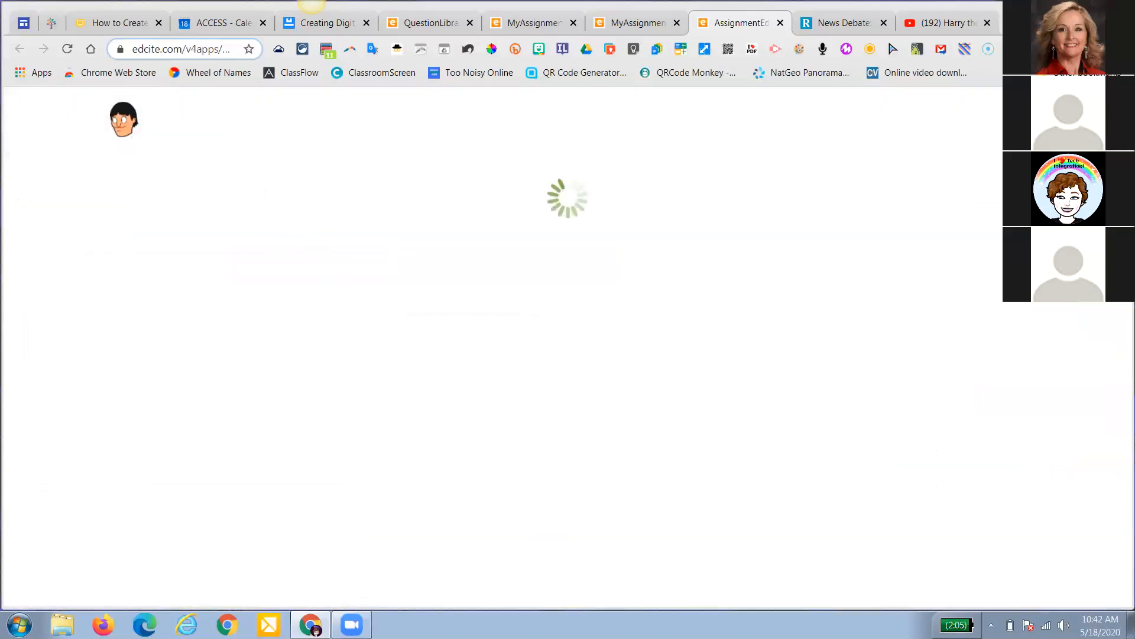
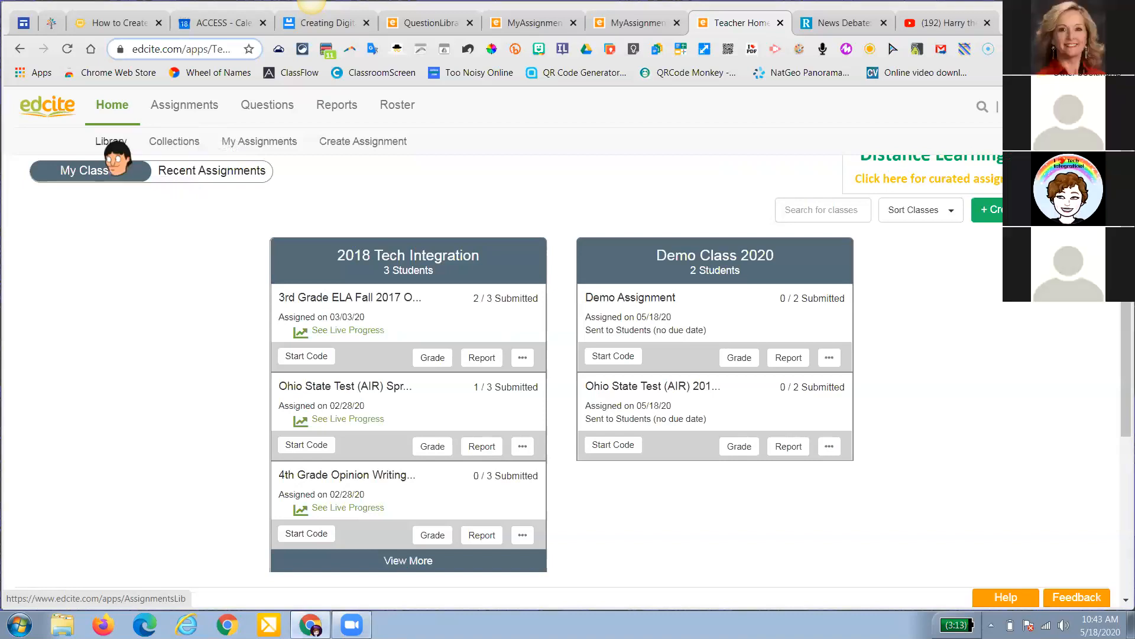
Browse Assignments > Library and Roster > My Classes, then open the Reports Summary Report
{"action": "left_click", "coordinate": [113, 145]}
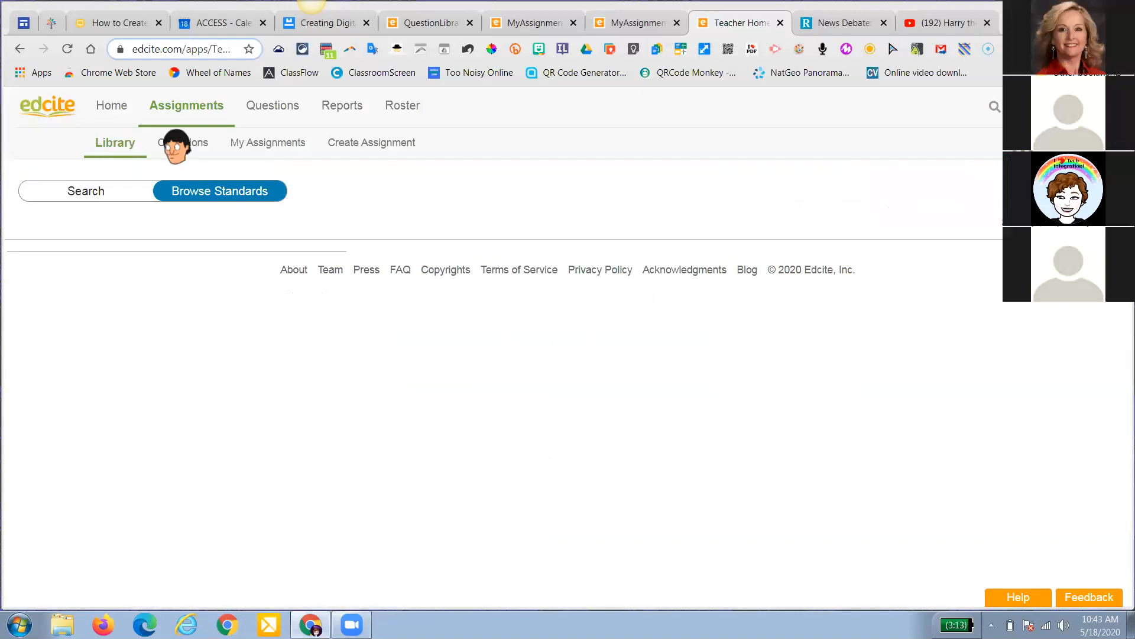
{"action": "mouse_move", "coordinate": [390, 119]}
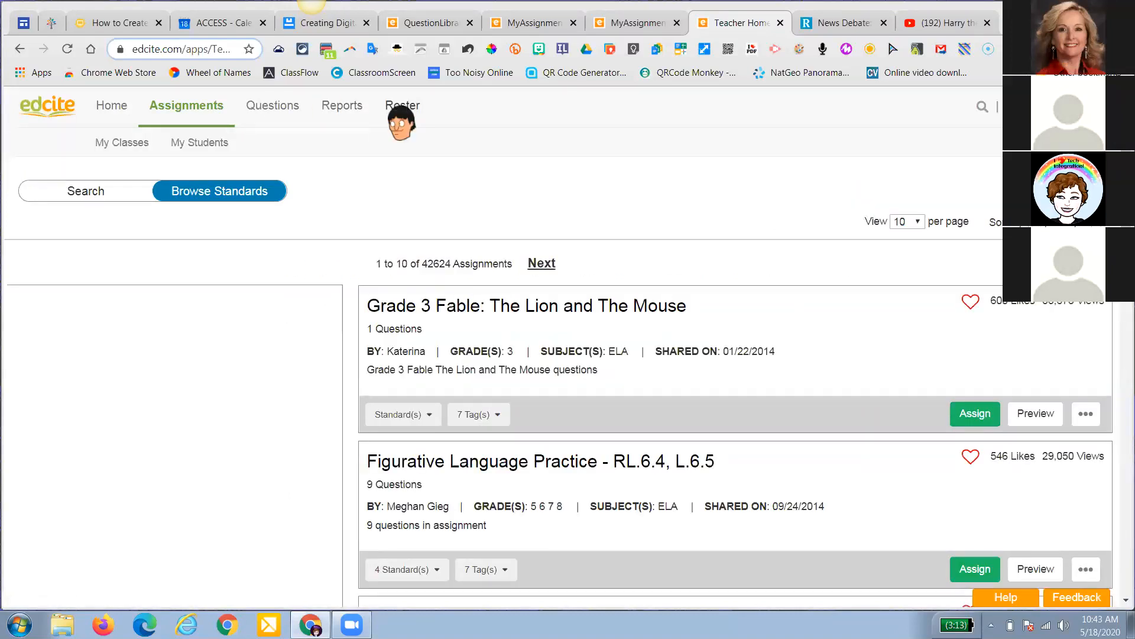
{"action": "left_click", "coordinate": [401, 122]}
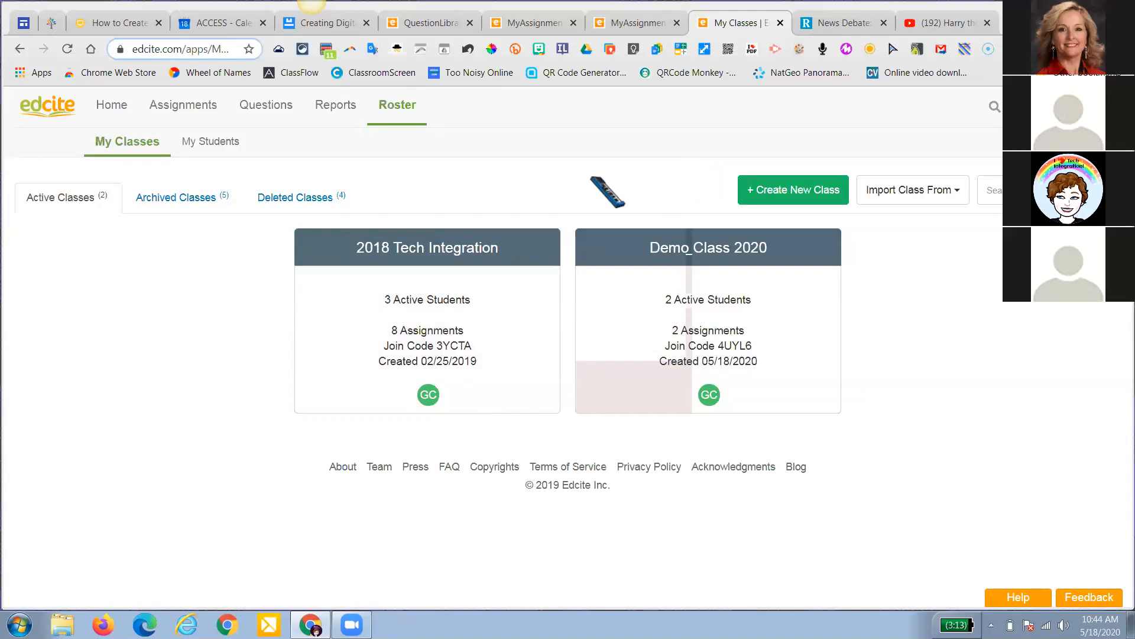
{"action": "left_click", "coordinate": [332, 116]}
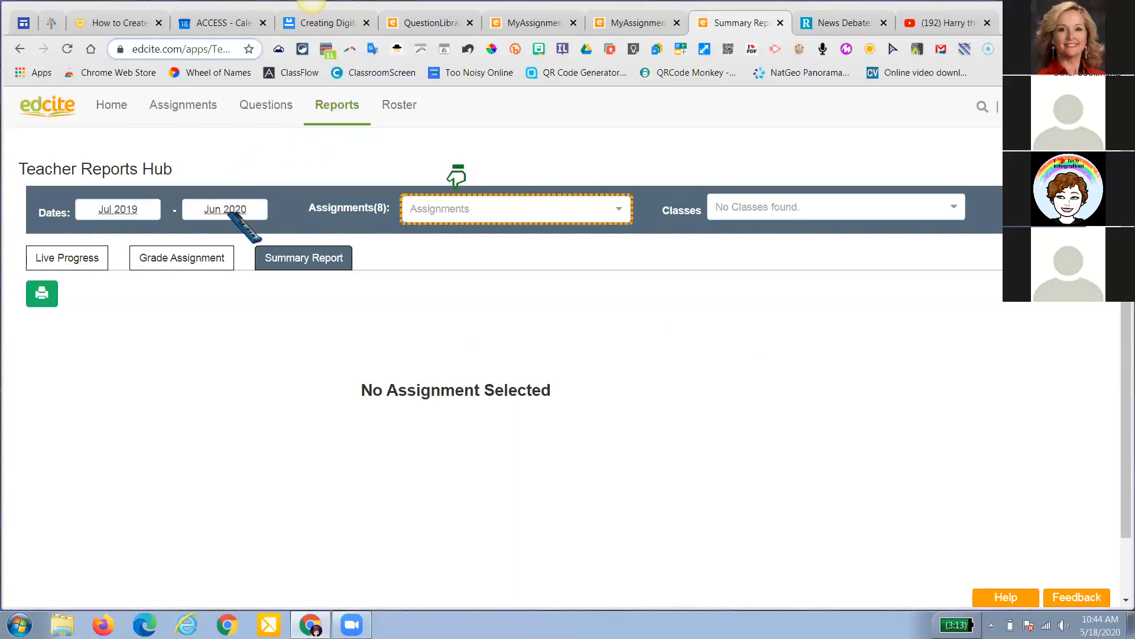
{"action": "left_click", "coordinate": [180, 258]}
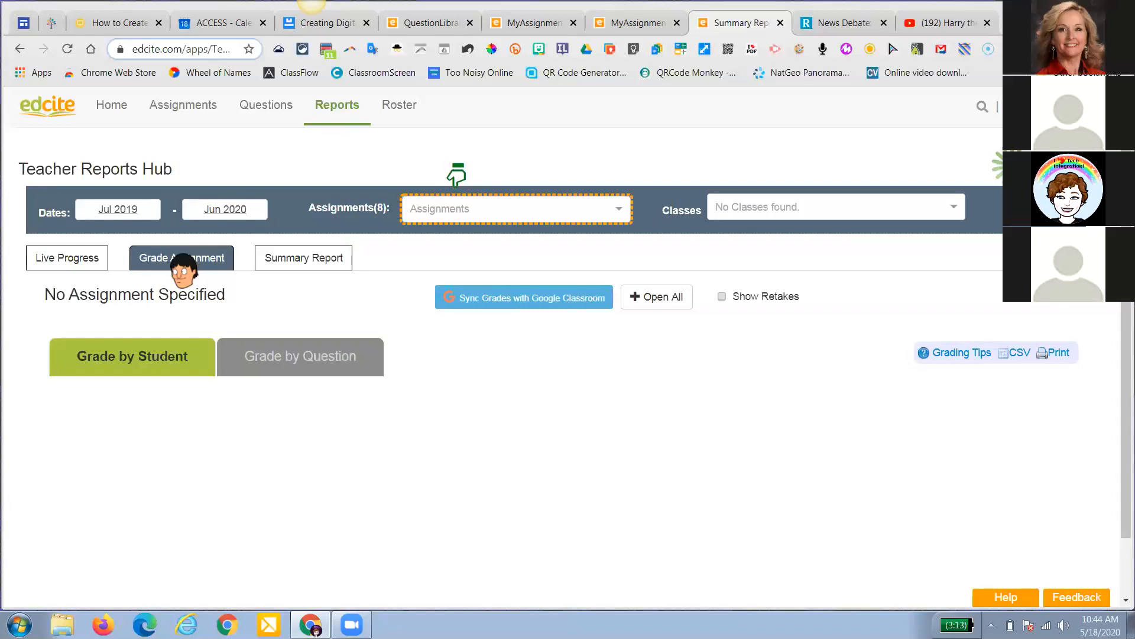
{"action": "scroll", "coordinate": [181, 267], "scroll_direction": "down", "scroll_amount": 1}
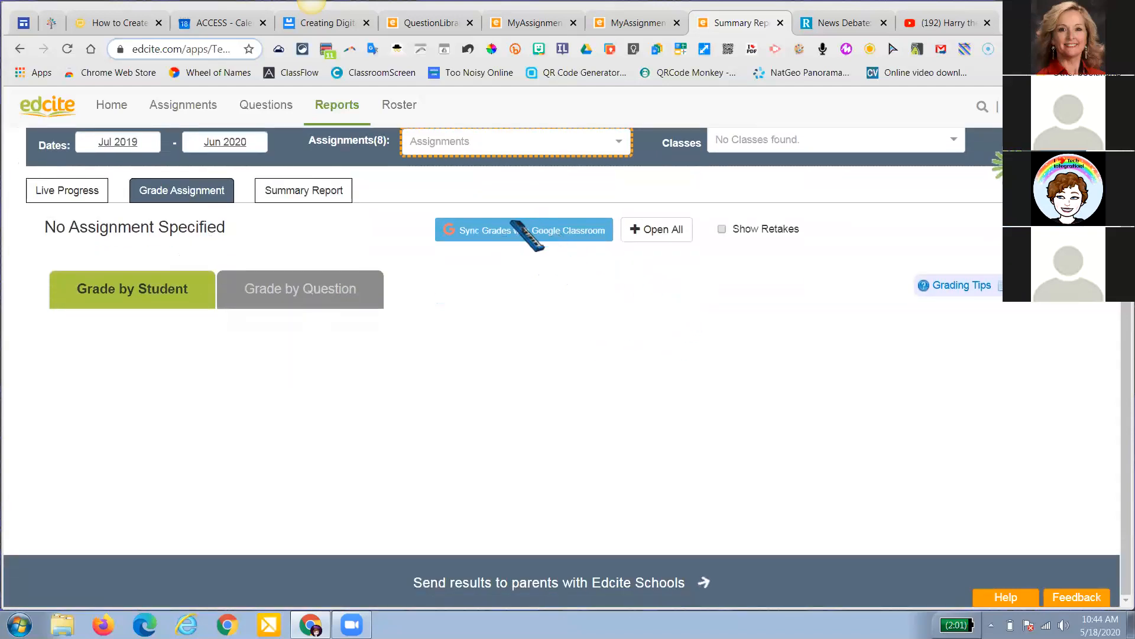
{"action": "scroll", "coordinate": [536, 249], "scroll_direction": "up", "scroll_amount": 1}
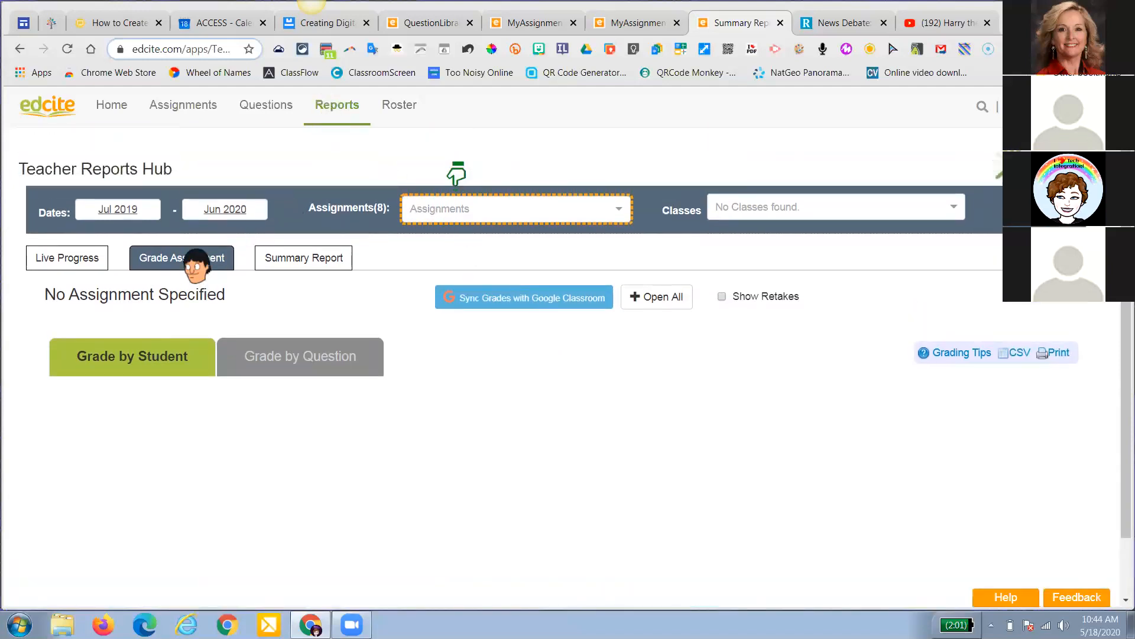
{"action": "left_click", "coordinate": [502, 216]}
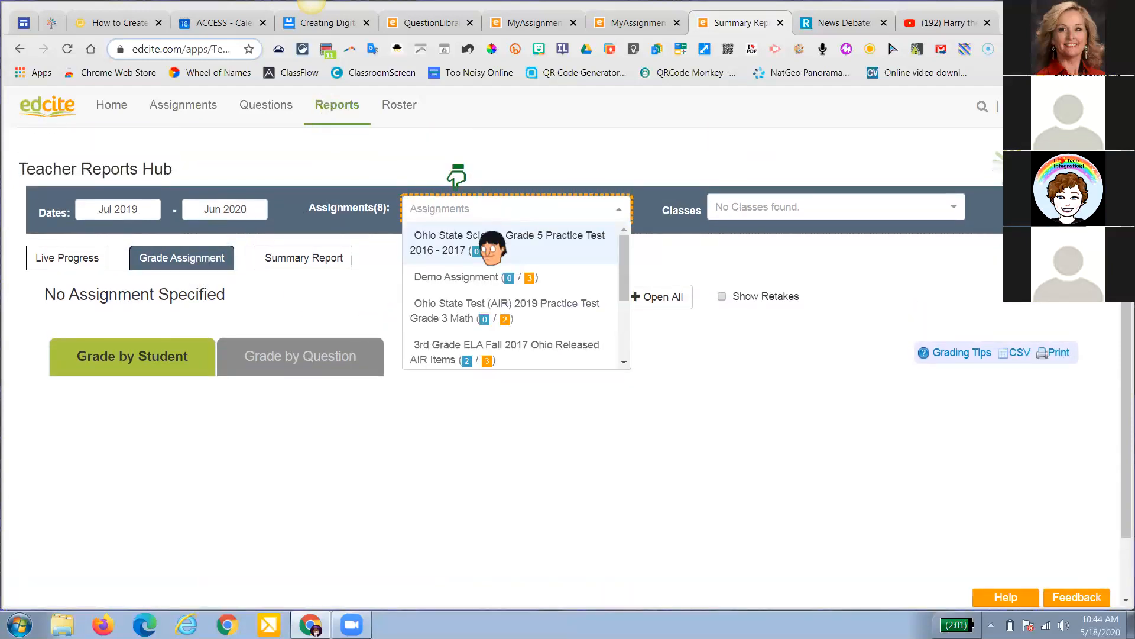
{"action": "scroll", "coordinate": [492, 306], "scroll_direction": "down", "scroll_amount": 3}
{"action": "scroll", "coordinate": [492, 307], "scroll_direction": "down", "scroll_amount": 1}
{"action": "left_click", "coordinate": [492, 301]}
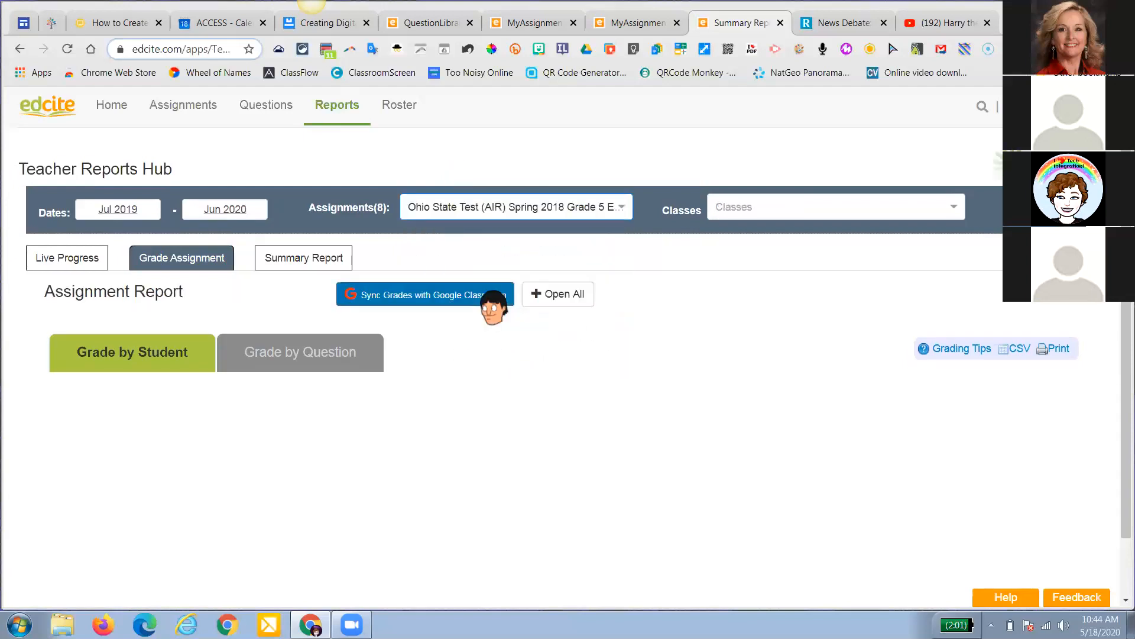
{"action": "scroll", "coordinate": [486, 342], "scroll_direction": "down", "scroll_amount": 1}
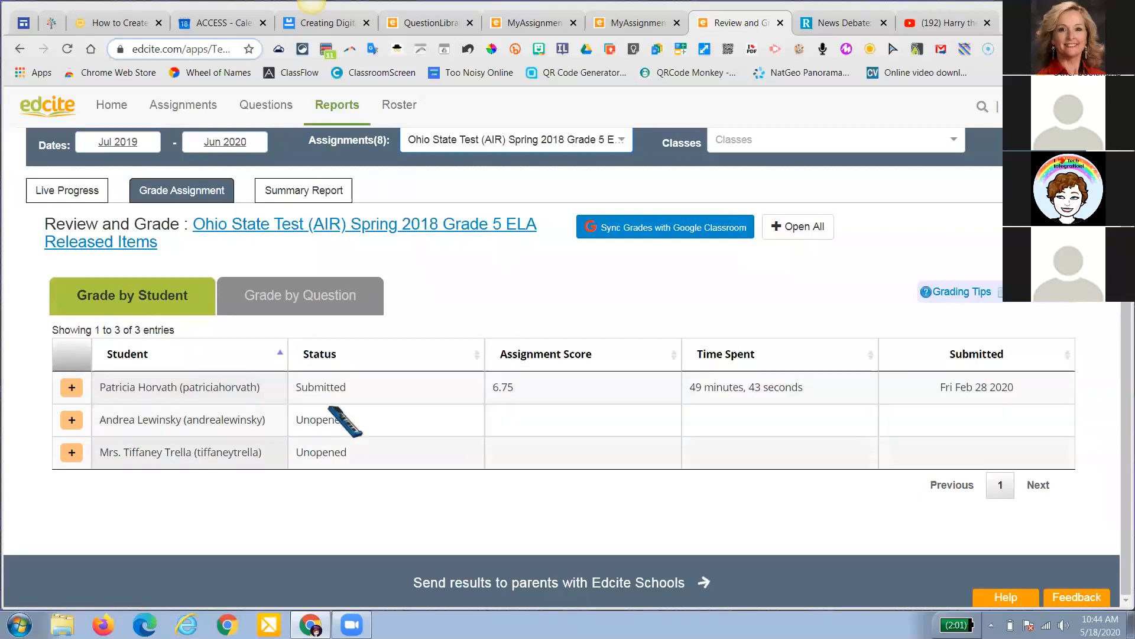
{"action": "scroll", "coordinate": [523, 393], "scroll_direction": "up", "scroll_amount": 1}
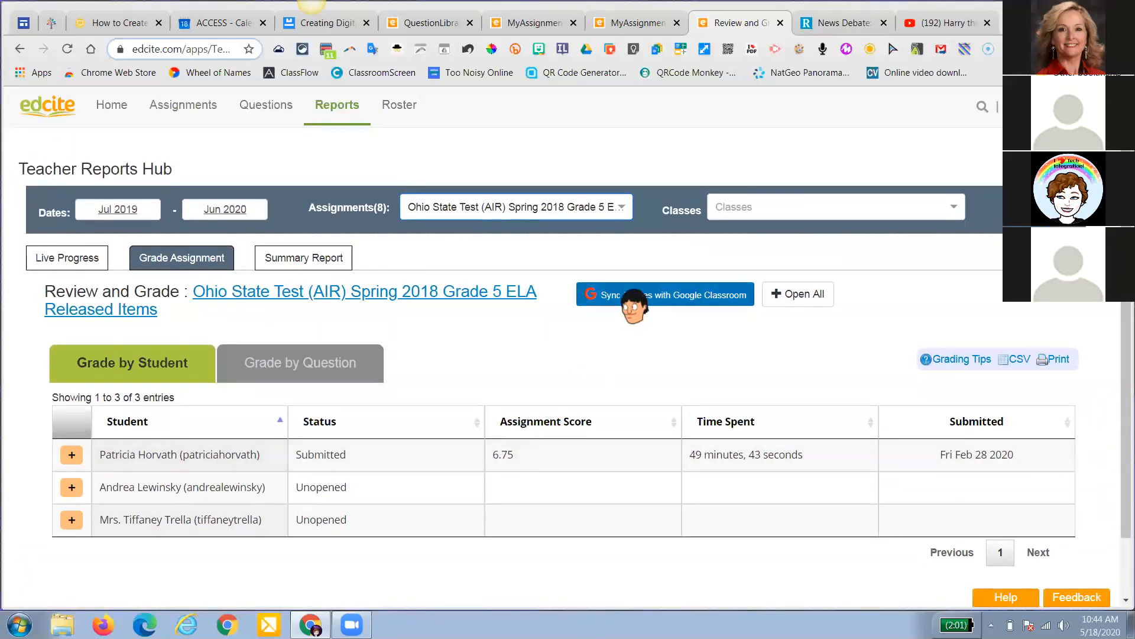
{"action": "left_click", "coordinate": [631, 298]}
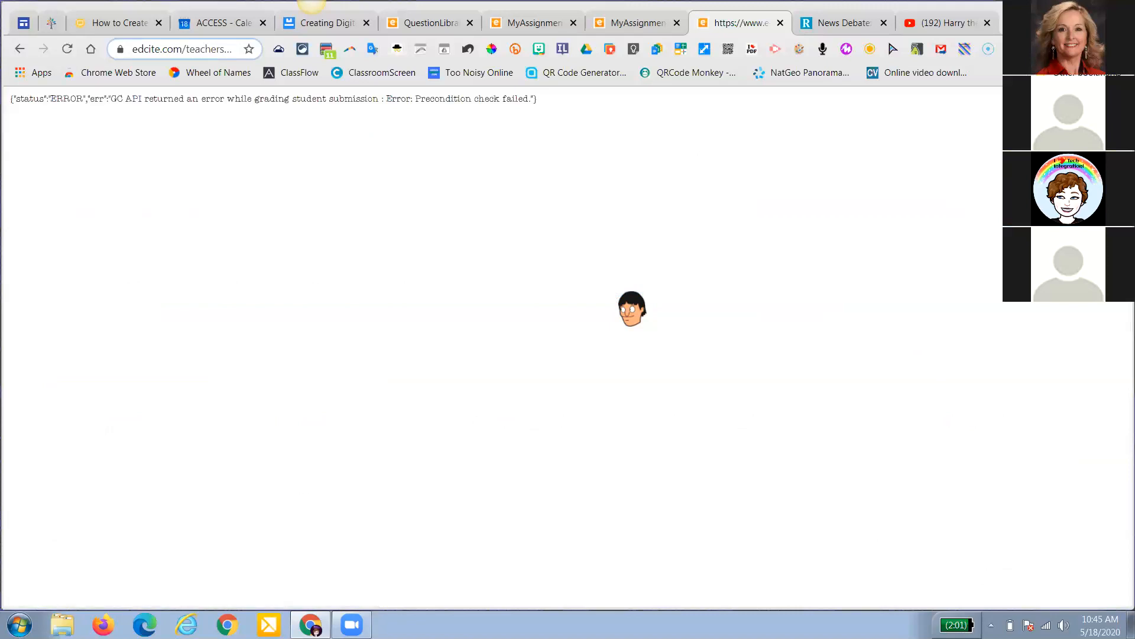
{"action": "left_click", "coordinate": [19, 51]}
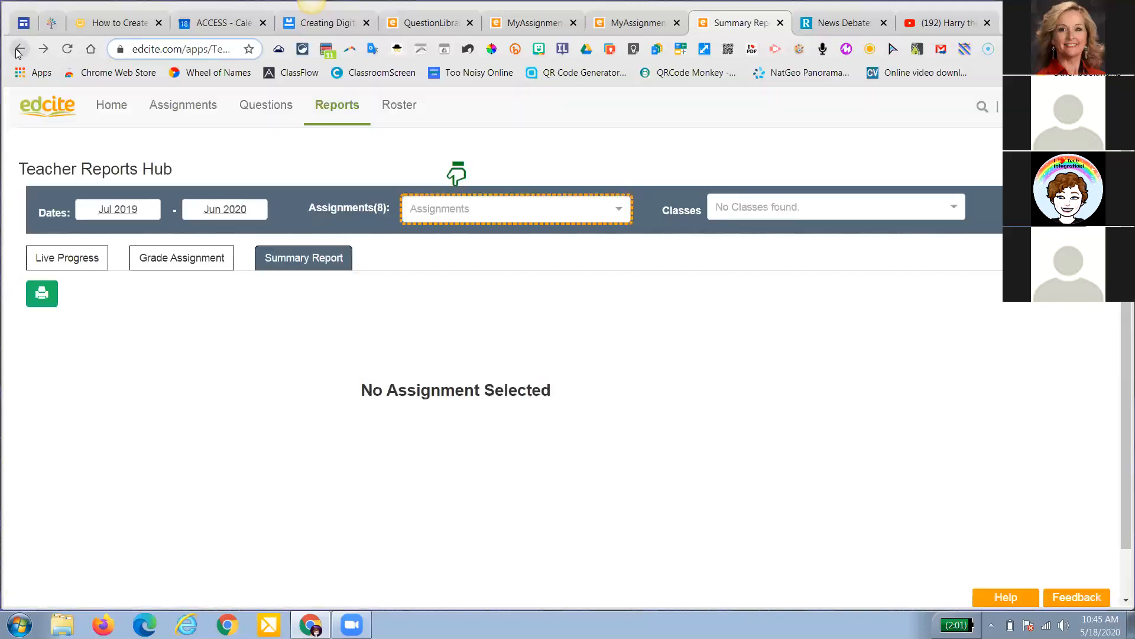
Choose the Hyperbole assignment in the reports and switch to grading its submissions
{"action": "left_click", "coordinate": [573, 213]}
{"action": "scroll", "coordinate": [537, 303], "scroll_direction": "down", "scroll_amount": 5}
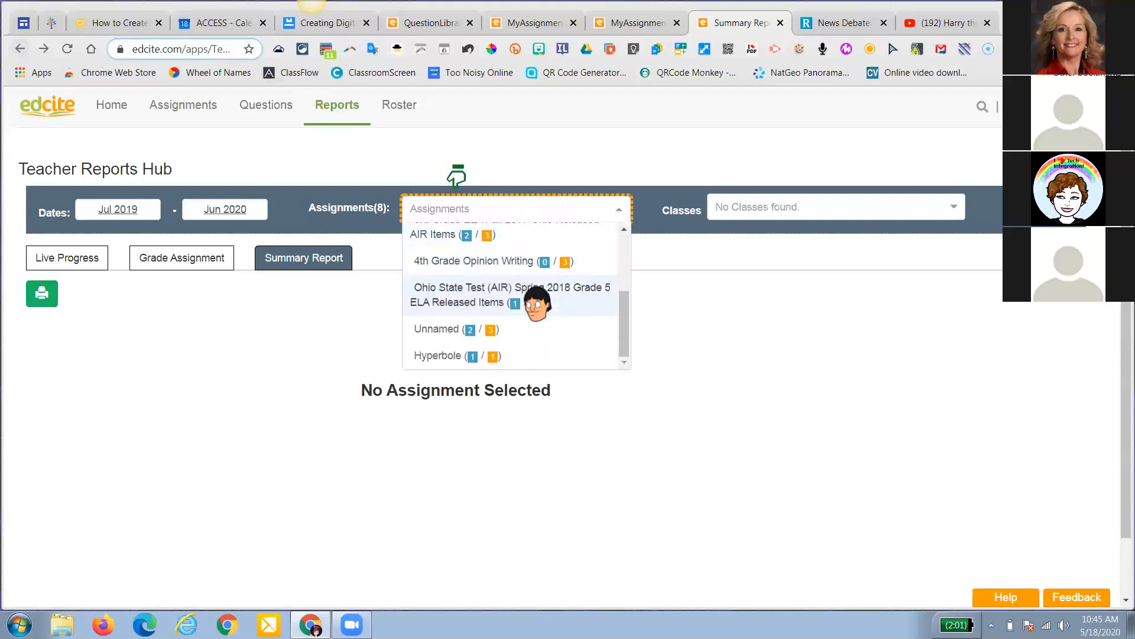
{"action": "left_click", "coordinate": [537, 299]}
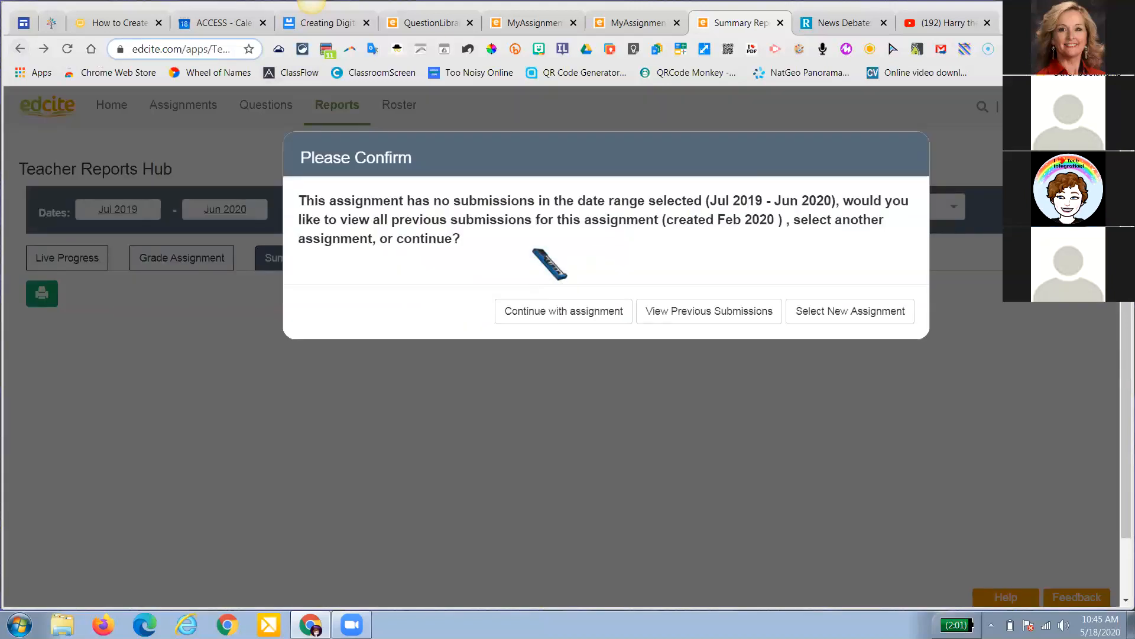
{"action": "left_click", "coordinate": [583, 312]}
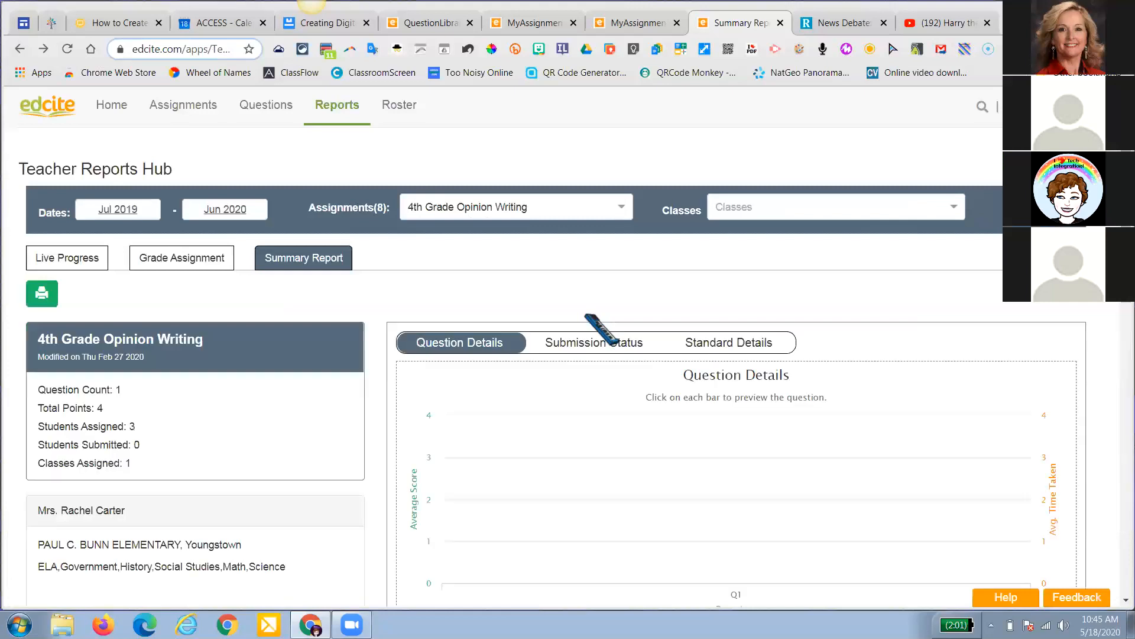
{"action": "scroll", "coordinate": [585, 316], "scroll_direction": "down", "scroll_amount": 2}
{"action": "scroll", "coordinate": [584, 231], "scroll_direction": "up", "scroll_amount": 2}
{"action": "left_click", "coordinate": [569, 213]}
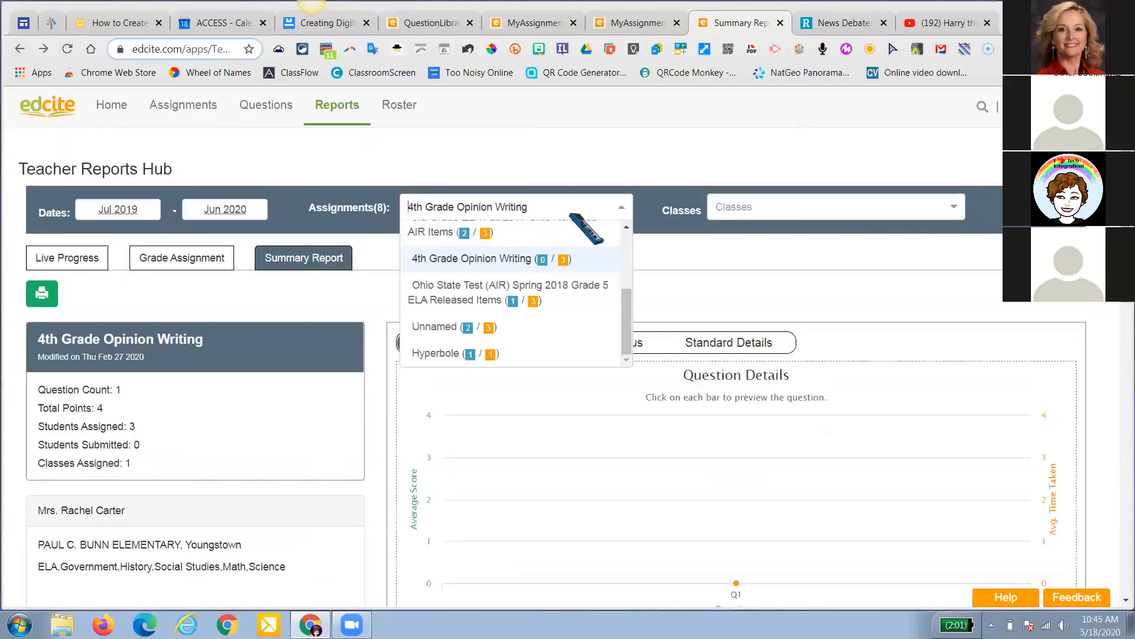
{"action": "scroll", "coordinate": [569, 224], "scroll_direction": "down", "scroll_amount": 2}
{"action": "left_click", "coordinate": [552, 279]}
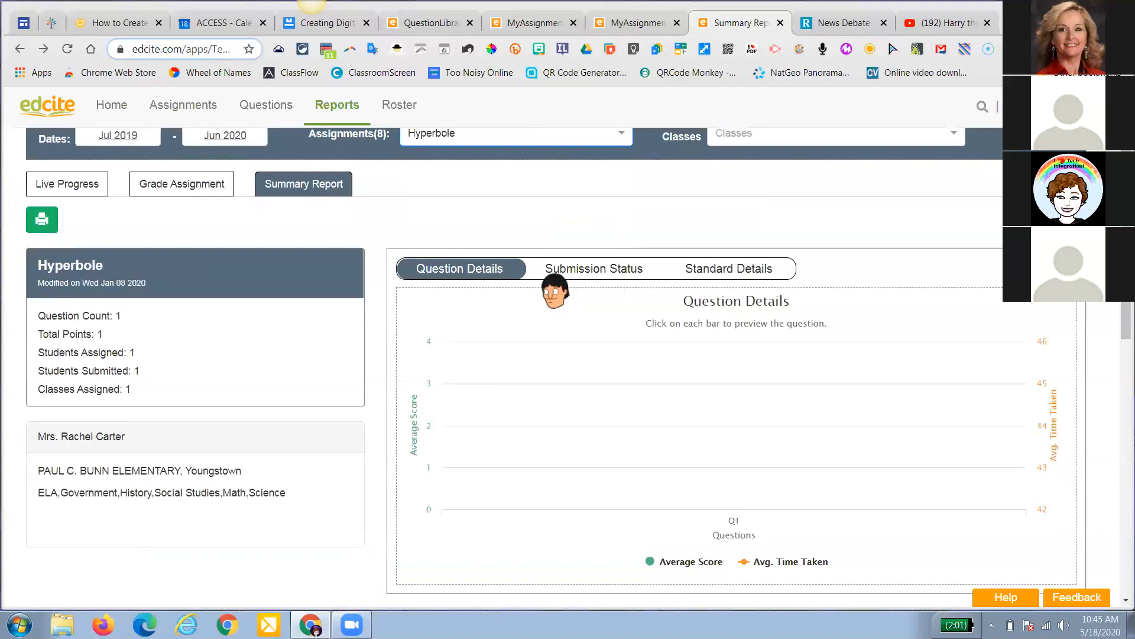
{"action": "scroll", "coordinate": [515, 278], "scroll_direction": "up", "scroll_amount": 2}
{"action": "left_click", "coordinate": [206, 265]}
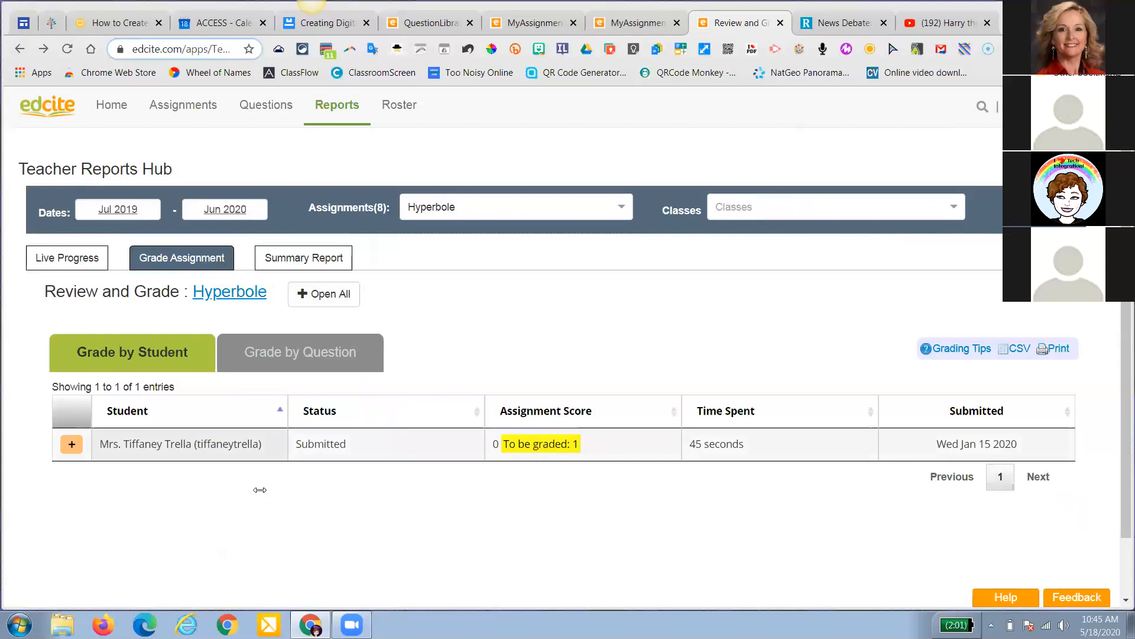
Score the student's Q1 answer 1 out of 1 point
{"action": "left_click", "coordinate": [72, 444]}
{"action": "scroll", "coordinate": [182, 467], "scroll_direction": "down", "scroll_amount": 4}
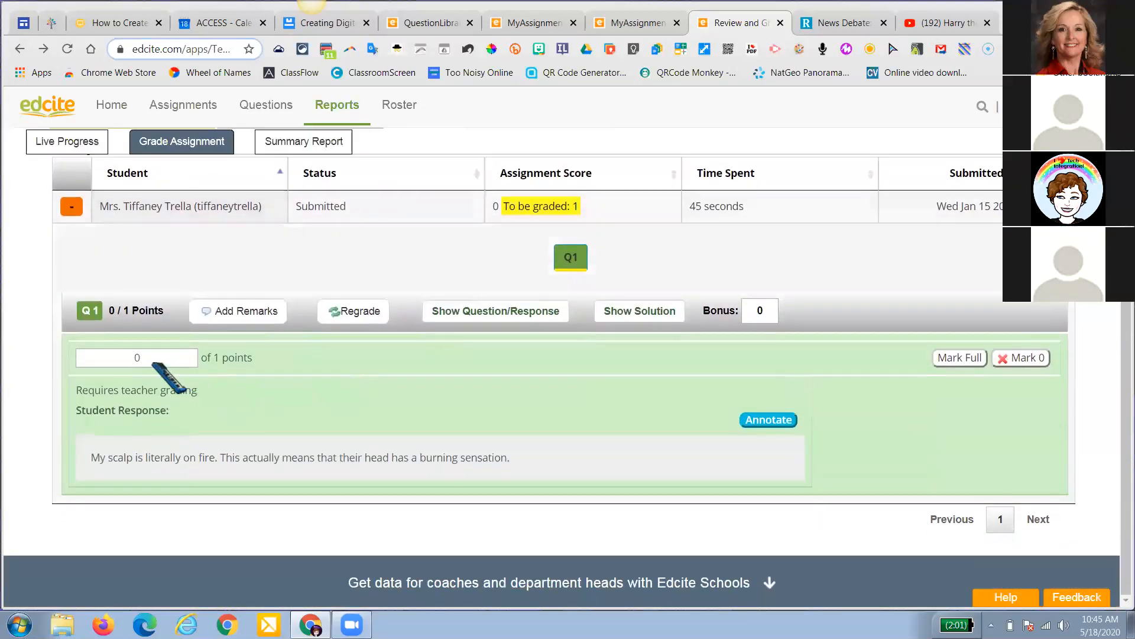
{"action": "left_click_drag", "start_coordinate": [152, 364], "coordinate": [130, 363]}
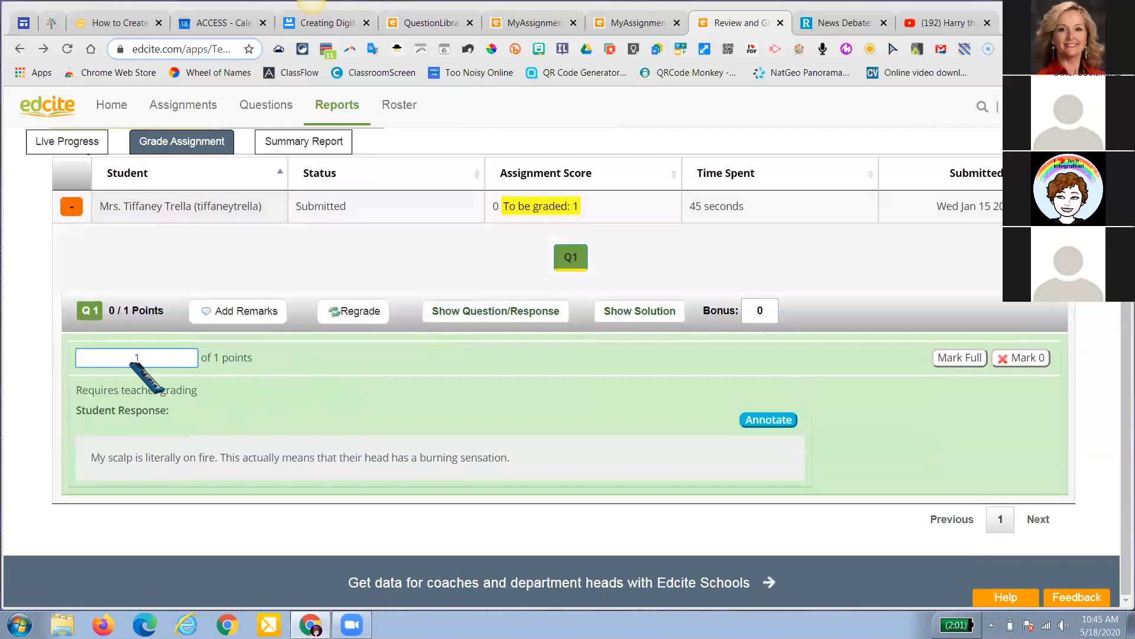
{"action": "key", "text": "Return"}
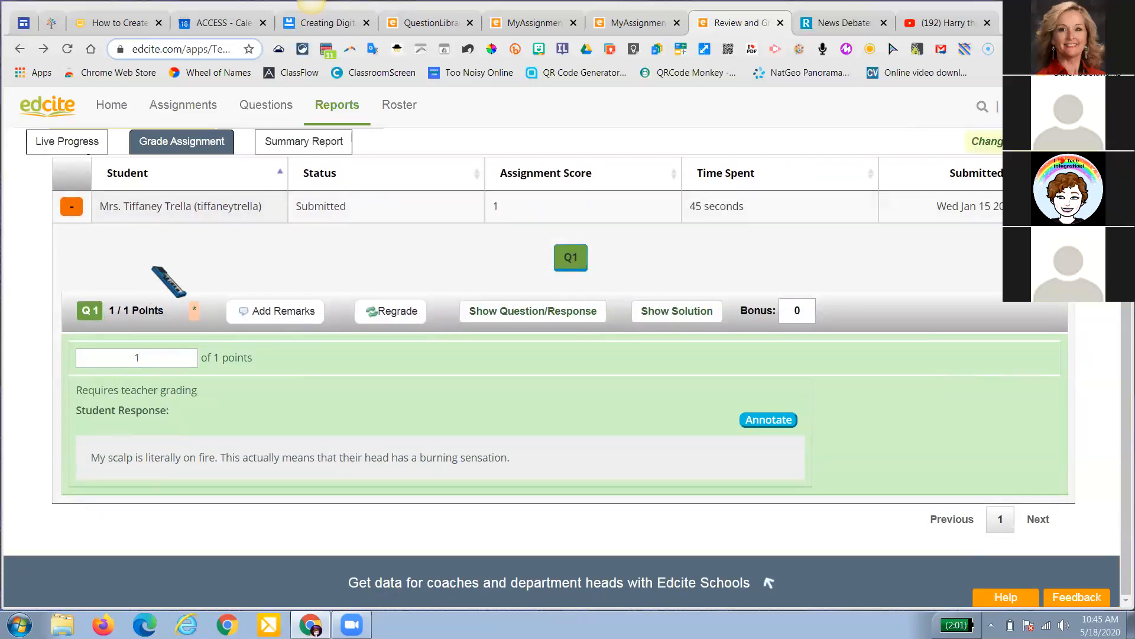
{"action": "scroll", "coordinate": [159, 278], "scroll_direction": "up", "scroll_amount": 4}
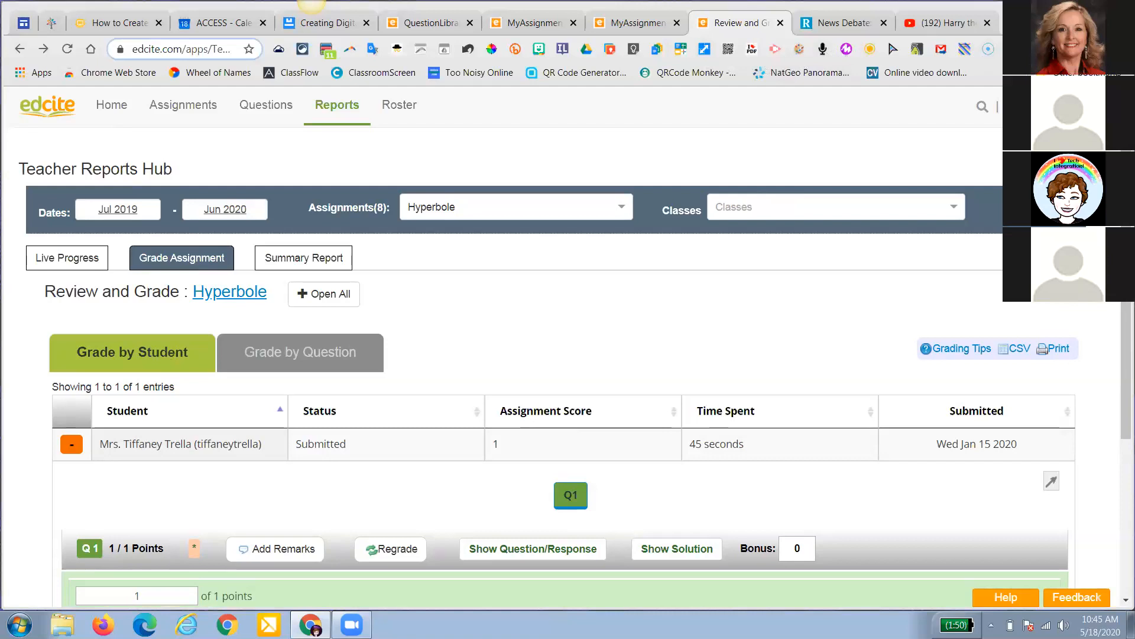
Open Google Classroom in a new tab and enter the Hype Up Your Google Tools with HyperDocs class
{"action": "key", "text": "ctrl+t"}
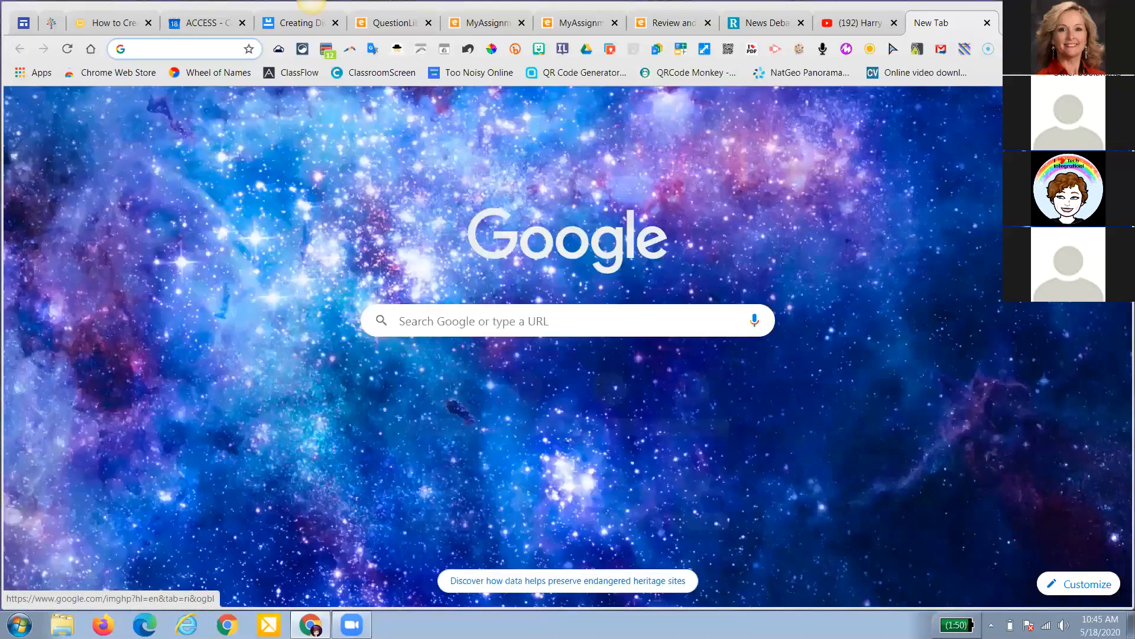
{"action": "left_click", "coordinate": [1067, 109]}
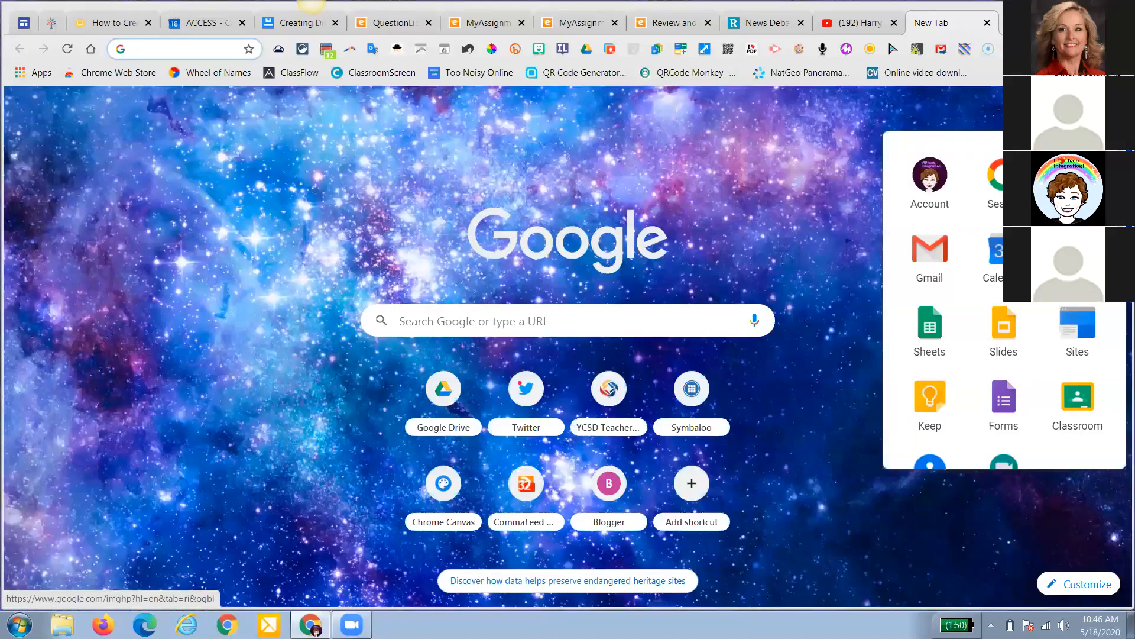
{"action": "left_click", "coordinate": [1083, 407]}
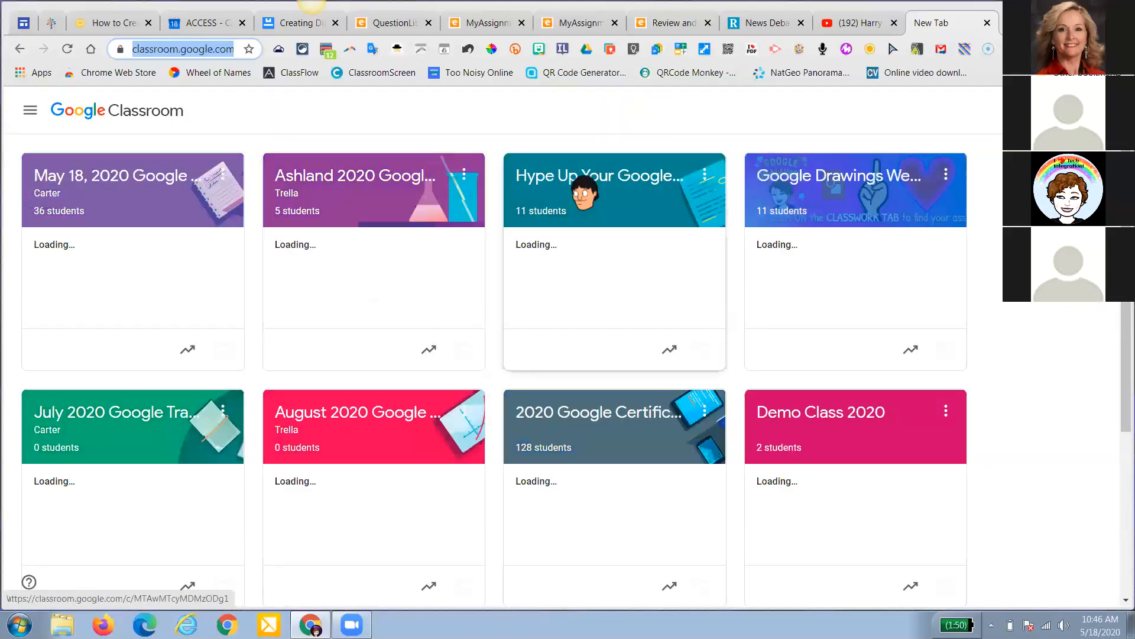
{"action": "left_click", "coordinate": [580, 177]}
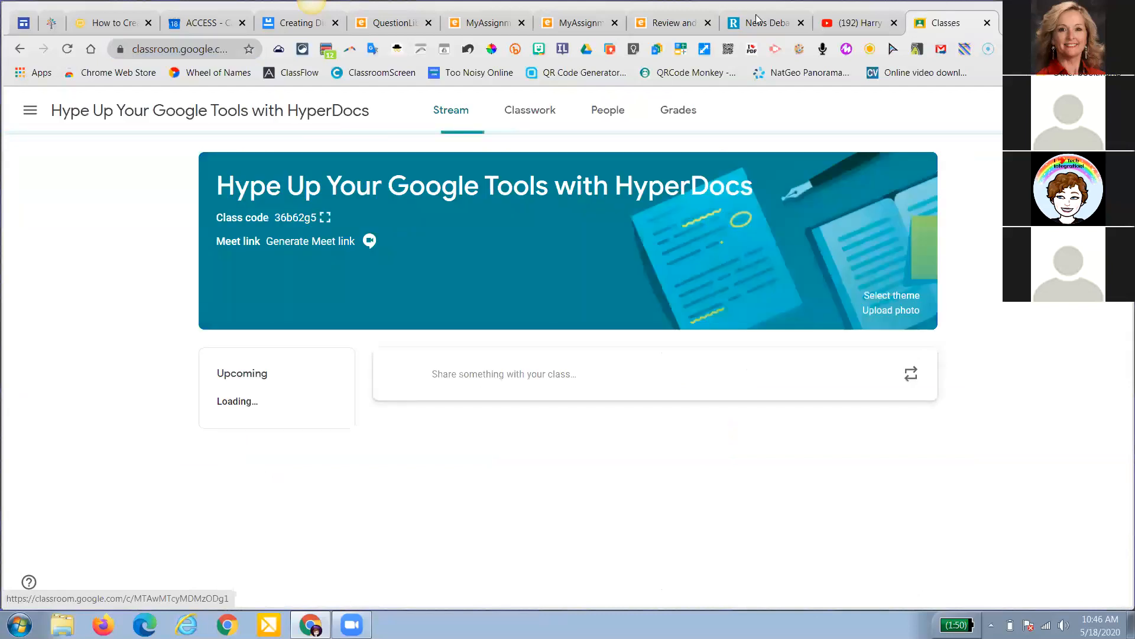
Move the Classroom tab before the News Debate tab, try Tab Resize's 1x2 split, then undo it
{"action": "left_click_drag", "start_coordinate": [947, 22], "coordinate": [759, 21]}
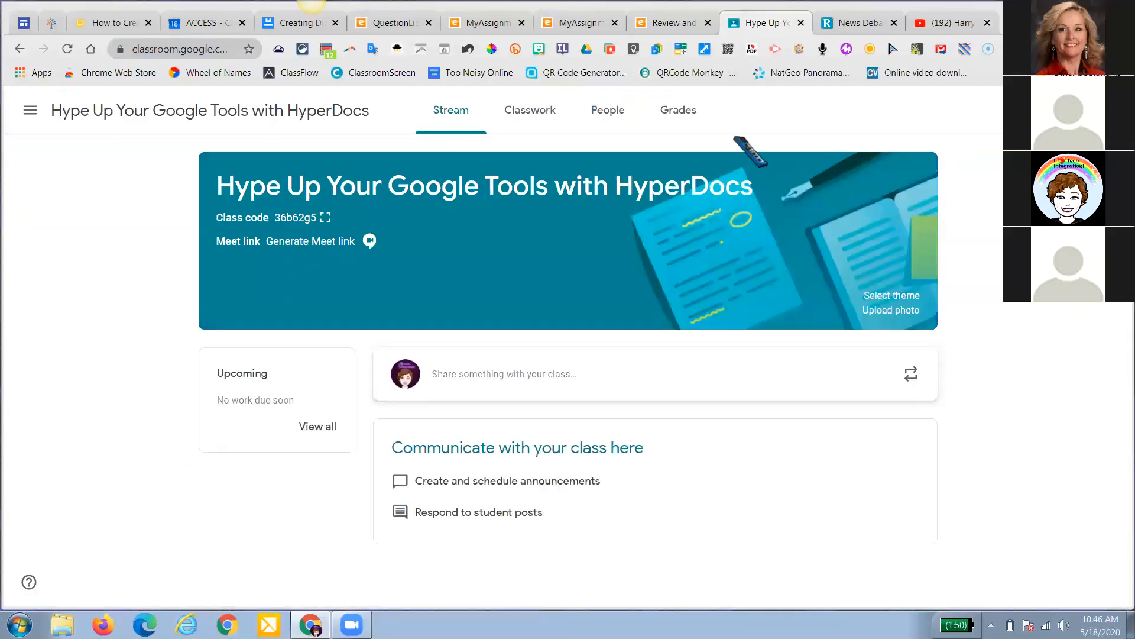
{"action": "left_click", "coordinate": [704, 50]}
{"action": "right_click", "coordinate": [704, 50]}
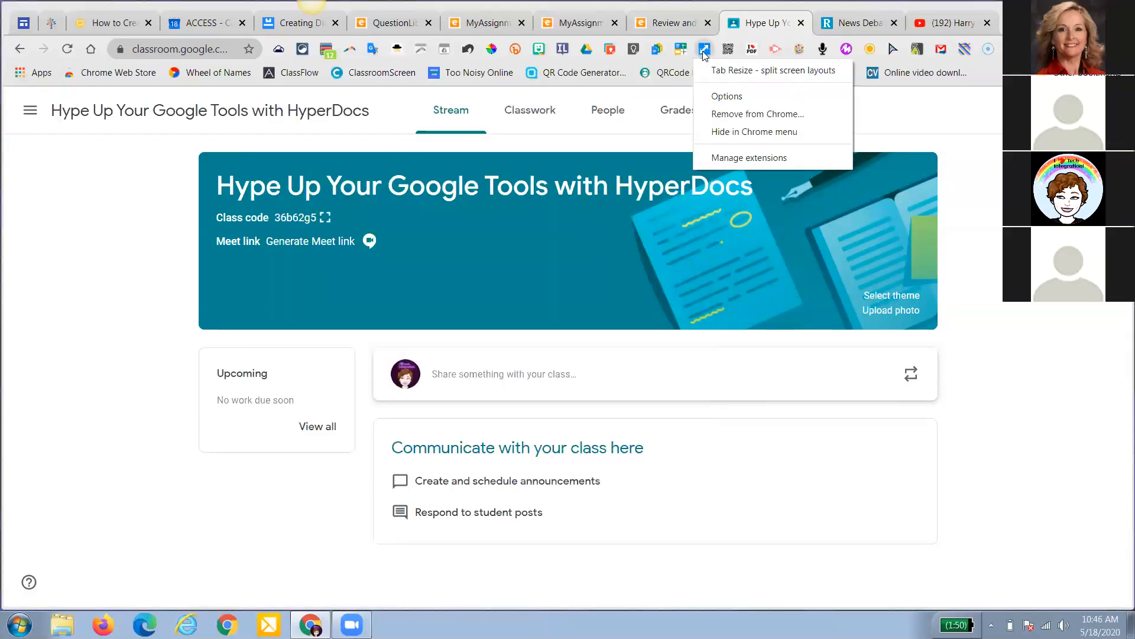
{"action": "left_click", "coordinate": [704, 50]}
{"action": "left_click", "coordinate": [703, 50]}
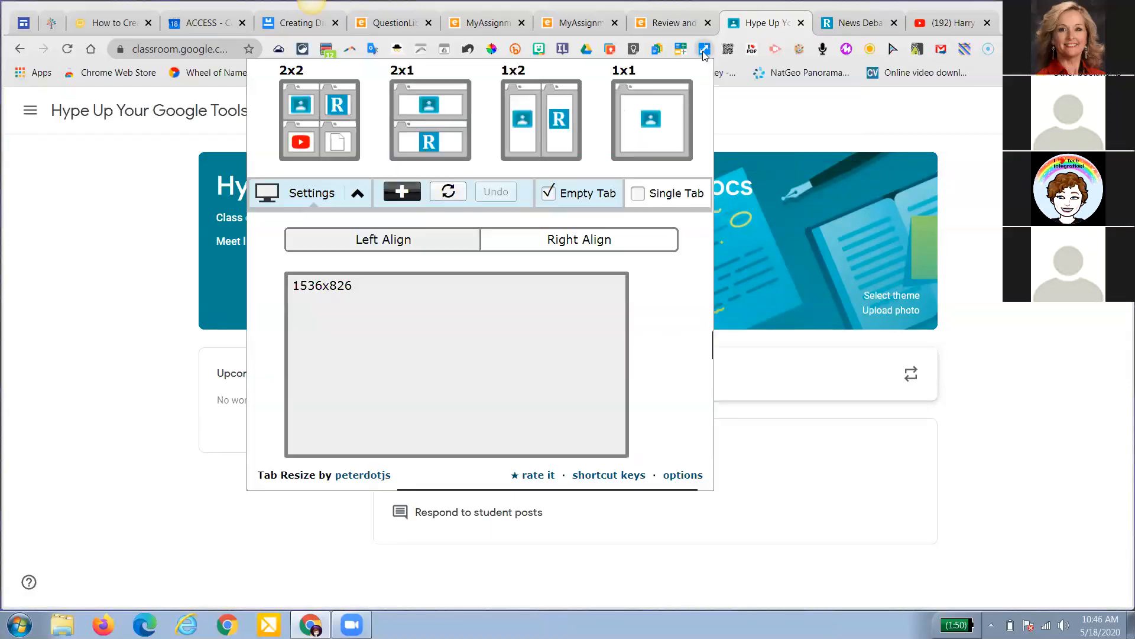
{"action": "left_click", "coordinate": [545, 131]}
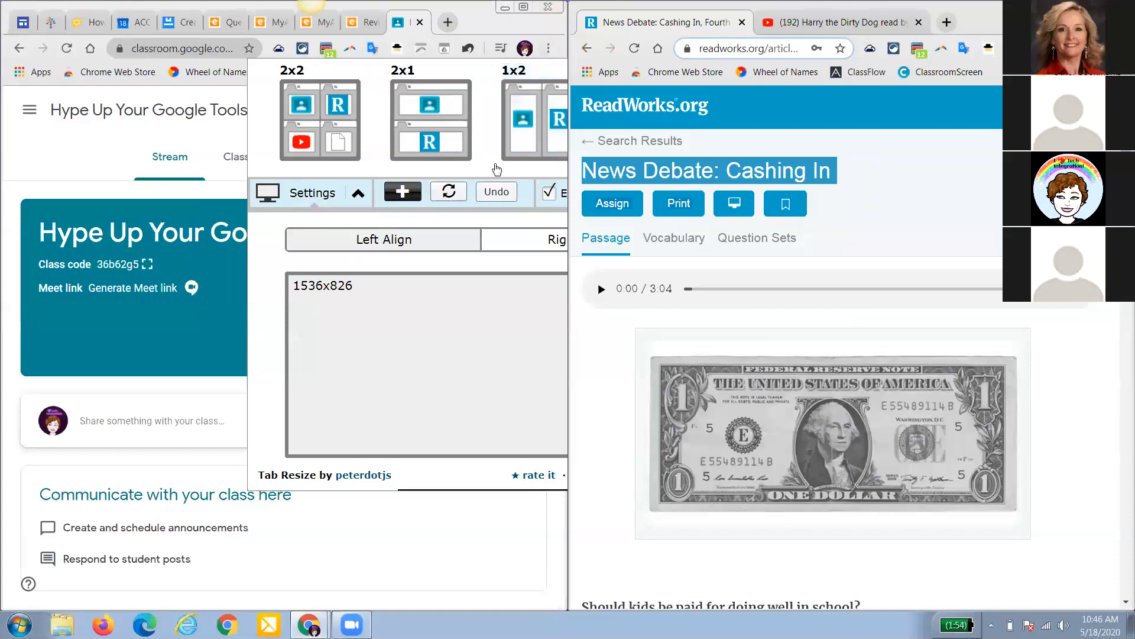
{"action": "left_click", "coordinate": [497, 192]}
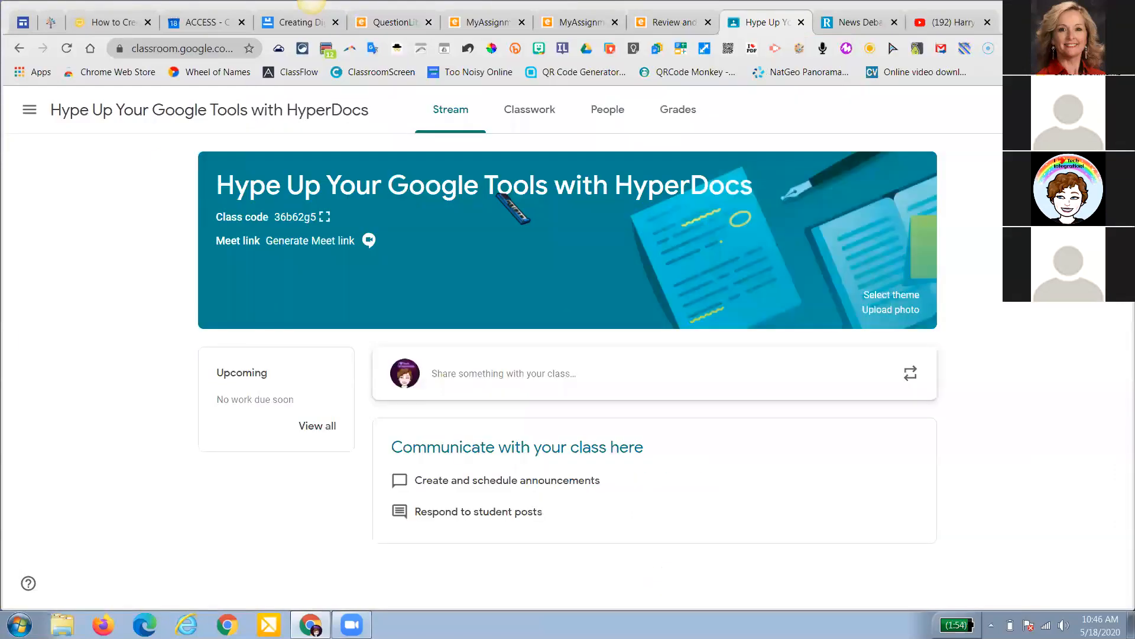
Switch to the Edcite Reports tab and split the window with Tab Resize's 1x2 layout
{"action": "left_click", "coordinate": [656, 25]}
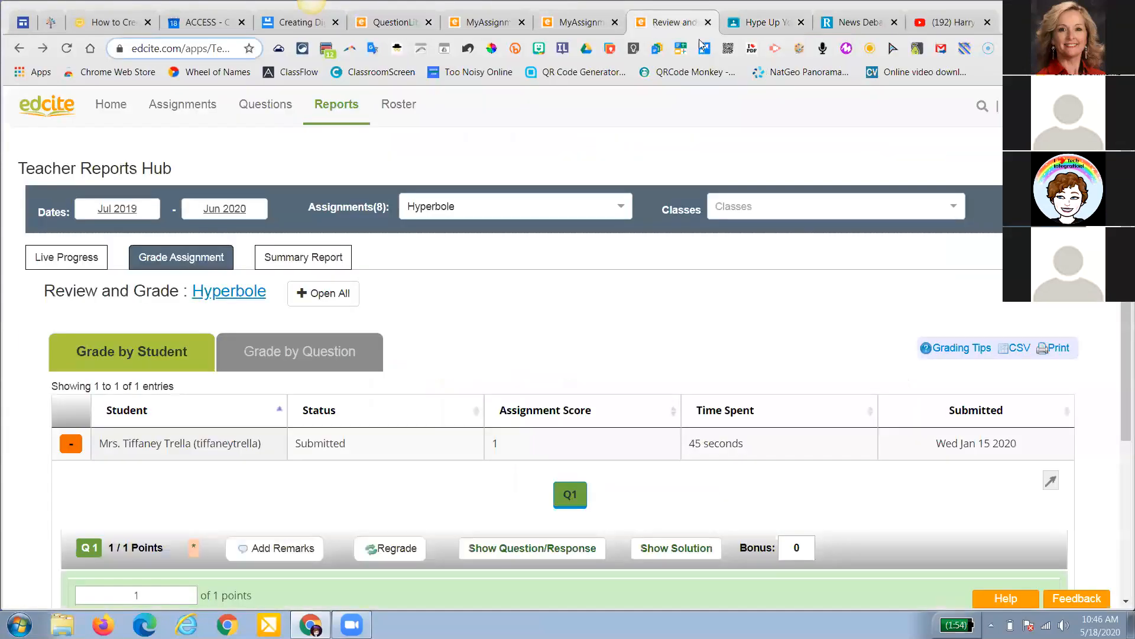
{"action": "left_click", "coordinate": [704, 50]}
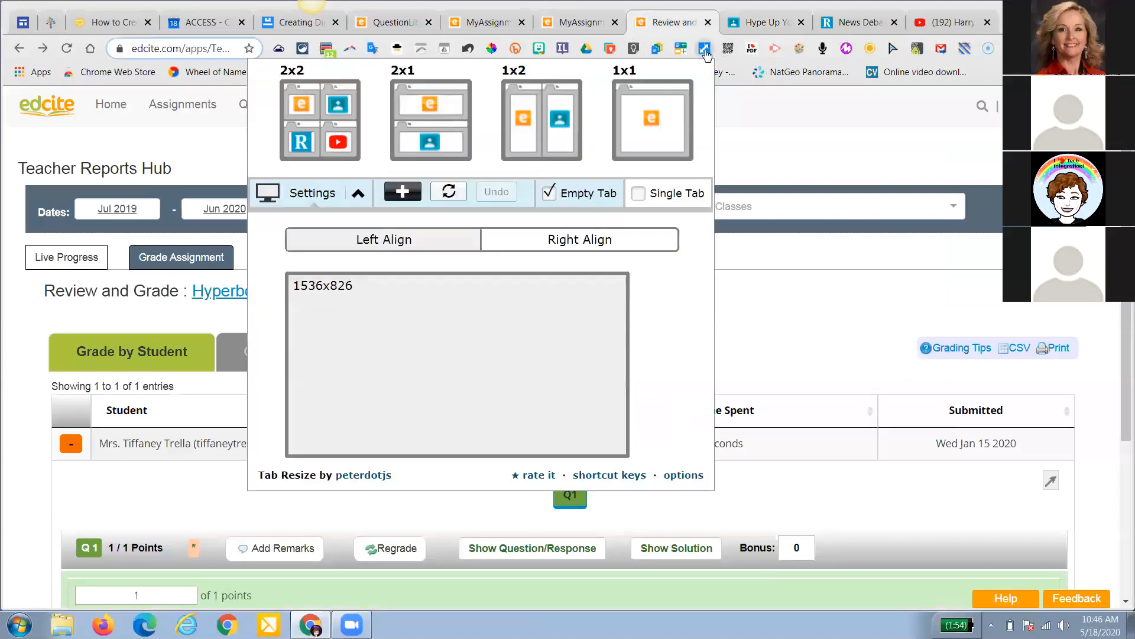
{"action": "left_click", "coordinate": [558, 123]}
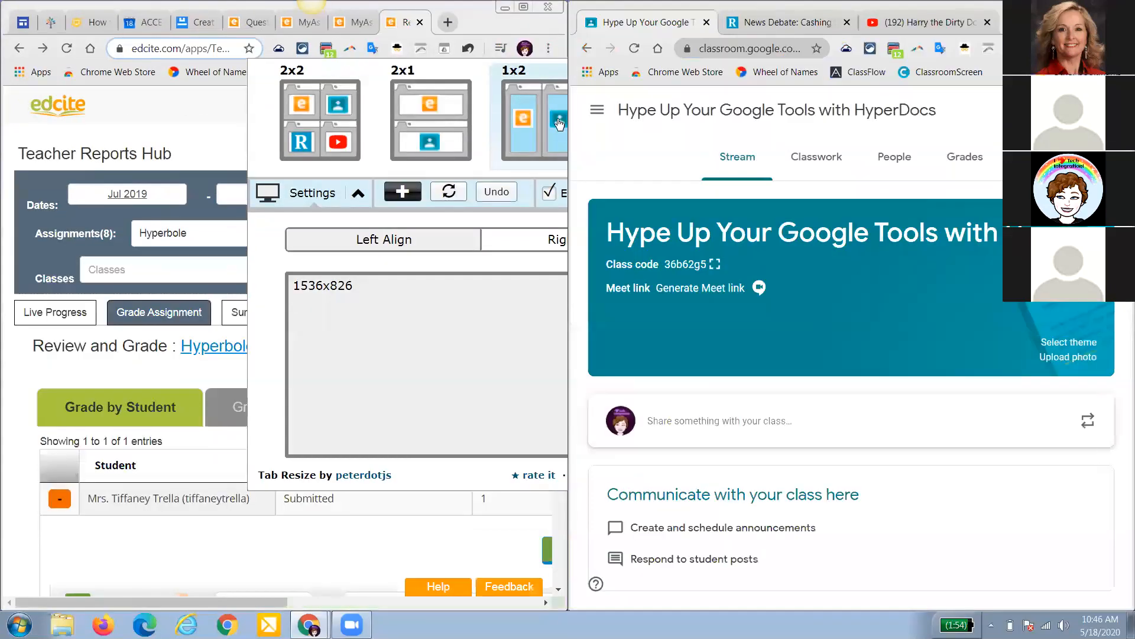
{"action": "left_click", "coordinate": [221, 117]}
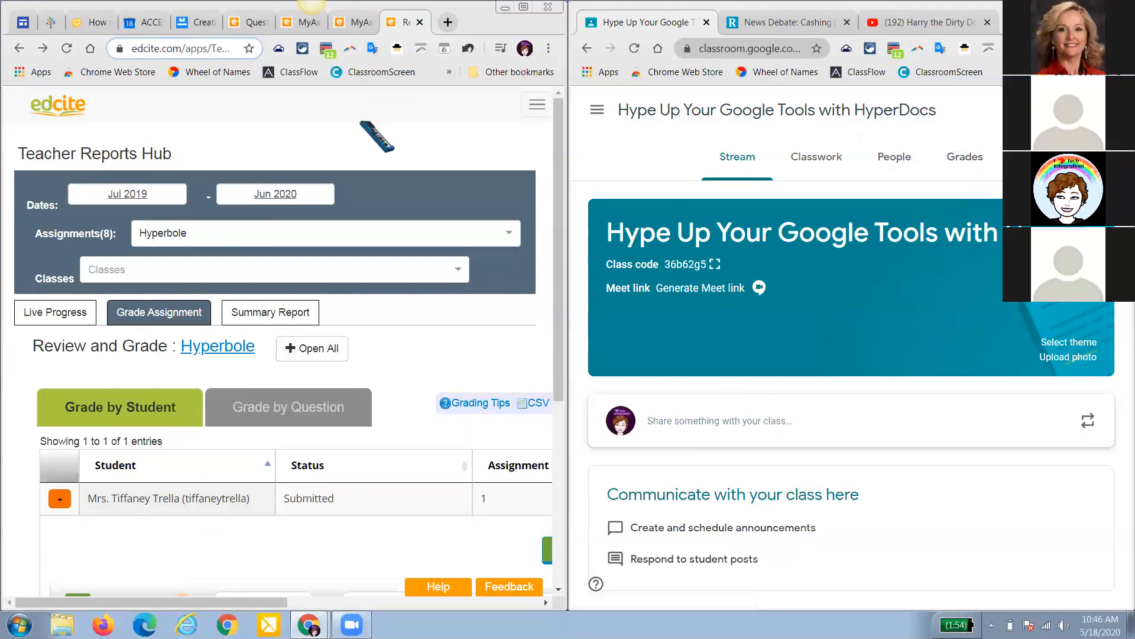
Undo the Tab Resize split to restore a single full window
{"action": "left_click", "coordinate": [548, 48]}
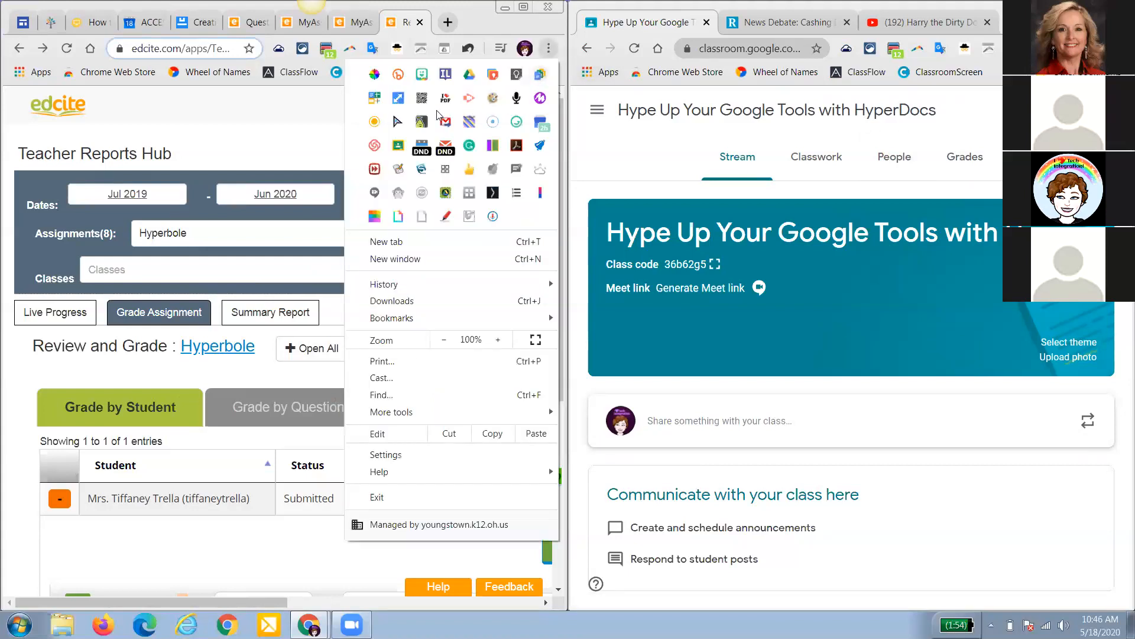
{"action": "left_click", "coordinate": [396, 99]}
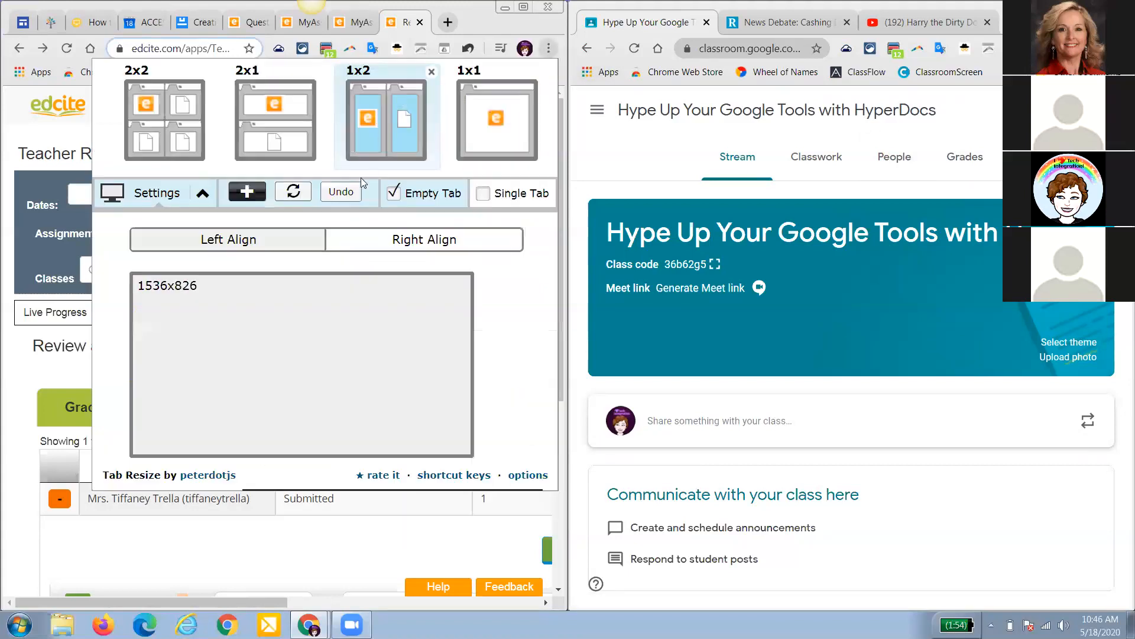
{"action": "left_click", "coordinate": [349, 191]}
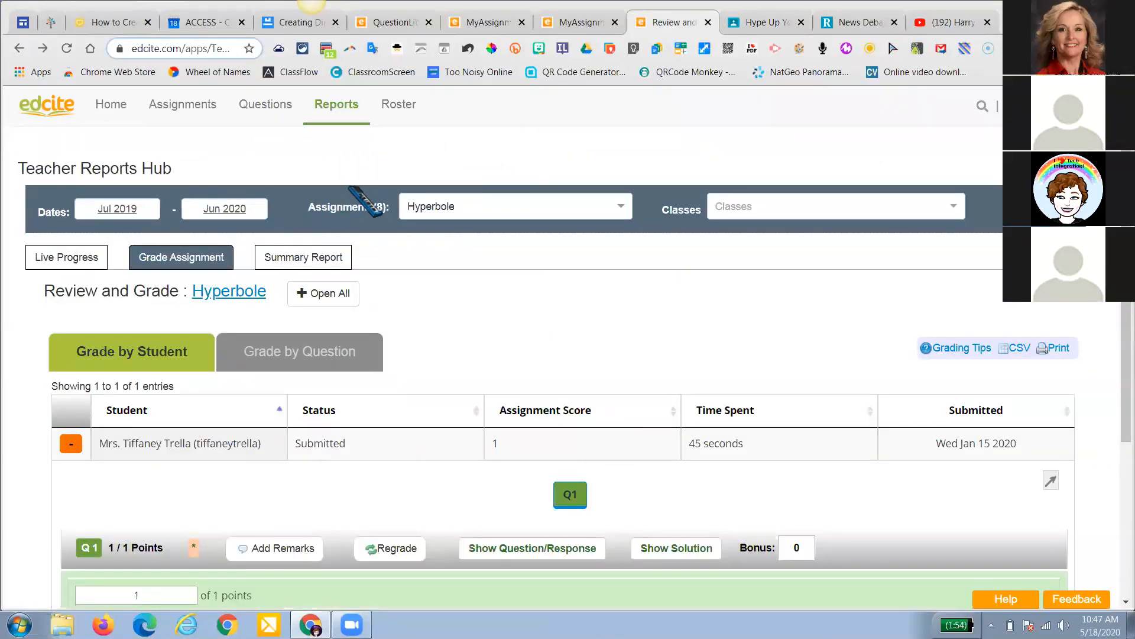
{"action": "mouse_move", "coordinate": [256, 118]}
{"action": "mouse_move", "coordinate": [169, 107]}
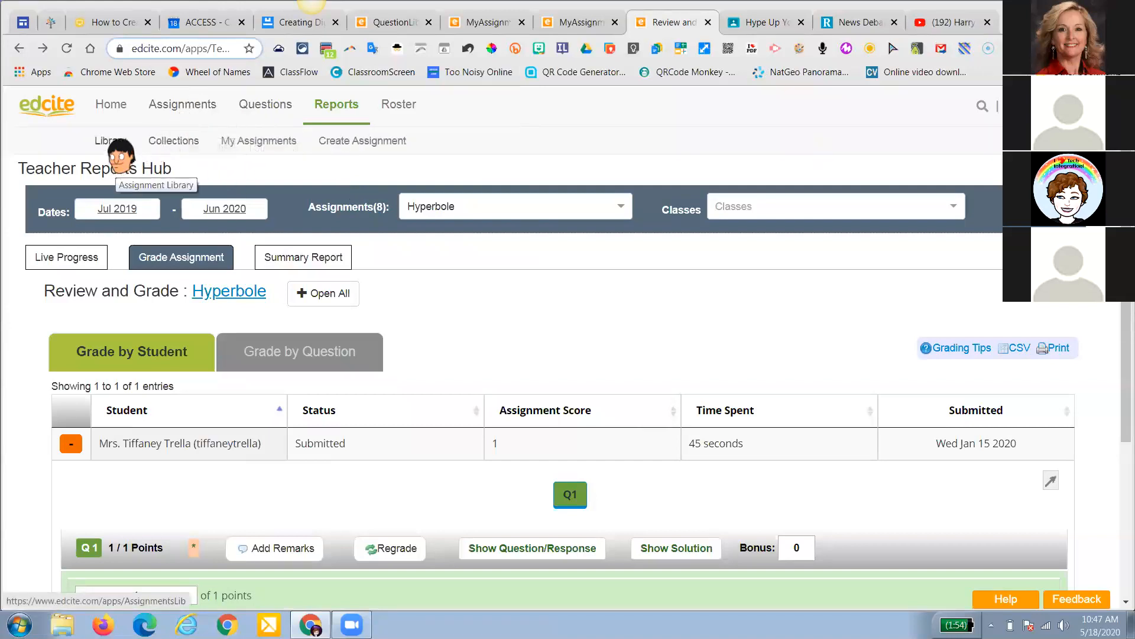
Open Demo Assignment from My Assignments and dismiss the already-sent warning
{"action": "left_click", "coordinate": [255, 143]}
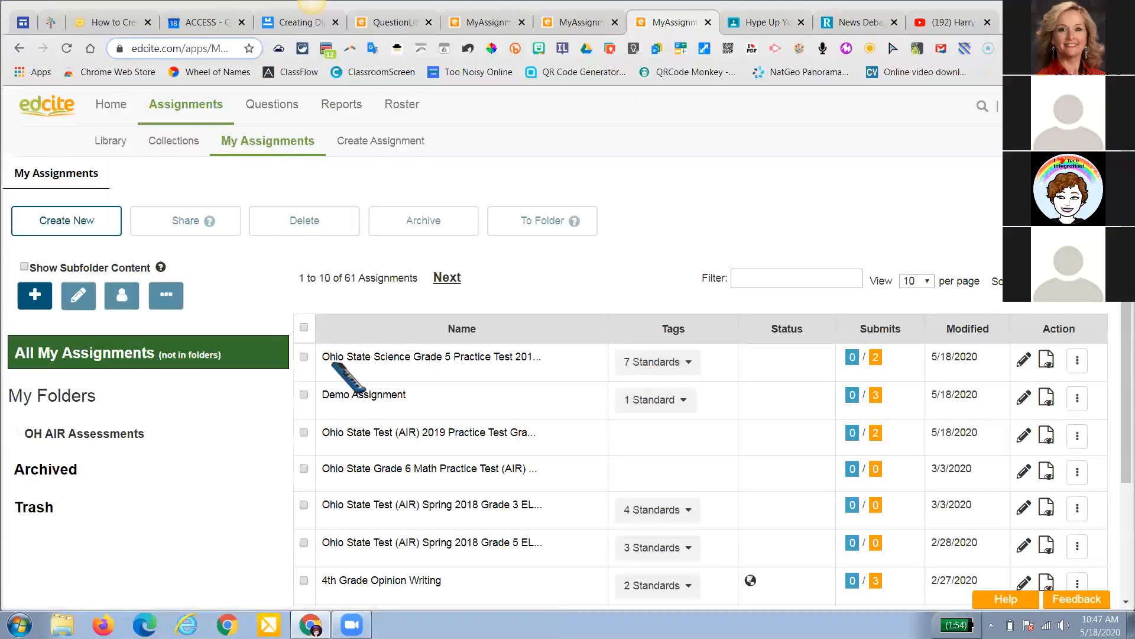
{"action": "scroll", "coordinate": [319, 379], "scroll_direction": "down", "scroll_amount": 1}
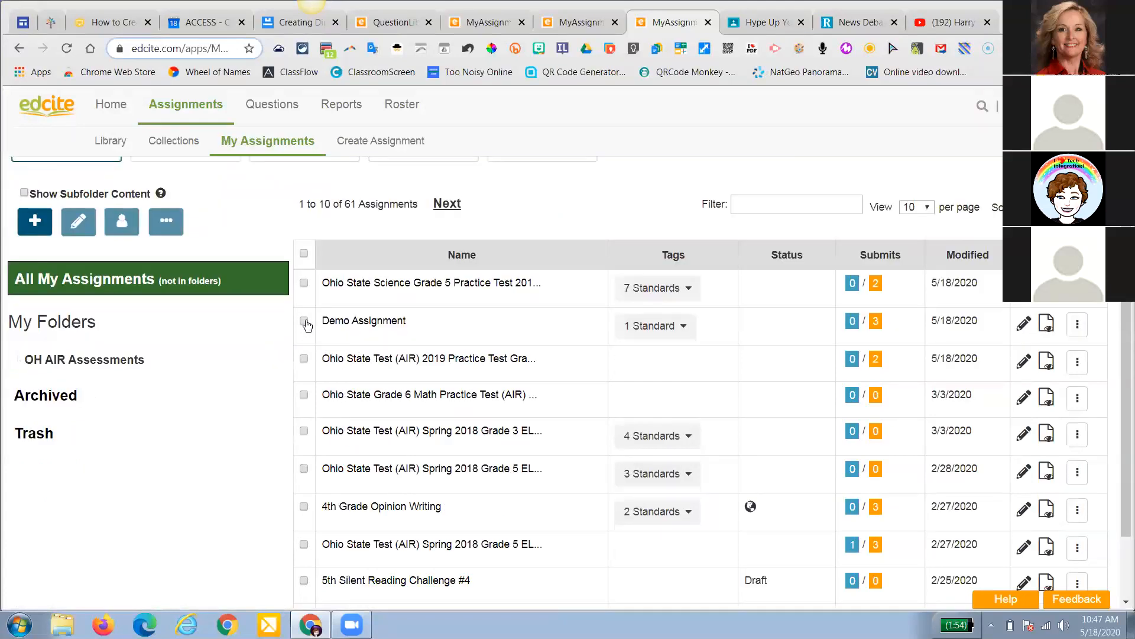
{"action": "left_click", "coordinate": [367, 322]}
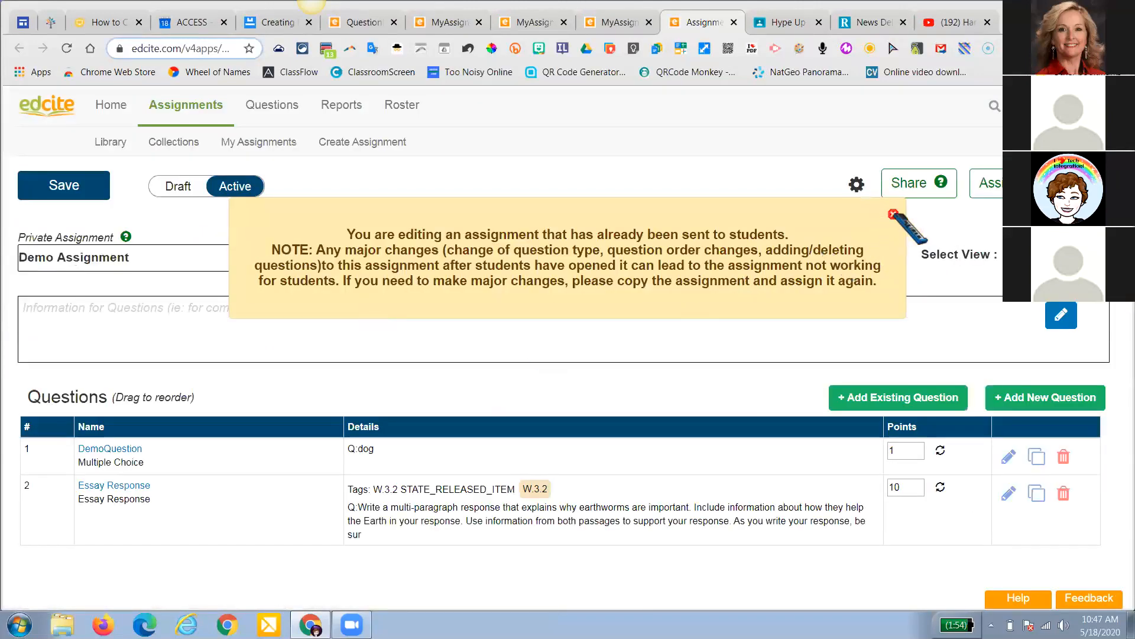
{"action": "left_click", "coordinate": [894, 215]}
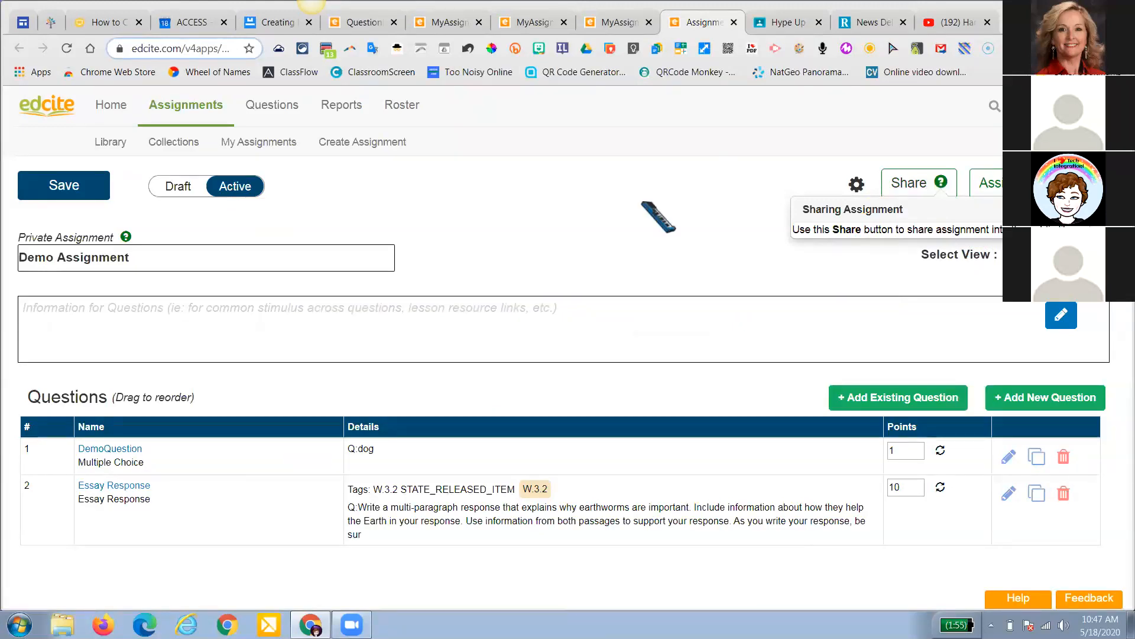
Review the assignment's gear settings summary and its assigned classes, then close both
{"action": "left_click", "coordinate": [856, 185]}
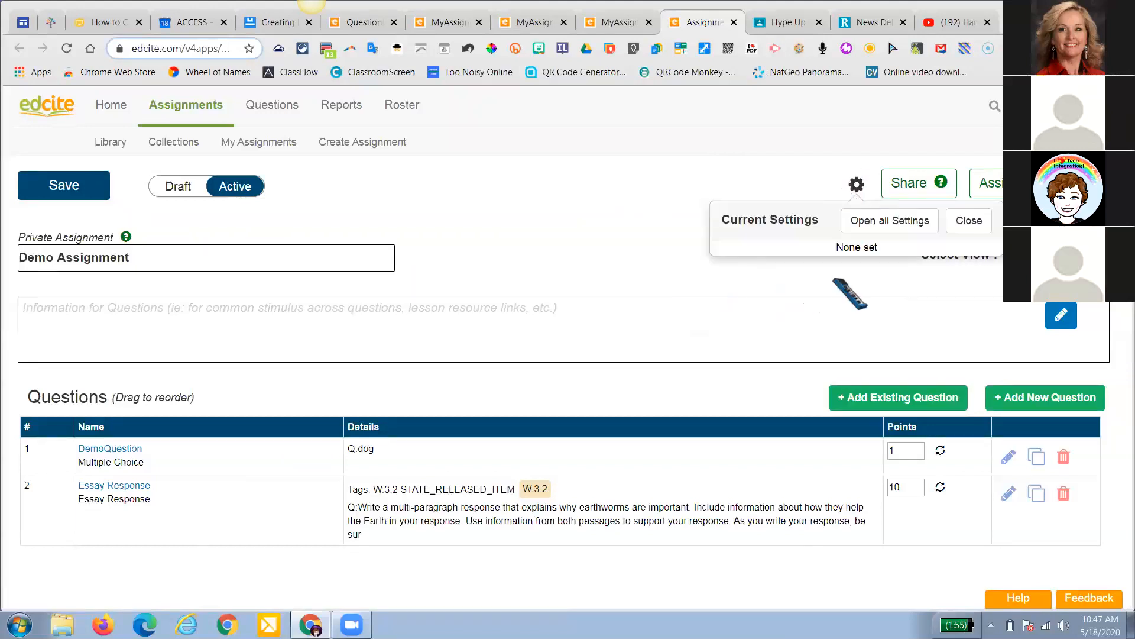
{"action": "left_click", "coordinate": [836, 326]}
{"action": "left_click", "coordinate": [964, 220]}
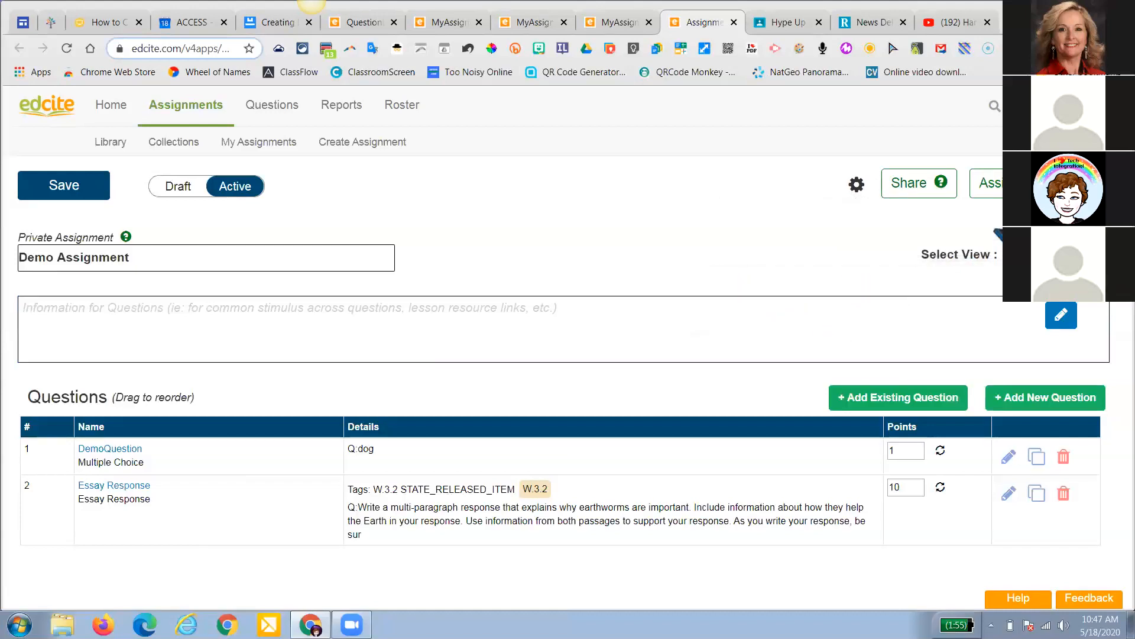
{"action": "left_click", "coordinate": [1008, 183]}
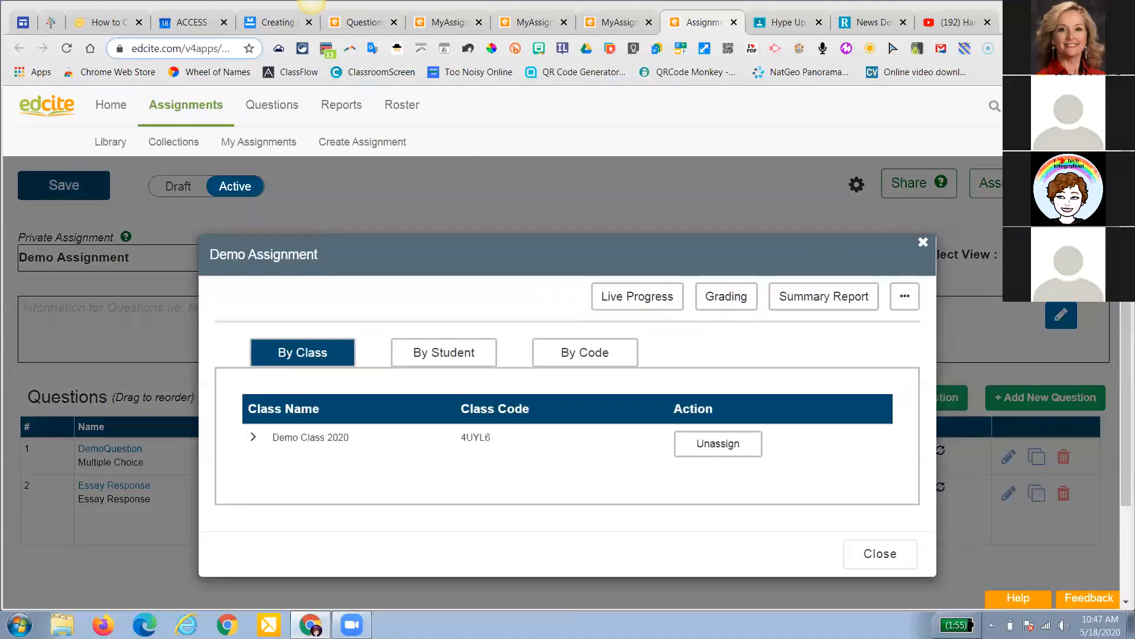
{"action": "left_click", "coordinate": [905, 297]}
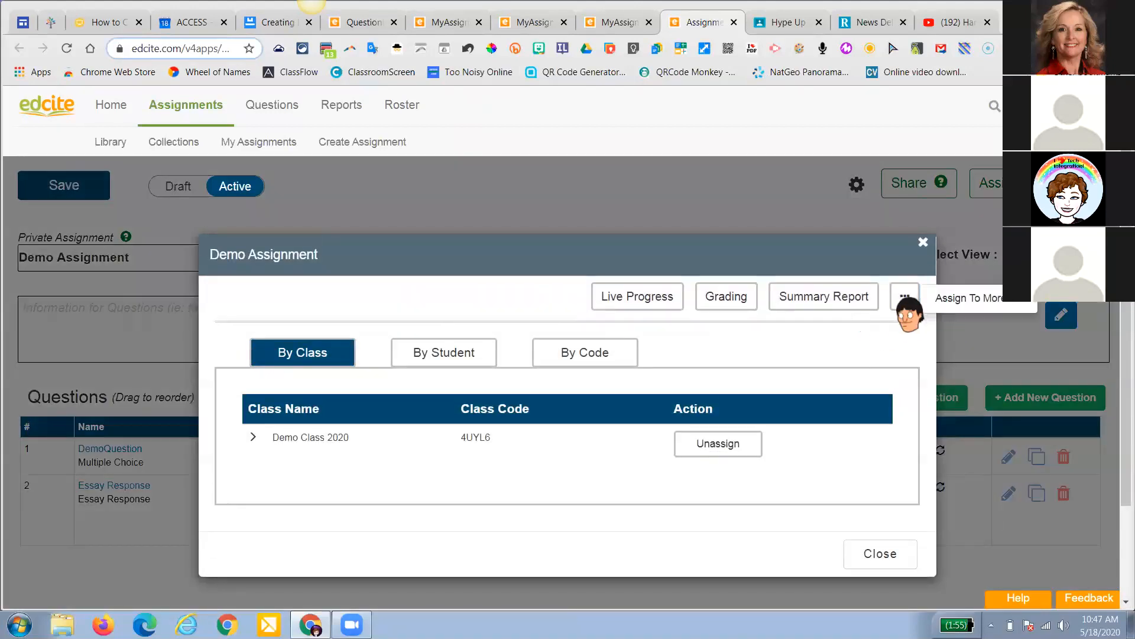
{"action": "left_click", "coordinate": [922, 240]}
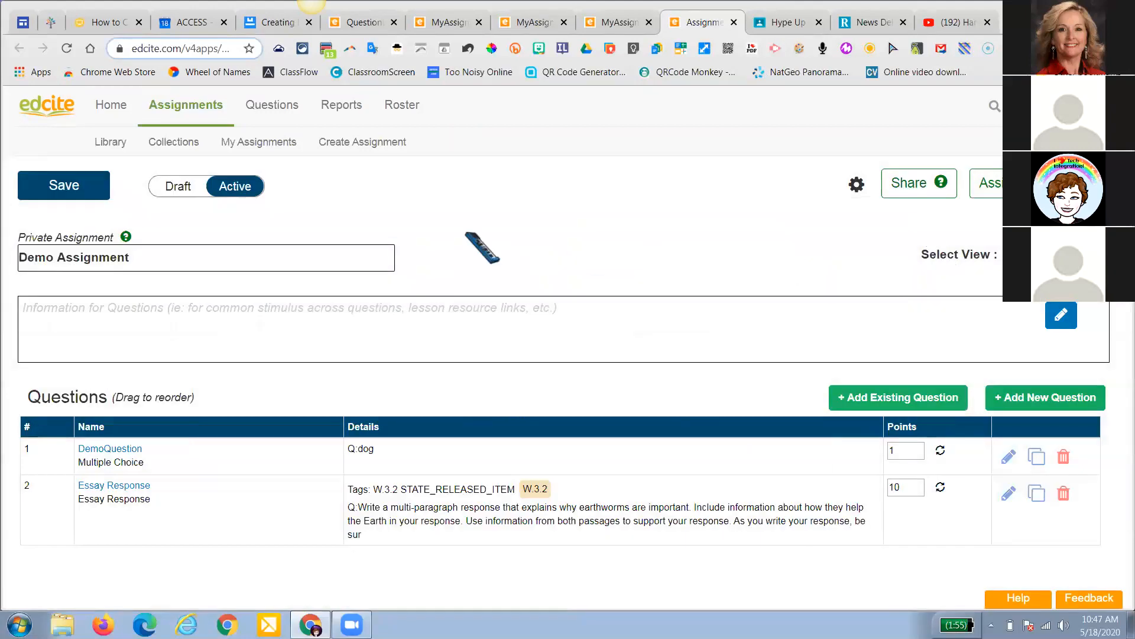
Leave the editor without saving and preview Demo Assignment as students see it
{"action": "left_click", "coordinate": [135, 140]}
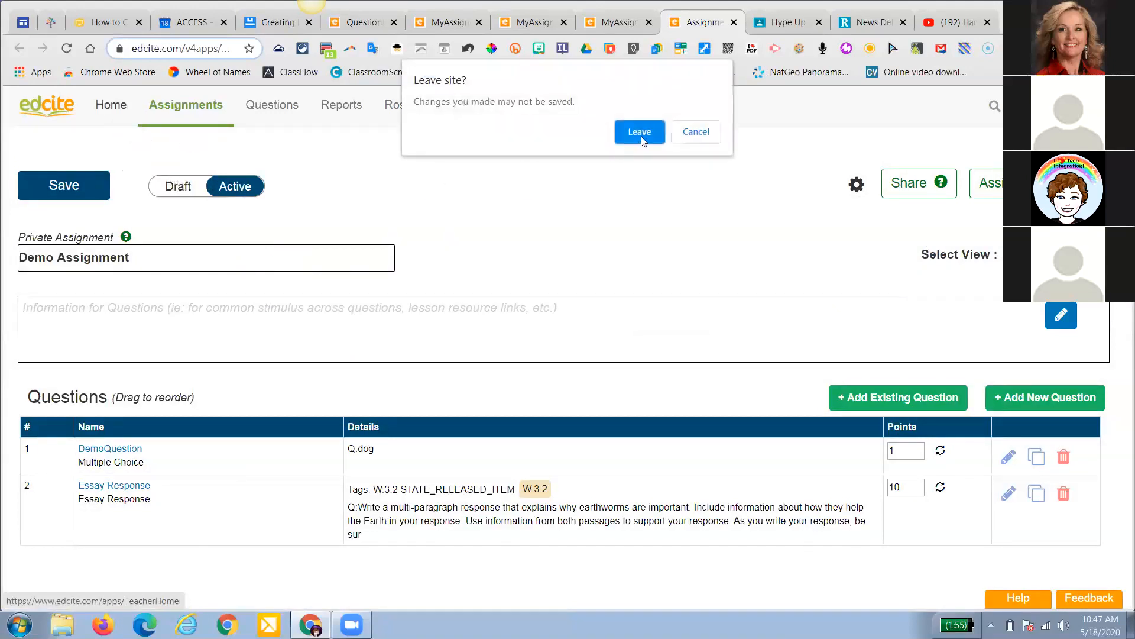
{"action": "left_click", "coordinate": [641, 133]}
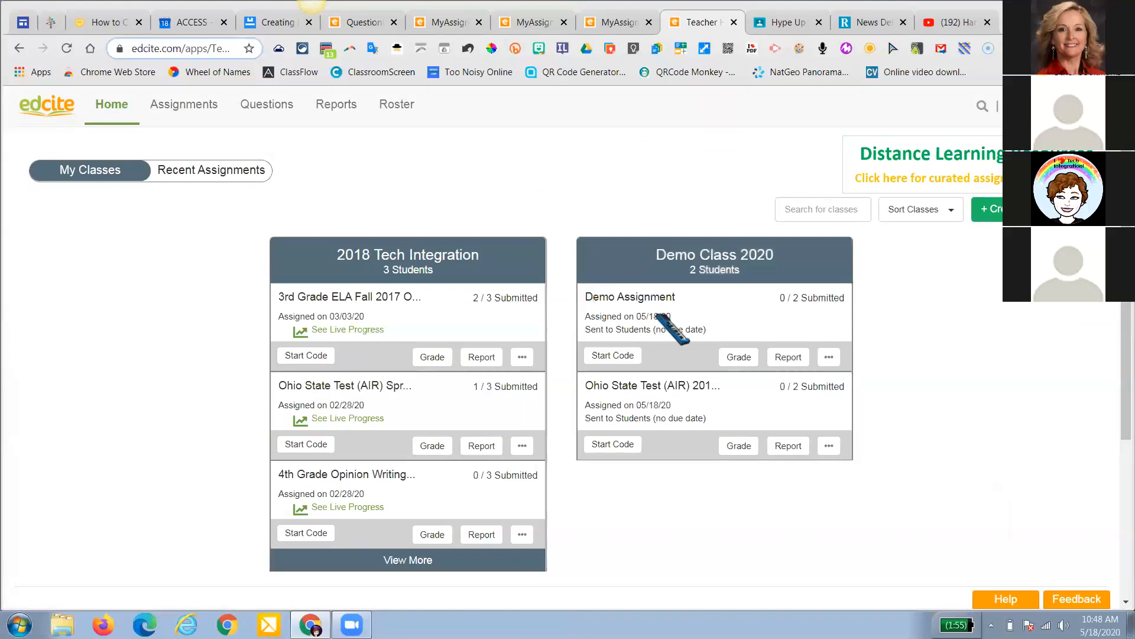
{"action": "left_click", "coordinate": [828, 357]}
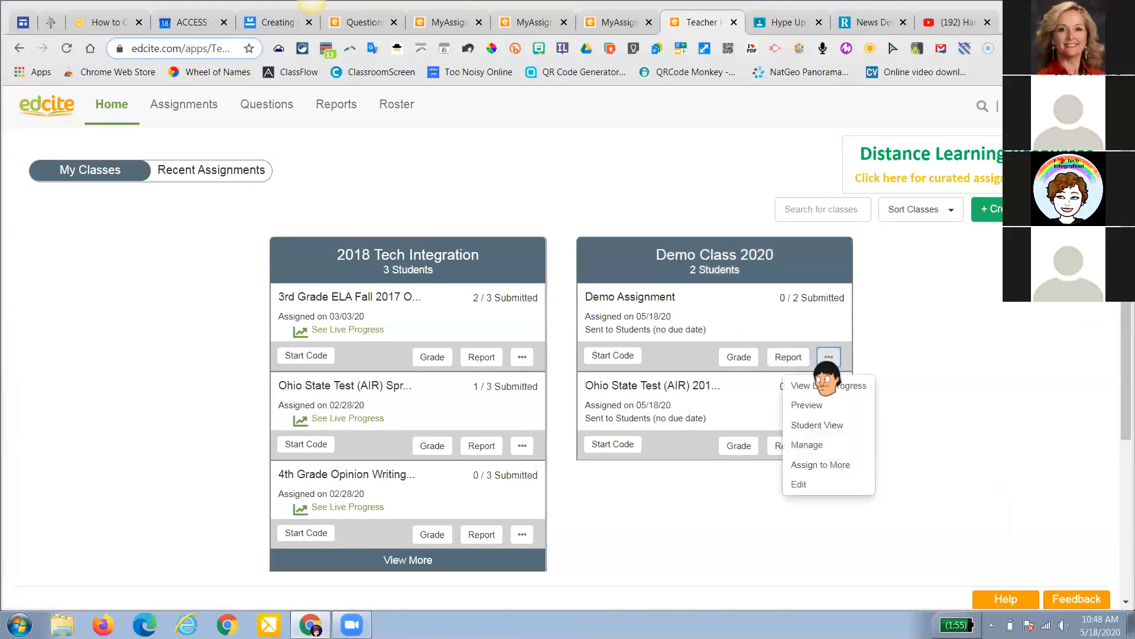
{"action": "left_click", "coordinate": [829, 425]}
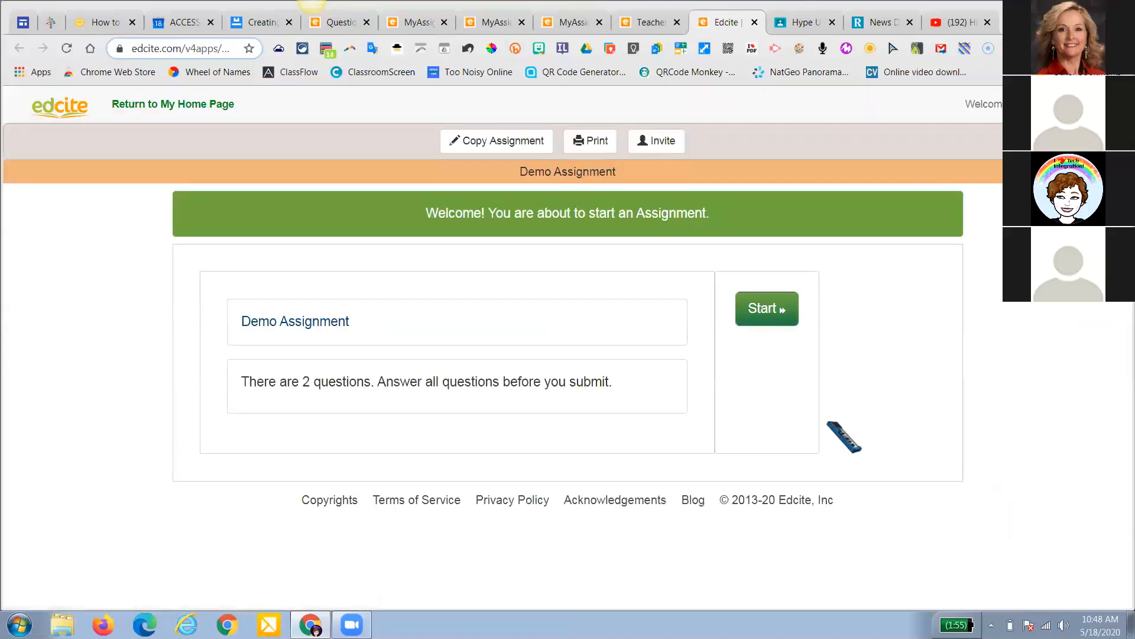
Invite a teacher to the assignment, entering their first name and e-mail address, and send it
{"action": "left_click", "coordinate": [649, 146]}
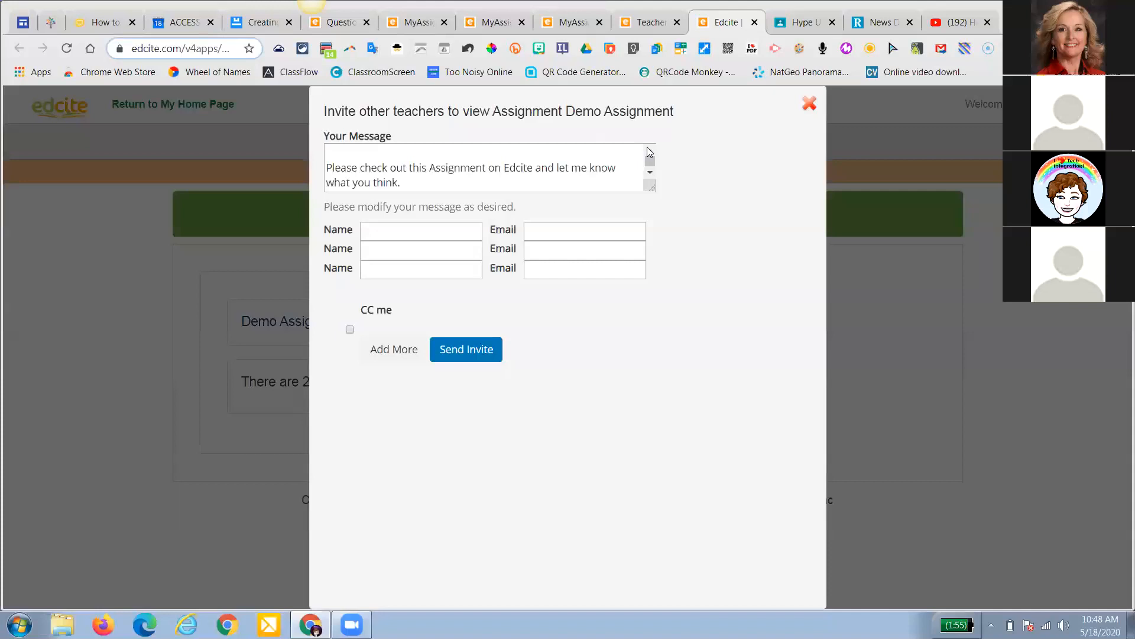
{"action": "left_click", "coordinate": [420, 233]}
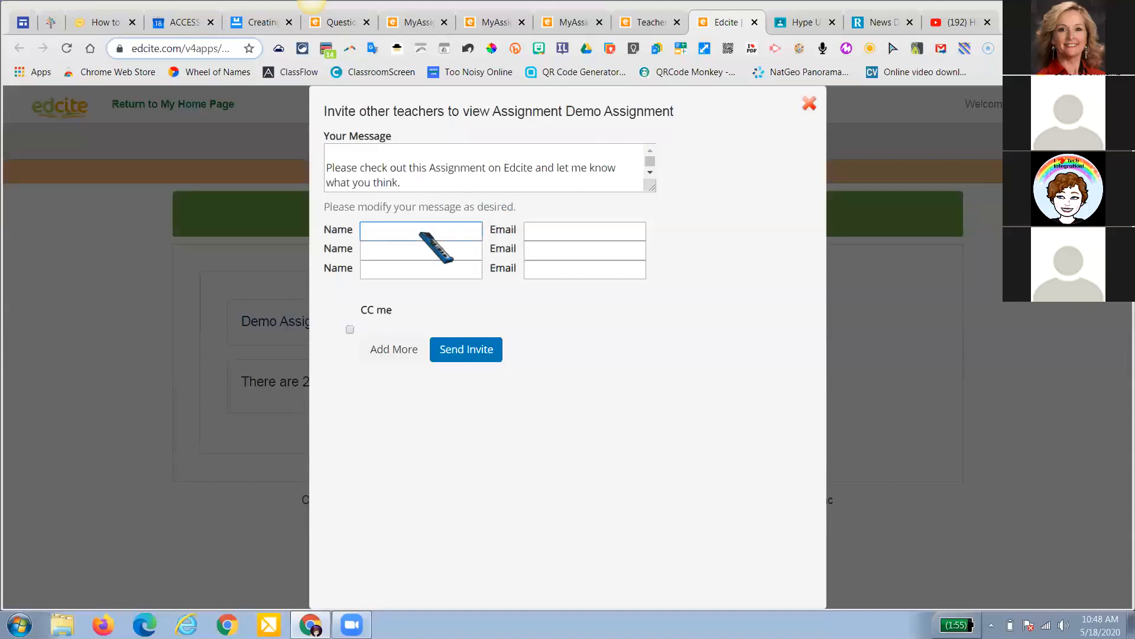
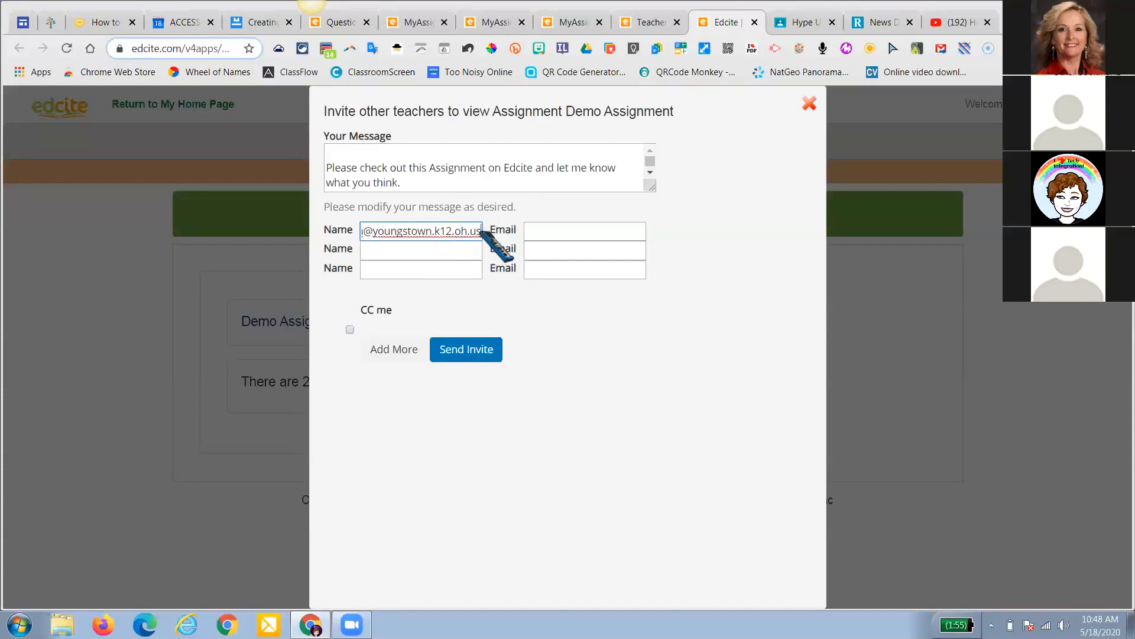
{"action": "triple_click", "coordinate": [448, 230]}
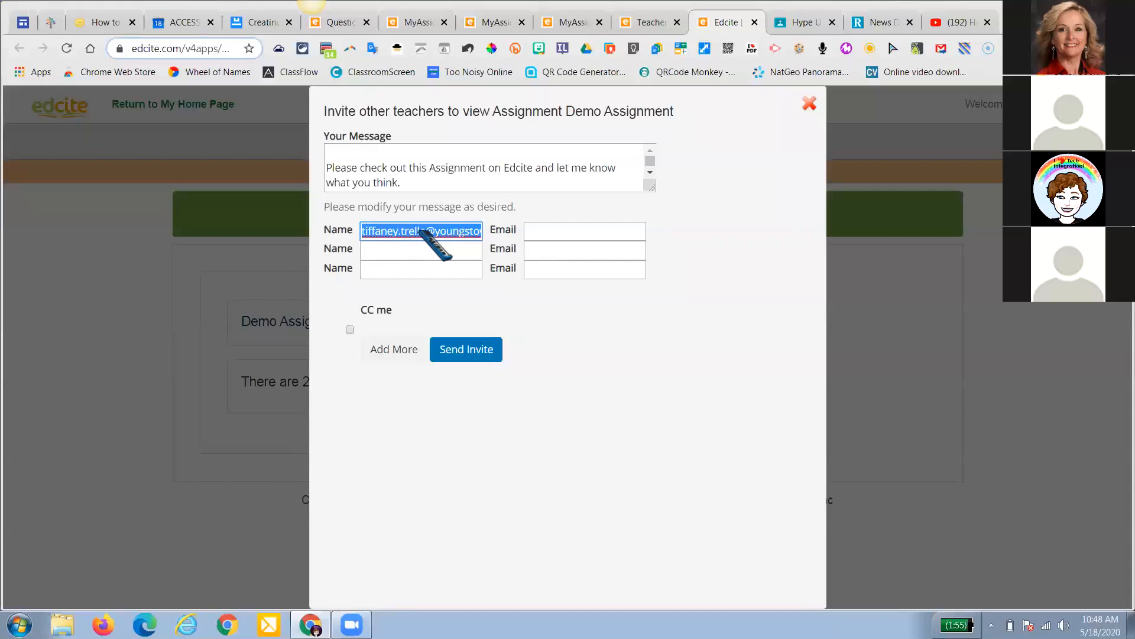
{"action": "right_click", "coordinate": [420, 233]}
{"action": "left_click", "coordinate": [448, 243]}
{"action": "left_click", "coordinate": [529, 232]}
{"action": "right_click", "coordinate": [531, 232]}
{"action": "left_click", "coordinate": [575, 320]}
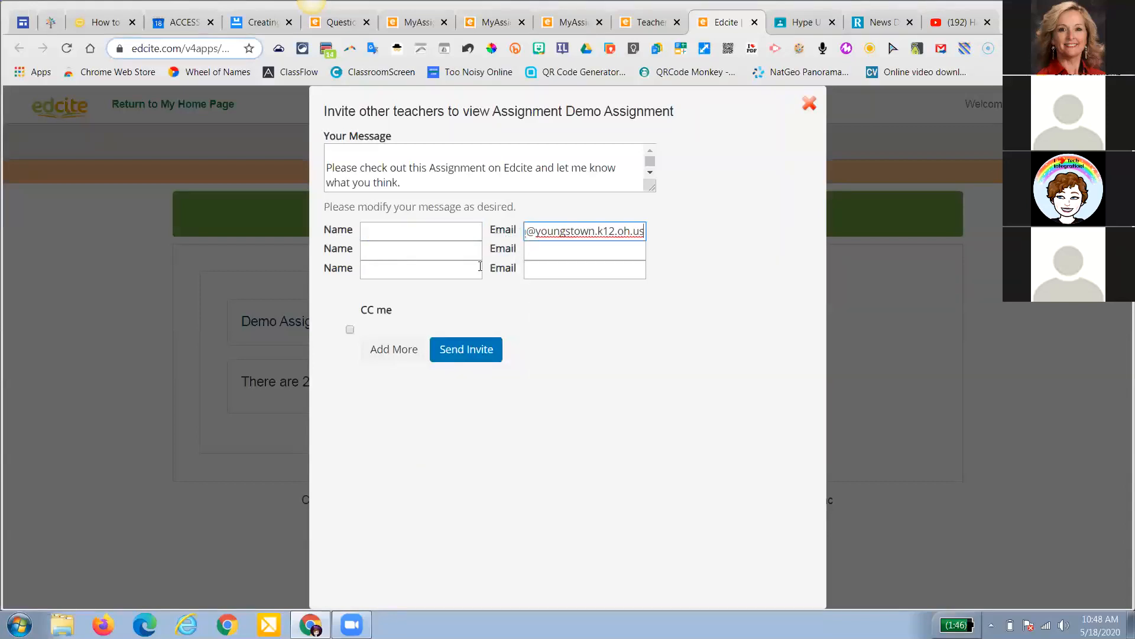
{"action": "left_click", "coordinate": [452, 231]}
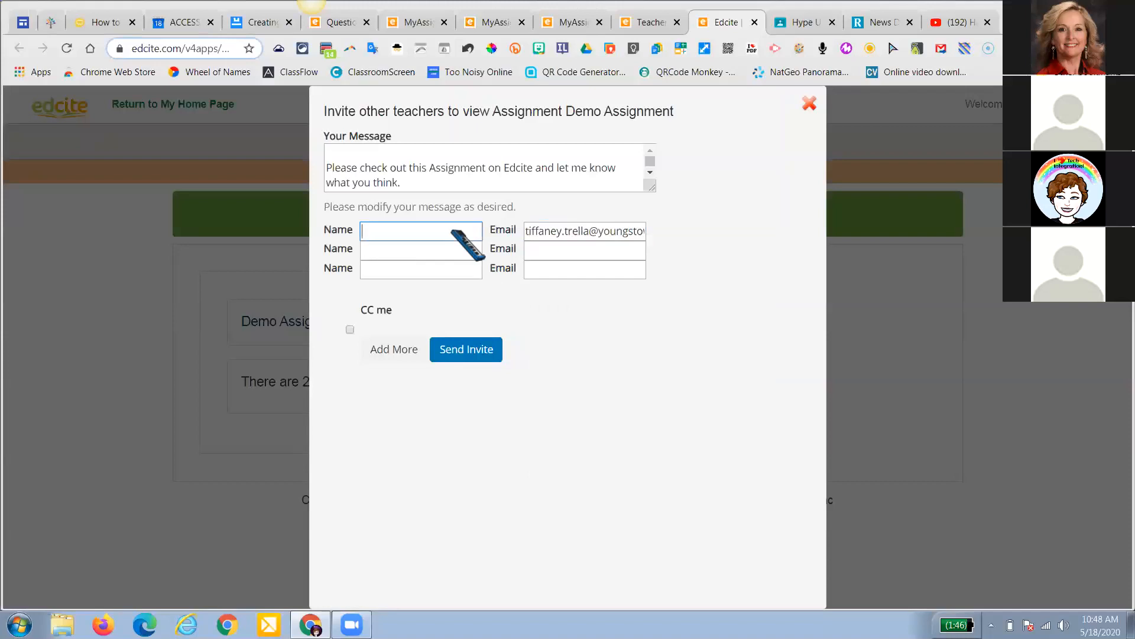
{"action": "type", "text": "Tiffaney"}
{"action": "left_click", "coordinate": [475, 348]}
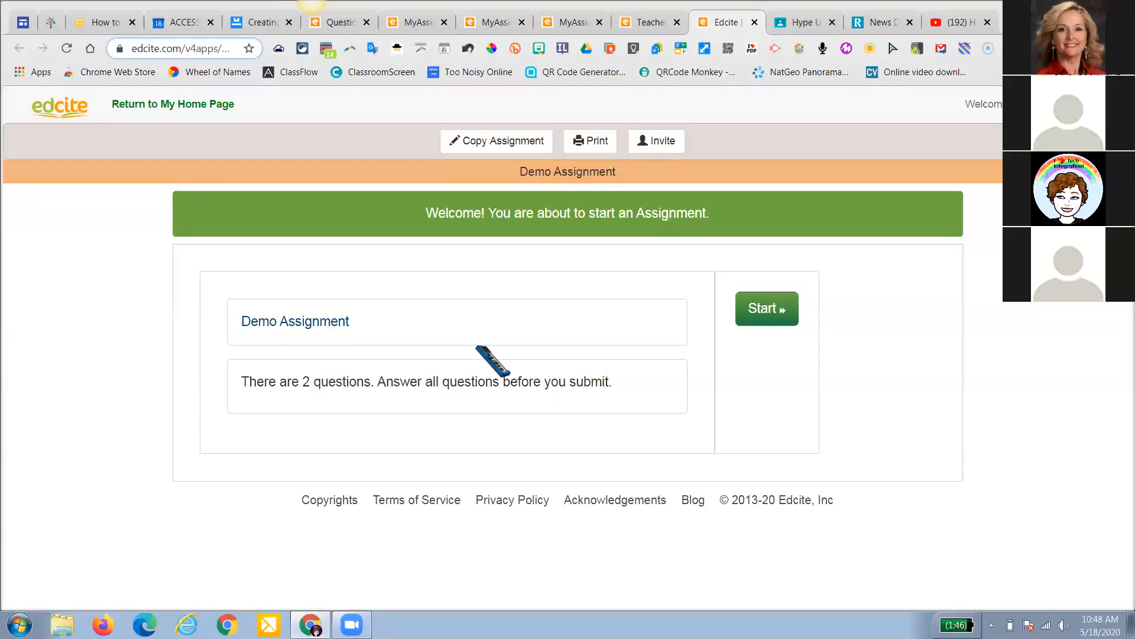
Return to the Teacher tab and open Demo Assignment from Assignments > My Assignments
{"action": "left_click", "coordinate": [639, 27]}
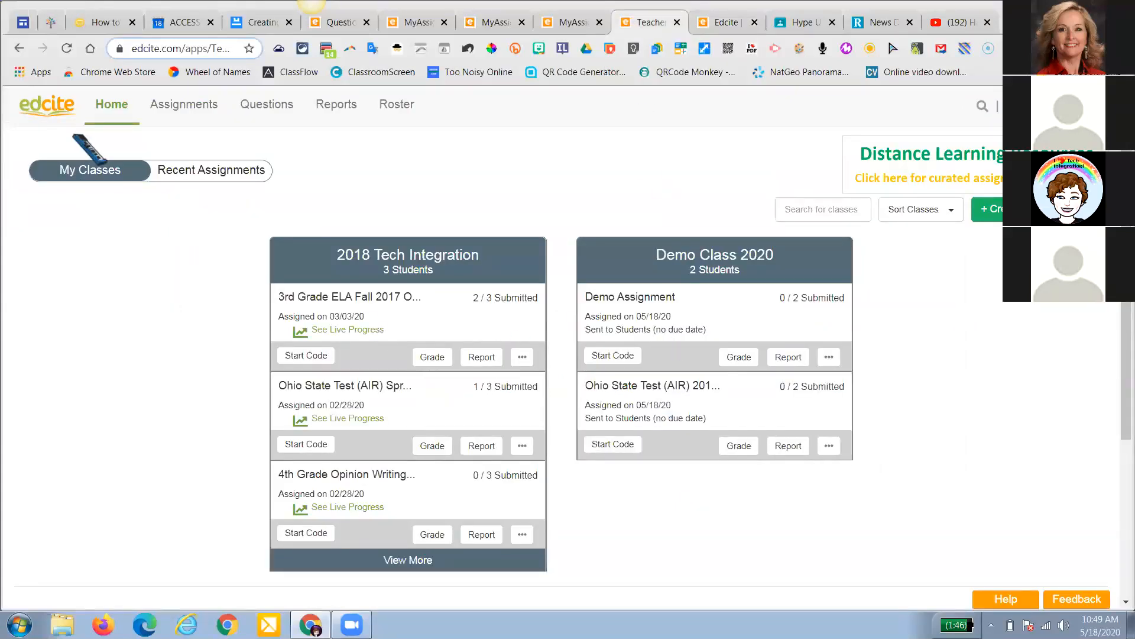
{"action": "mouse_move", "coordinate": [212, 115]}
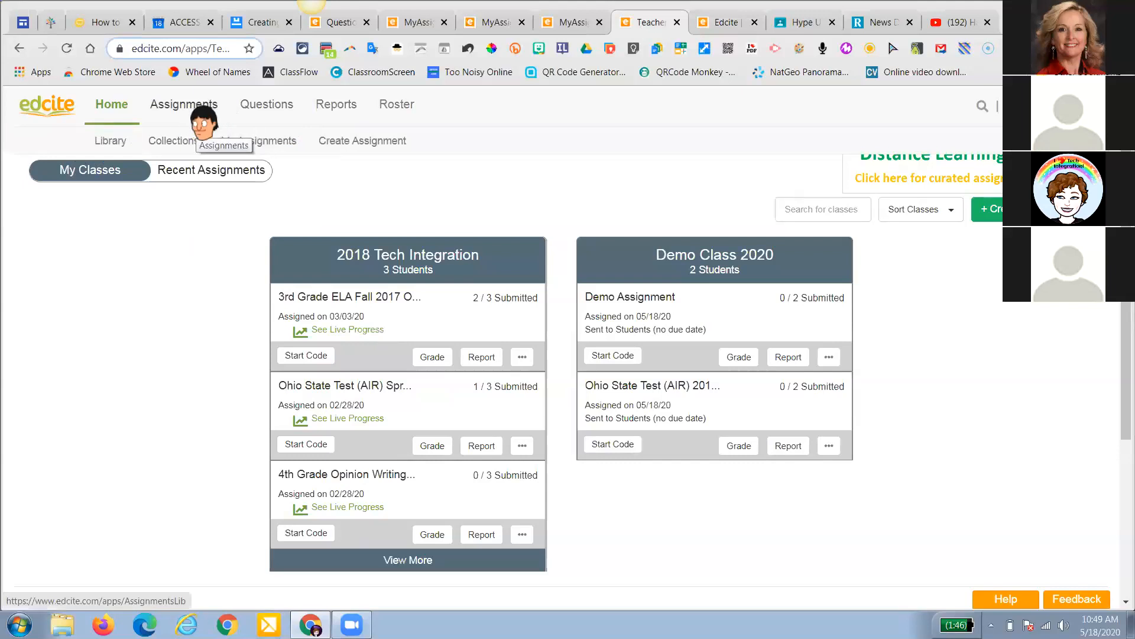
{"action": "left_click", "coordinate": [195, 110]}
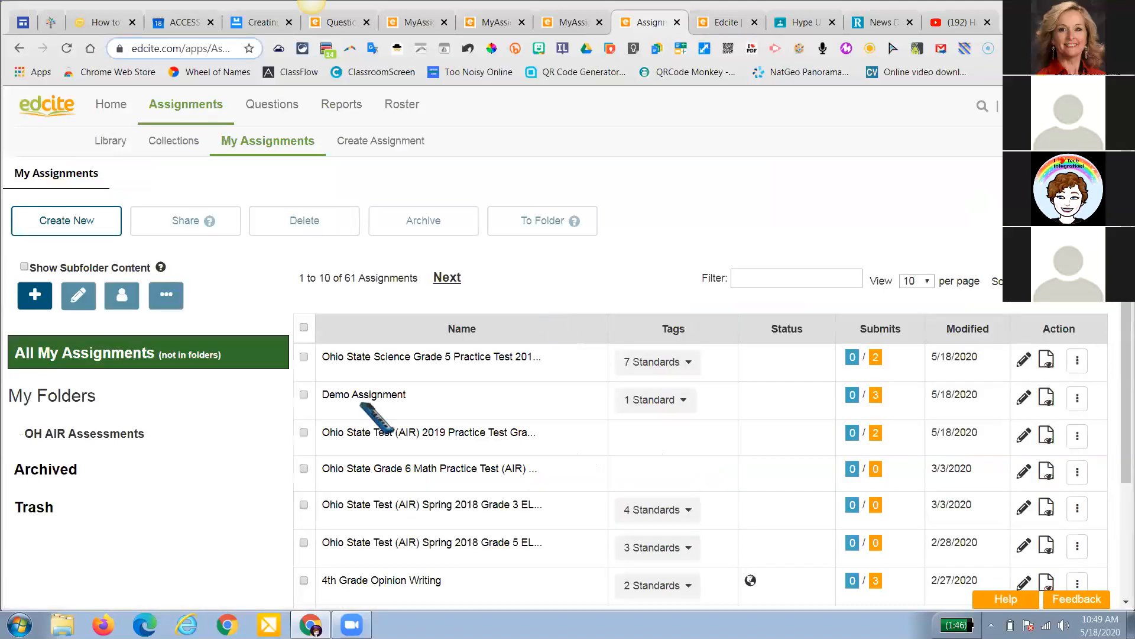
{"action": "left_click", "coordinate": [343, 397]}
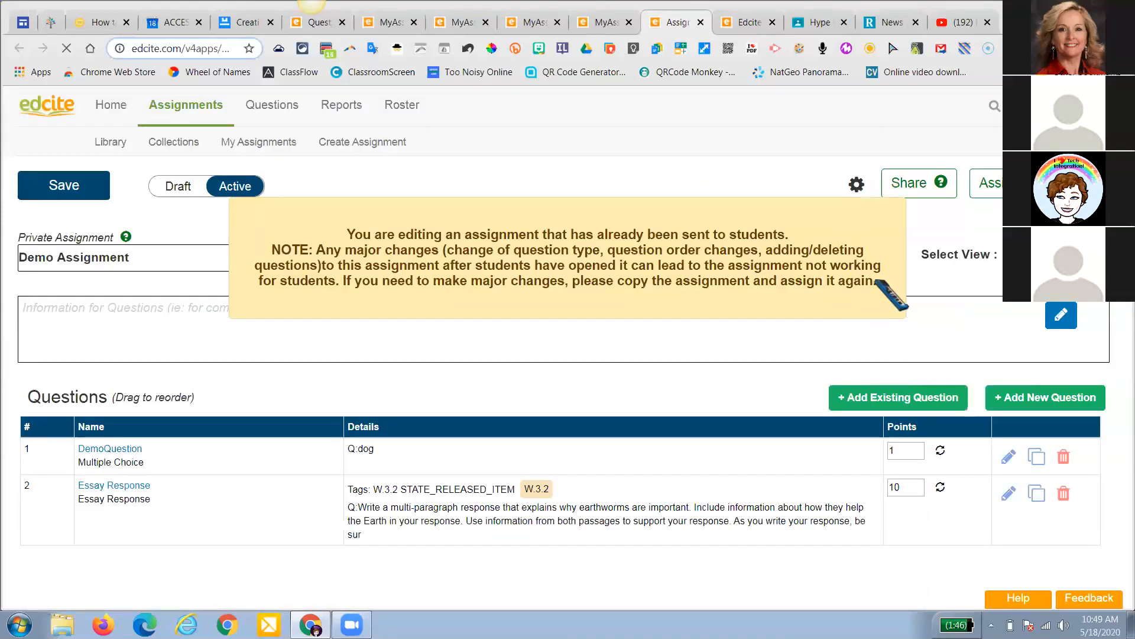
Open Demo Assignment's full settings from the gear, dismissing the editing warnings
{"action": "left_click", "coordinate": [893, 214]}
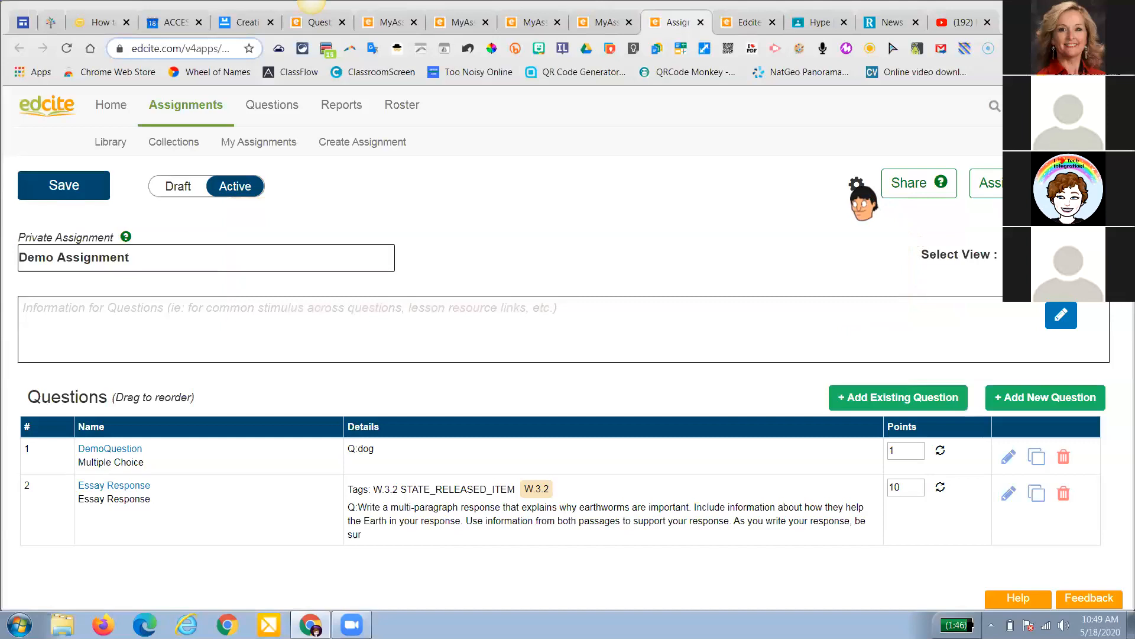
{"action": "left_click", "coordinate": [856, 184]}
{"action": "left_click", "coordinate": [890, 220]}
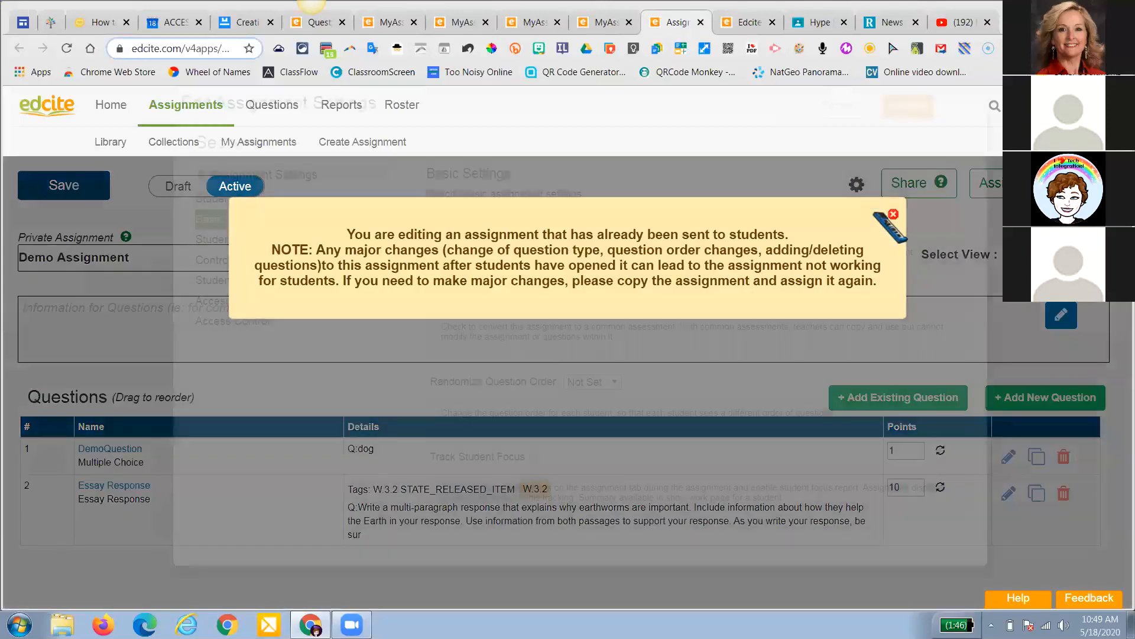
{"action": "left_click", "coordinate": [892, 215]}
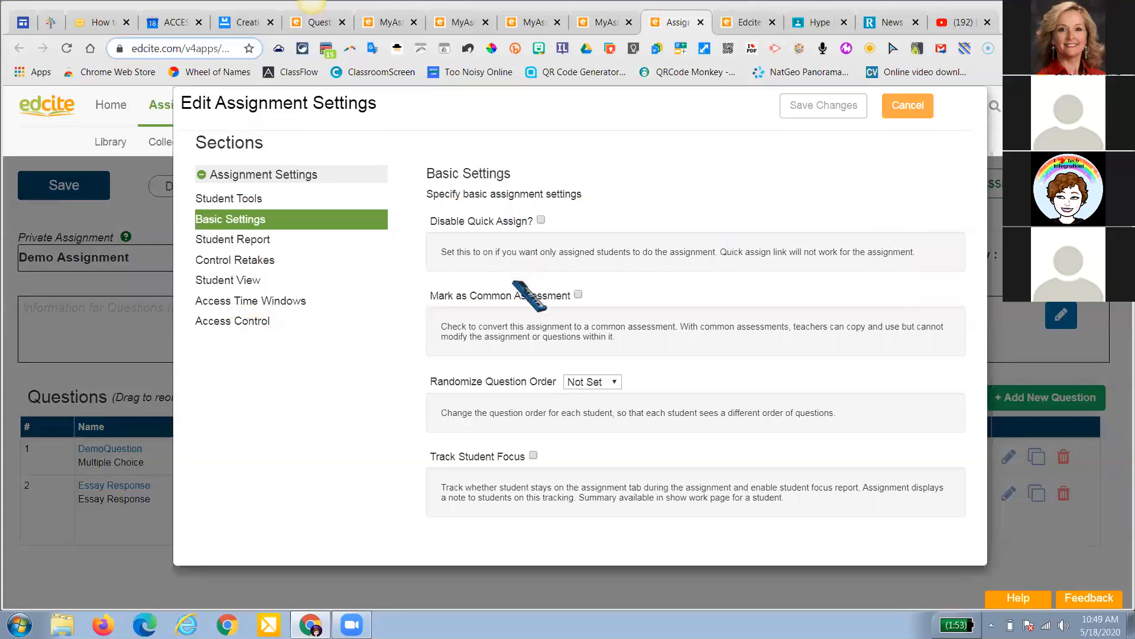
Under Student Report, hide answer details and stop displaying scores or results to students
{"action": "left_click", "coordinate": [222, 203]}
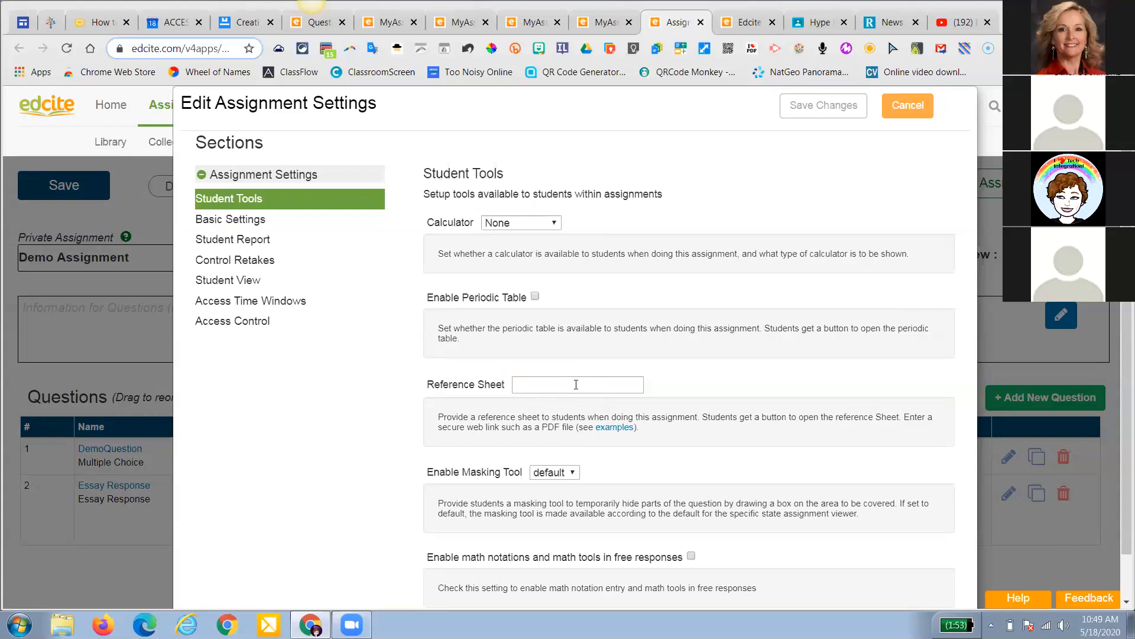
{"action": "left_click", "coordinate": [238, 240]}
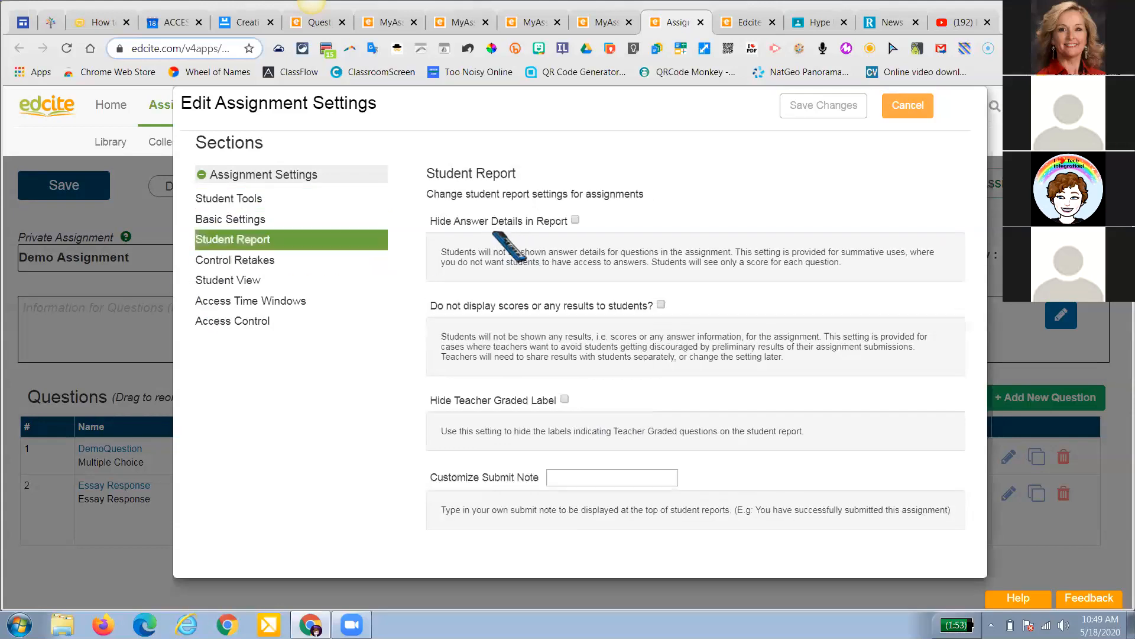
{"action": "left_click", "coordinate": [575, 221]}
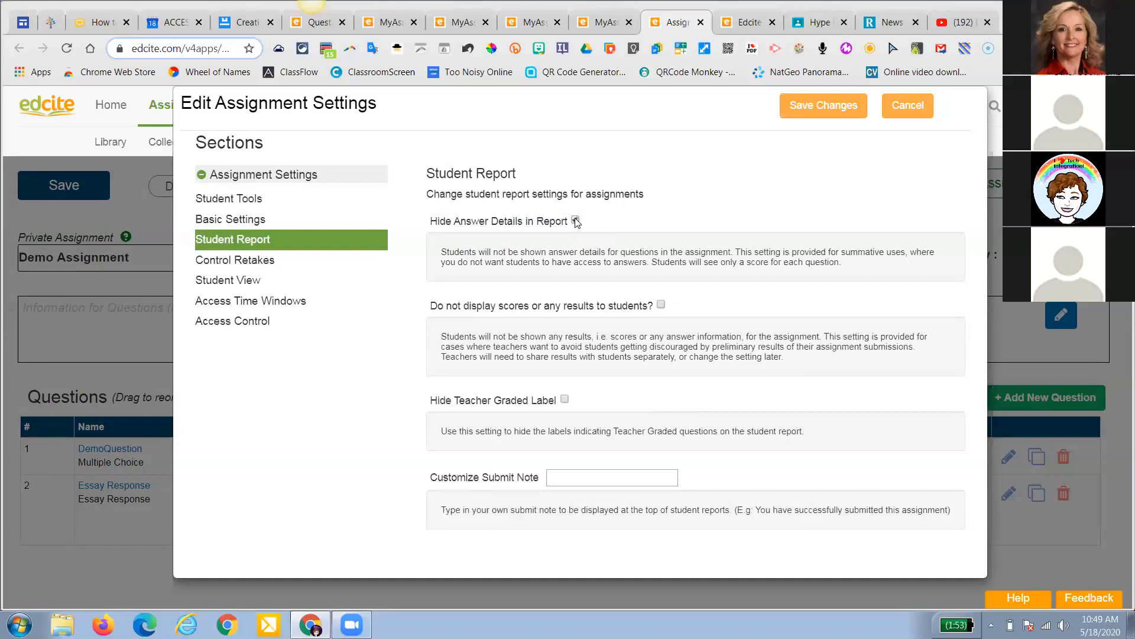
{"action": "left_click", "coordinate": [661, 305]}
{"action": "left_click", "coordinate": [249, 281]}
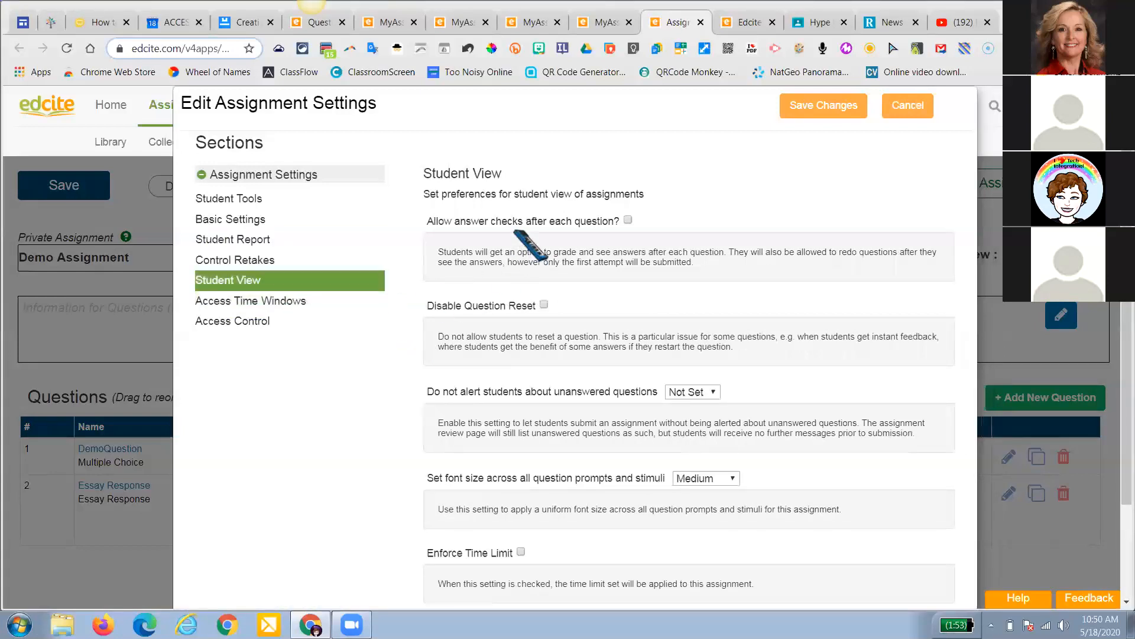
{"action": "scroll", "coordinate": [529, 245], "scroll_direction": "down", "scroll_amount": 1}
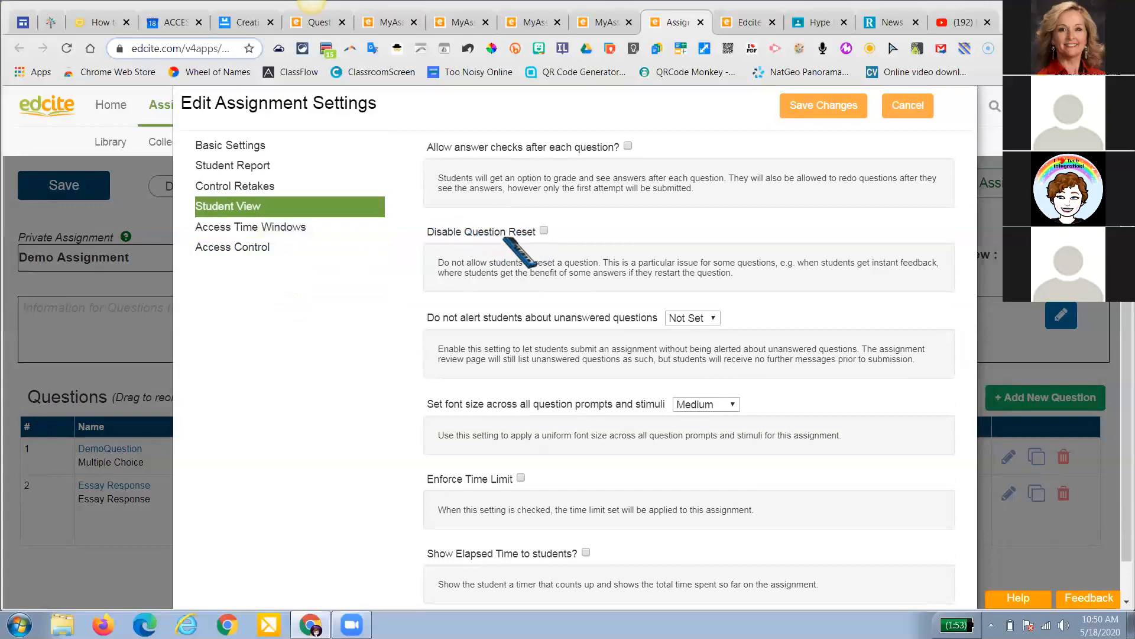
{"action": "scroll", "coordinate": [519, 255], "scroll_direction": "up", "scroll_amount": 1}
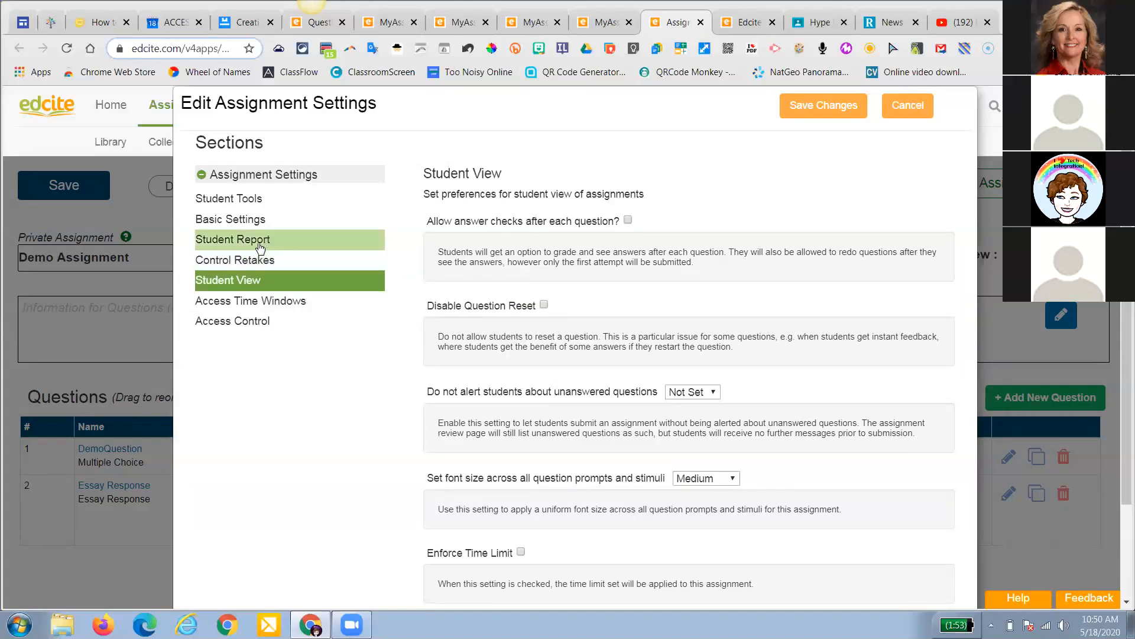
{"action": "left_click", "coordinate": [253, 221]}
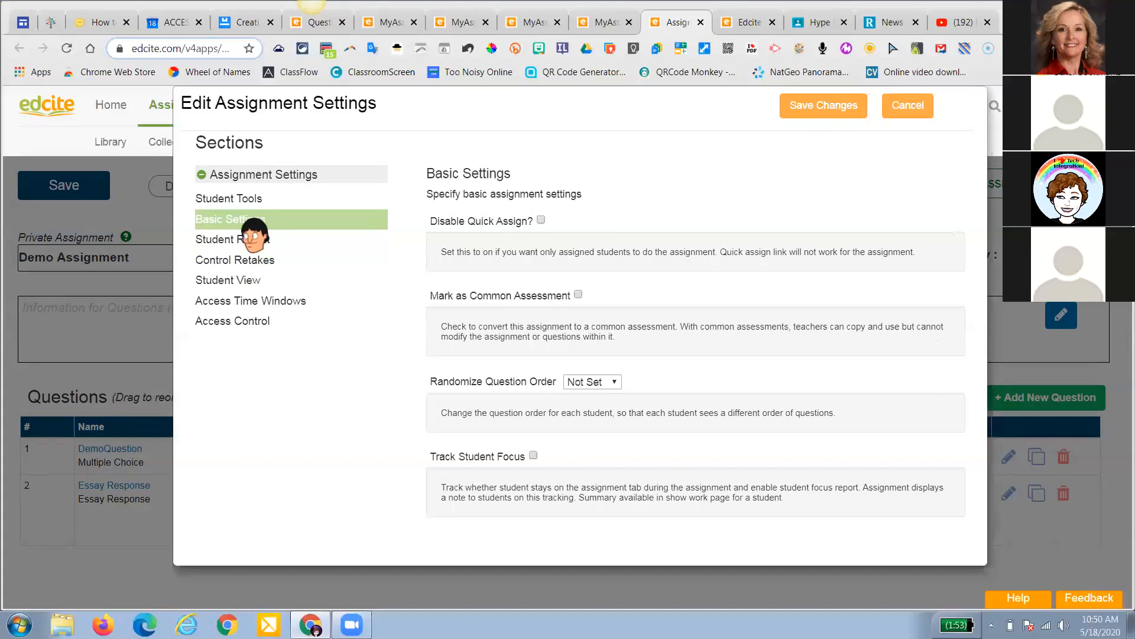
{"action": "left_click", "coordinate": [254, 239]}
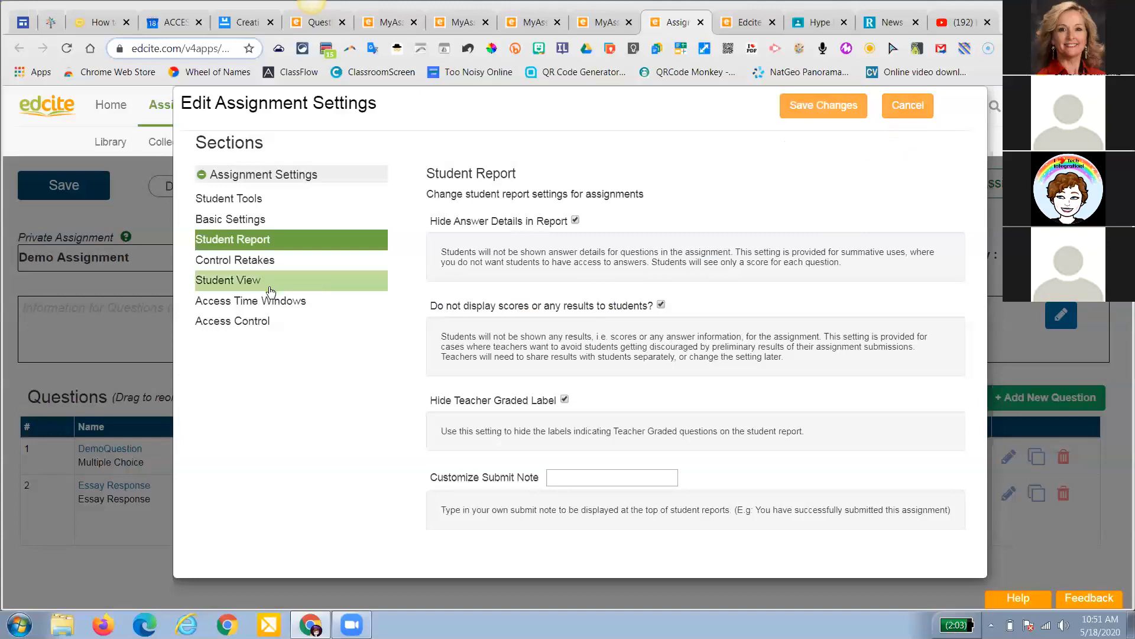
{"action": "left_click", "coordinate": [224, 219]}
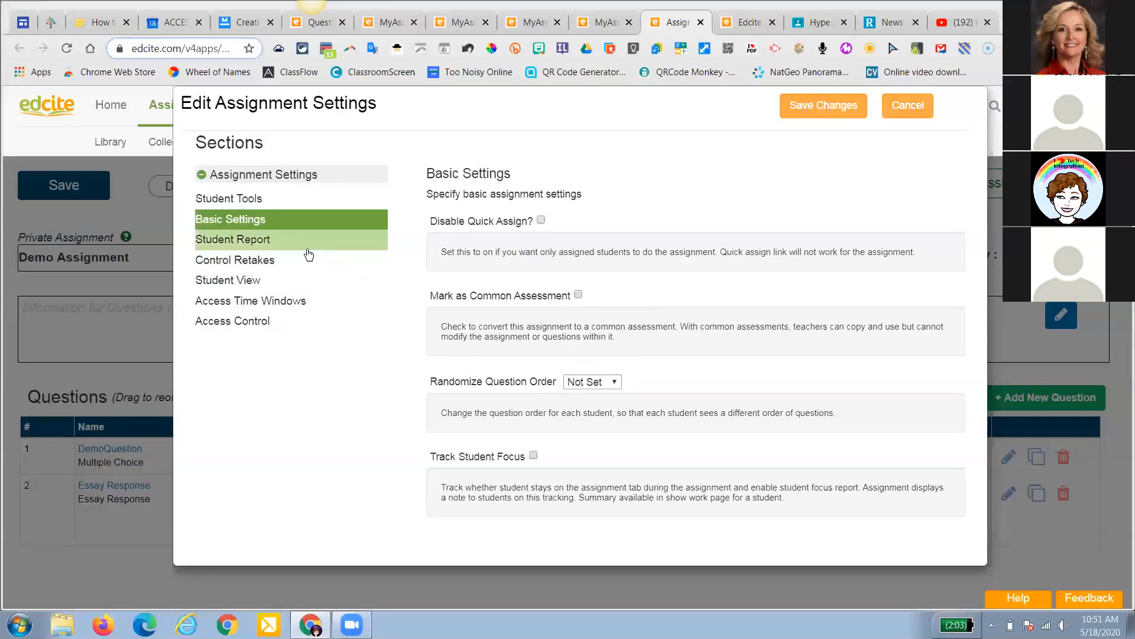
Disallow retakes, let students check answers after each question, and save the settings
{"action": "left_click", "coordinate": [280, 261]}
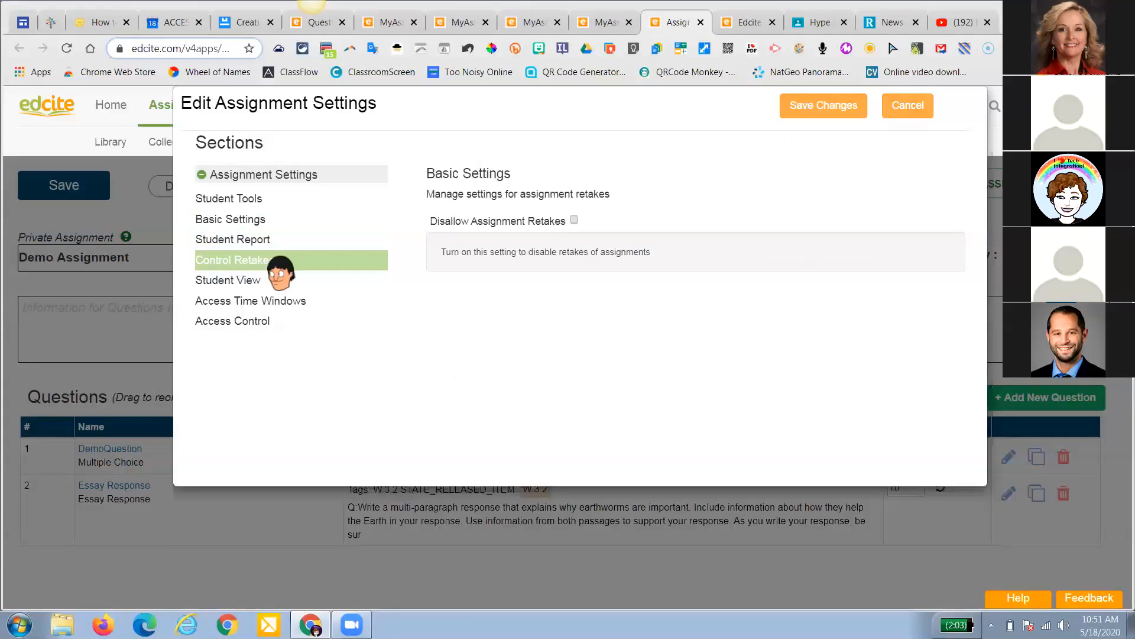
{"action": "left_click", "coordinate": [574, 220]}
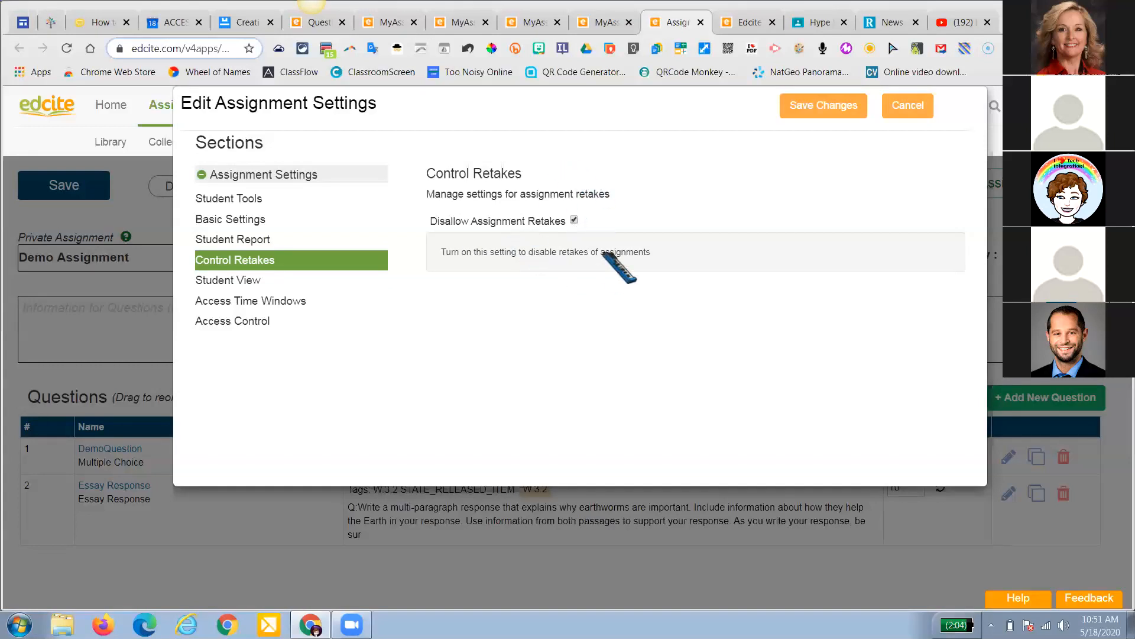
{"action": "left_click", "coordinate": [248, 281]}
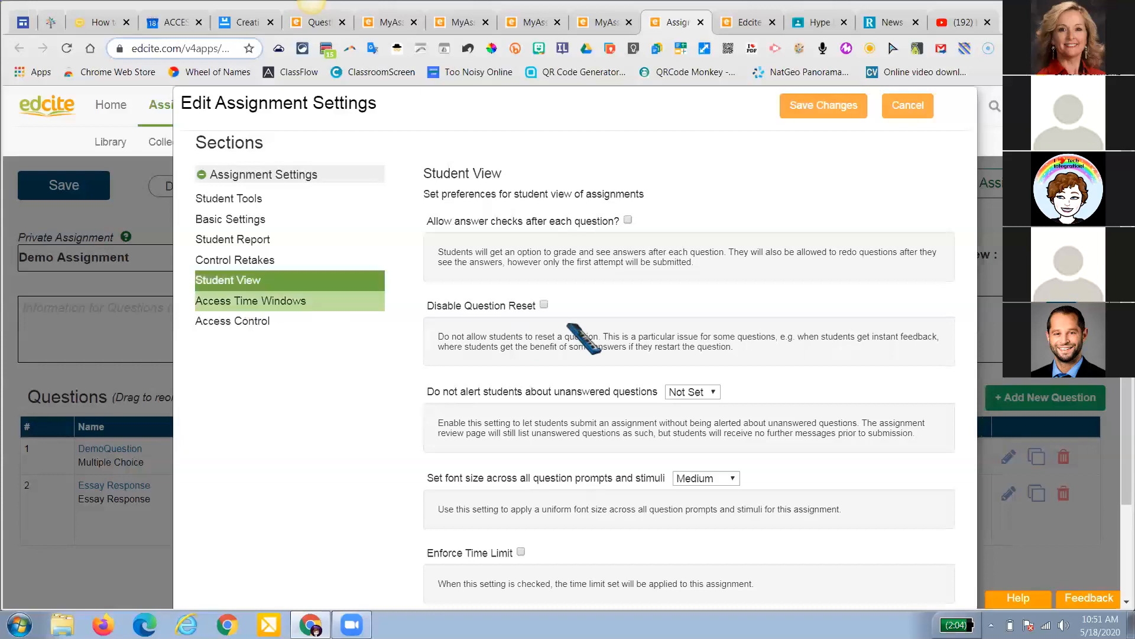
{"action": "scroll", "coordinate": [583, 331], "scroll_direction": "down", "scroll_amount": 1}
{"action": "scroll", "coordinate": [570, 326], "scroll_direction": "up", "scroll_amount": 1}
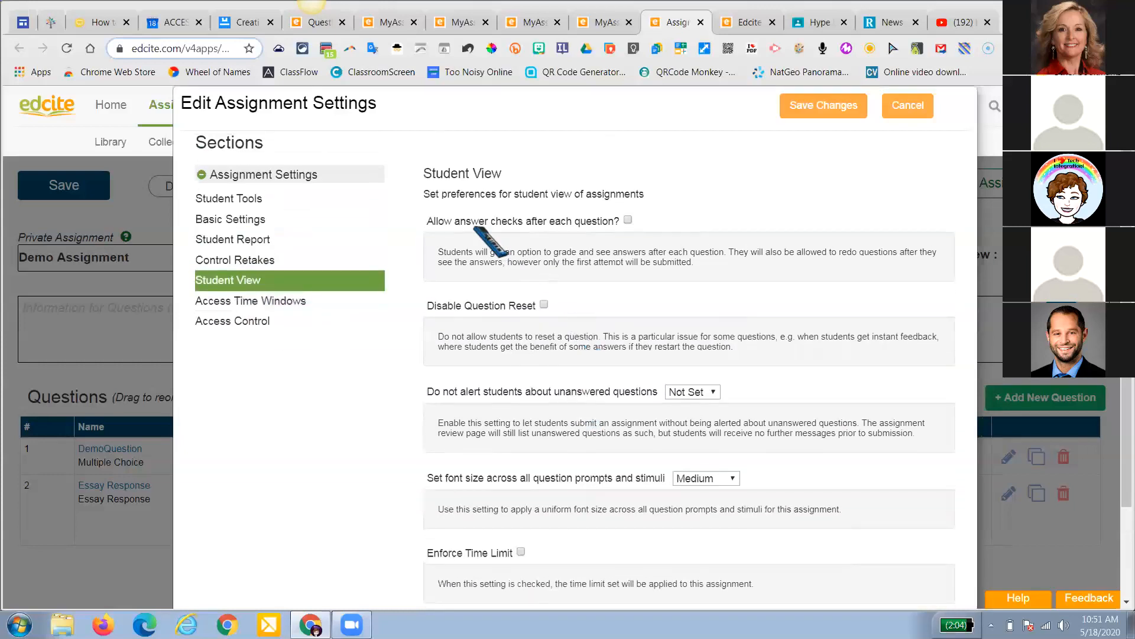
{"action": "left_click", "coordinate": [628, 220]}
{"action": "scroll", "coordinate": [615, 296], "scroll_direction": "down", "scroll_amount": 1}
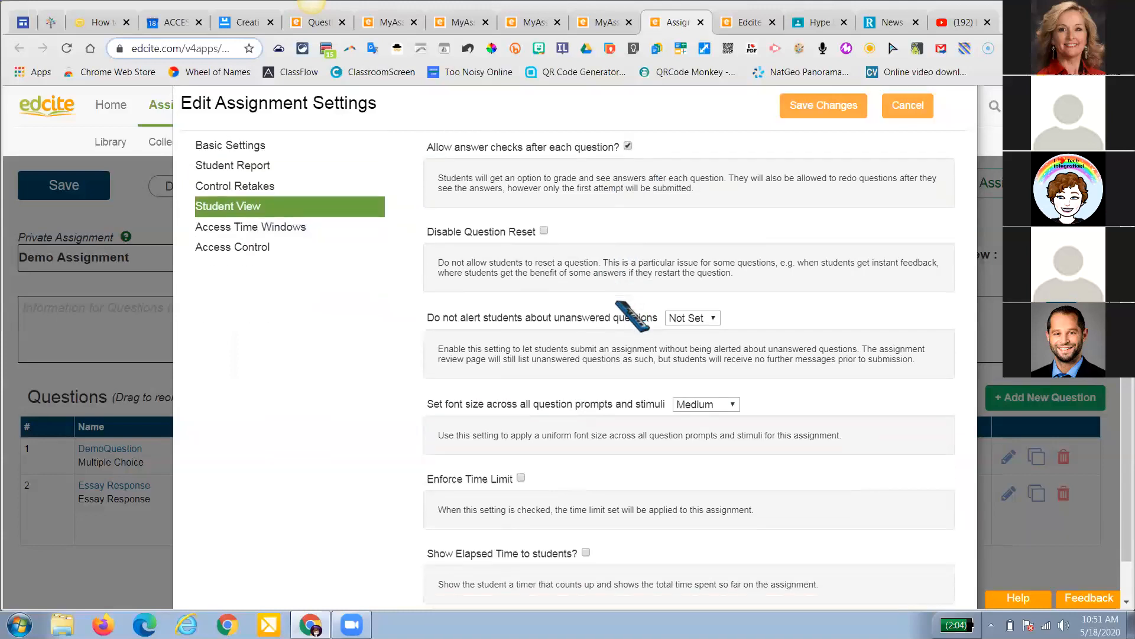
{"action": "scroll", "coordinate": [506, 408], "scroll_direction": "down", "scroll_amount": 1}
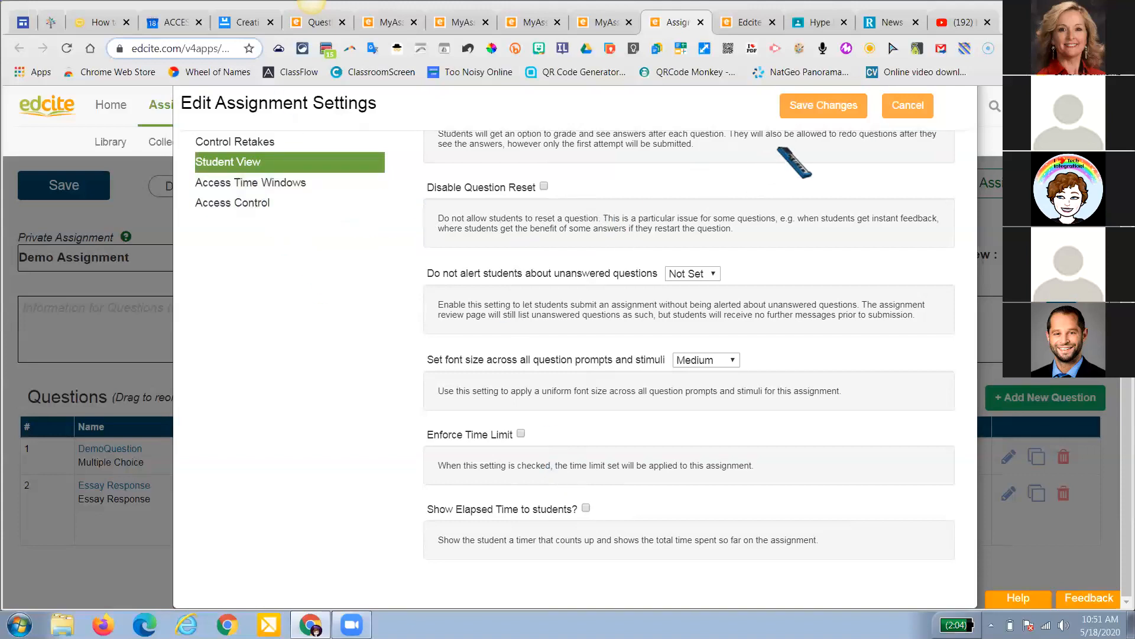
{"action": "left_click", "coordinate": [821, 110]}
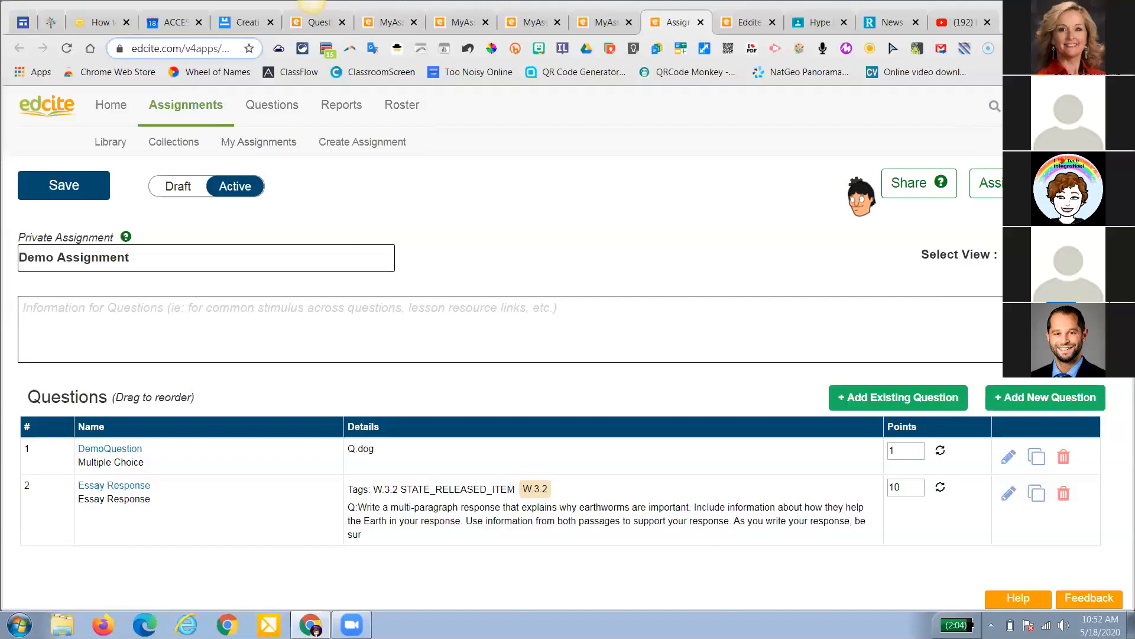
Enable Track Student Focus in Demo Assignment's full settings and save the change
{"action": "left_click", "coordinate": [857, 187]}
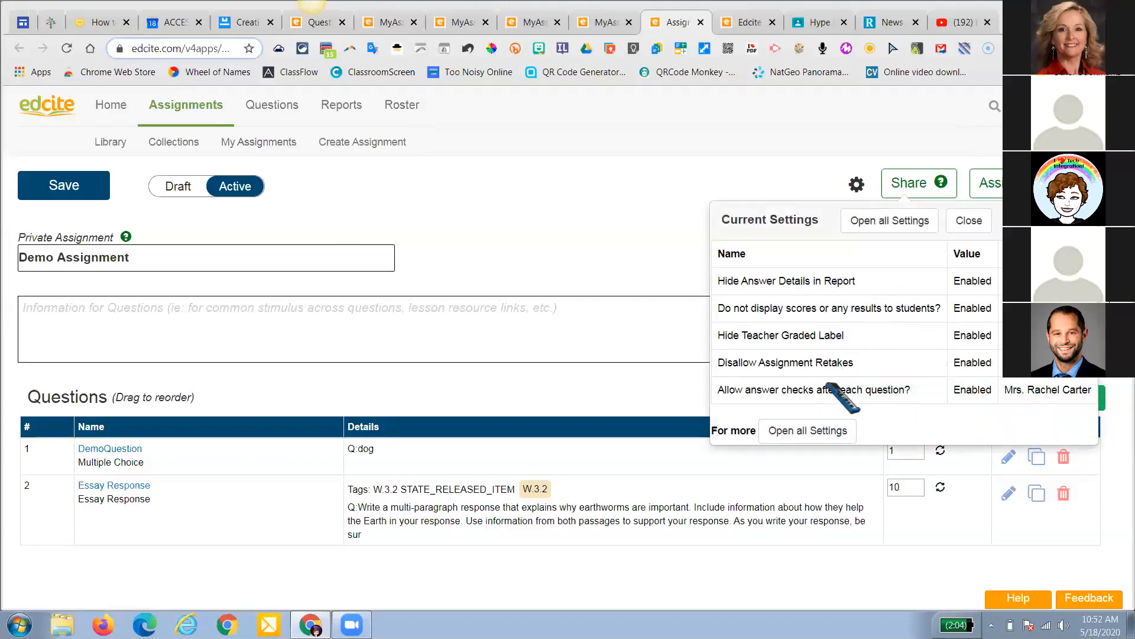
{"action": "left_click", "coordinate": [890, 221]}
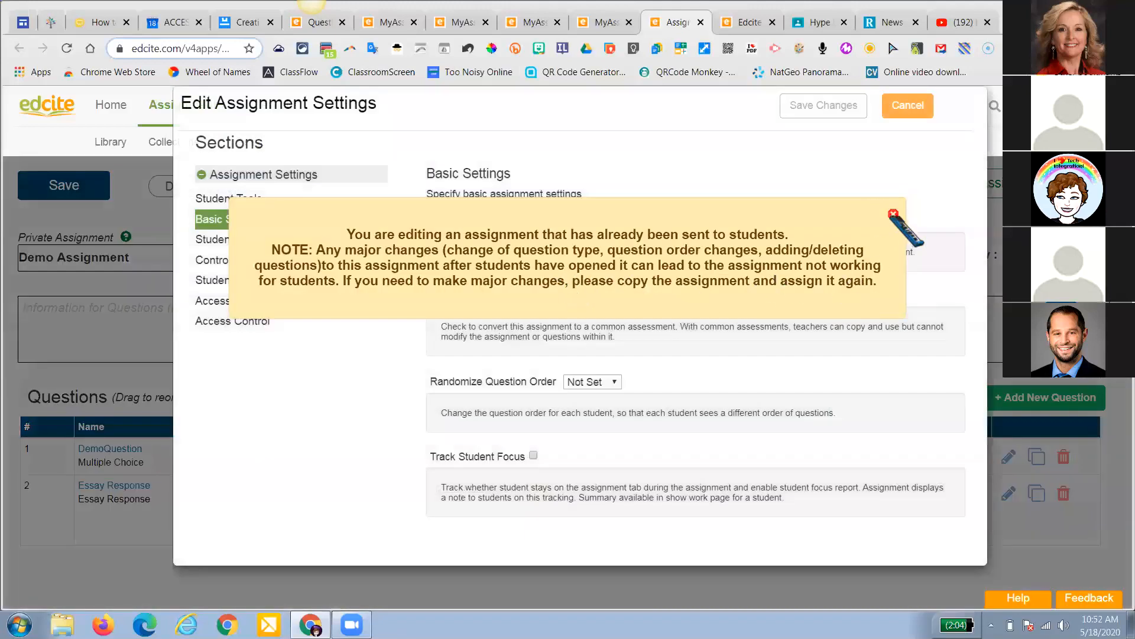
{"action": "left_click", "coordinate": [893, 214]}
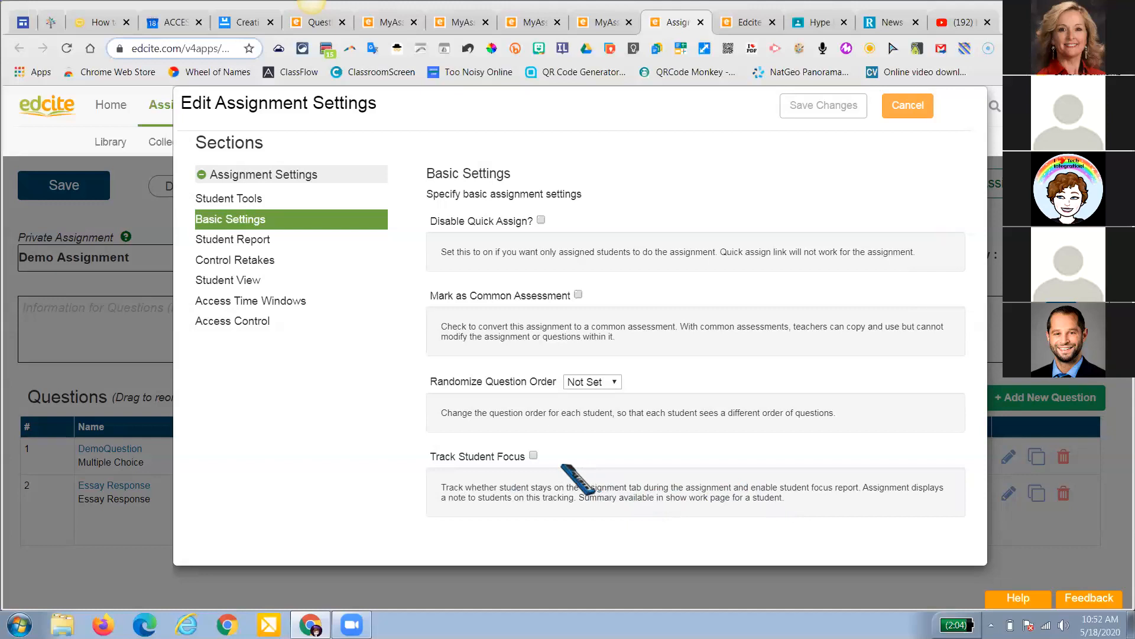
{"action": "left_click", "coordinate": [533, 456]}
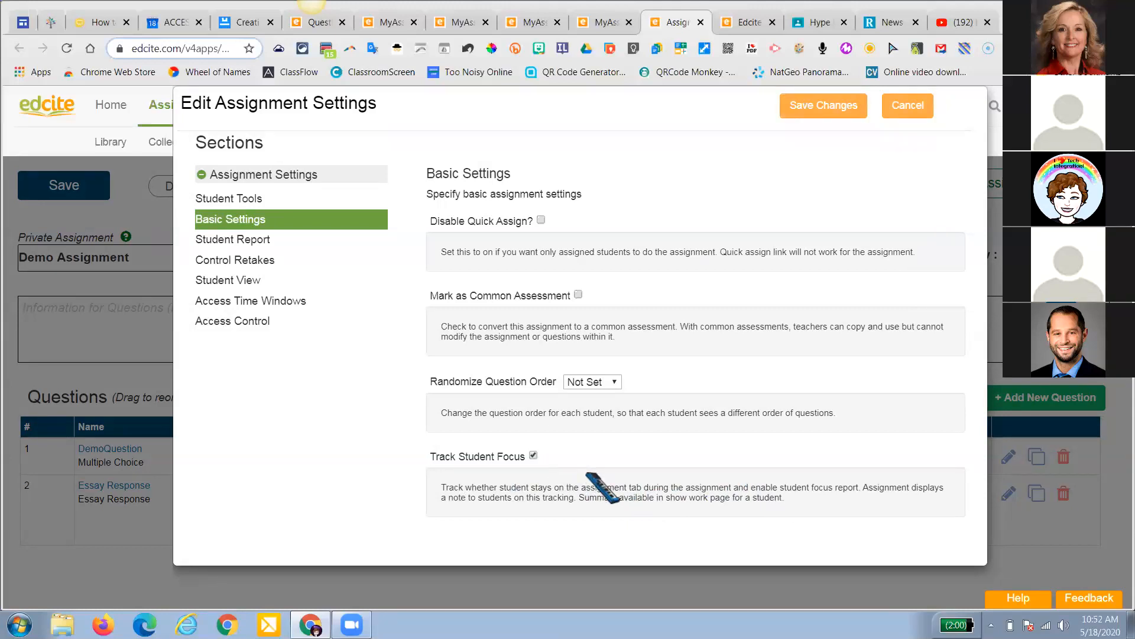
{"action": "left_click", "coordinate": [823, 97]}
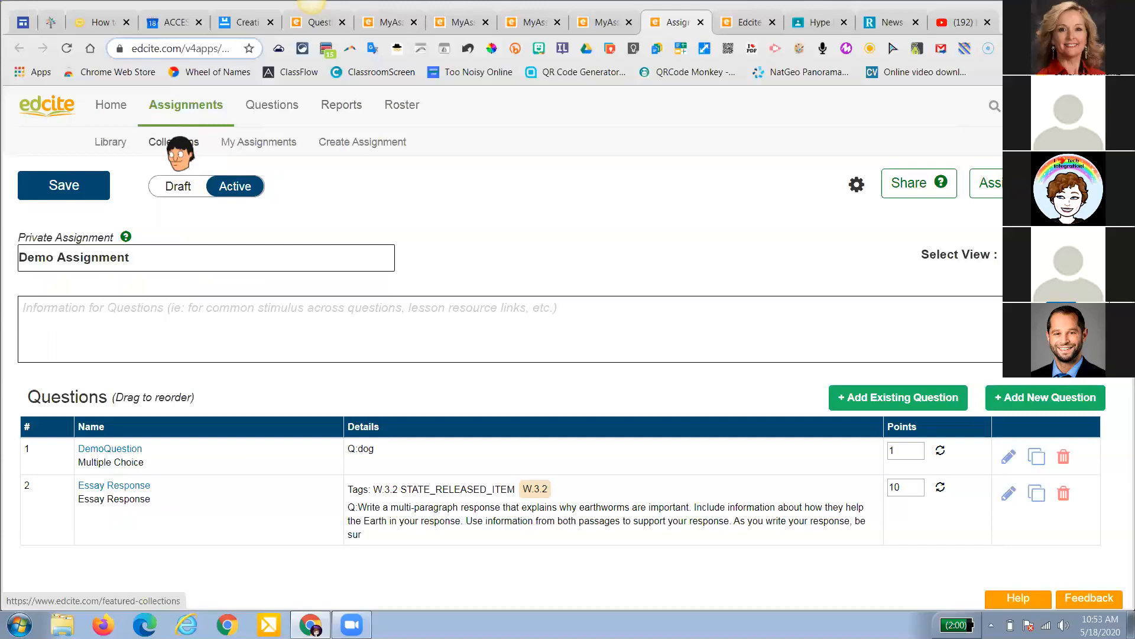
Open the OST AIR Assignments 2019-2020 collection from Collections
{"action": "left_click", "coordinate": [175, 142]}
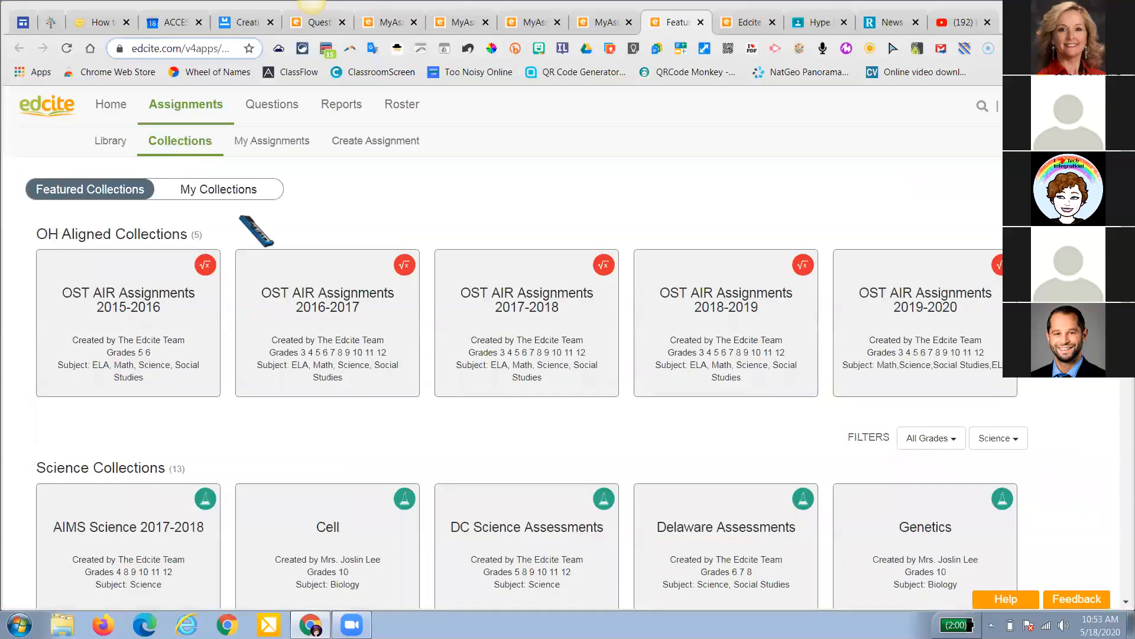
{"action": "mouse_move", "coordinate": [852, 343]}
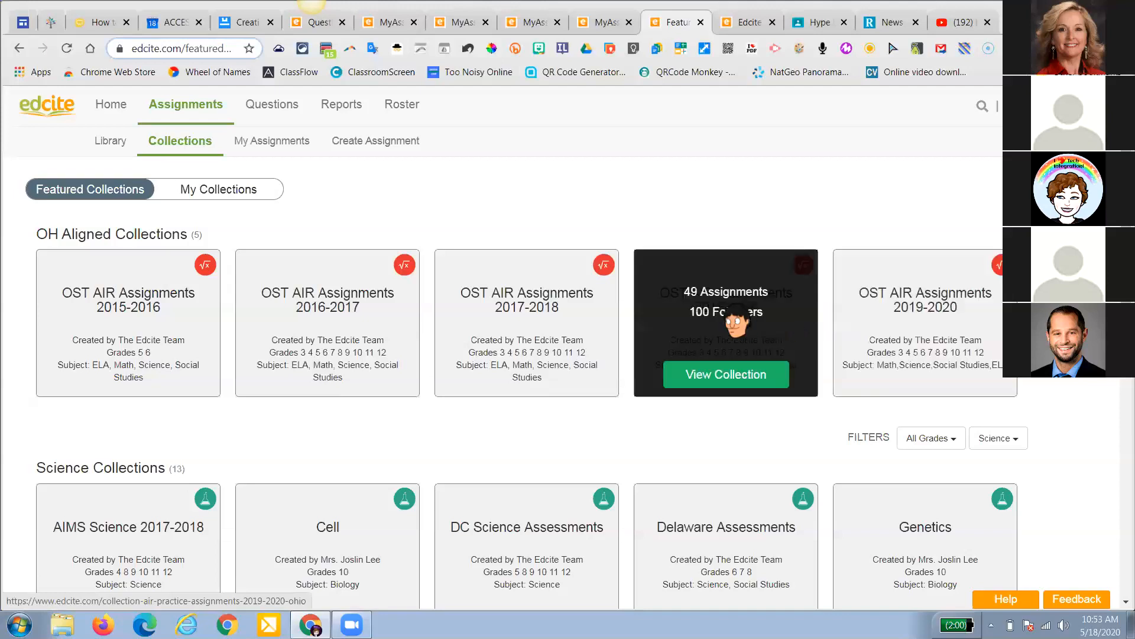
{"action": "left_click", "coordinate": [883, 314]}
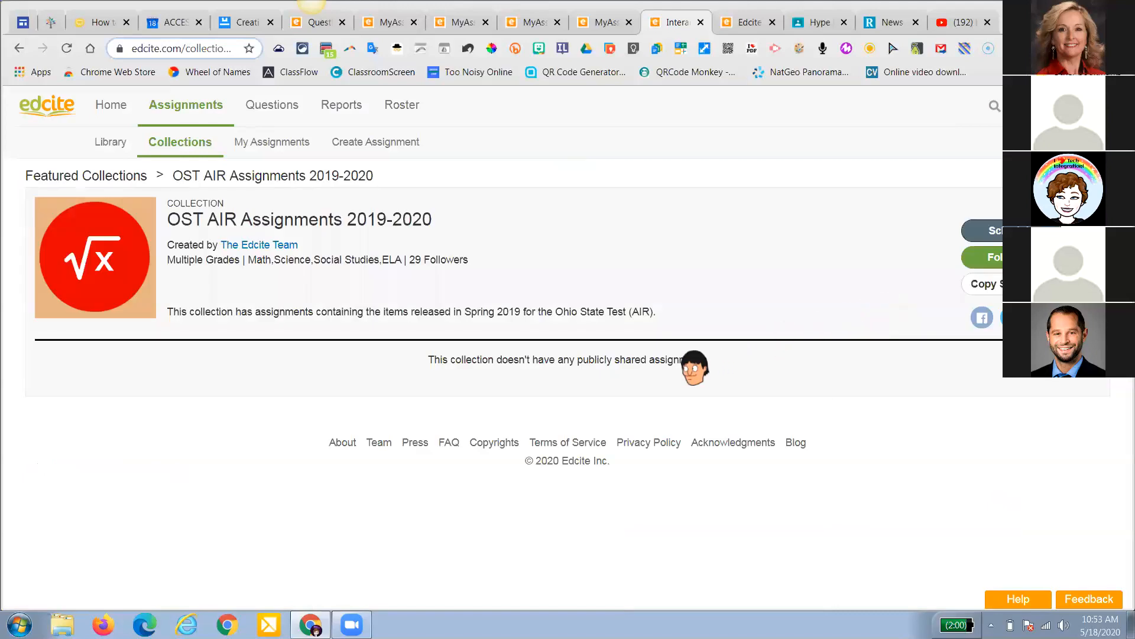
Copy the Ohio State Test (AIR) 2019 Practice Test Grade 4 ELA into my assignments
{"action": "scroll", "coordinate": [706, 364], "scroll_direction": "down", "scroll_amount": 5}
{"action": "scroll", "coordinate": [707, 364], "scroll_direction": "down", "scroll_amount": 8}
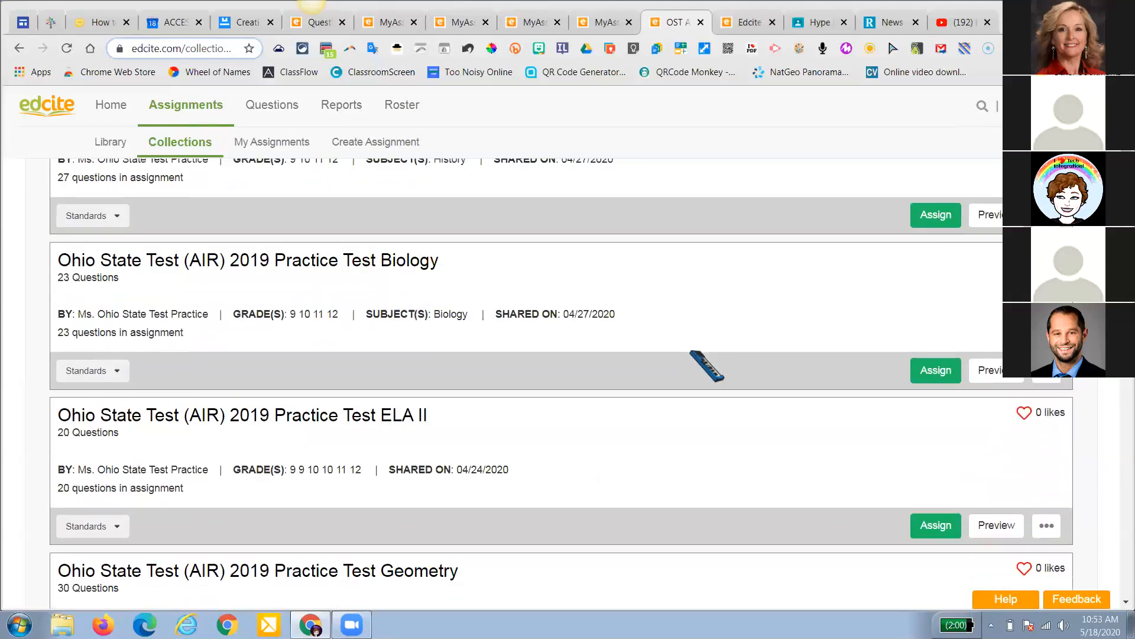
{"action": "scroll", "coordinate": [706, 363], "scroll_direction": "down", "scroll_amount": 1}
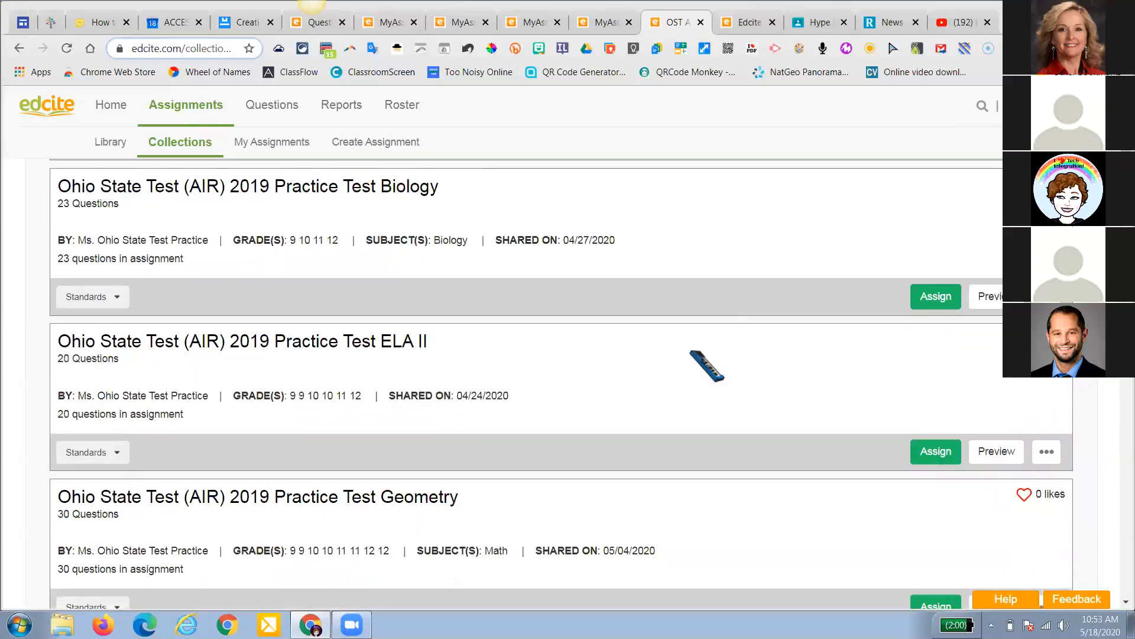
{"action": "scroll", "coordinate": [707, 364], "scroll_direction": "down", "scroll_amount": 1}
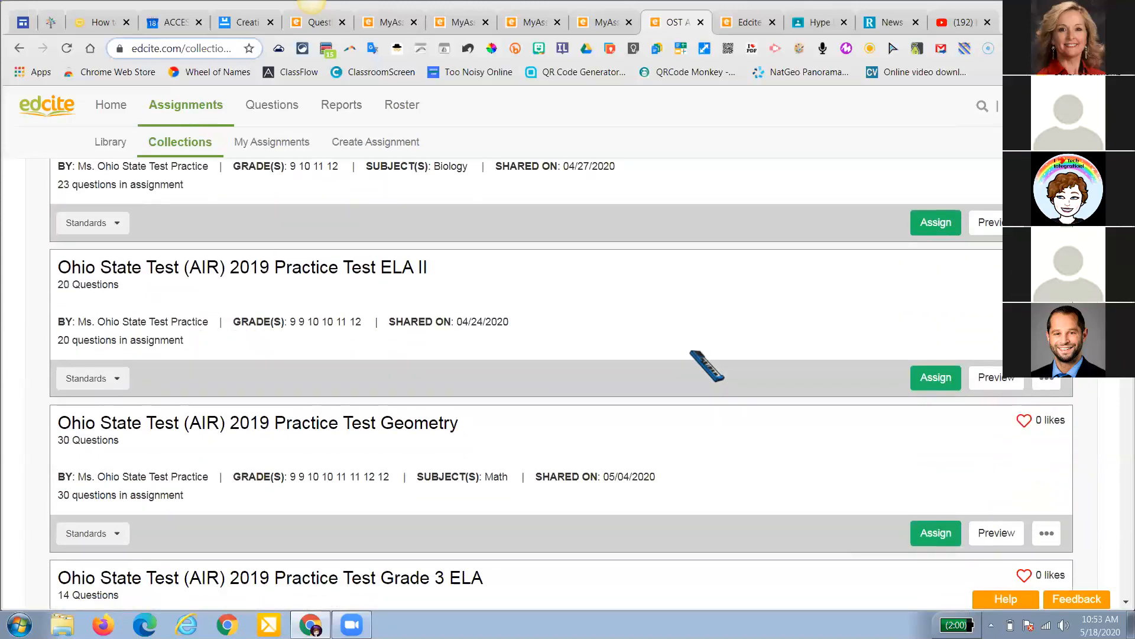
{"action": "scroll", "coordinate": [707, 364], "scroll_direction": "up", "scroll_amount": 7}
{"action": "scroll", "coordinate": [707, 364], "scroll_direction": "down", "scroll_amount": 4}
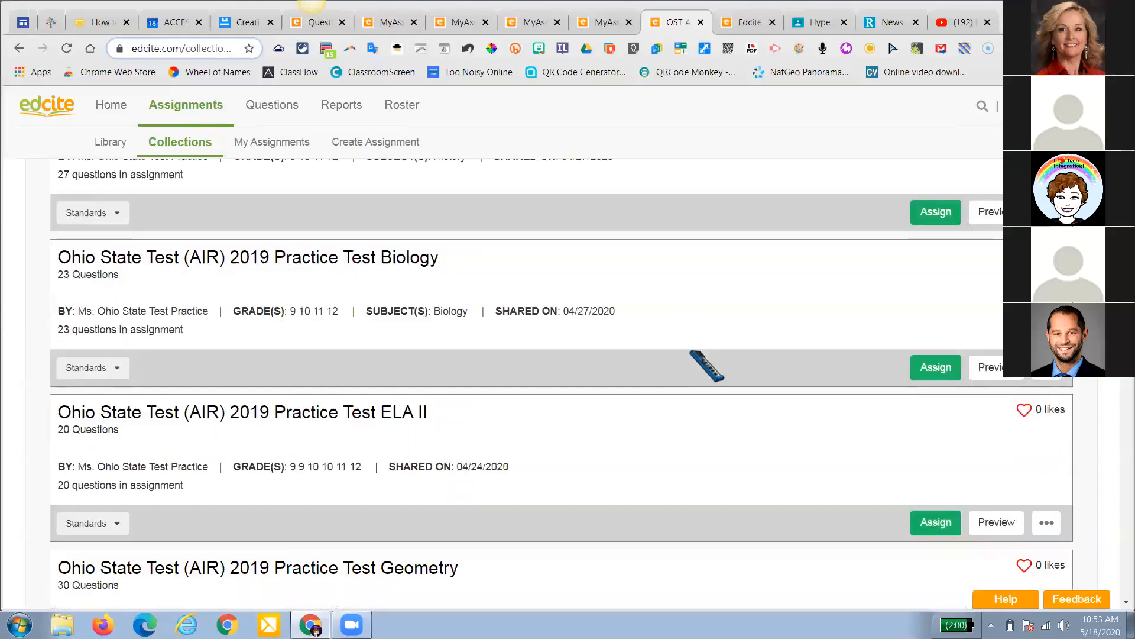
{"action": "scroll", "coordinate": [707, 364], "scroll_direction": "down", "scroll_amount": 7}
{"action": "scroll", "coordinate": [630, 333], "scroll_direction": "down", "scroll_amount": 3}
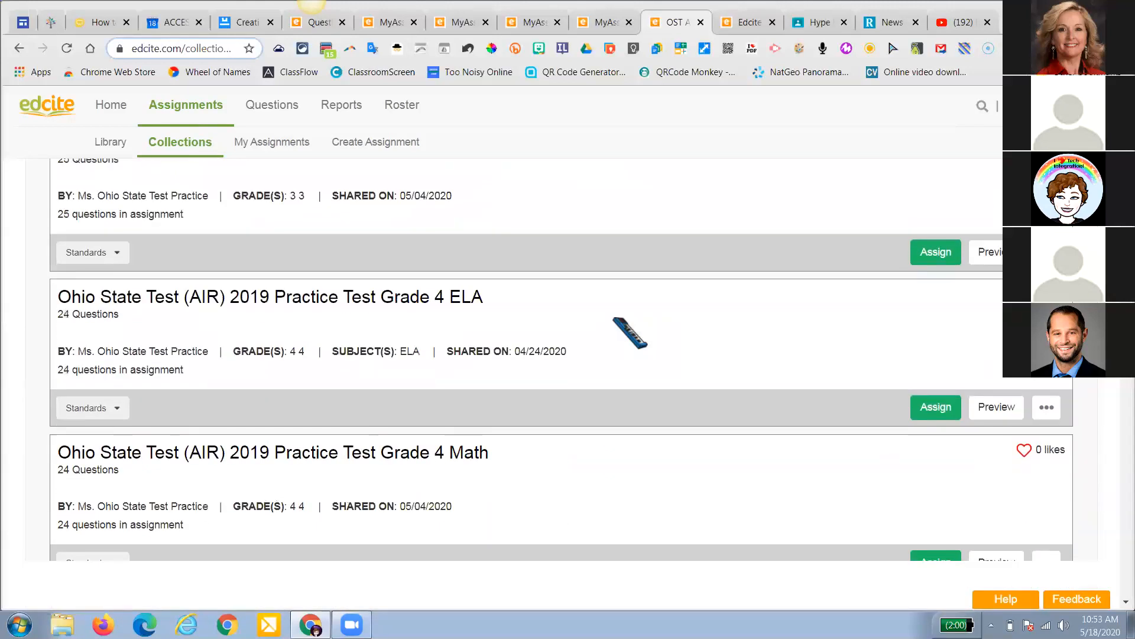
{"action": "left_click", "coordinate": [1047, 409]}
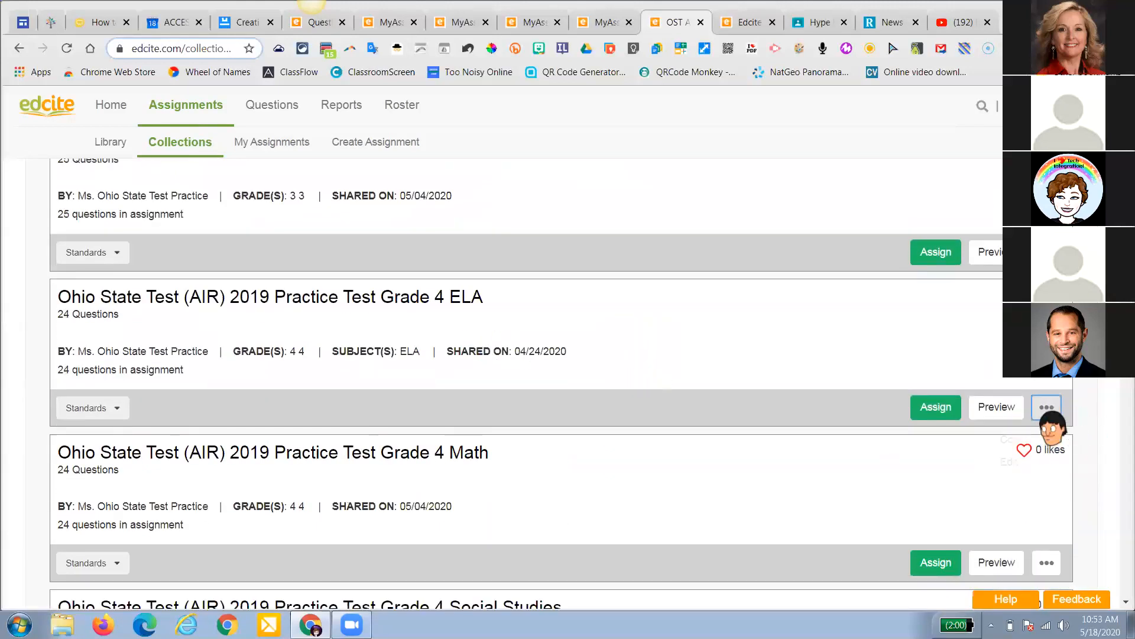
{"action": "left_click", "coordinate": [1032, 476]}
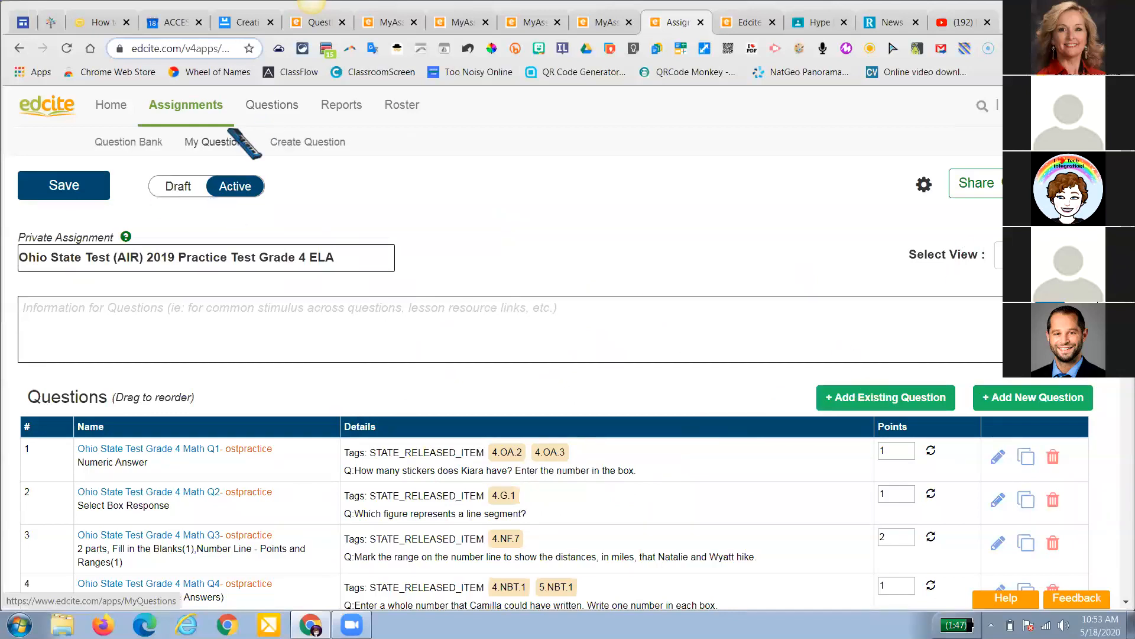
Show My Collections' My Assignments list, headed by the copied 2019 practice test
{"action": "left_click", "coordinate": [183, 145]}
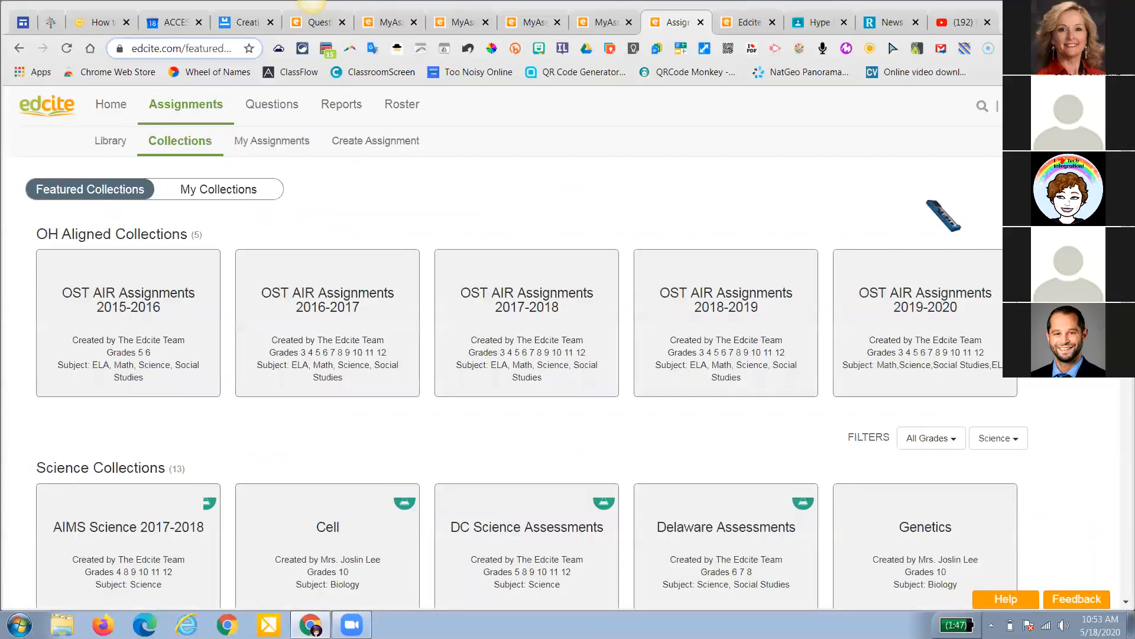
{"action": "left_click", "coordinate": [217, 192]}
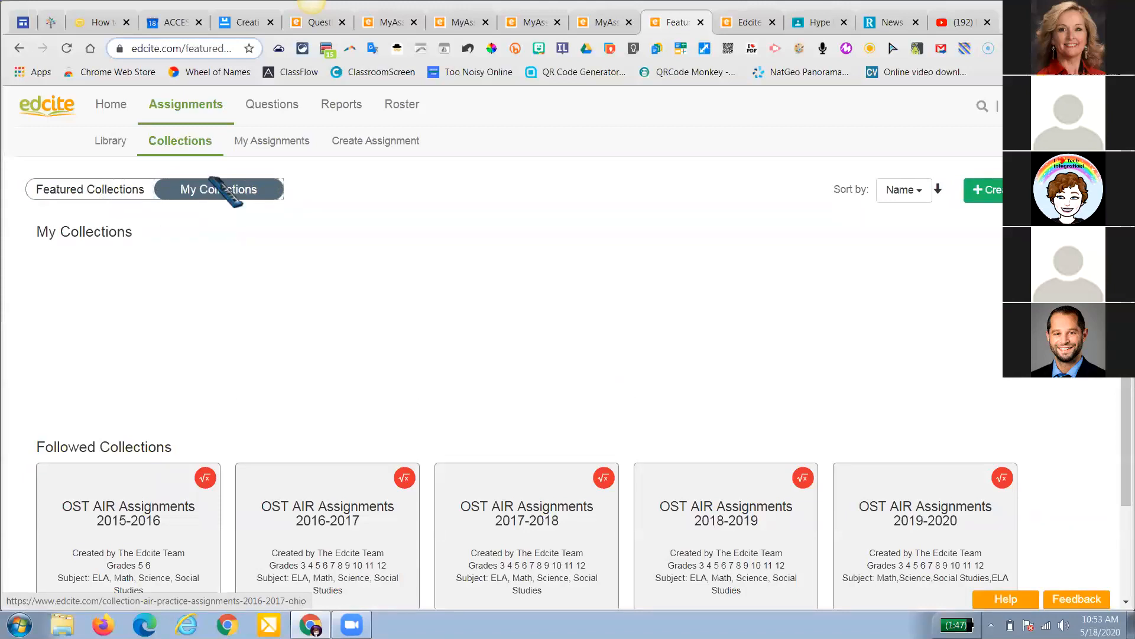
{"action": "left_click", "coordinate": [272, 142]}
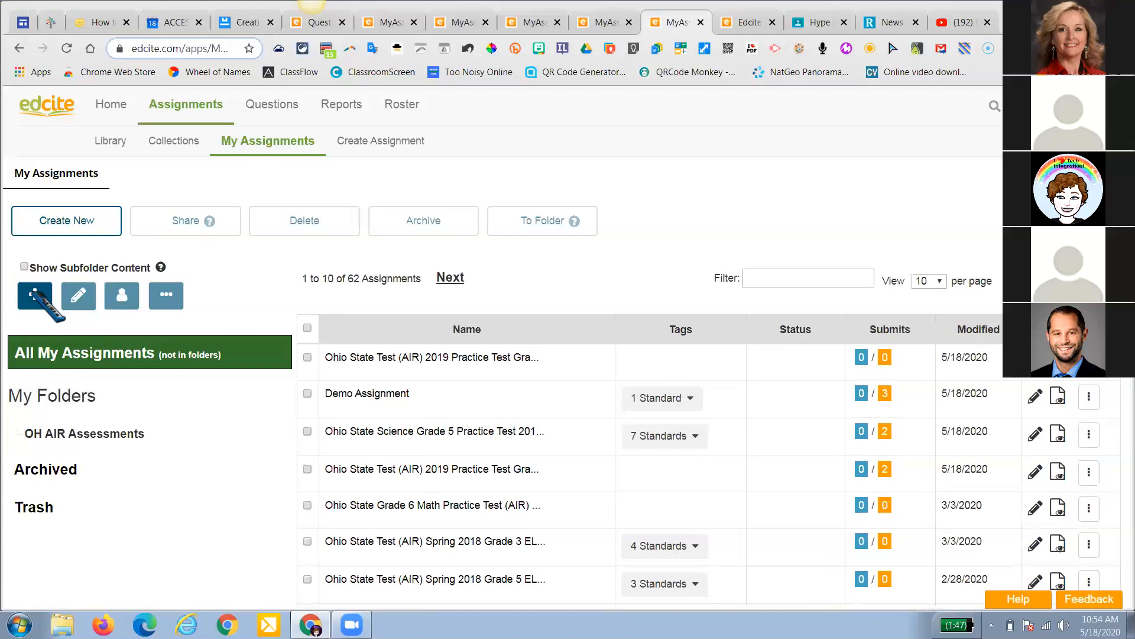
Add a new 'Math' folder and file Demo Assignment into it
{"action": "left_click", "coordinate": [591, 218]}
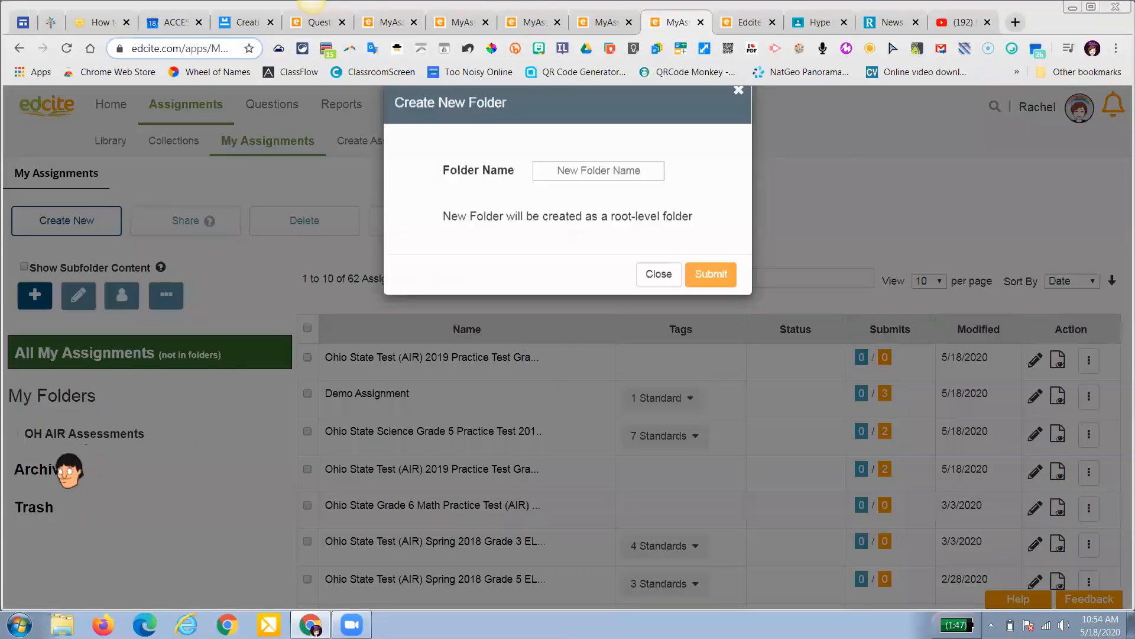
{"action": "type", "text": "Math"}
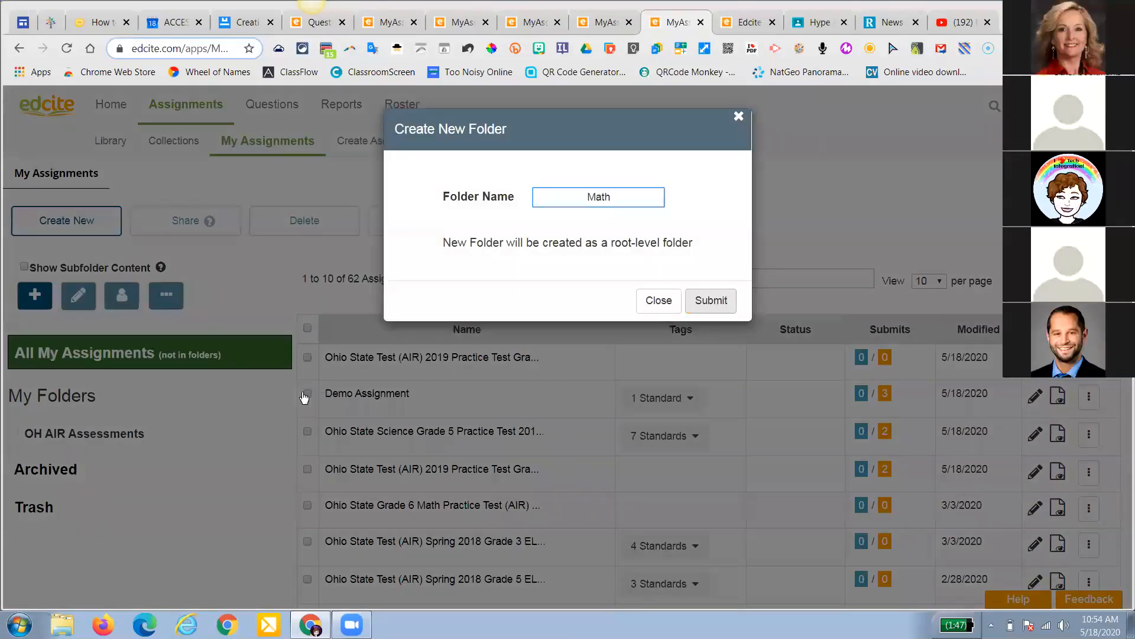
{"action": "left_click", "coordinate": [306, 393]}
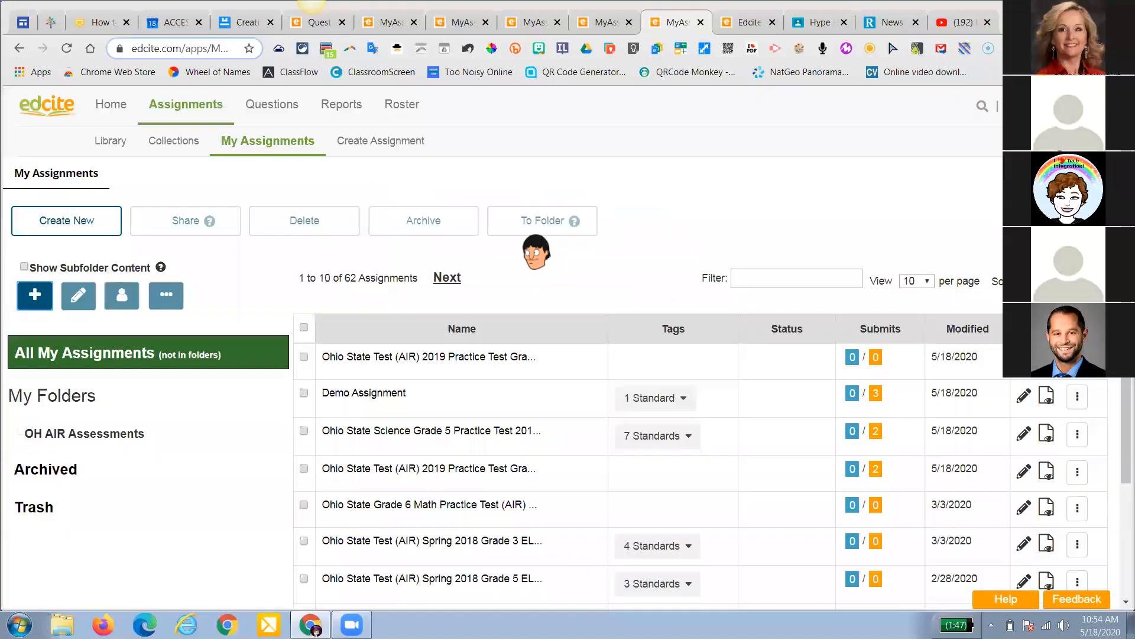
{"action": "left_click", "coordinate": [545, 219]}
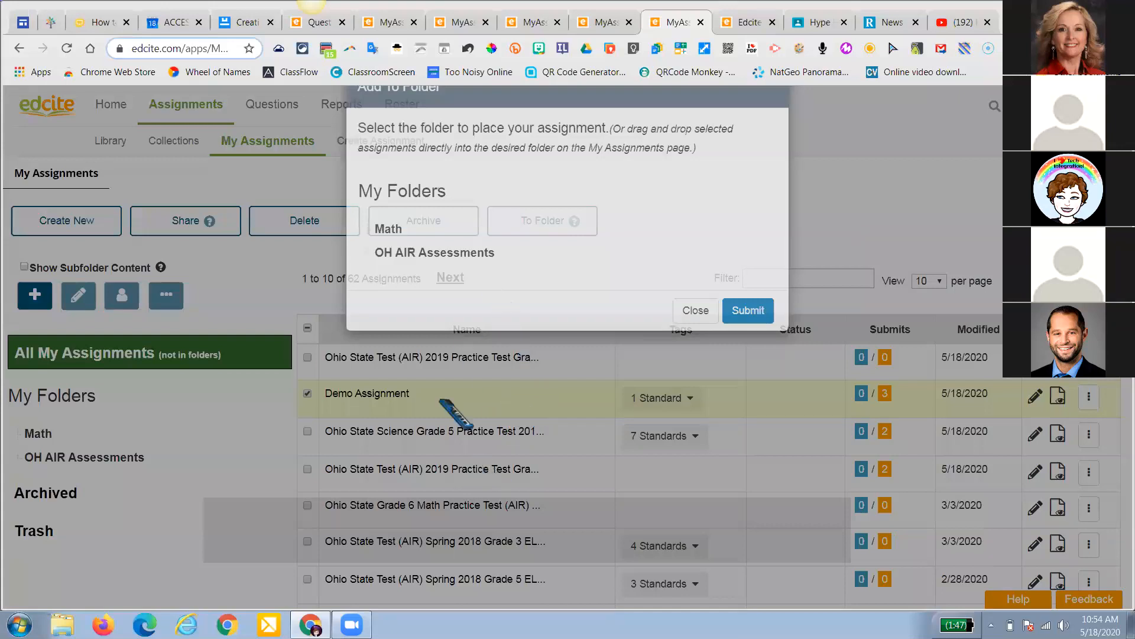
{"action": "left_click", "coordinate": [34, 433]}
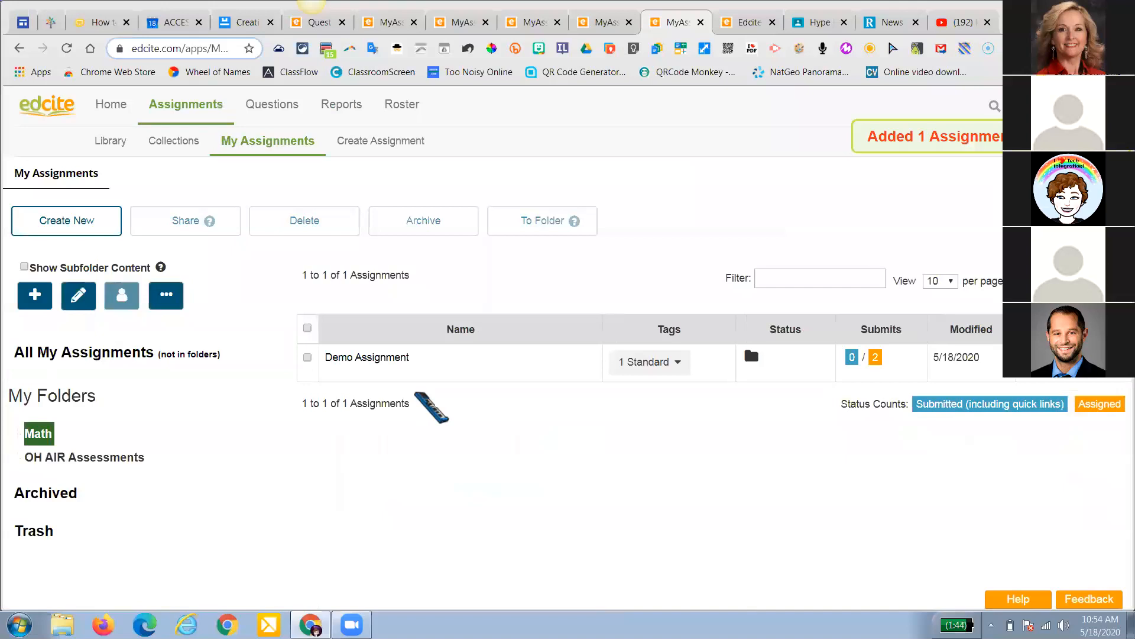